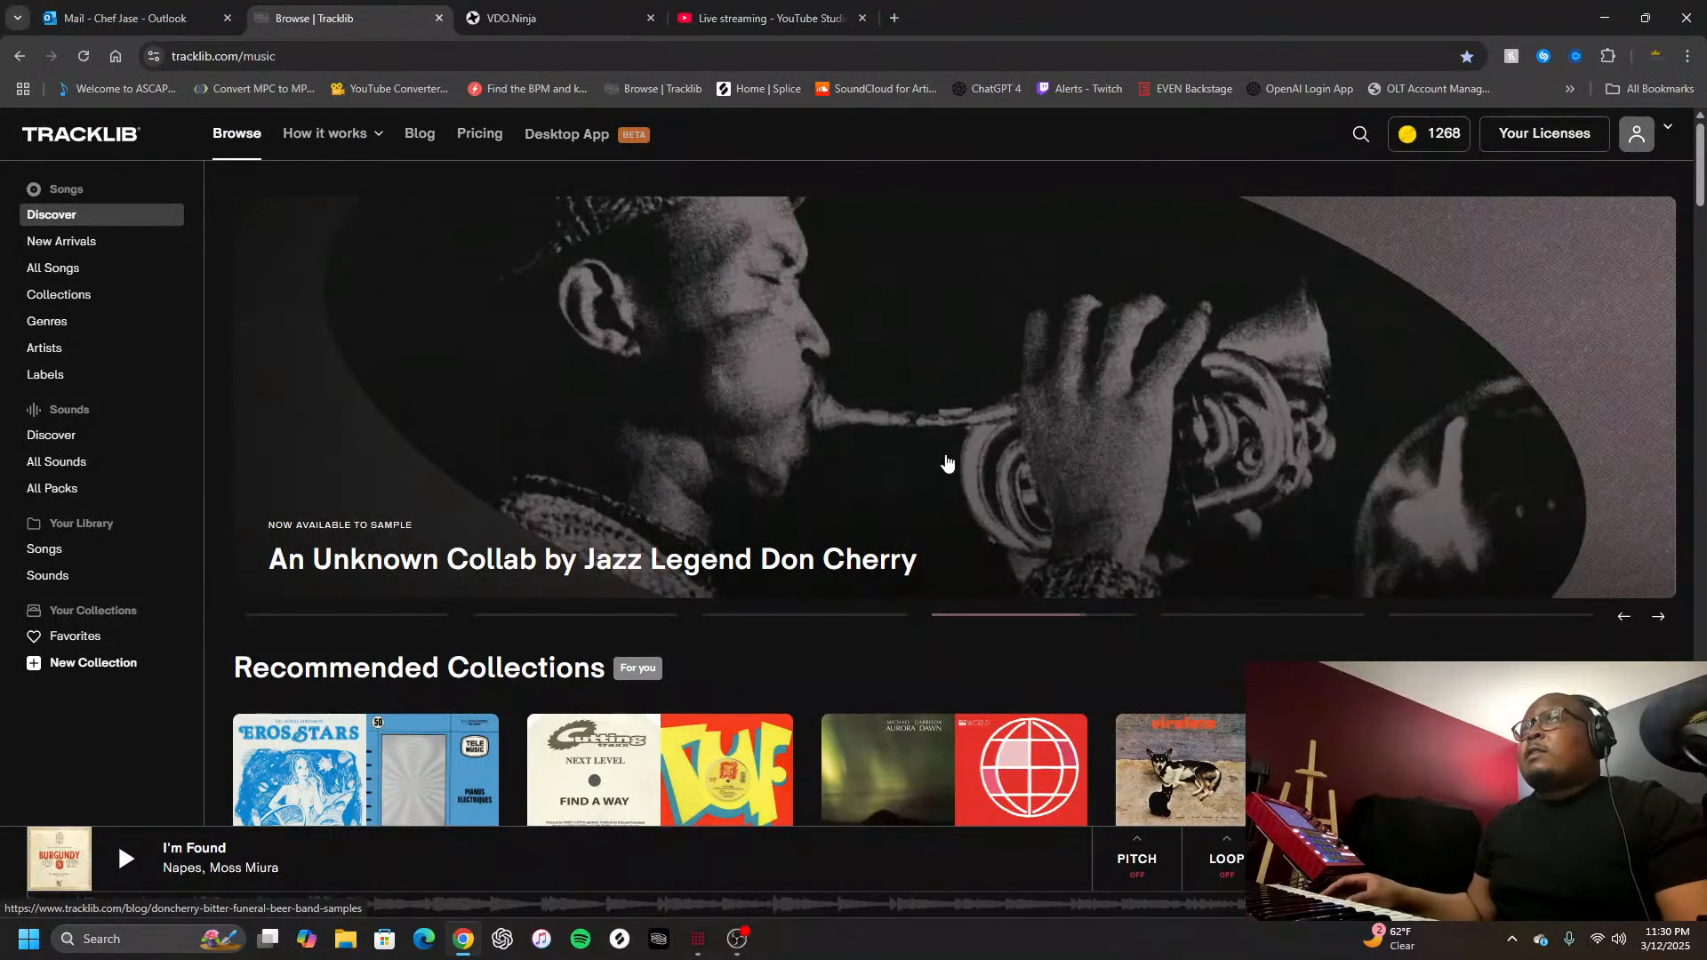
Audition Makeh Eya Yea and Hietsuki Bushi from the Song Highlights section, pausing the second song when done
scroll(674, 425, down, 5)
scroll(678, 435, down, 3)
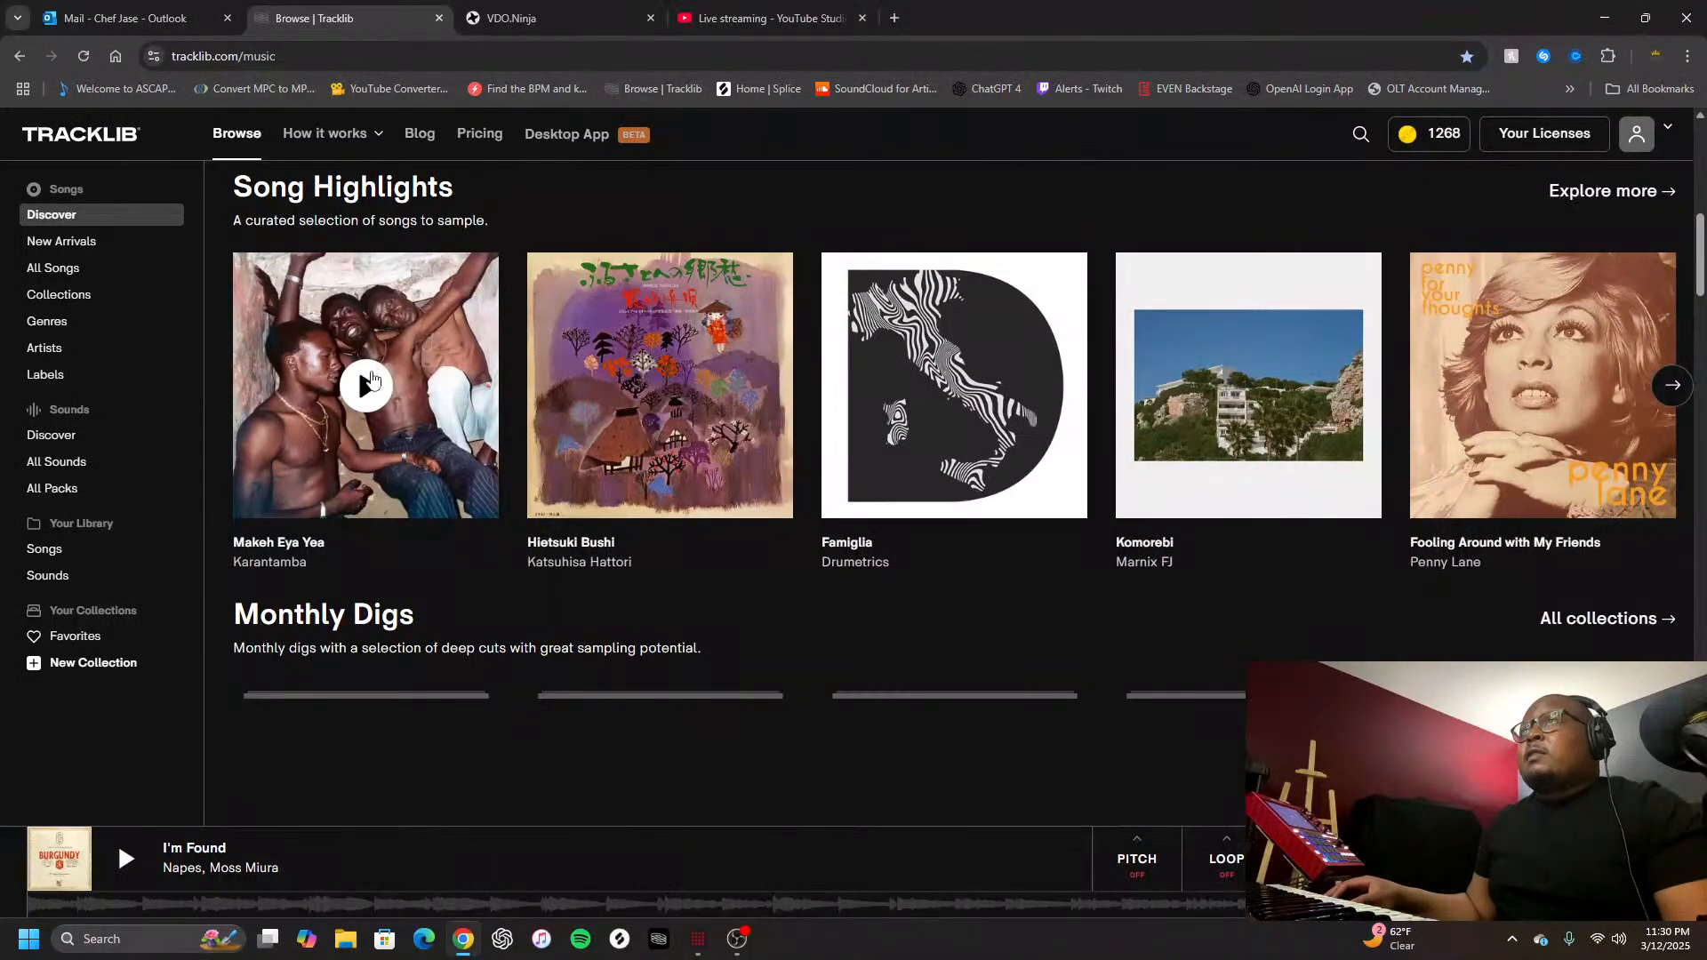
click(371, 381)
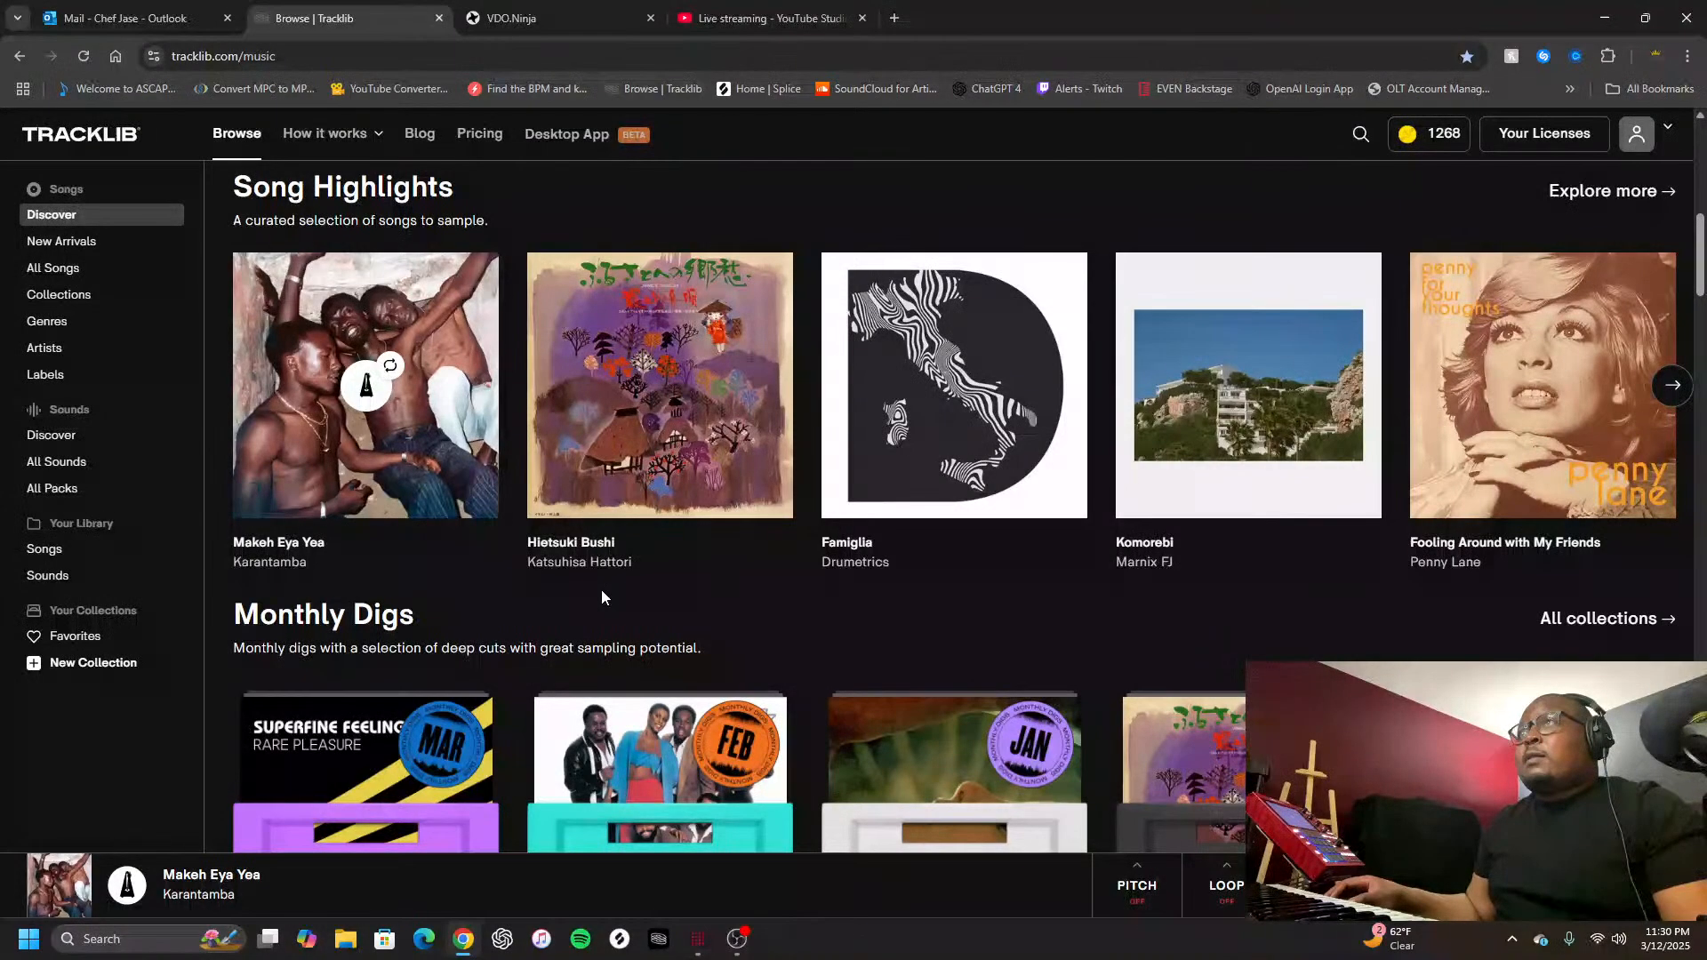
click(660, 384)
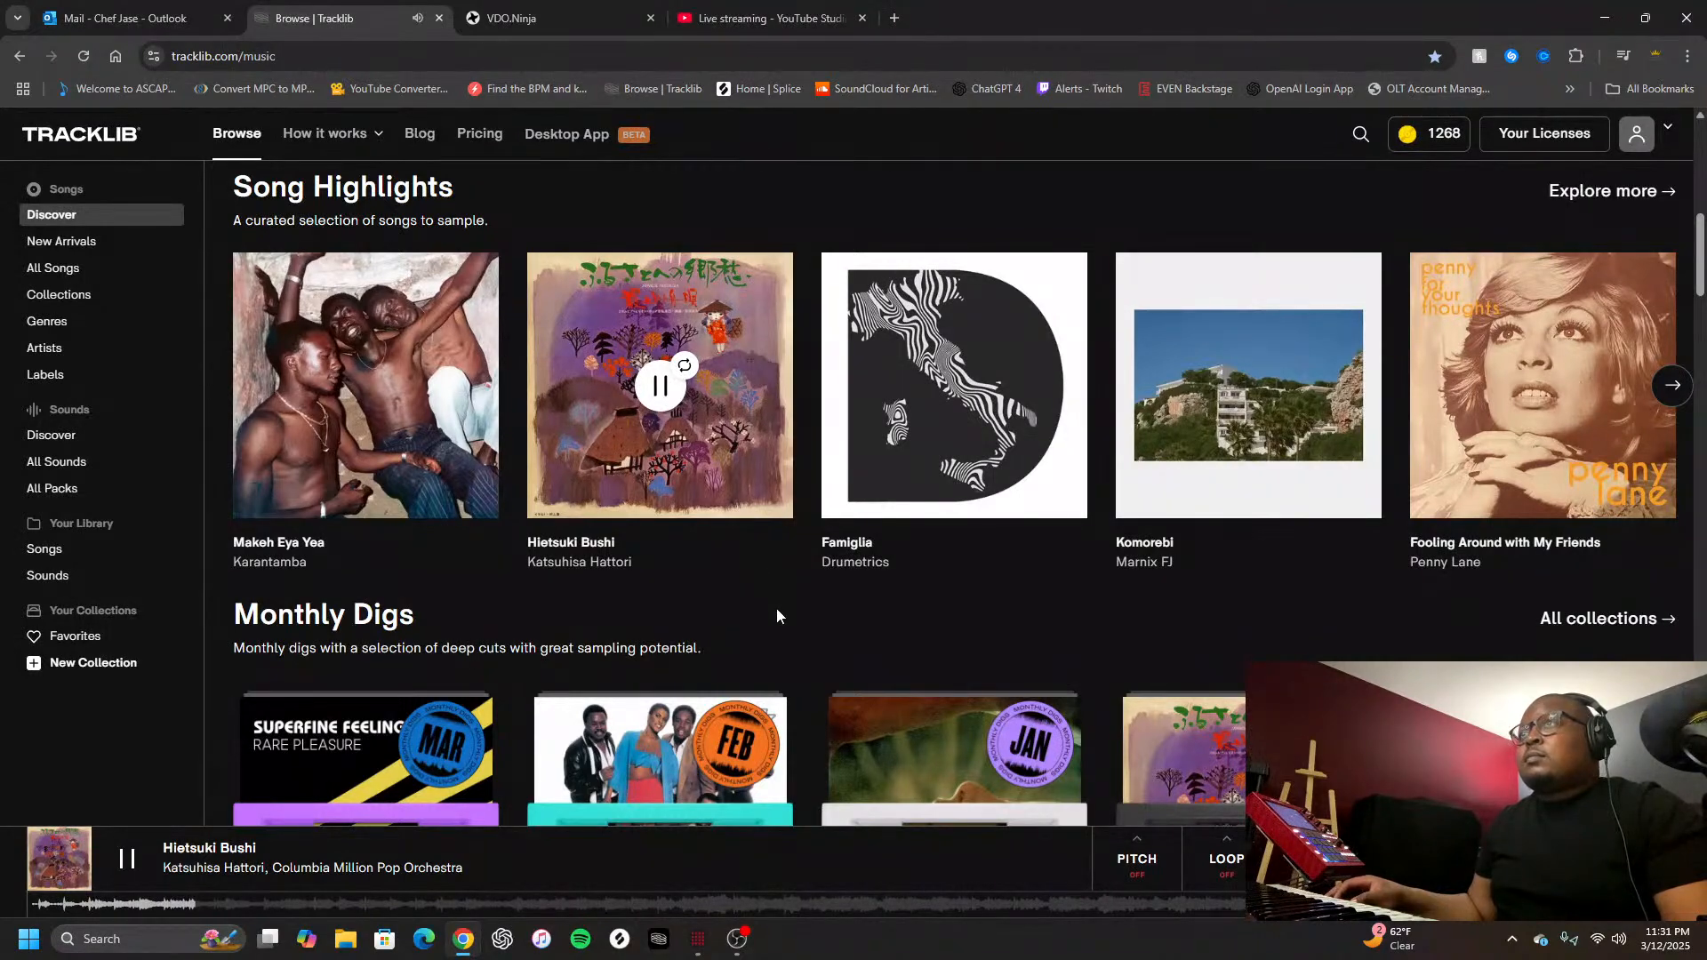
click(656, 386)
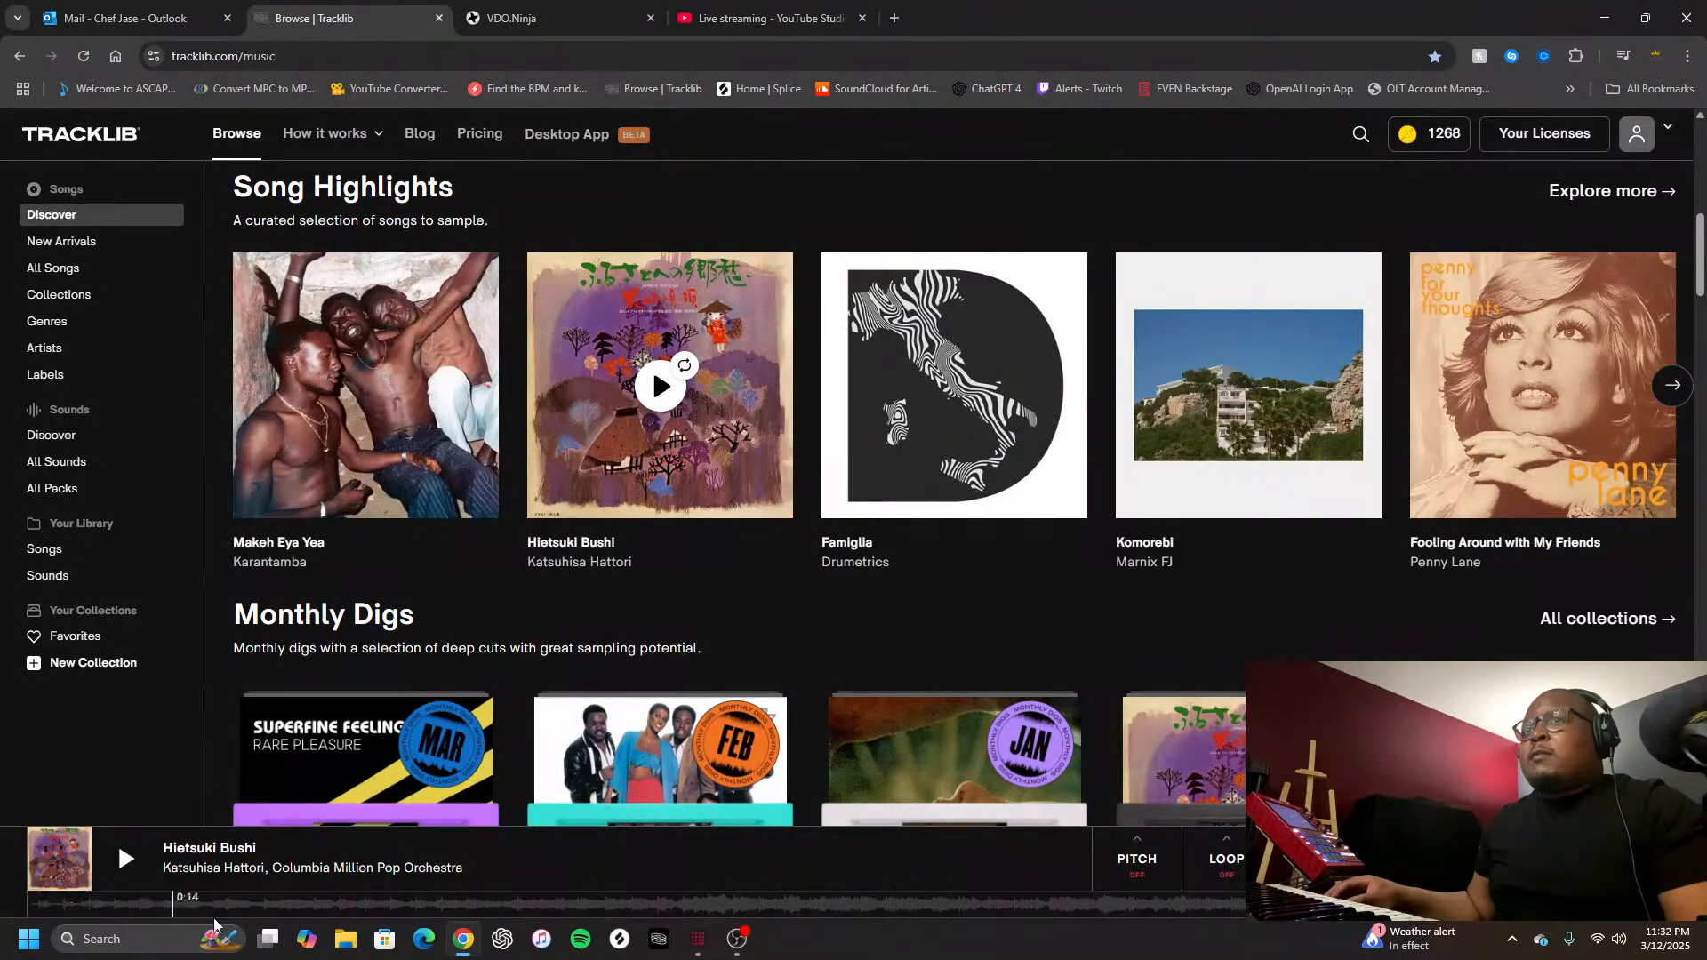
Play Hietsuki Bushi again and loop its playback over 2 bars
click(1127, 884)
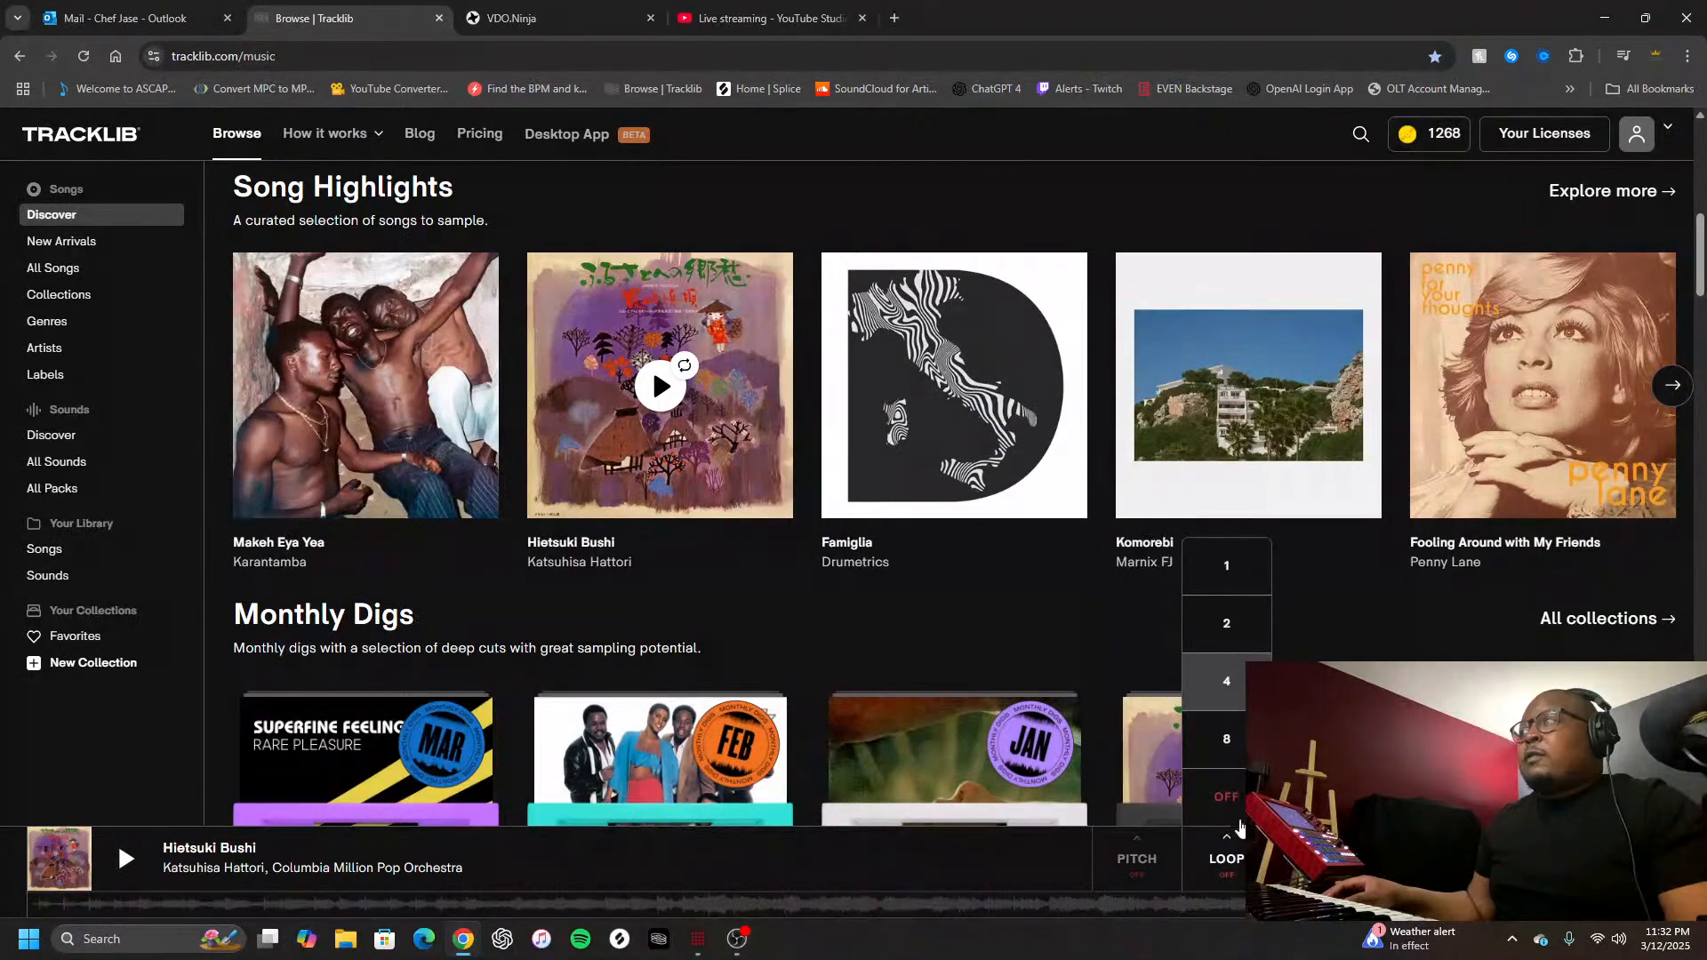
click(669, 392)
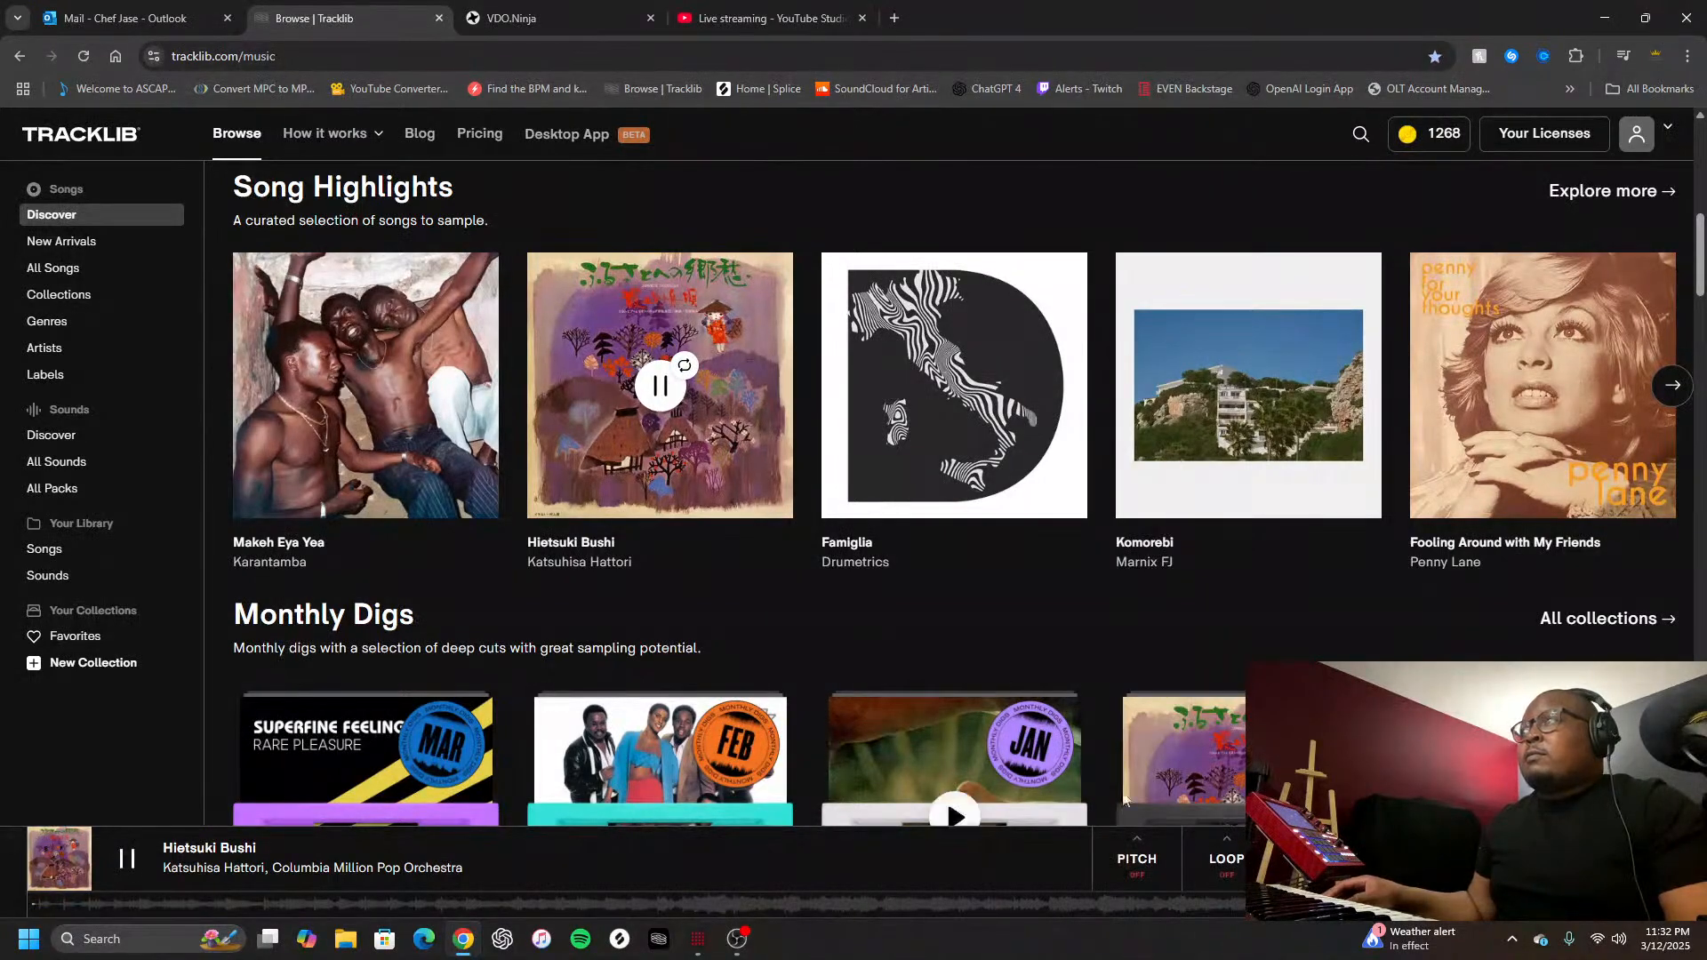
mouse_move(1217, 844)
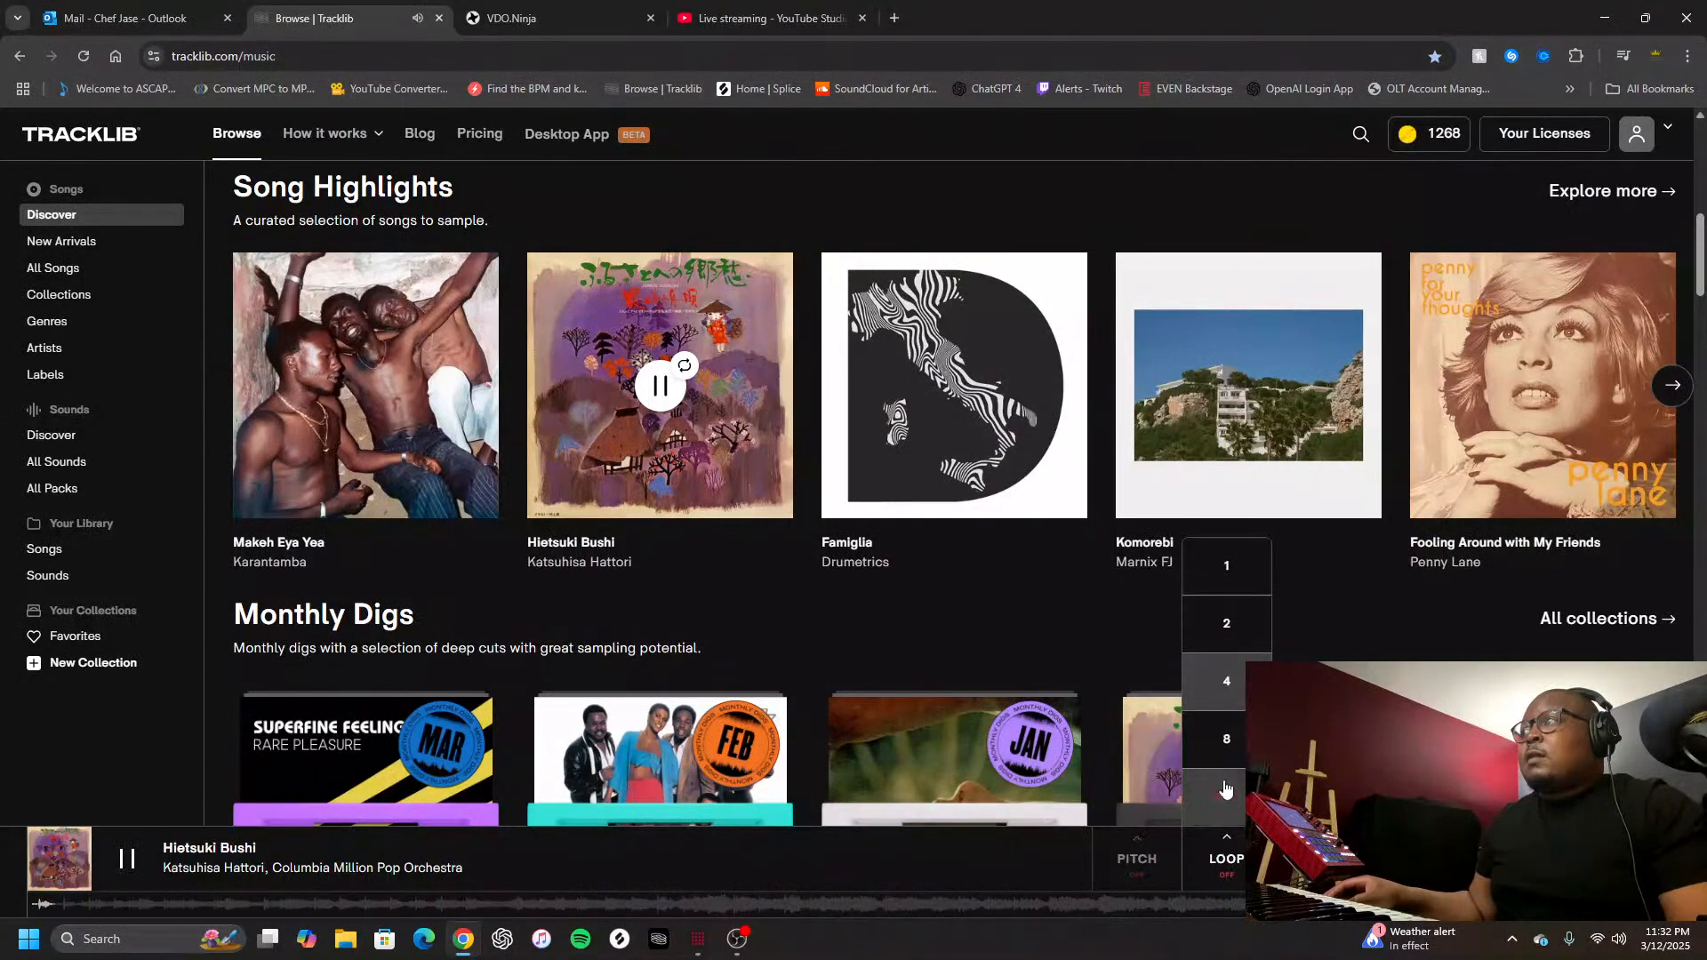
click(1223, 675)
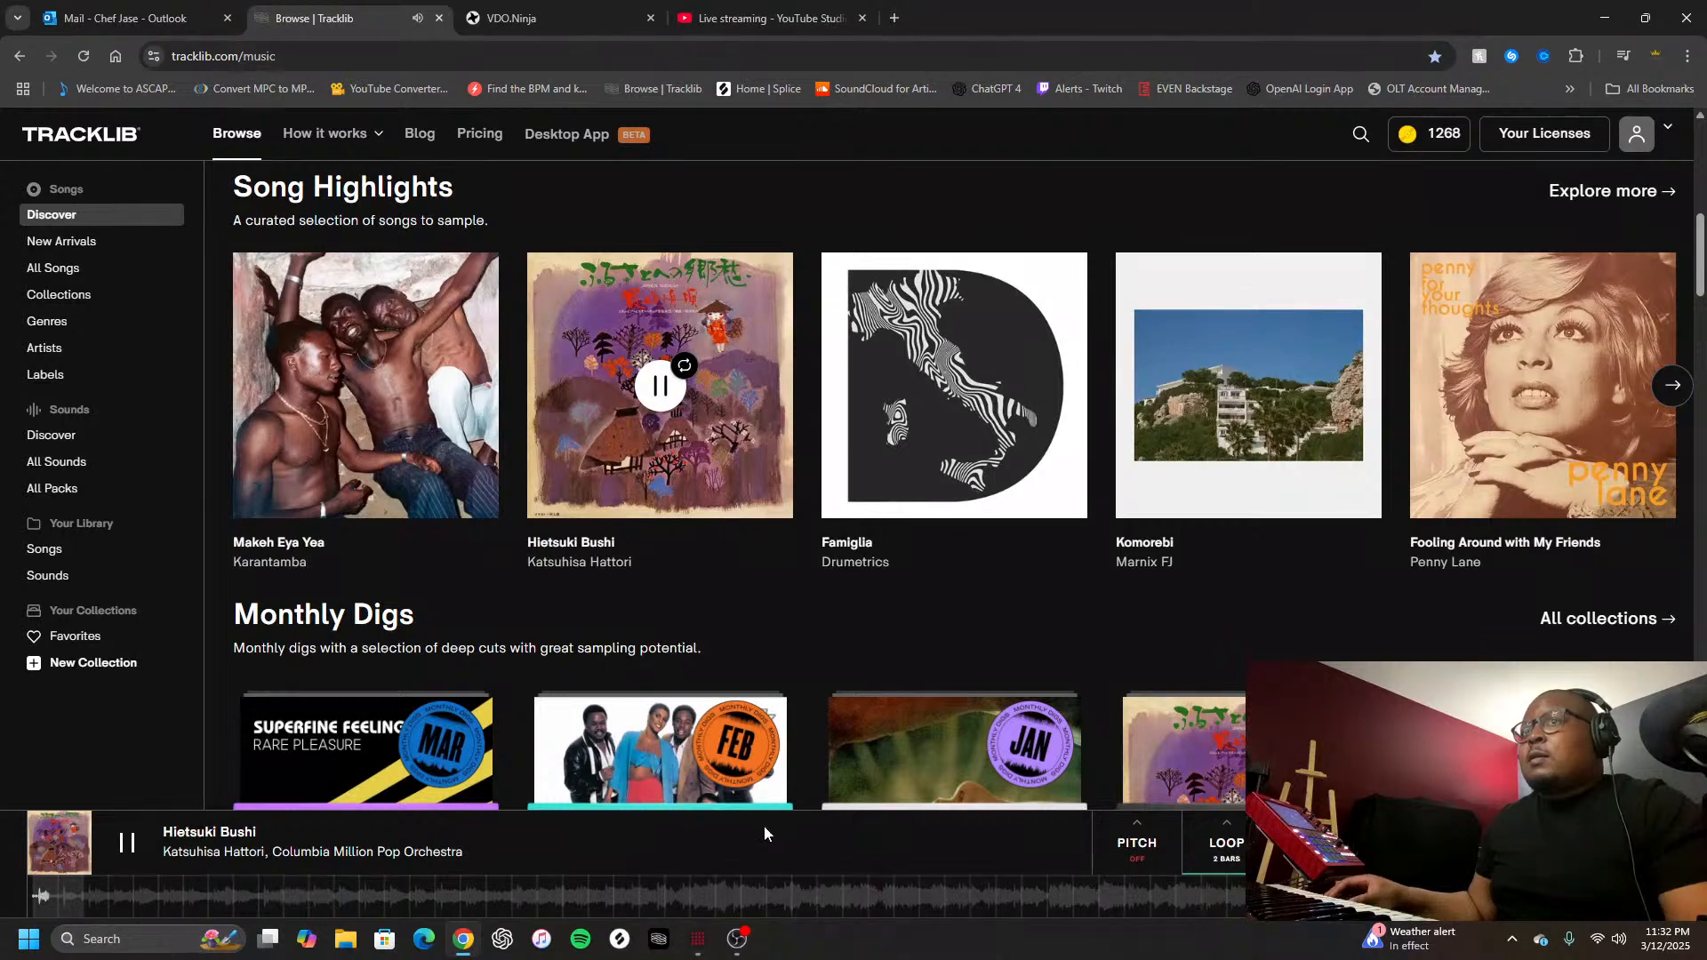
Try pitching the looped song to +4 and -4 semitones, then leave it at +2 semitones
mouse_move(1141, 837)
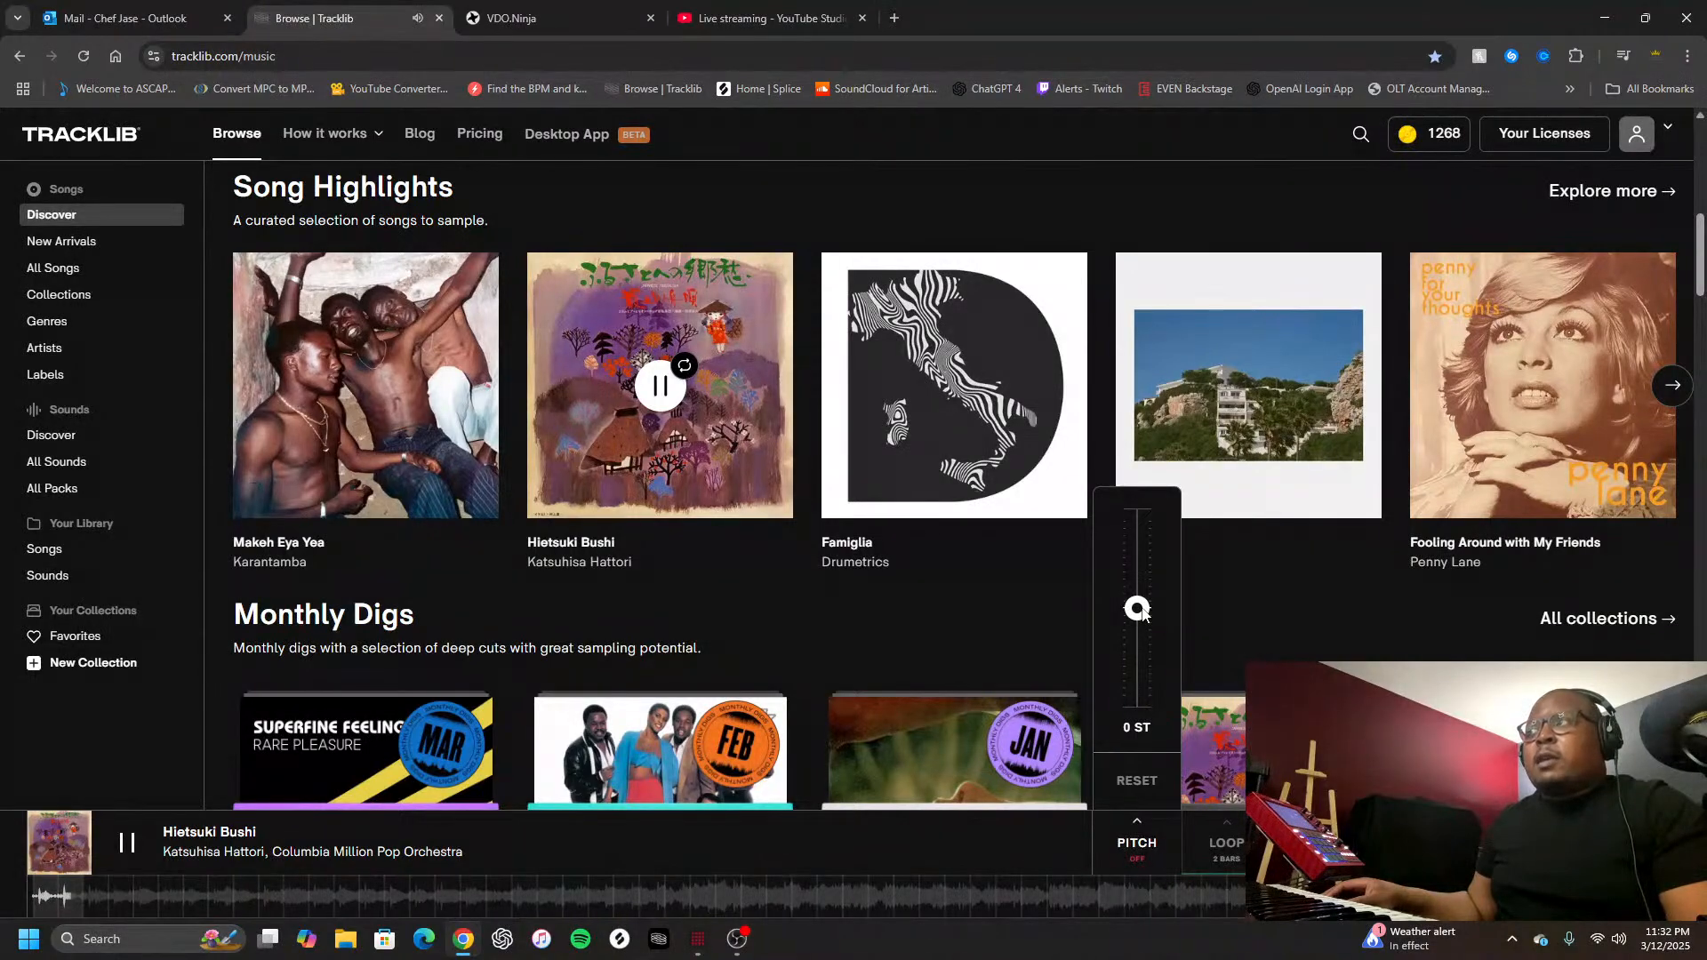
drag(1142, 610, 1137, 582)
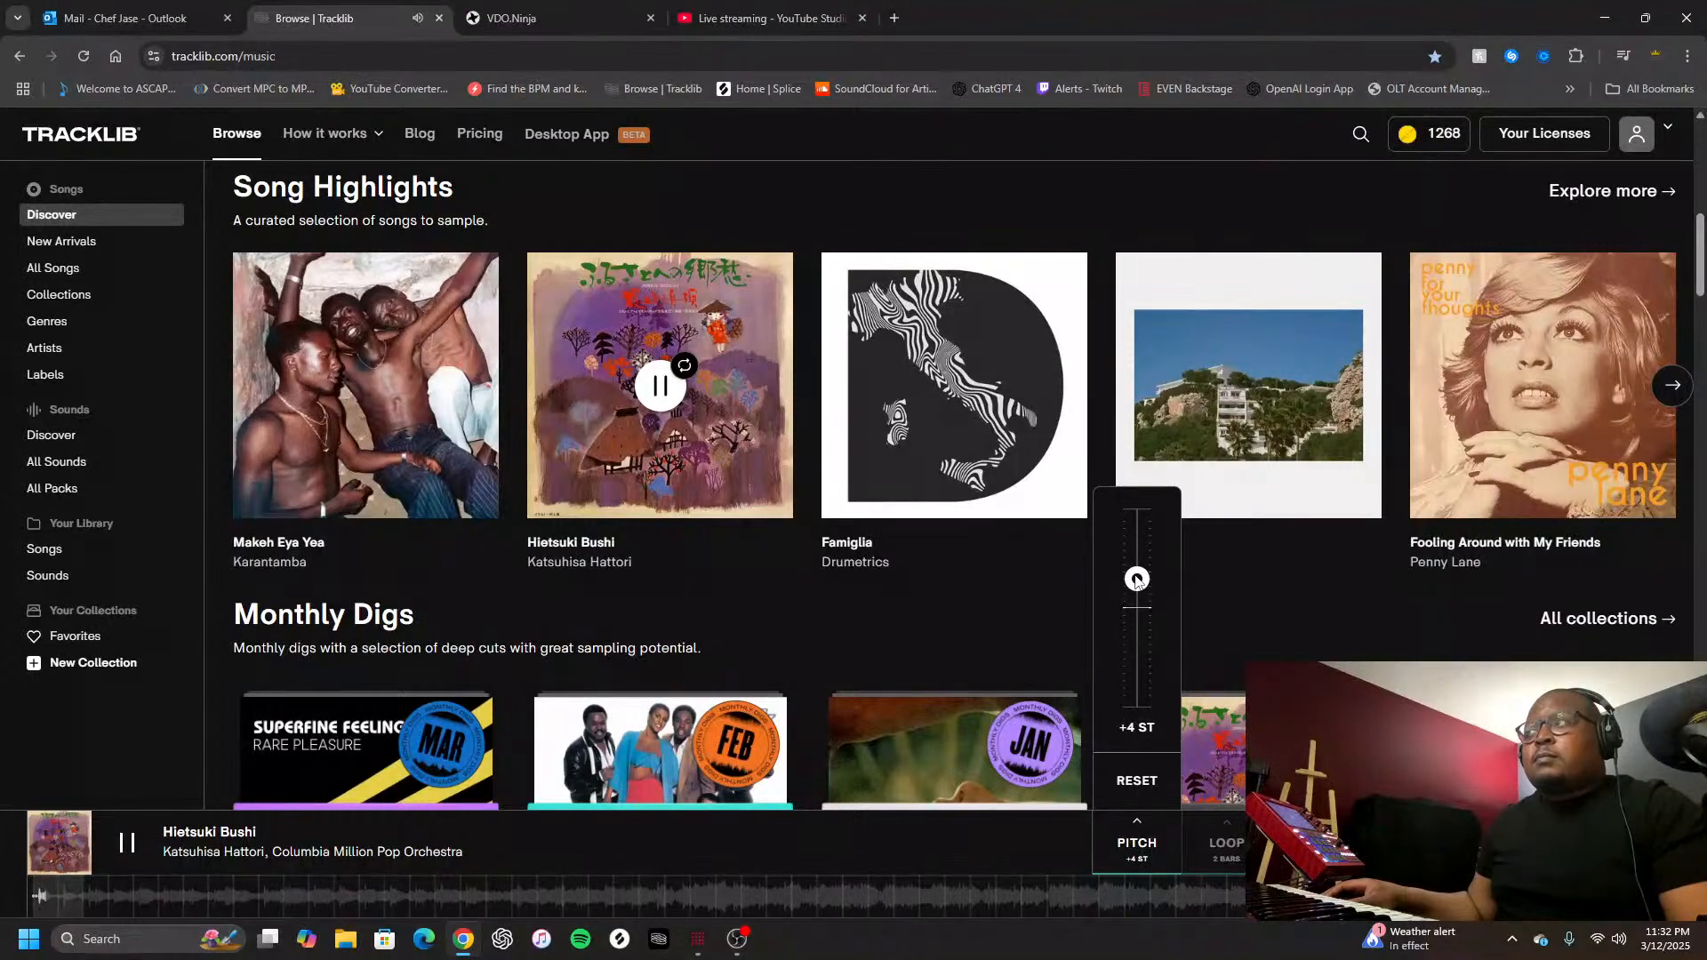
drag(1137, 580, 1146, 652)
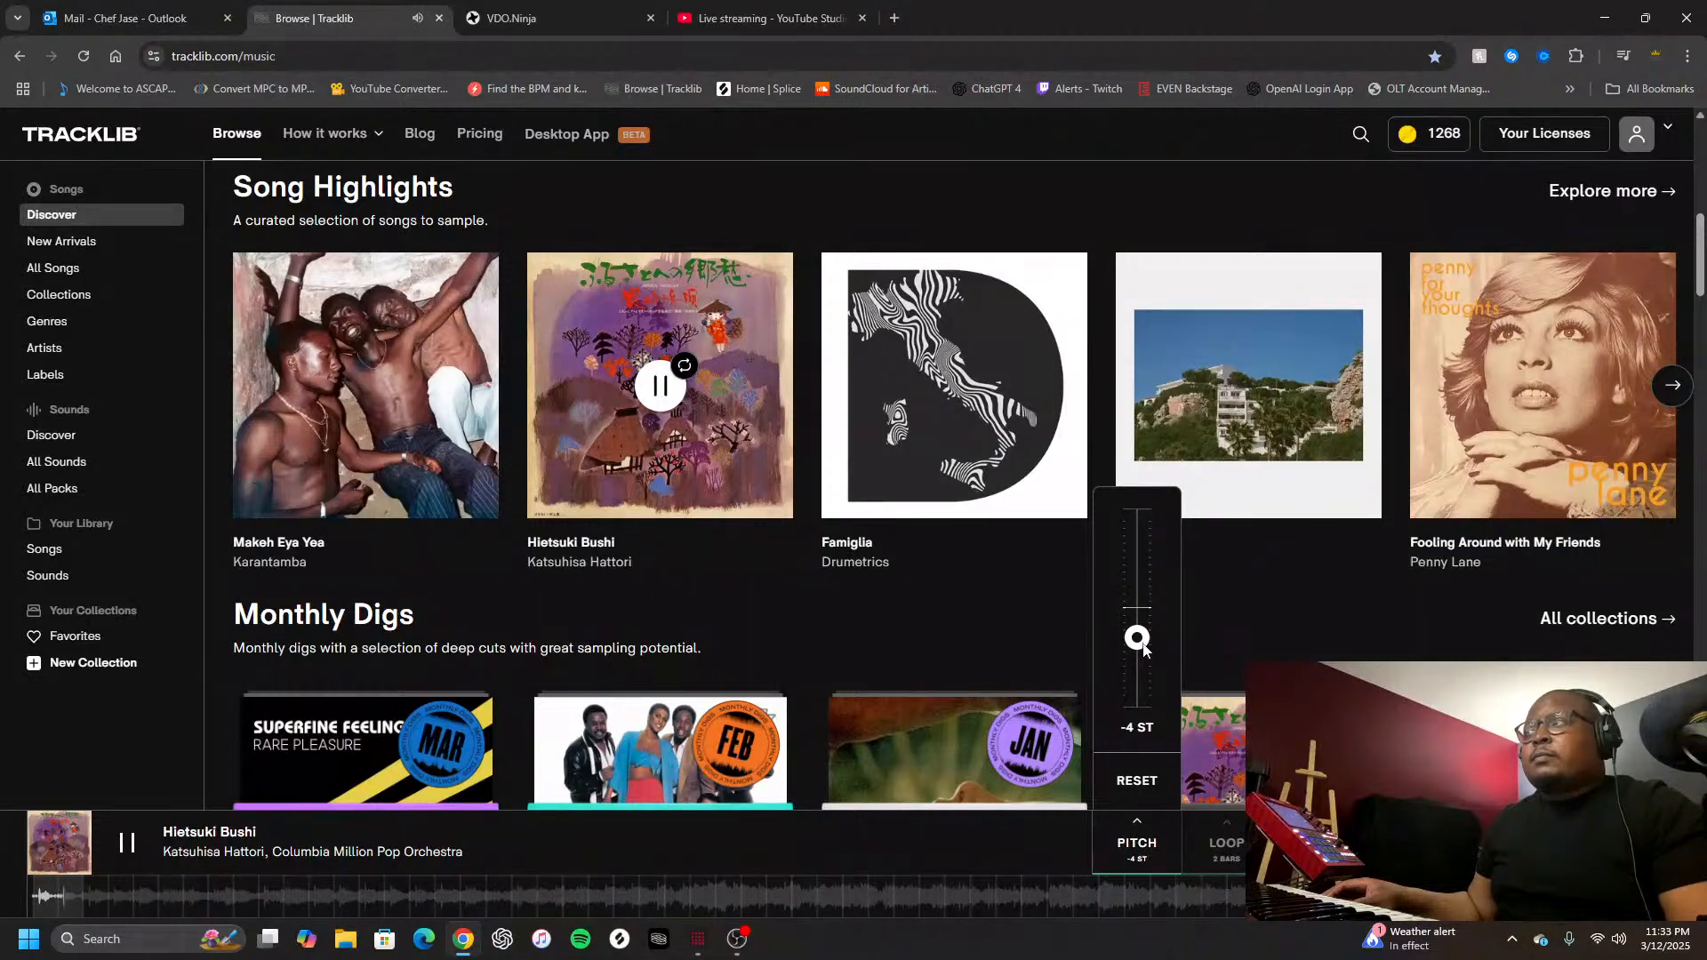
drag(1144, 648, 1138, 601)
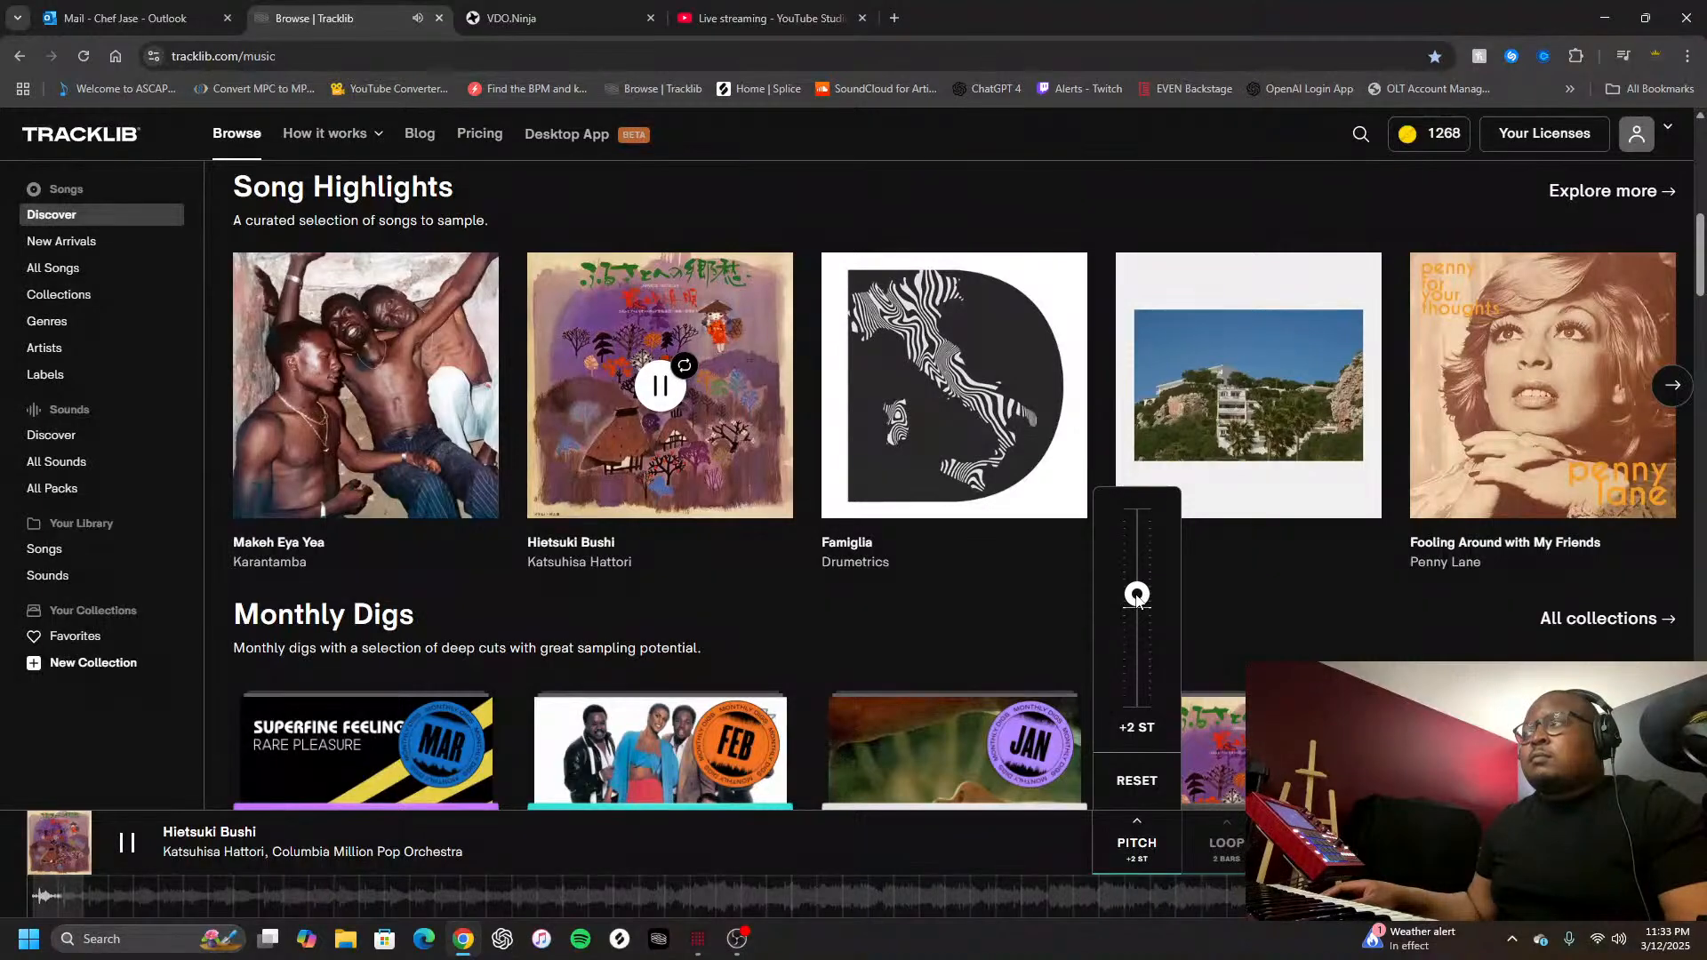
Audition drum beats over the loop, including Classic Bap, Simple Rock Beat, Early House, Heavy Techno and Simple Kick, and settle on Trap Essentials
mouse_move(1315, 842)
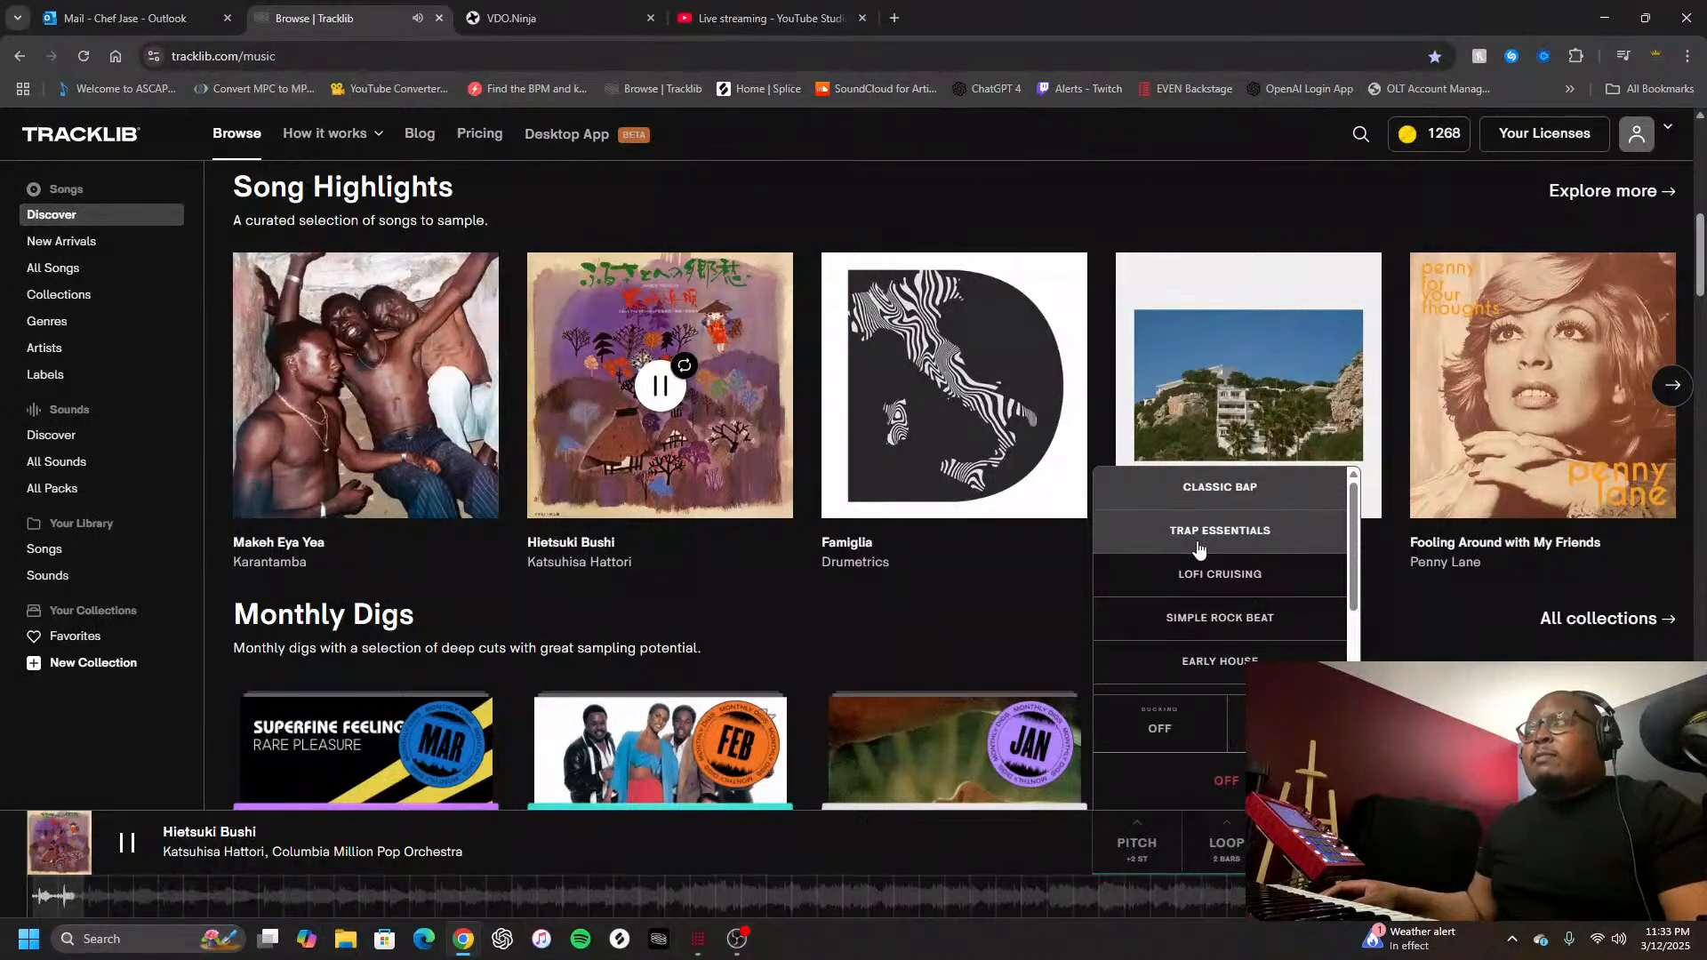
click(1198, 493)
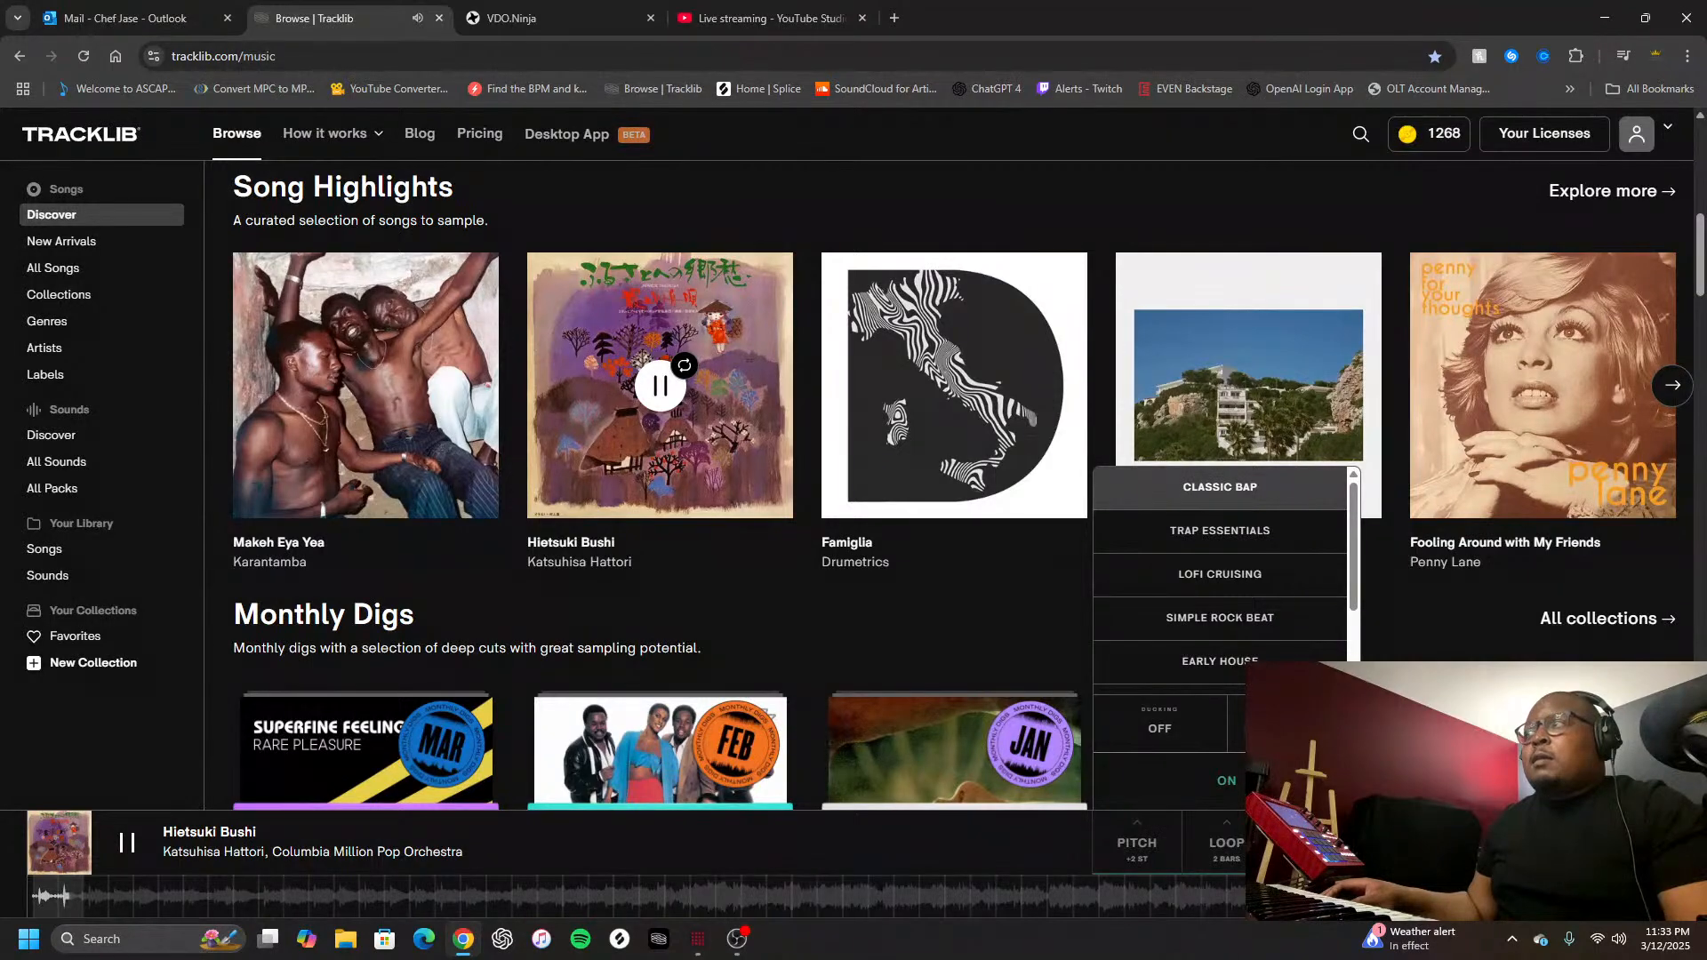
click(1207, 533)
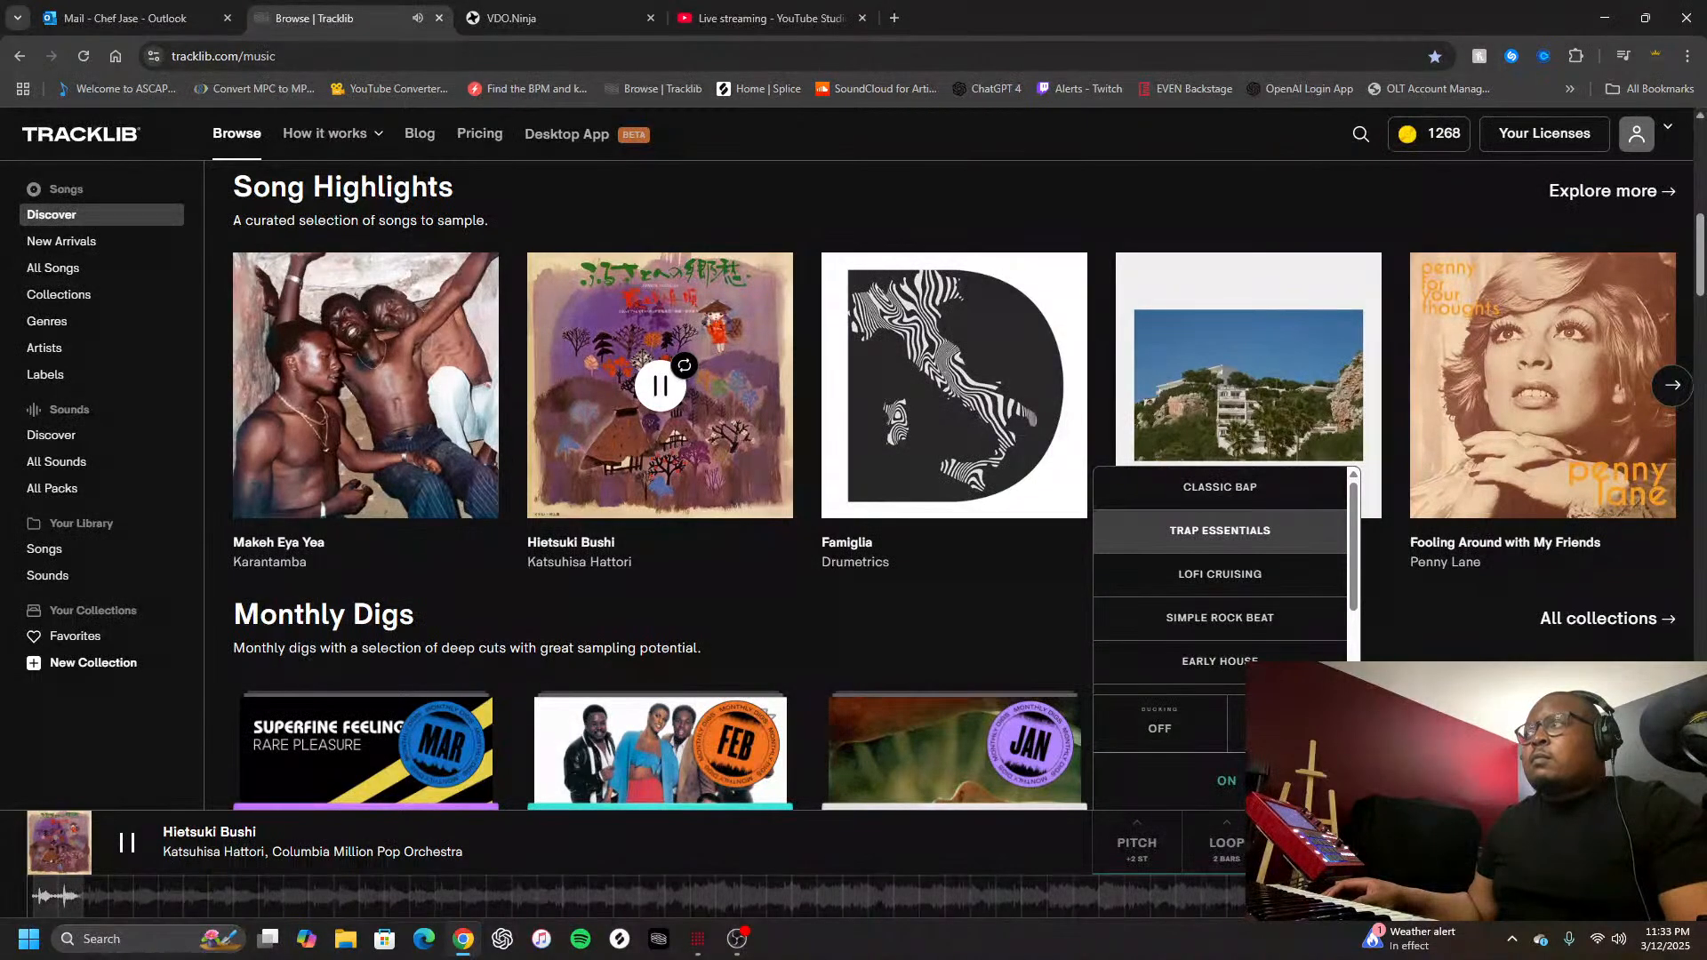
click(1234, 629)
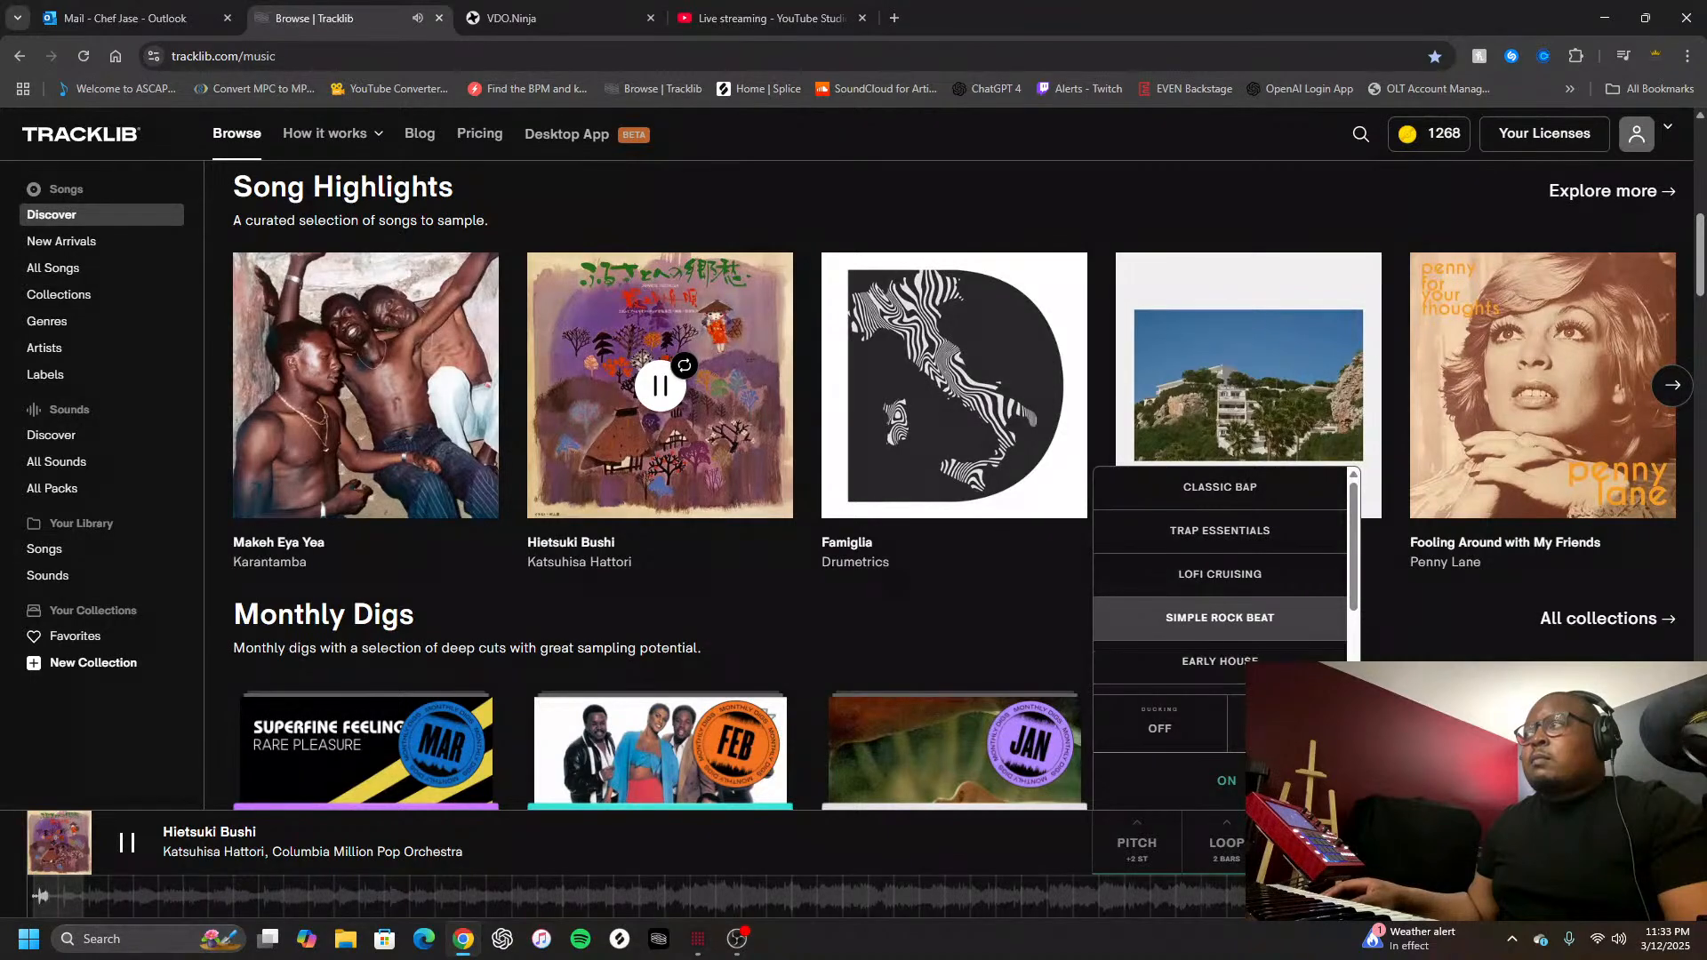
click(1243, 669)
scroll(1230, 662, down, 2)
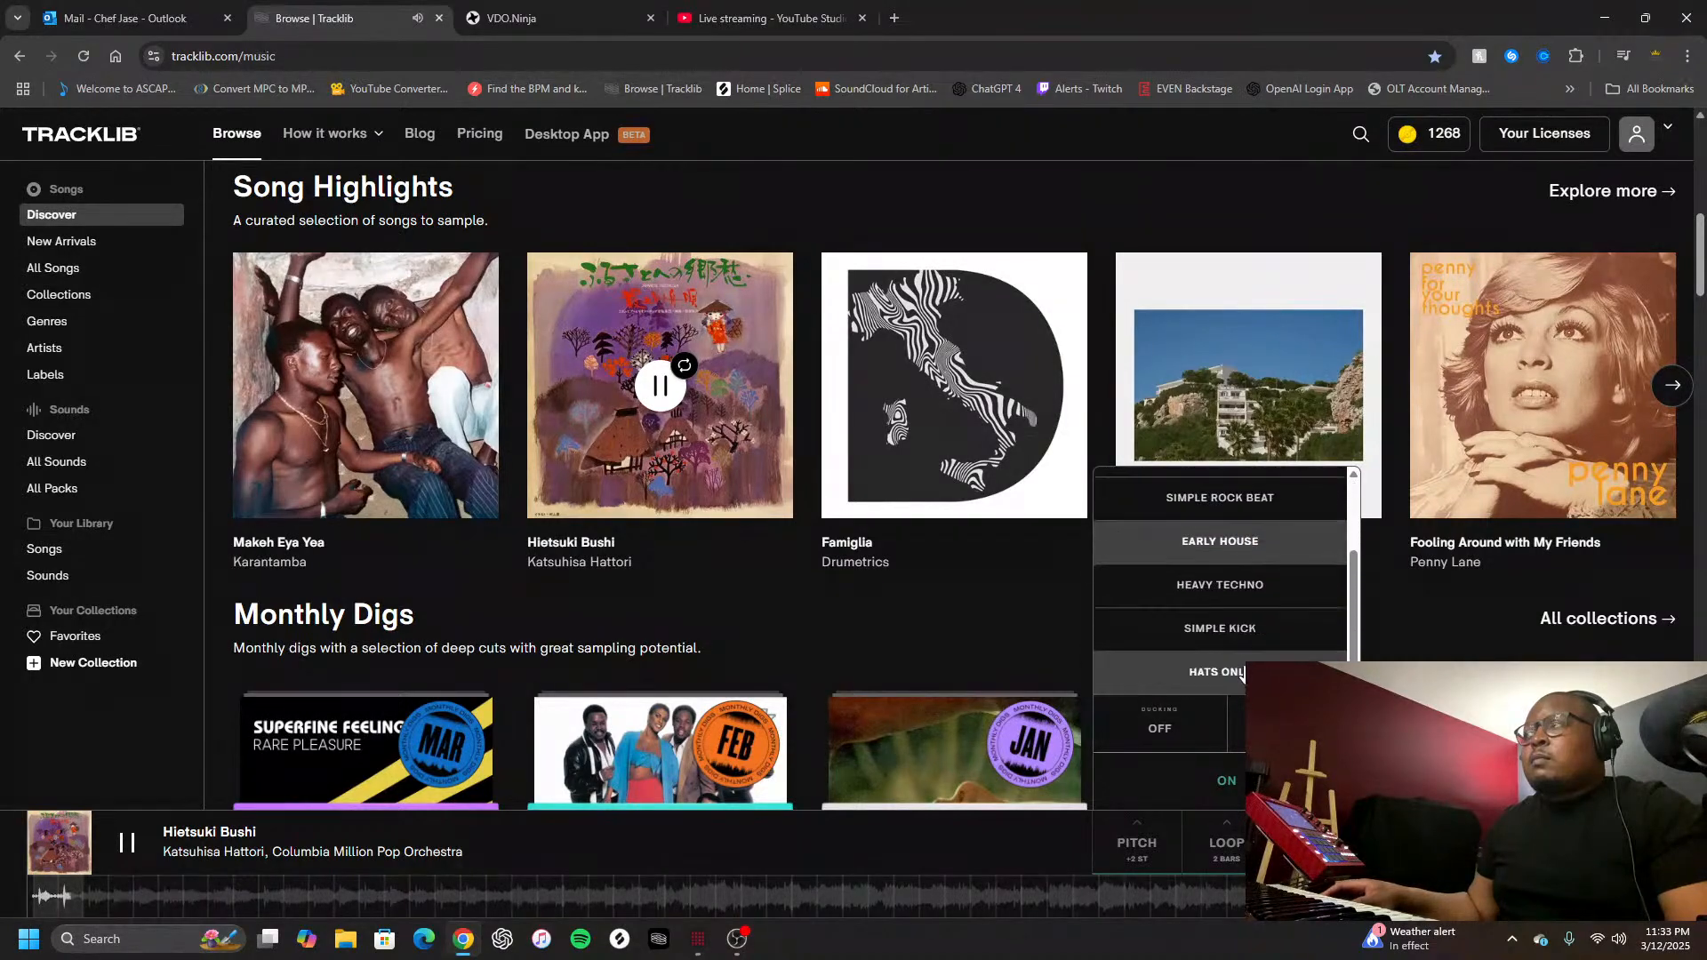
click(1225, 605)
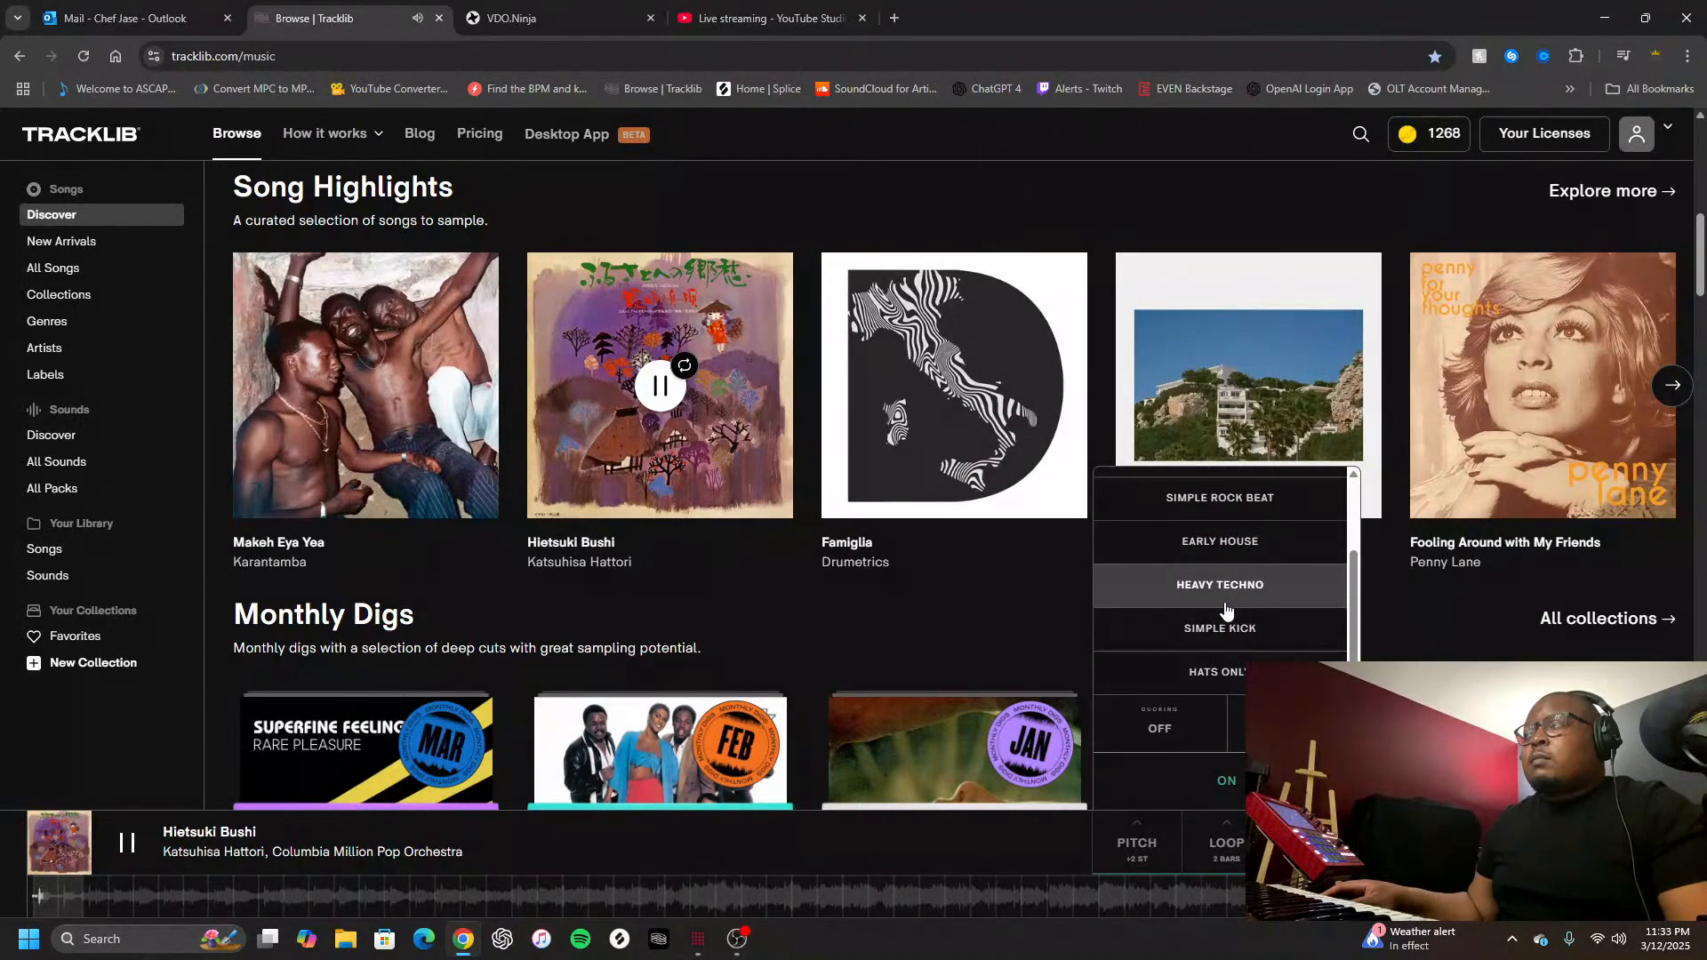
click(1229, 625)
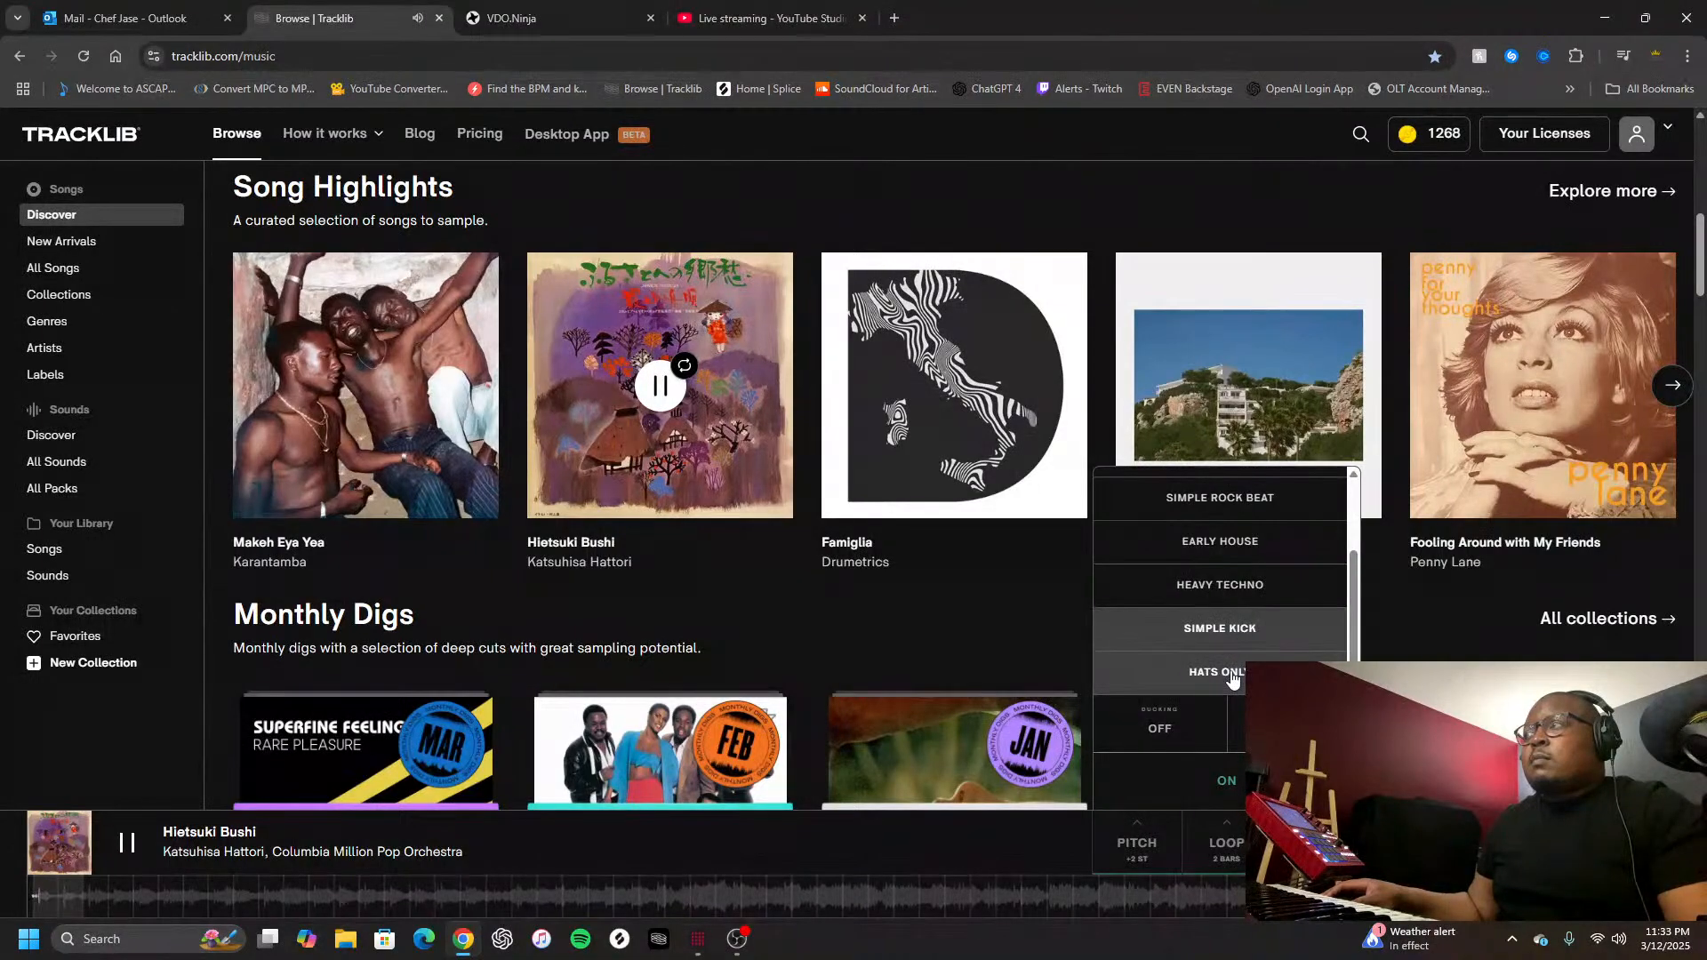
click(1231, 676)
scroll(1231, 679, up, 3)
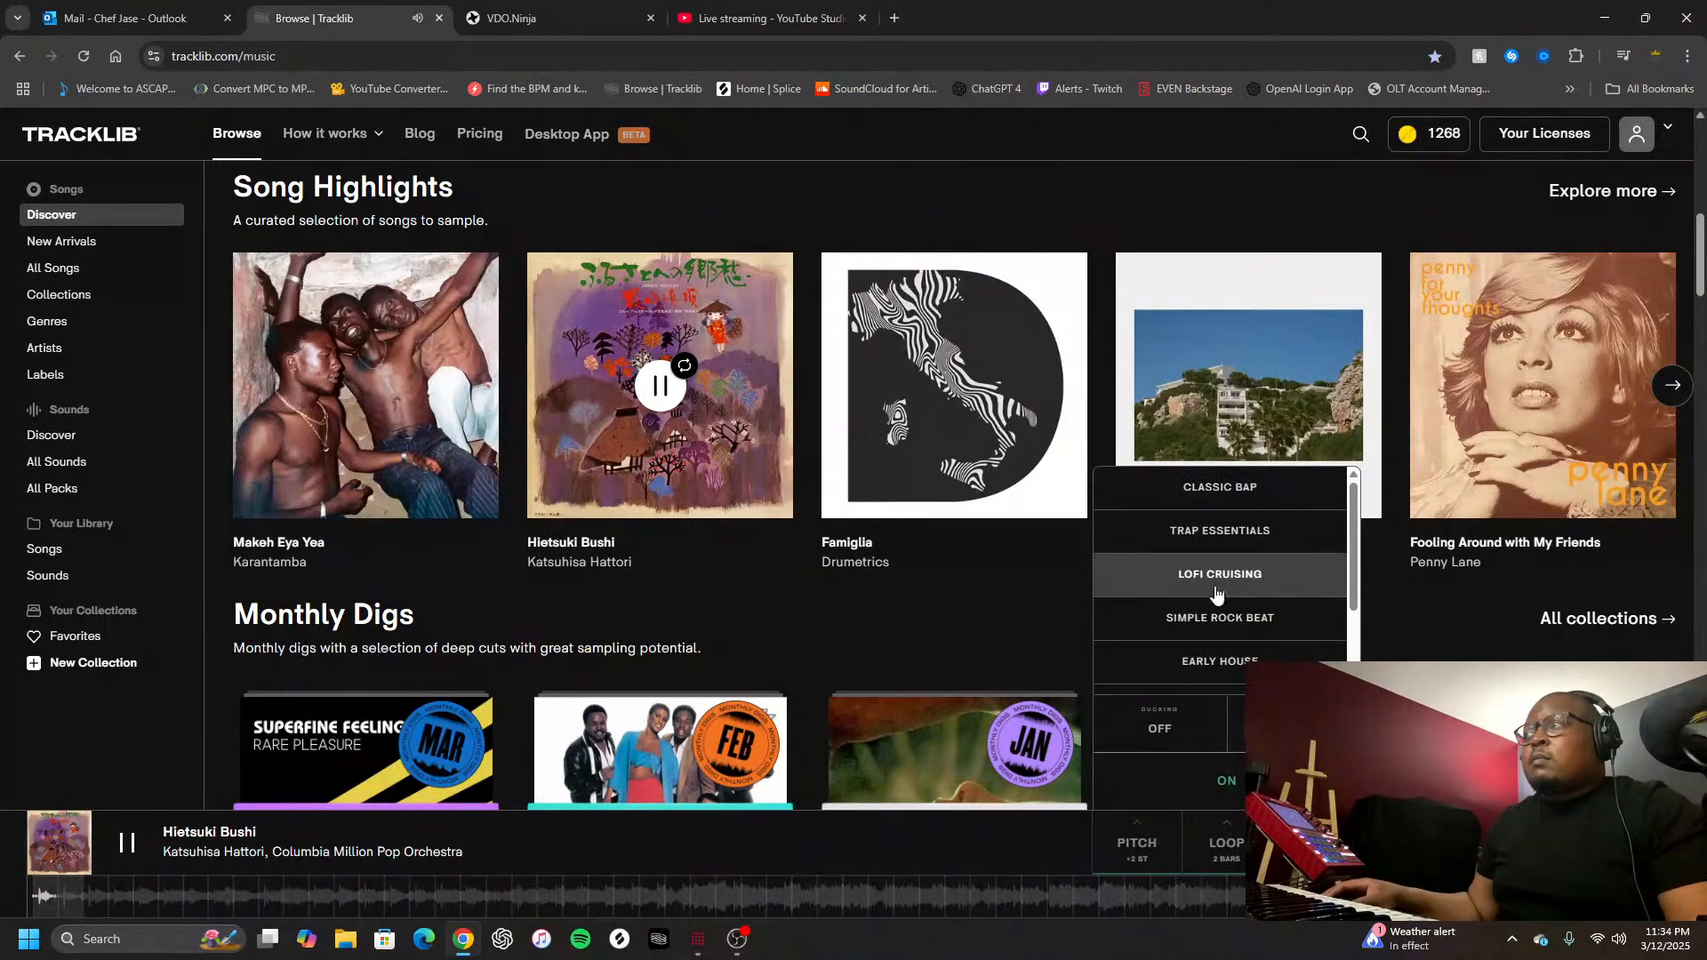
click(1212, 533)
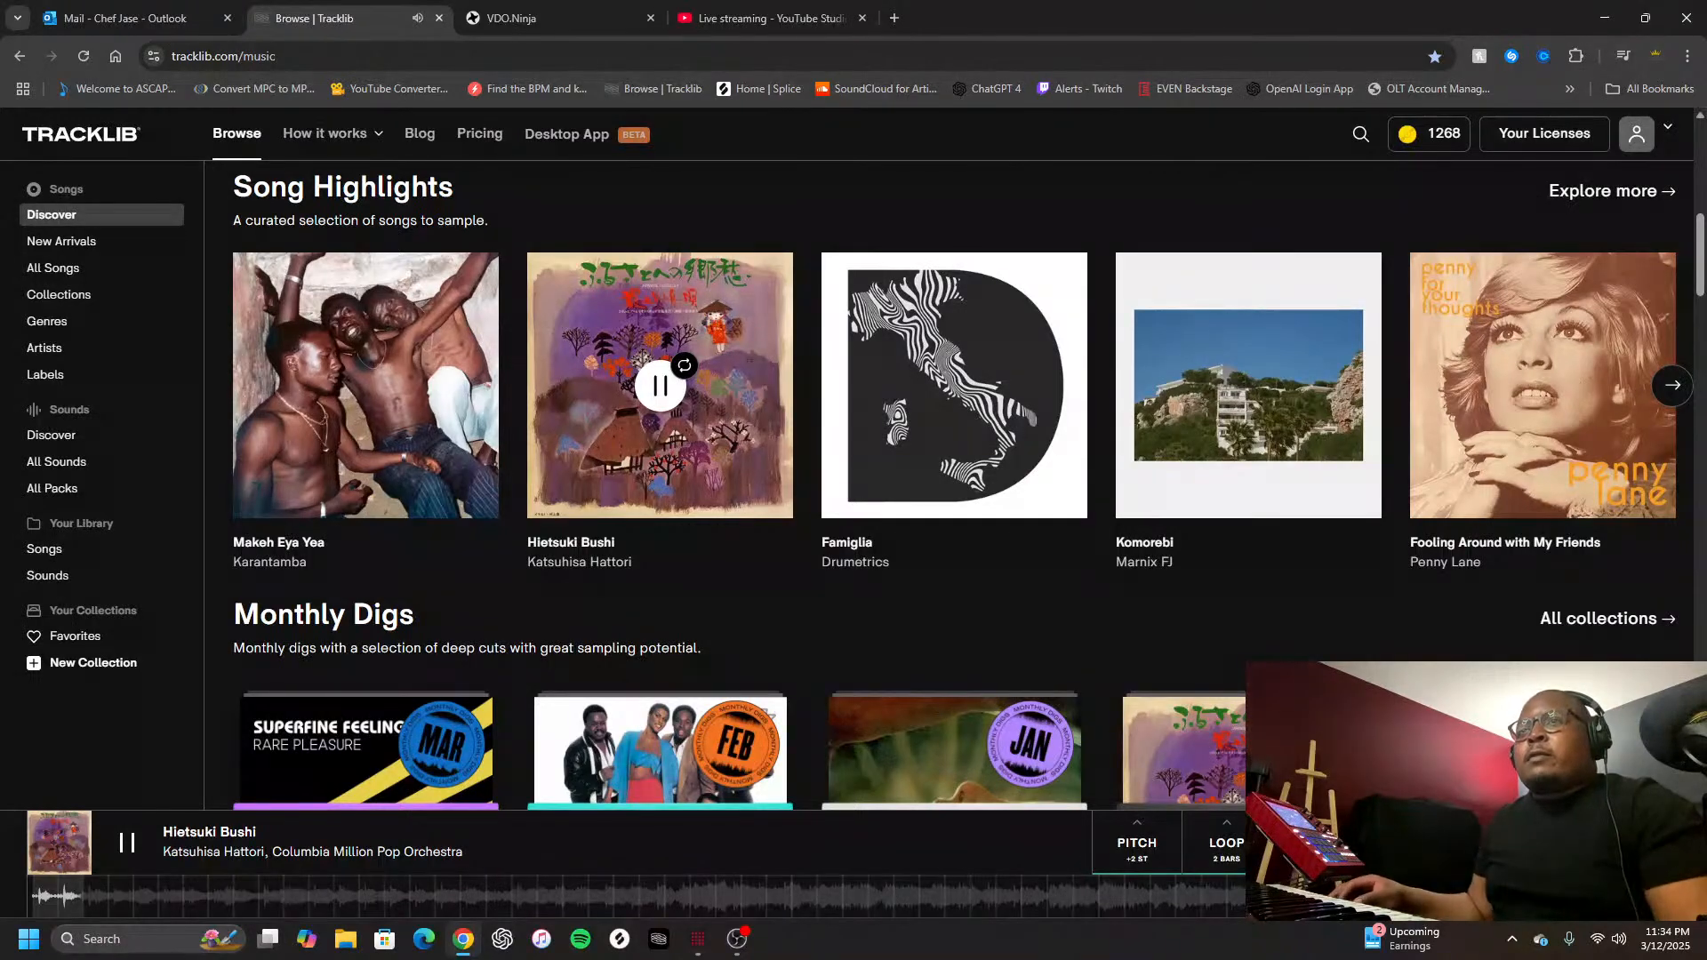
Turn off the pitch shift and the loop for Hietsuki Bushi and leave playback paused
click(125, 853)
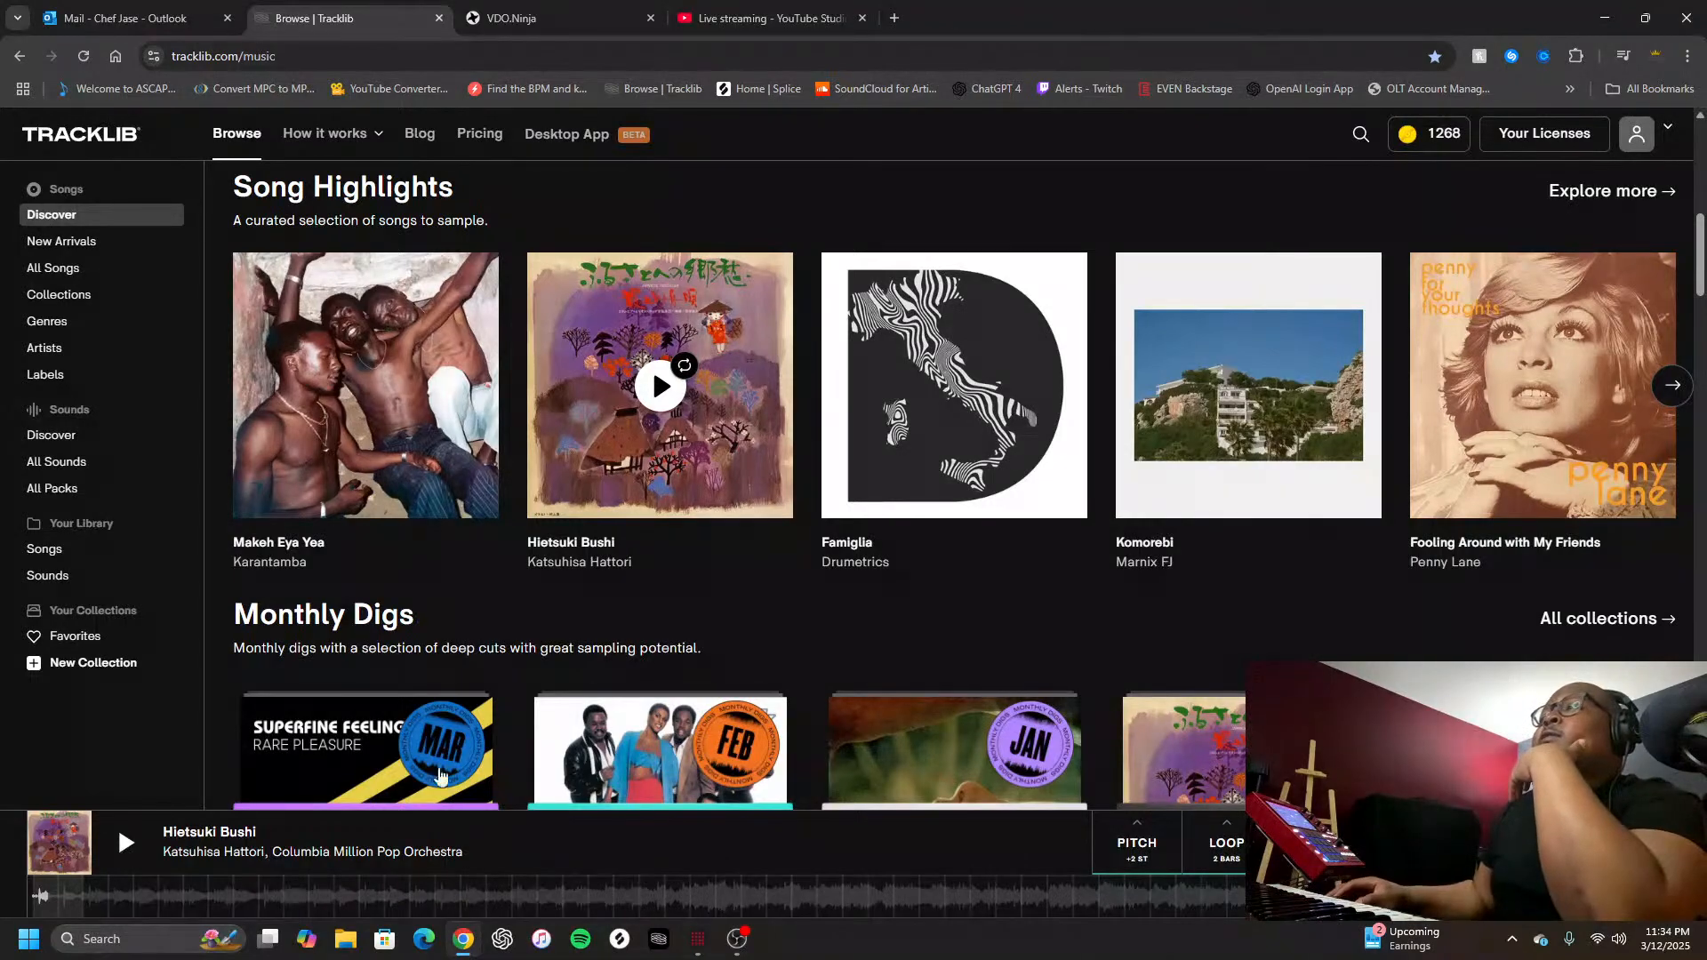
click(1150, 850)
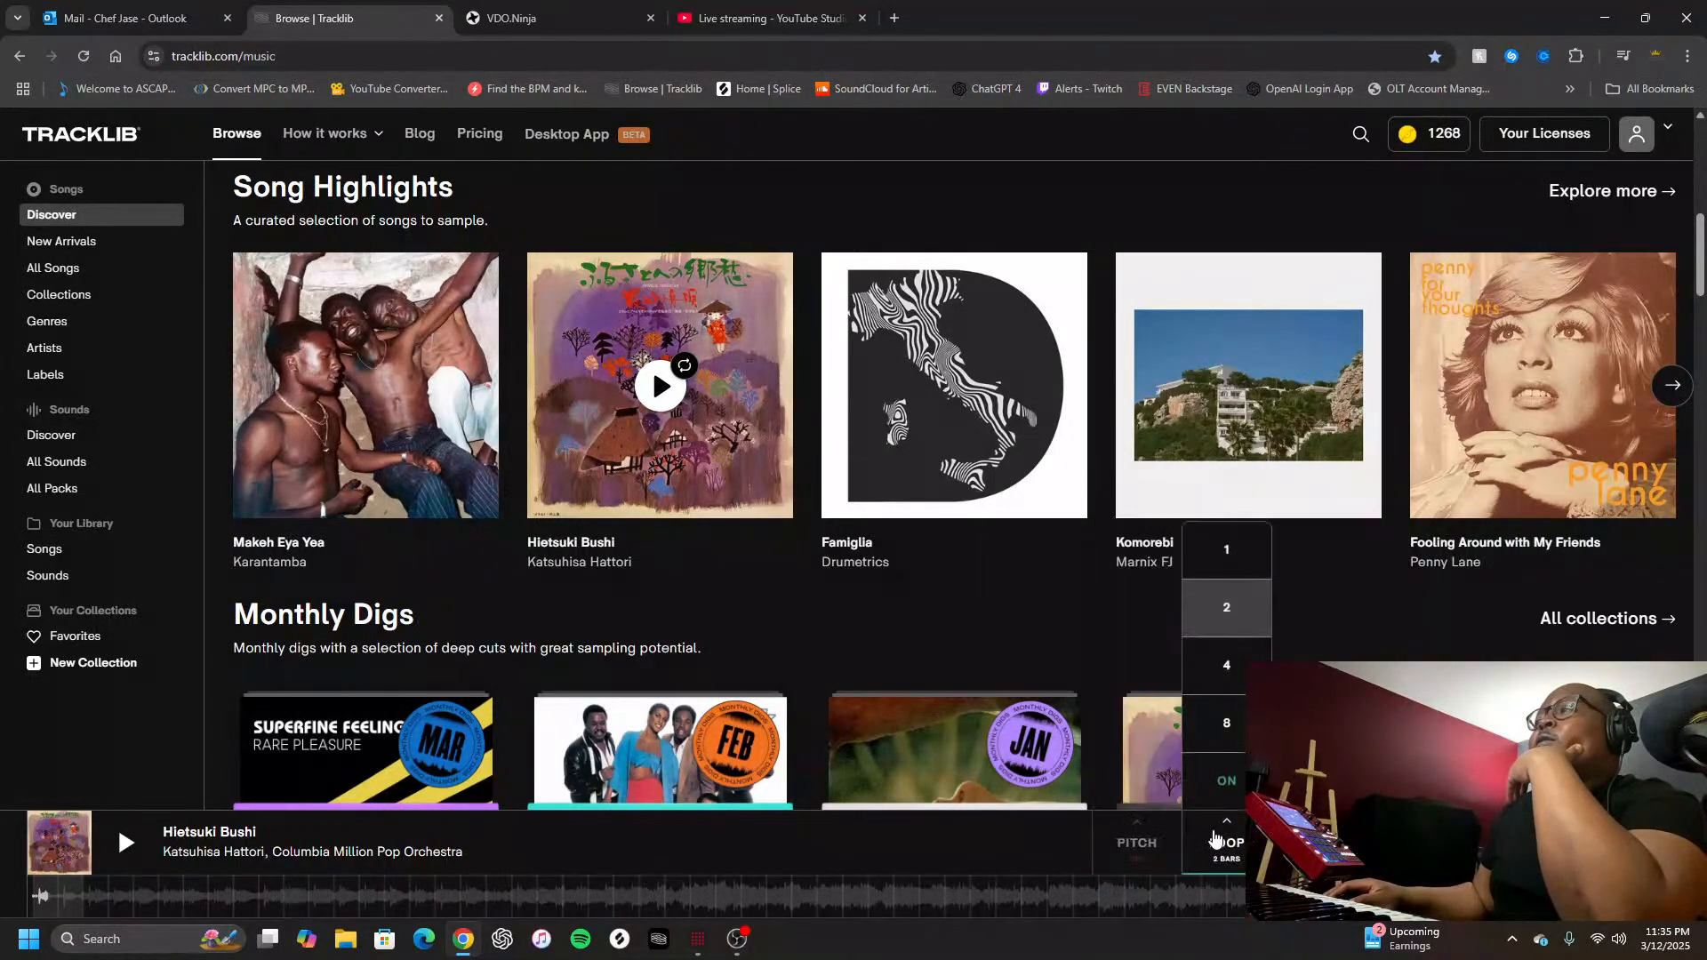
click(1235, 858)
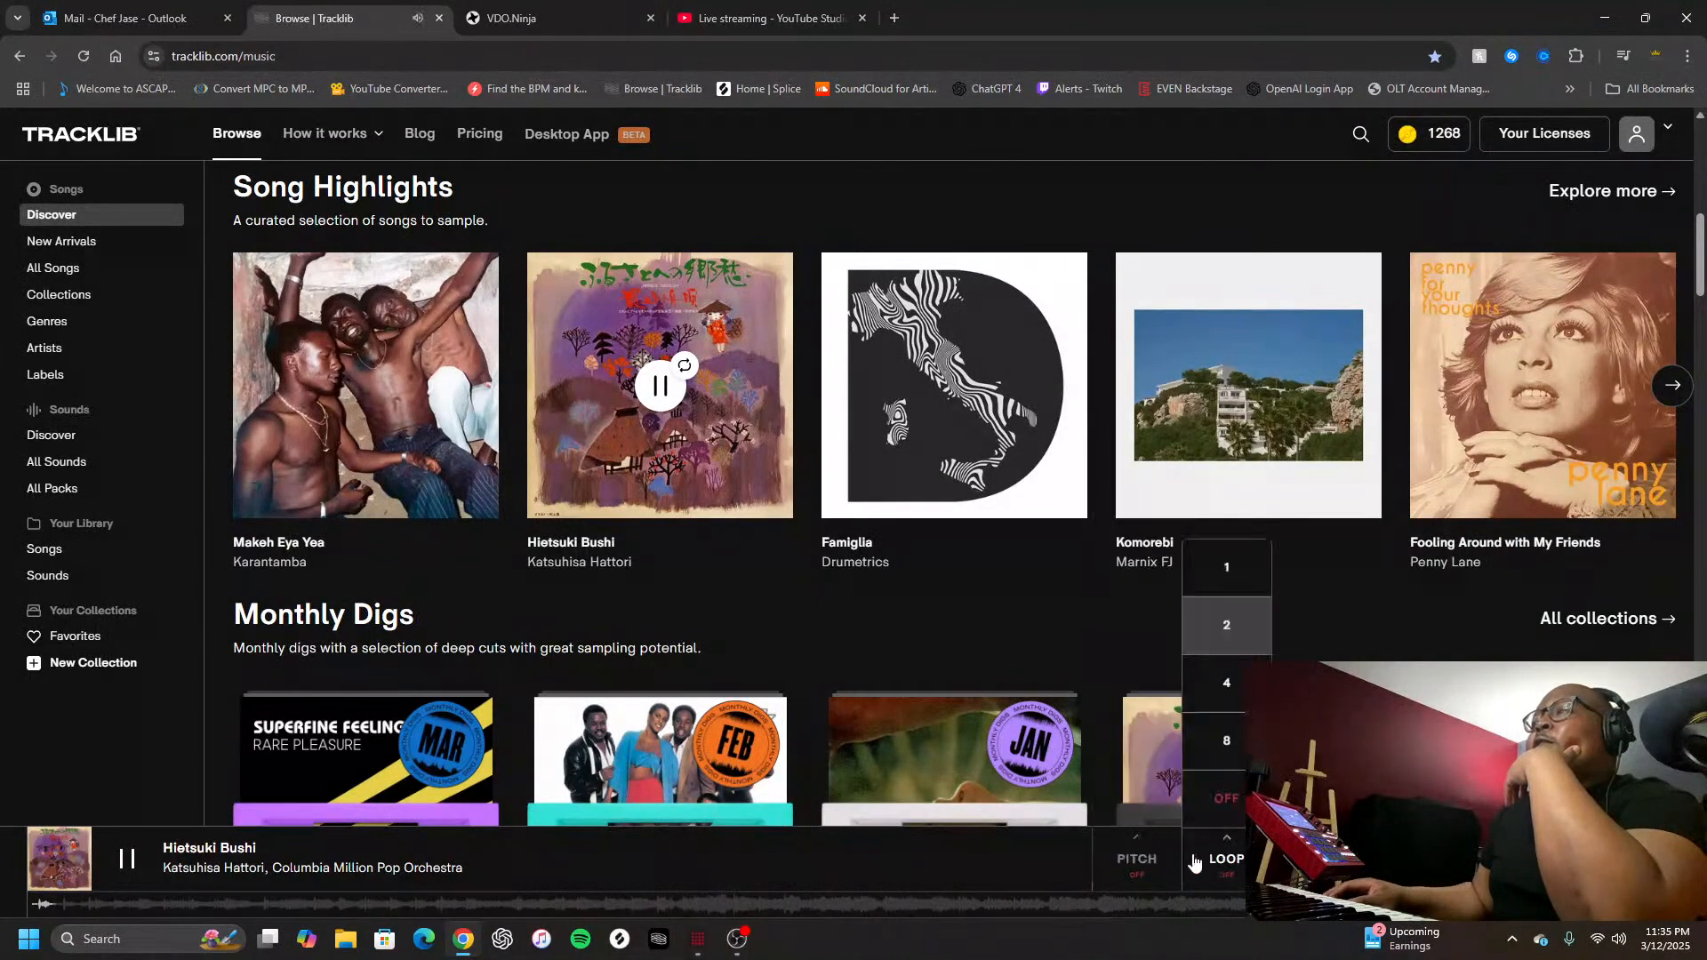
click(127, 859)
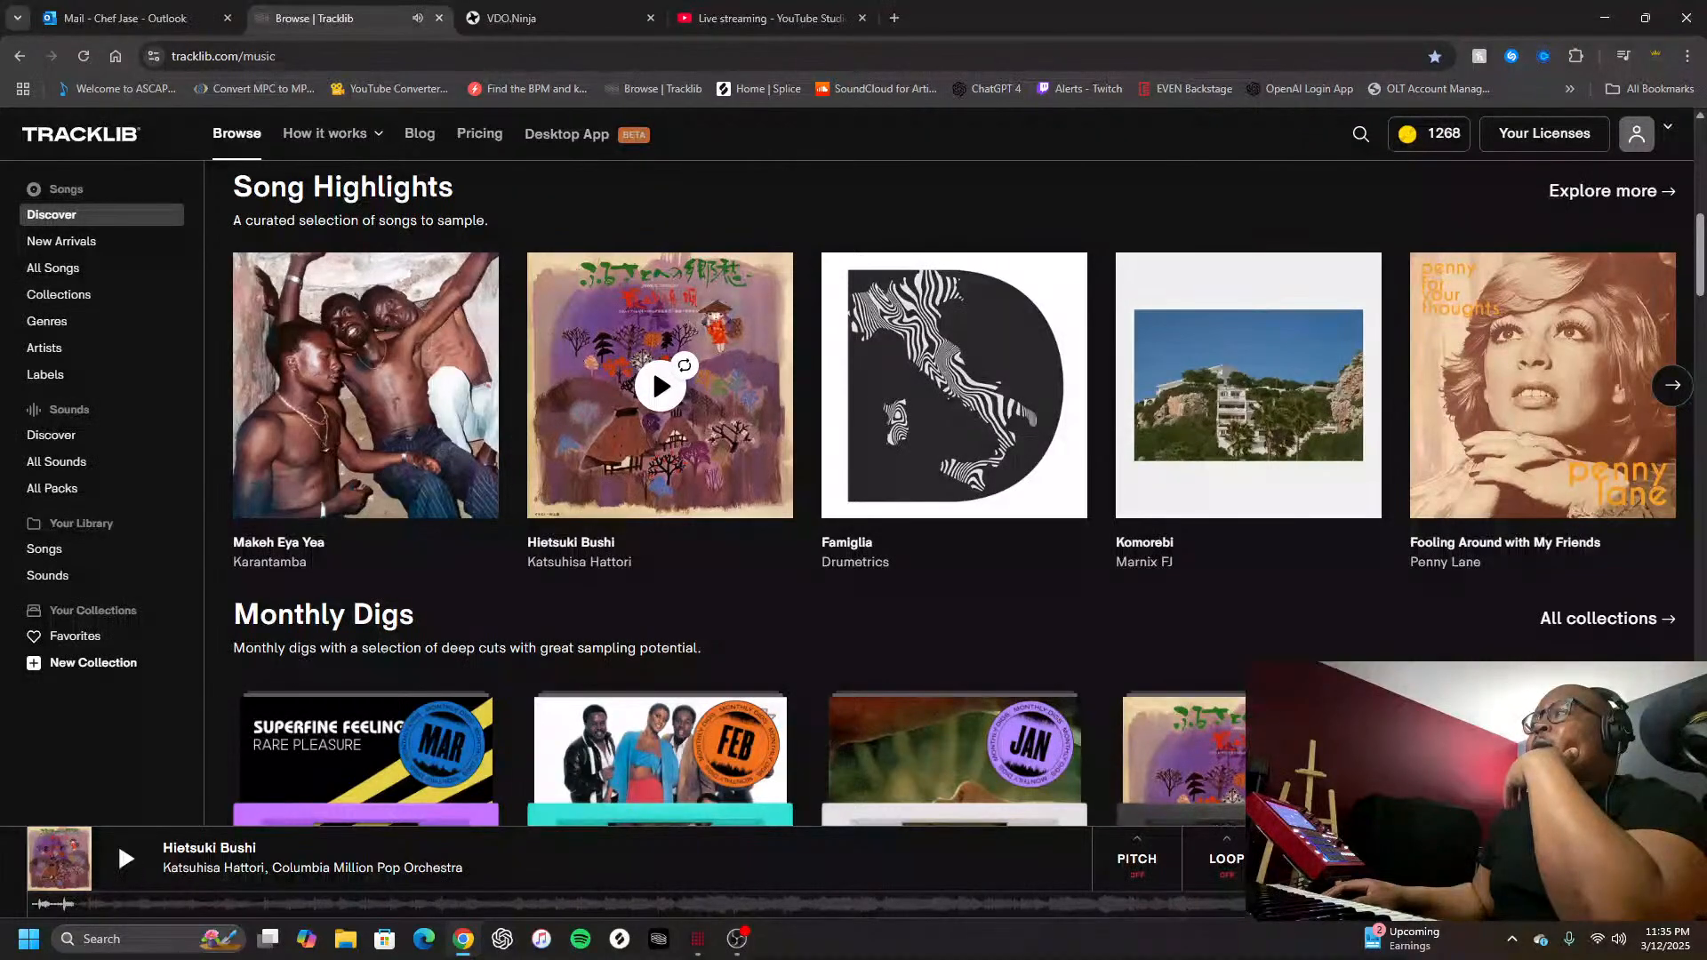
Download Hietsuki Bushi and save the WAV on drive D in The Meal > SAMPLES > RECORDS > Unused Samples from Tracklib
click(1600, 859)
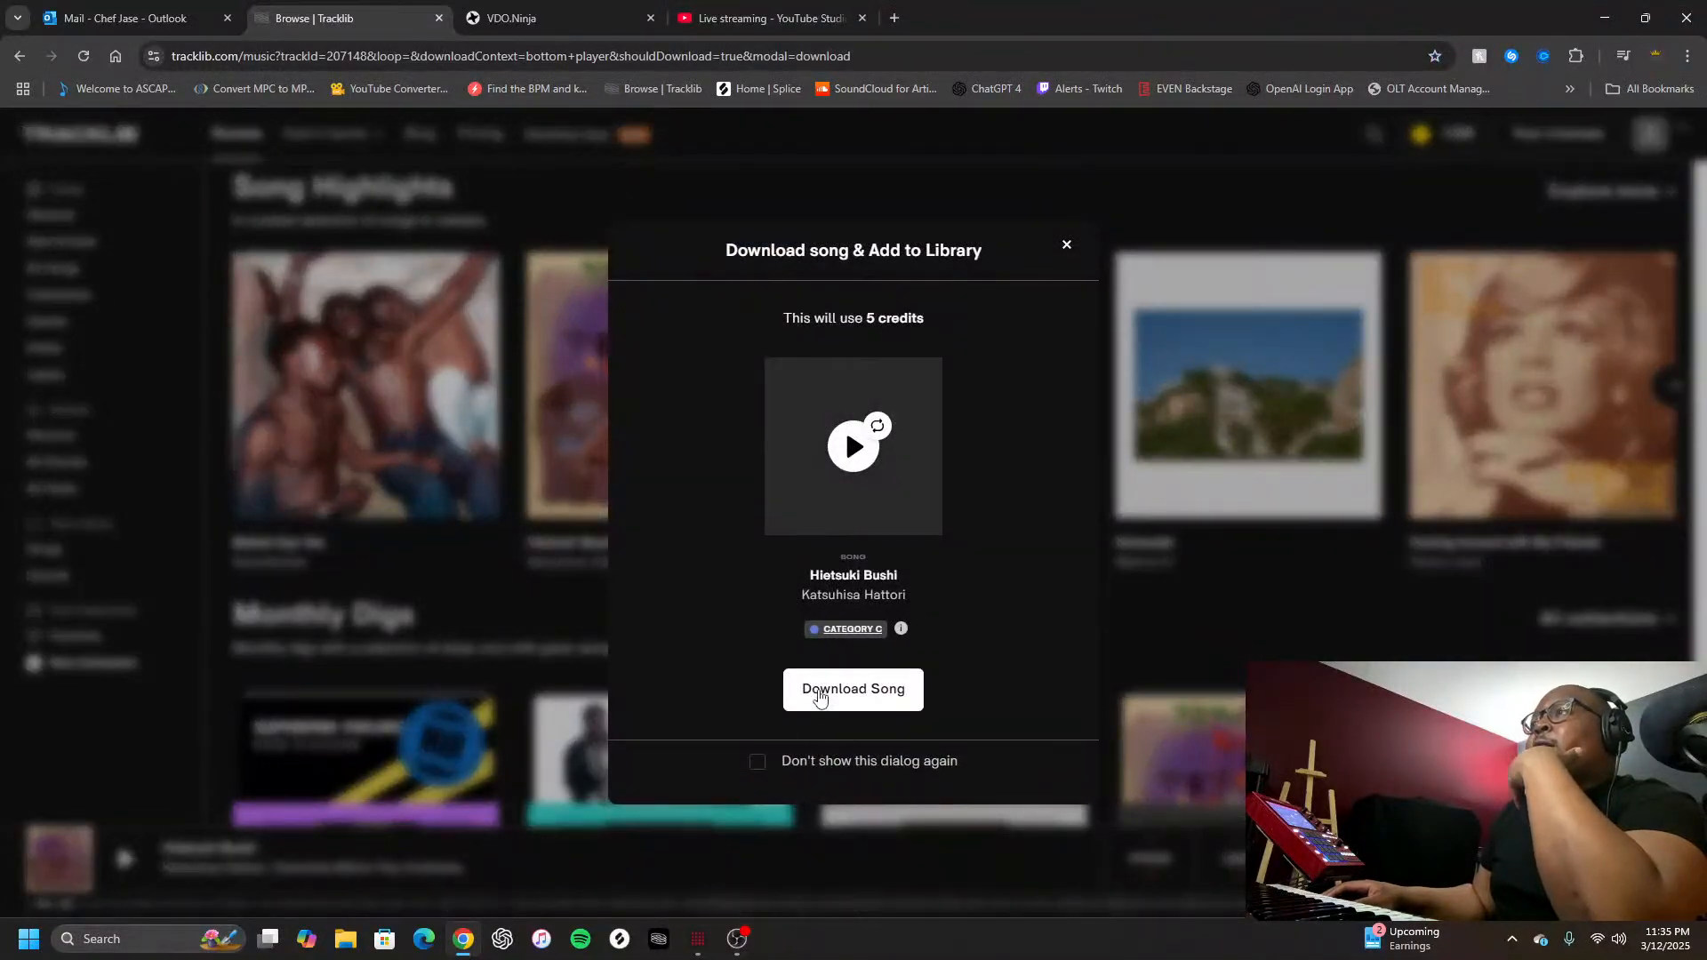
click(822, 696)
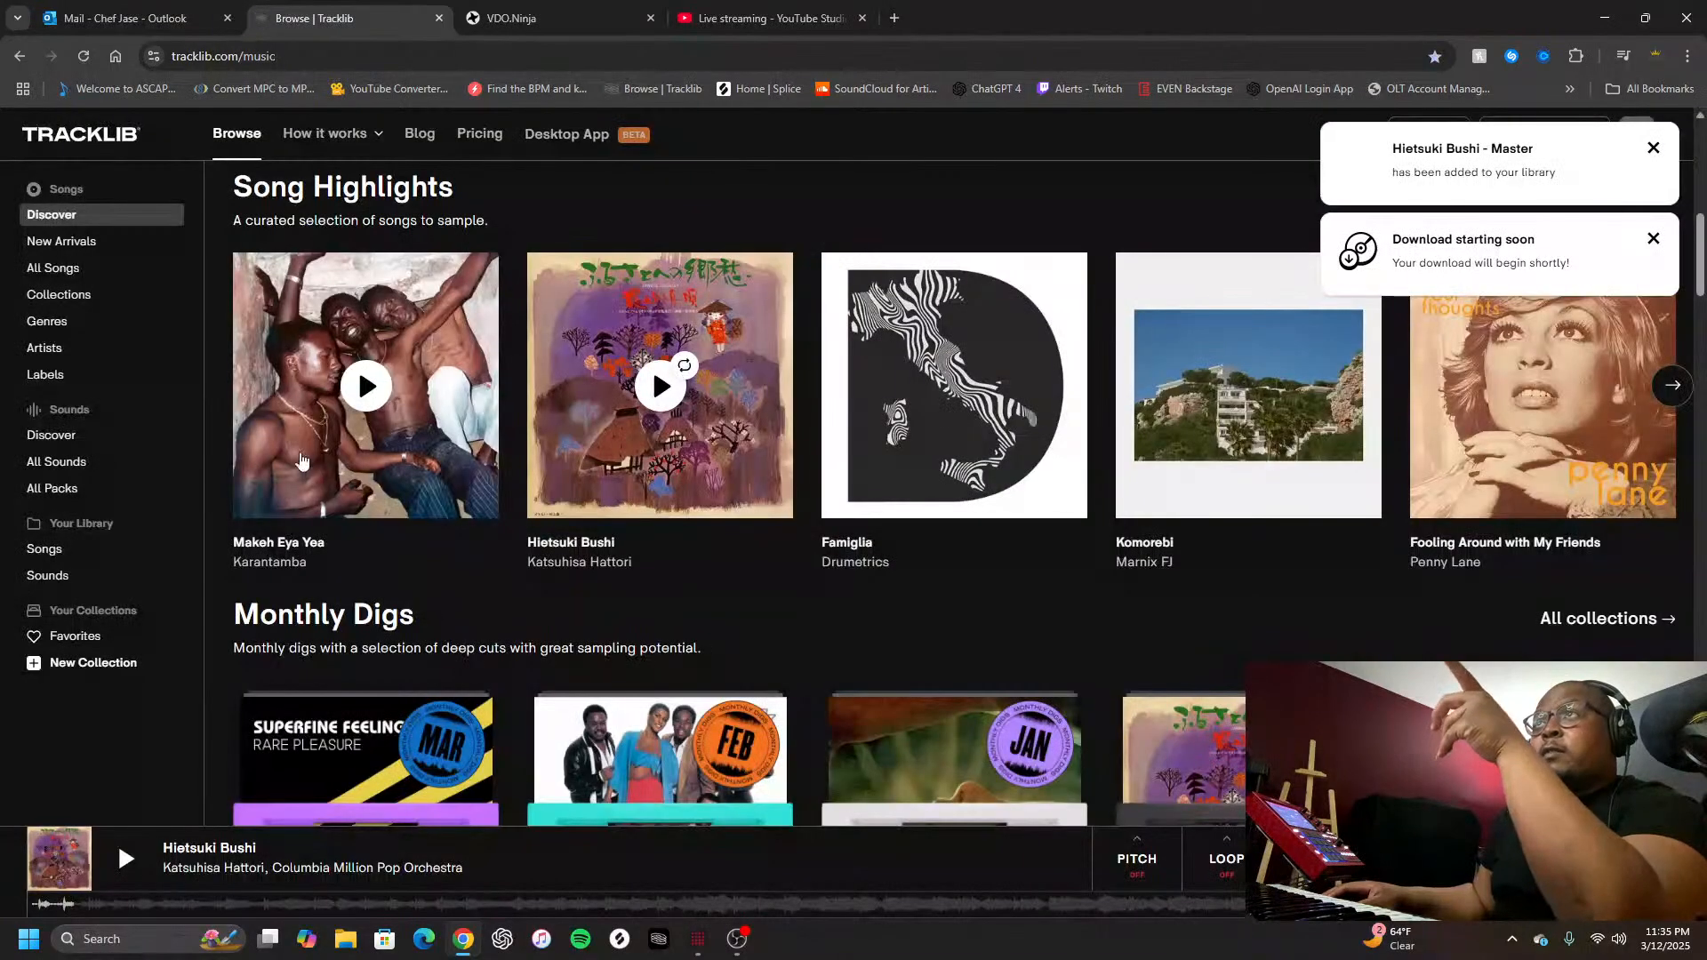
scroll(249, 426, down, 5)
click(241, 455)
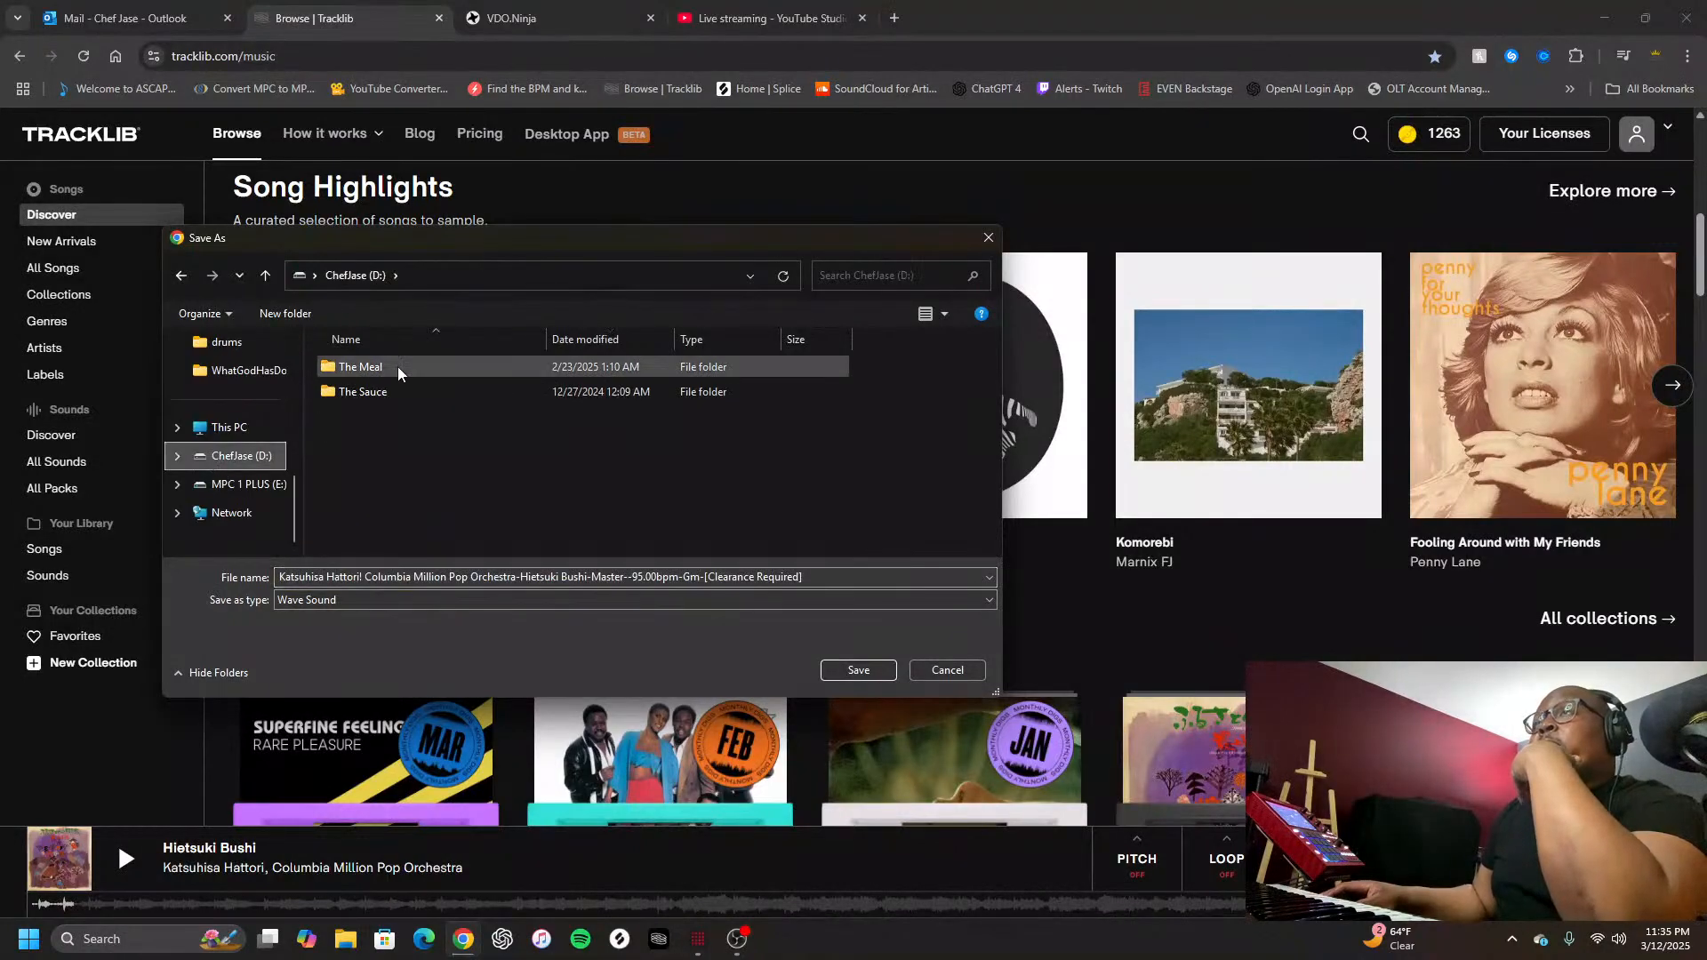
double_click(371, 372)
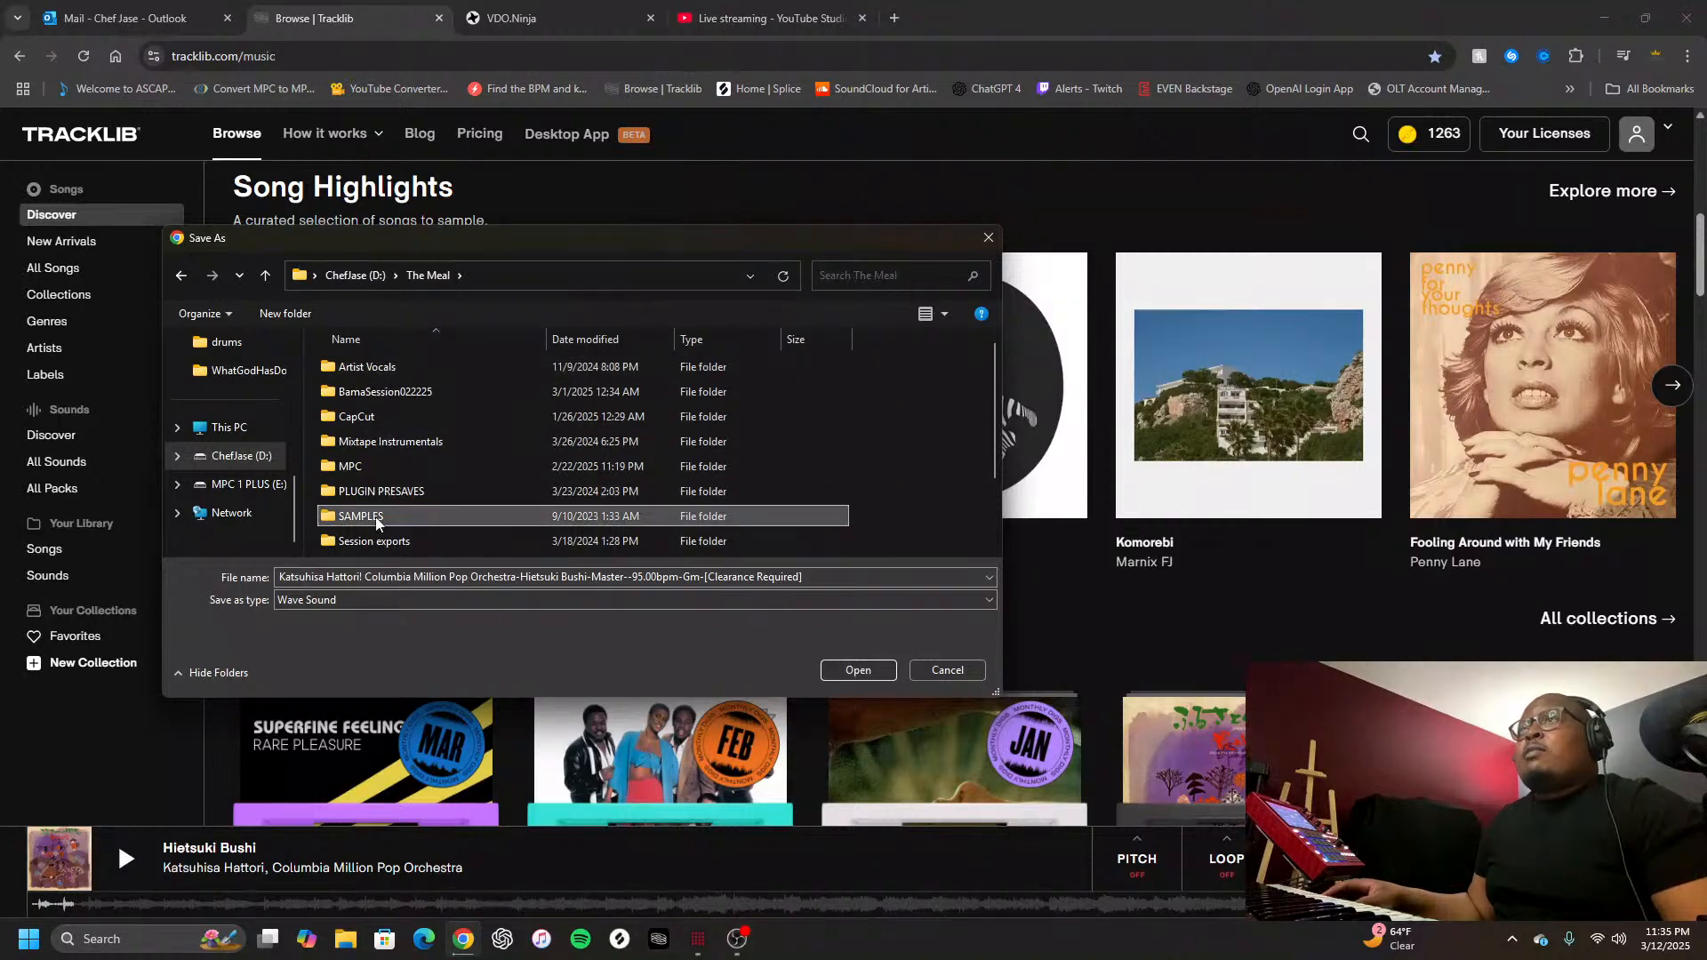
double_click(358, 515)
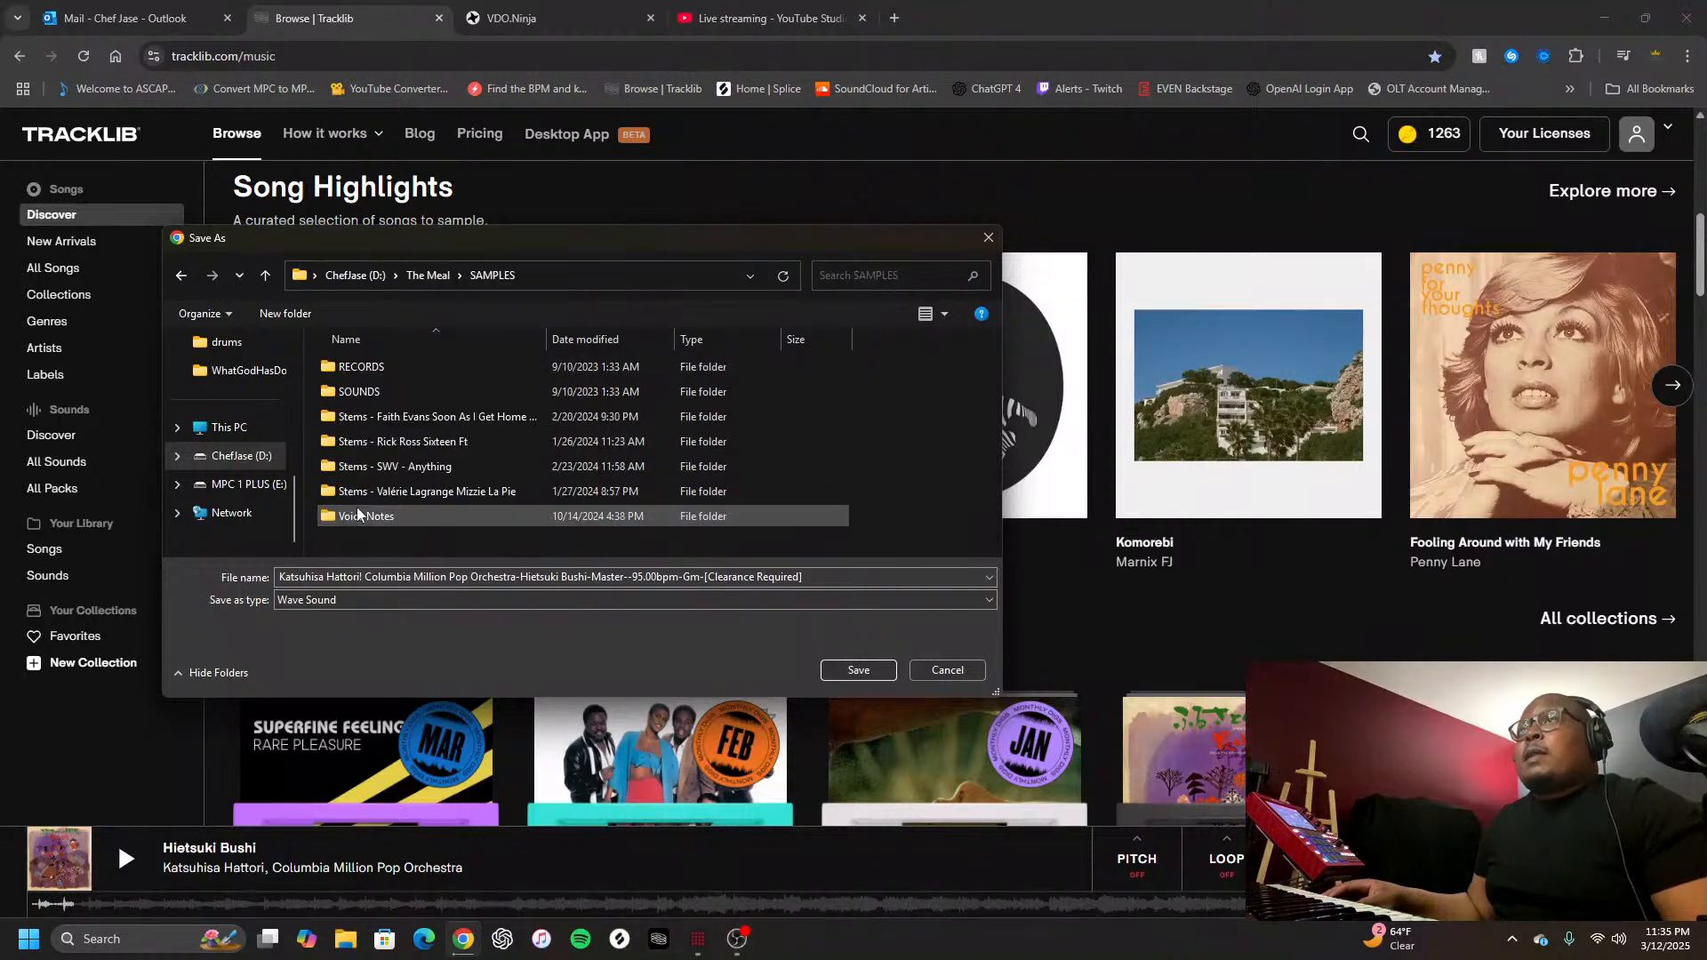
click(370, 370)
double_click(370, 370)
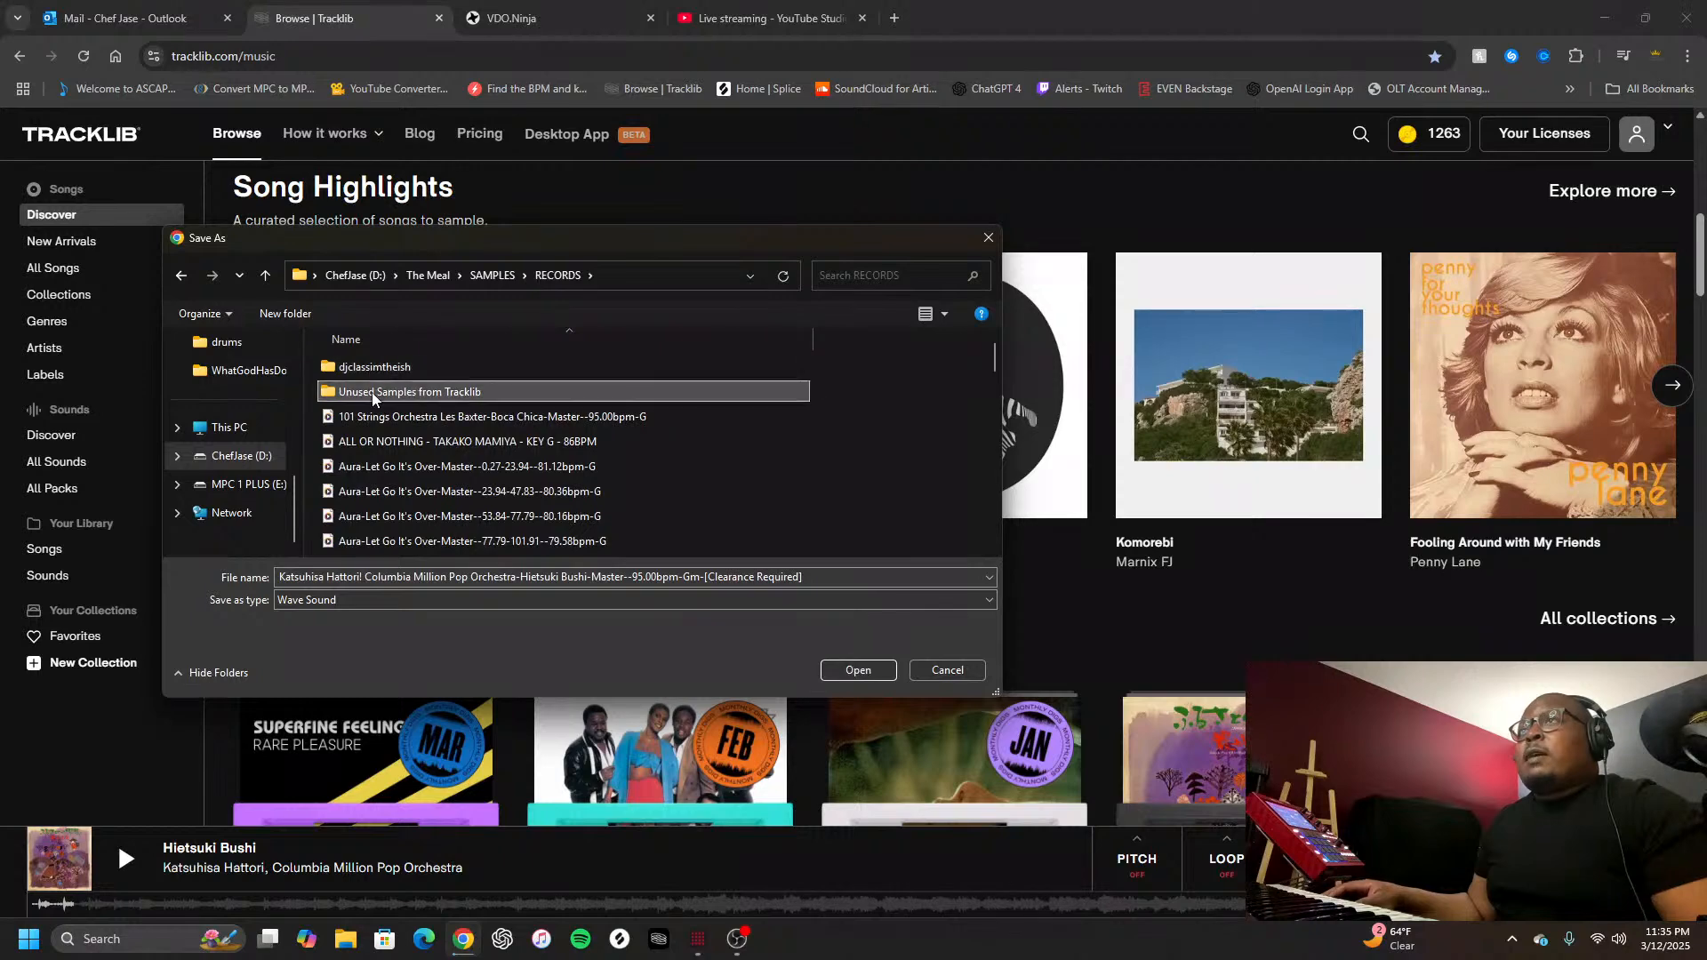
double_click(381, 390)
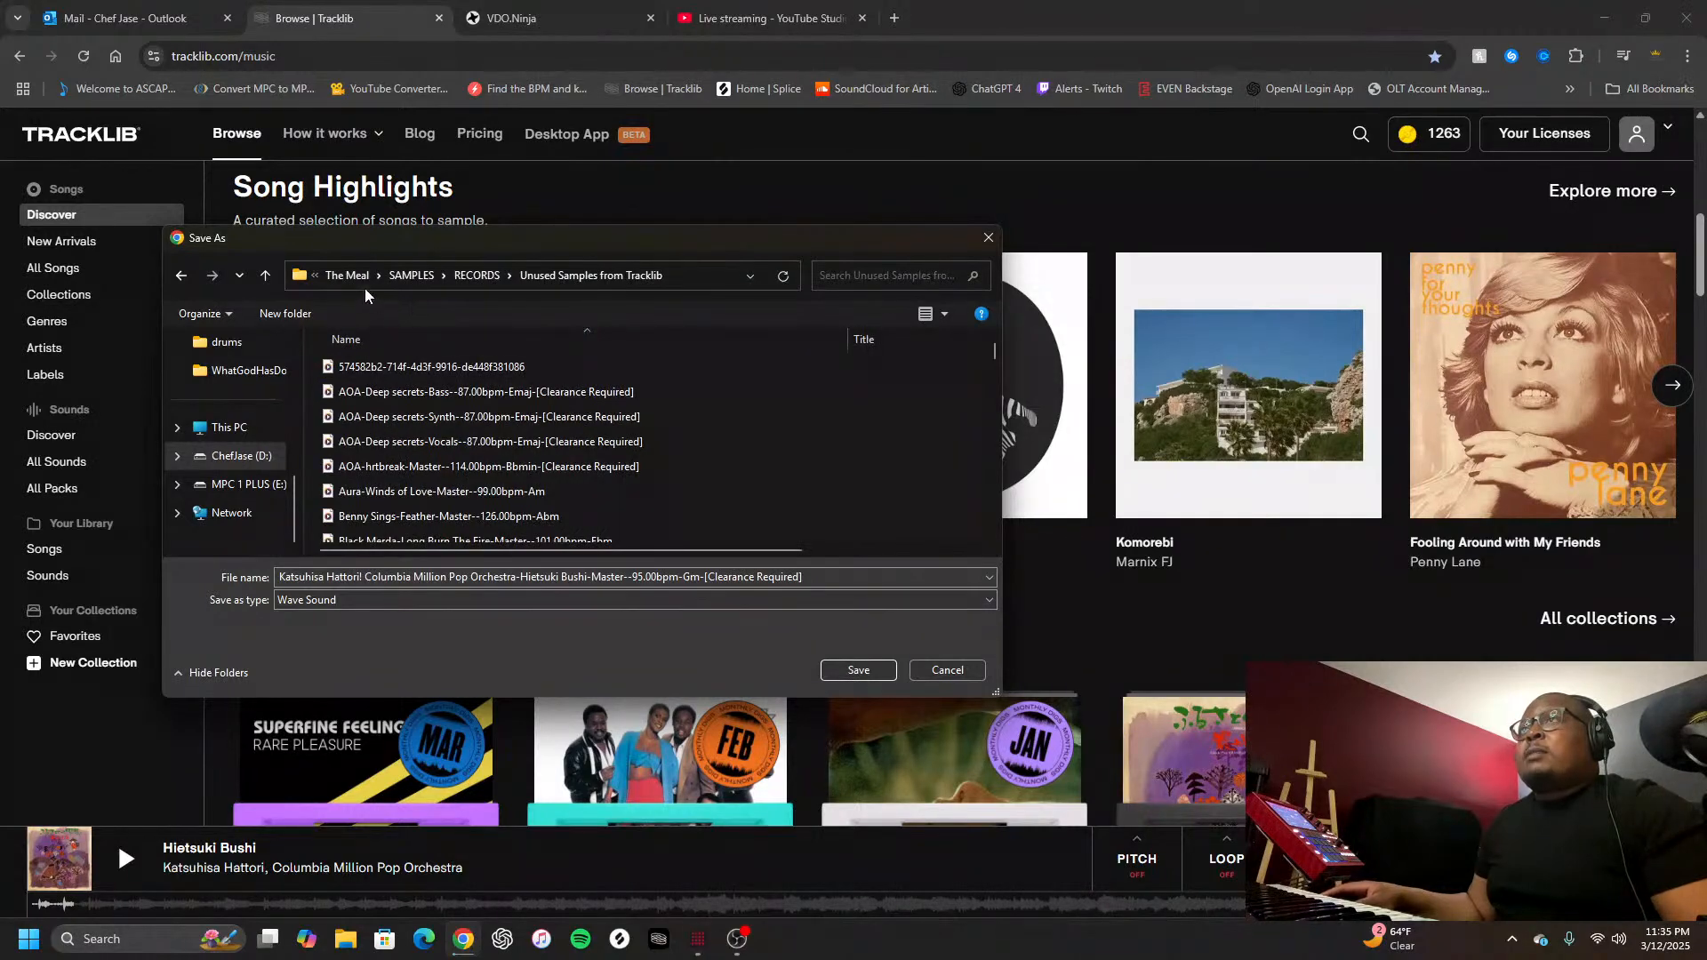
scroll(454, 378, down, 5)
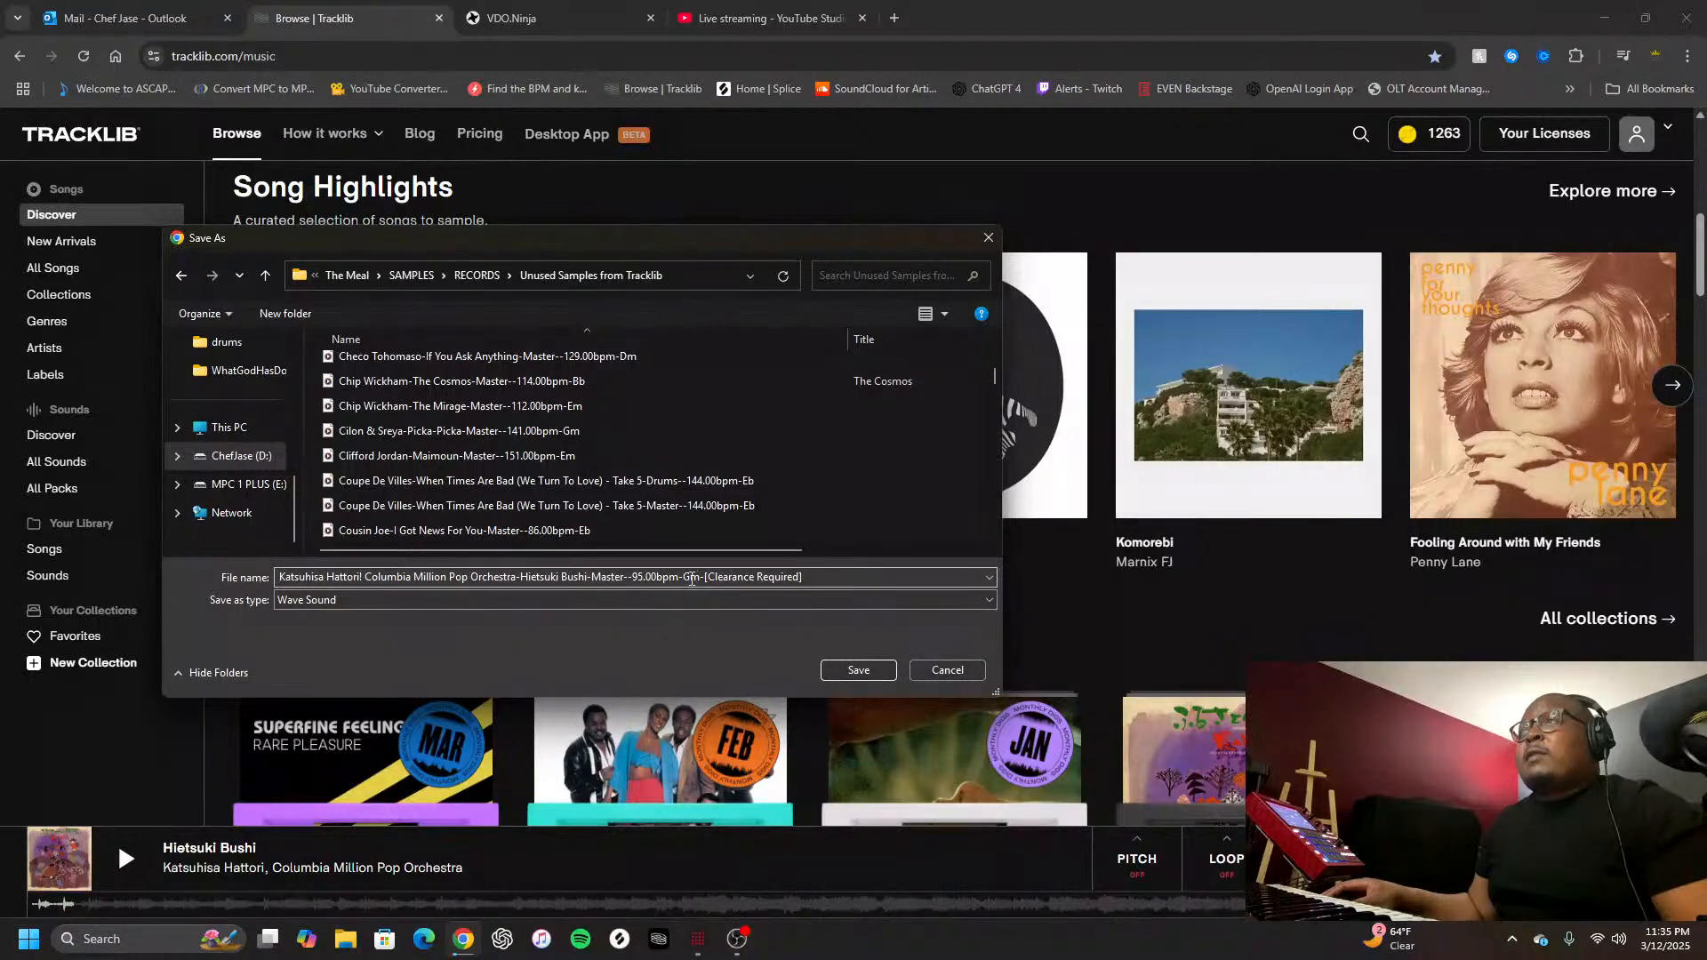
click(836, 671)
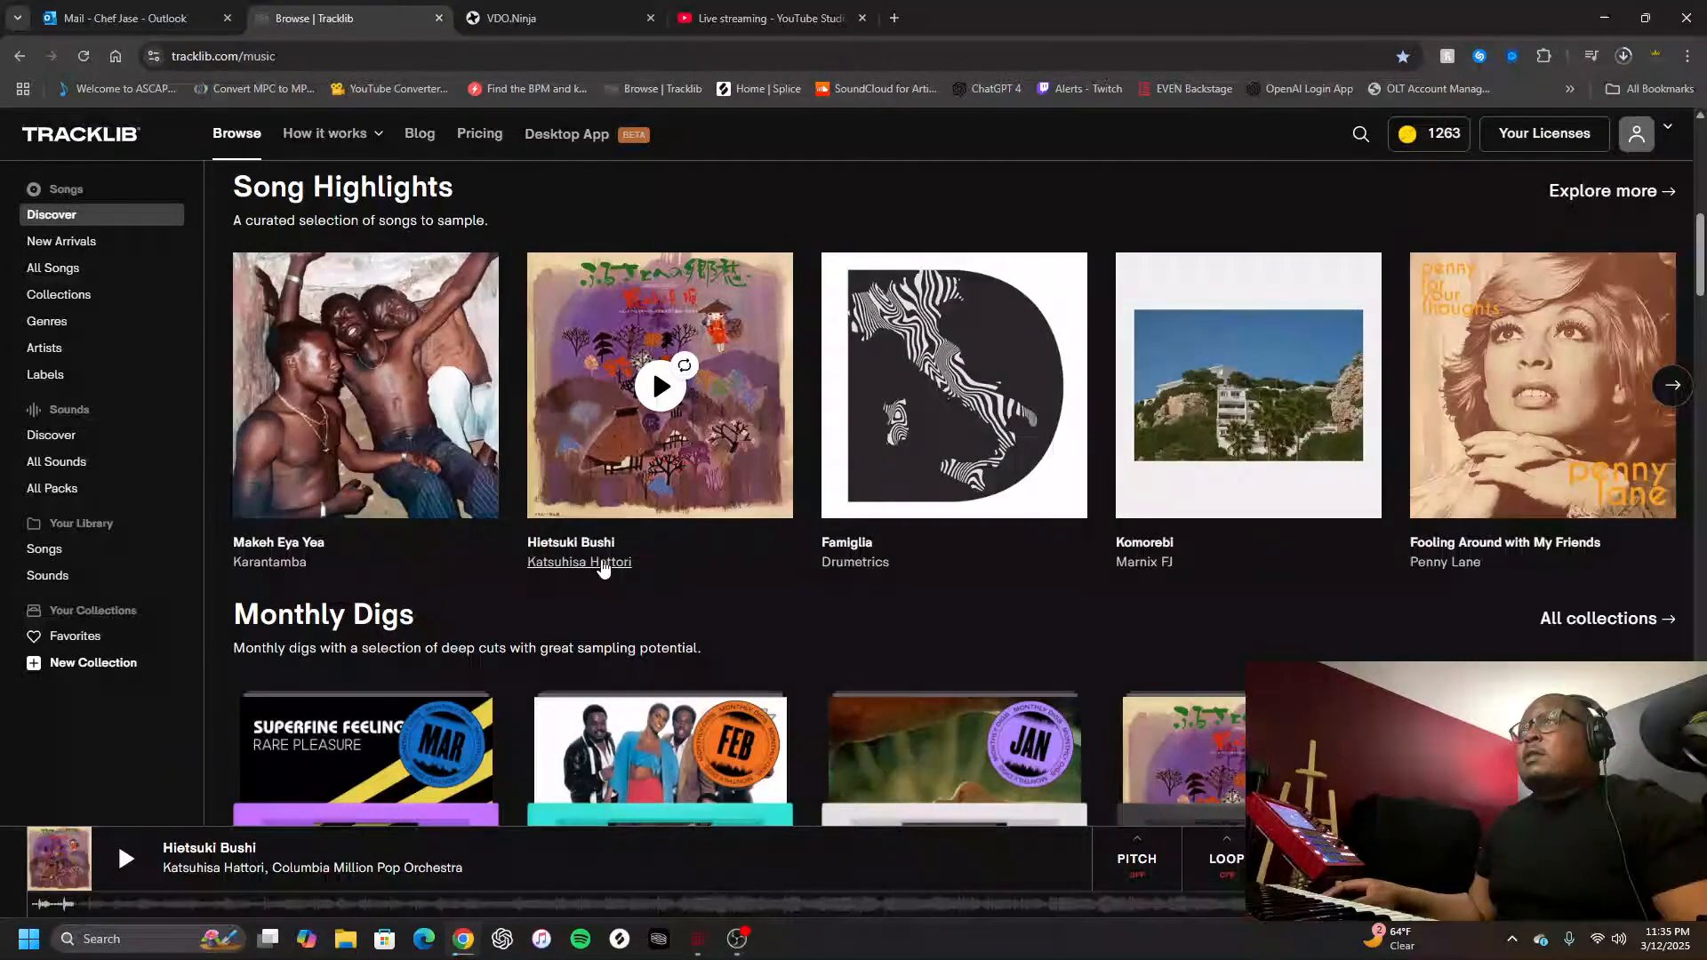
Open the song page for Hietsuki Bushi to view its details
click(552, 543)
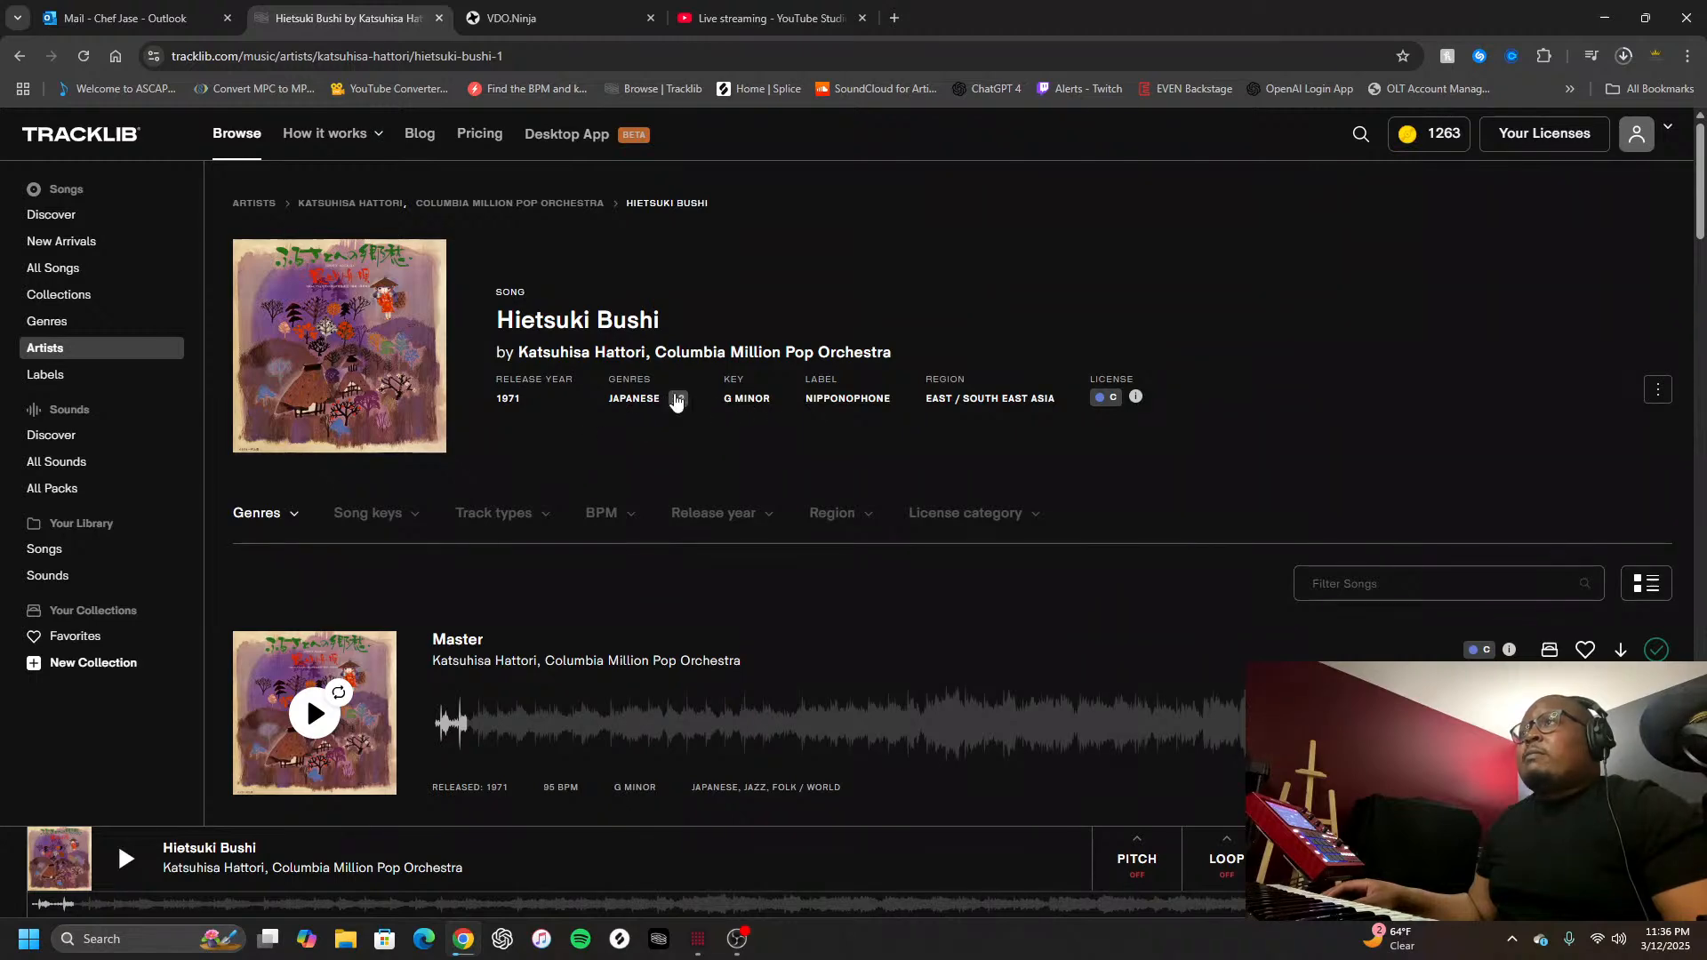
View the full genre list and license information for Hietsuki Bushi, and close the details
click(677, 398)
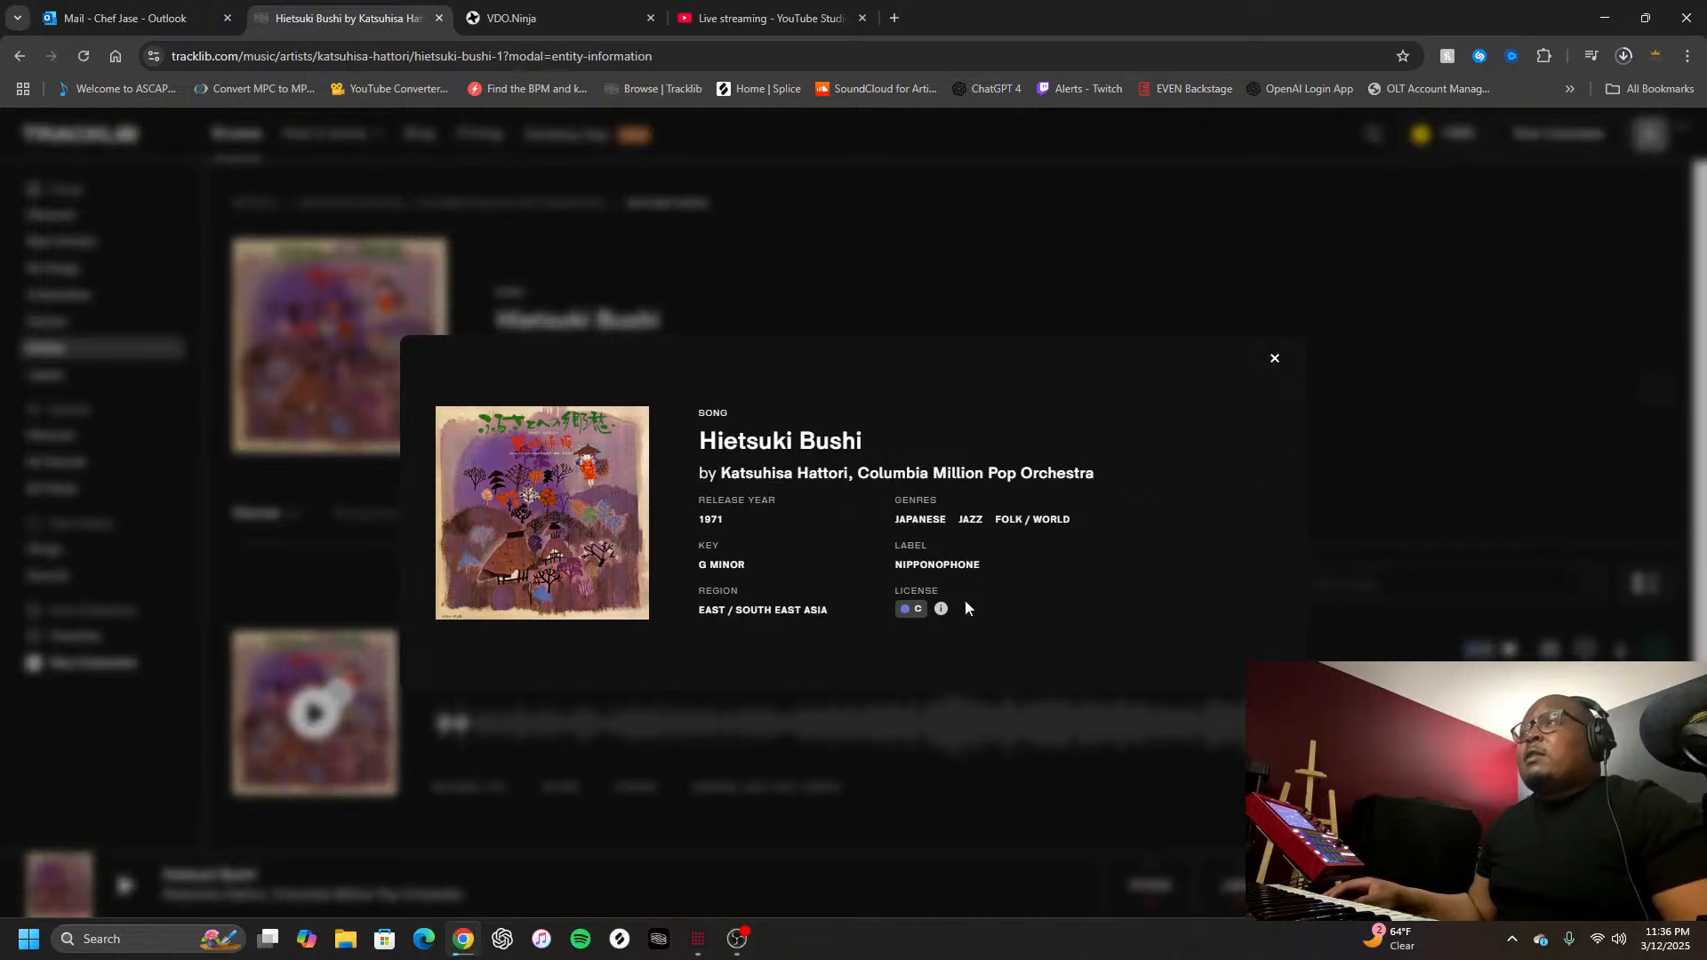
mouse_move(922, 623)
click(1275, 360)
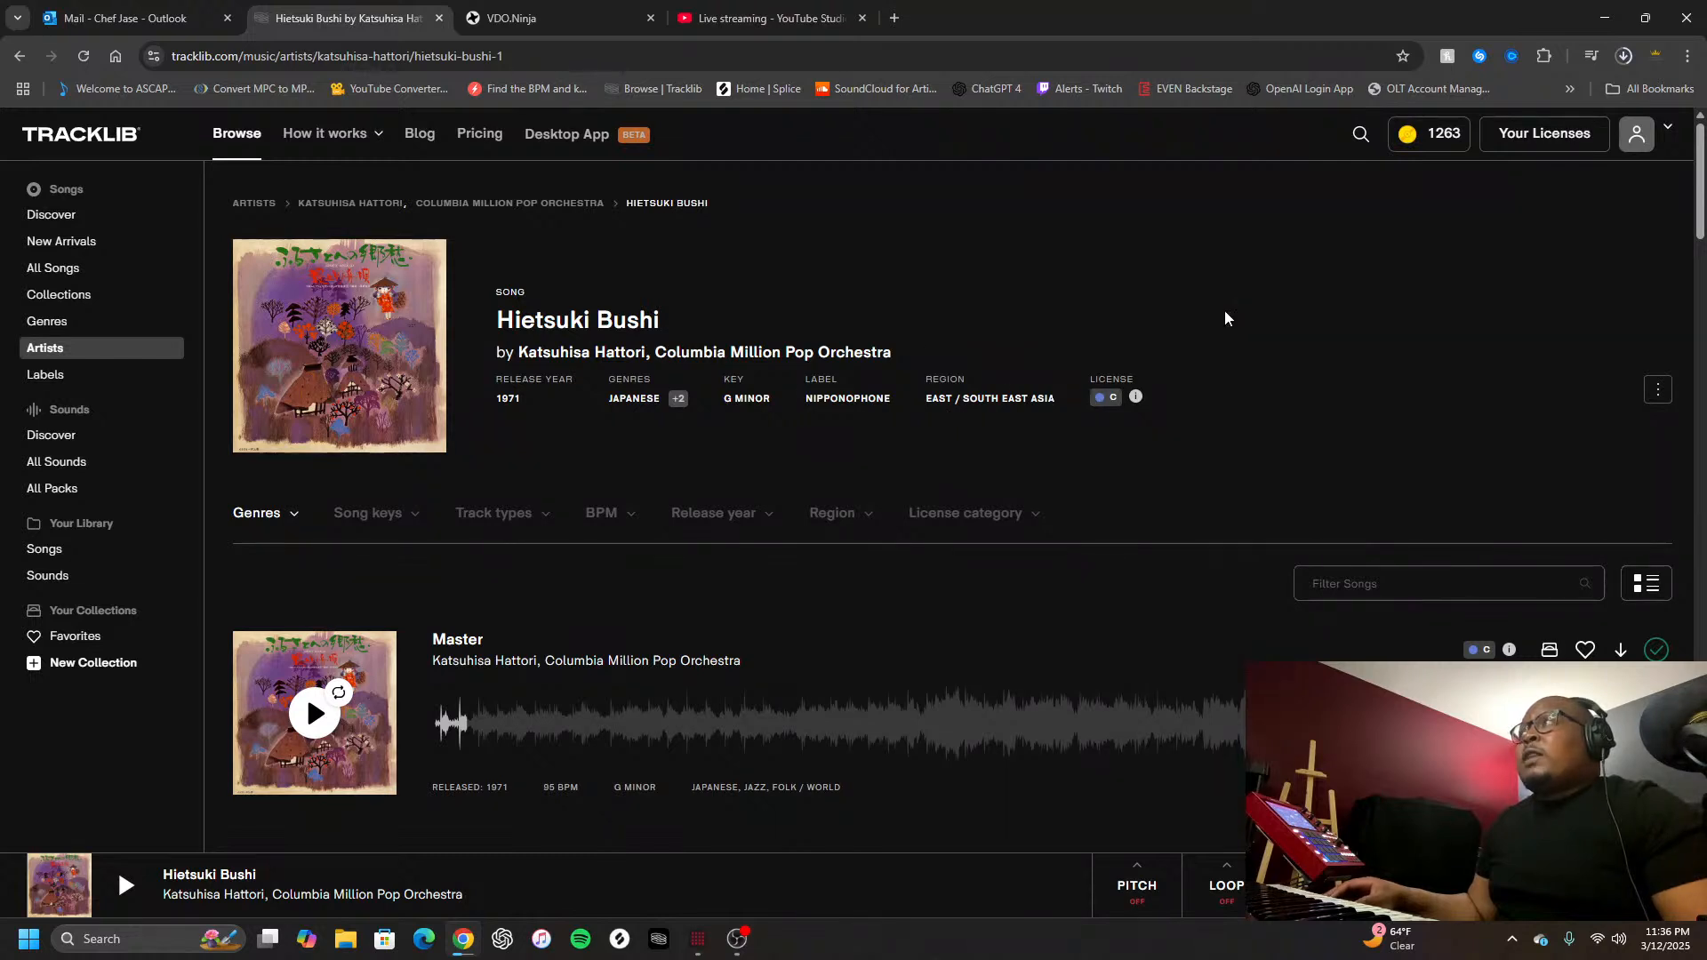
Open the license for What God Has Done For Me and review its song information and sample duration terms
click(1531, 146)
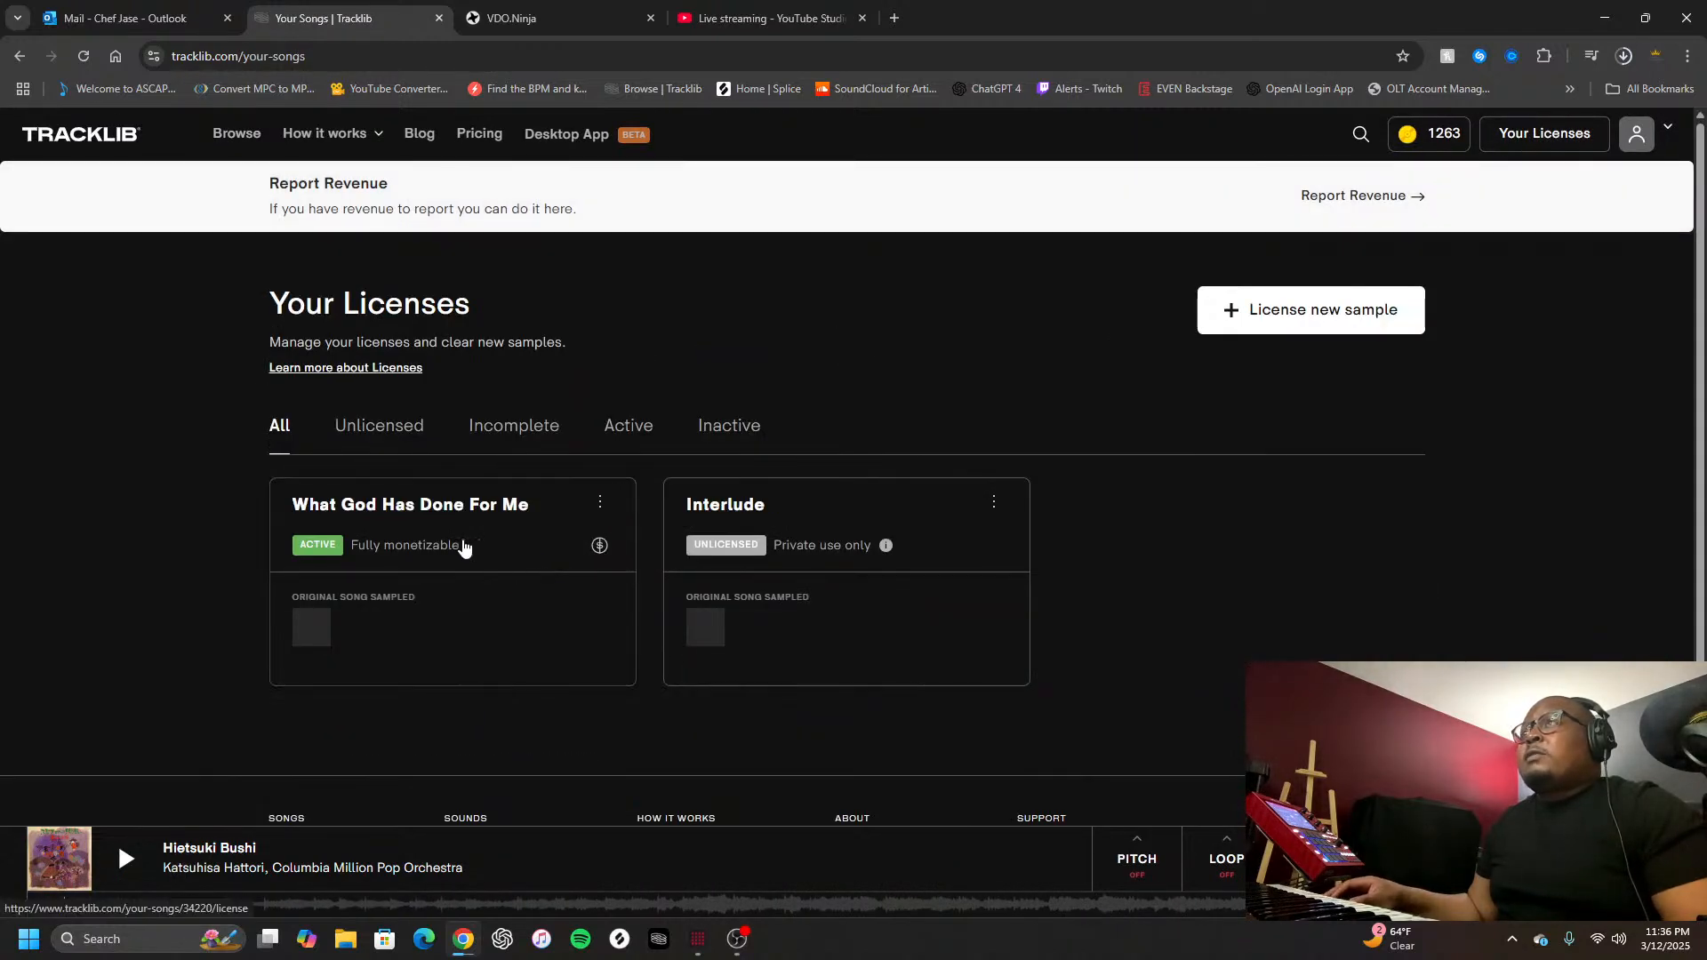
click(426, 508)
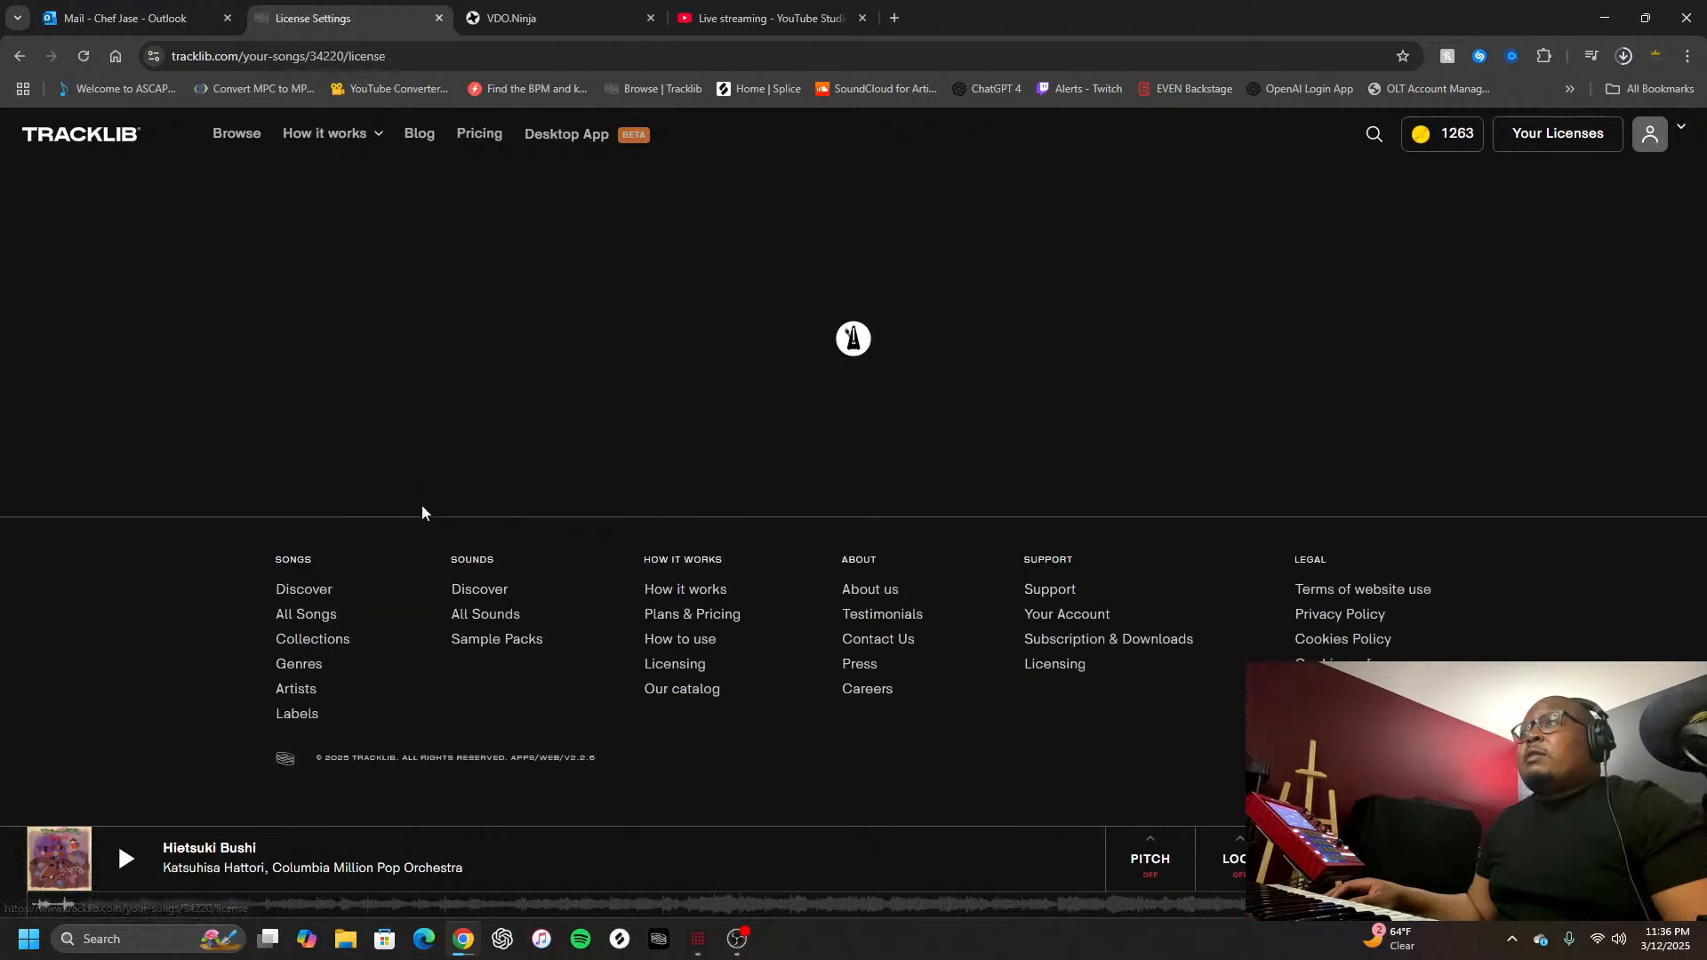
scroll(735, 643, down, 6)
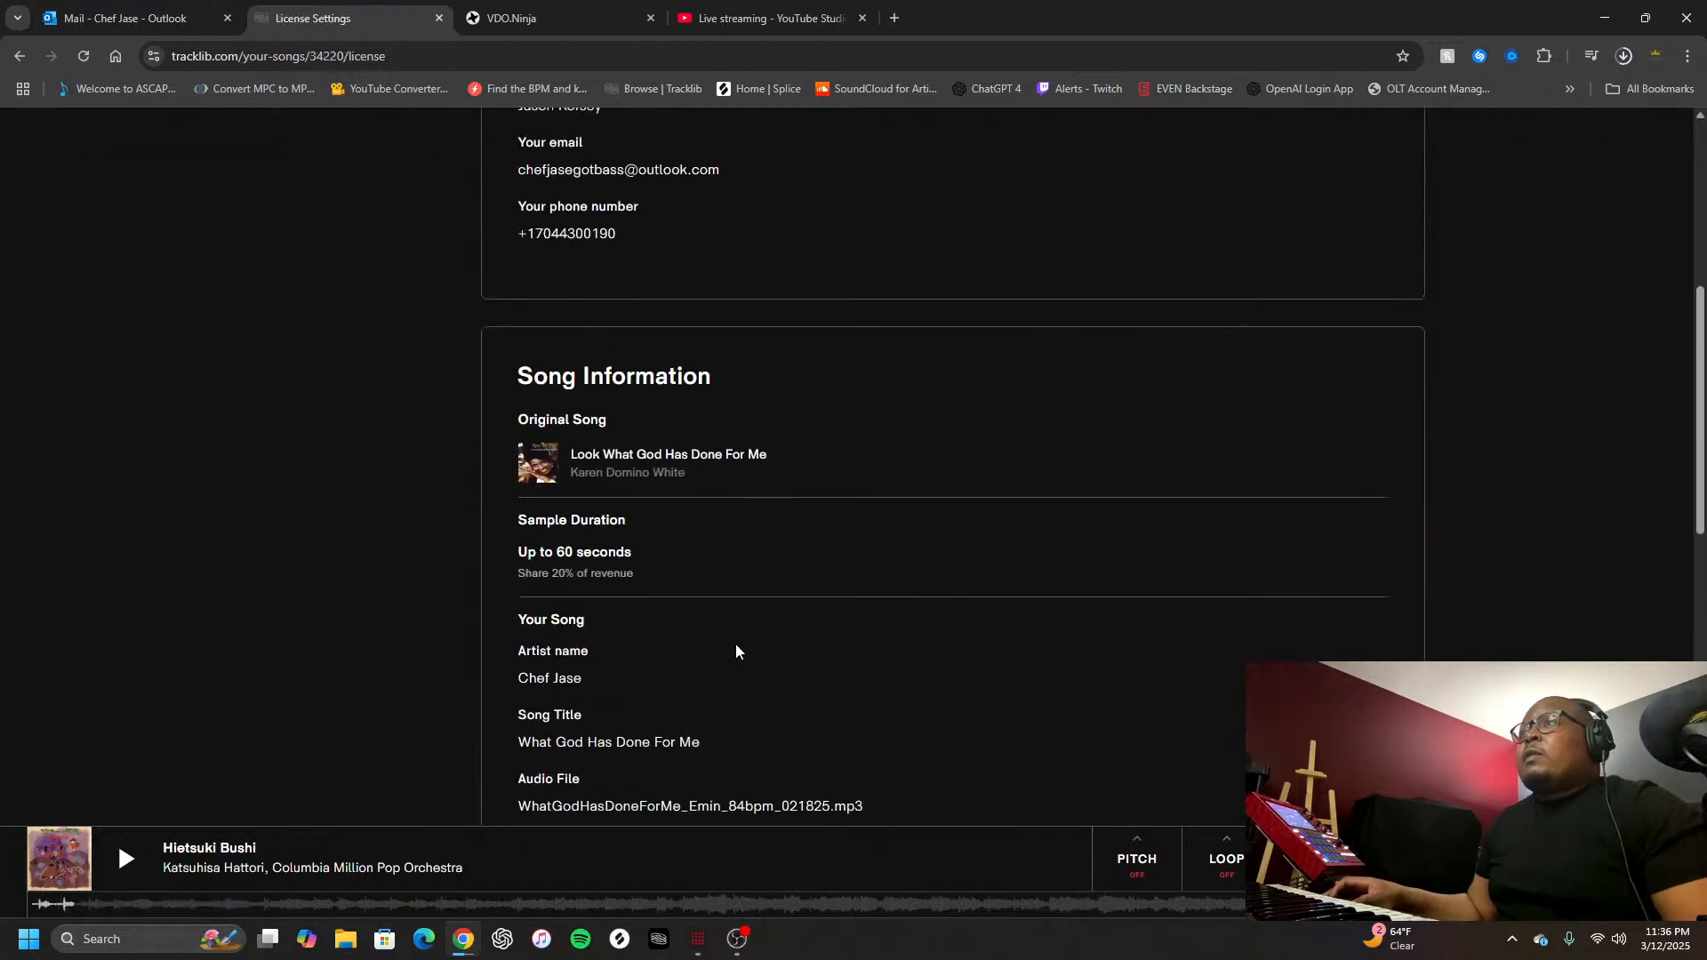
scroll(734, 642, down, 3)
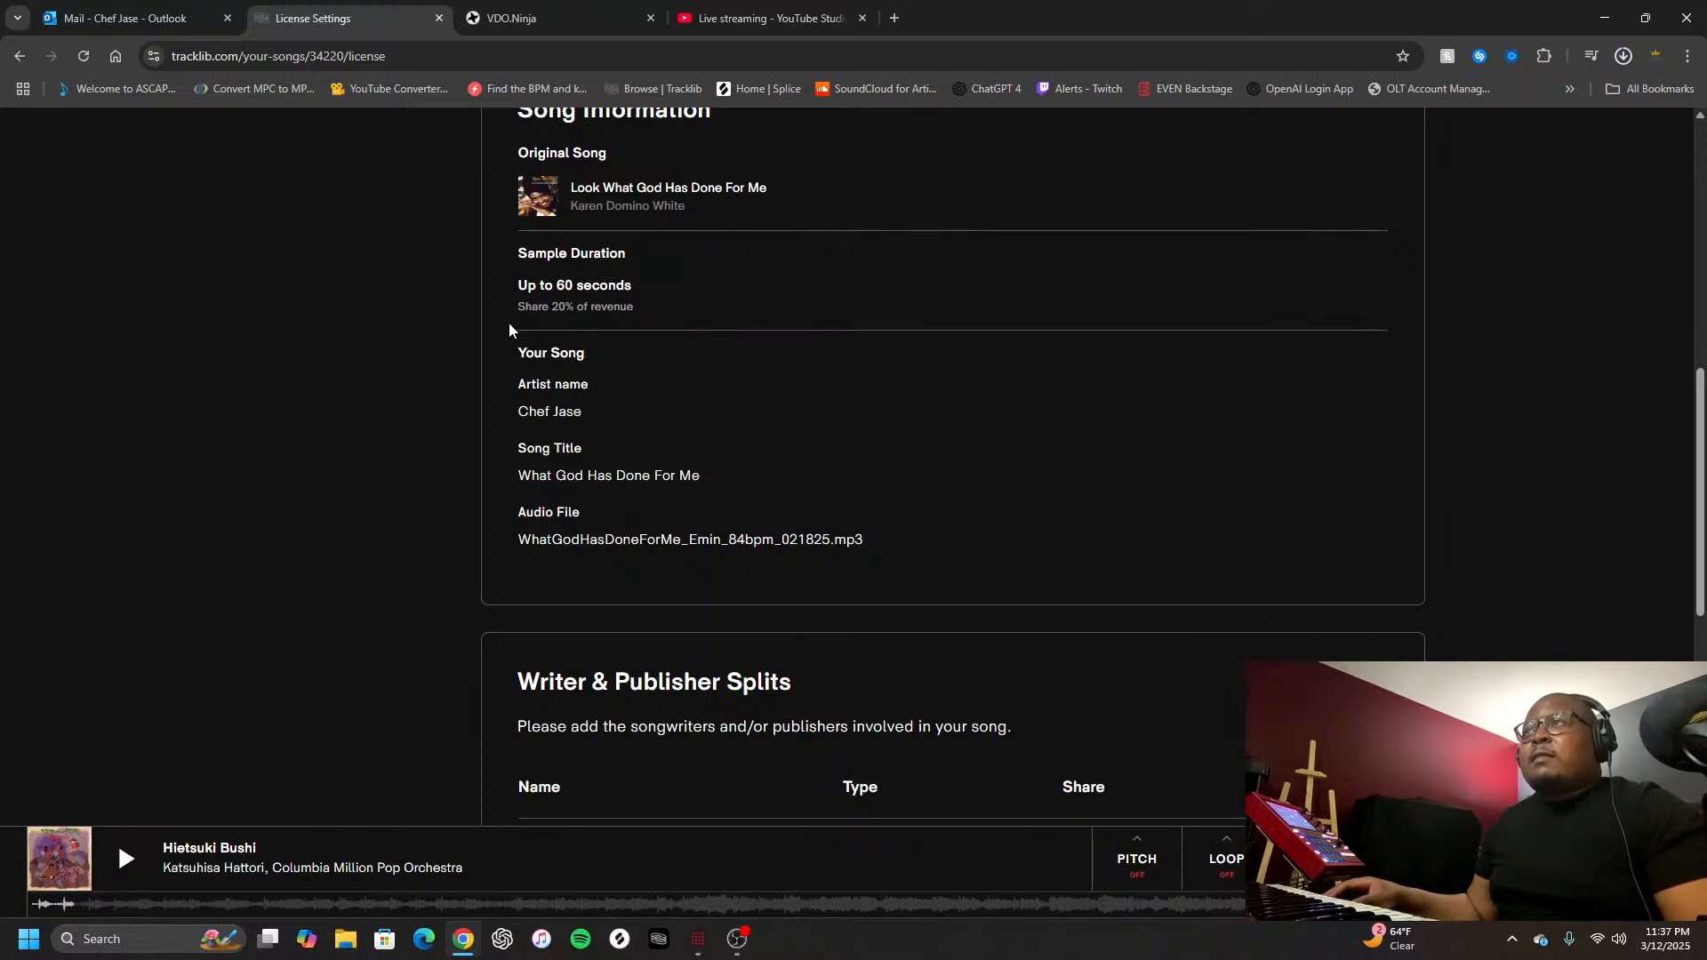
scroll(503, 341, down, 1)
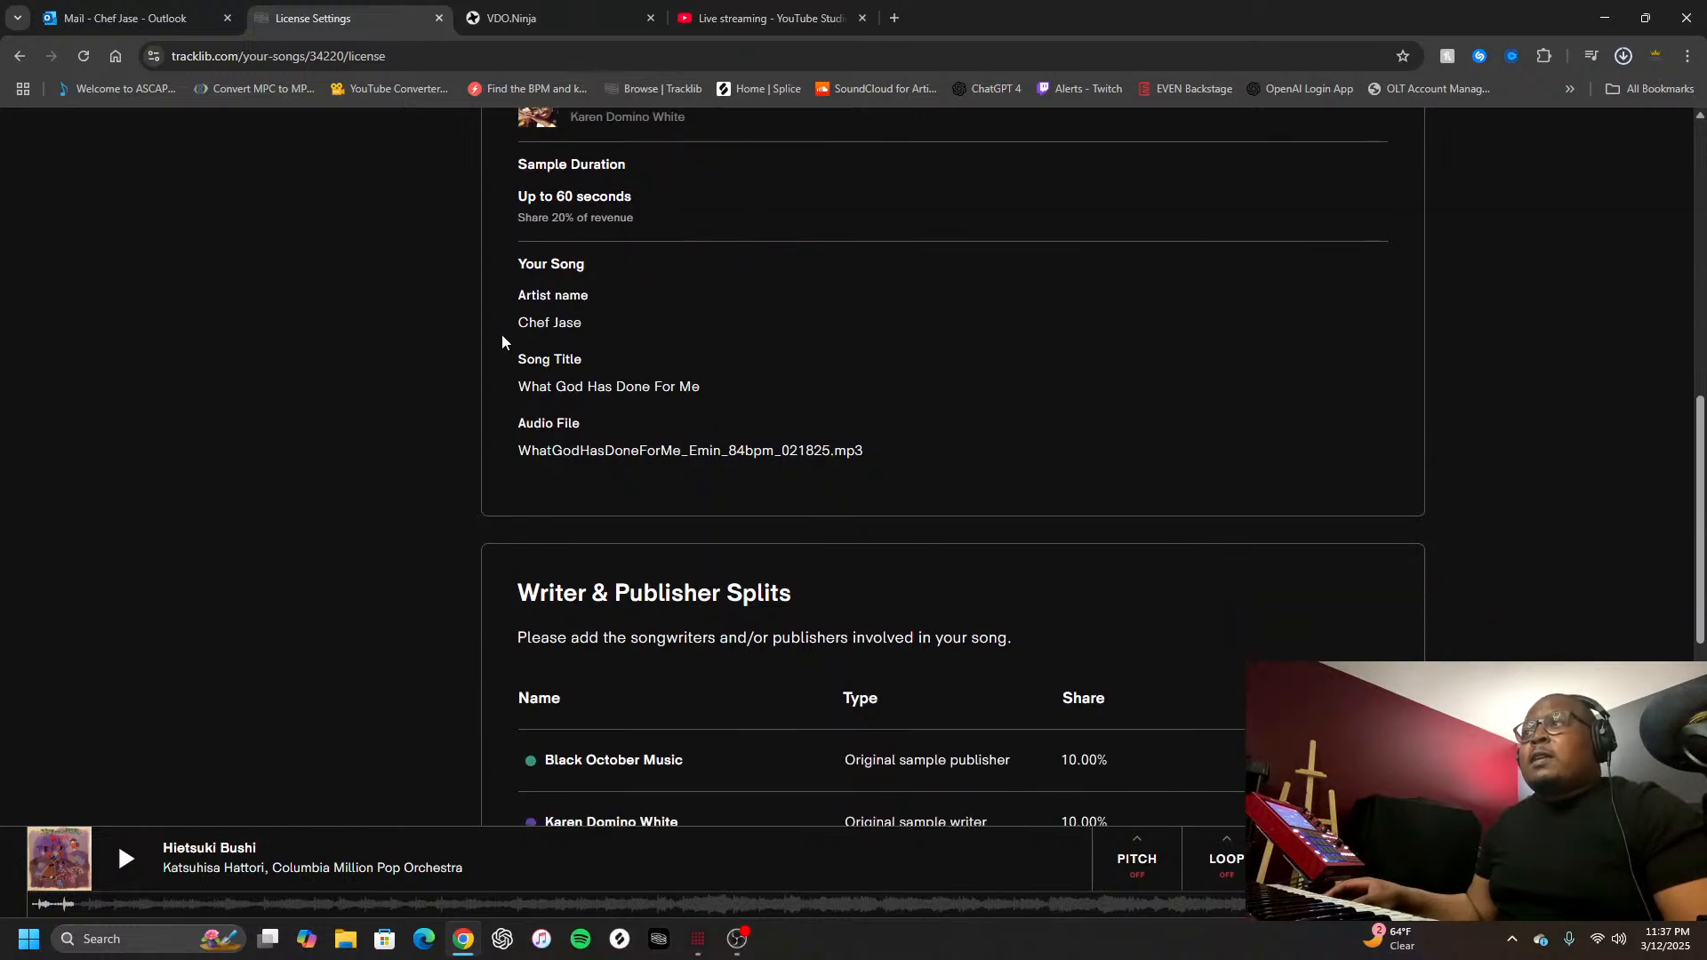
scroll(503, 341, down, 2)
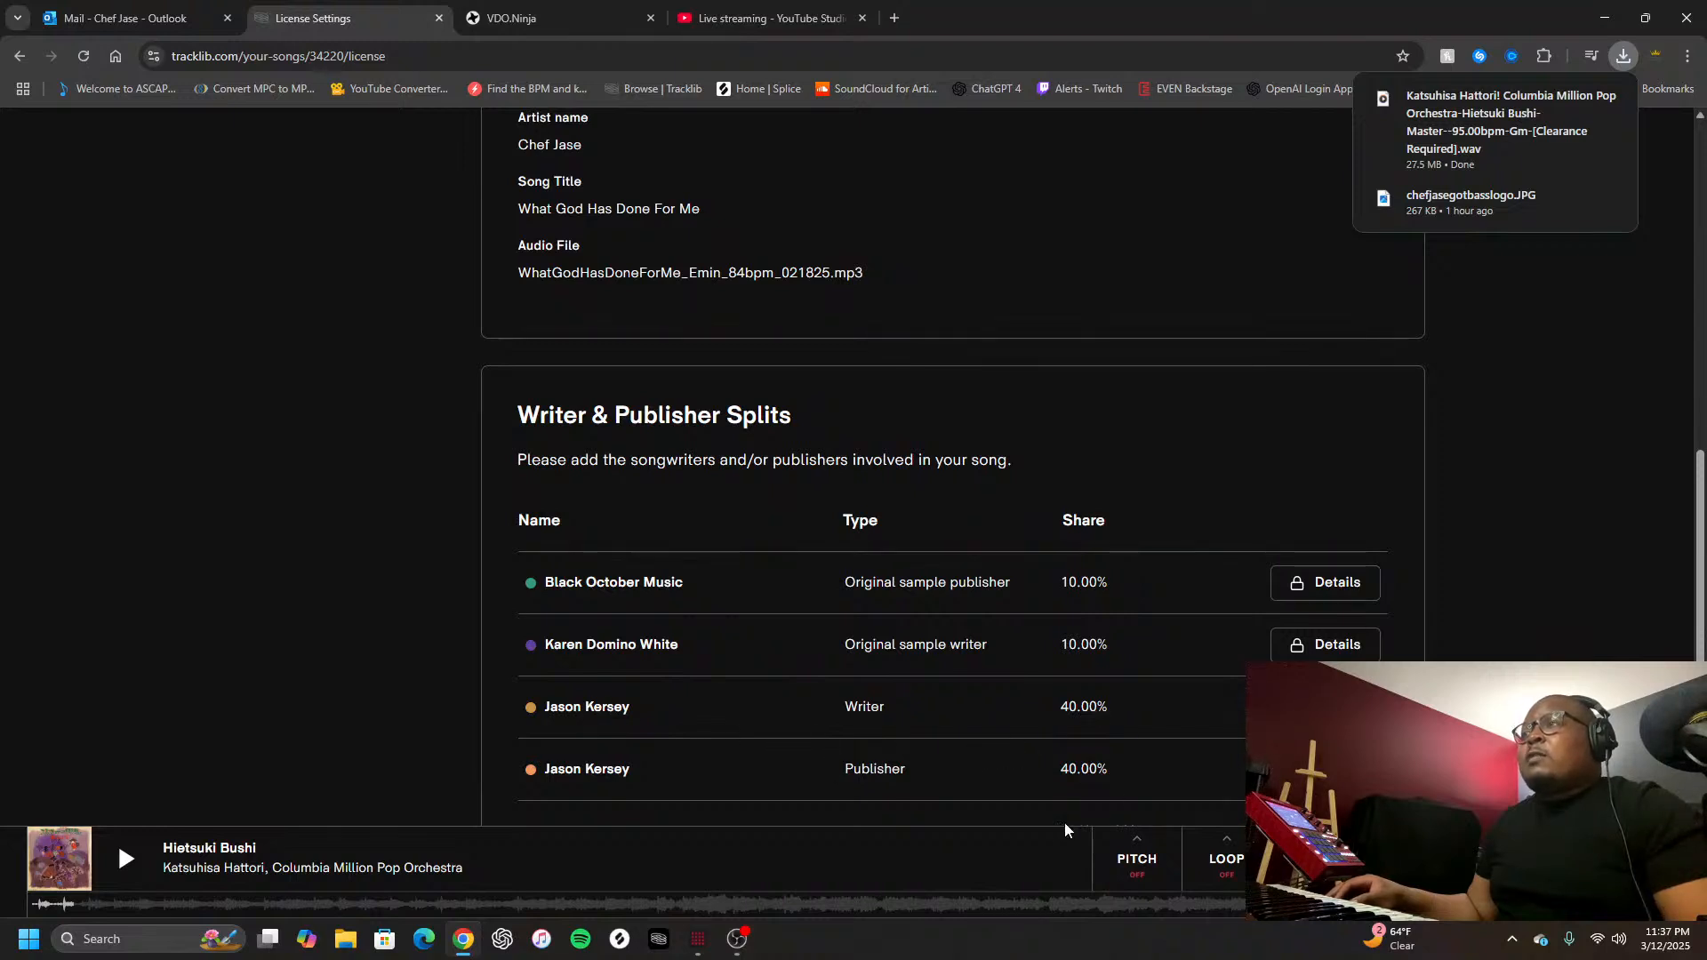
Review the license's writer and publisher splits and distributor section, and return to the Hietsuki Bushi song page
scroll(969, 716, down, 2)
scroll(970, 722, down, 4)
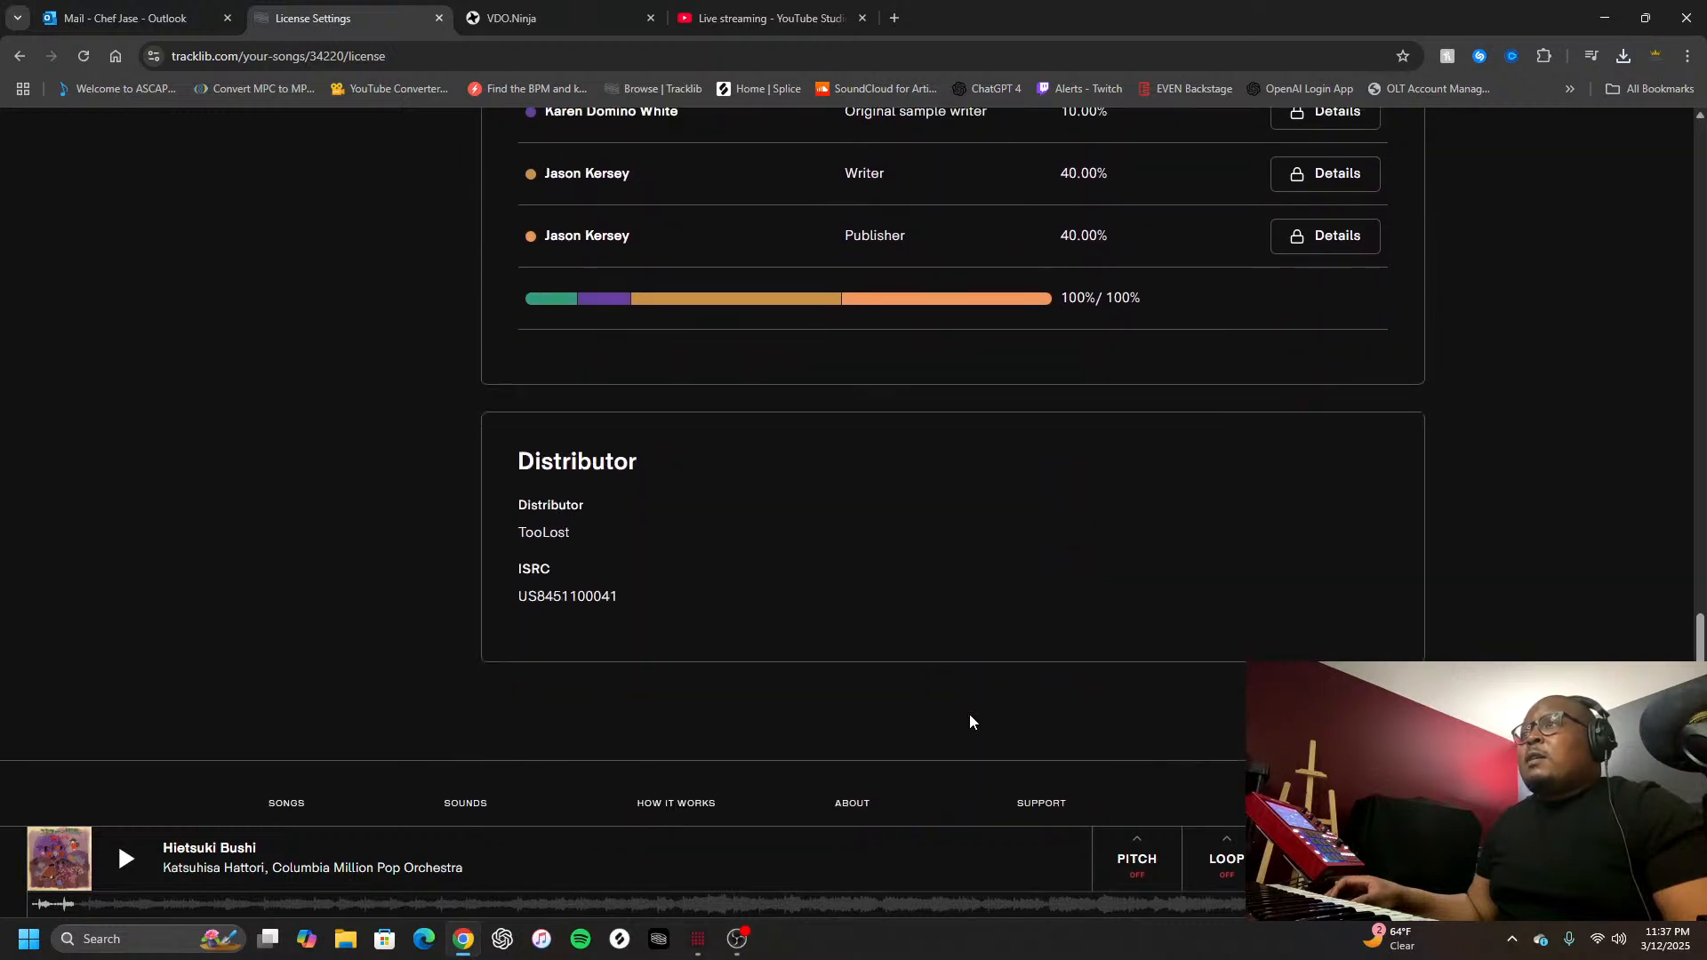
scroll(969, 720, down, 1)
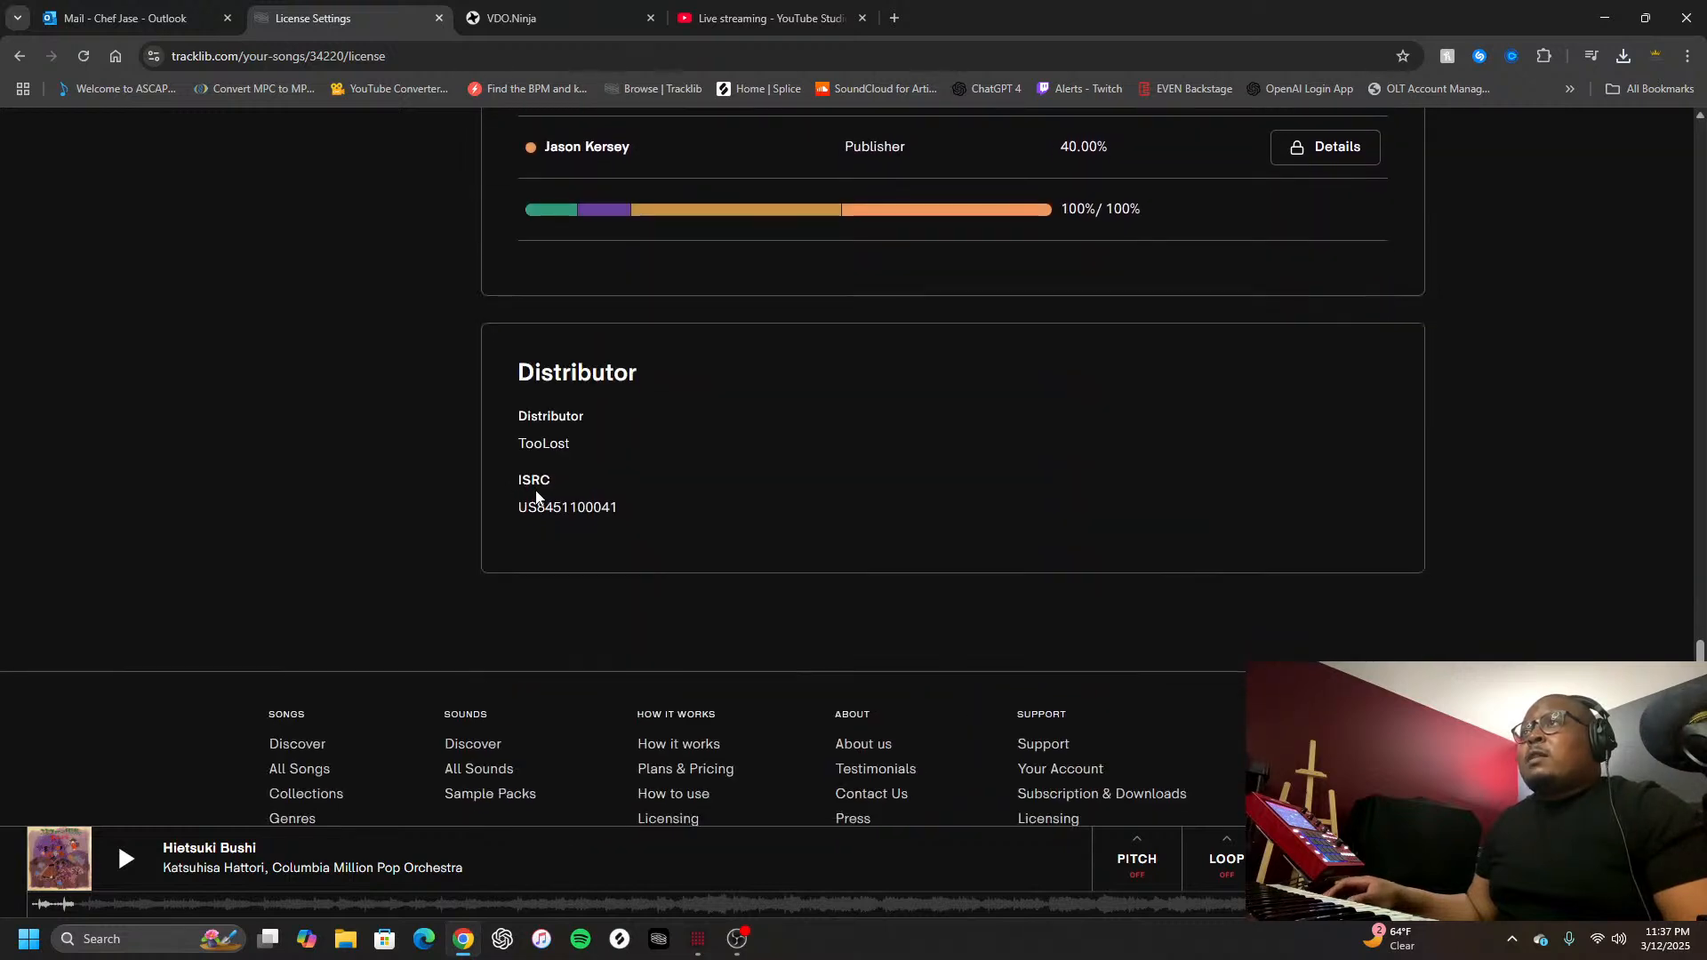
scroll(536, 496, up, 10)
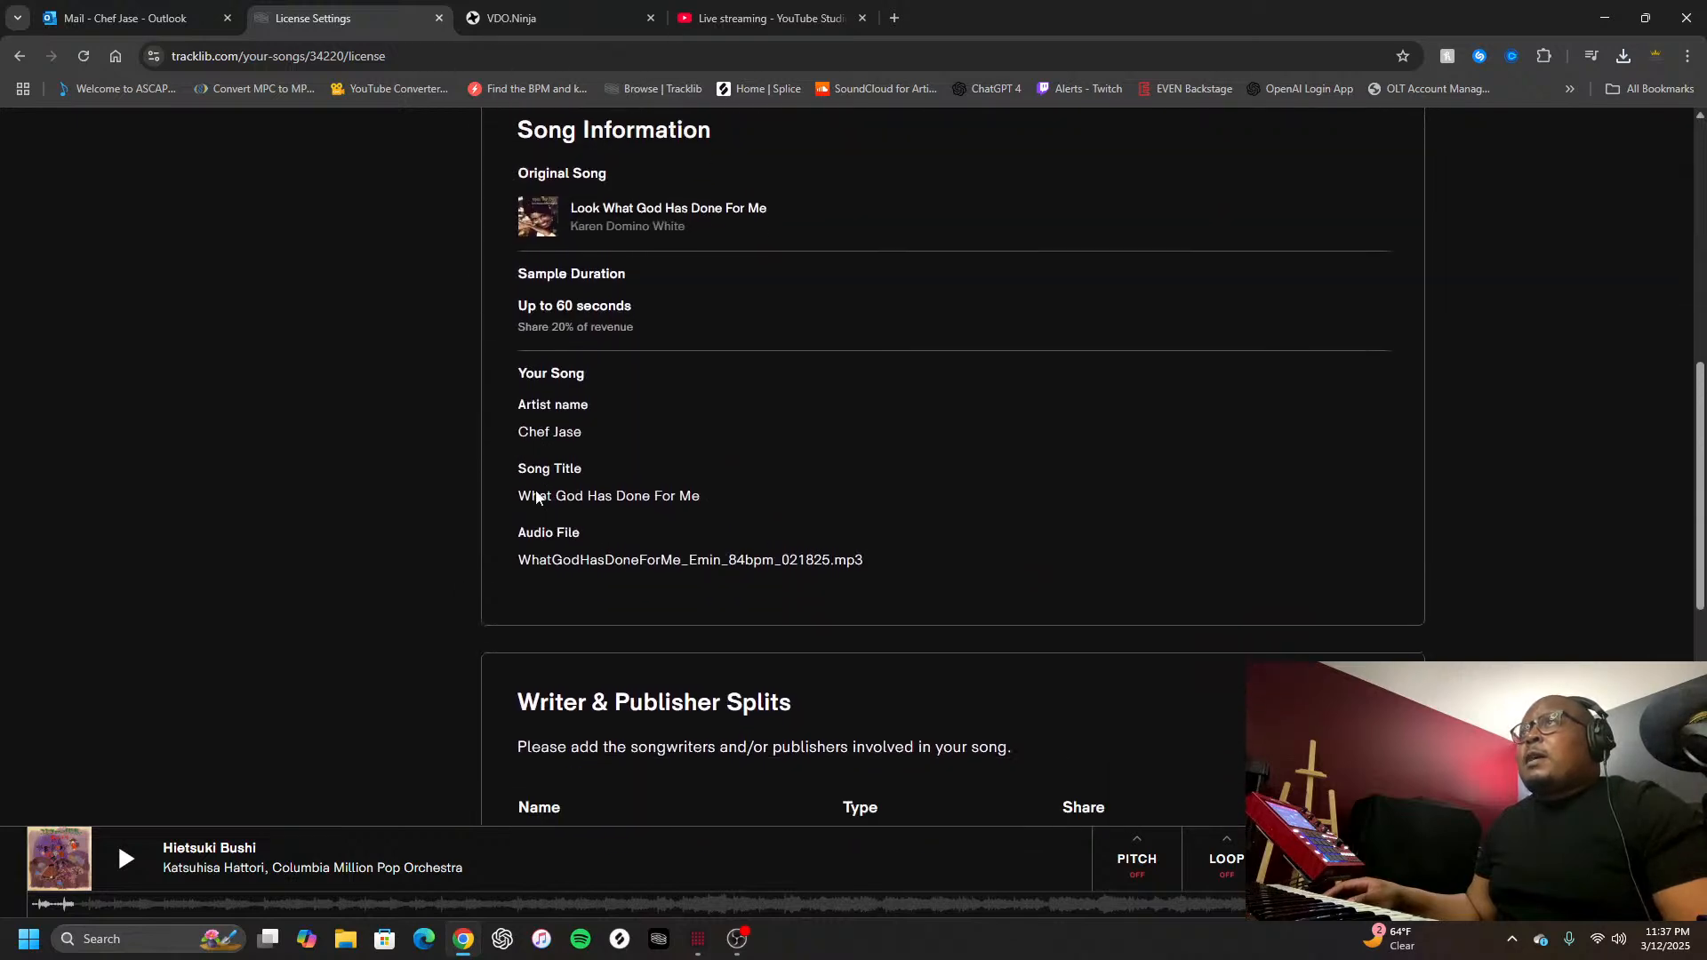
scroll(536, 496, down, 1)
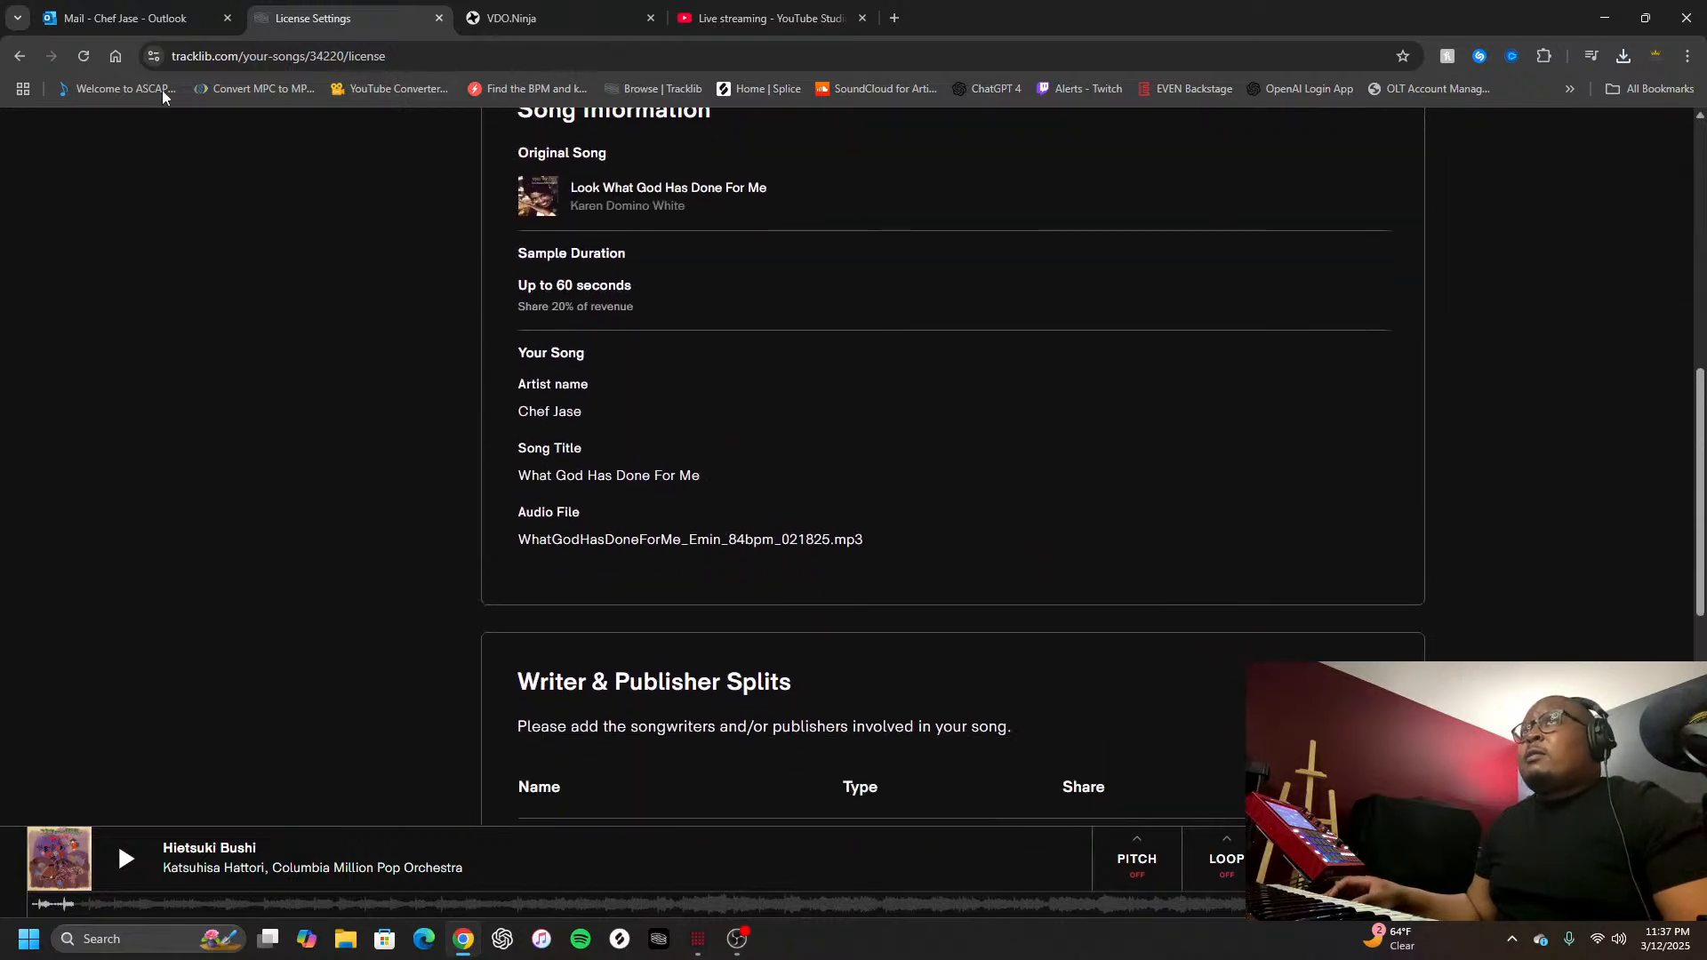
click(15, 59)
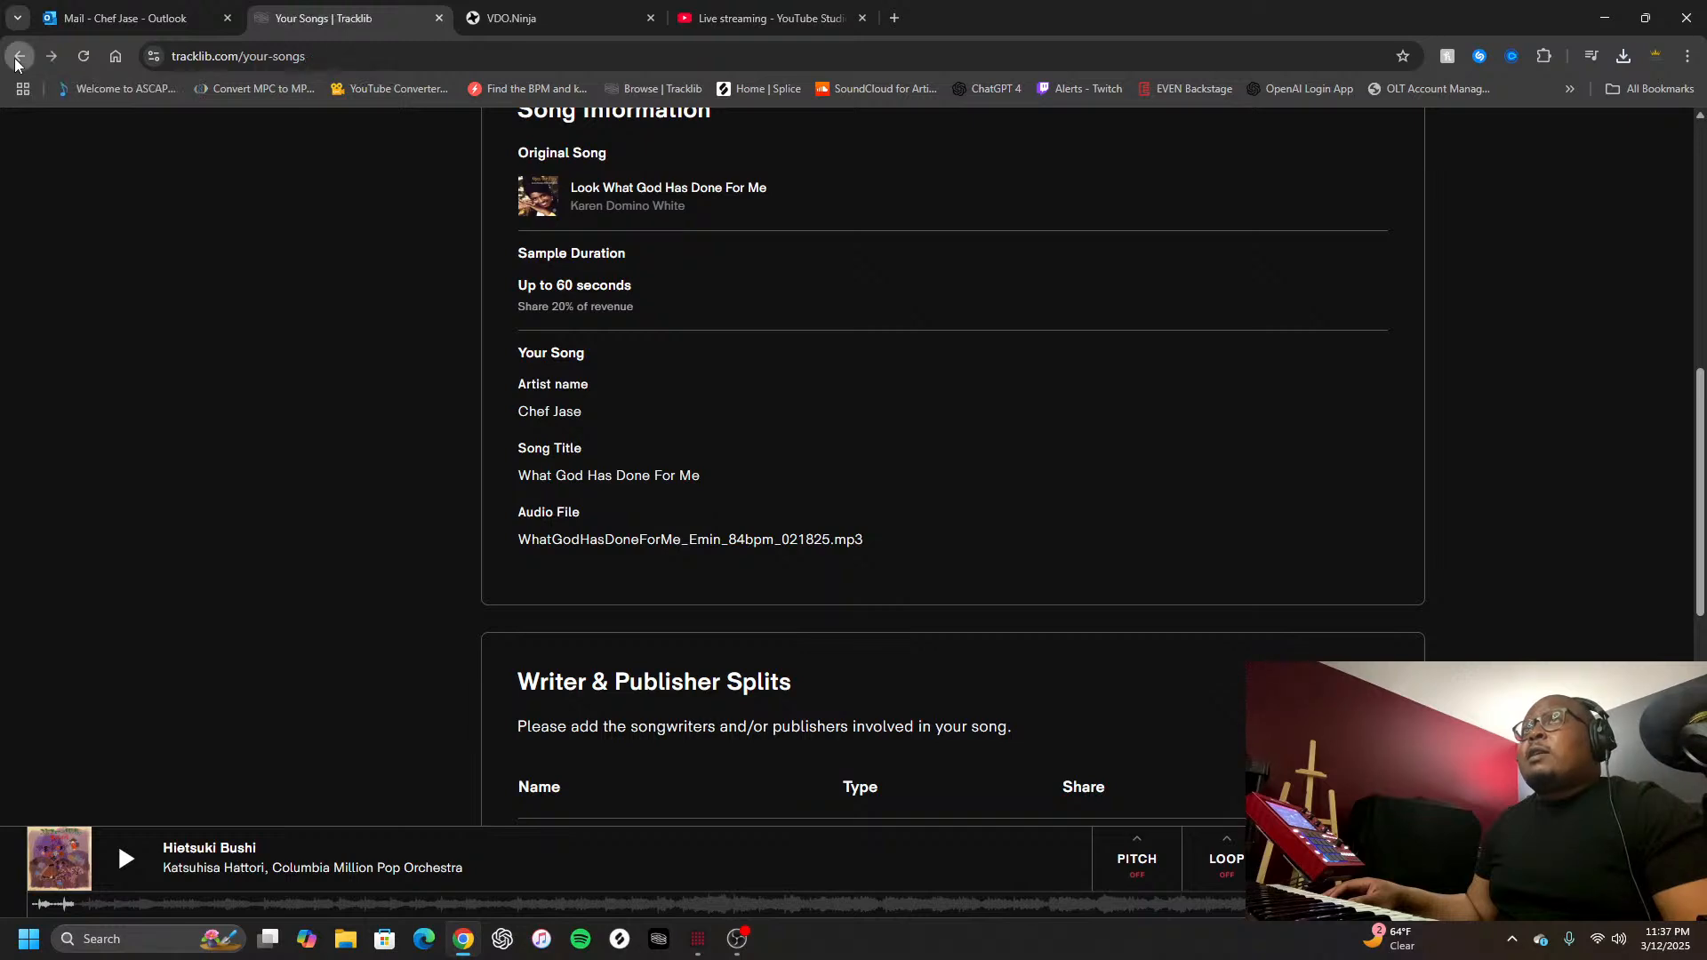
click(15, 59)
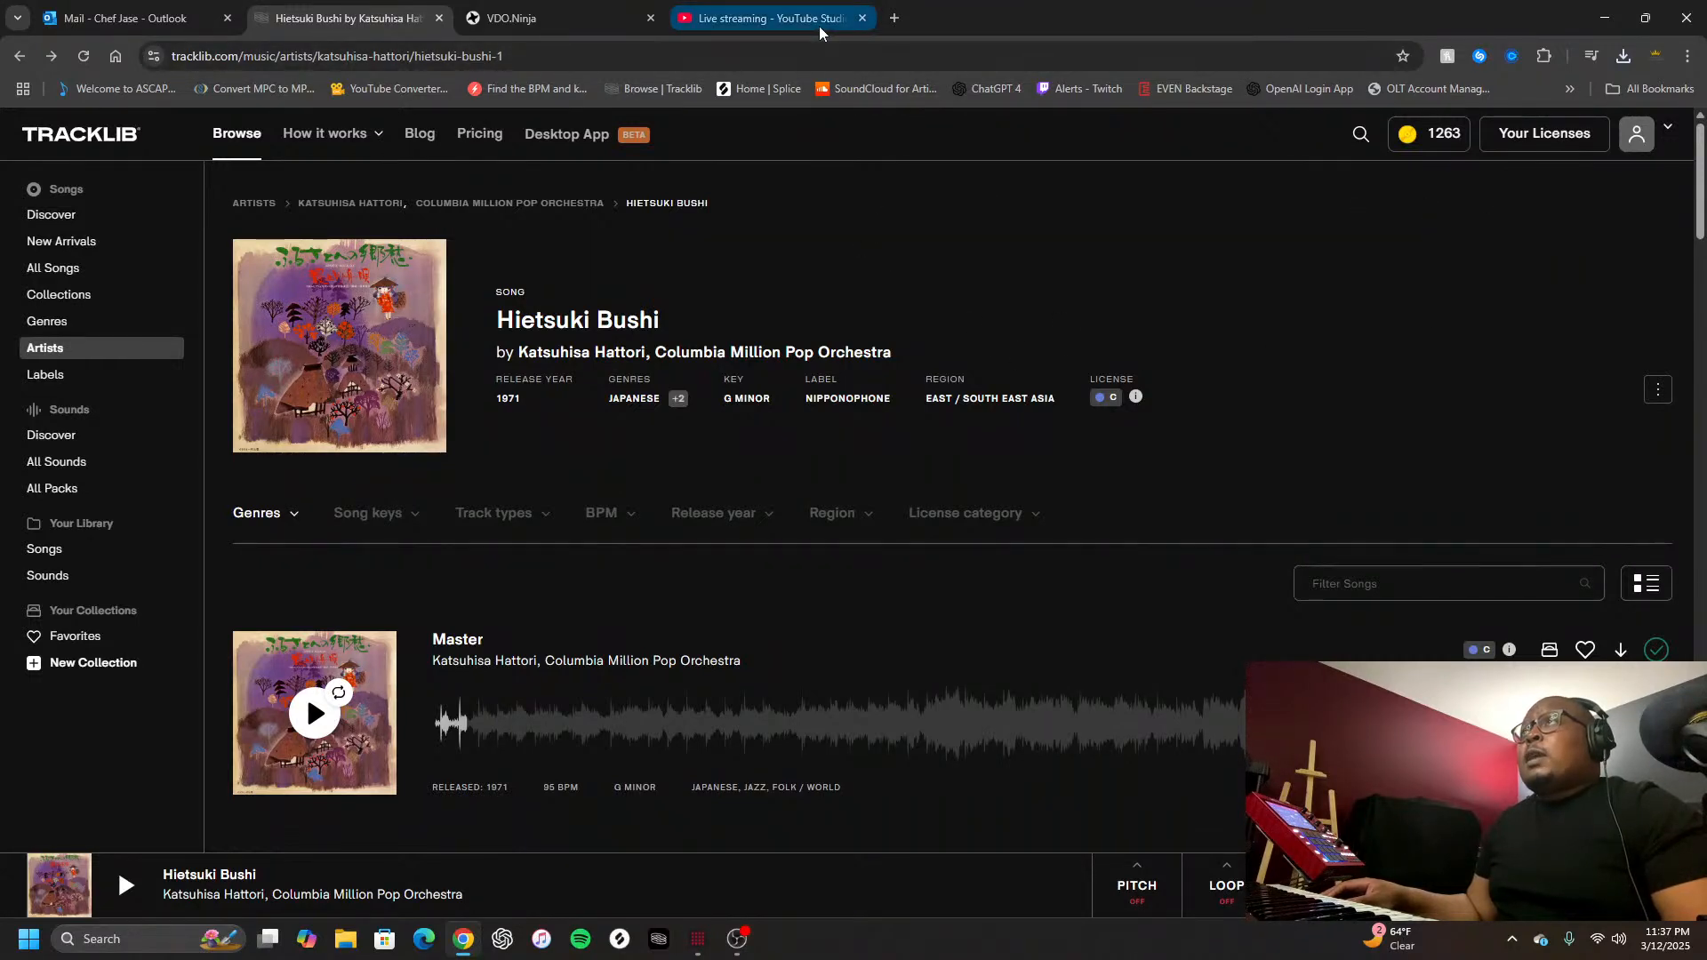
Switch to OBS and select the upcoming 03/12/25 stream for the YouTube live controls
click(737, 938)
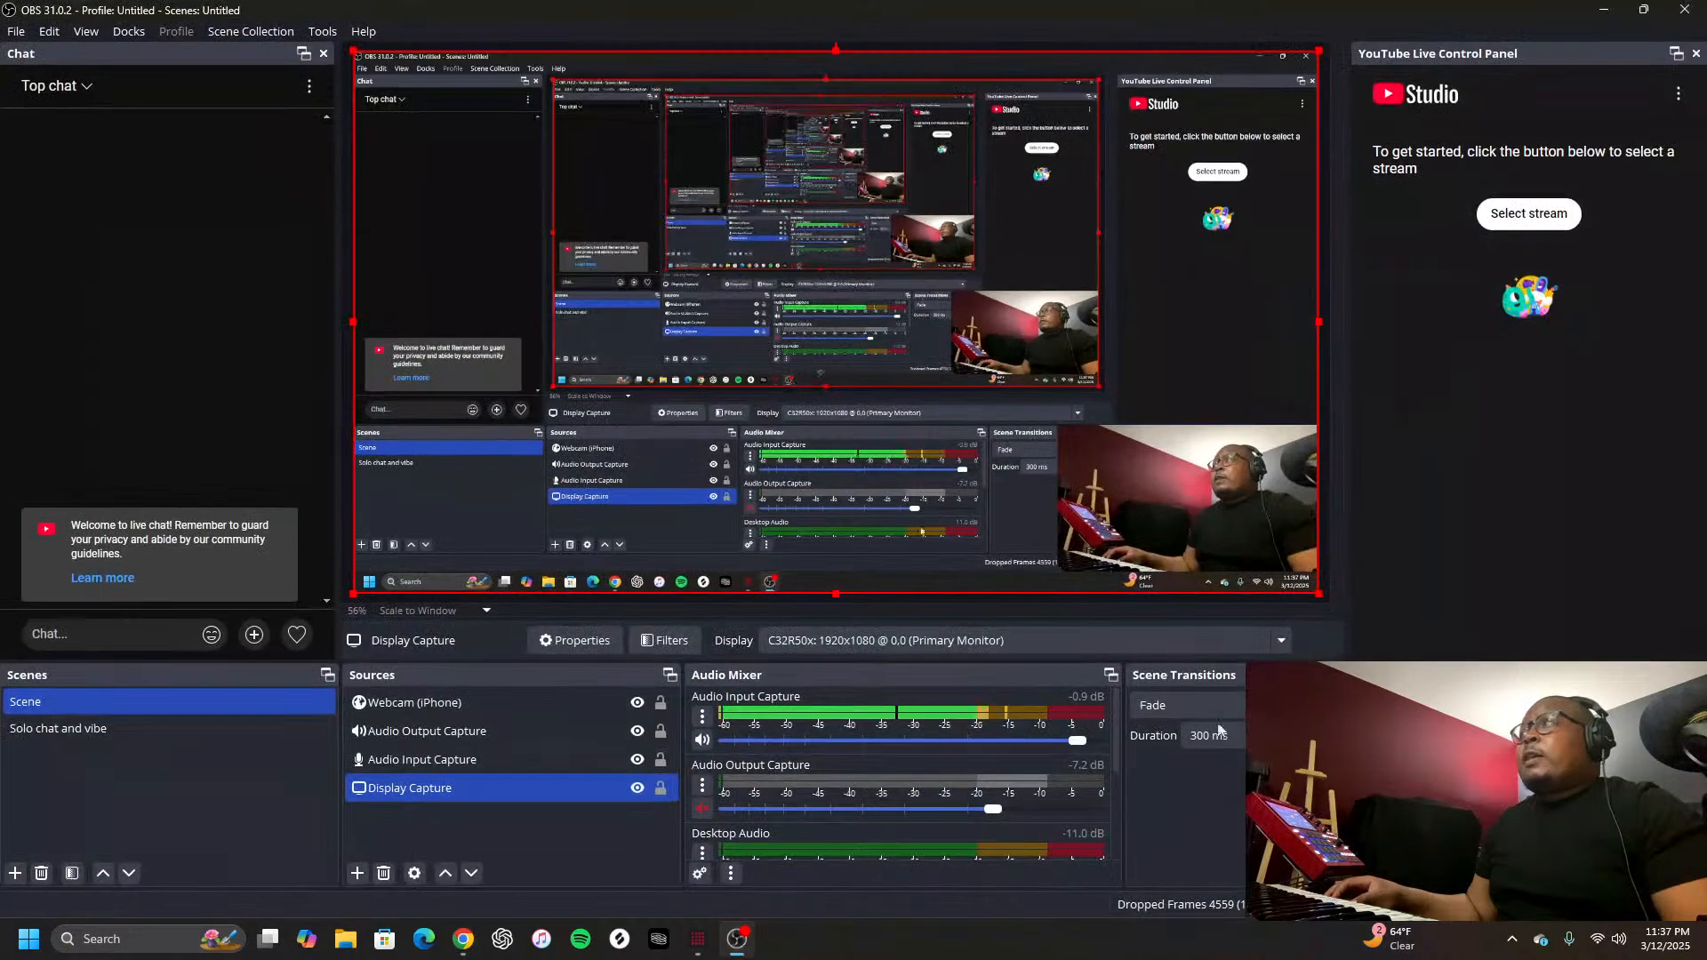
click(1542, 215)
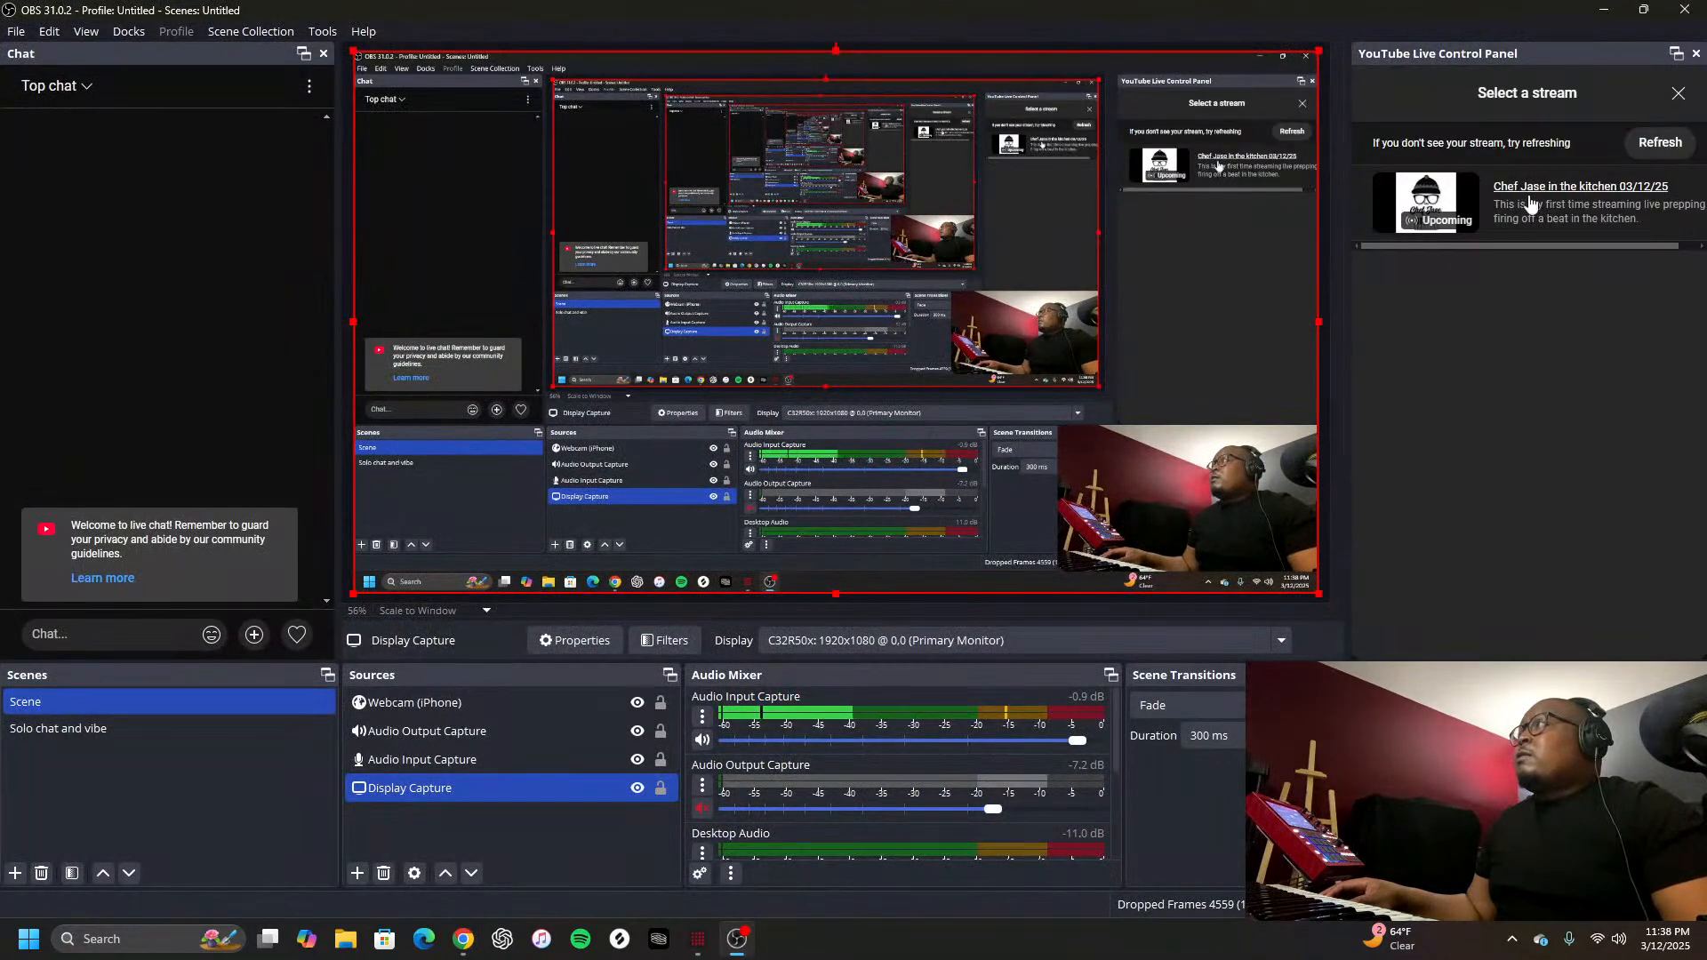
click(1530, 204)
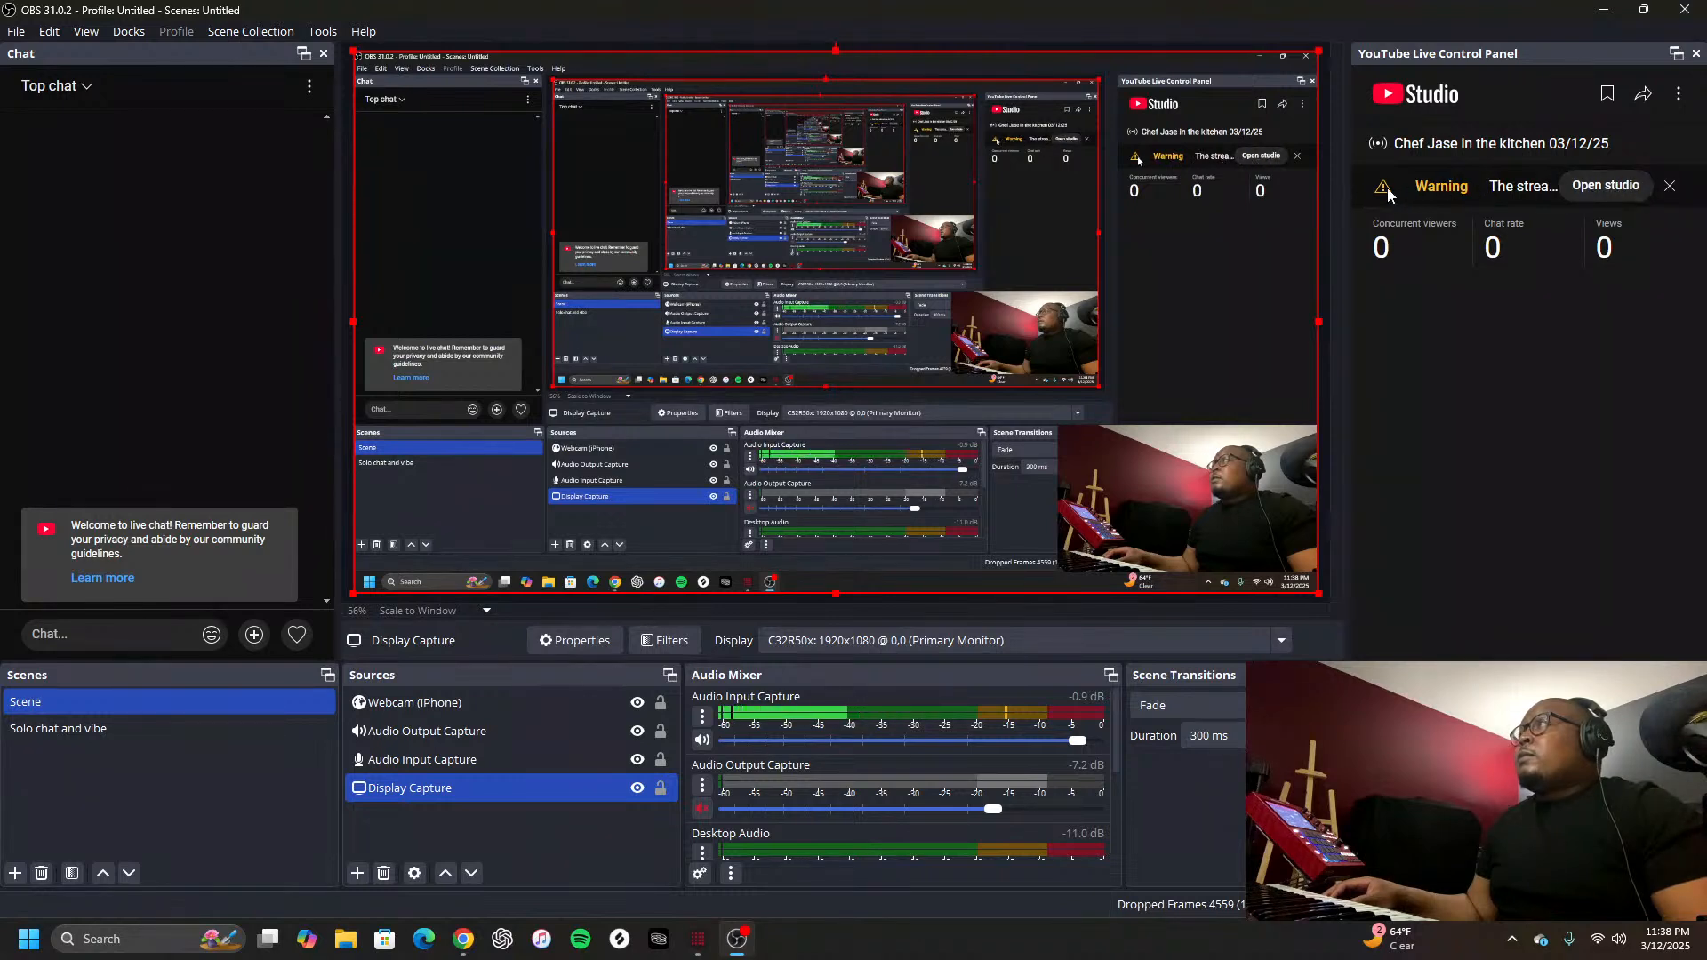
Check the livestream's analytics and bitrate warning in YouTube Studio and OBS, and return to the Tracklib song page
click(463, 939)
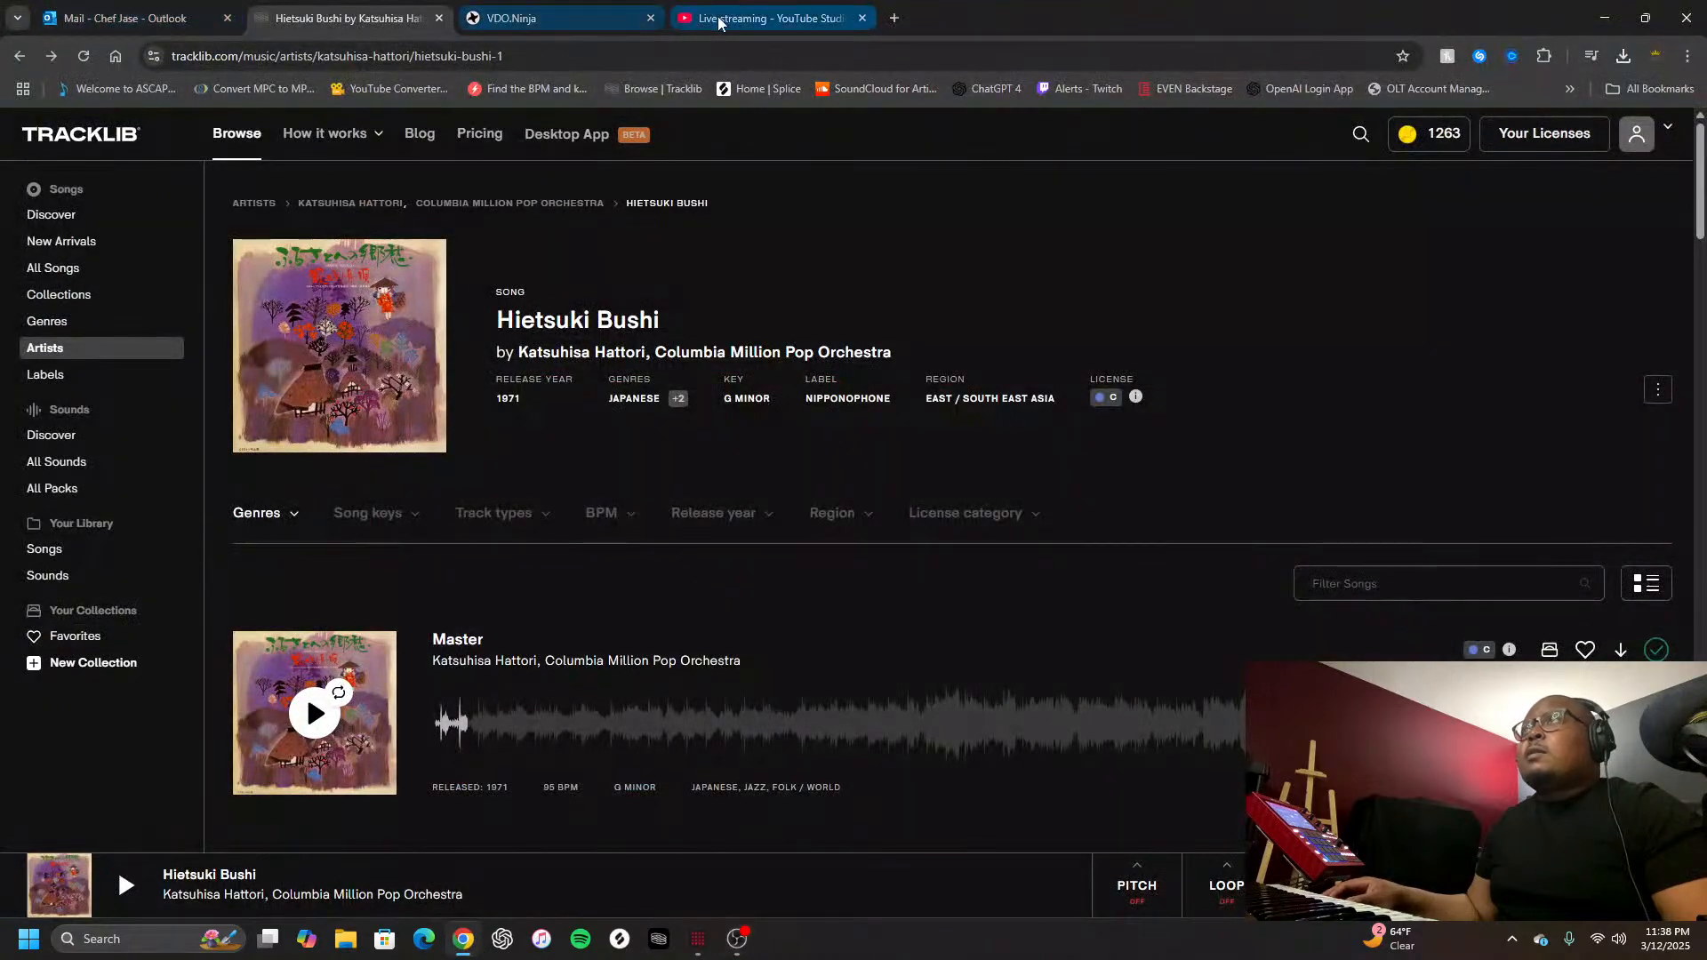
click(751, 18)
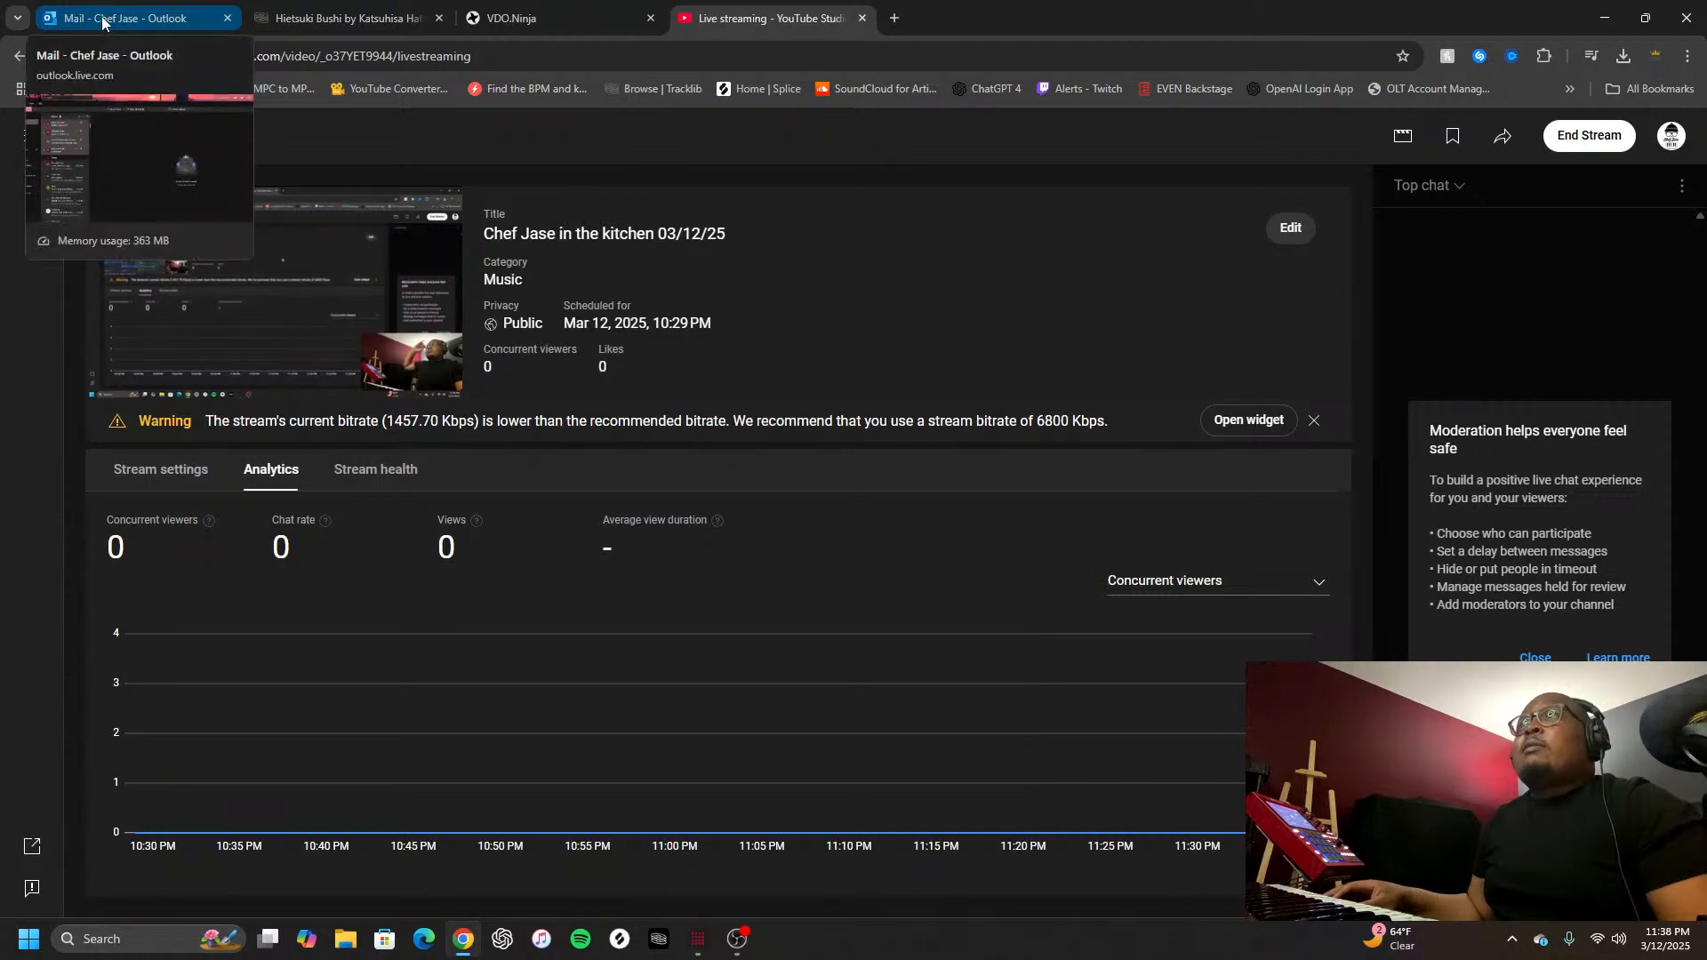
click(385, 19)
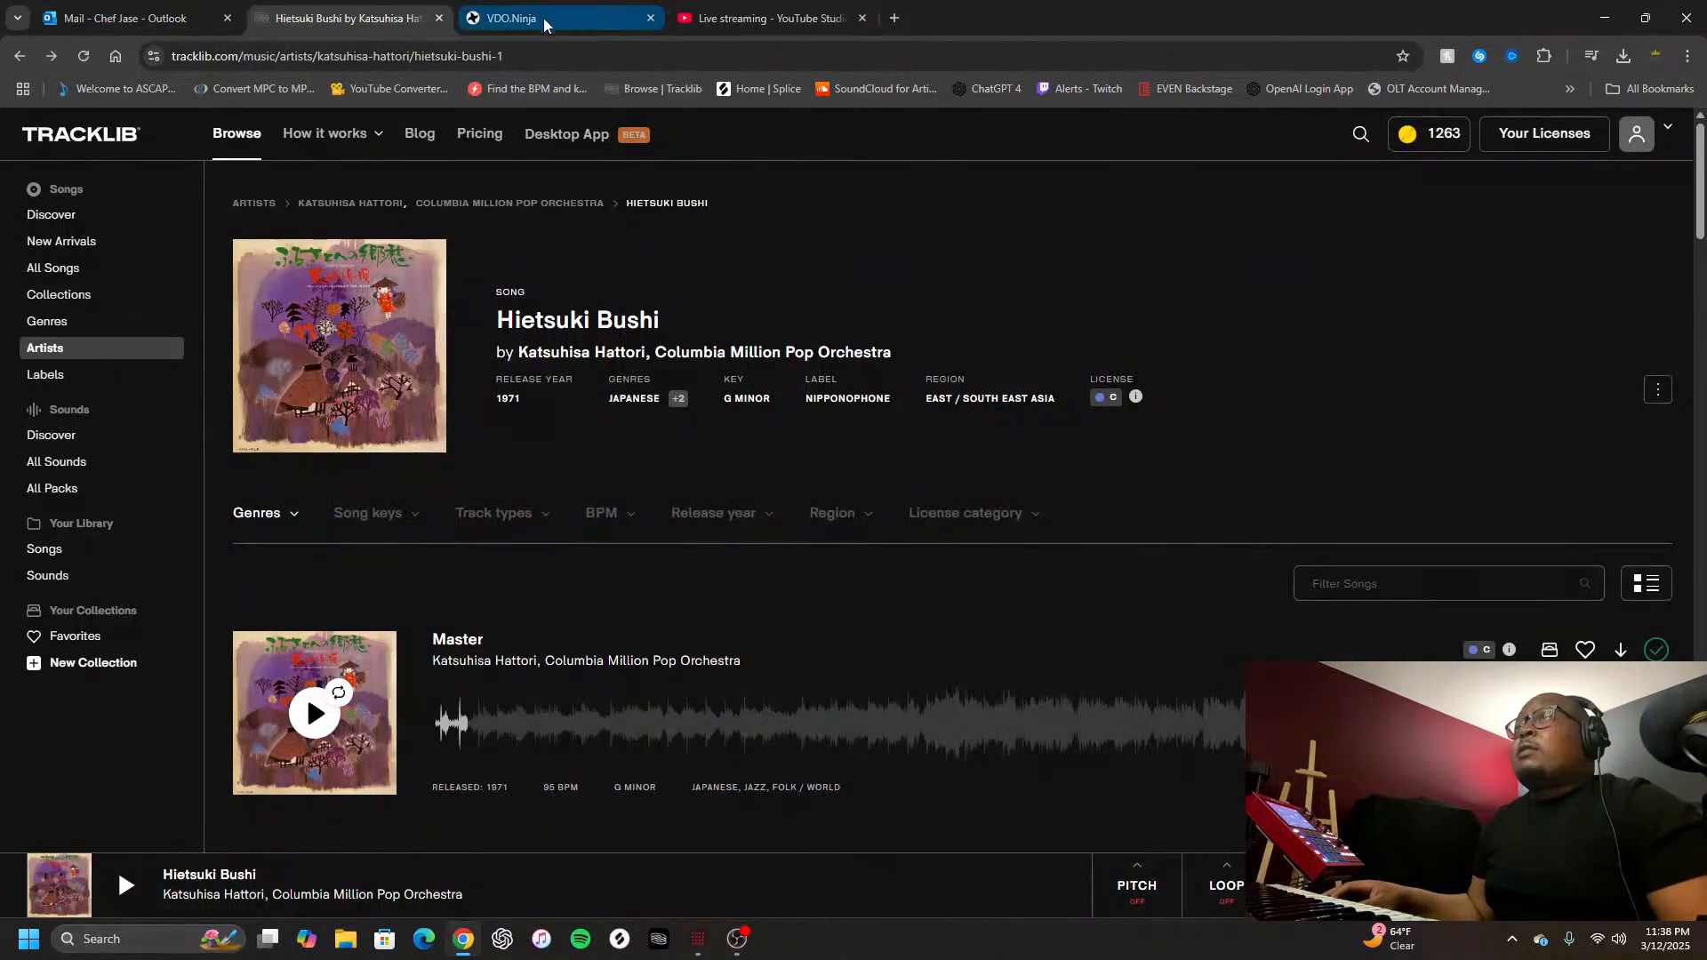
click(765, 18)
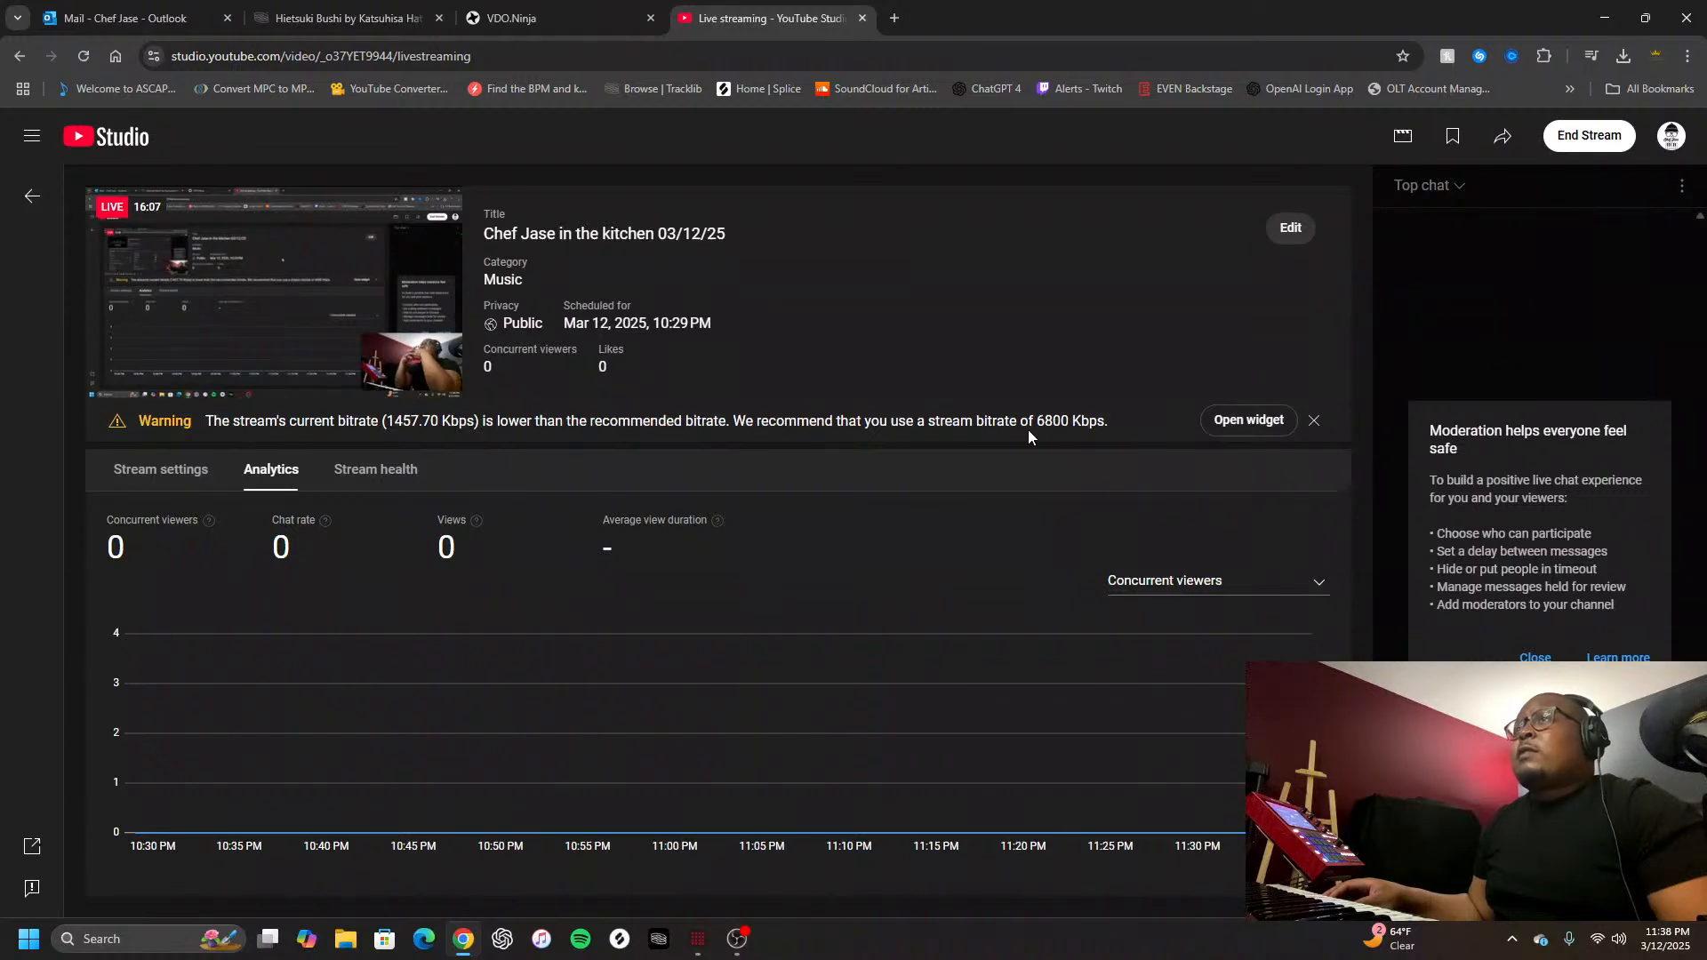
click(396, 15)
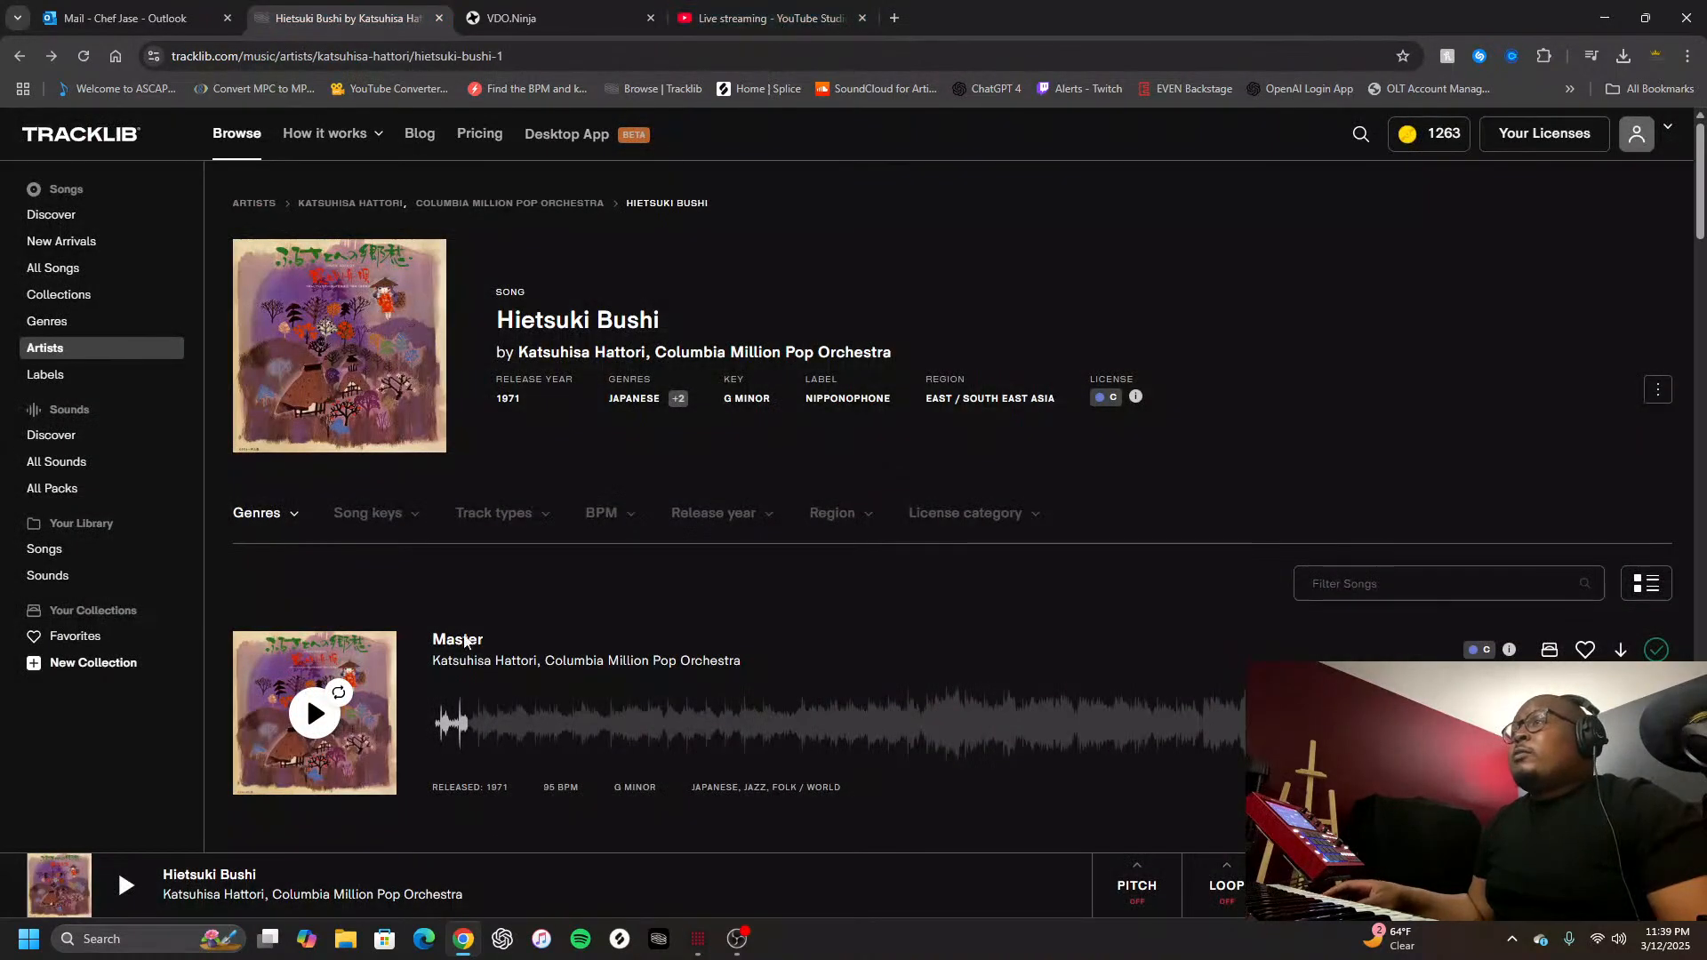
click(738, 940)
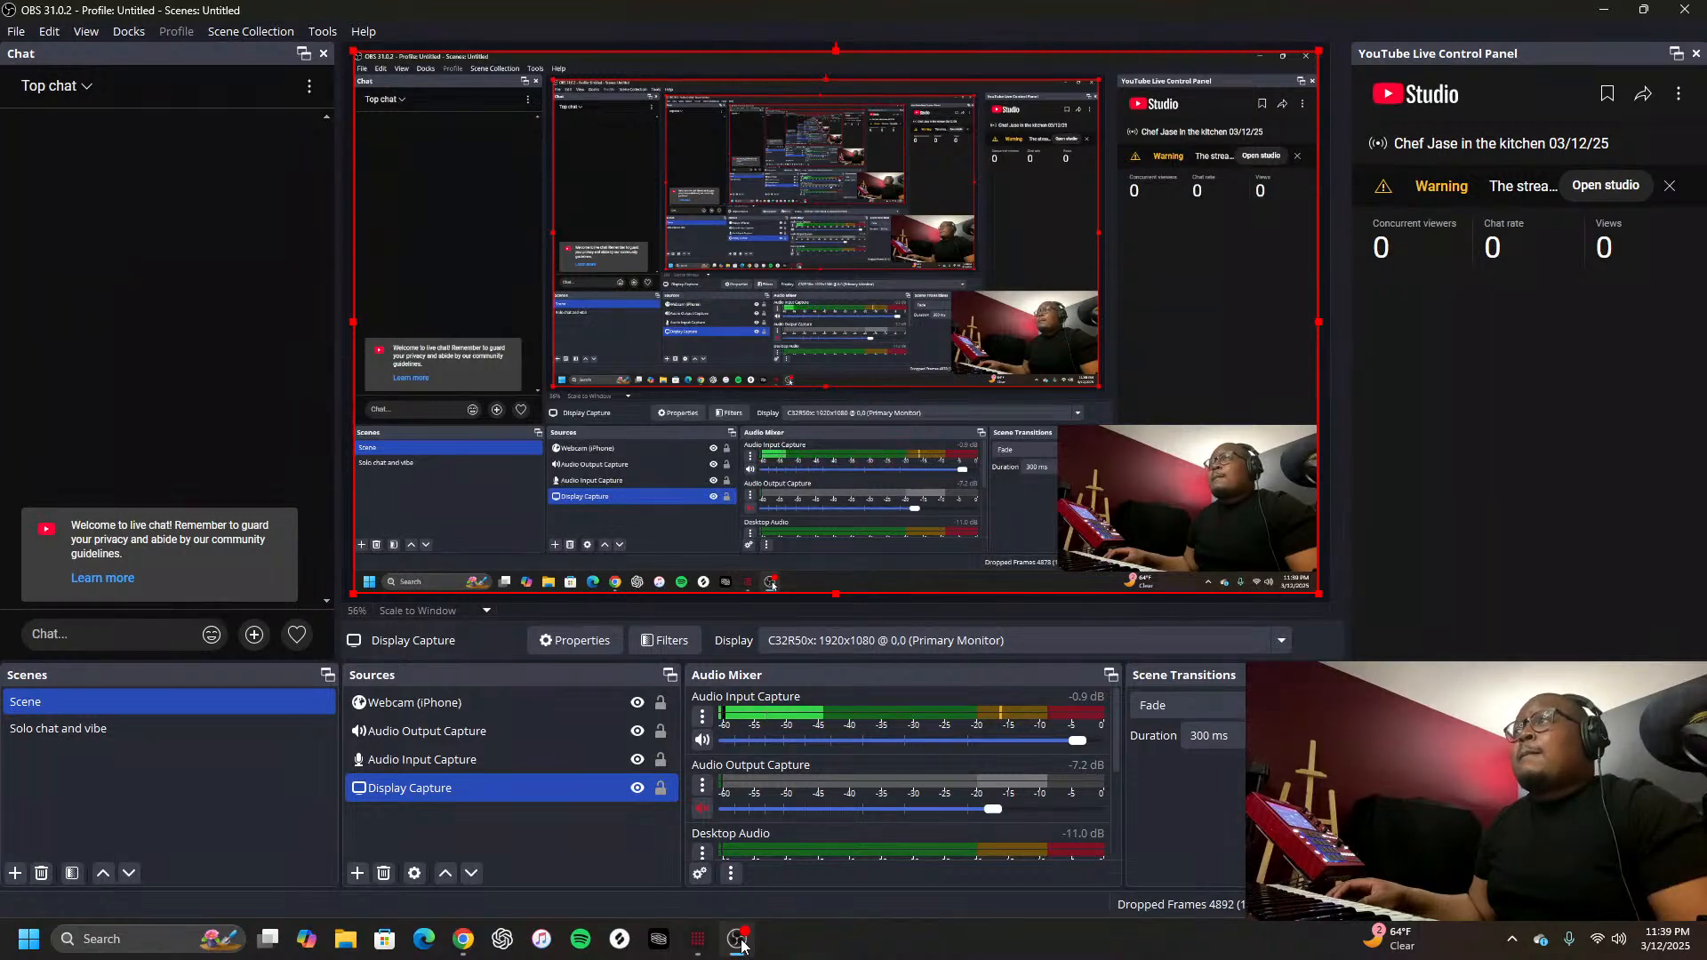
click(742, 945)
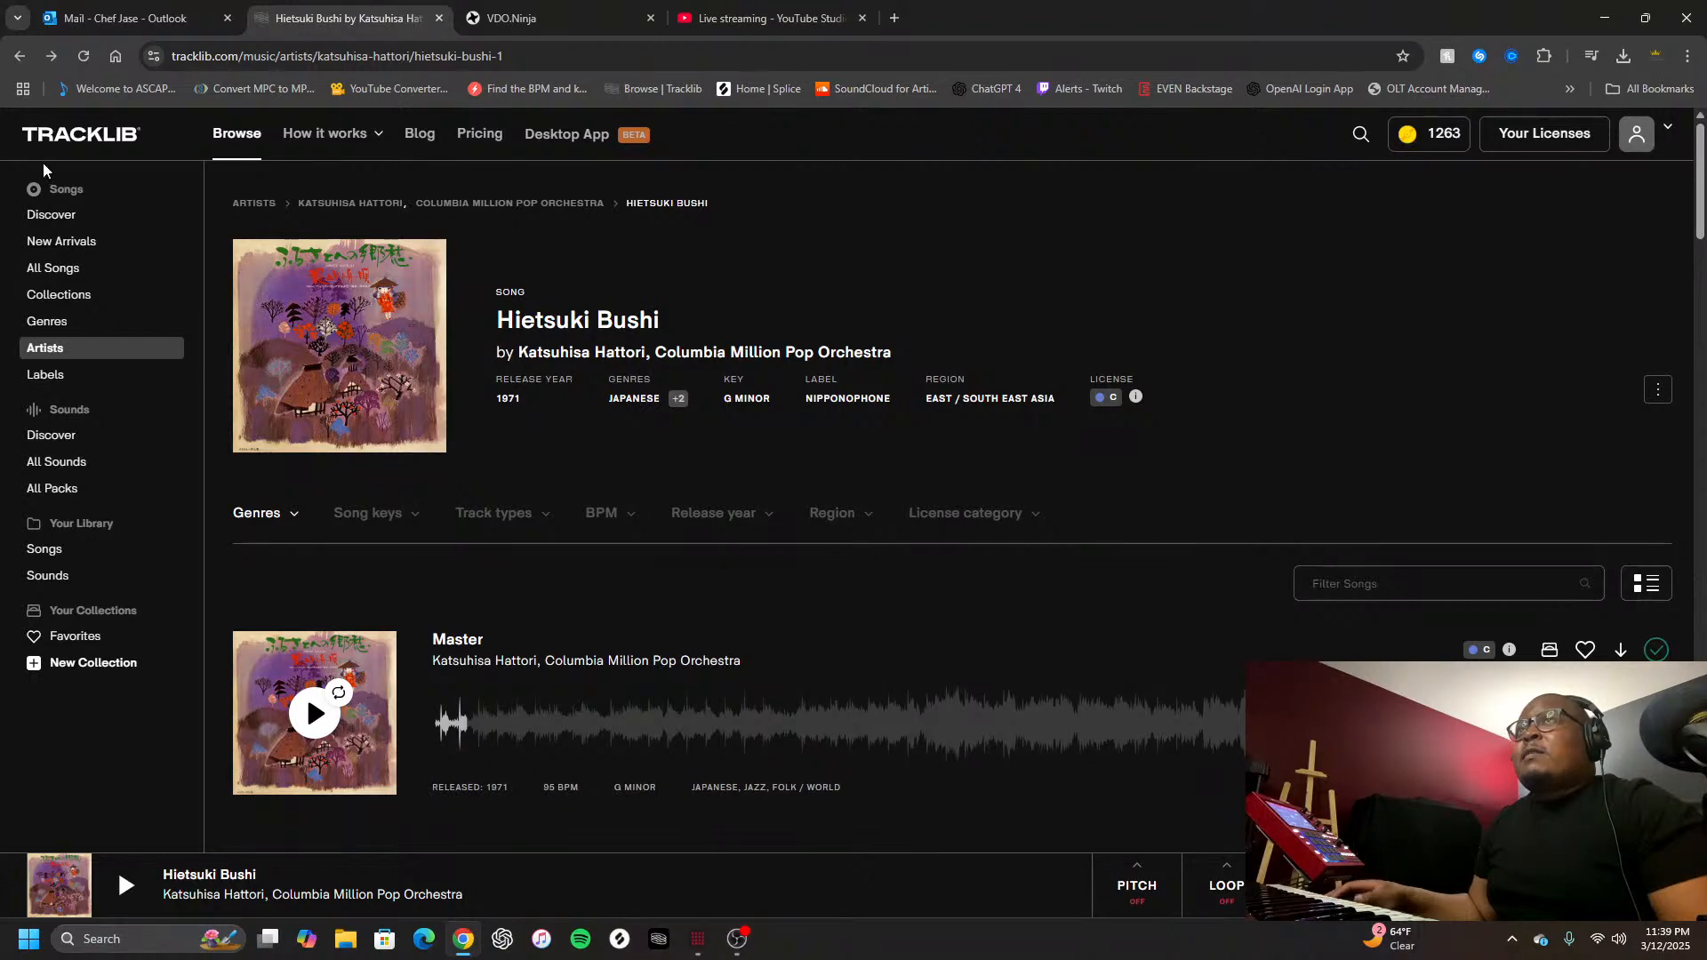
click(19, 57)
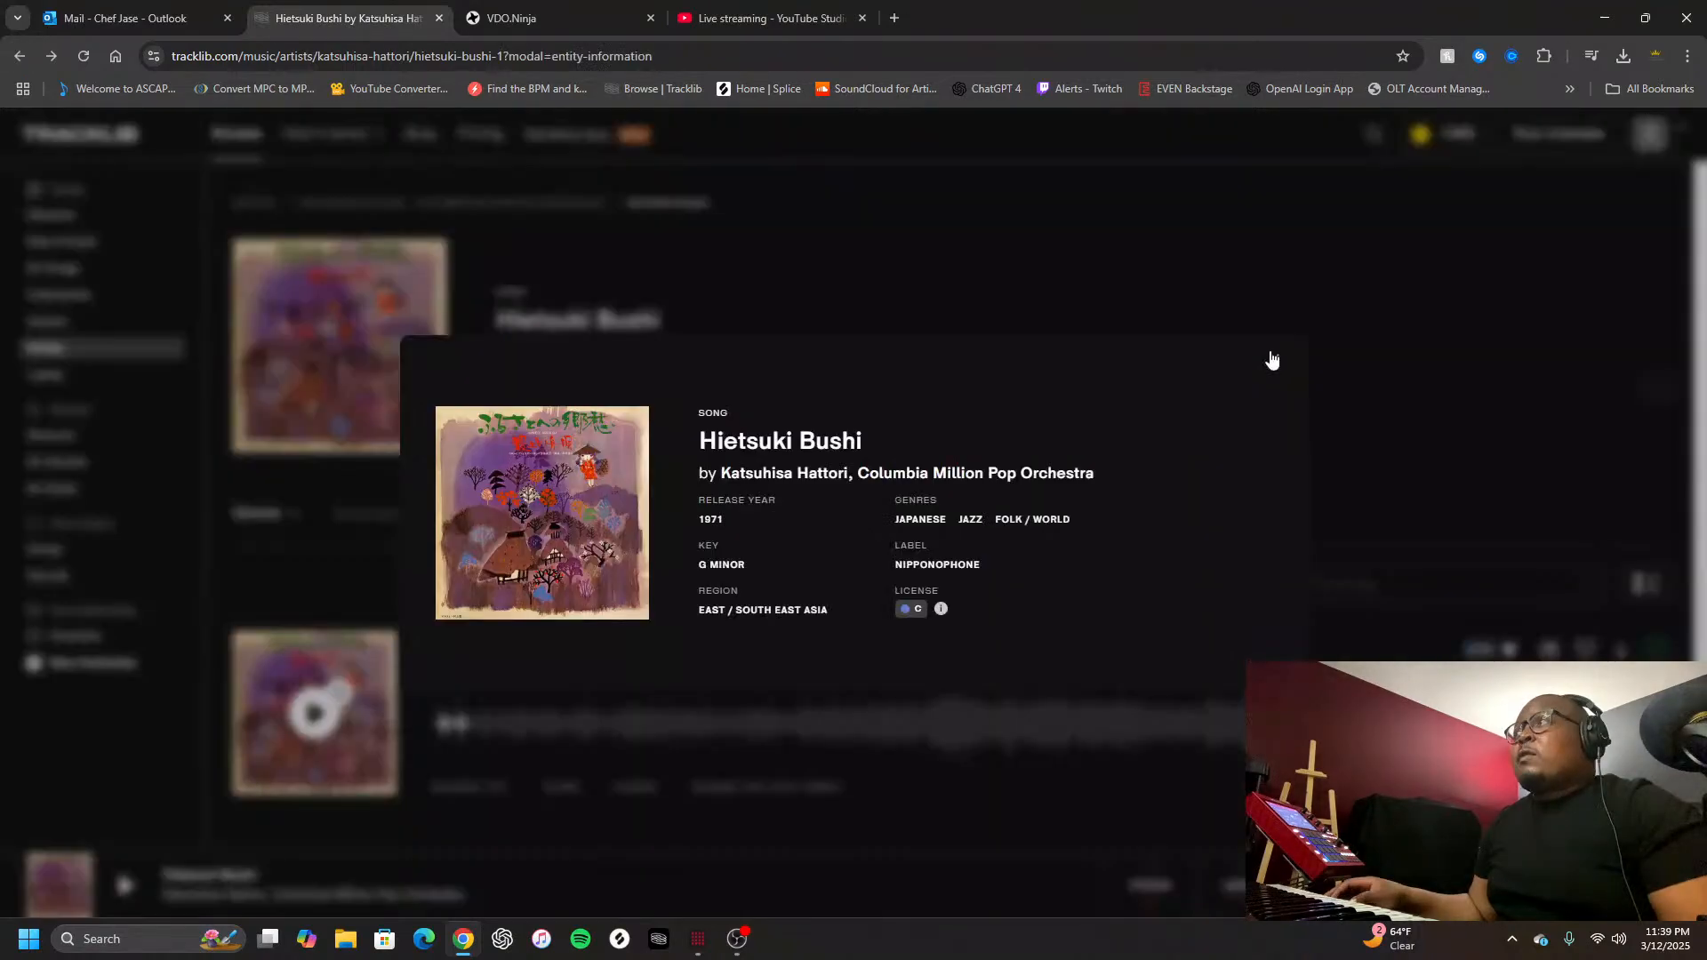
click(1273, 360)
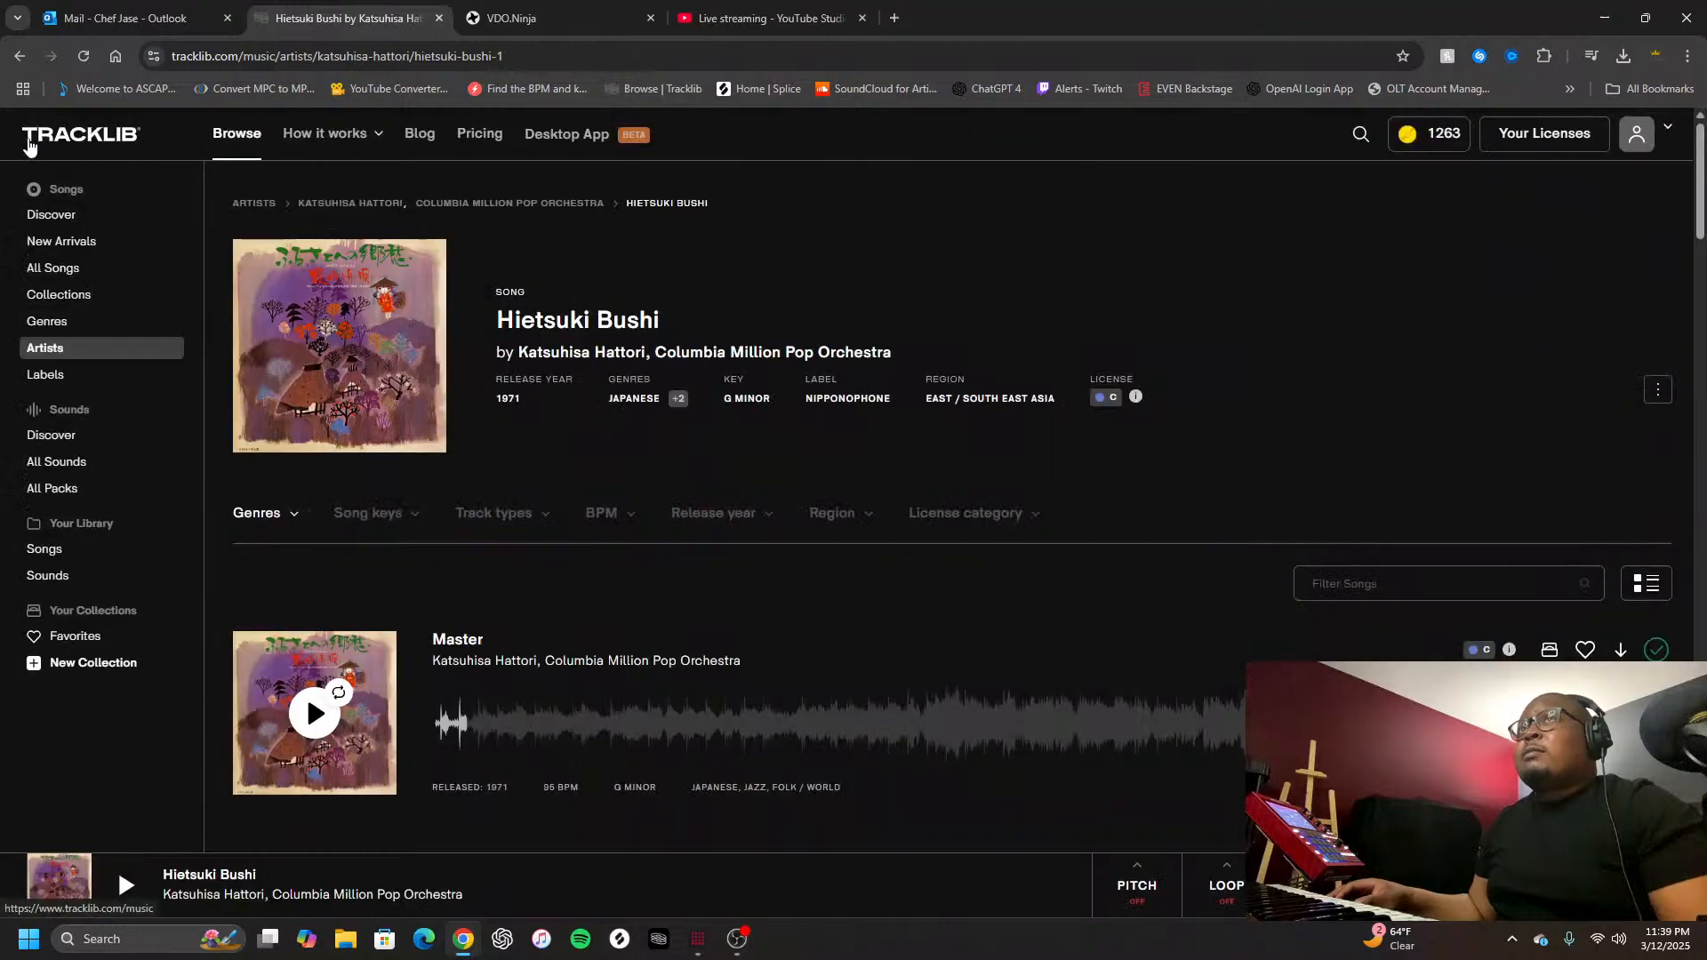
click(31, 142)
Switch to the MPC software, start a new empty project and hide the sample browser
click(1606, 19)
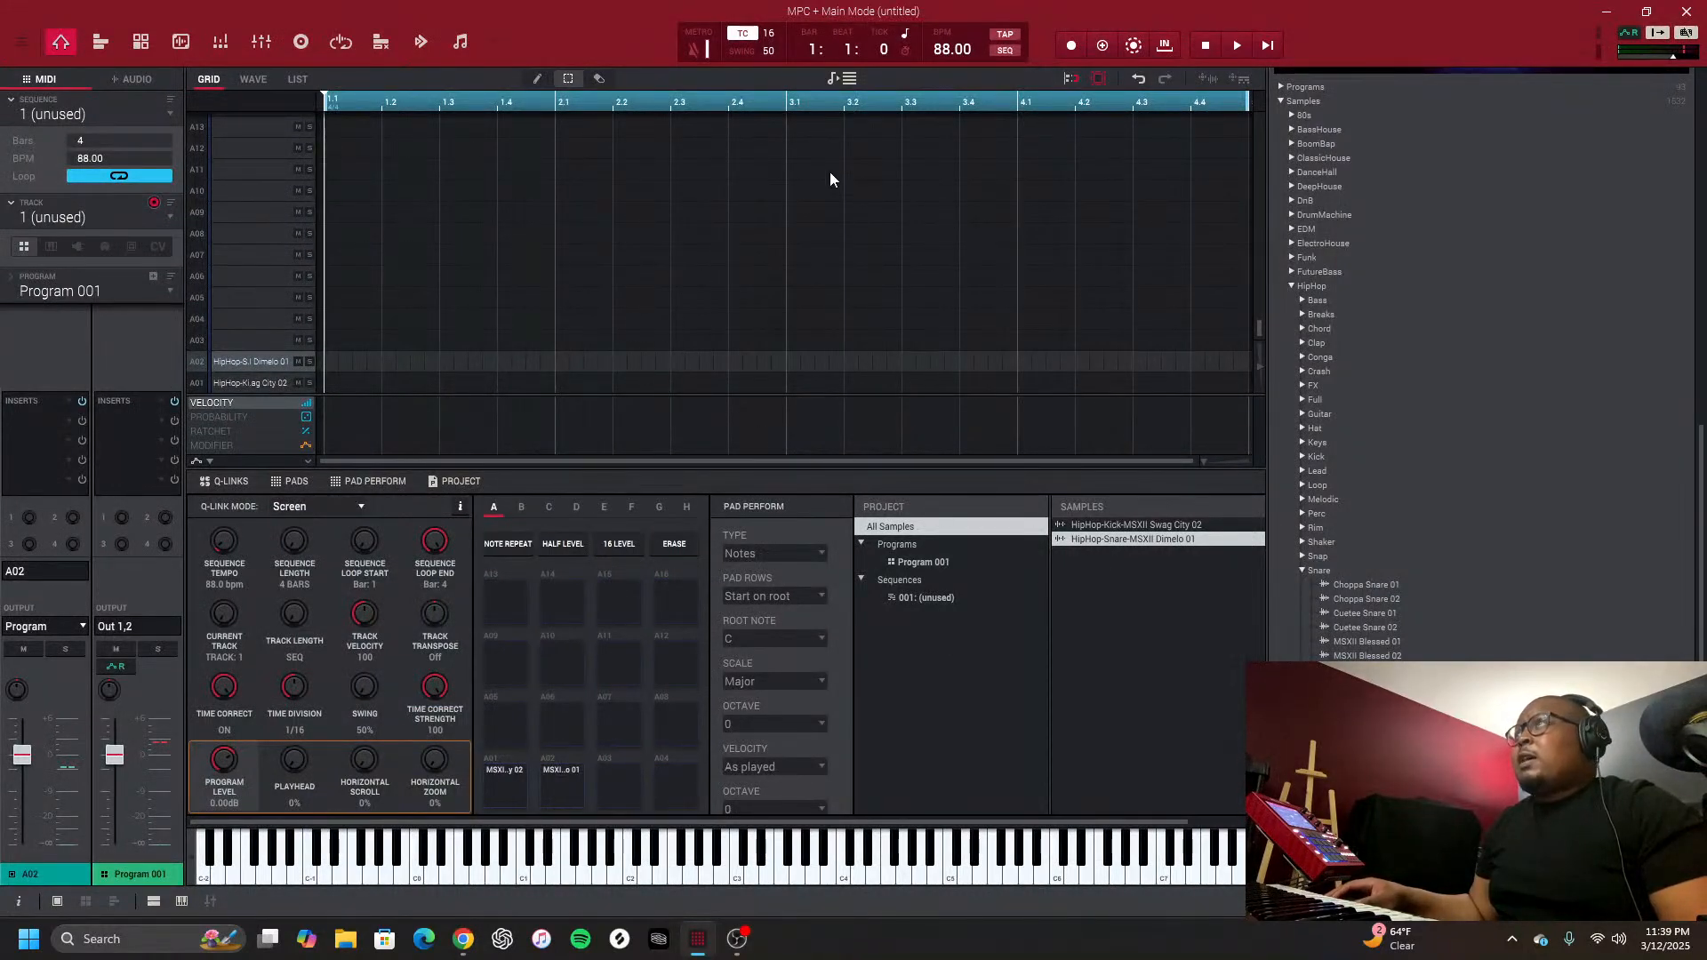
click(22, 42)
mouse_move(33, 76)
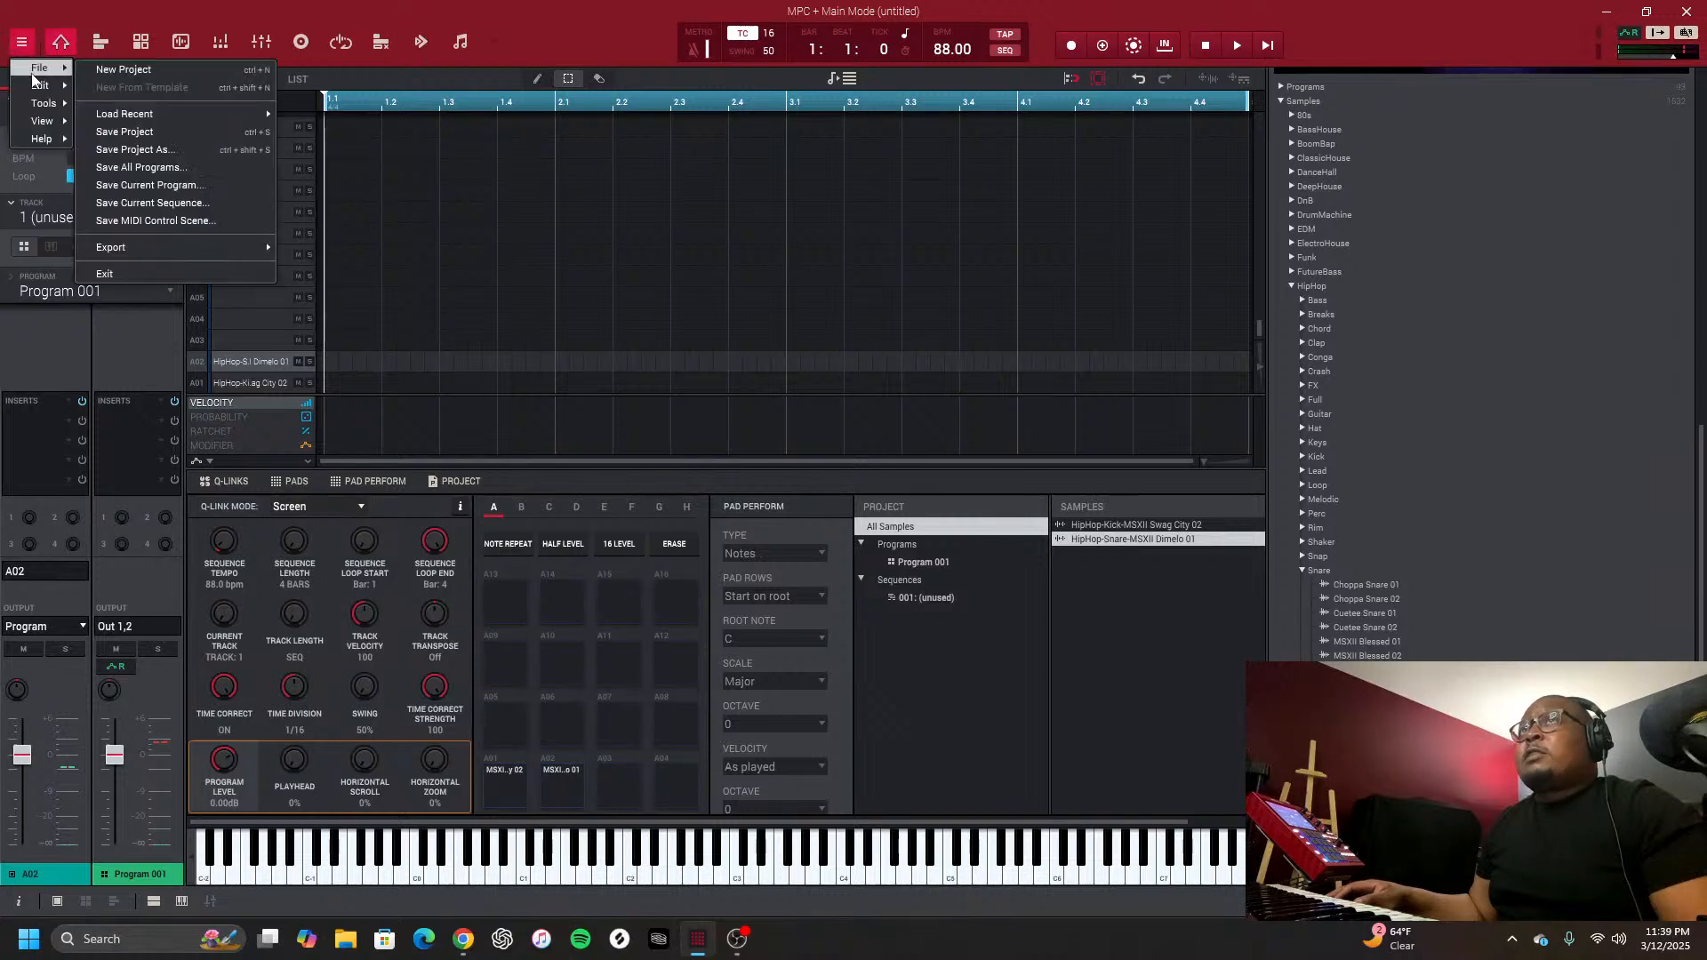
click(100, 68)
click(775, 506)
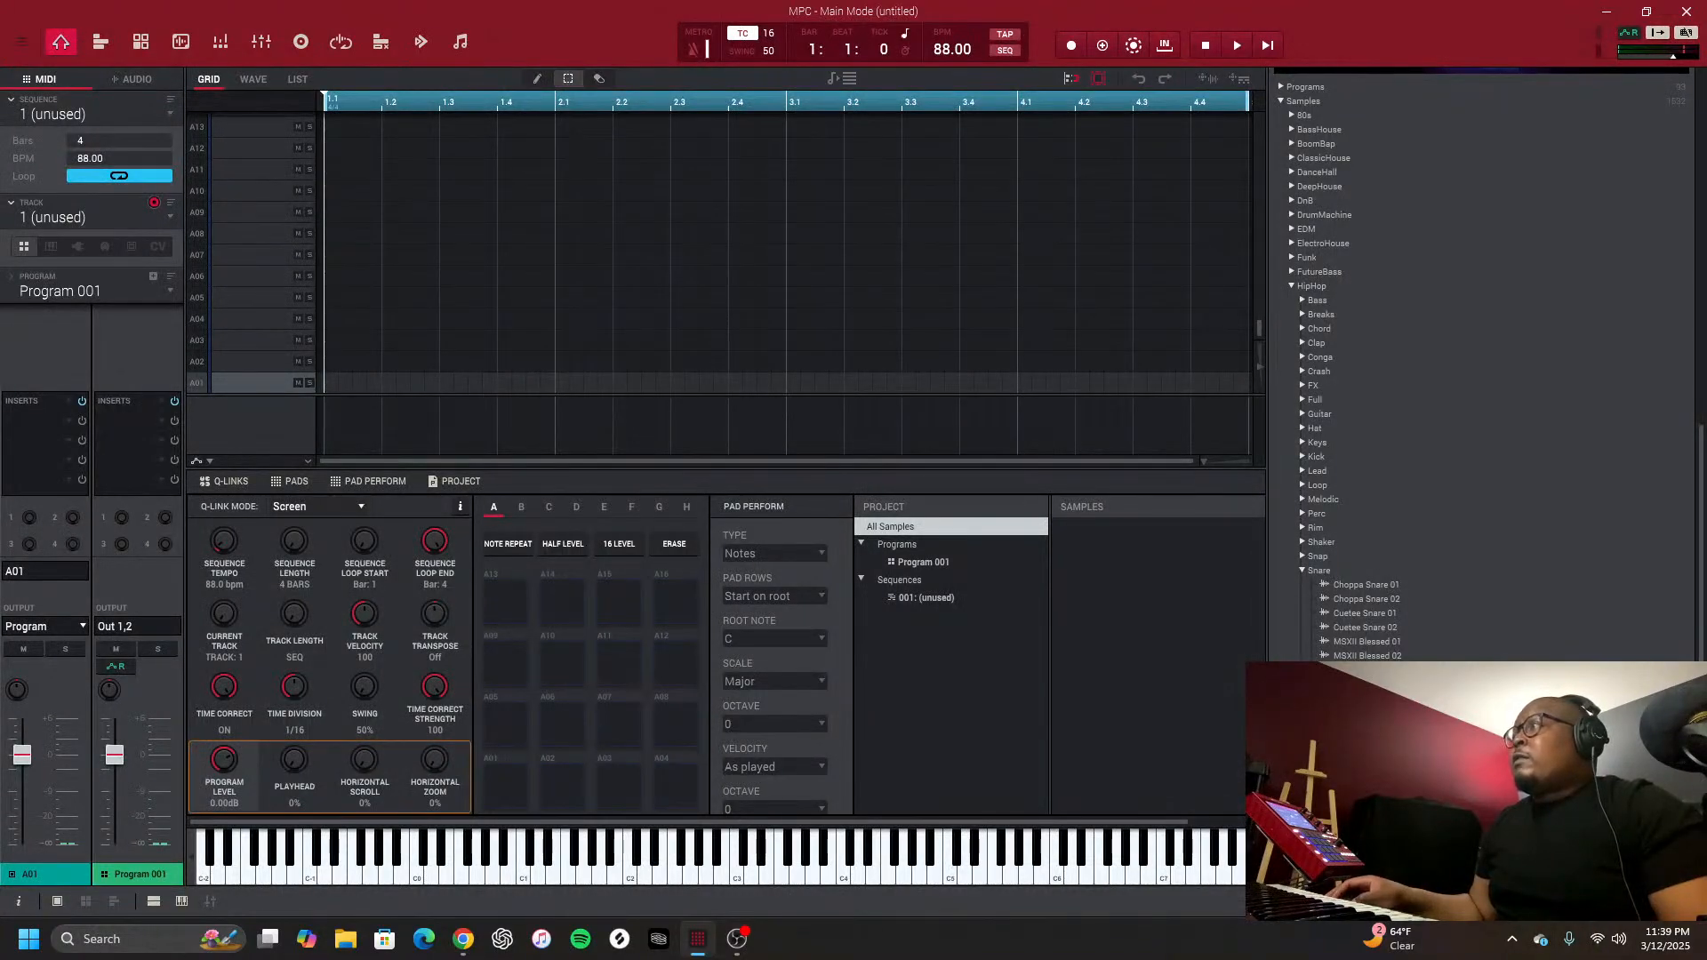
click(1686, 901)
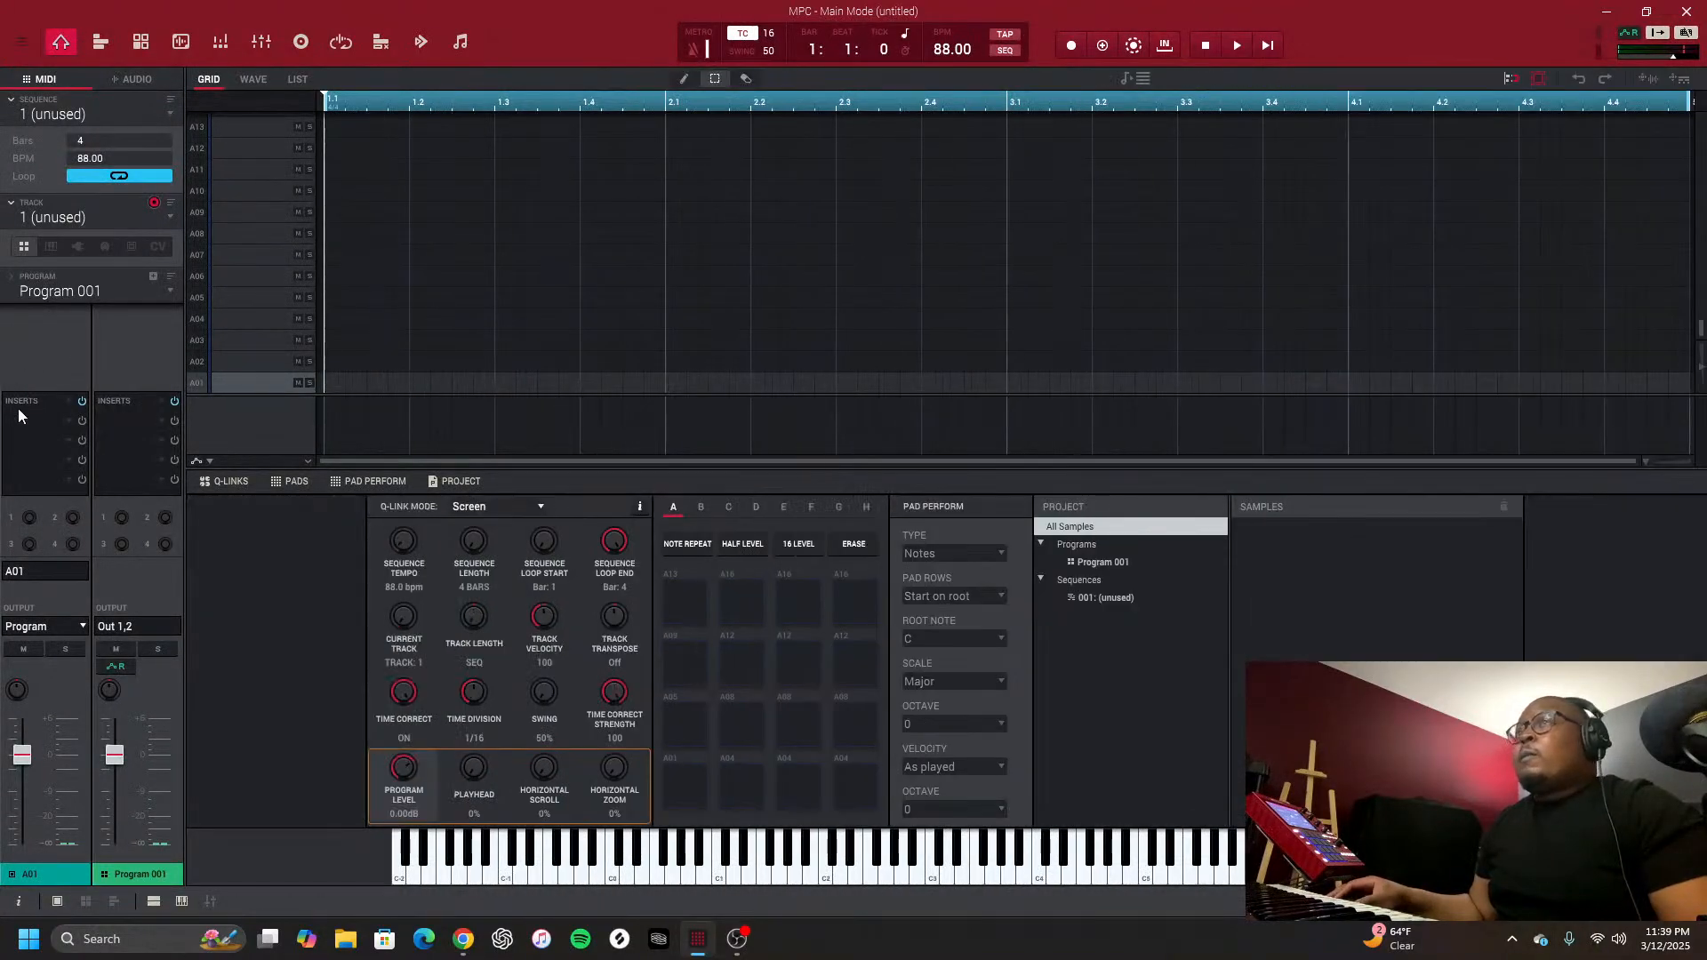
Change the first track to a plugin program with Serato Sample and open the plugin window
click(76, 249)
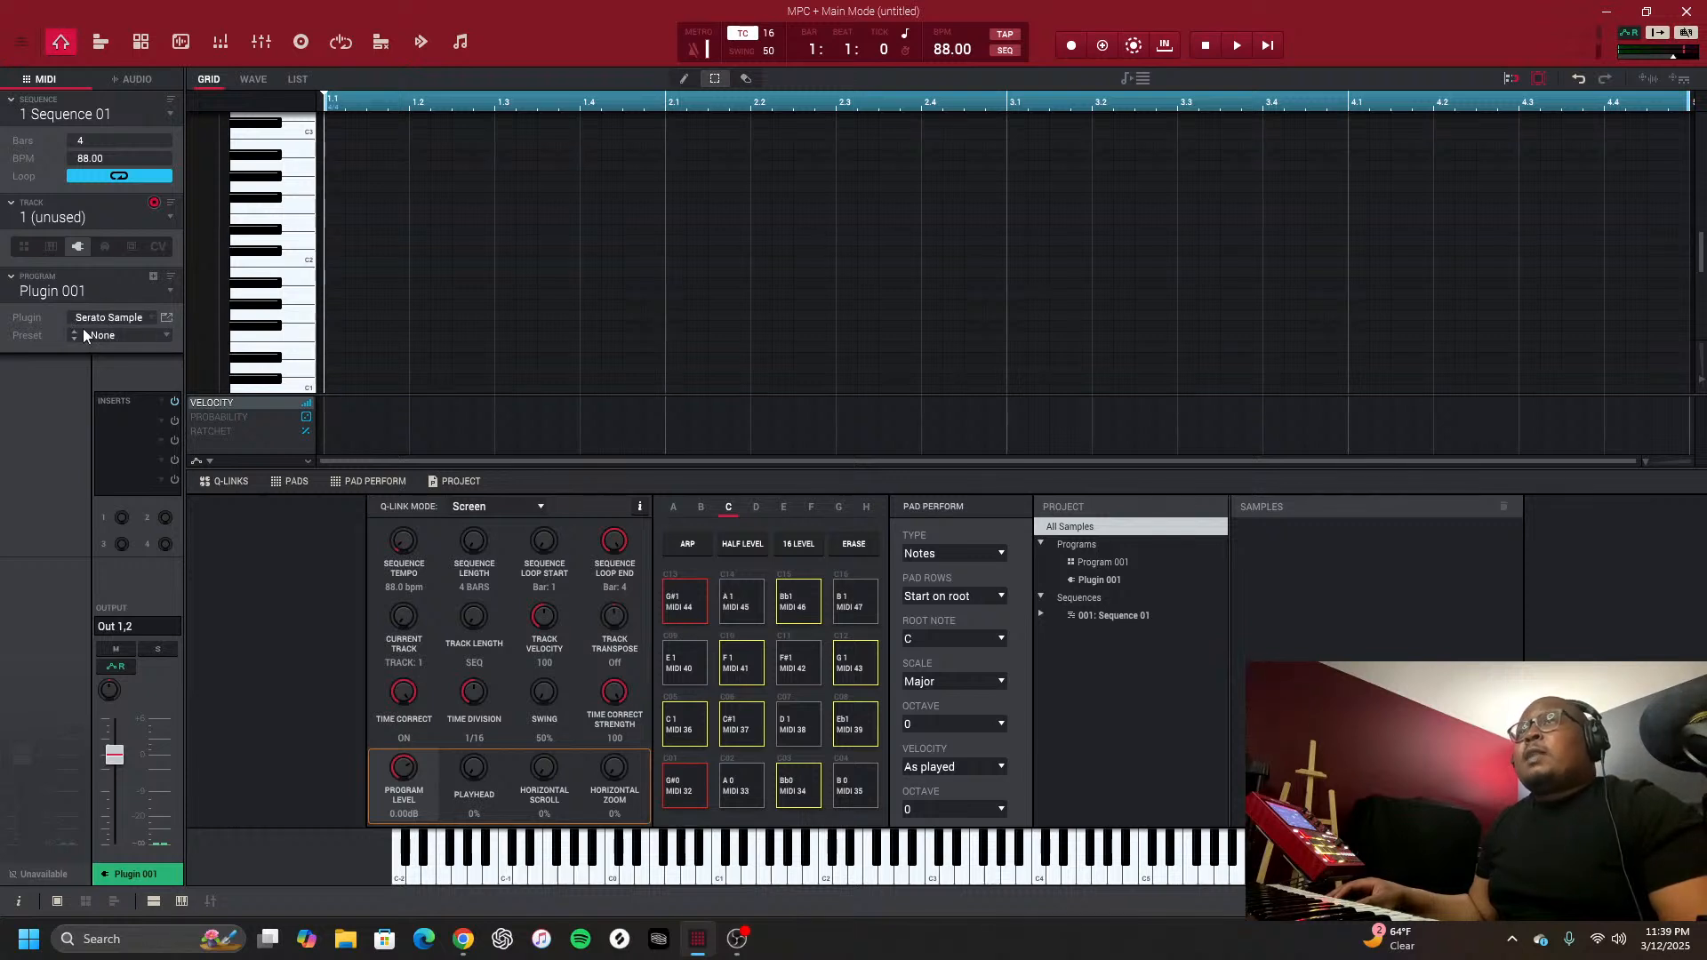
click(166, 317)
Browse the Unused Samples from Tracklib folder for audio to load into Serato Sample, and close the plugin without loading a file
click(870, 347)
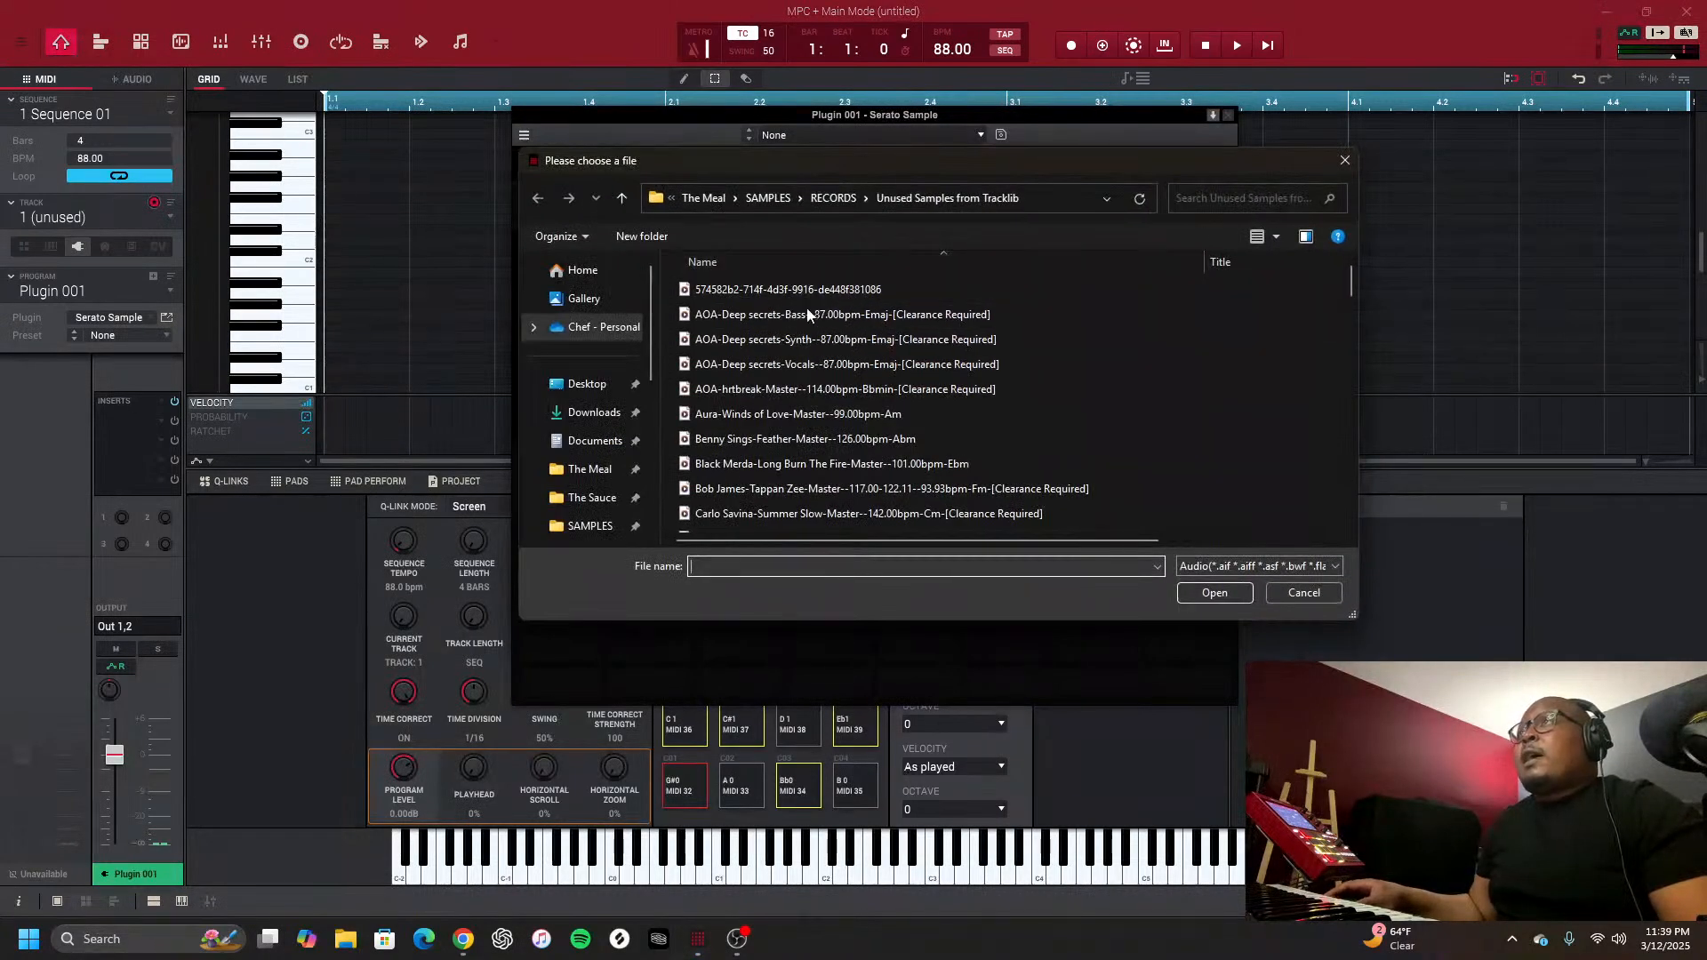
scroll(760, 387, down, 5)
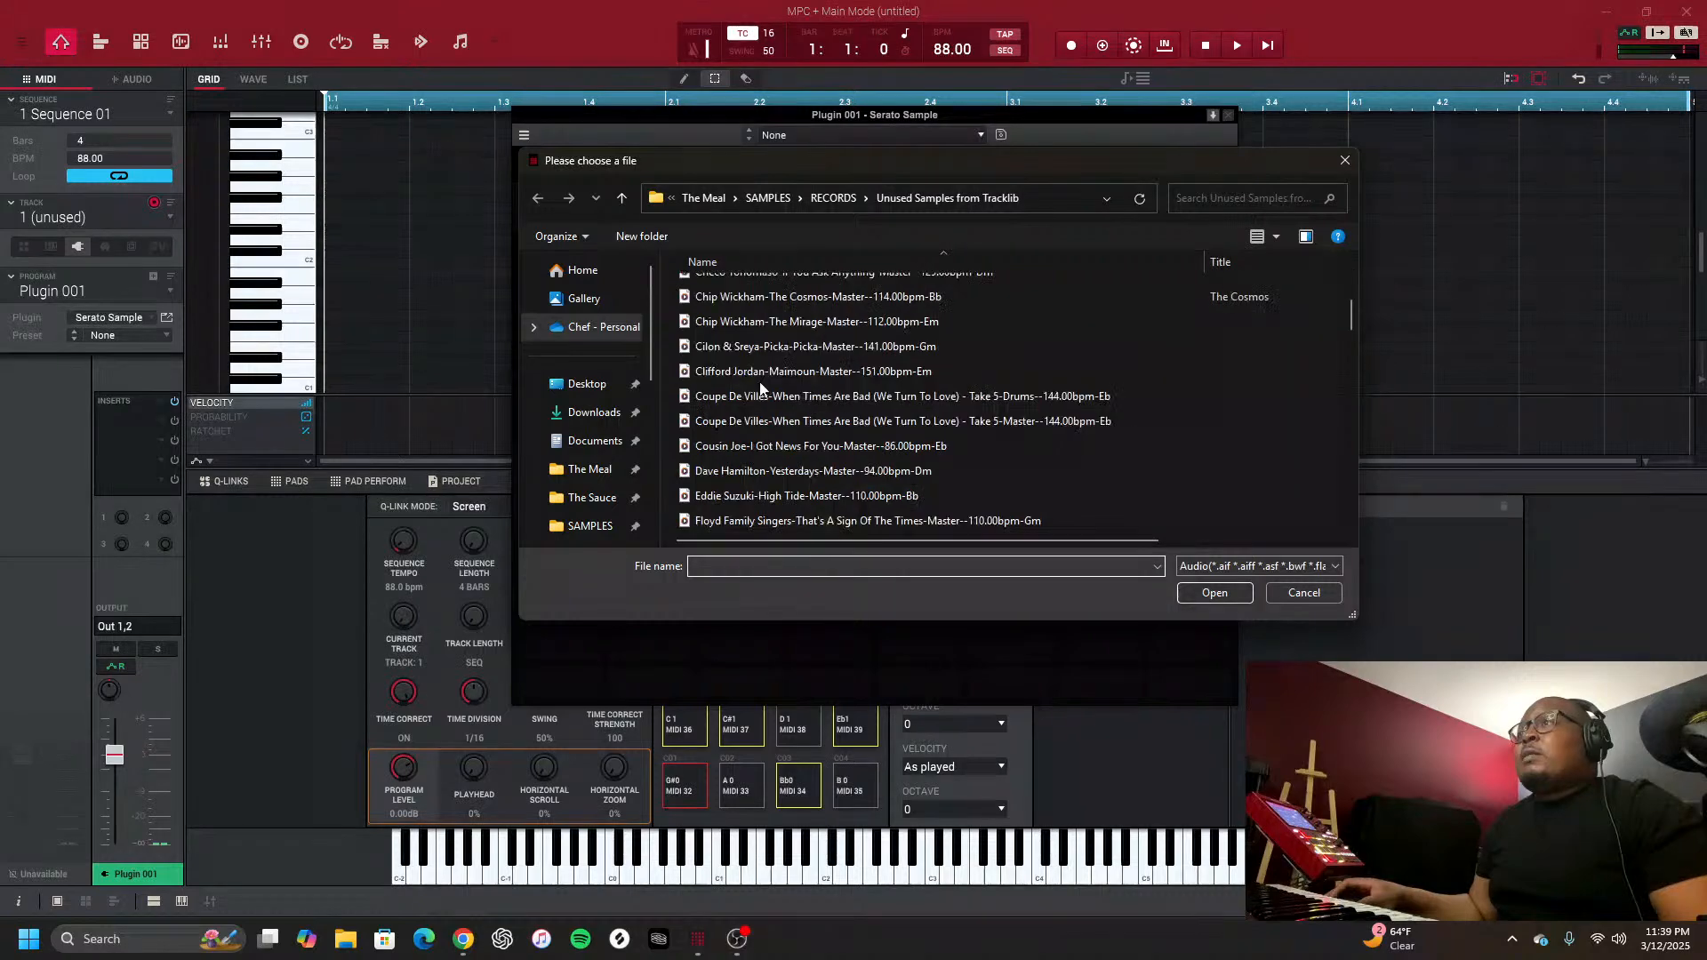
scroll(760, 388, down, 2)
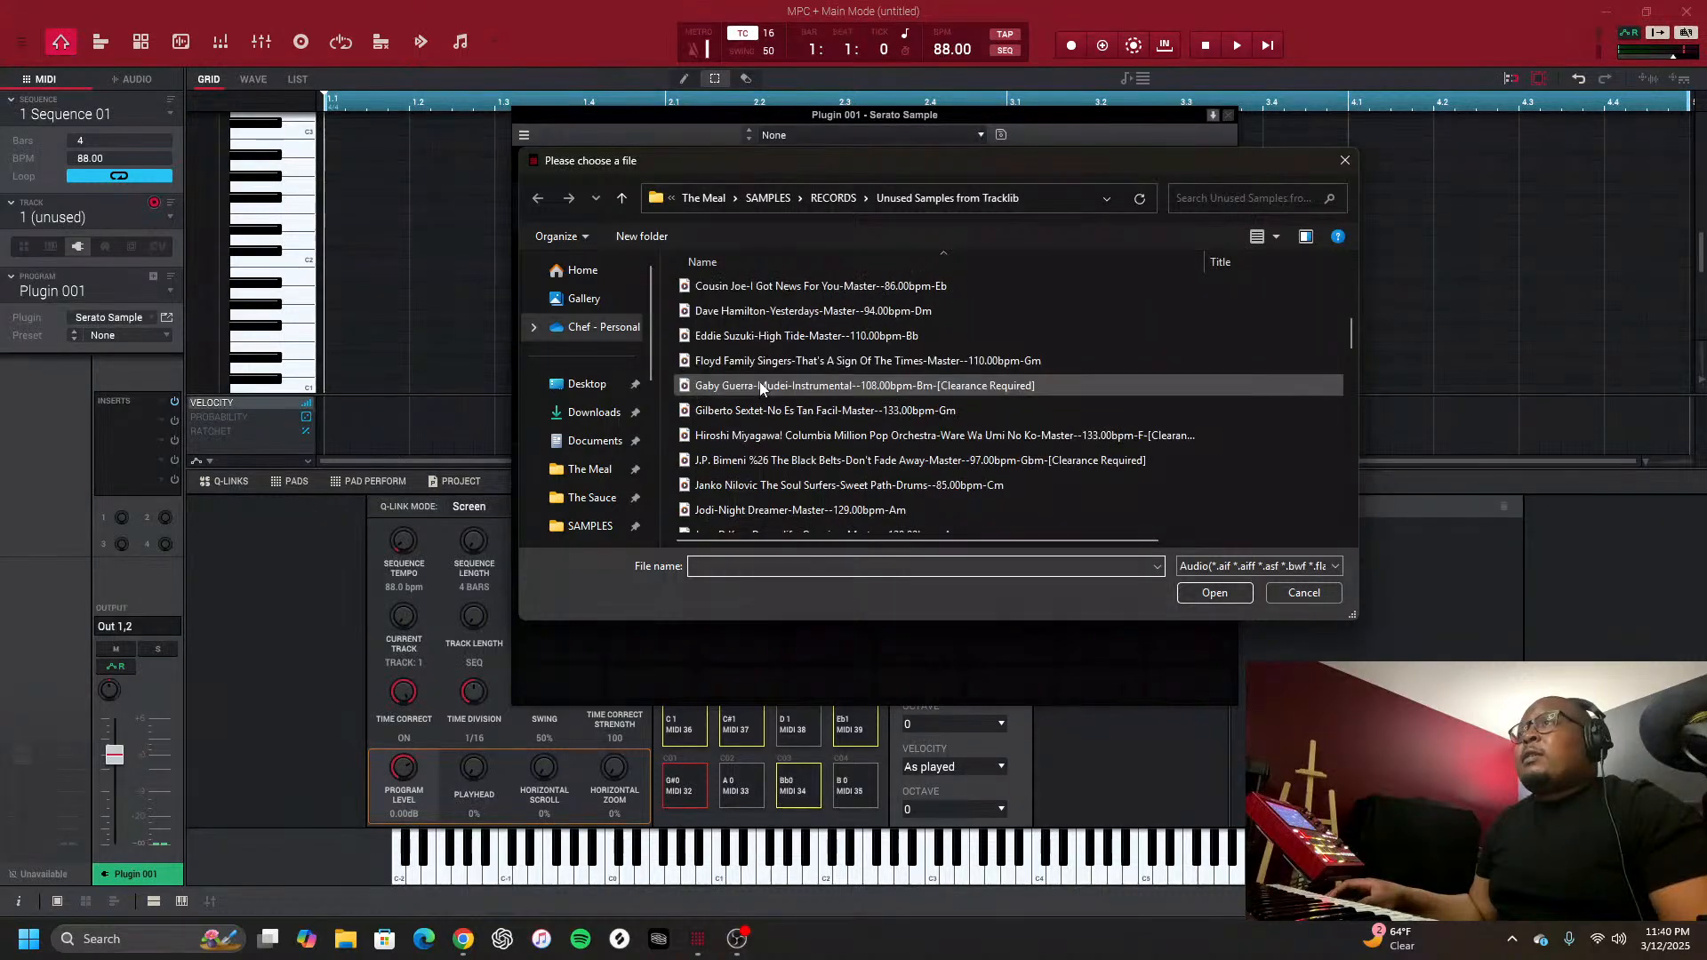
scroll(760, 387, up, 1)
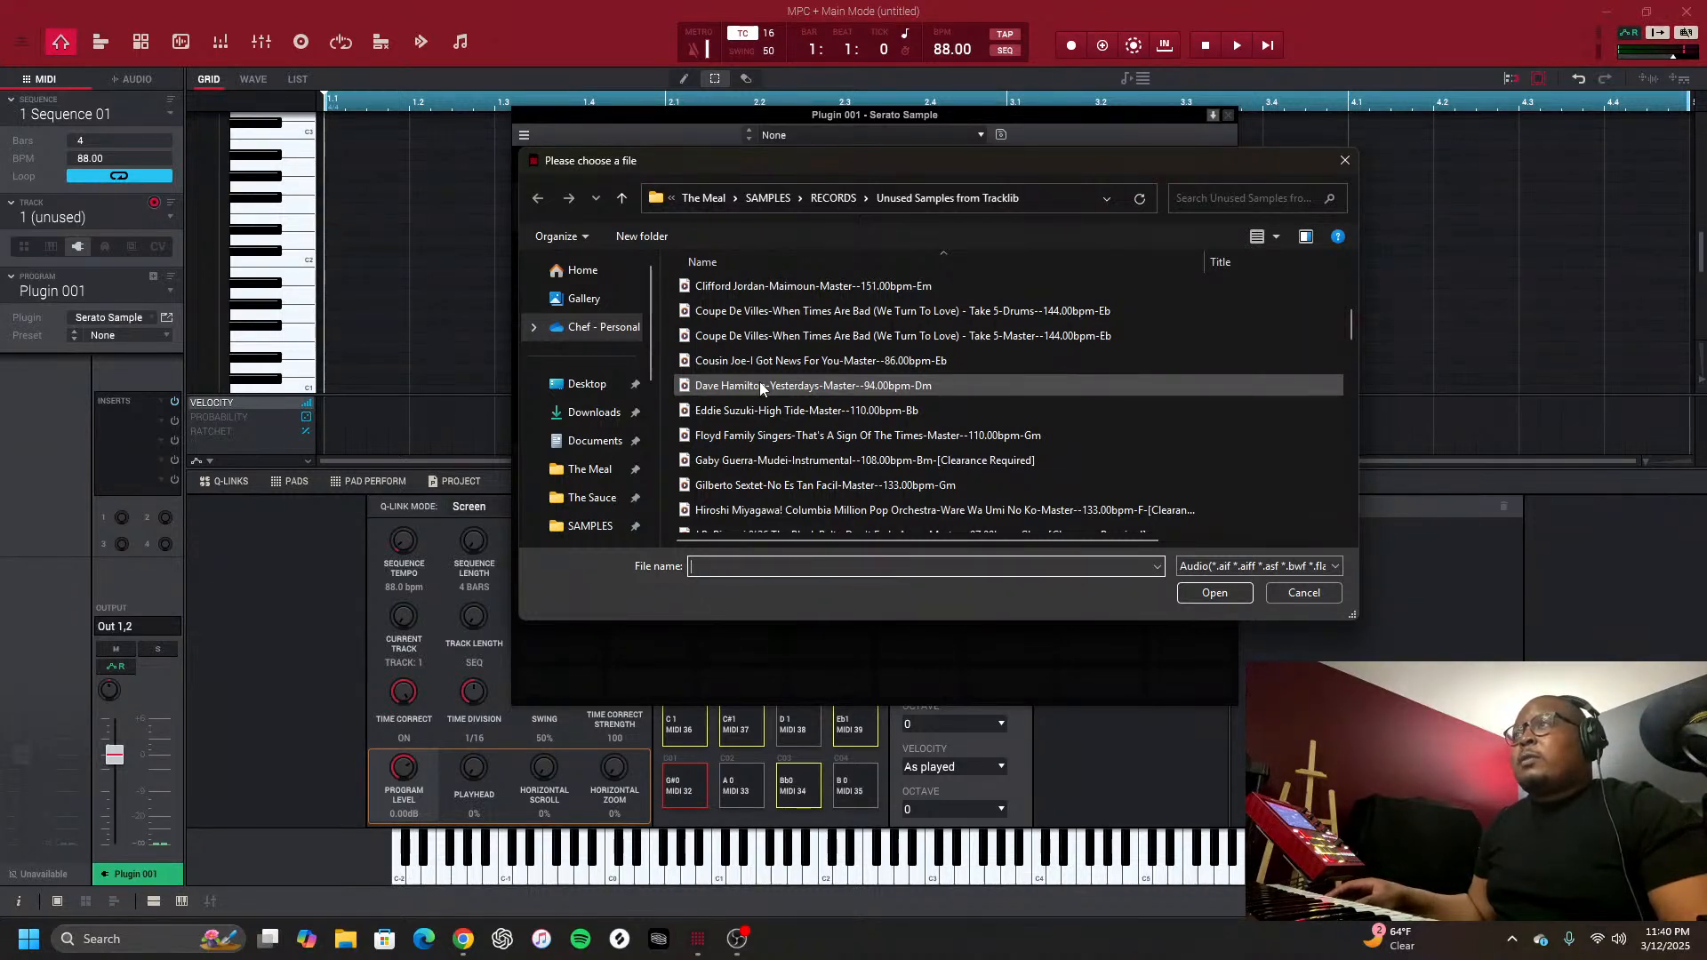
click(1292, 594)
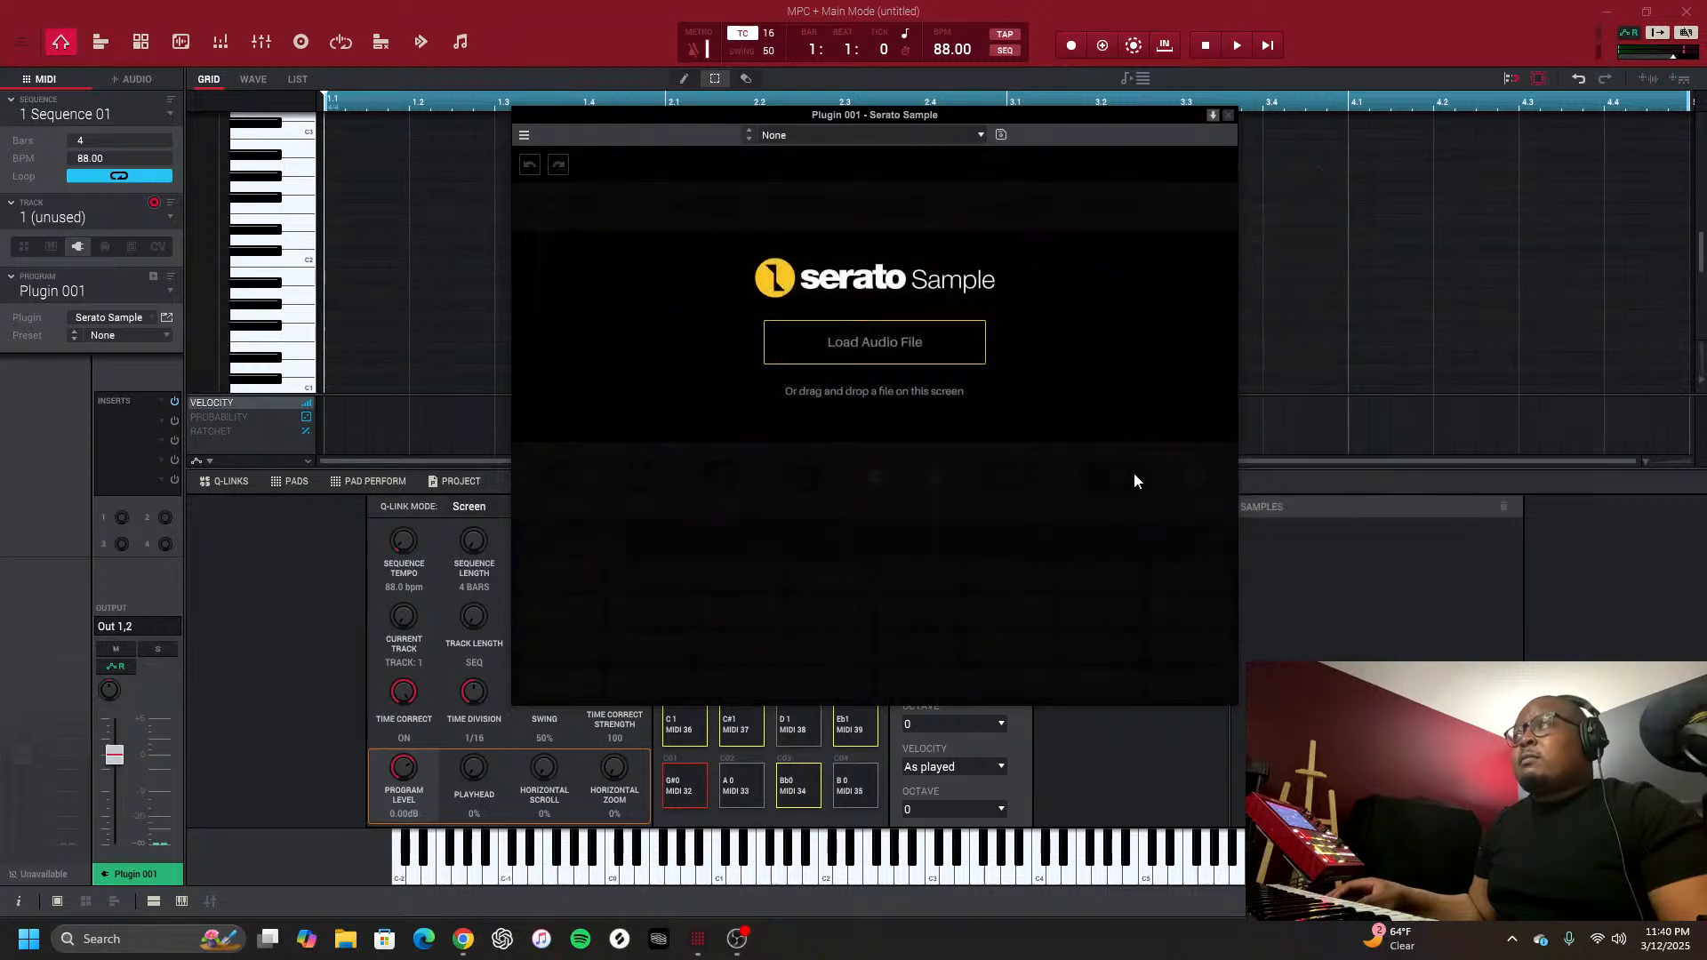
click(1226, 115)
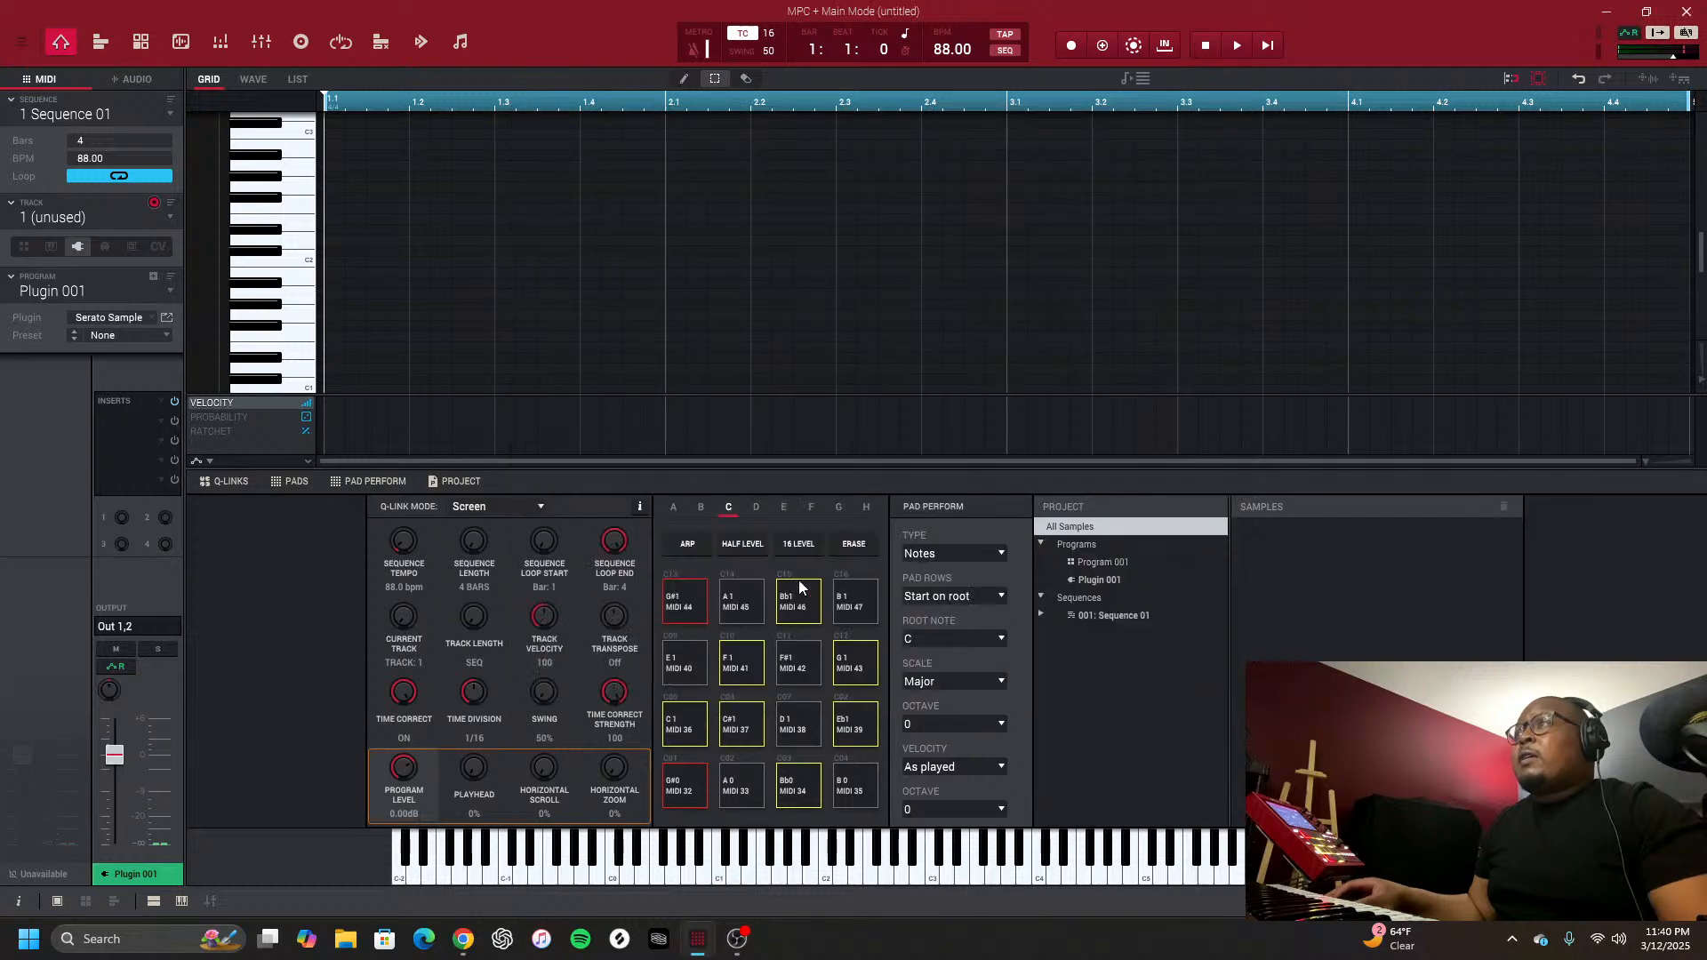
click(180, 42)
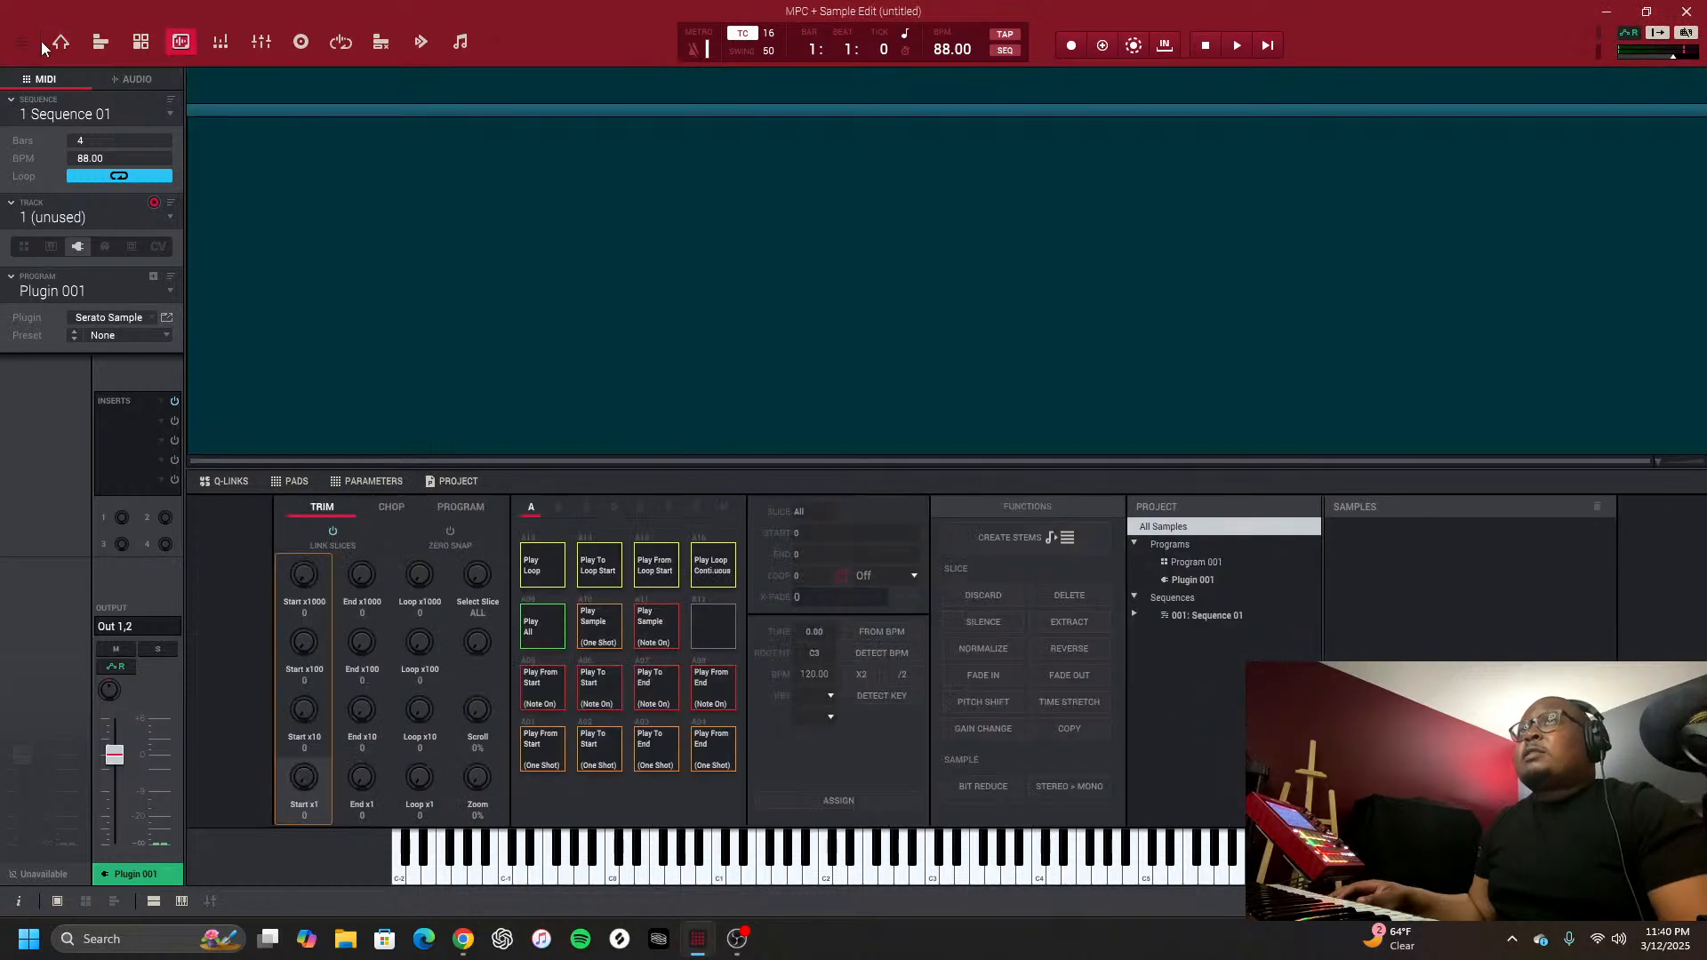
click(55, 41)
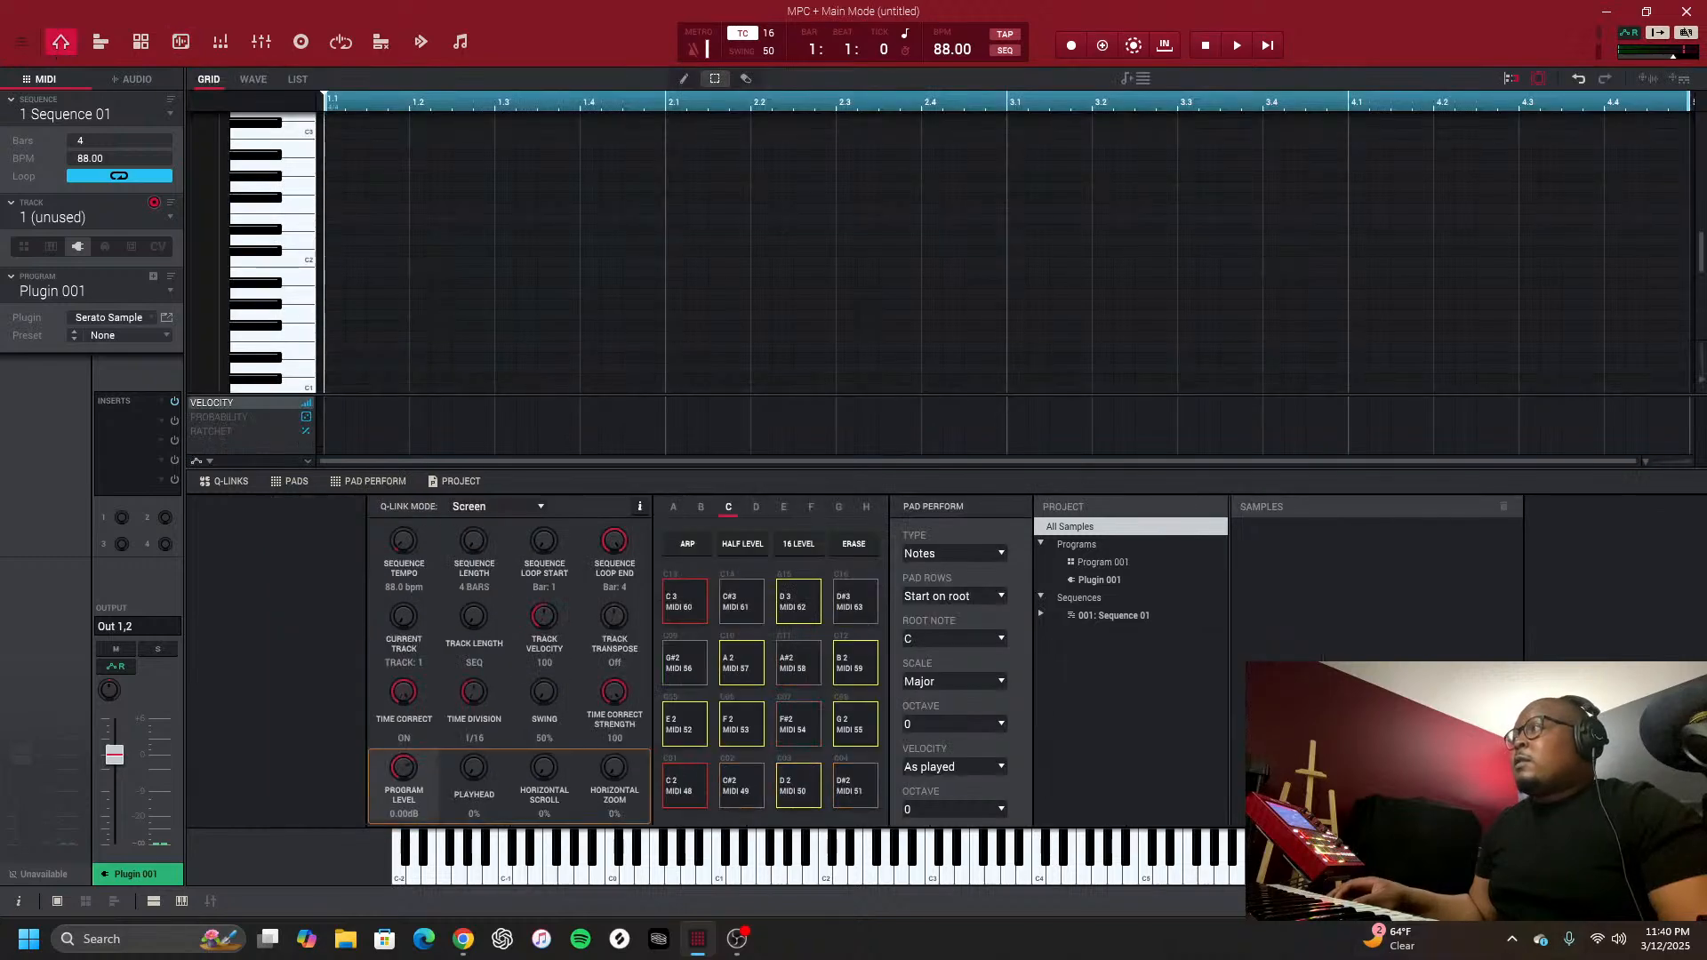
Show the sample browser and open the Unused Samples from Tracklib folder inside The Meal, SAMPLES, RECORDS
click(1687, 900)
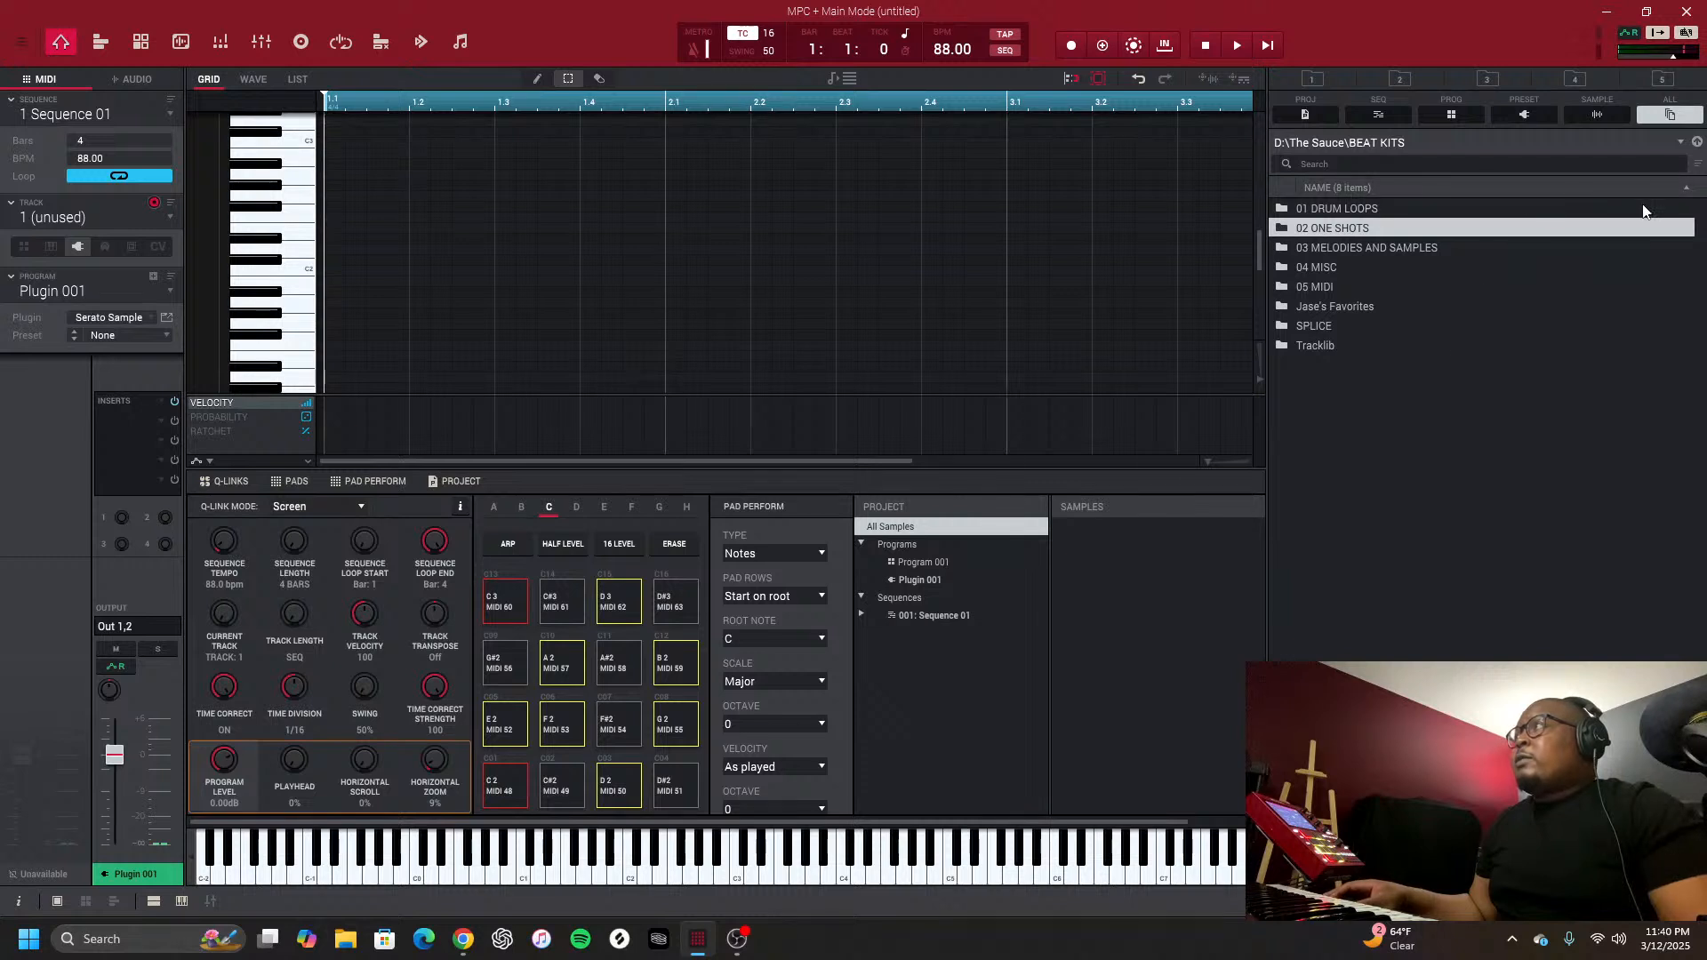
click(1695, 142)
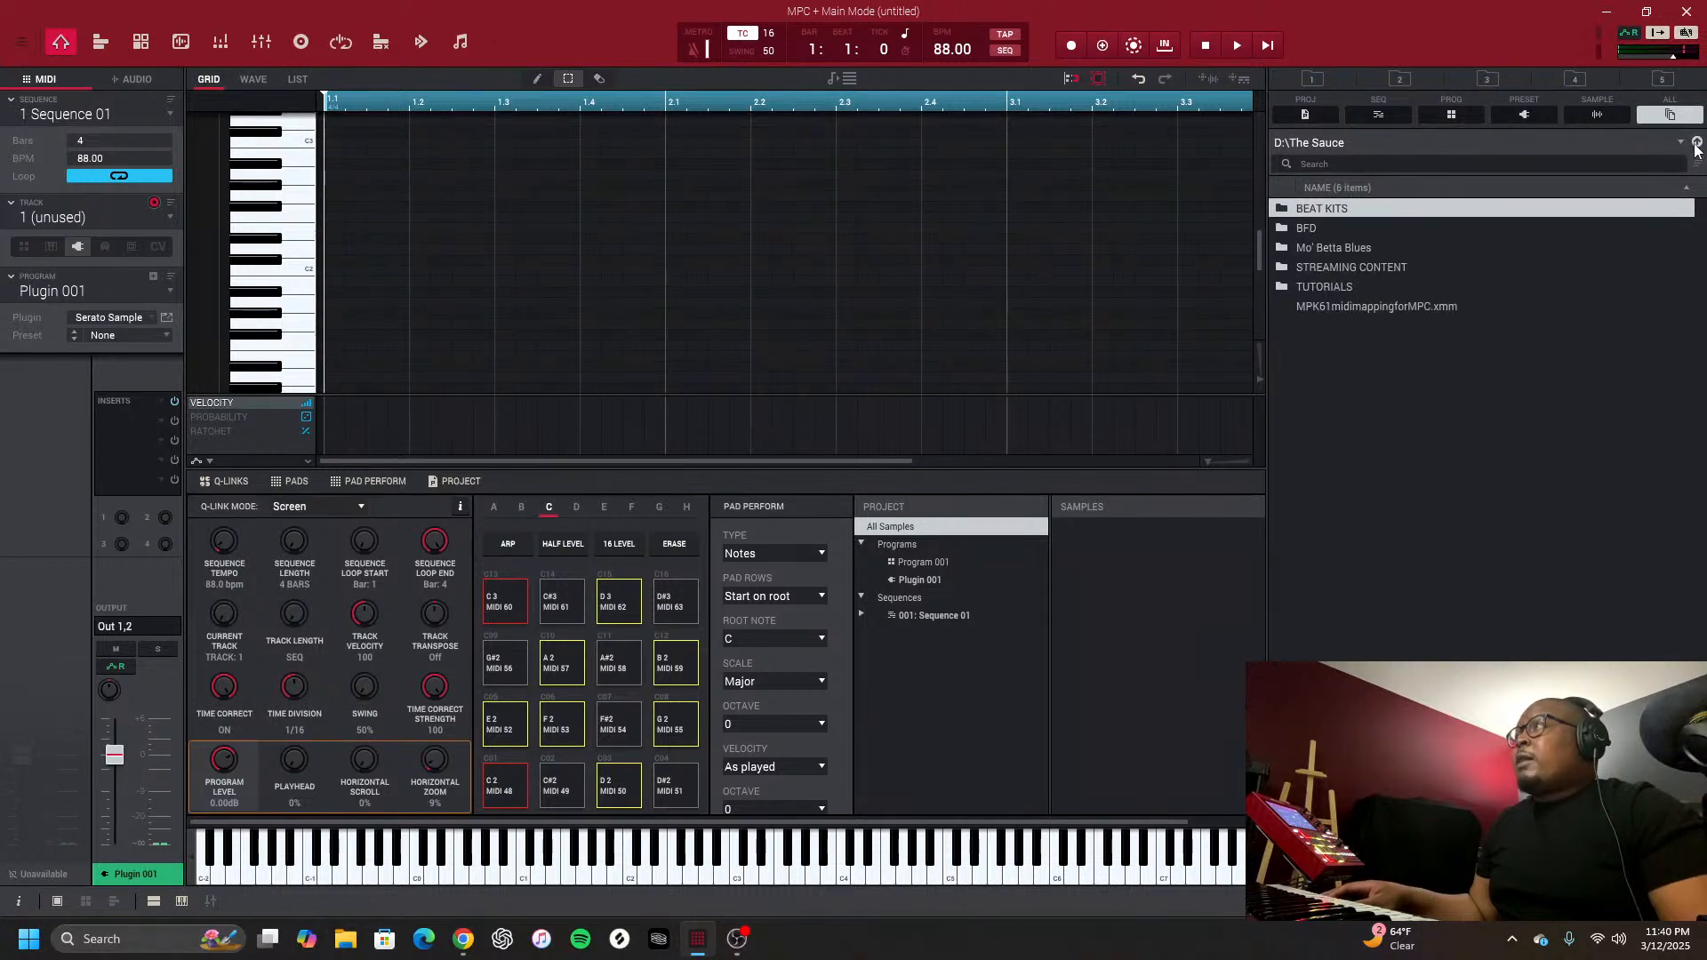
click(1695, 142)
double_click(1333, 210)
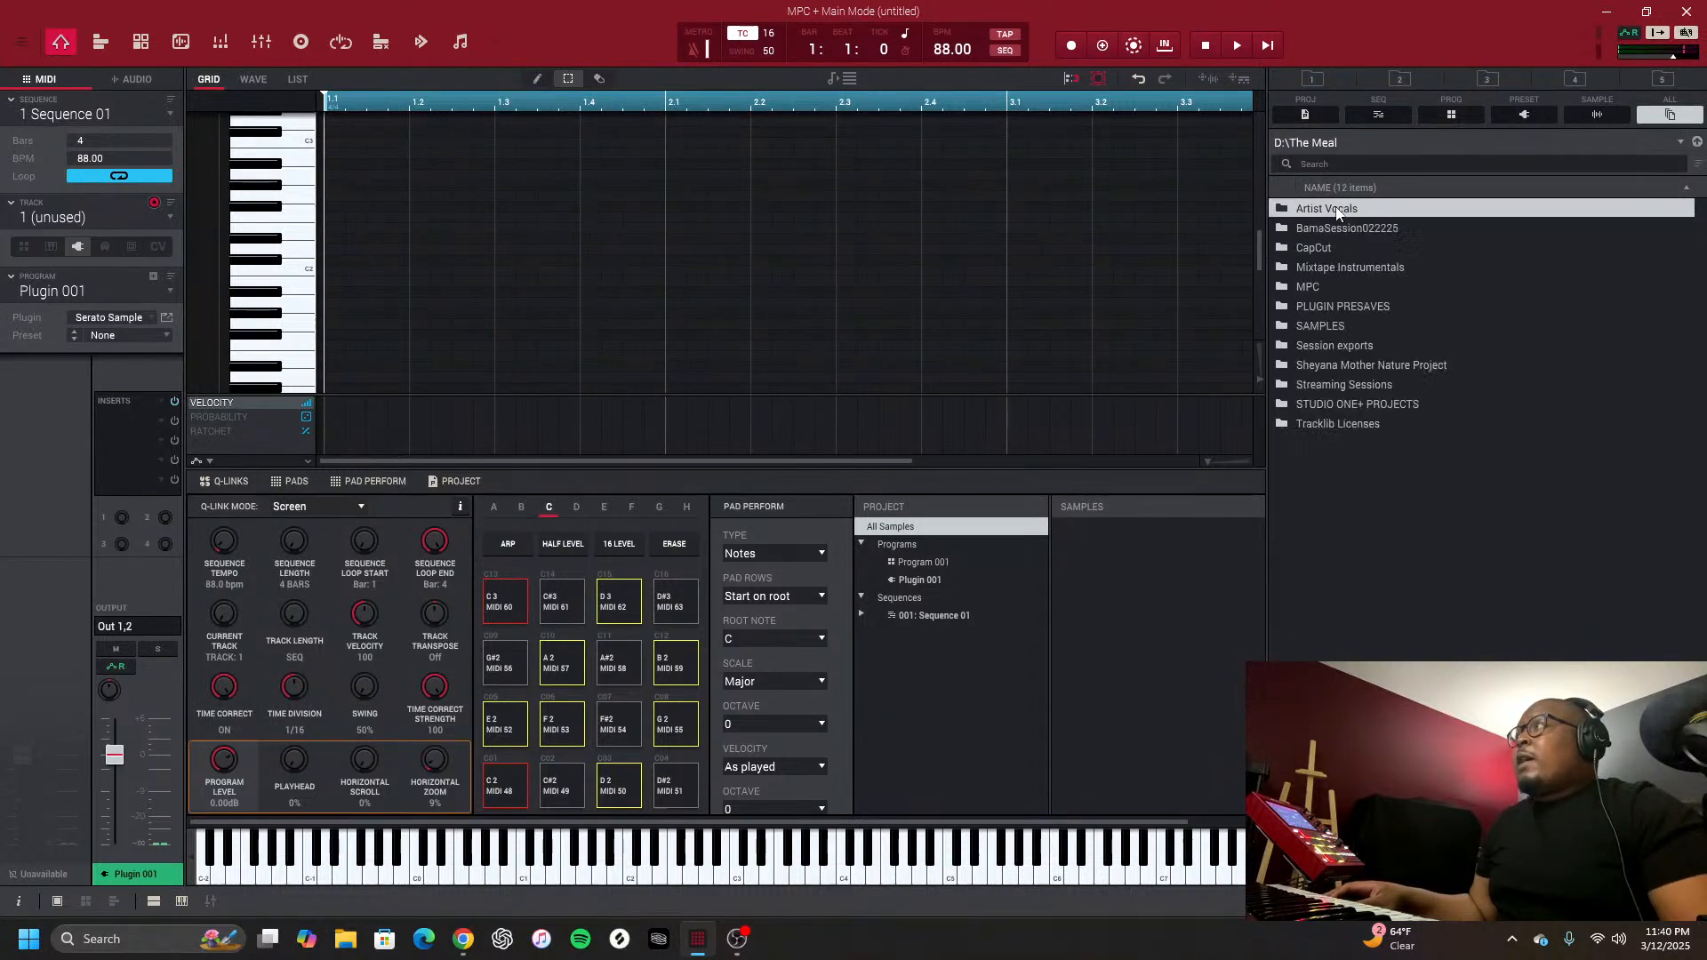
double_click(1345, 325)
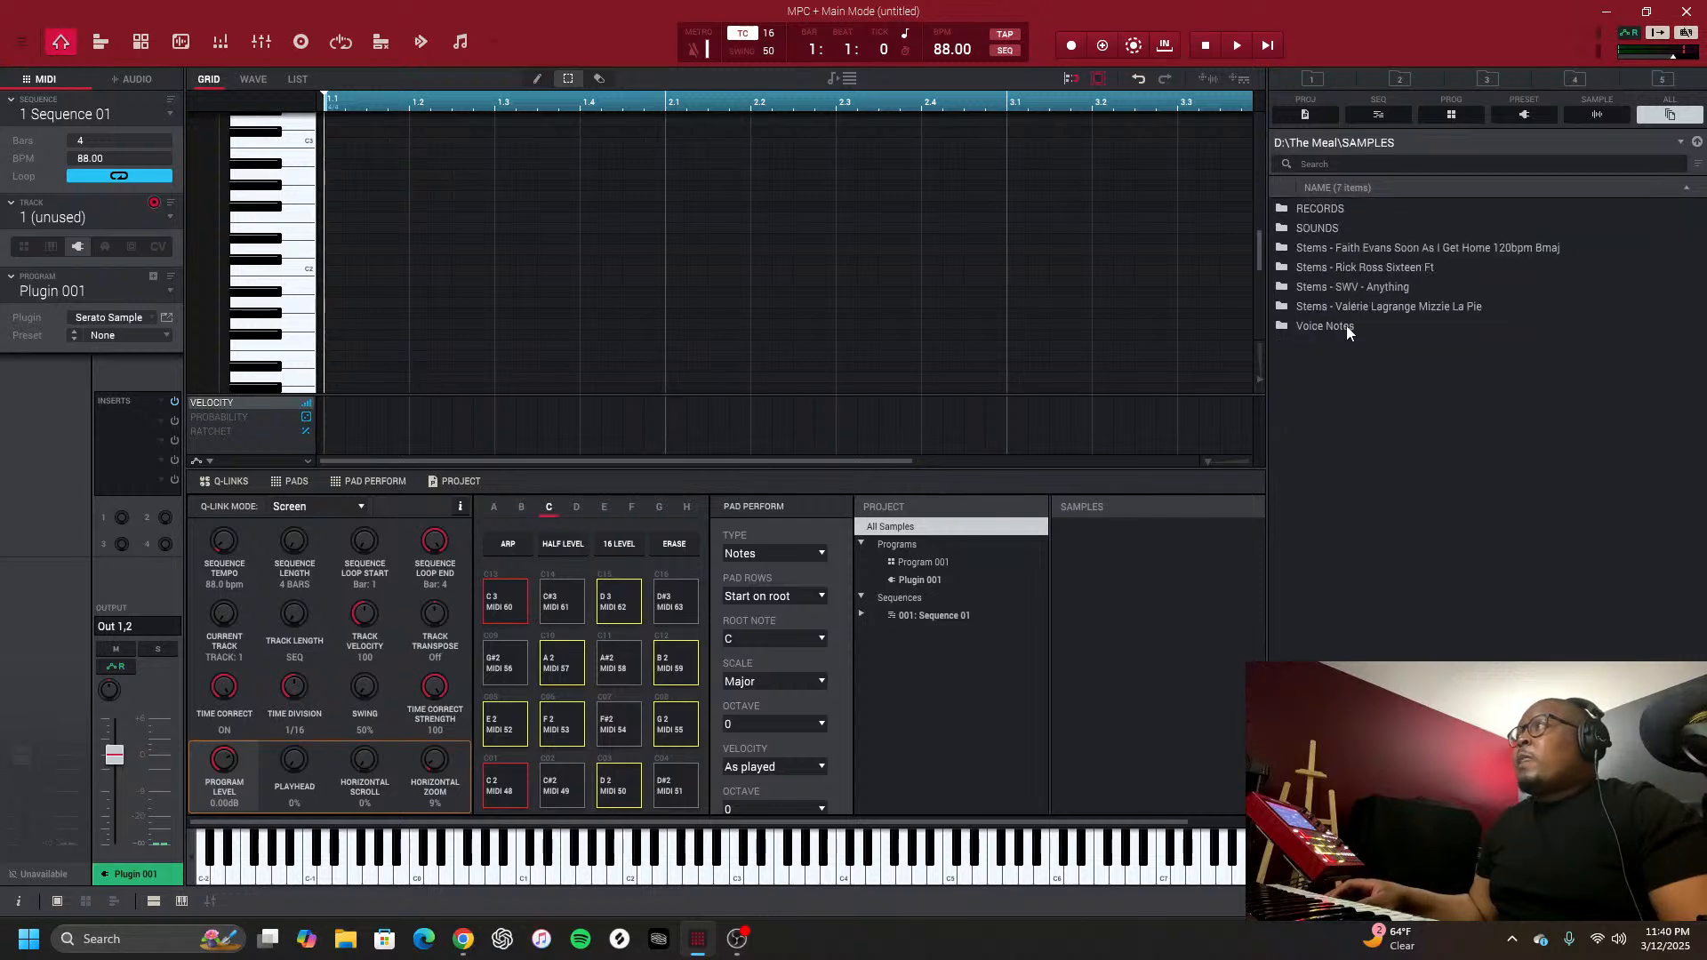
double_click(1330, 208)
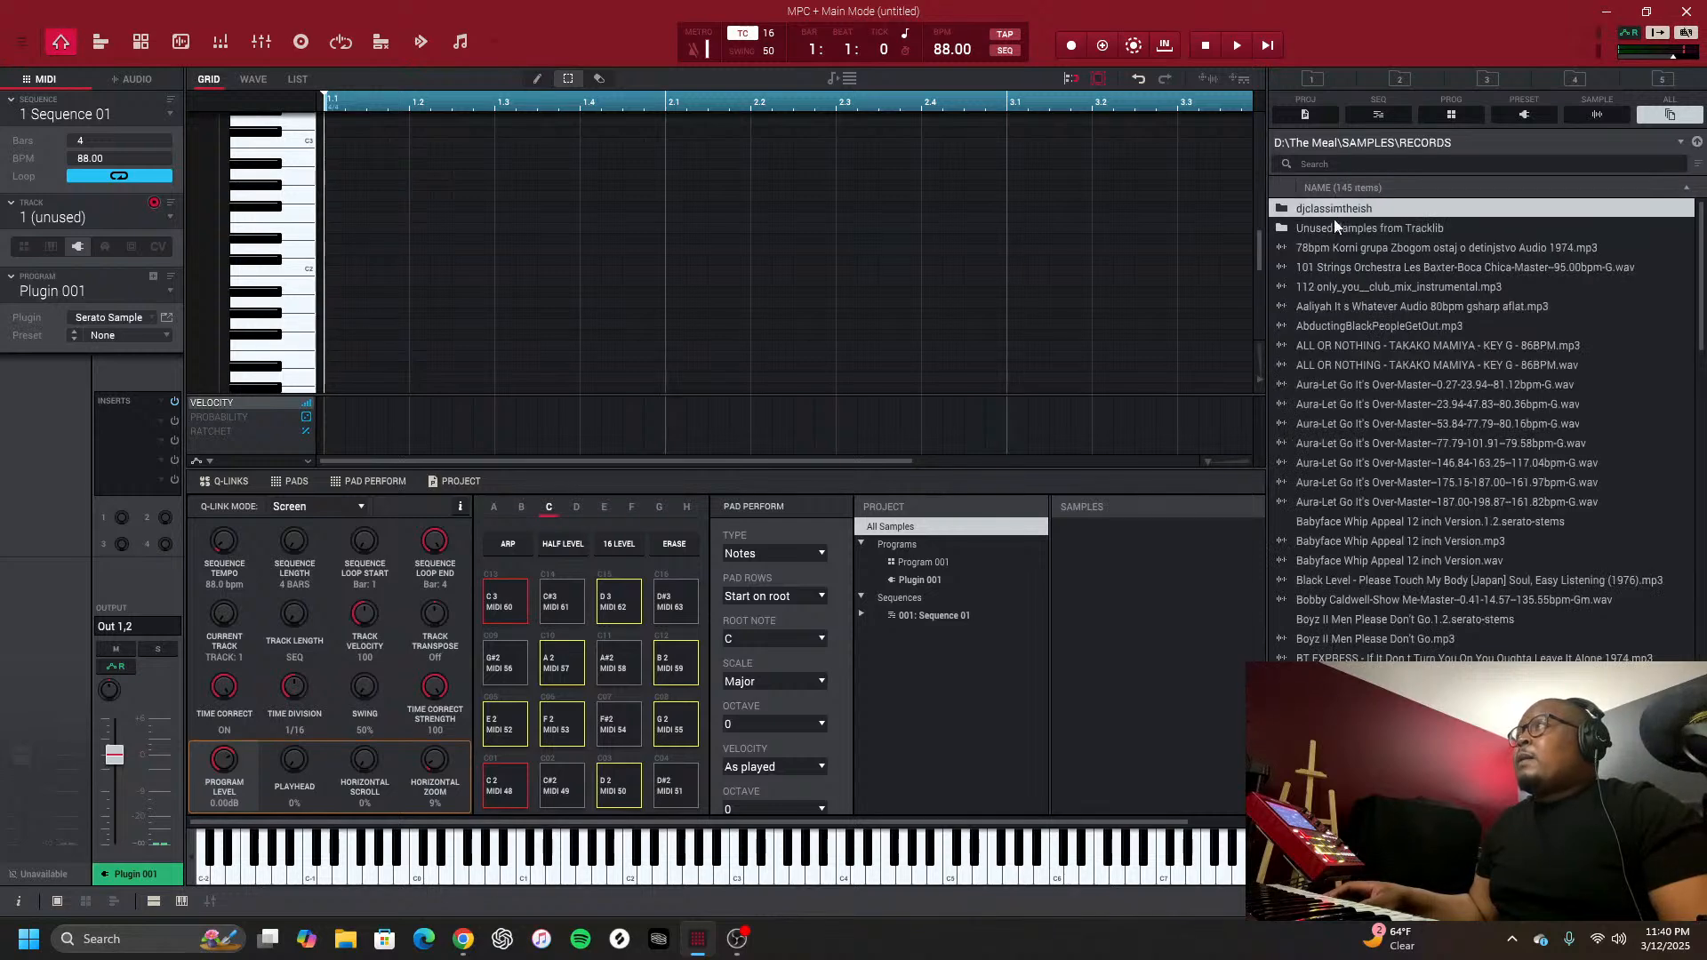
double_click(1333, 227)
Audition the AOA-Deep secrets Synth and Vocals, AOA-hrtbreak Master and Aura-Winds of Love Master samples
scroll(1335, 382, down, 5)
scroll(1335, 382, up, 5)
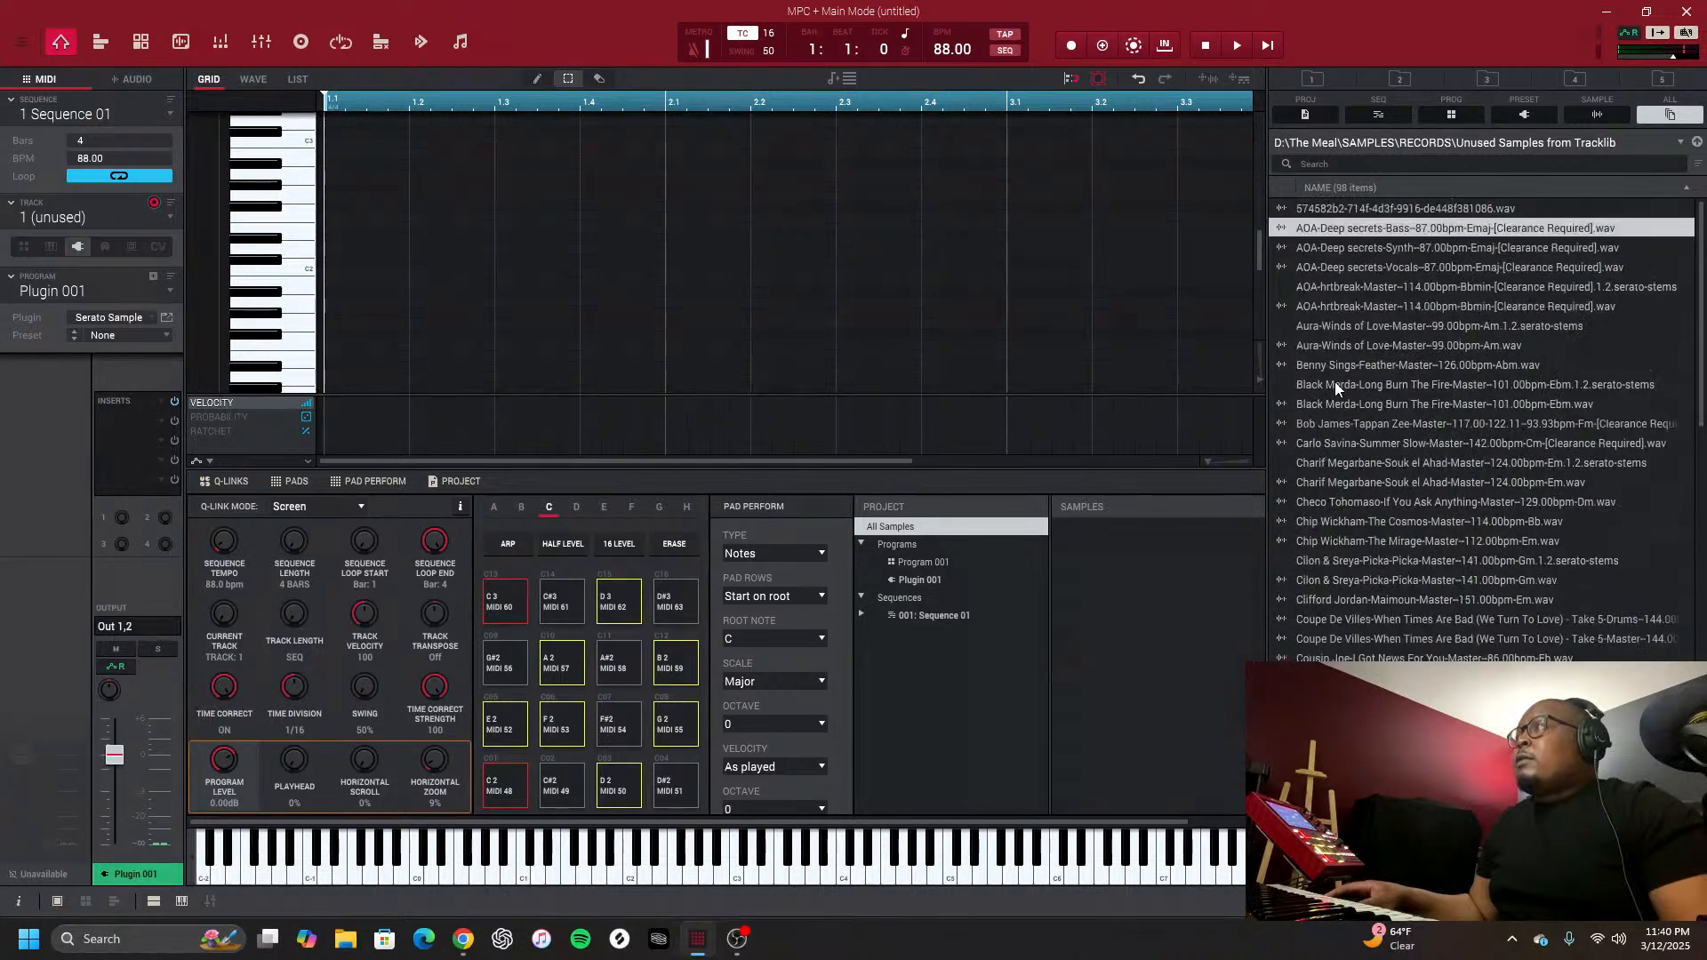
click(1331, 248)
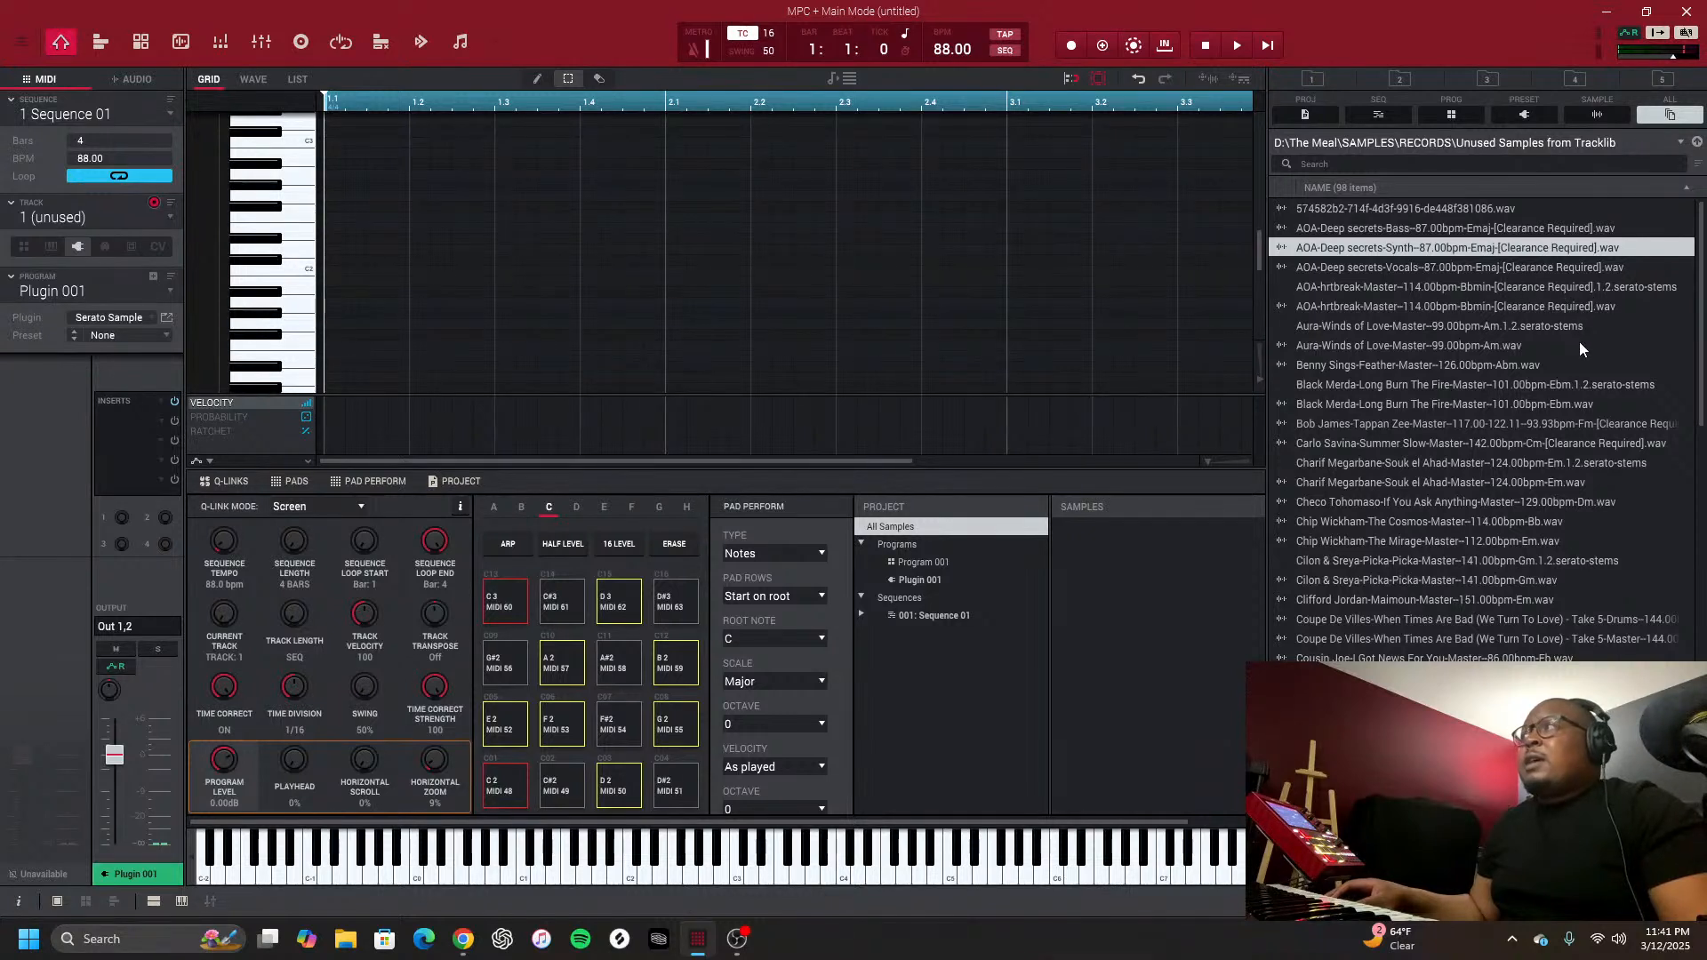
click(1522, 269)
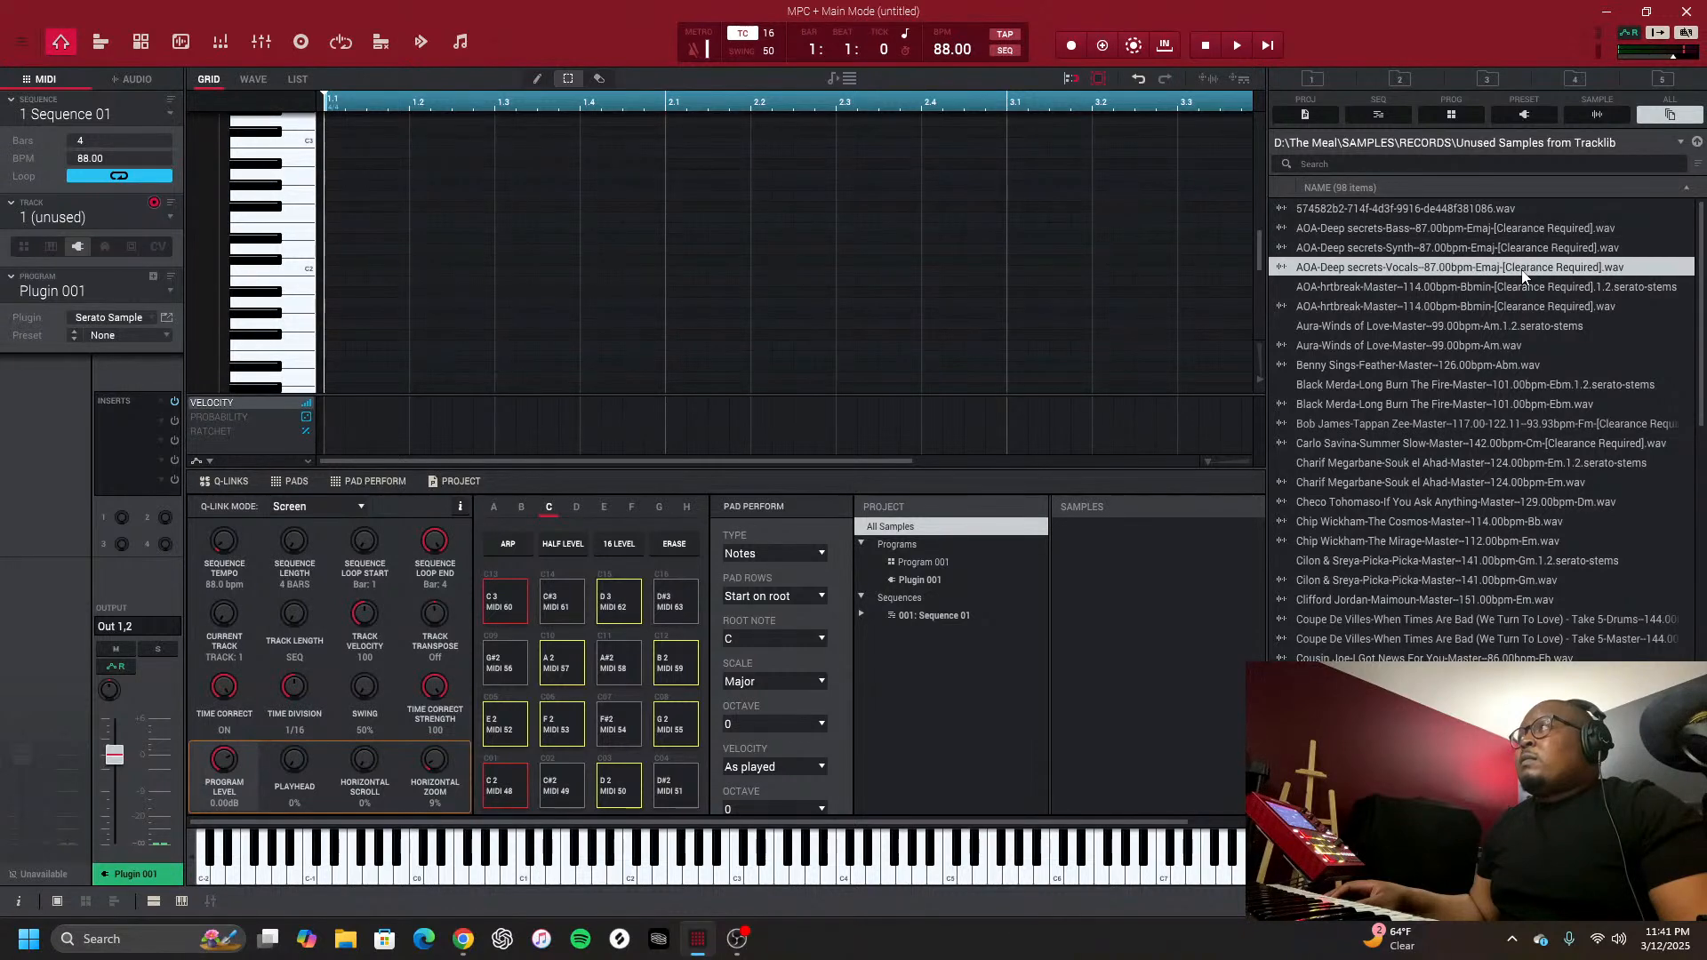
click(1413, 308)
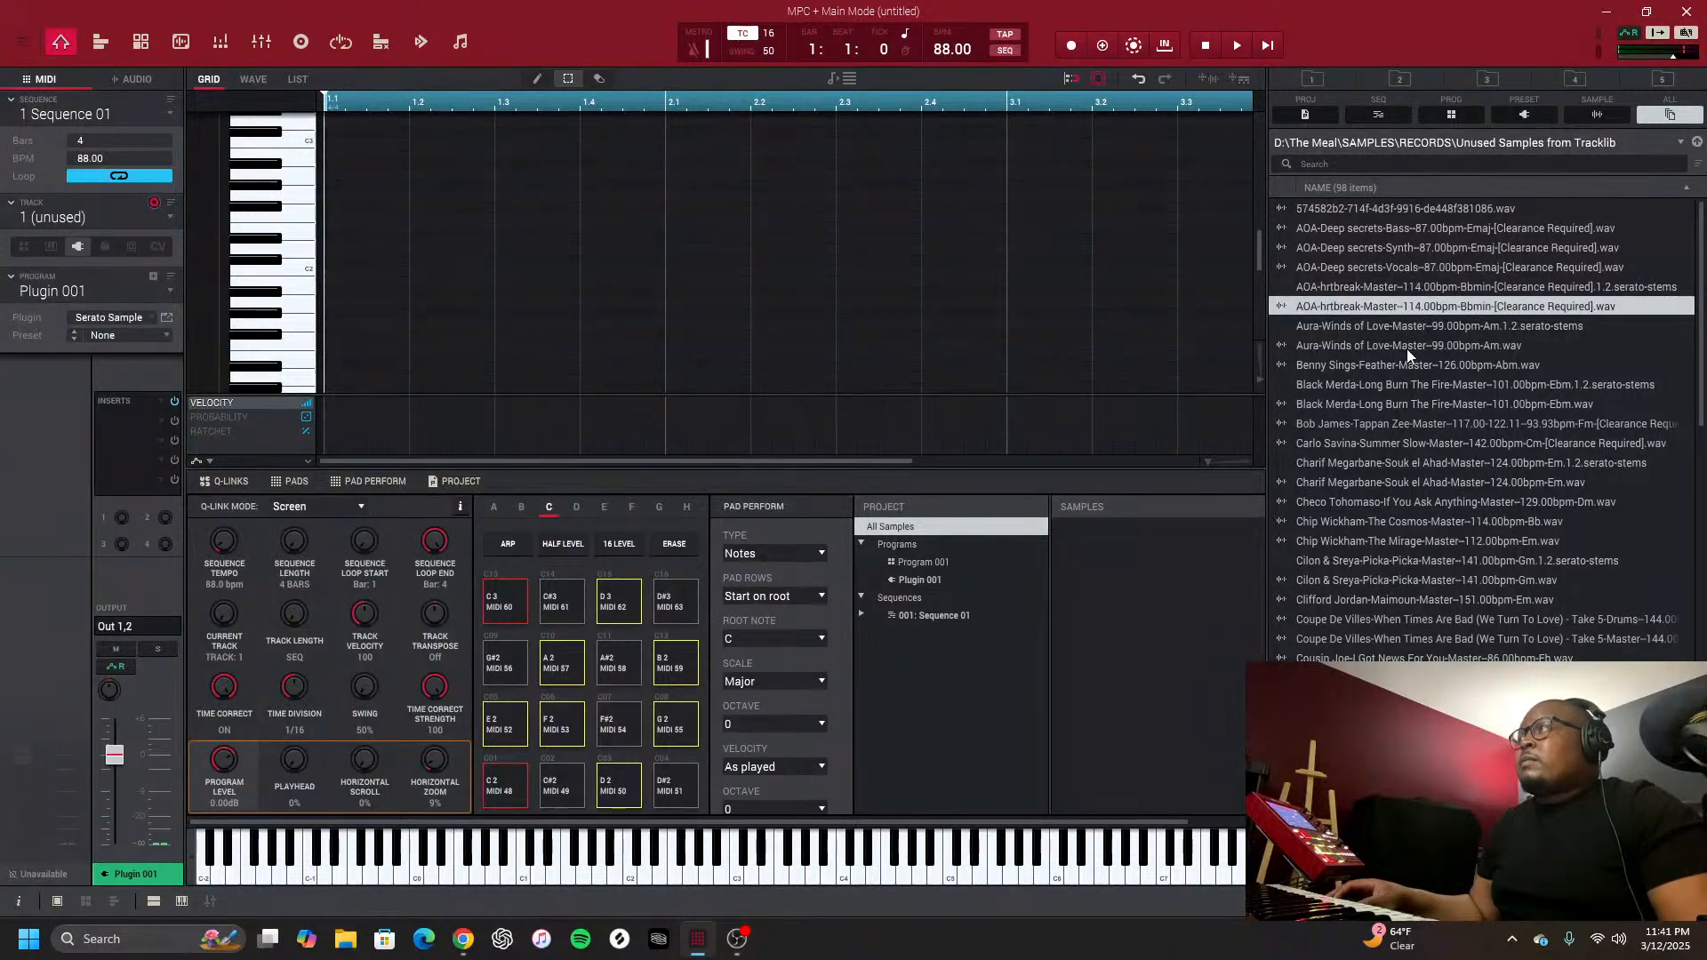
click(1406, 347)
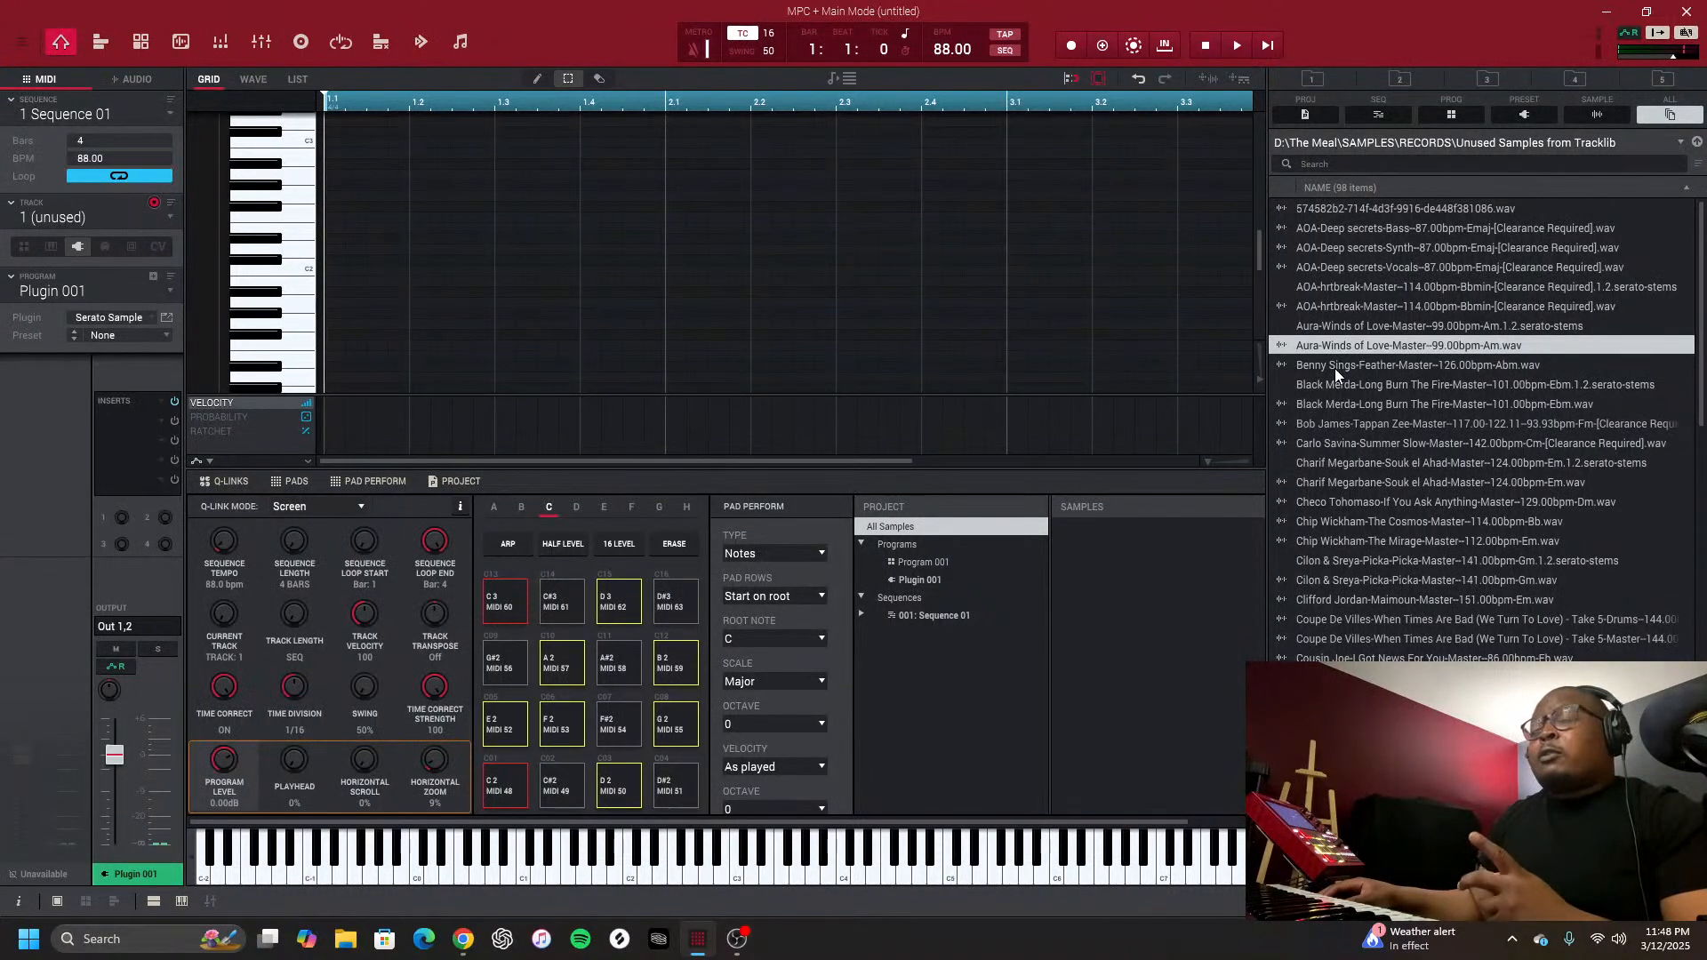
Switch to OBS to check the livestream's chat and status, and return to the MPC software
click(737, 939)
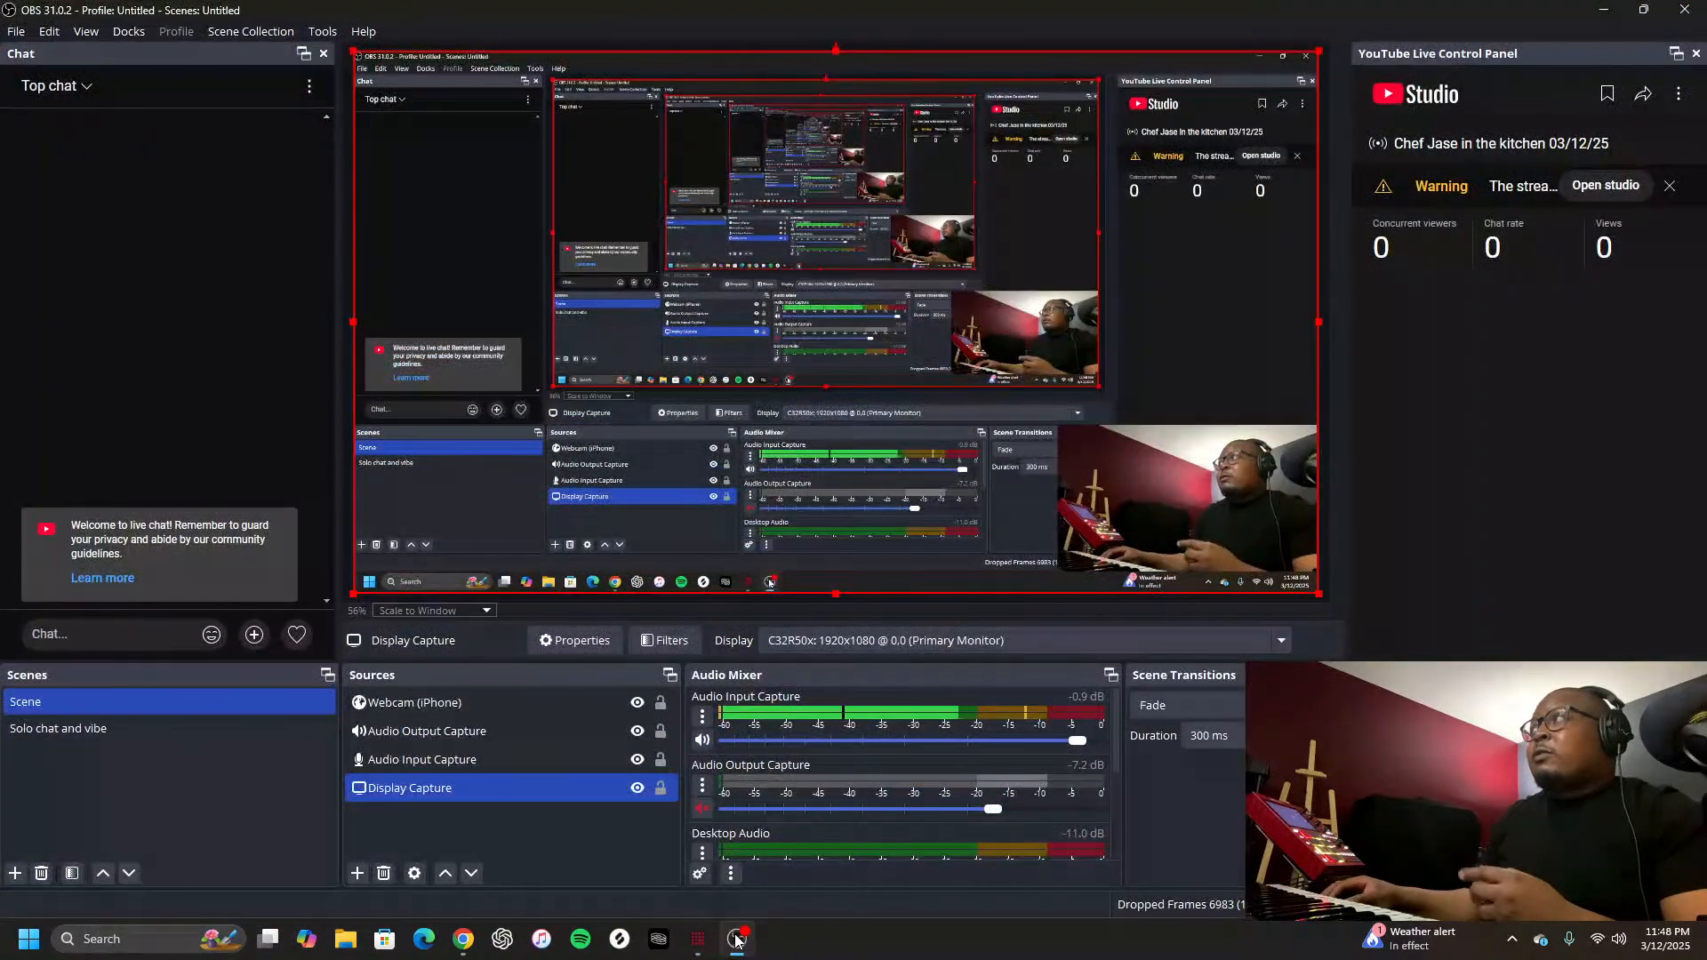
click(737, 939)
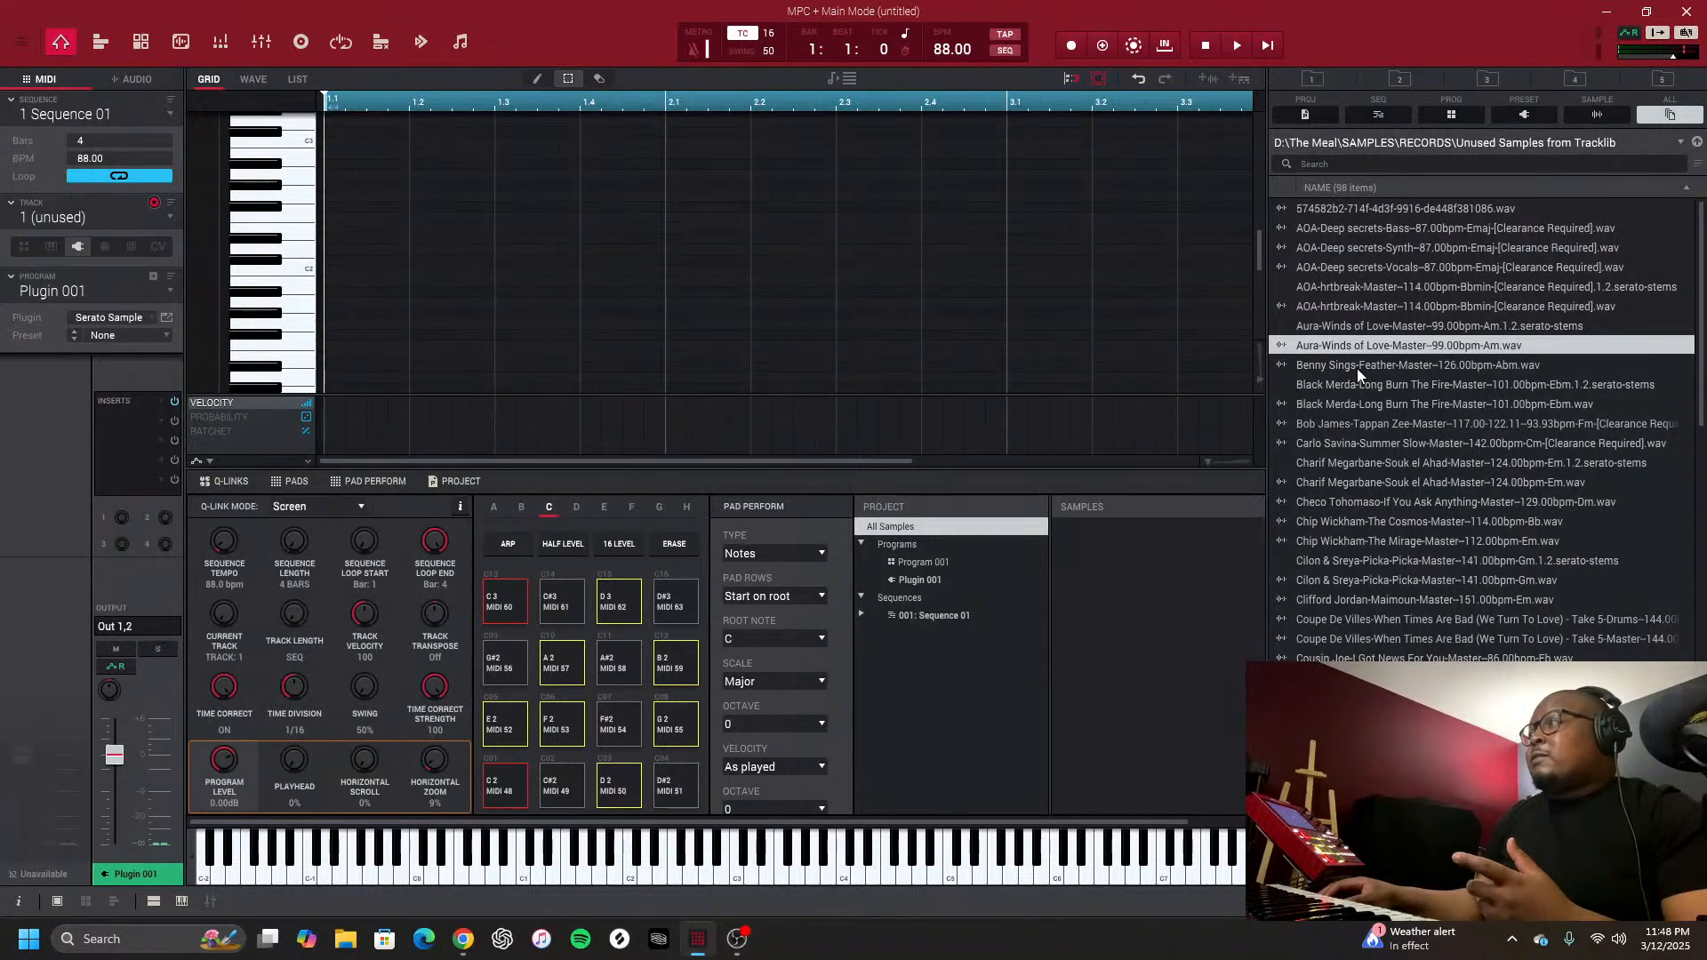
Audition the WAV samples from Benny Sings-Feather through Checo Tohomaso-If You Ask Anything, and go back to Charif Megarbane-Souk el Ahad
click(1356, 368)
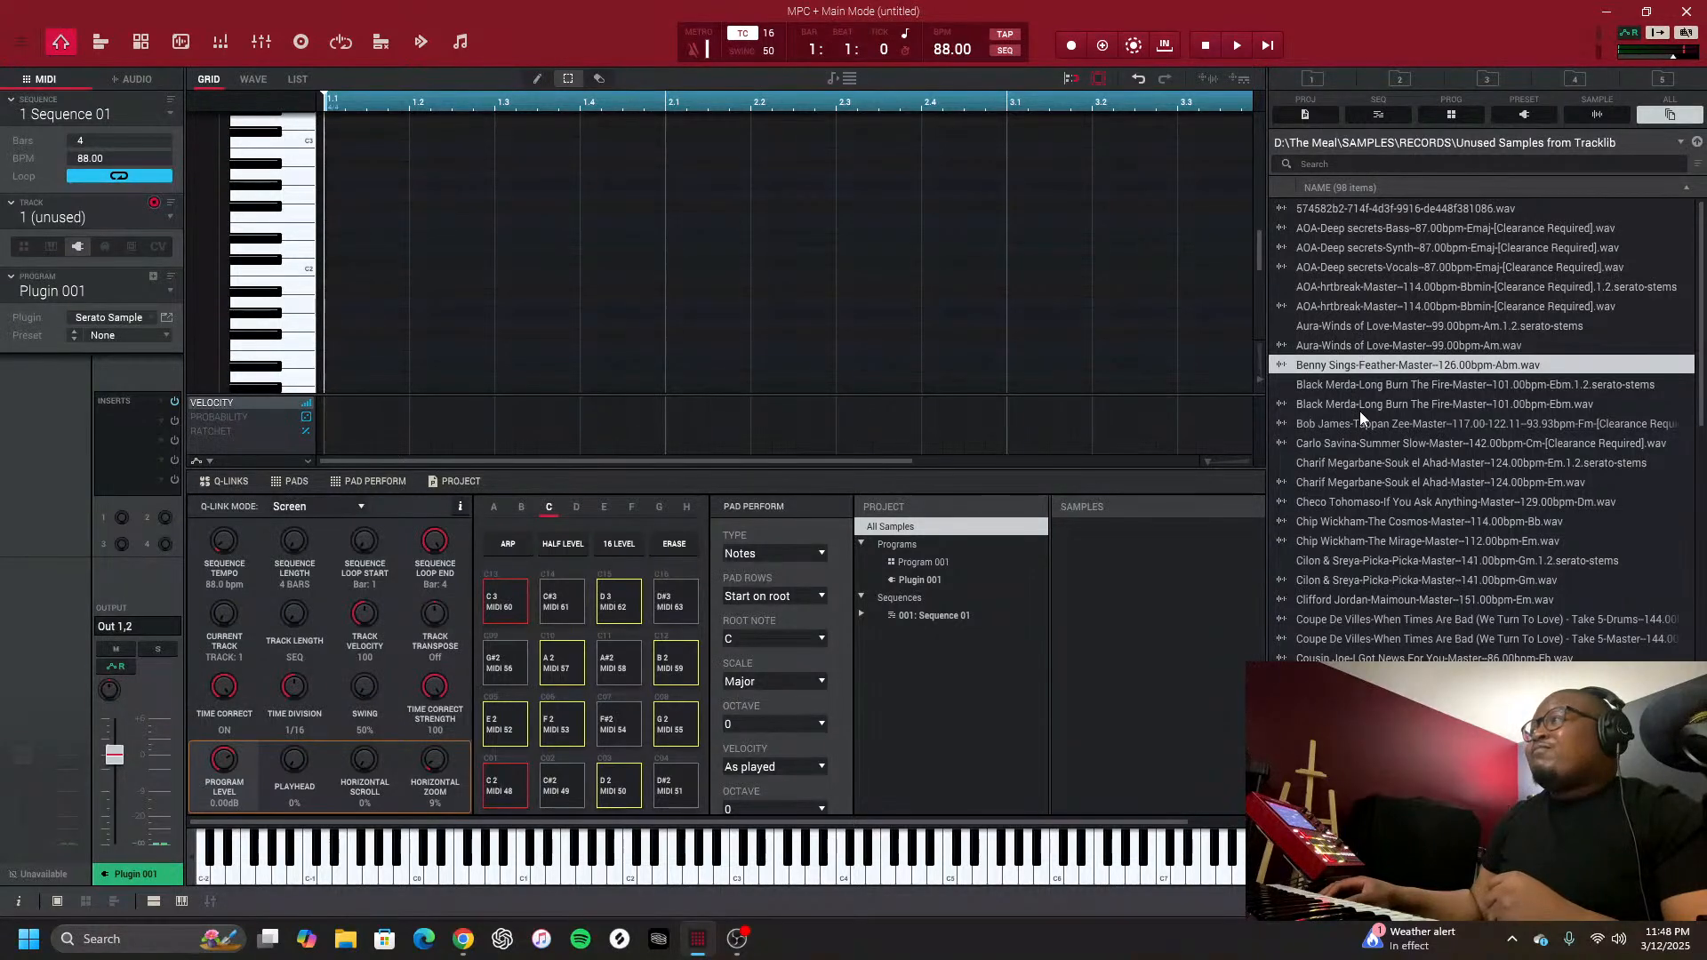
click(1358, 411)
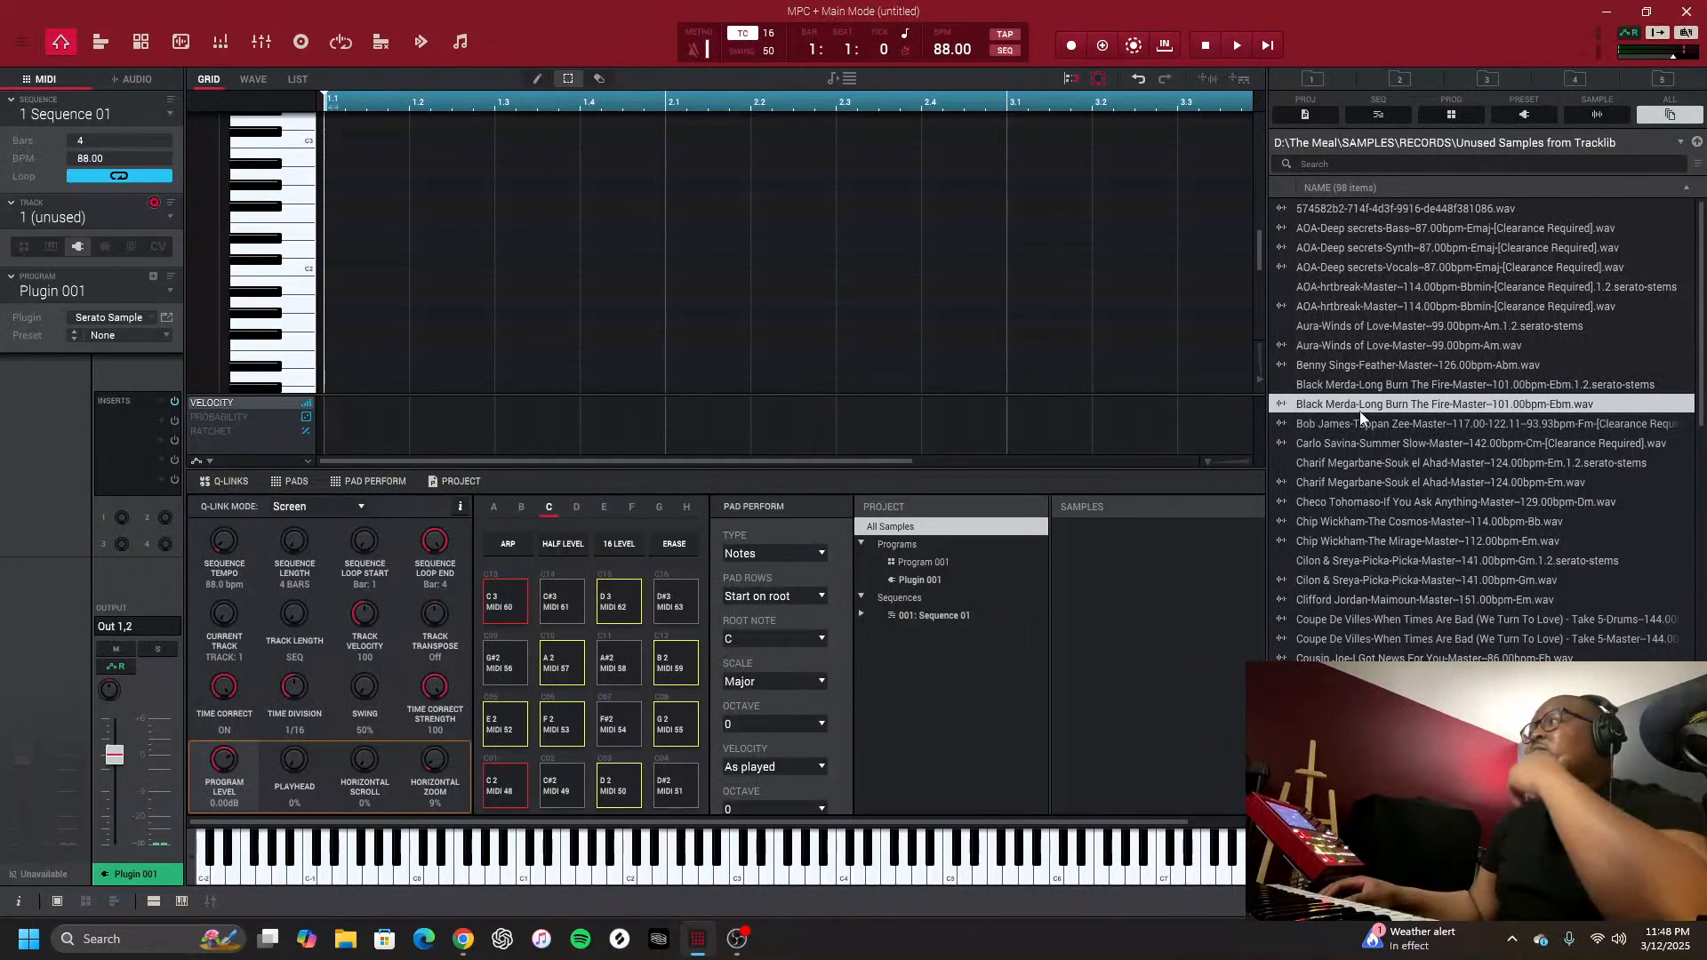
click(1366, 424)
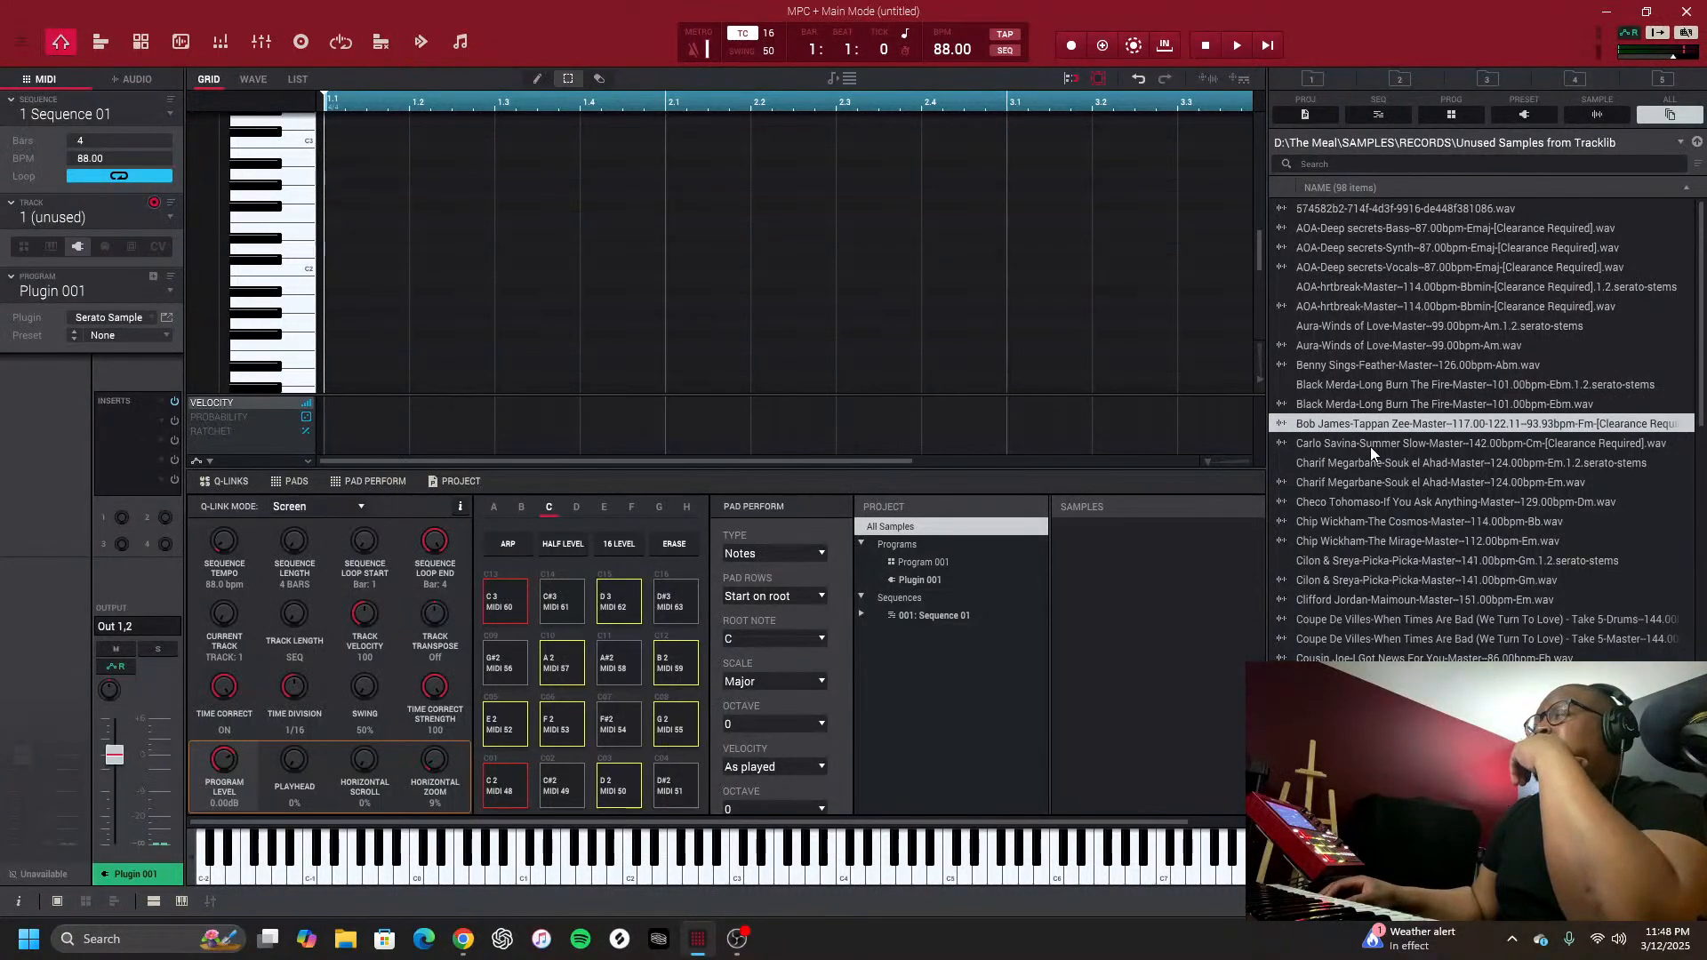
click(1369, 444)
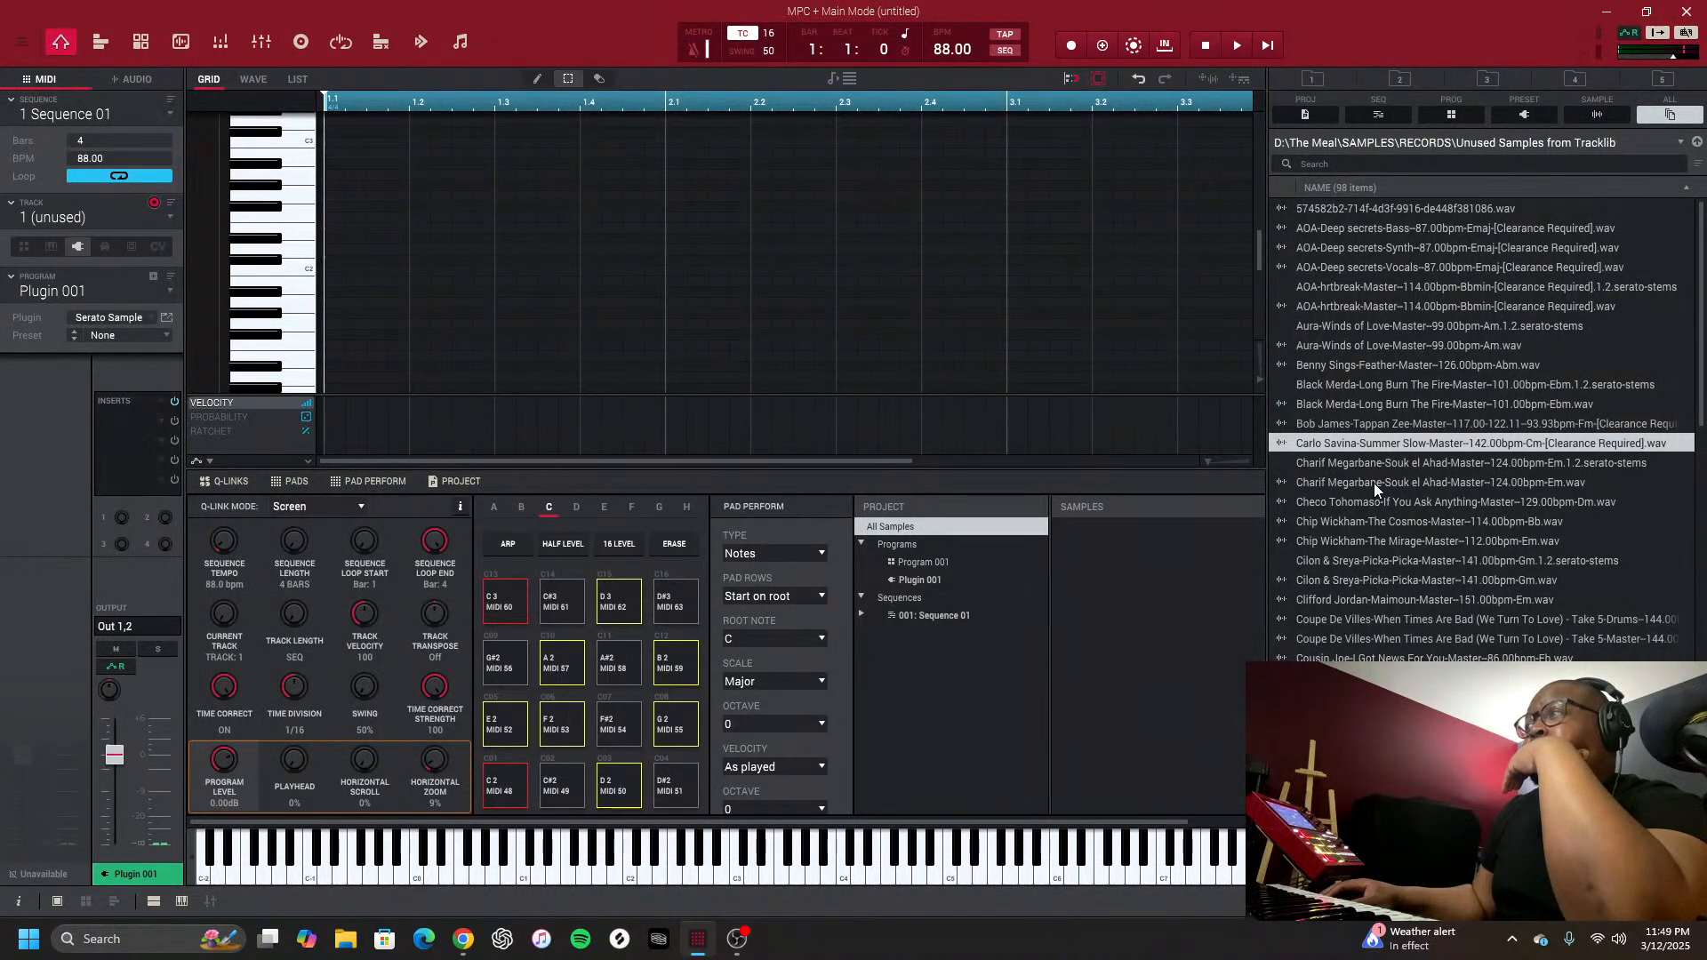
click(1374, 483)
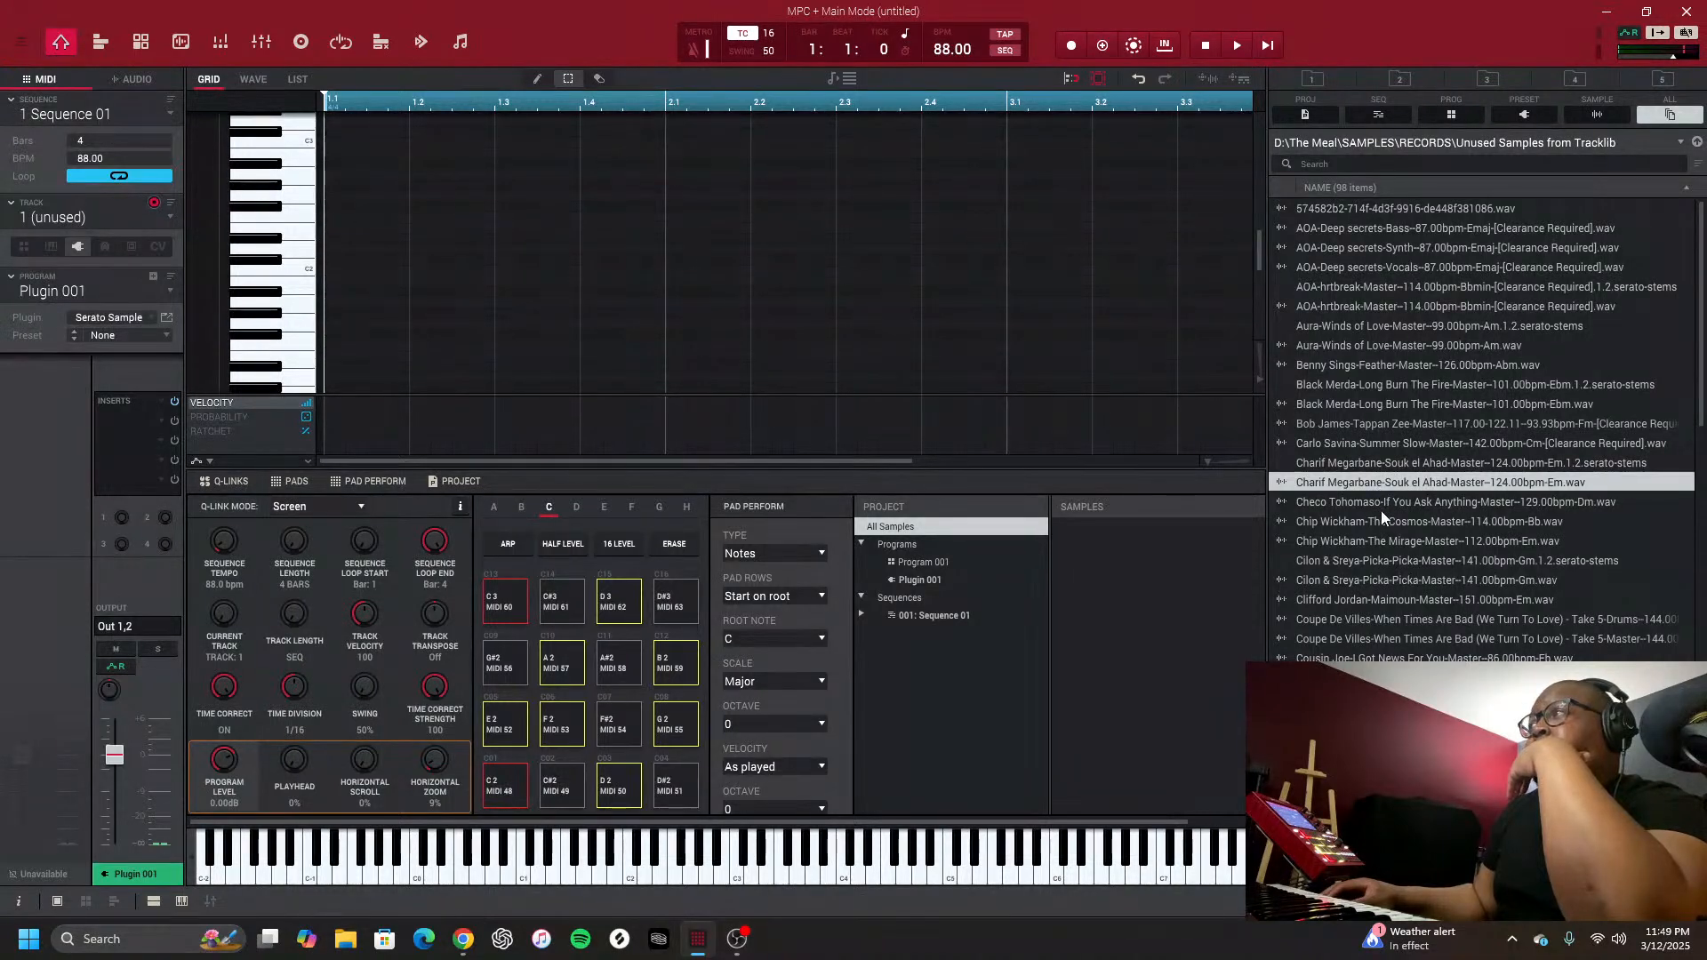
click(1383, 503)
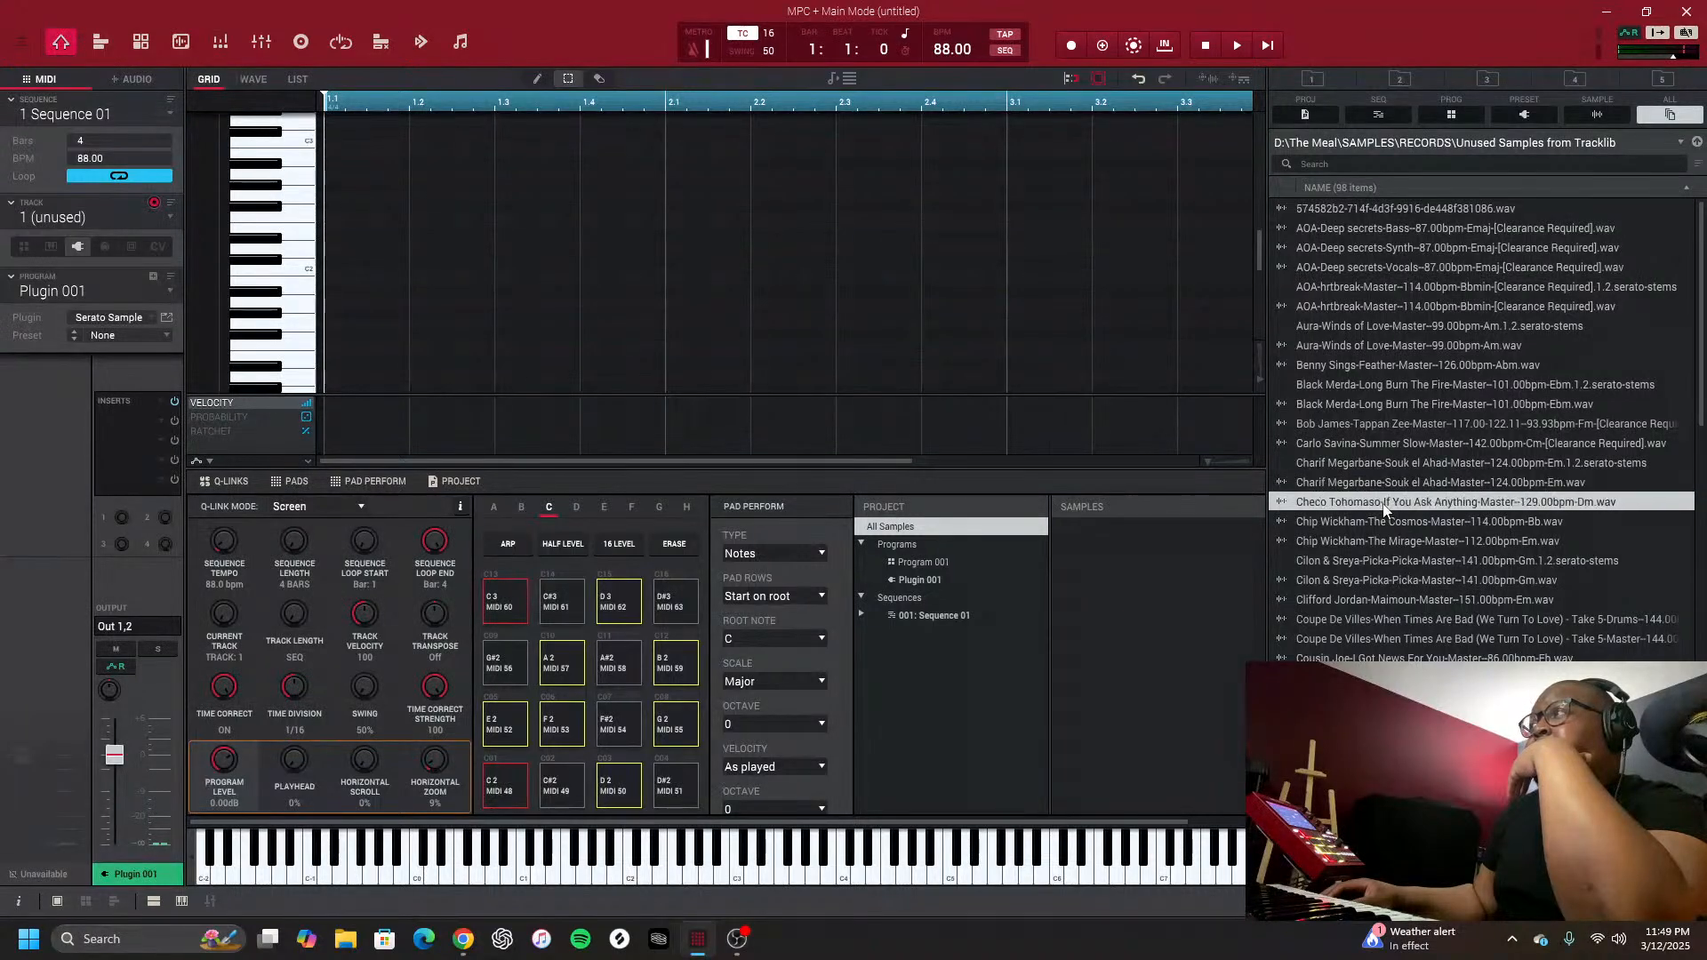
click(1383, 484)
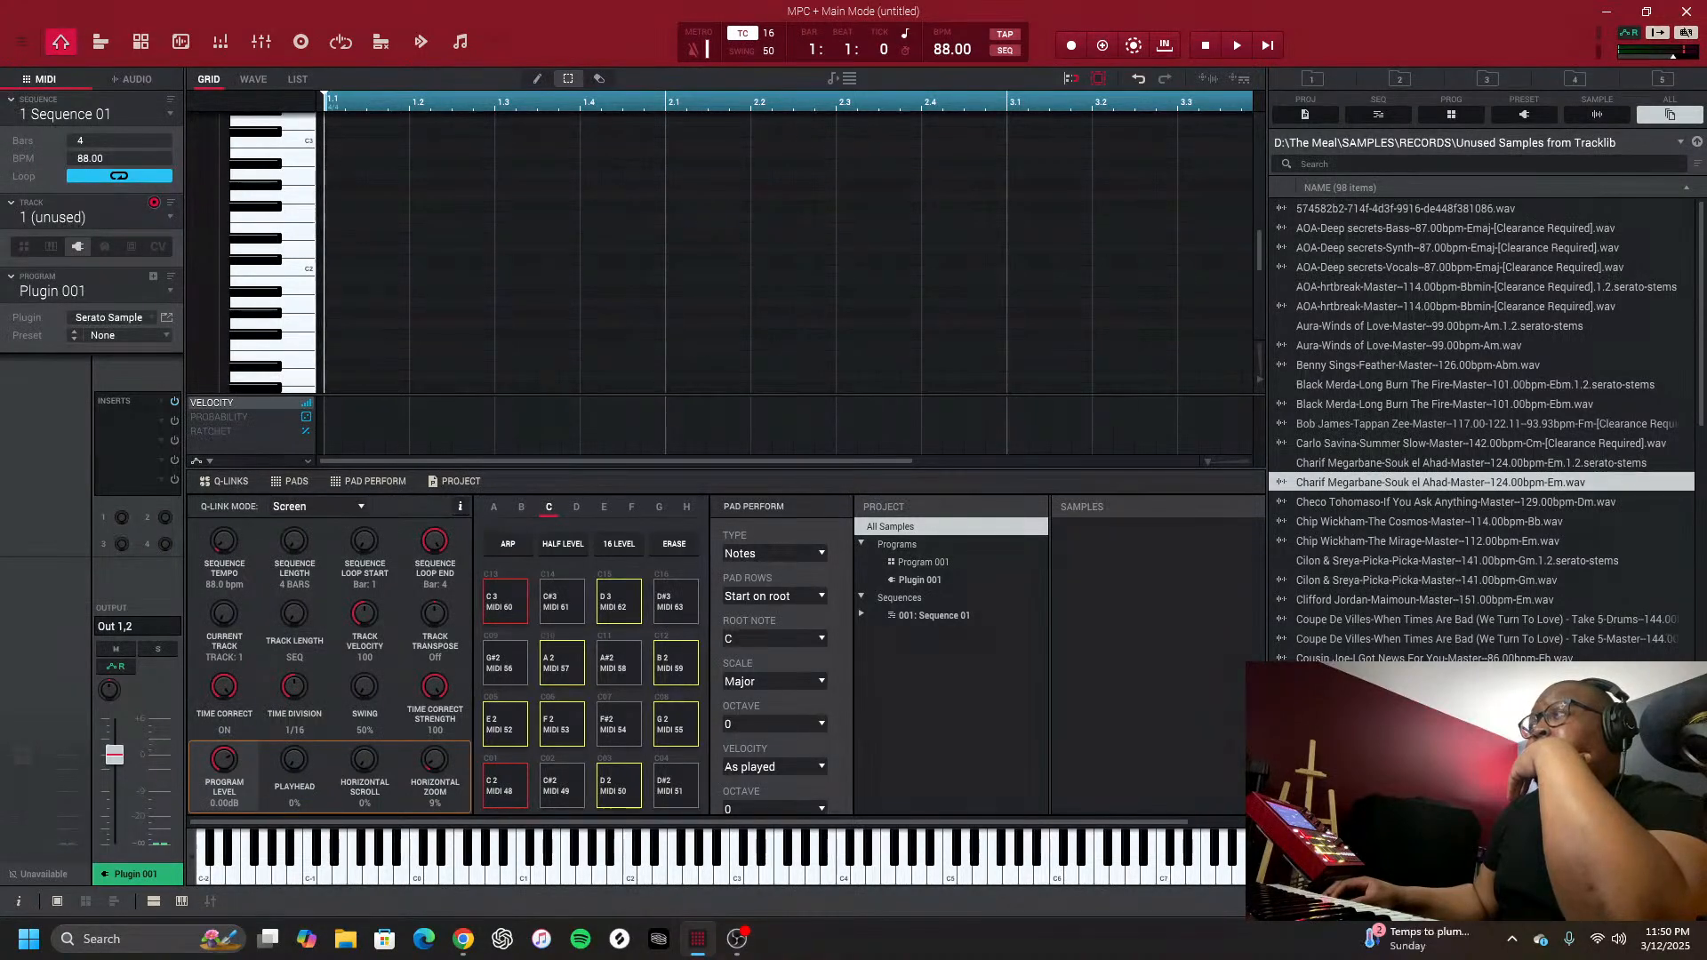
scroll(1156, 355, down, 1)
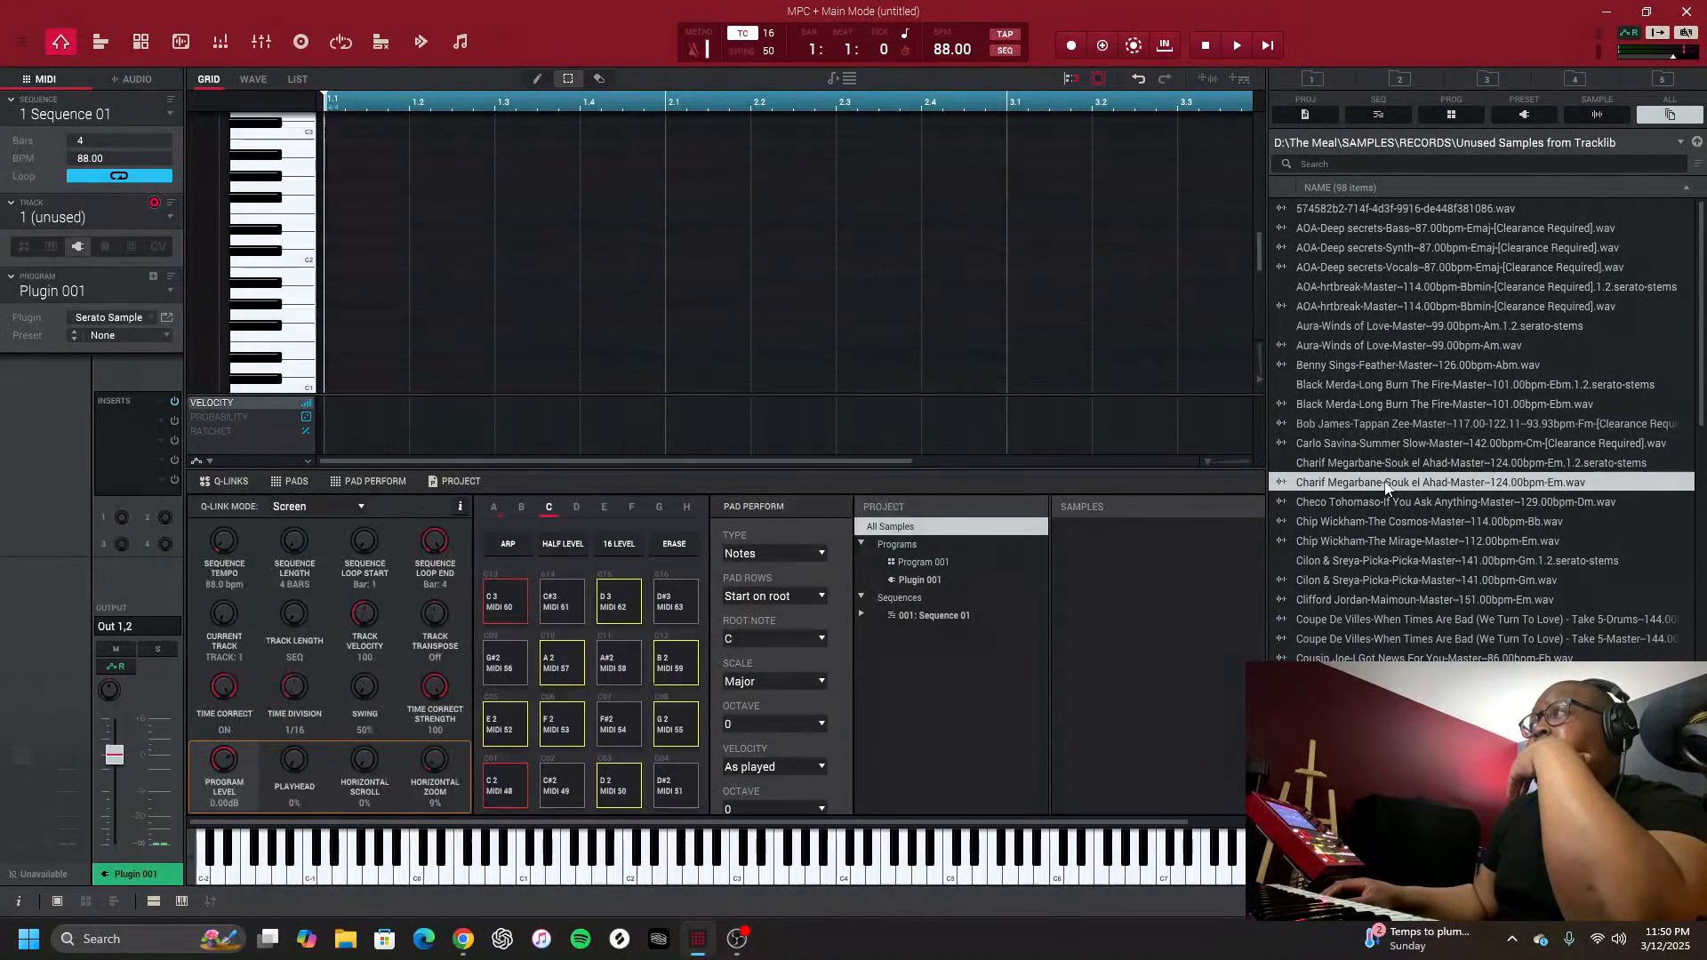
scroll(1041, 573, right, 2)
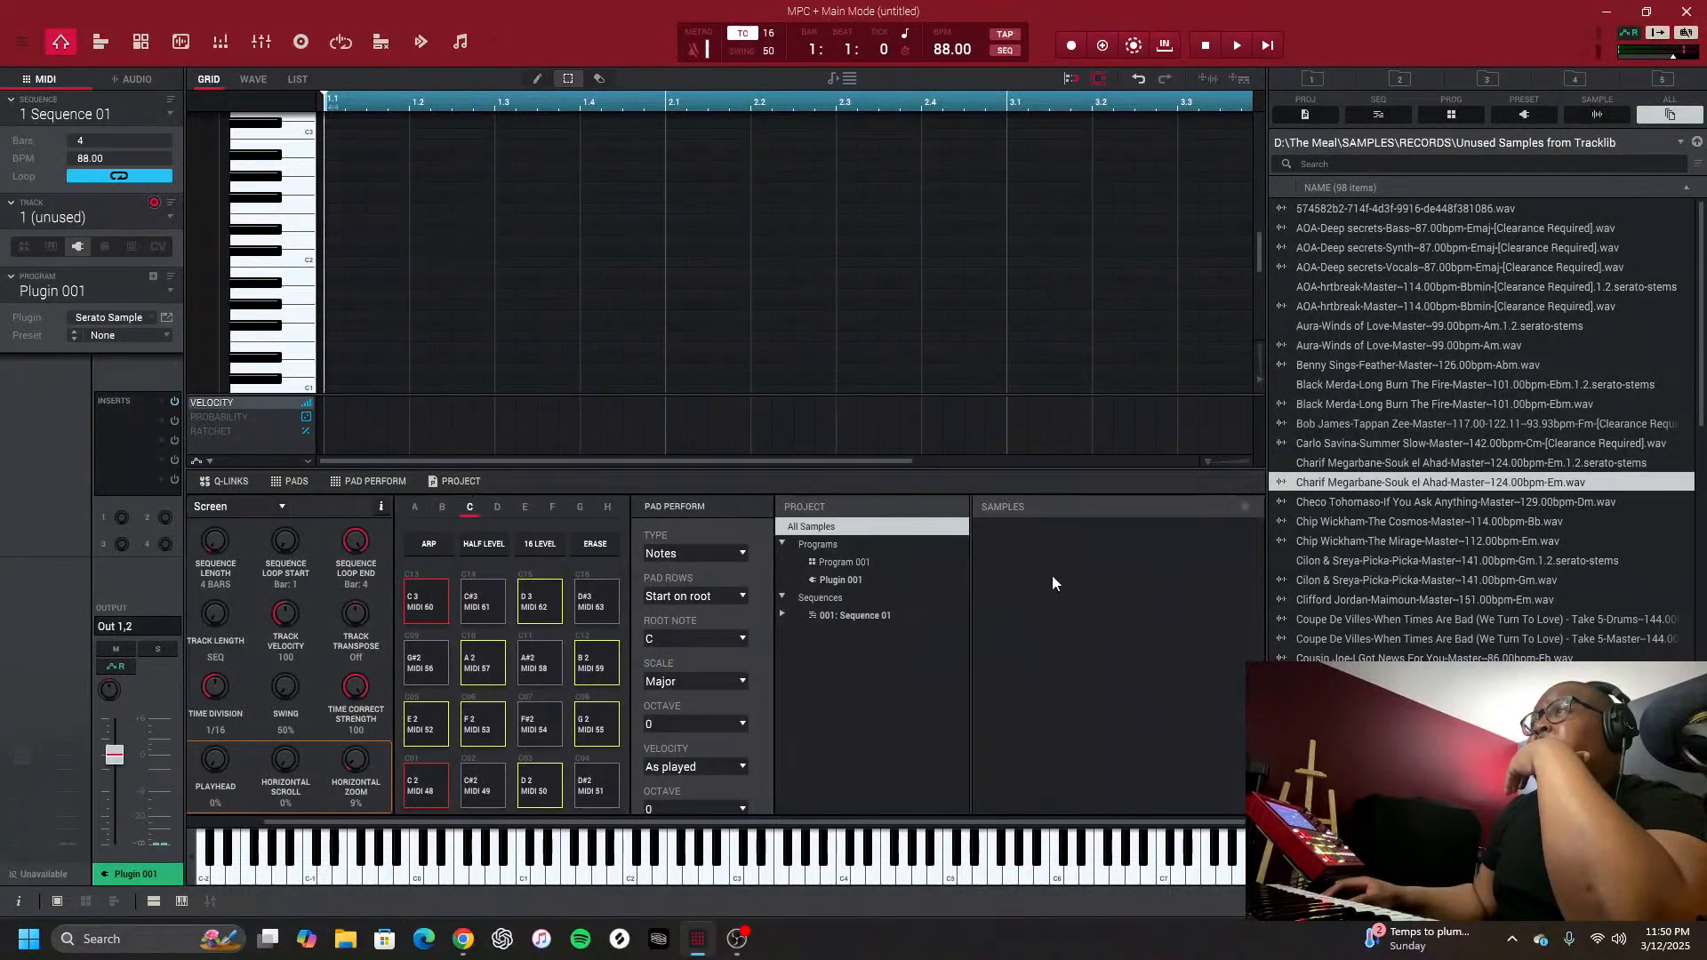
scroll(1052, 583, left, 2)
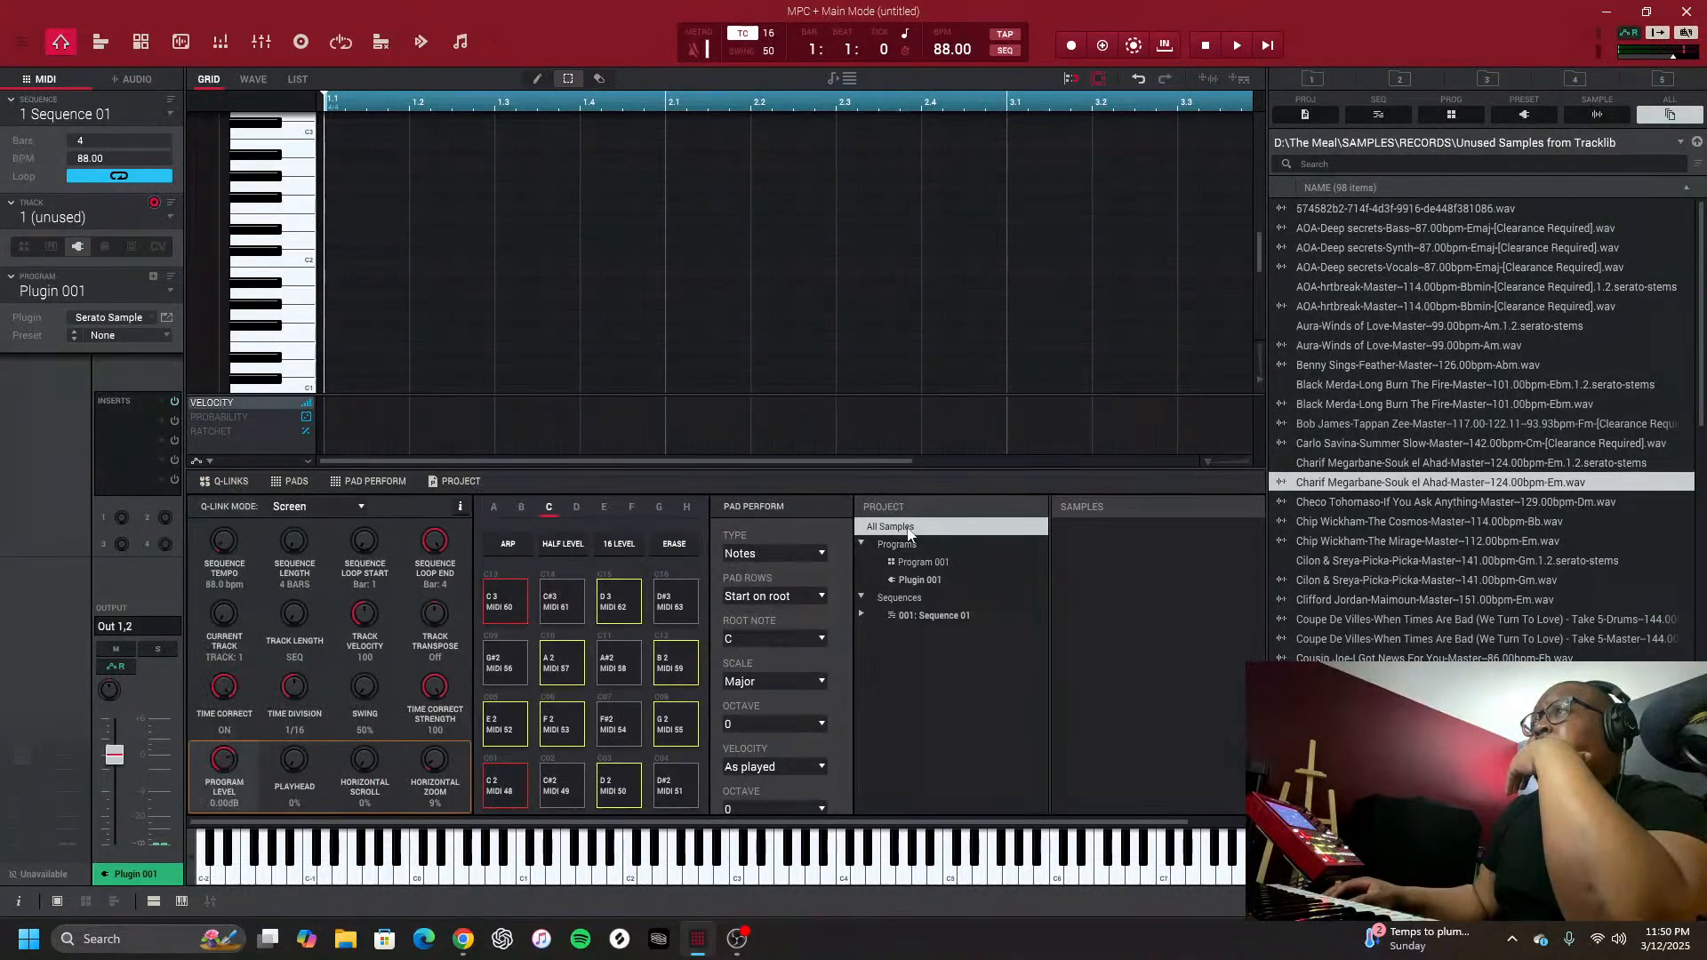
scroll(1186, 542, right, 2)
scroll(1185, 542, left, 2)
scroll(1186, 542, right, 2)
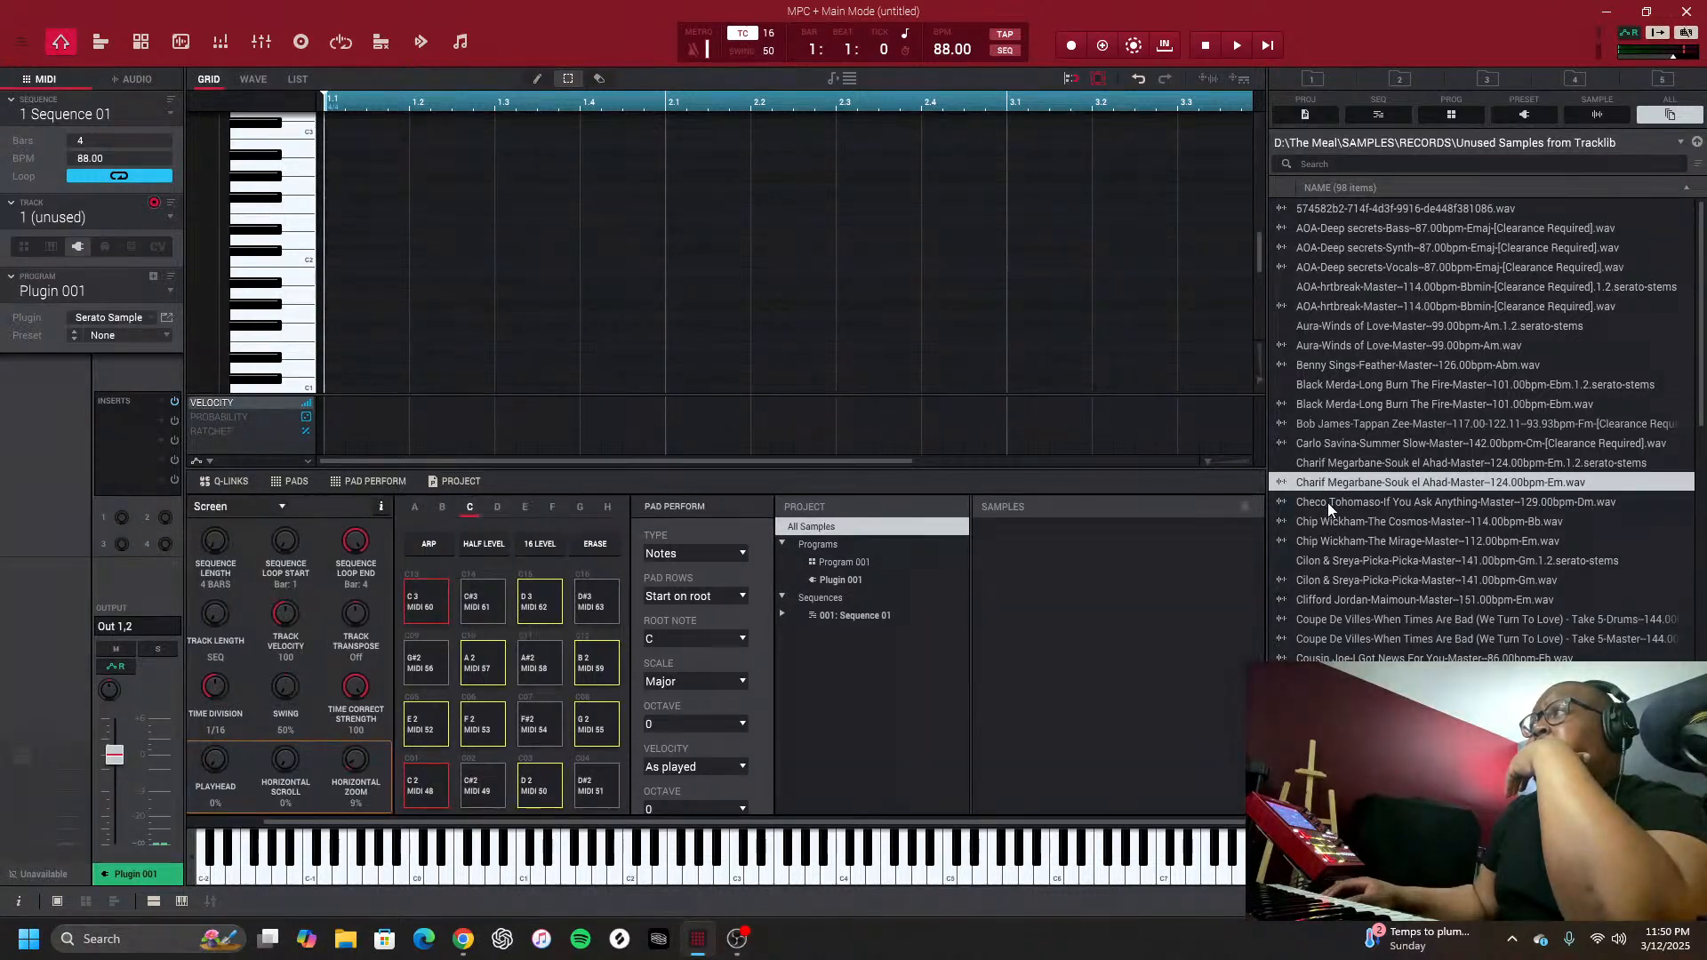
Audition Checo Tohomaso-If You Ask Anything again and start a new empty project without saving the untitled one
click(1326, 503)
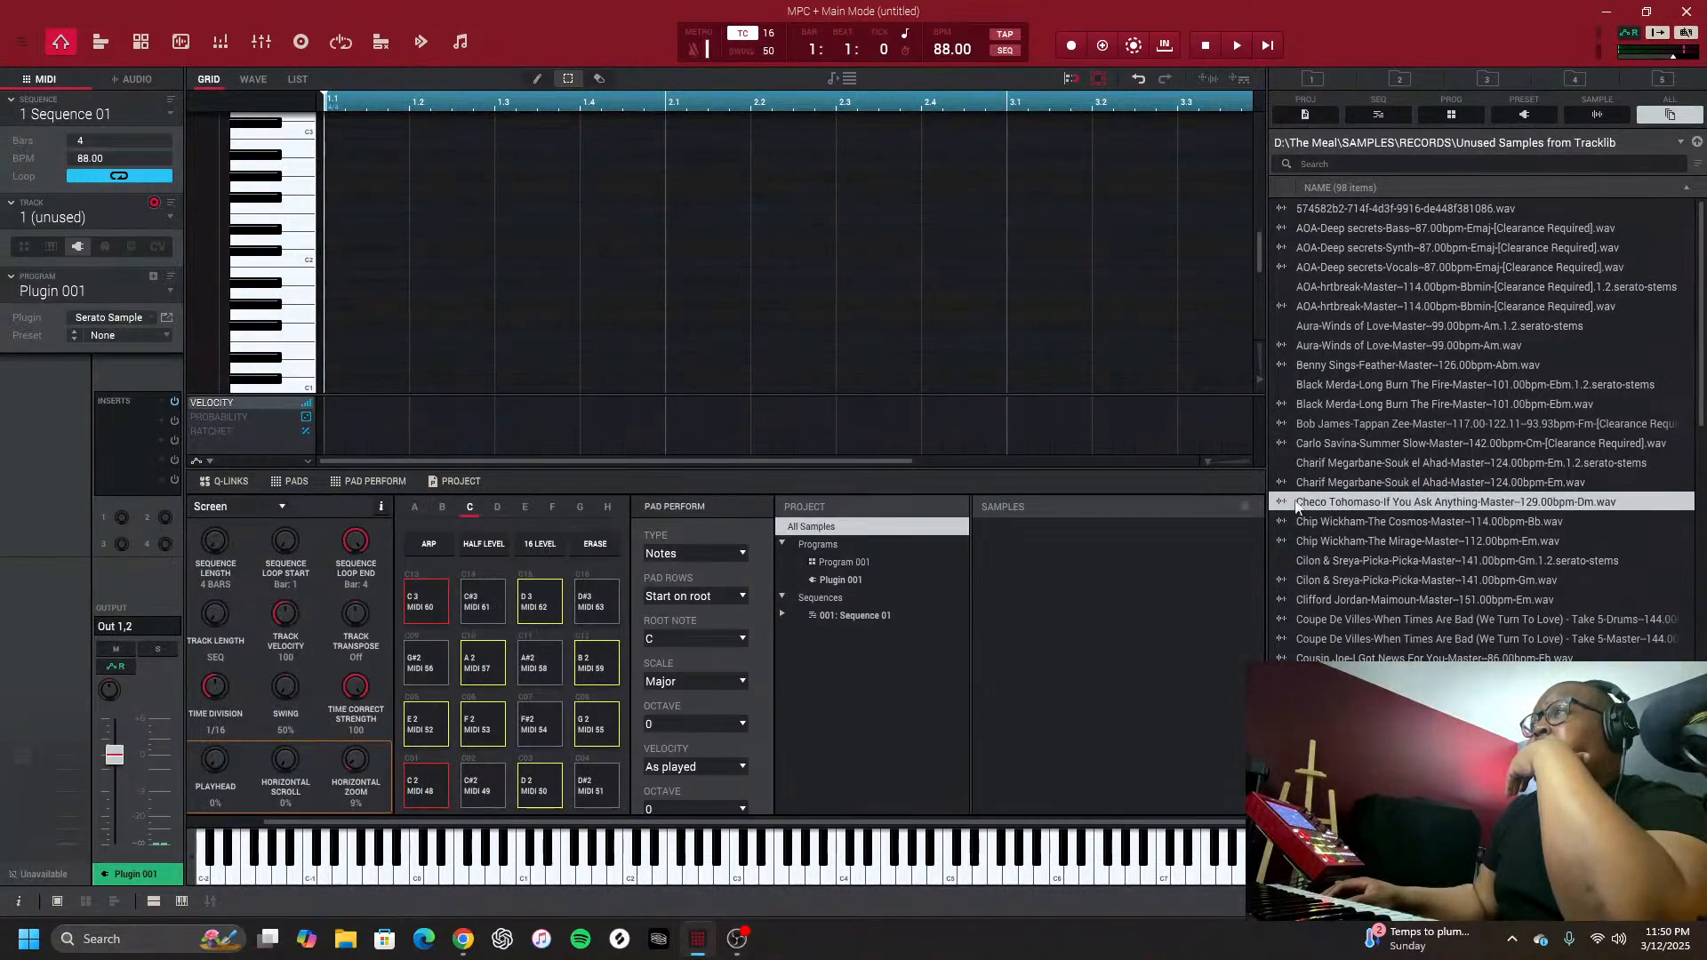
click(25, 48)
mouse_move(31, 78)
click(92, 72)
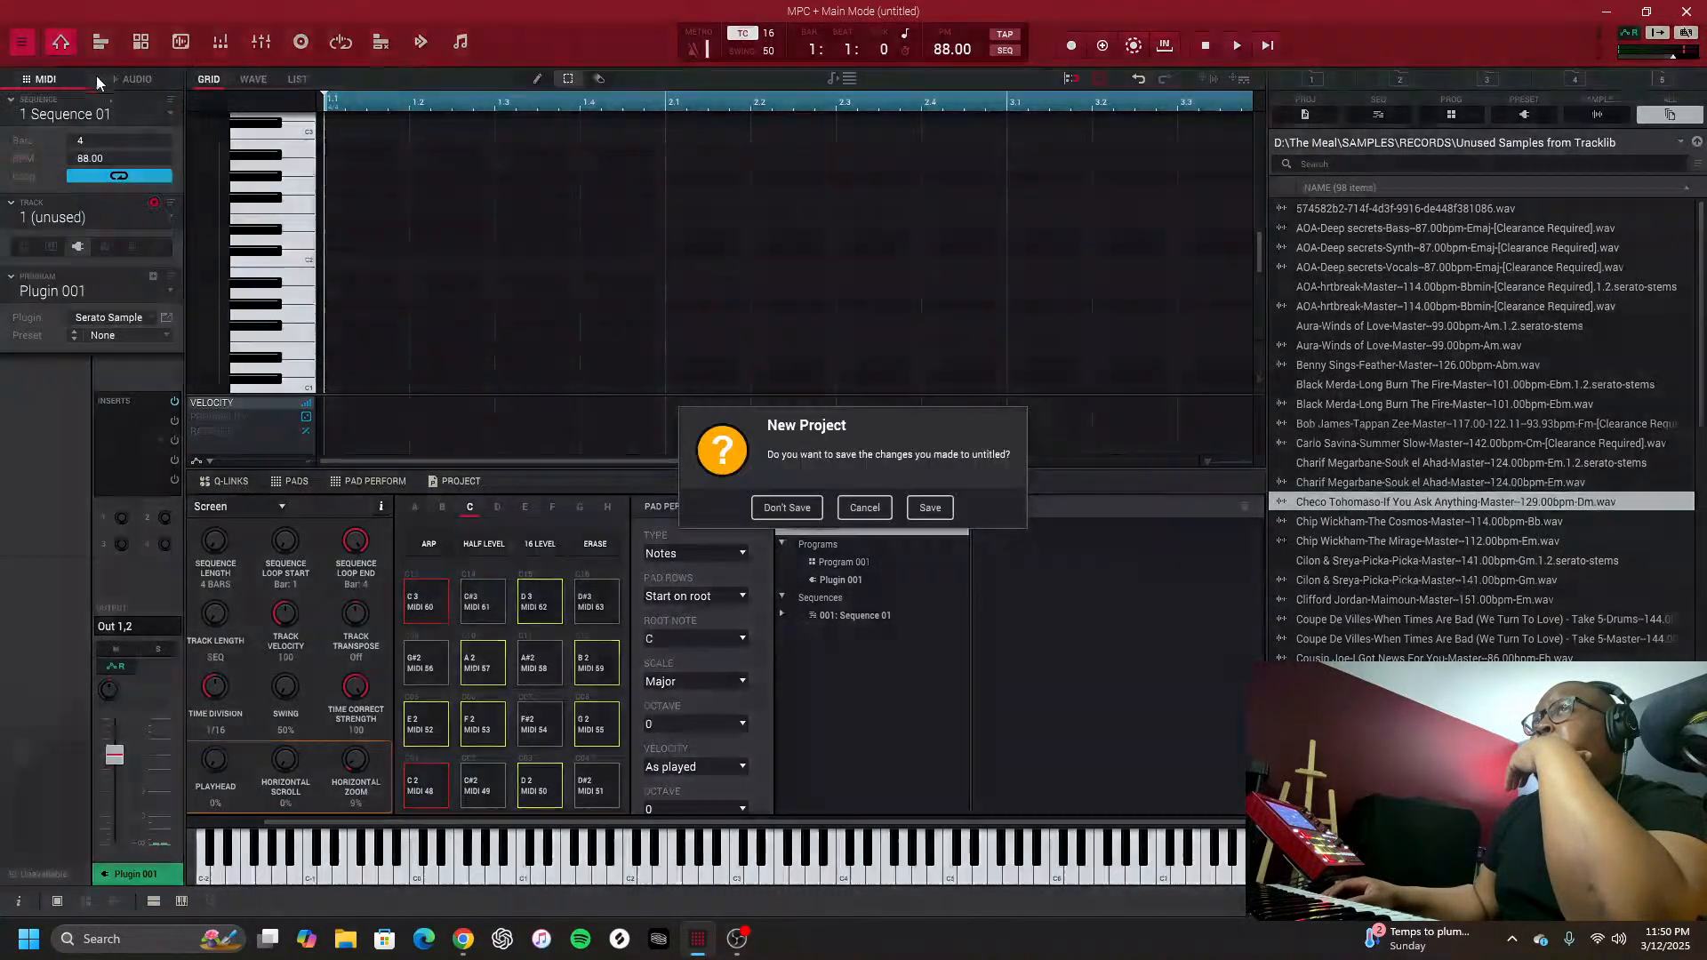
click(770, 516)
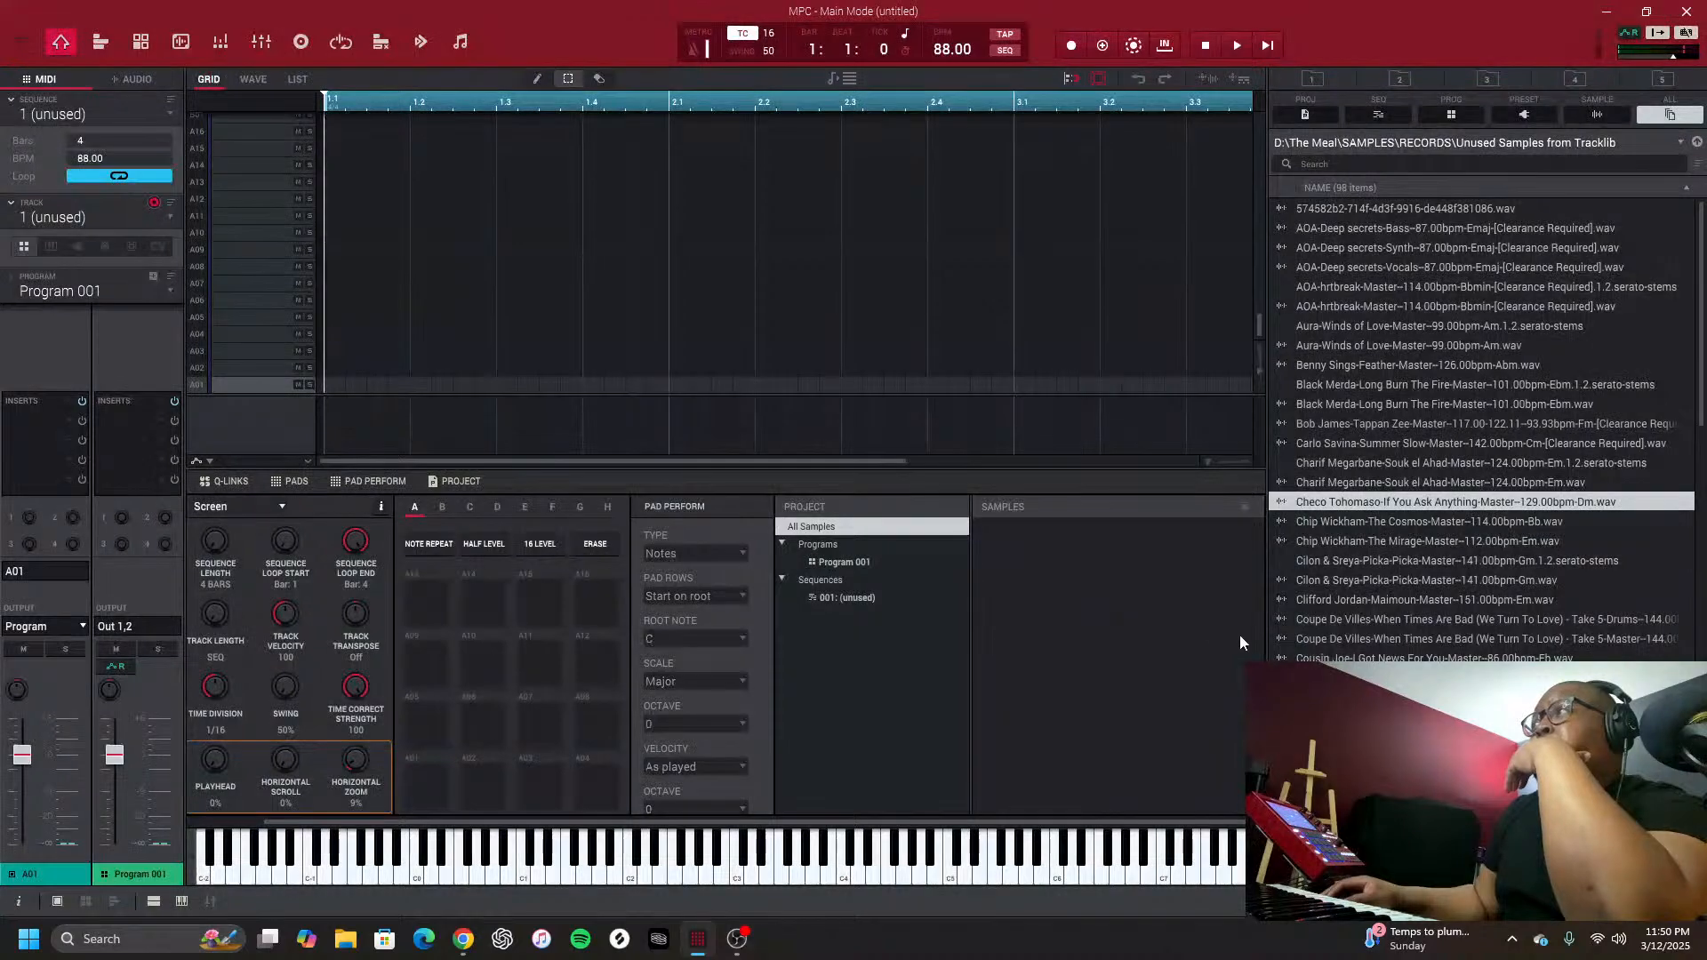
Audition the WAV samples from Checo Tohomaso-If You Ask Anything through Cilon & Sreya-Picka-Picka in the browser
click(1360, 523)
click(1347, 503)
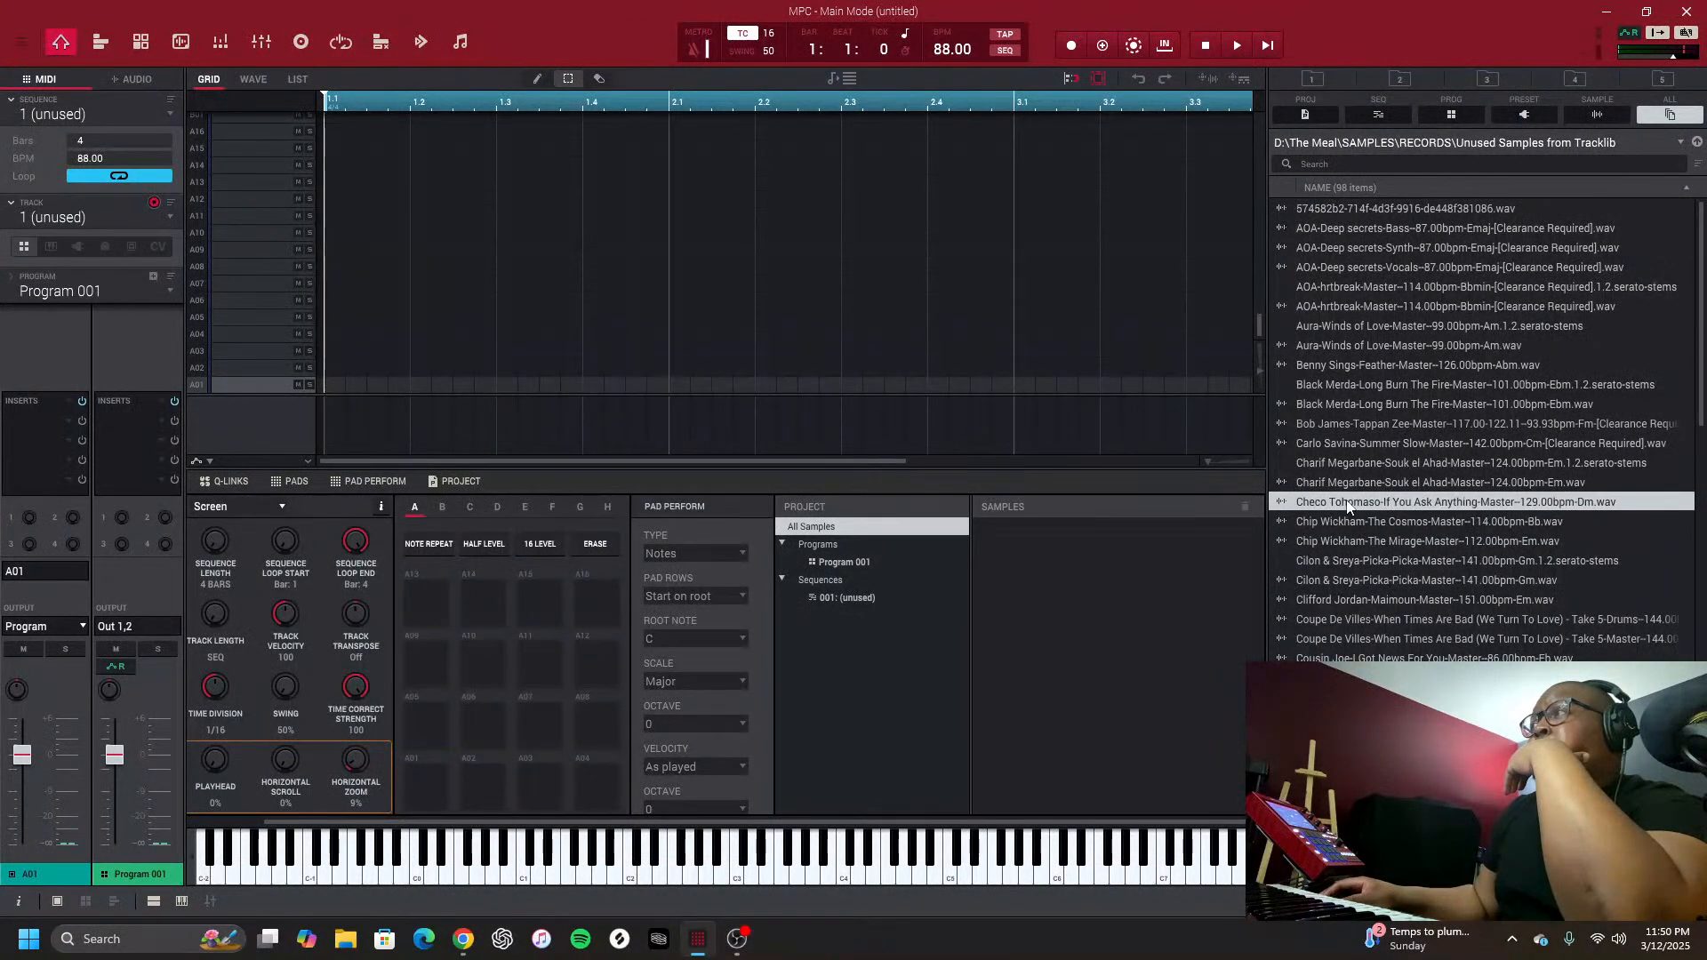
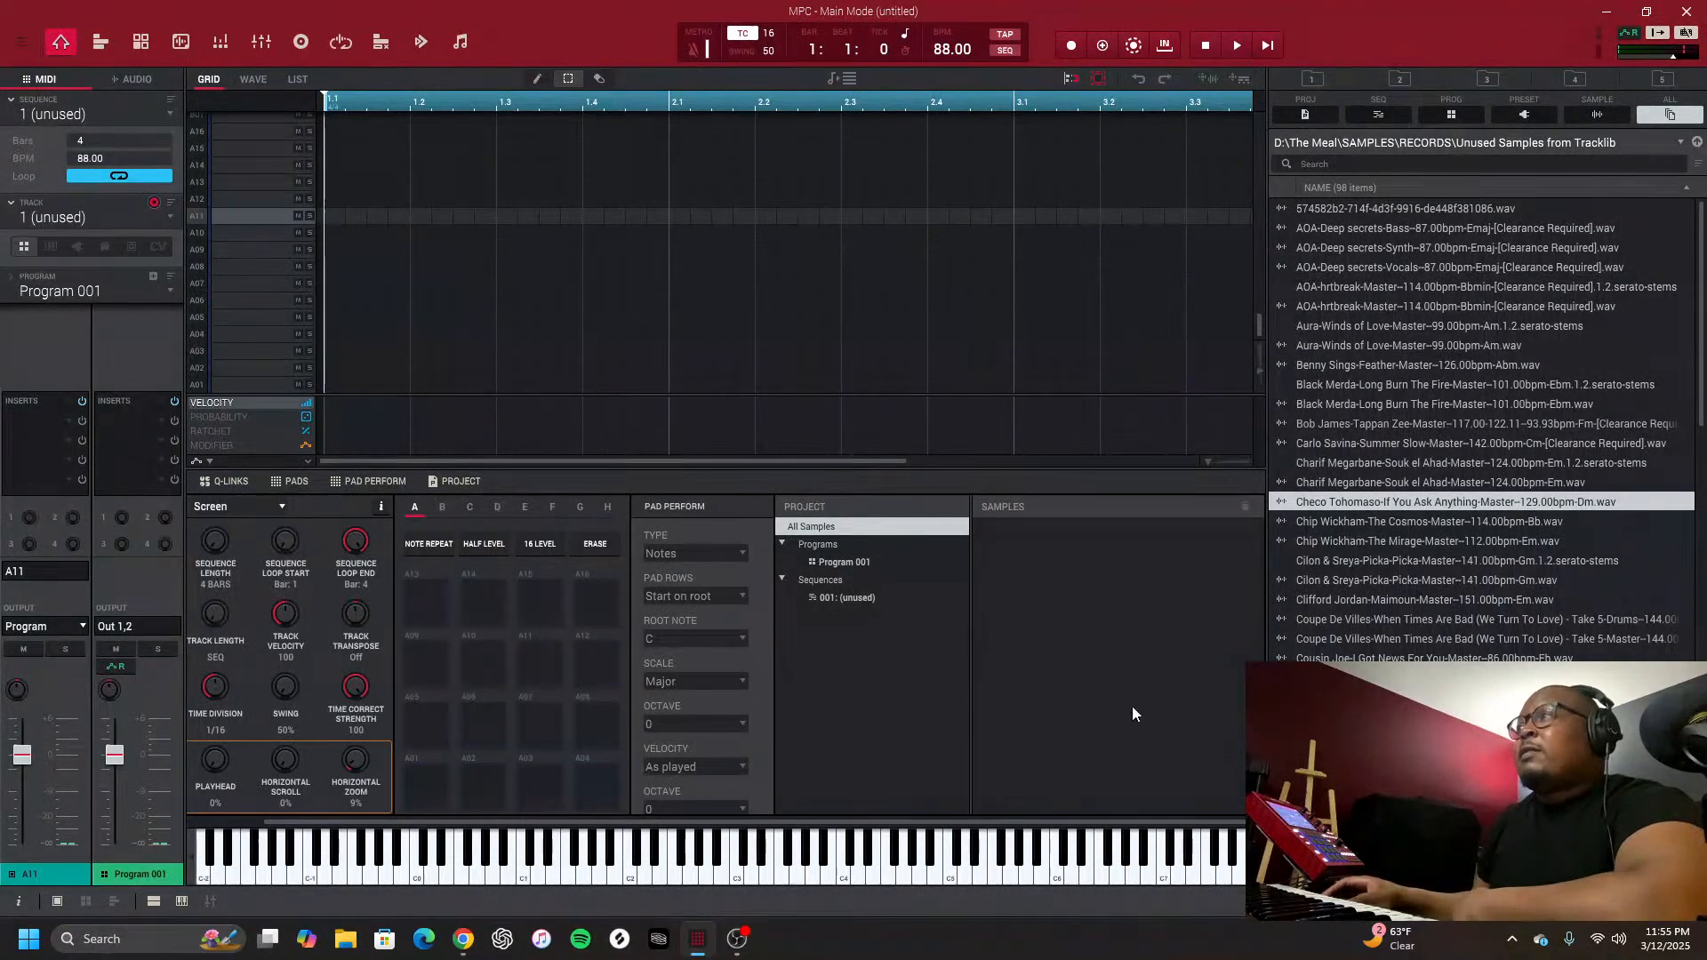
scroll(1130, 708, left, 2)
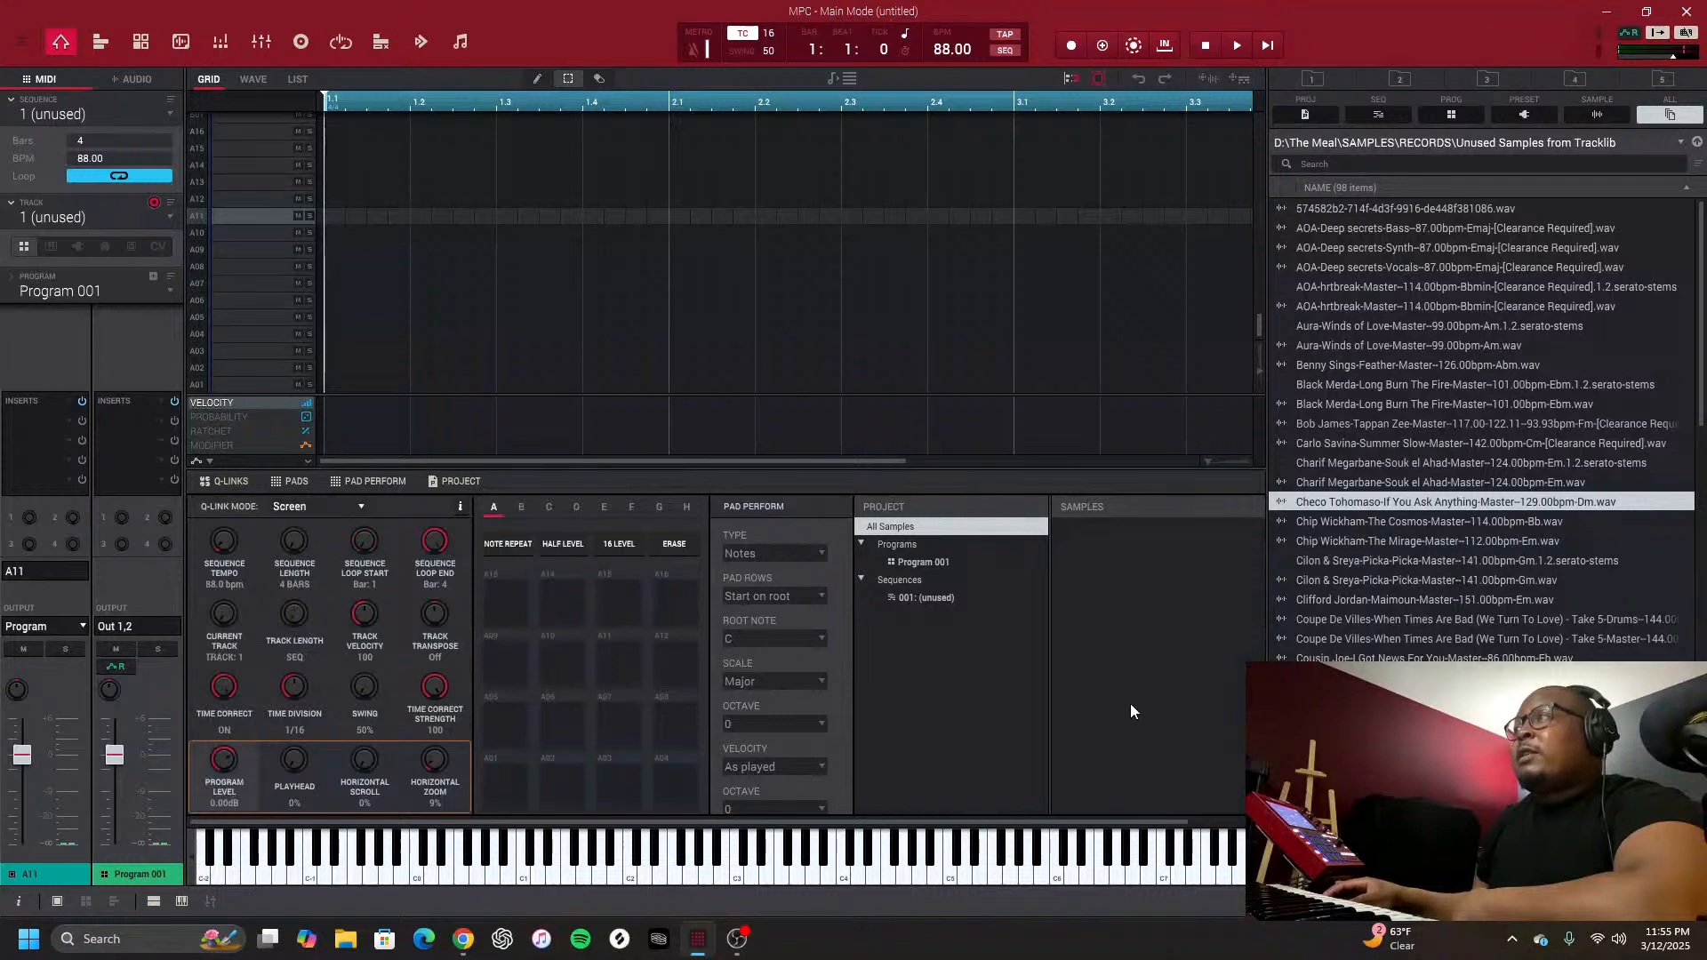
click(1415, 521)
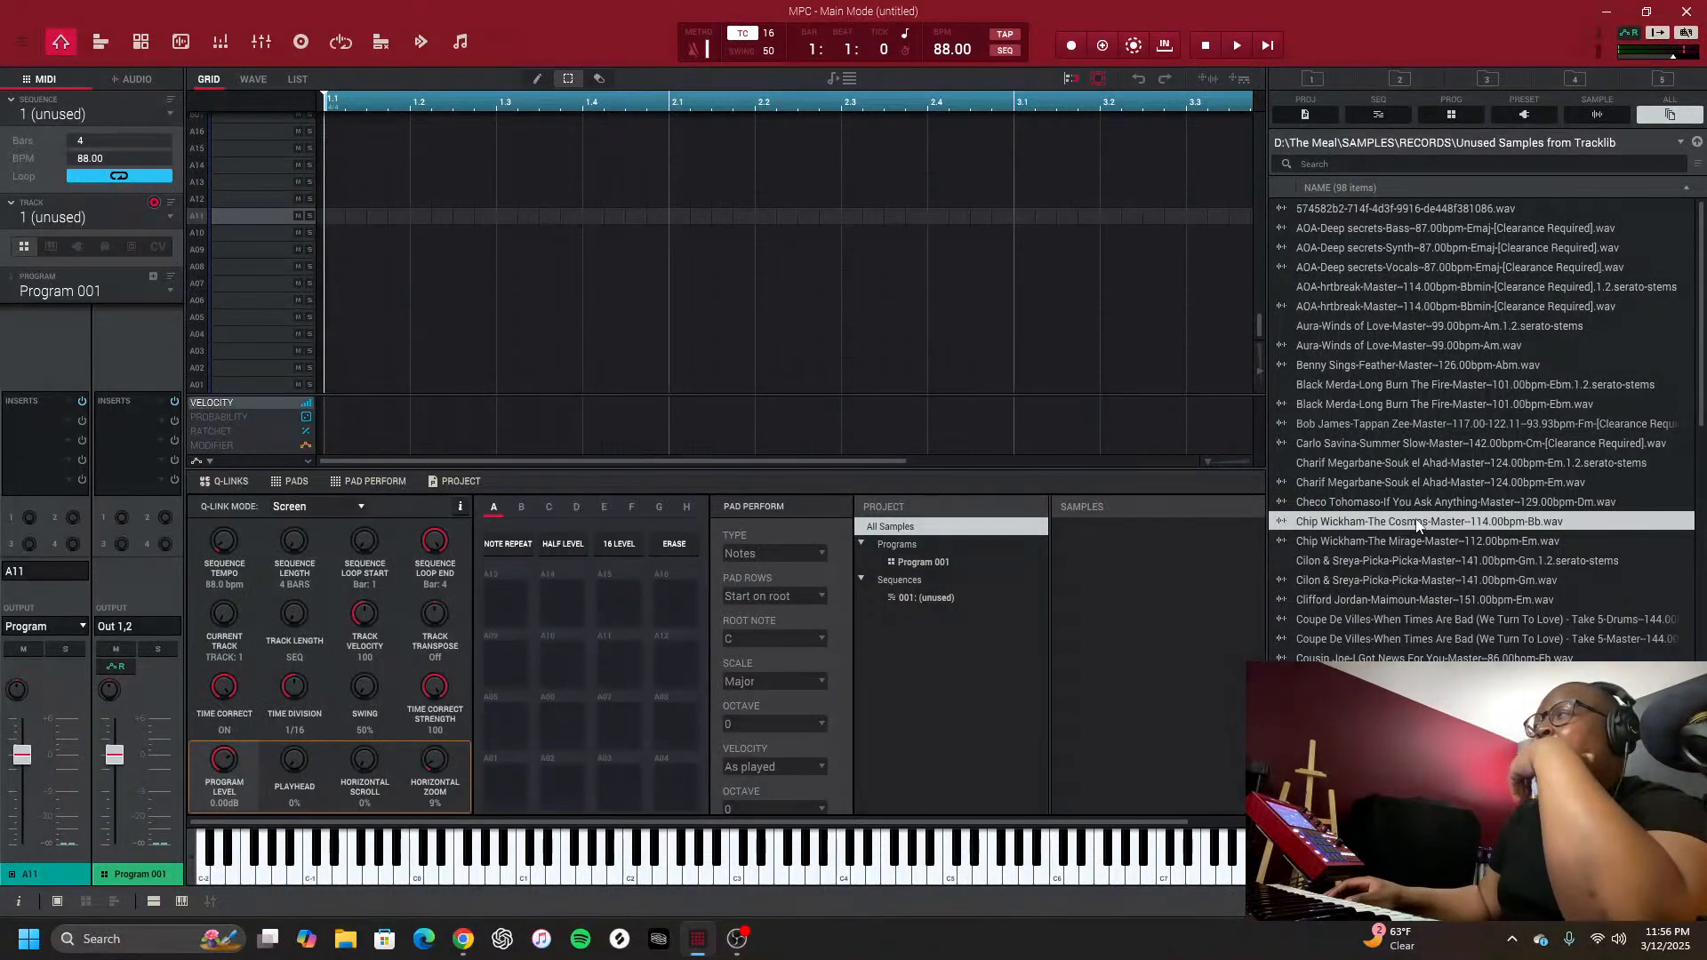
click(1419, 541)
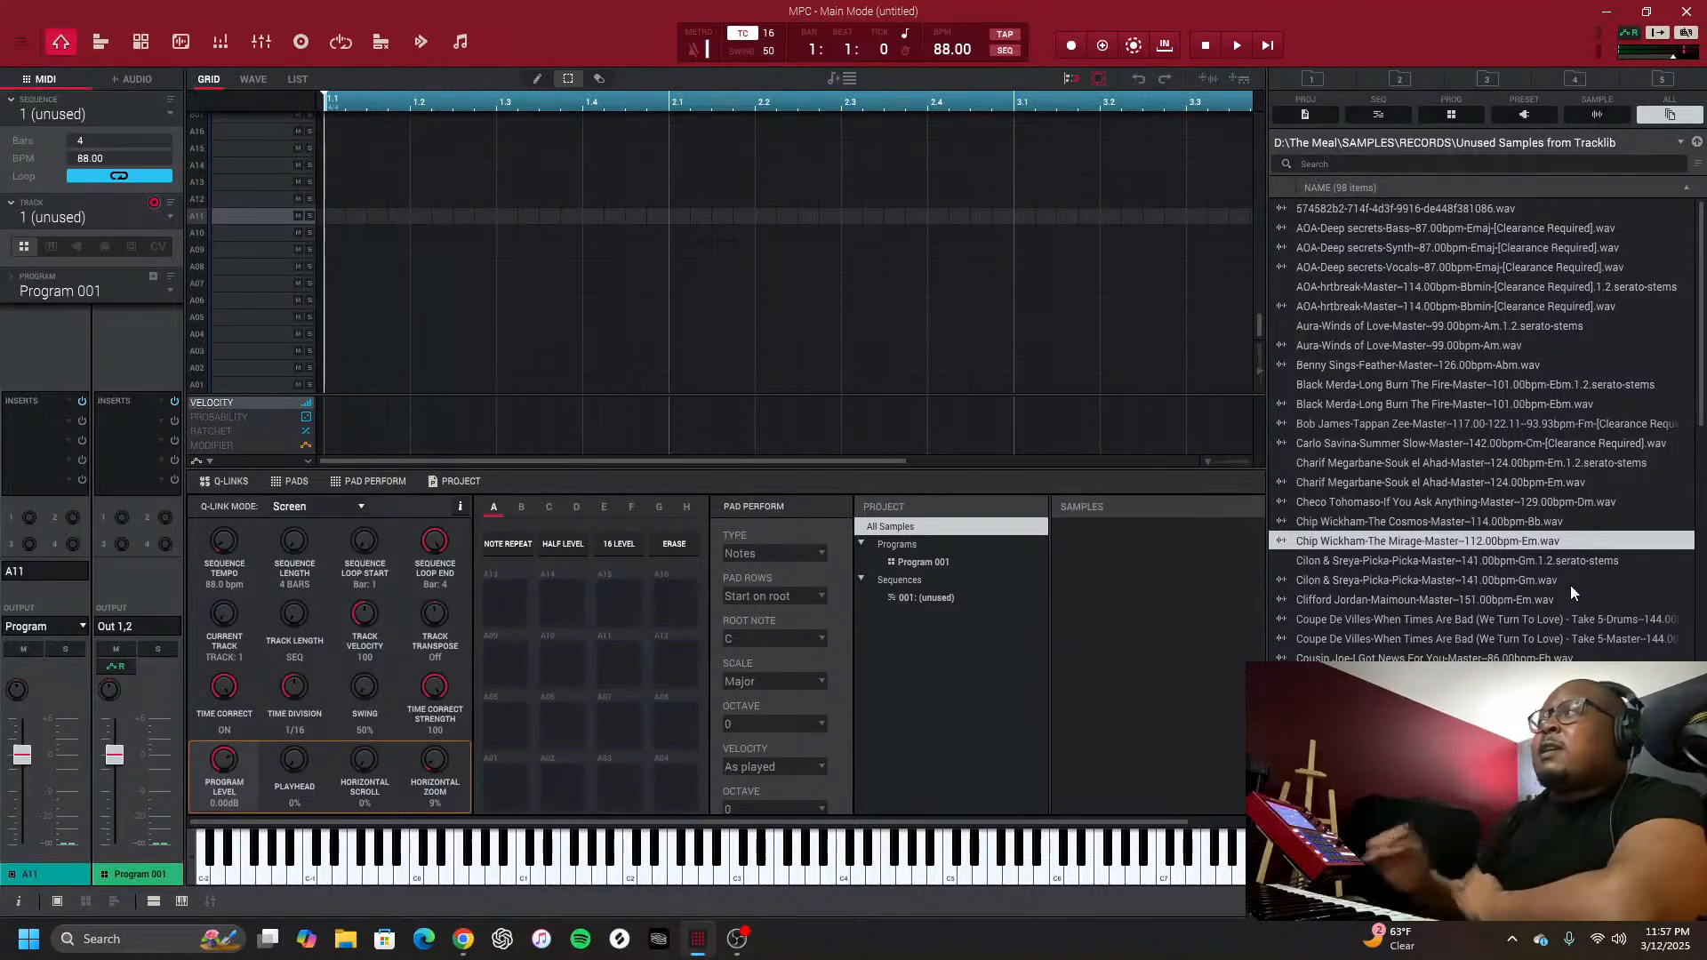
click(1514, 583)
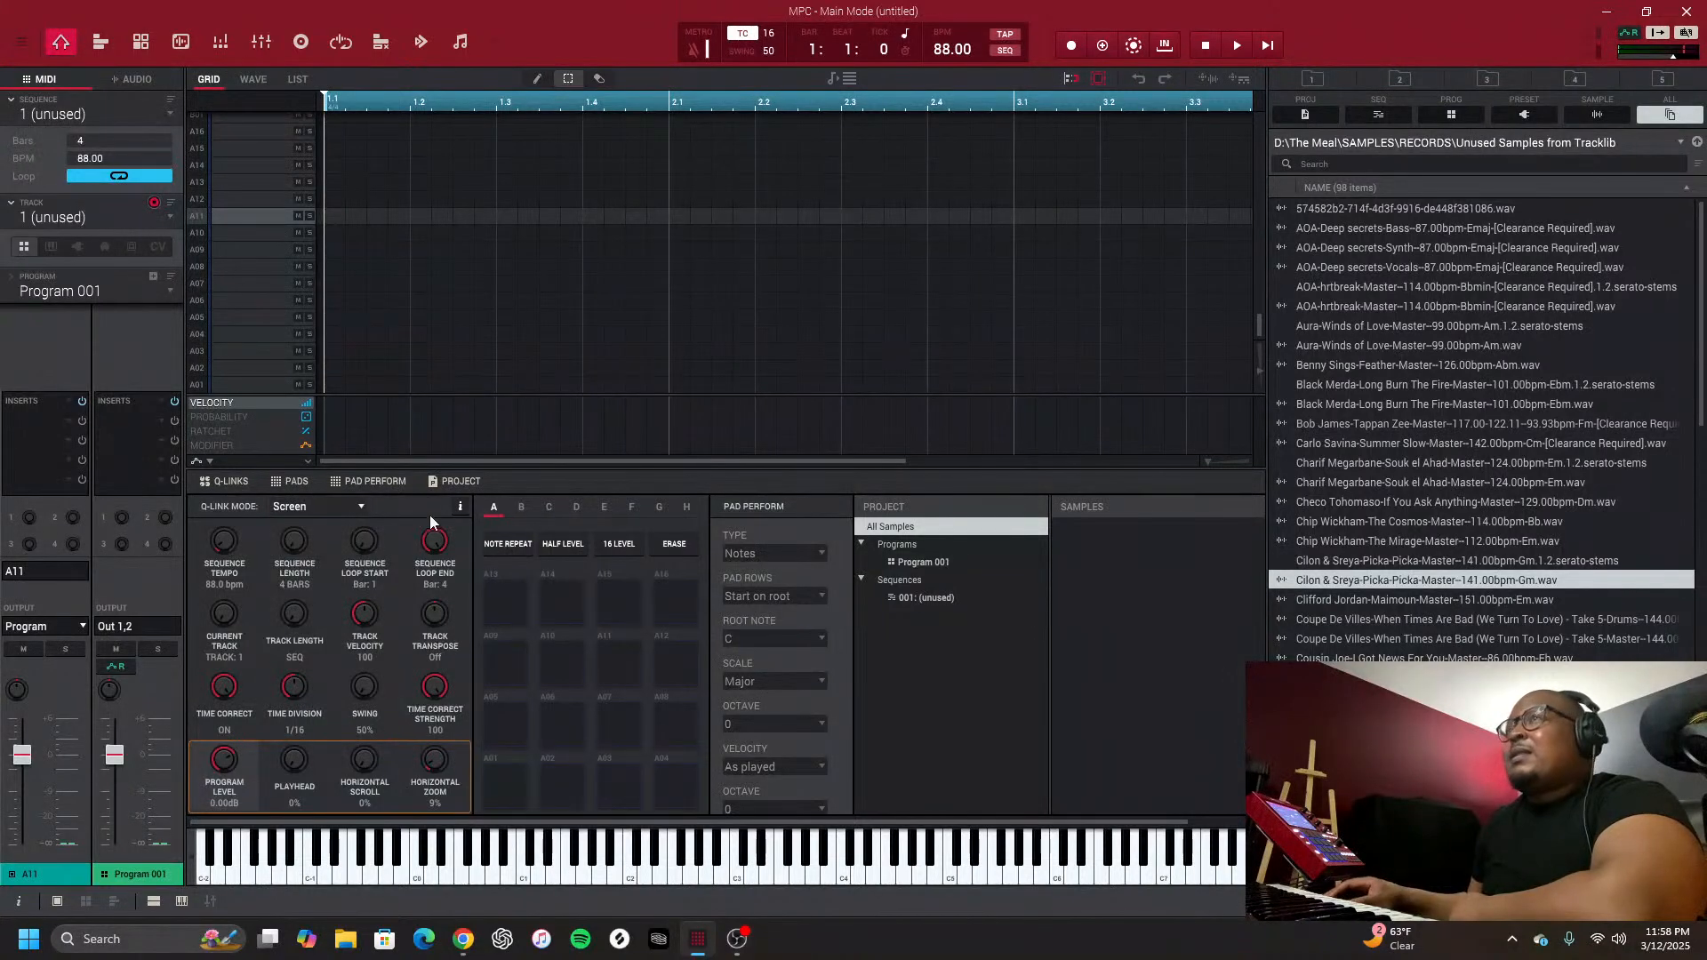
Make the track a Serato Sample plugin program and load Cilon & Sreya-Picka-Picka-Master--141.00bpm-Gm into it
click(83, 247)
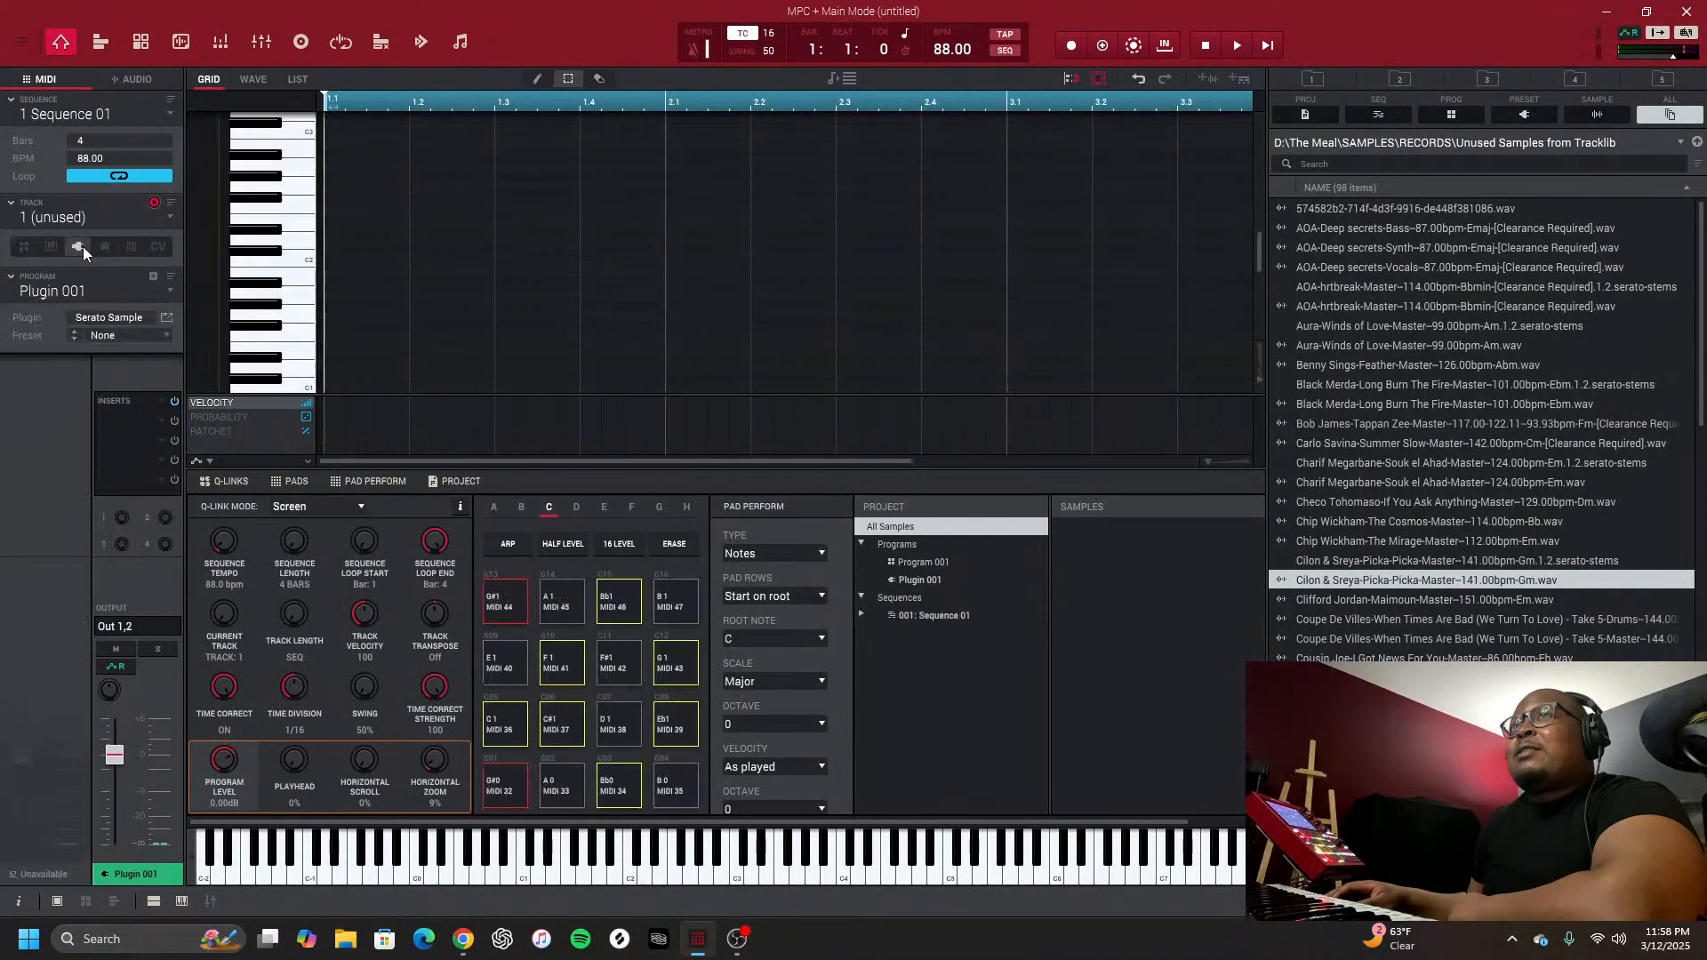
click(166, 318)
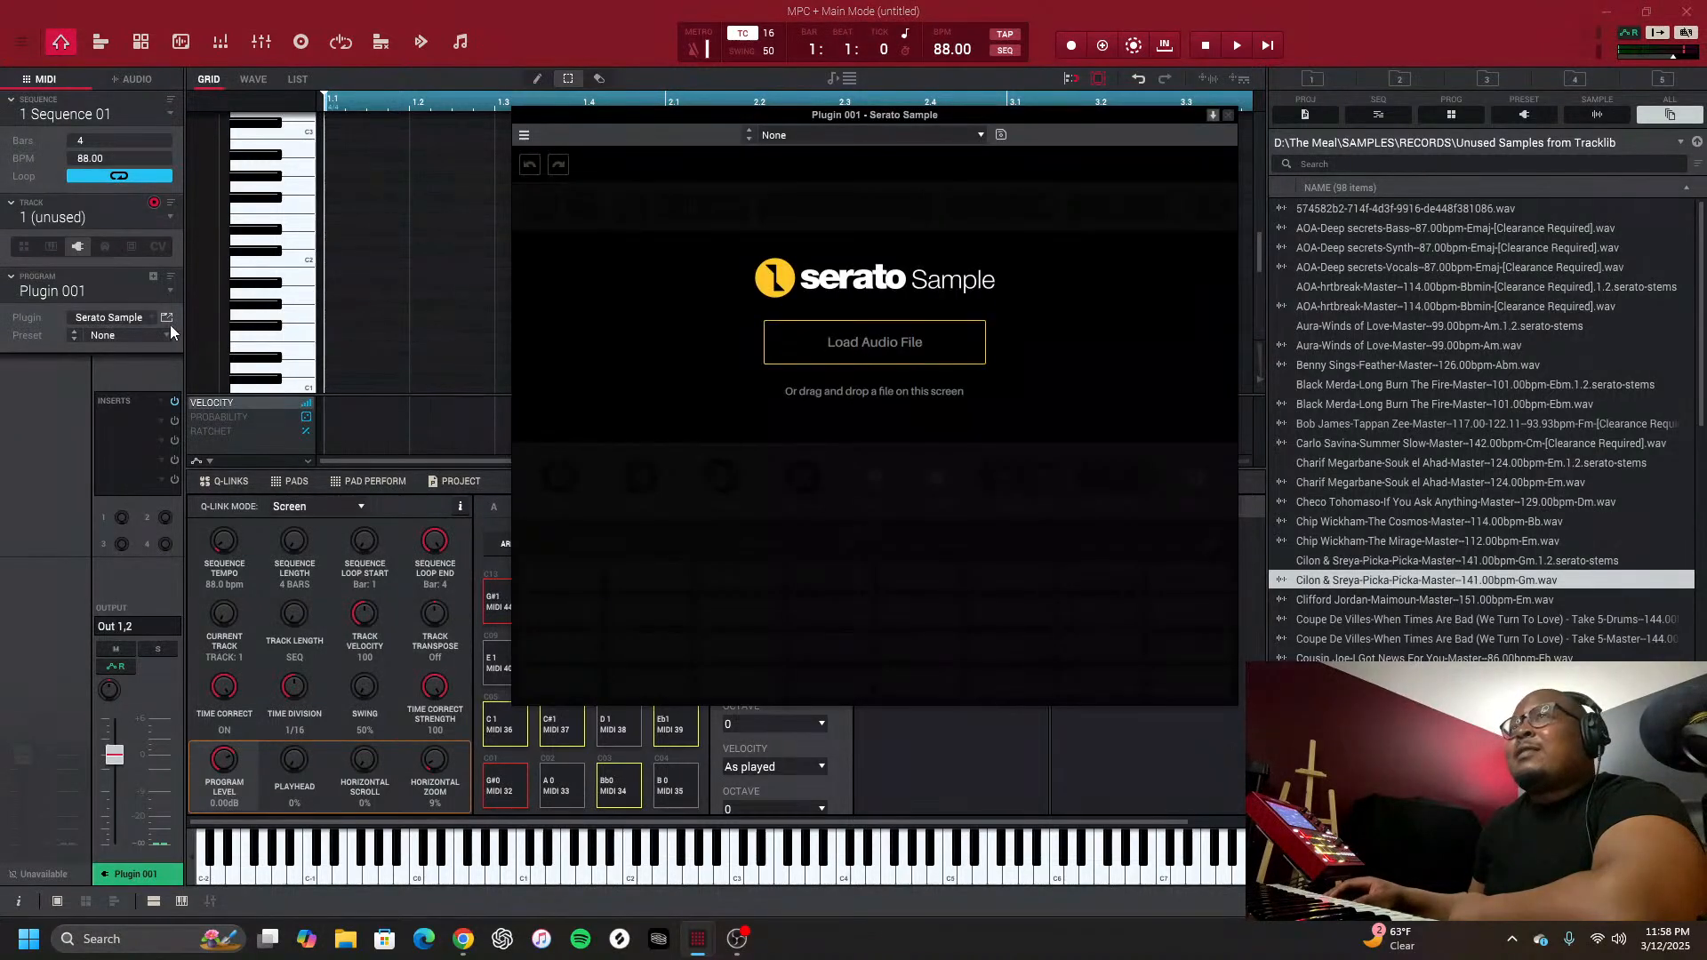
click(896, 340)
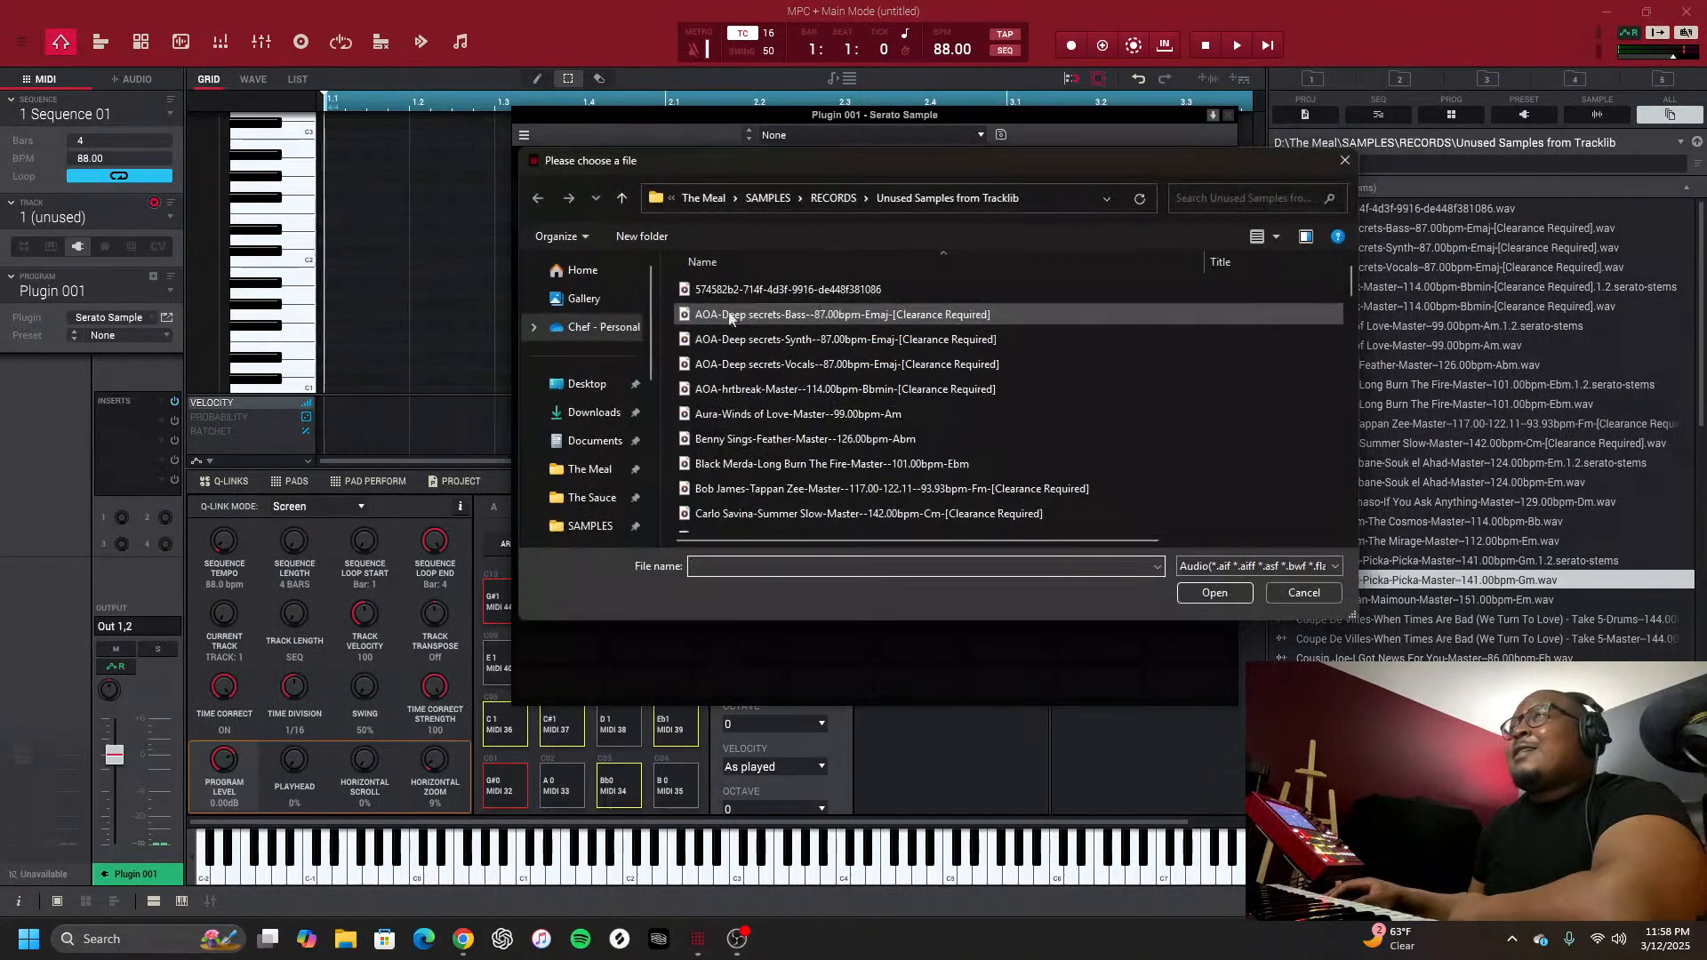
scroll(781, 414, down, 1)
scroll(780, 413, down, 1)
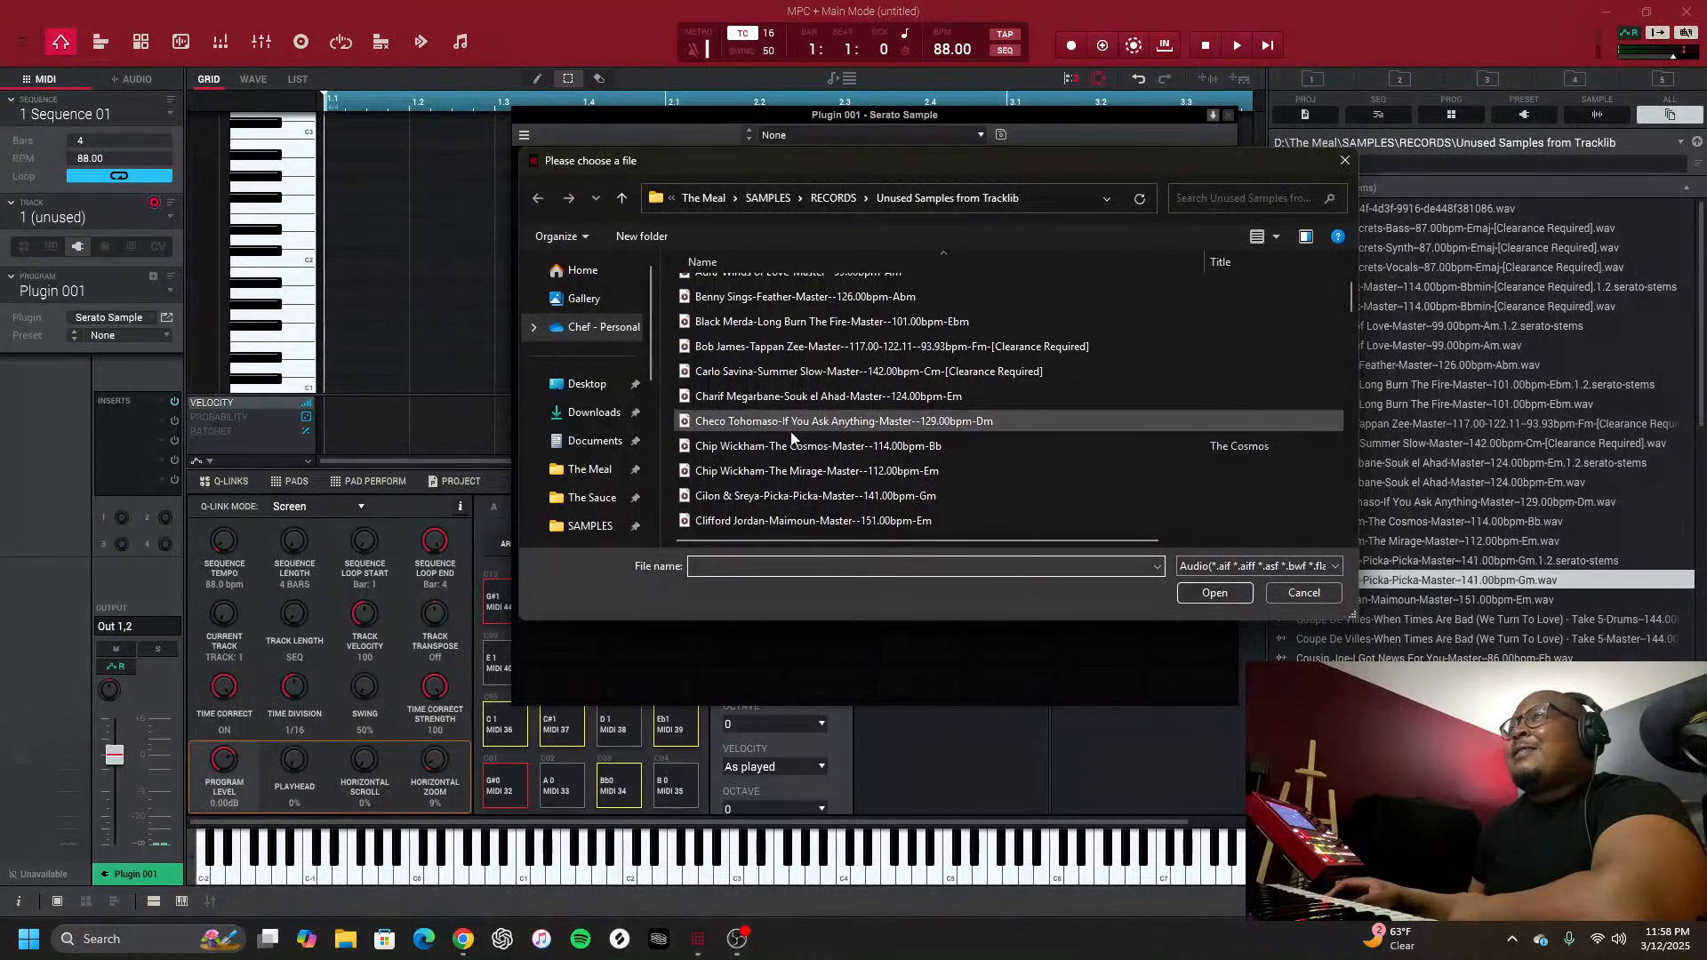
double_click(761, 499)
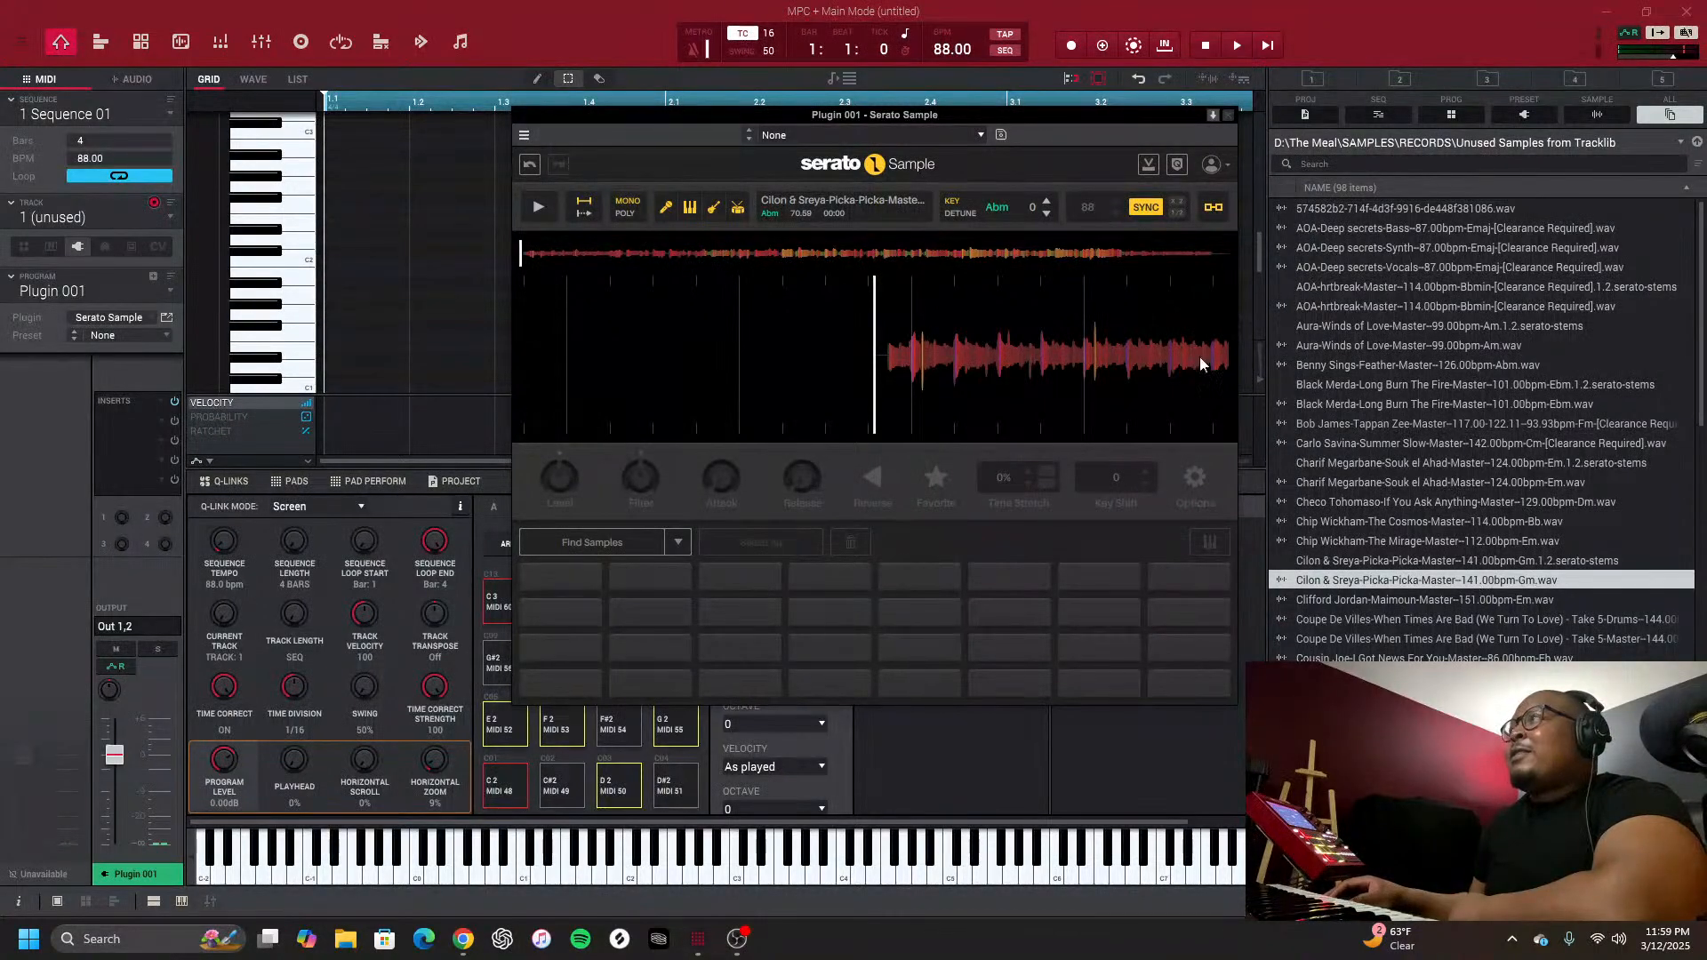
Turn off tempo sync in Serato Sample, play the start of the loaded sample, and close the plugin window
click(1144, 208)
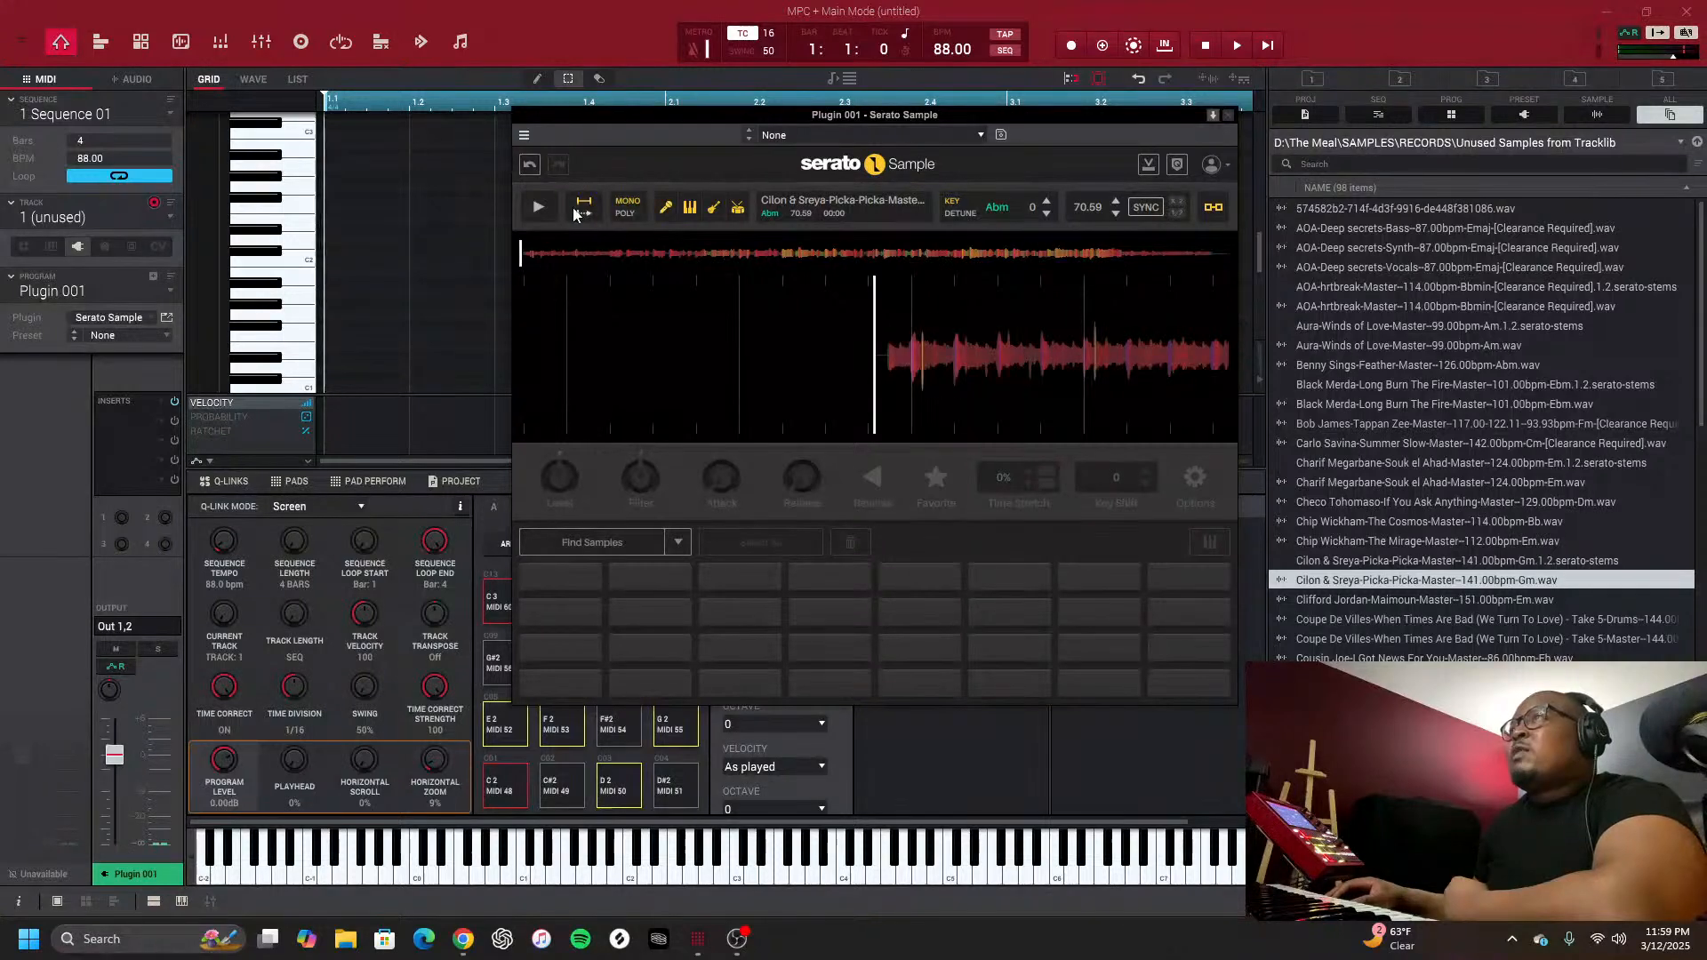
click(544, 206)
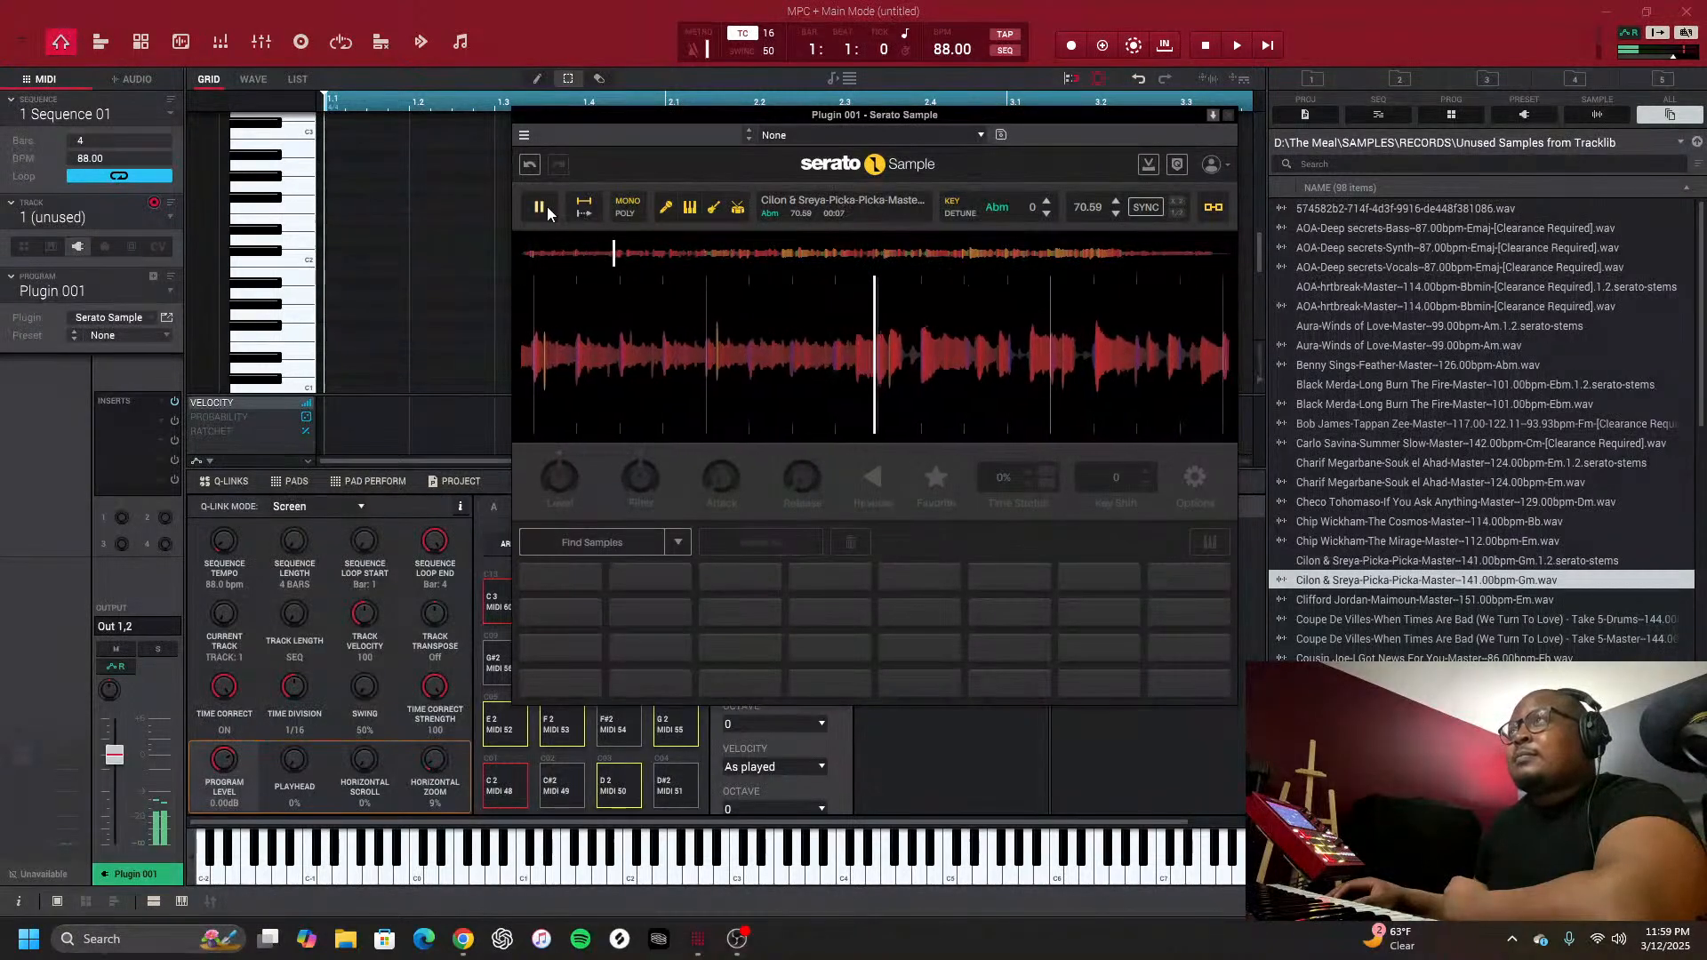
click(544, 207)
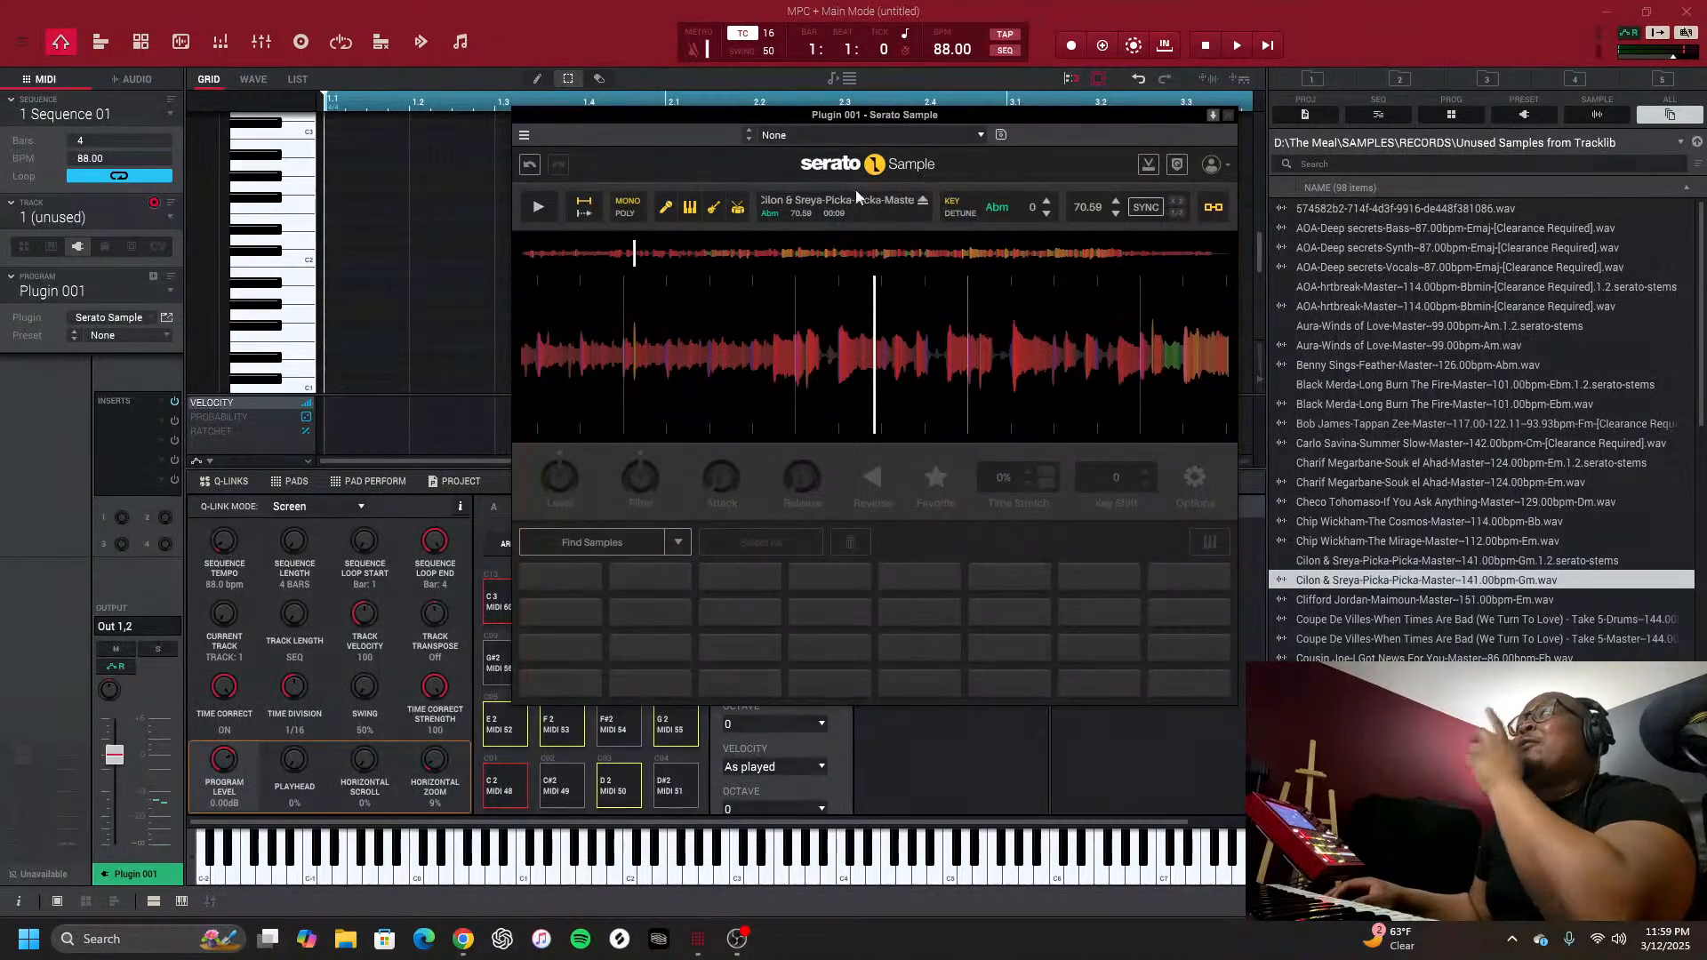
click(1228, 116)
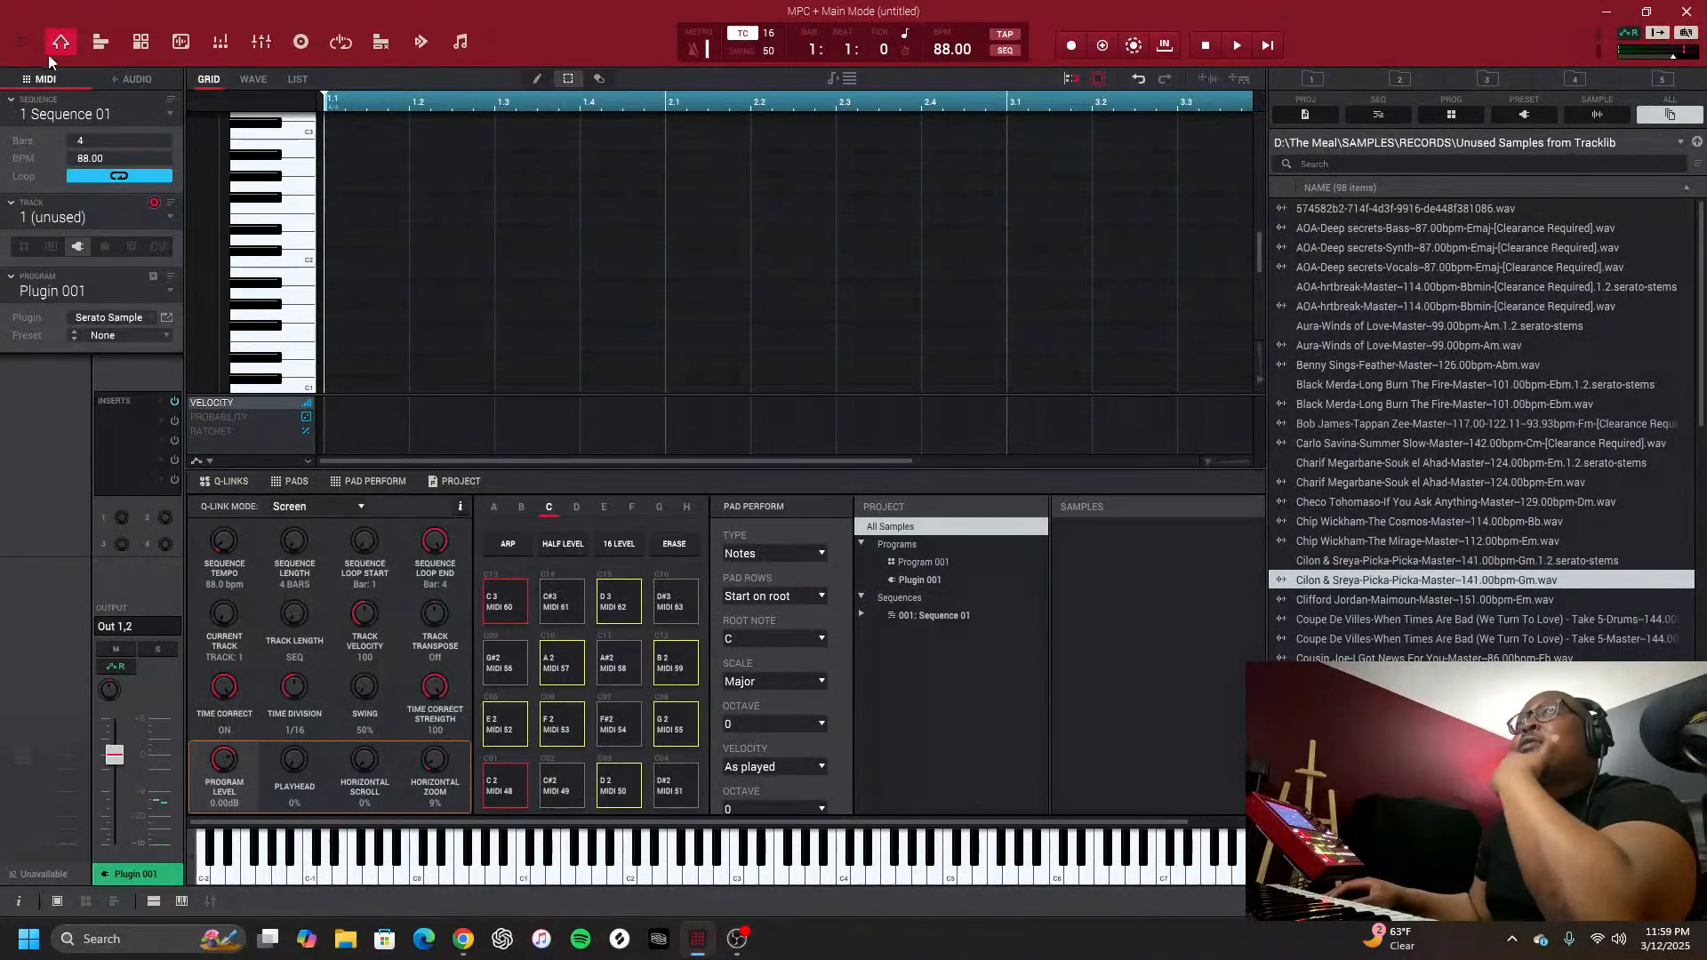
Check the recent projects, switch to File Explorer and find the Interlude entries in D:\The Meal\MPC
click(21, 42)
mouse_move(22, 69)
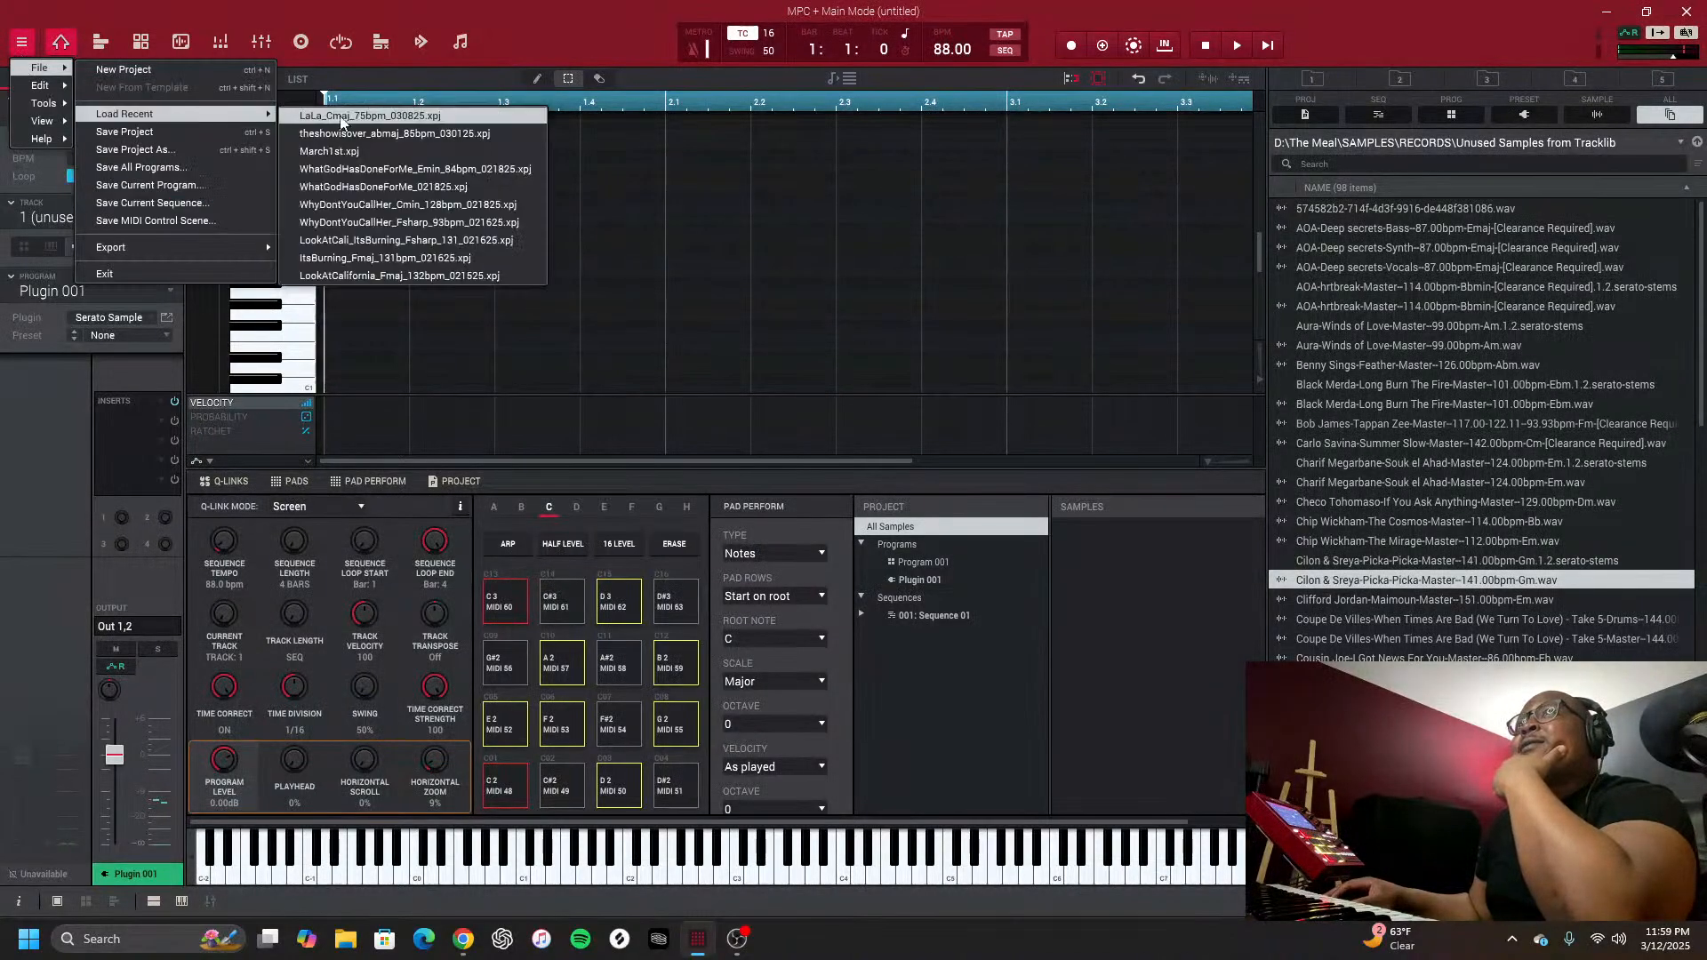
click(345, 939)
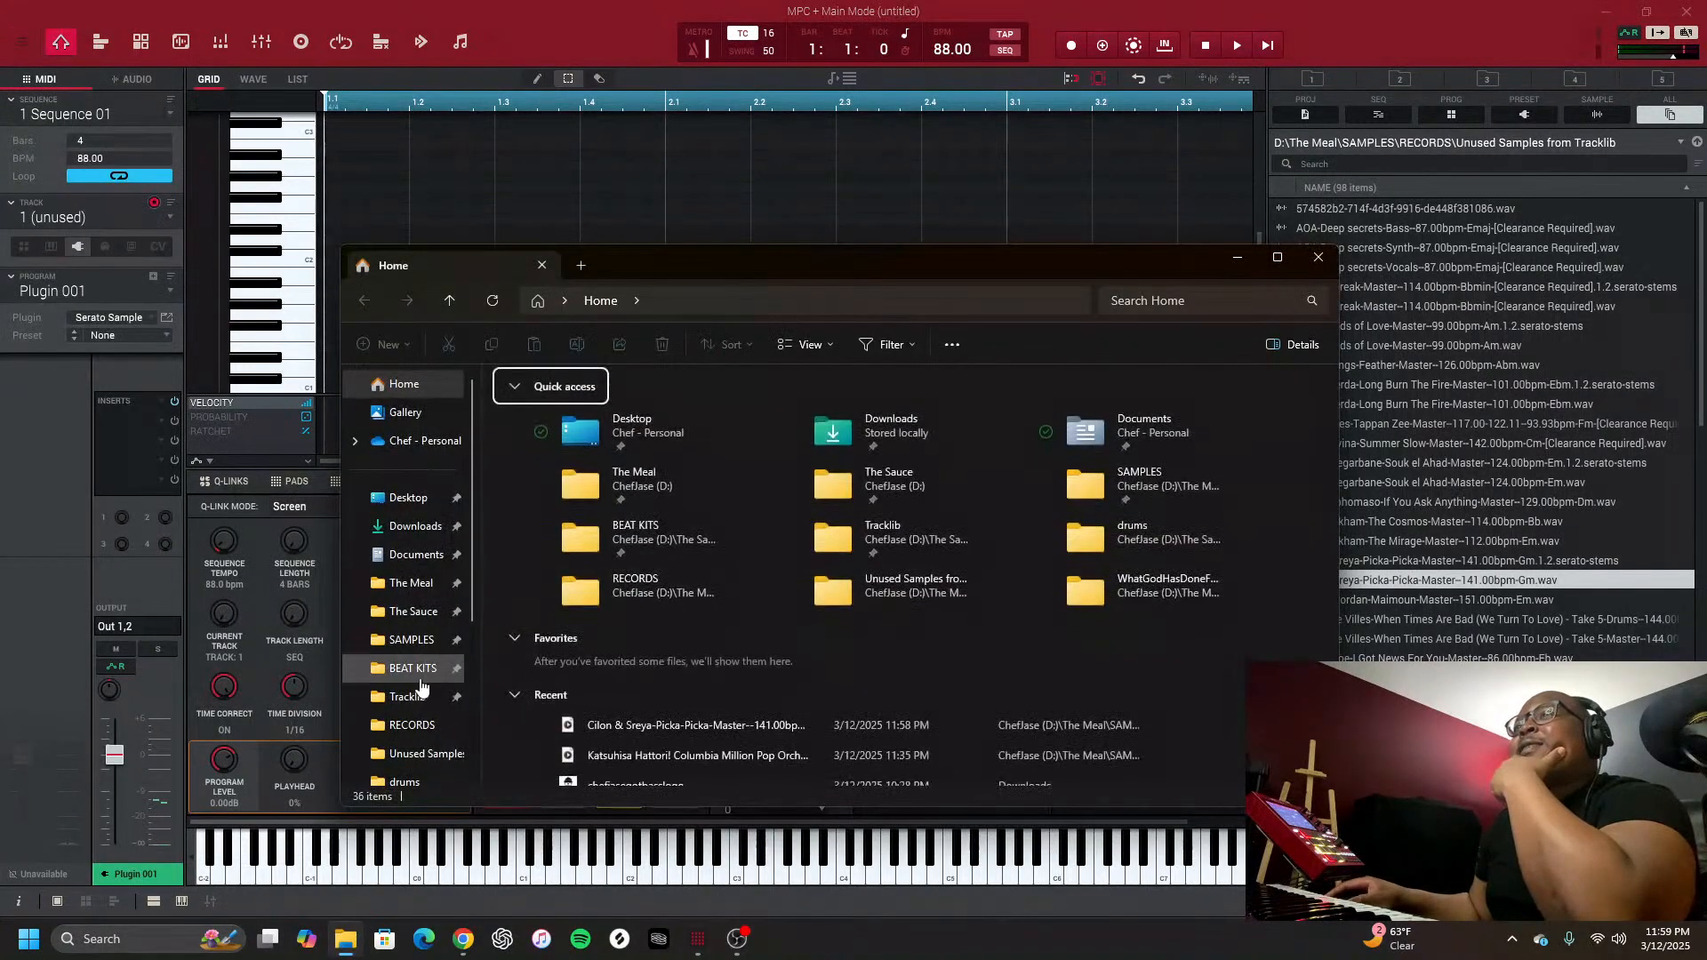
scroll(426, 693, down, 3)
click(418, 668)
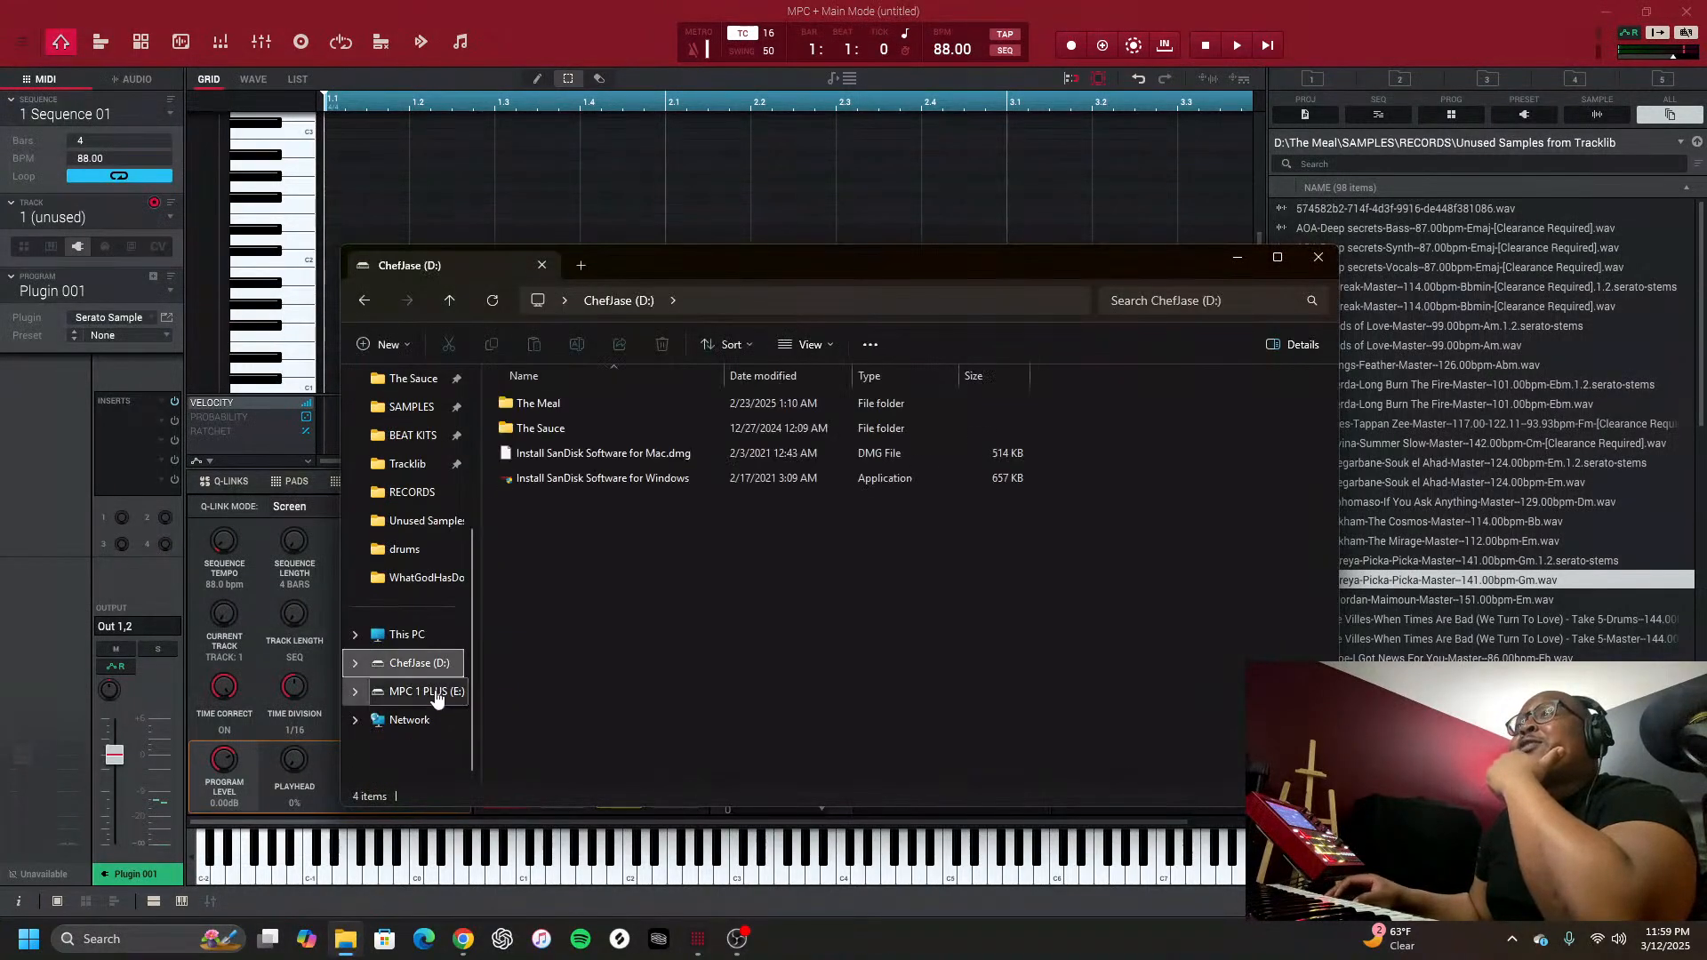
double_click(537, 405)
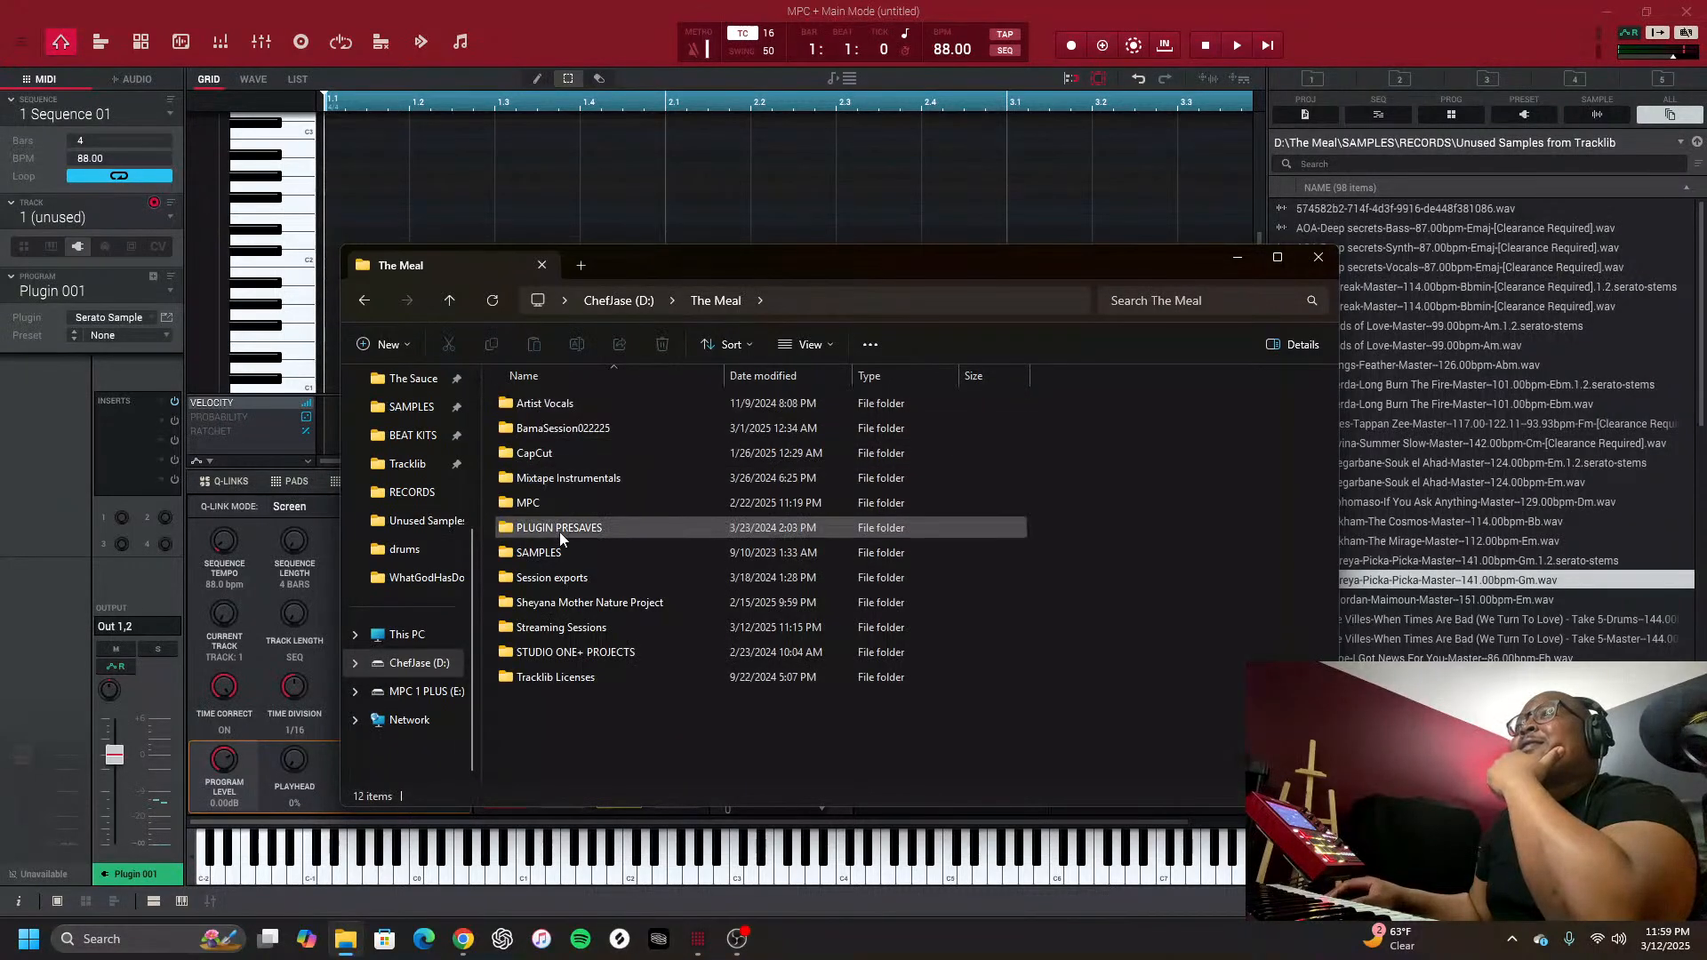
double_click(552, 503)
scroll(580, 551, down, 15)
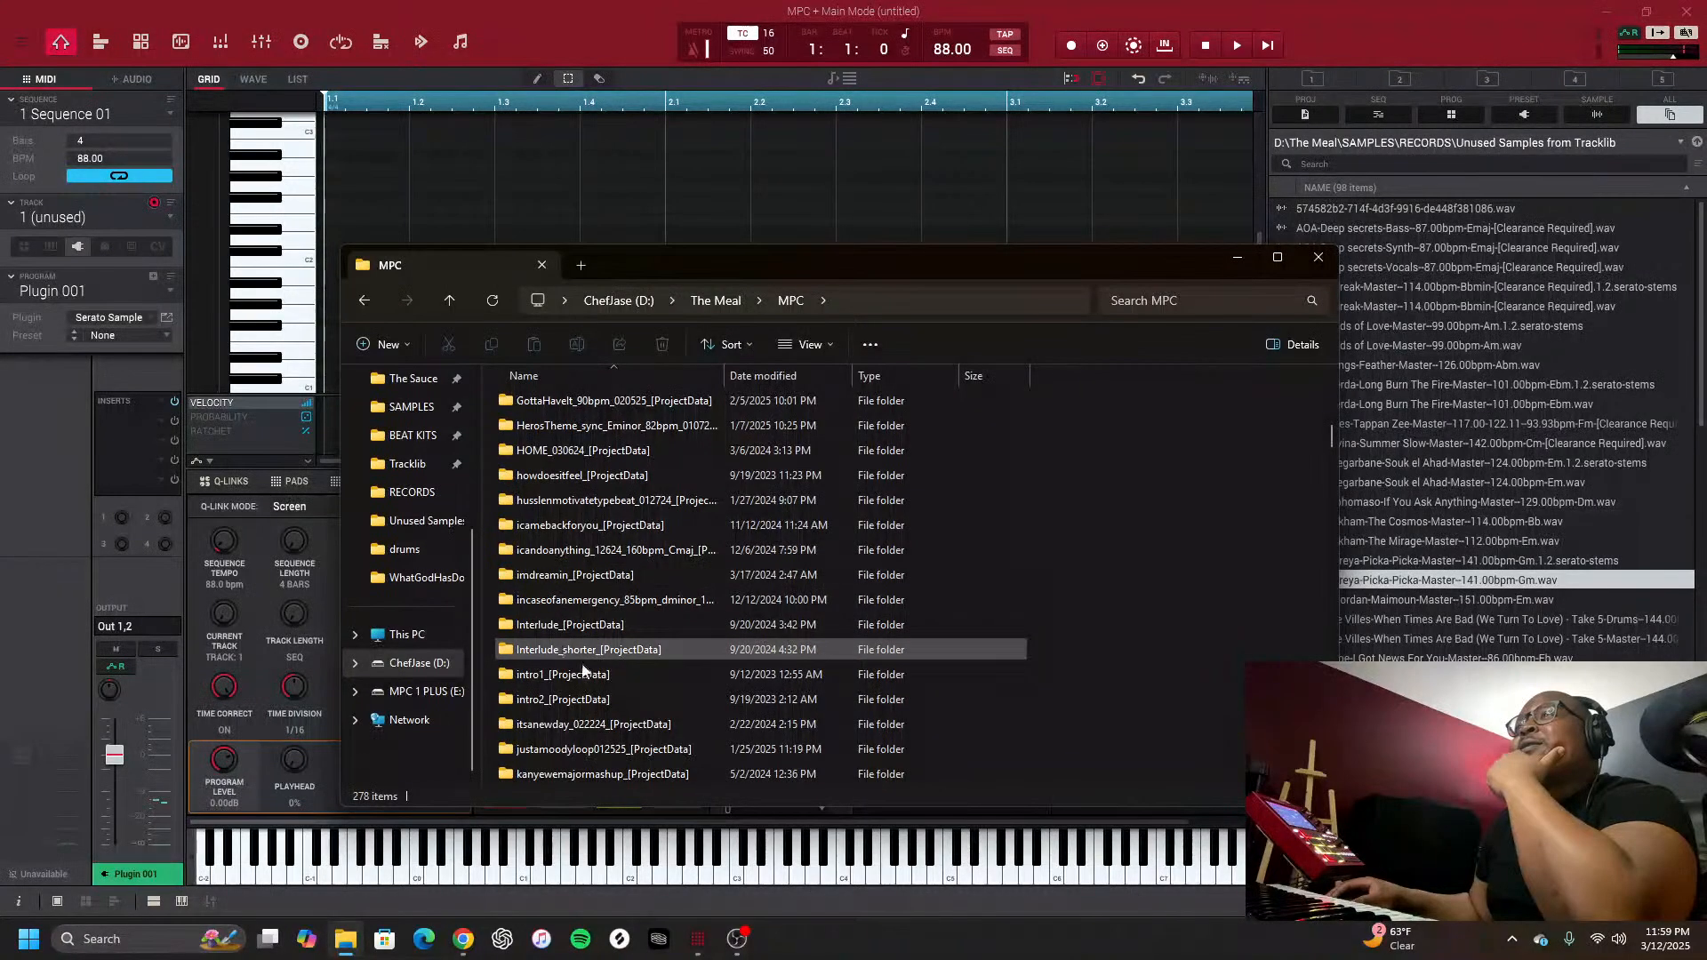
Open the Interlude project file from the MPC folder, close File Explorer and accept replacing everything in memory
double_click(570, 625)
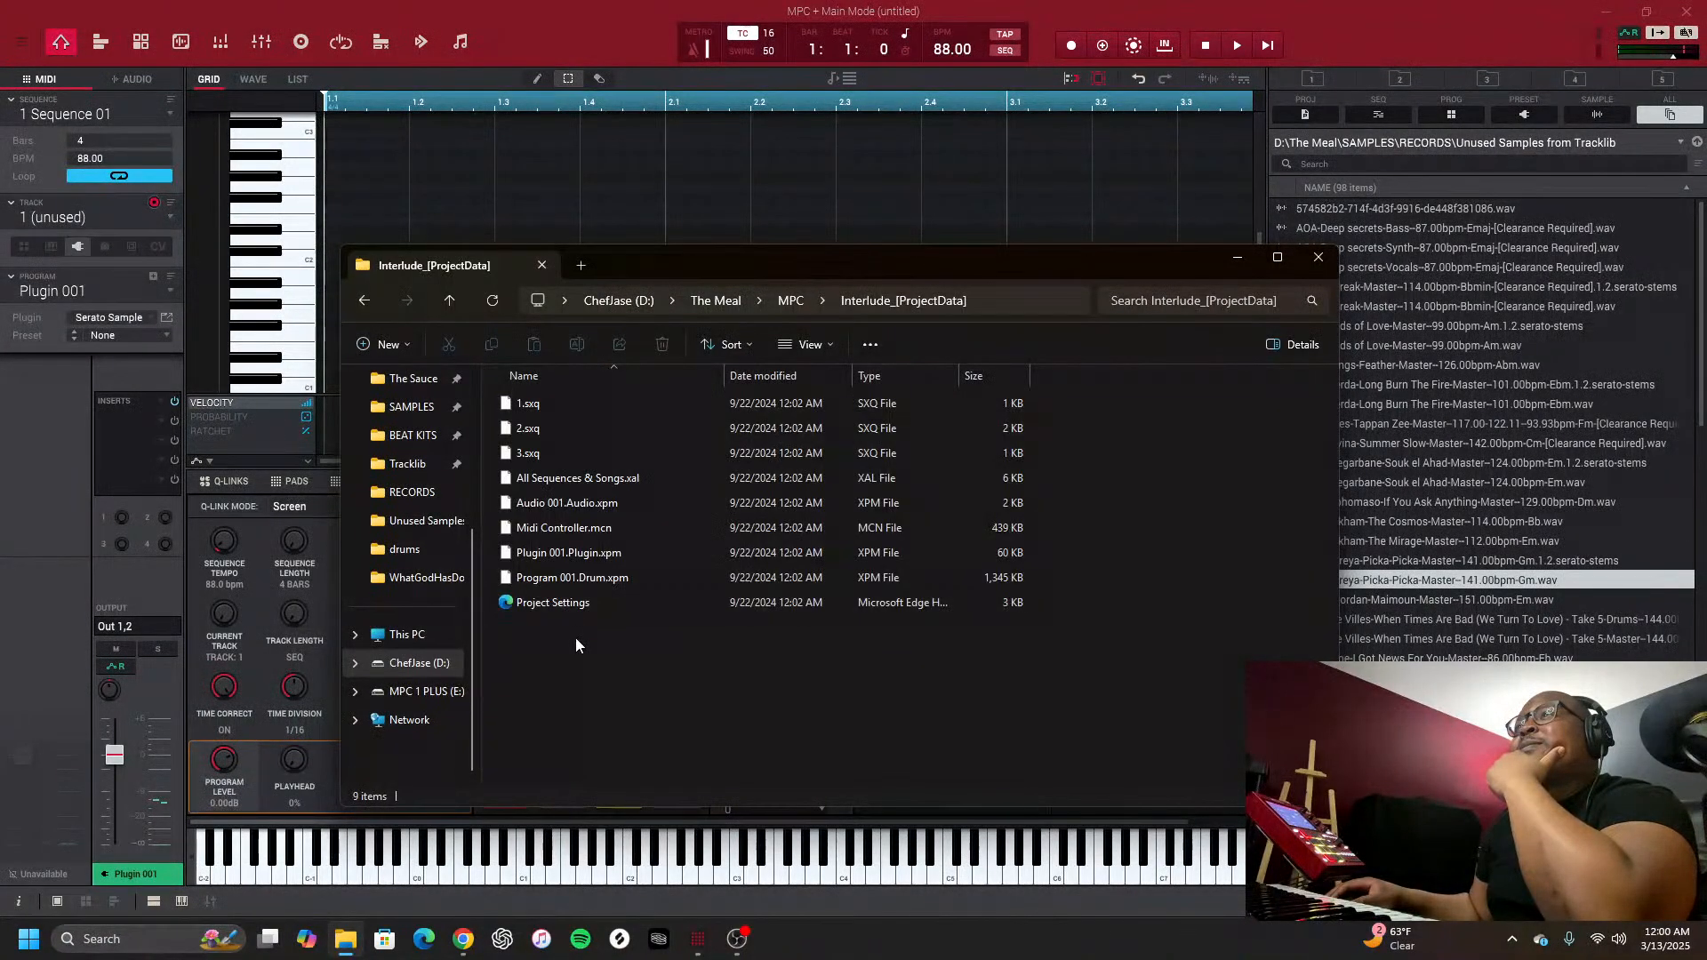
click(364, 302)
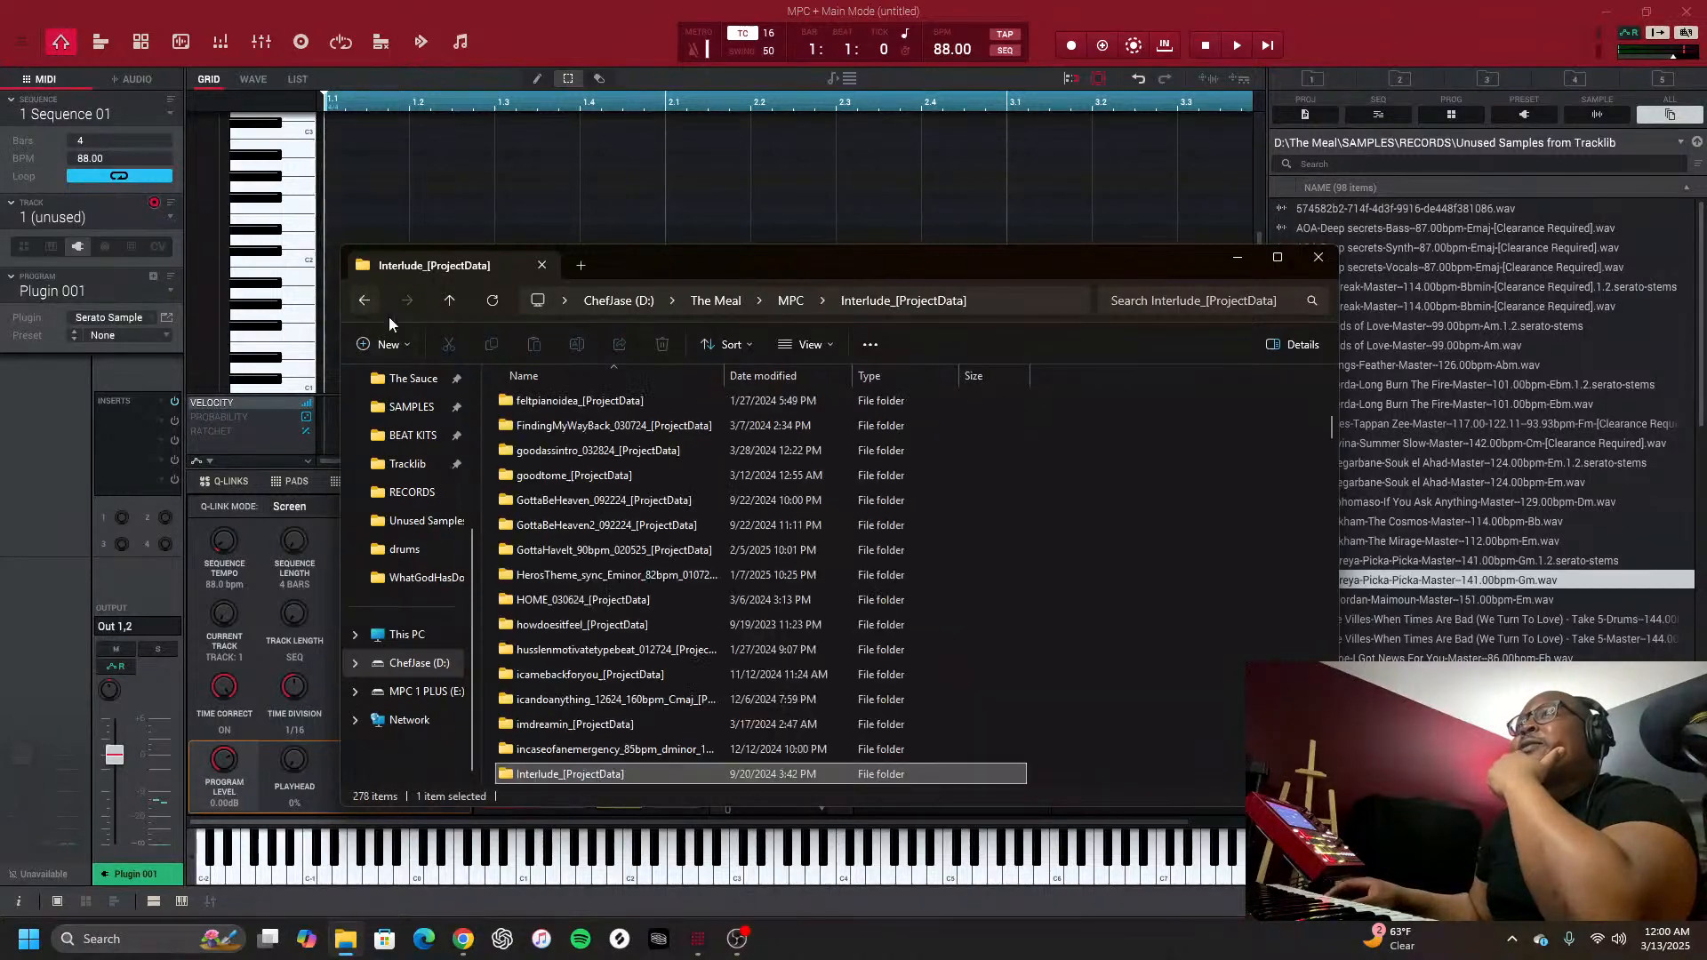
scroll(568, 624, down, 20)
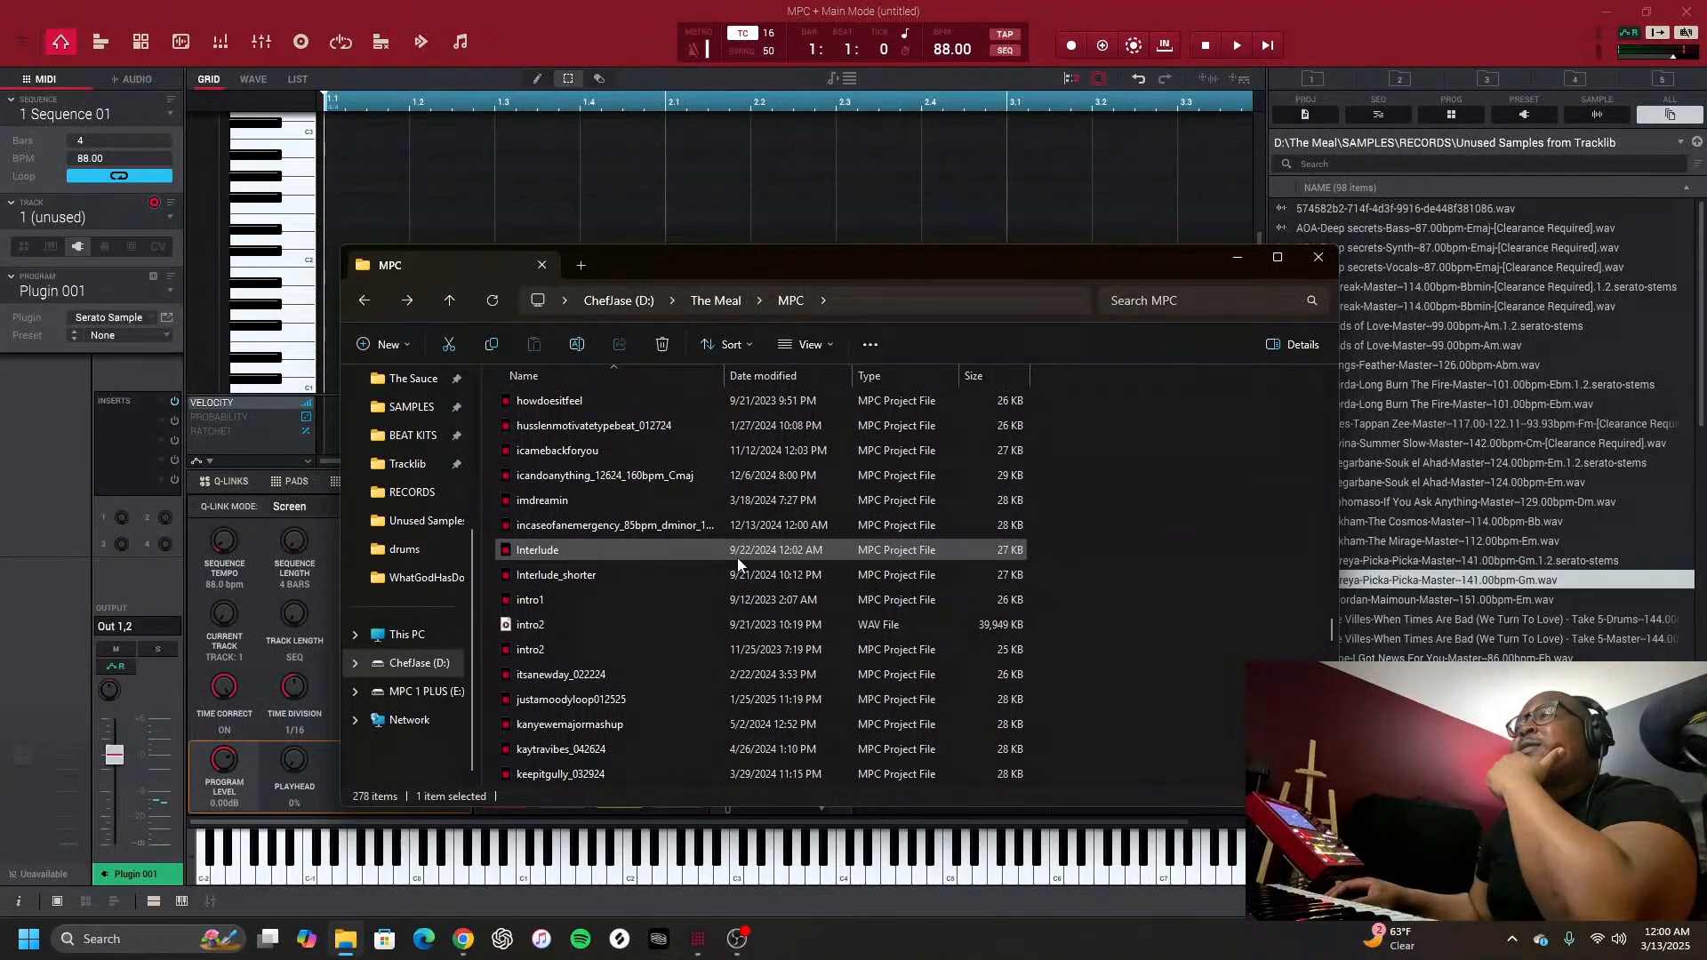
double_click(681, 546)
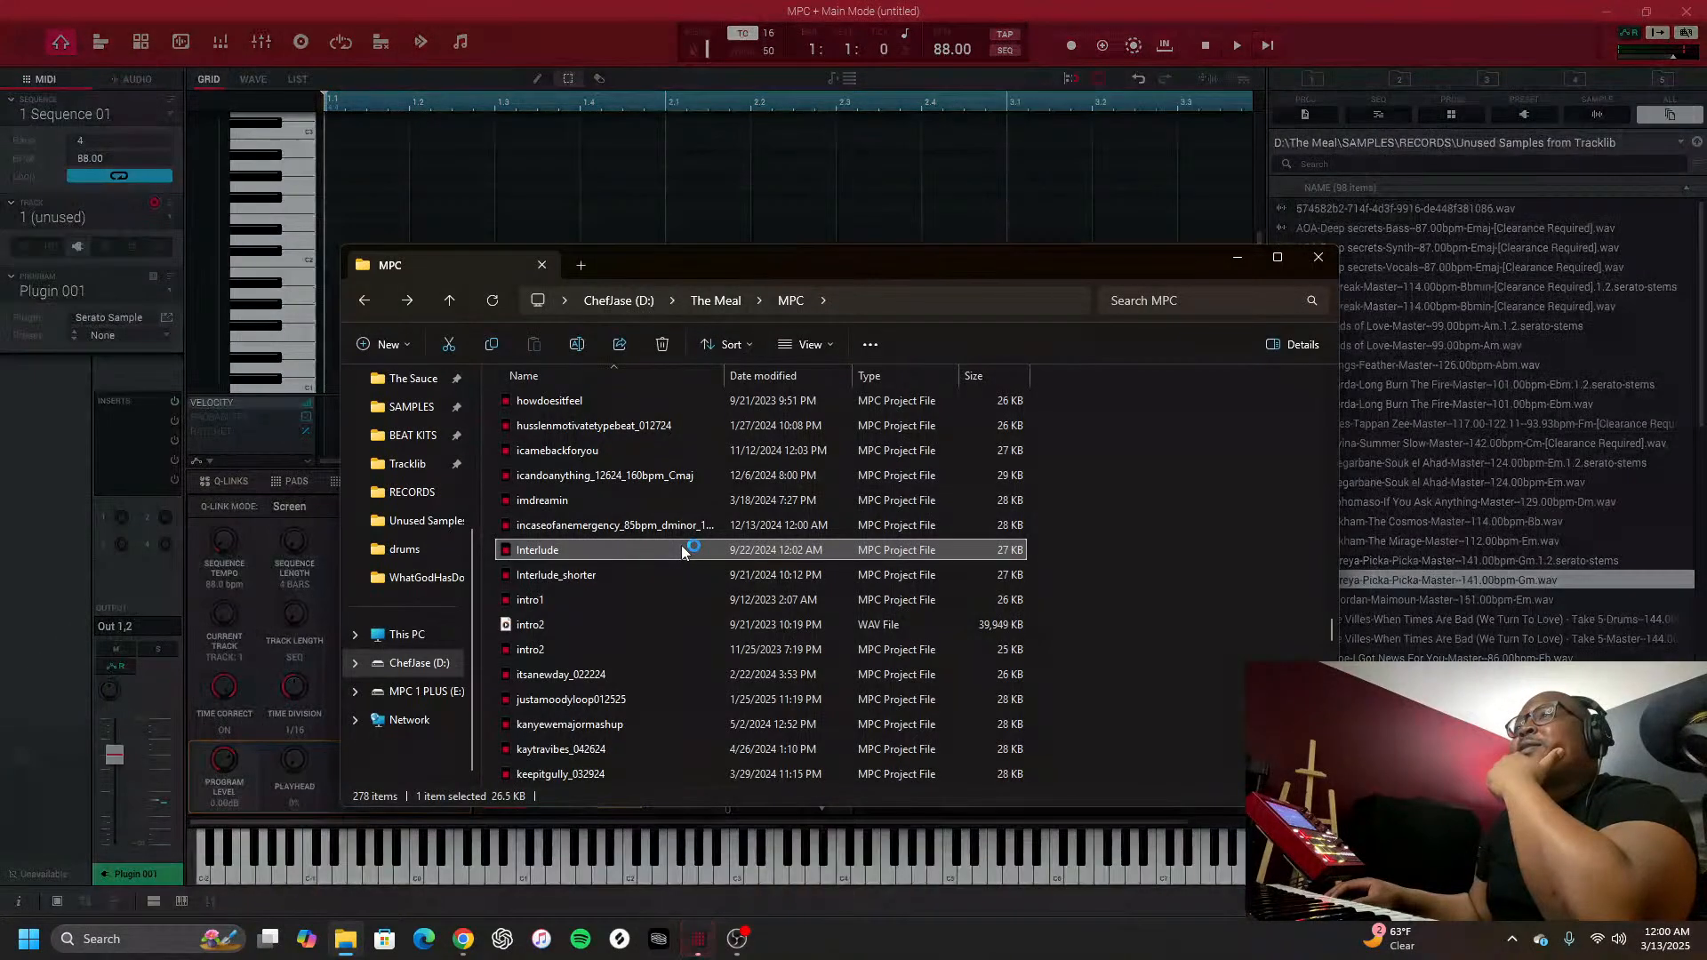
click(1324, 258)
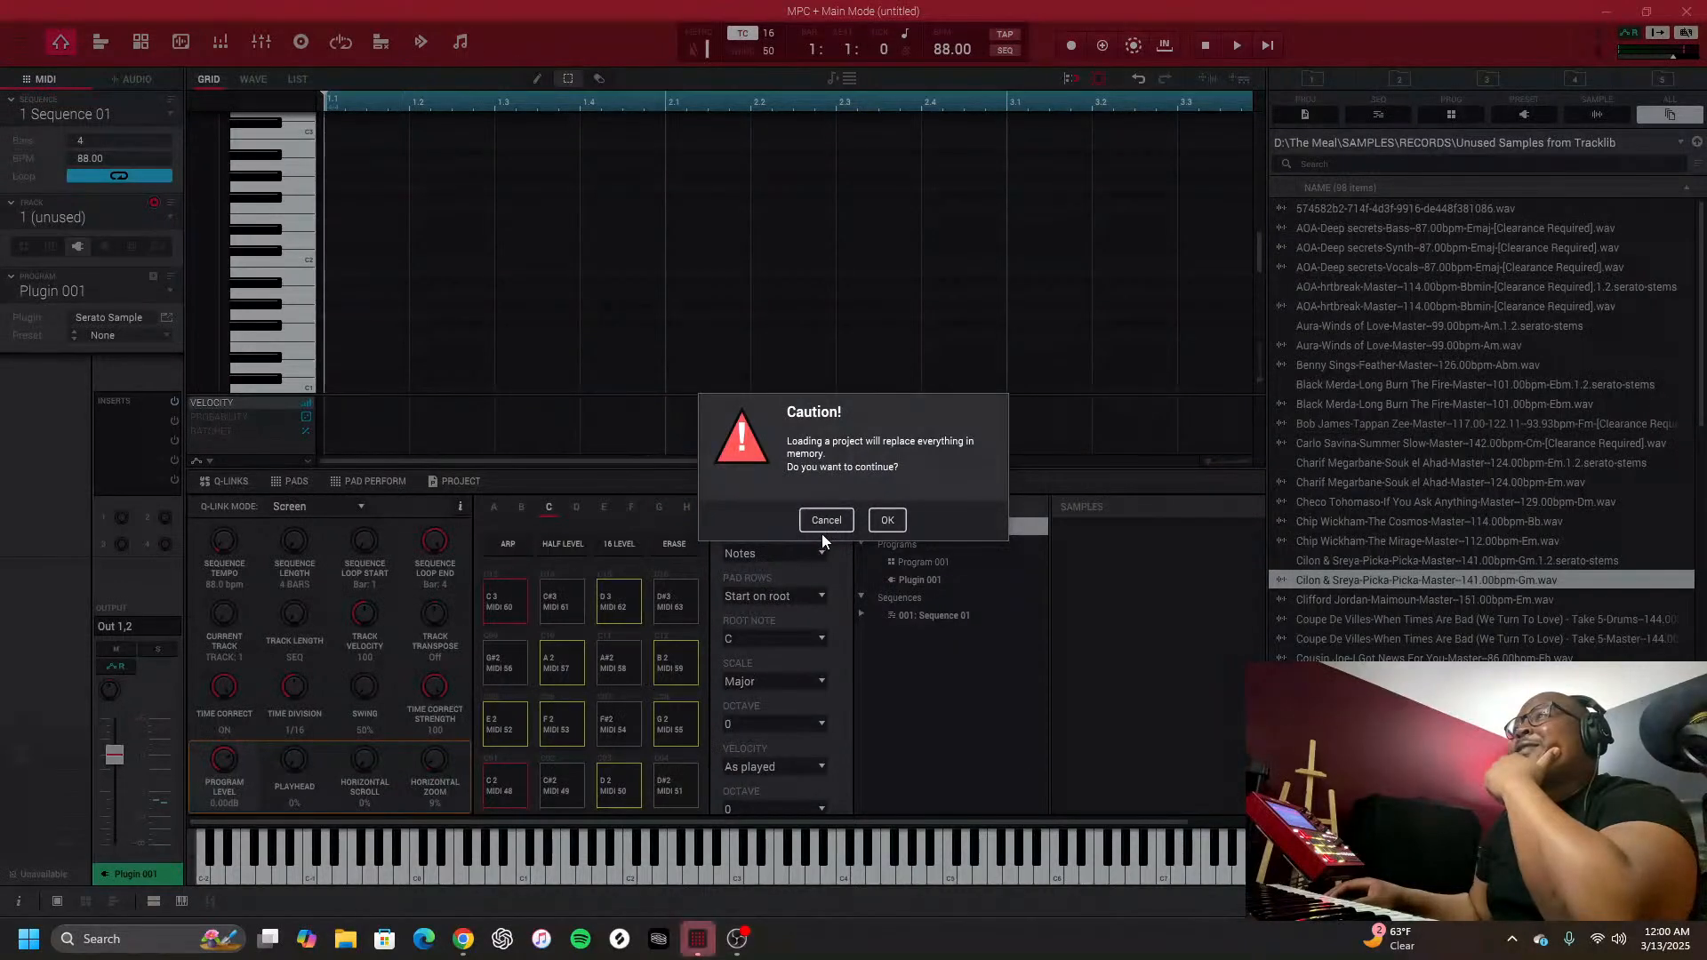
click(889, 521)
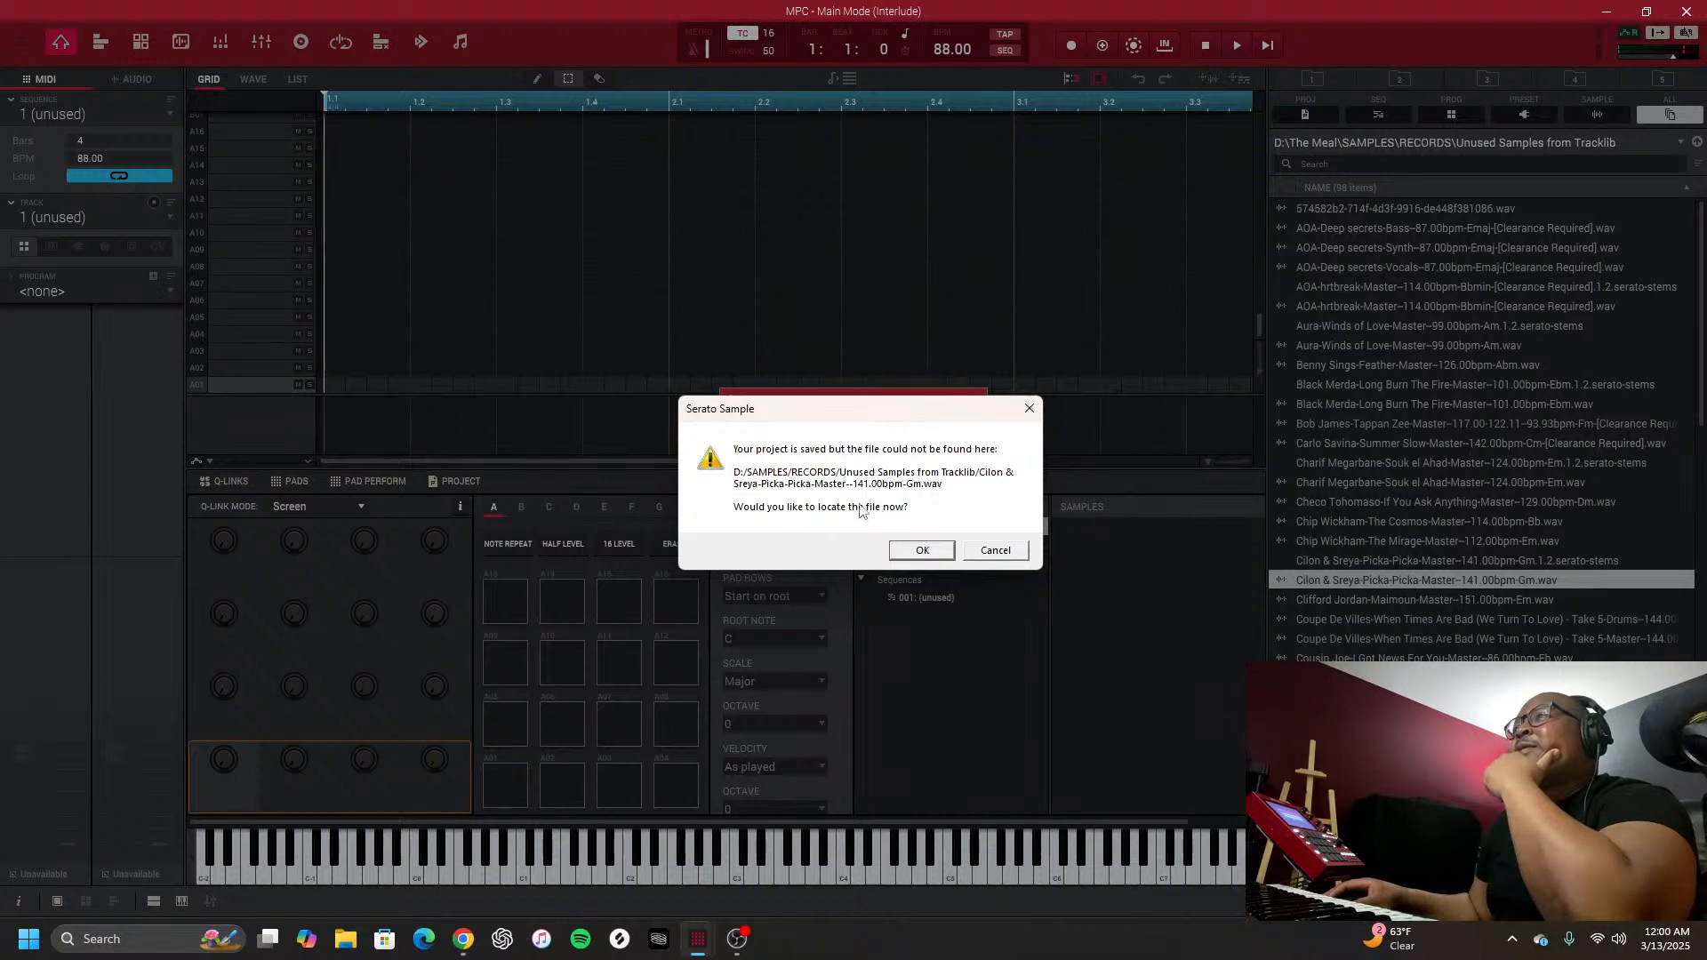
Relocate the missing Cilon & Sreya-Picka-Picka-Master--141.00bpm-Gm file to its copy in The Meal\SAMPLES\RECORDS\Unused Samples from Tracklib
click(922, 551)
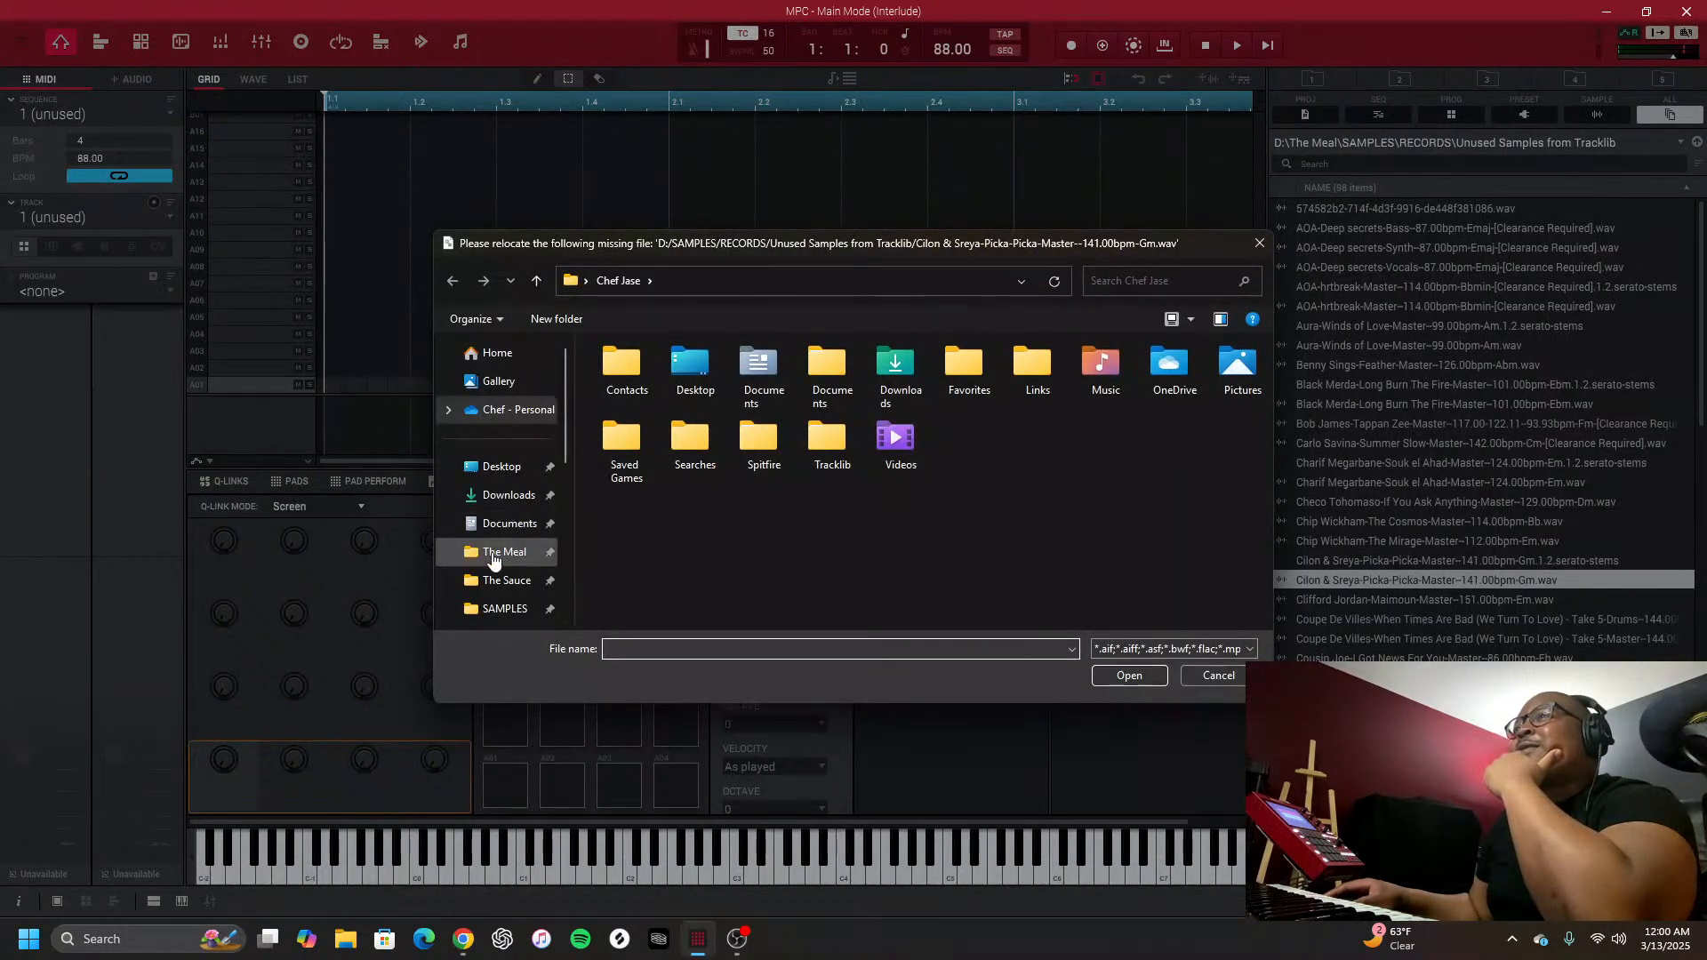
click(454, 552)
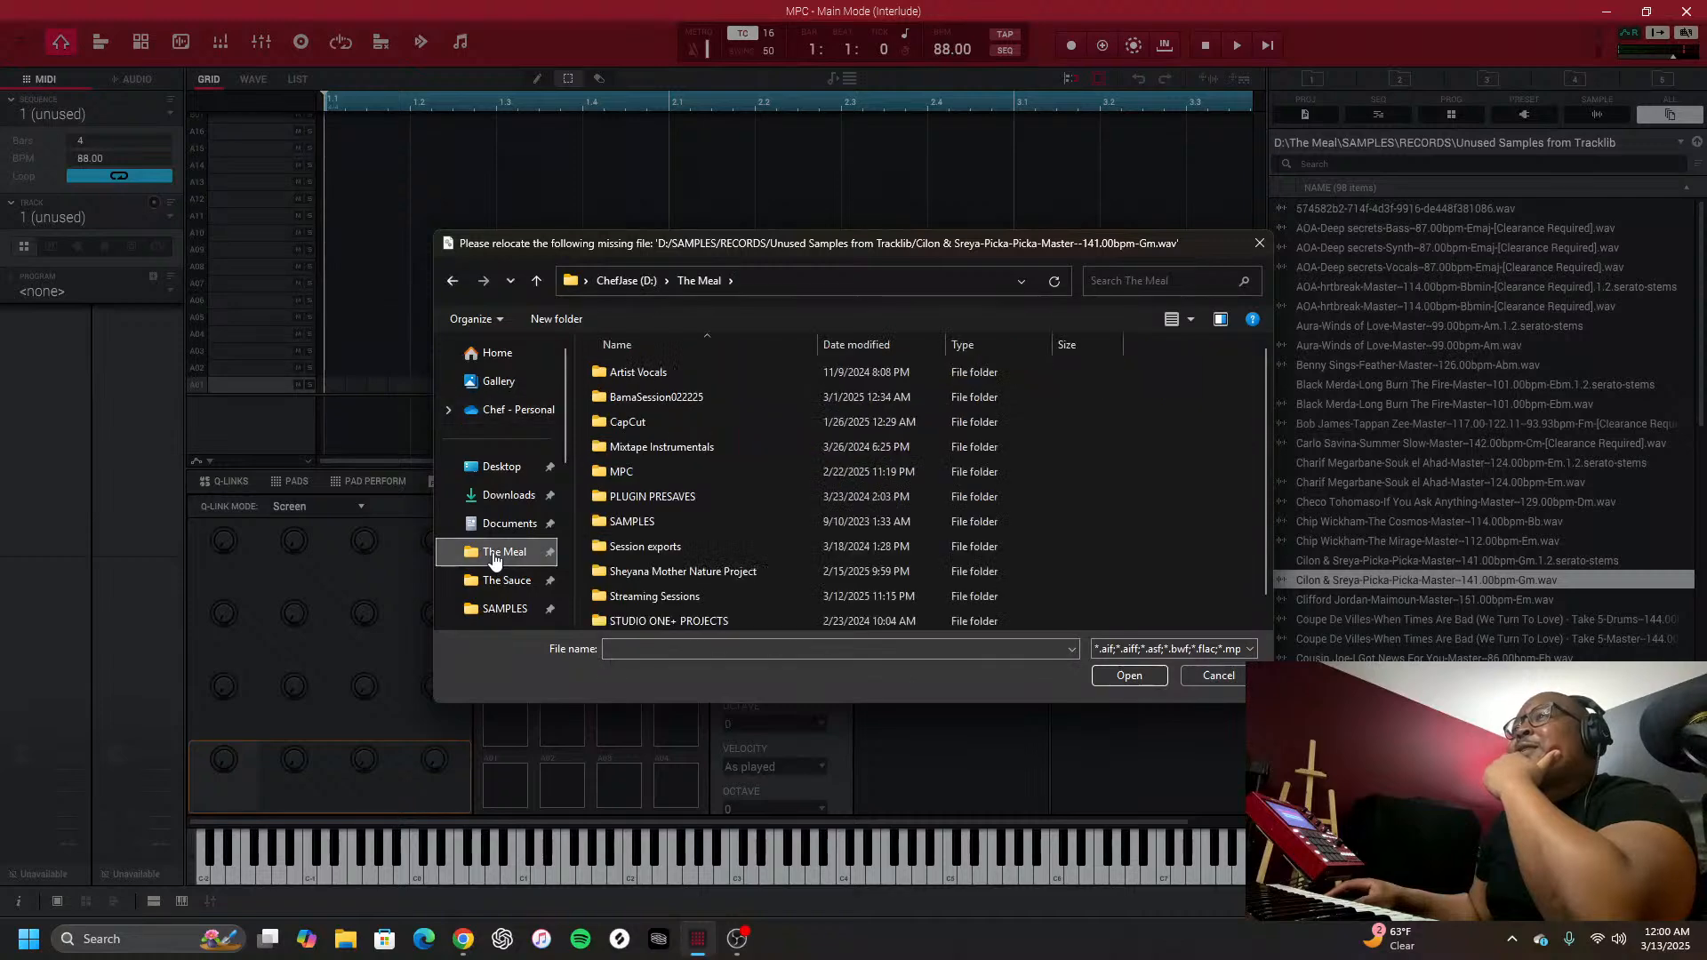
double_click(648, 524)
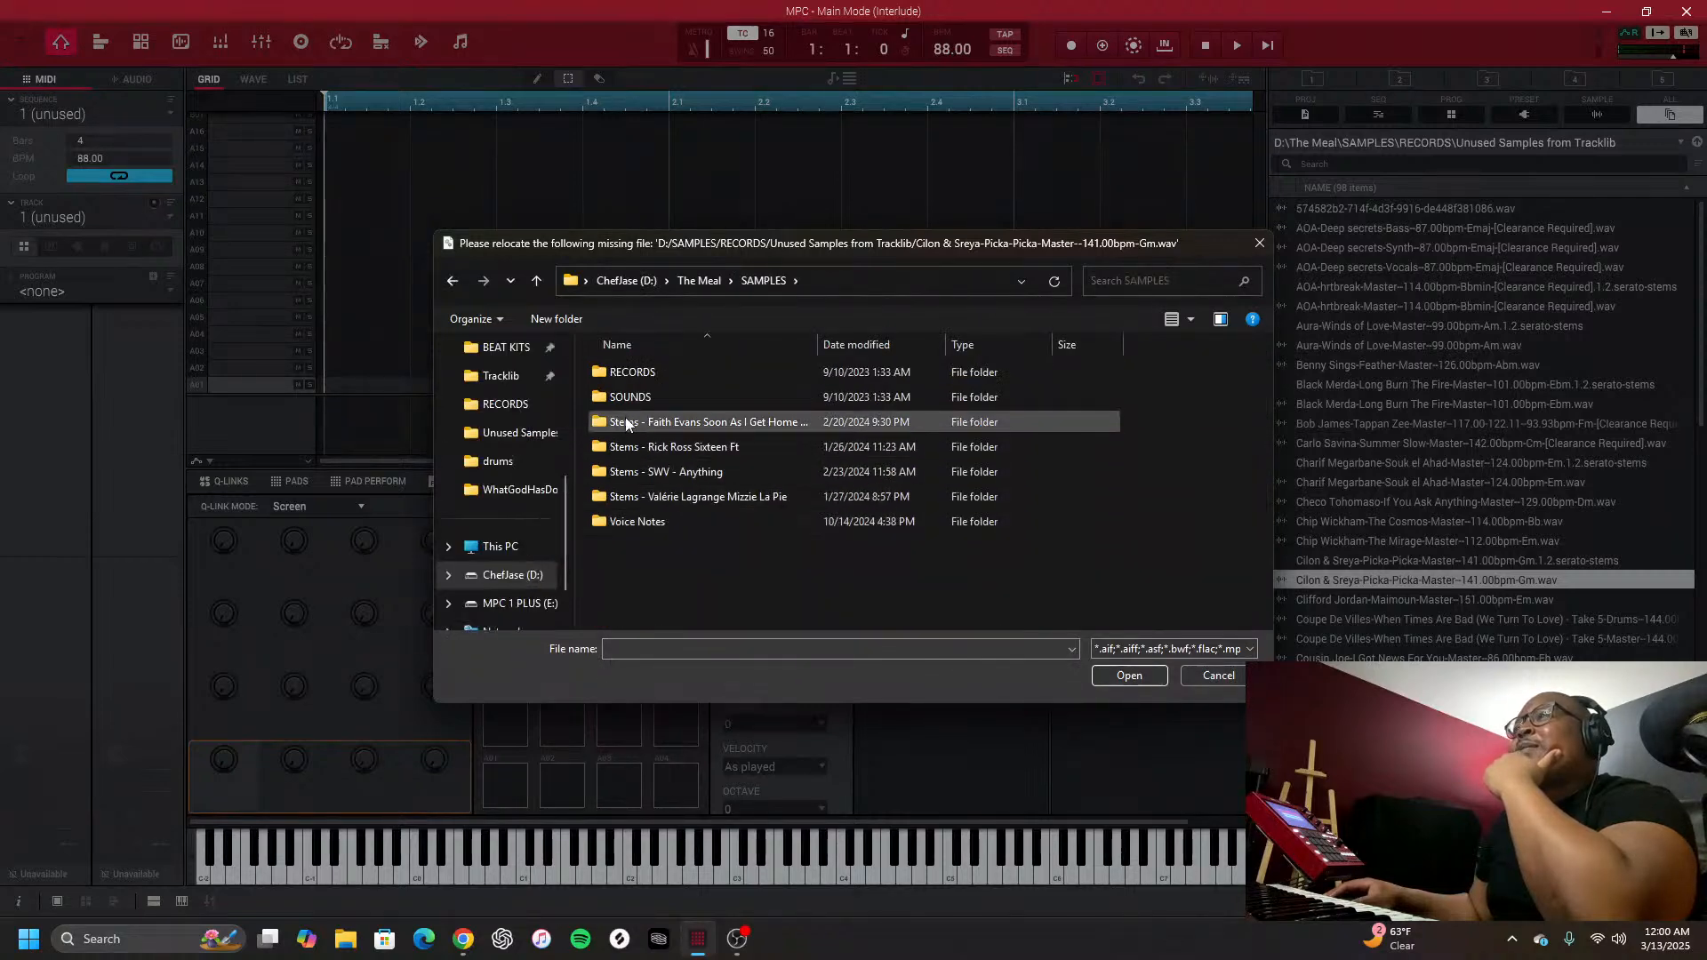
double_click(638, 368)
scroll(649, 498, down, 5)
scroll(649, 498, up, 5)
double_click(637, 398)
scroll(660, 476, down, 6)
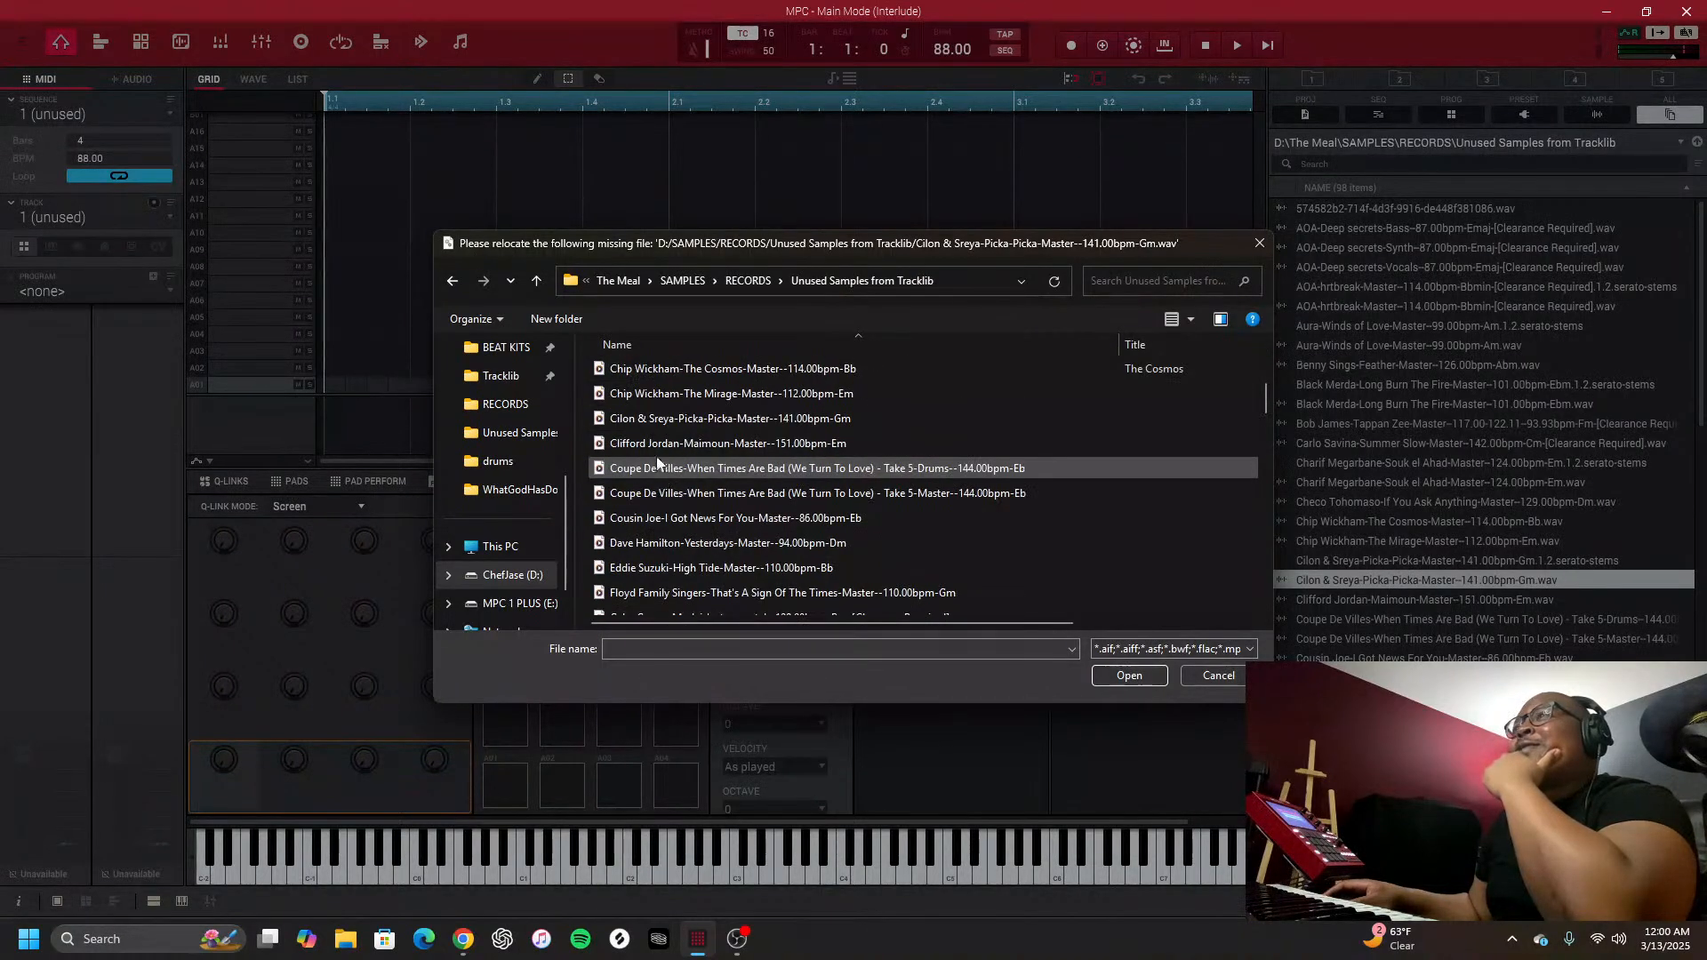
click(647, 418)
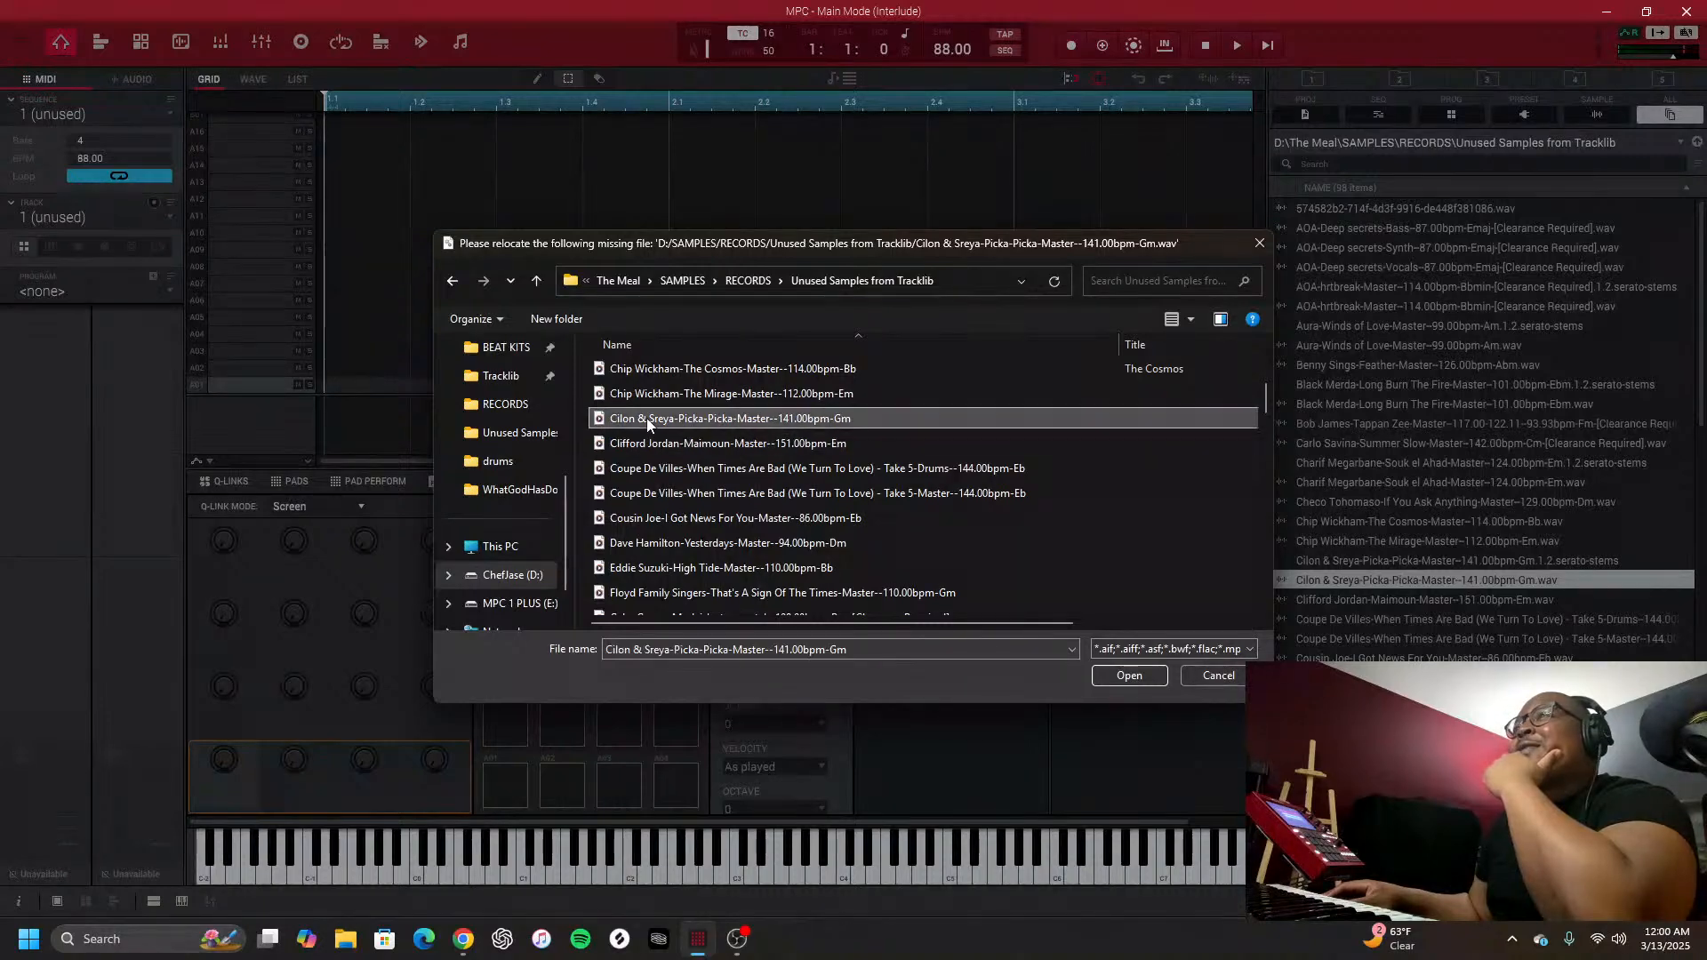
click(1129, 675)
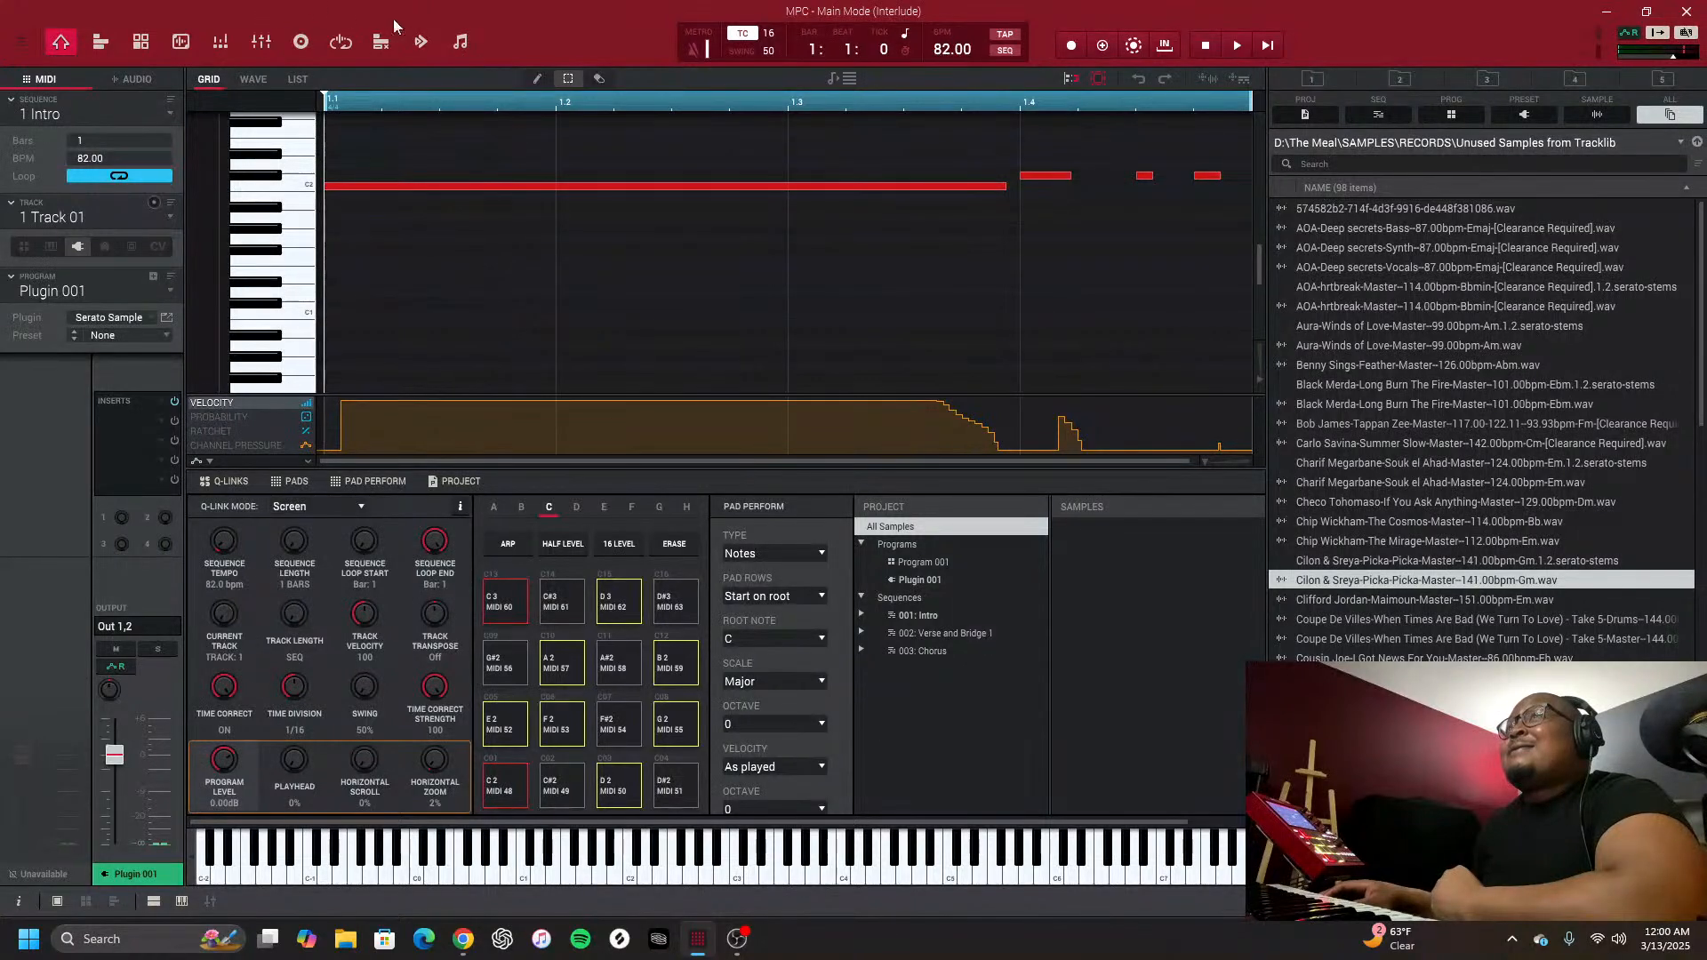
Show the Interlude project's song arrangement and play the start of its Intro before stopping playback
click(457, 42)
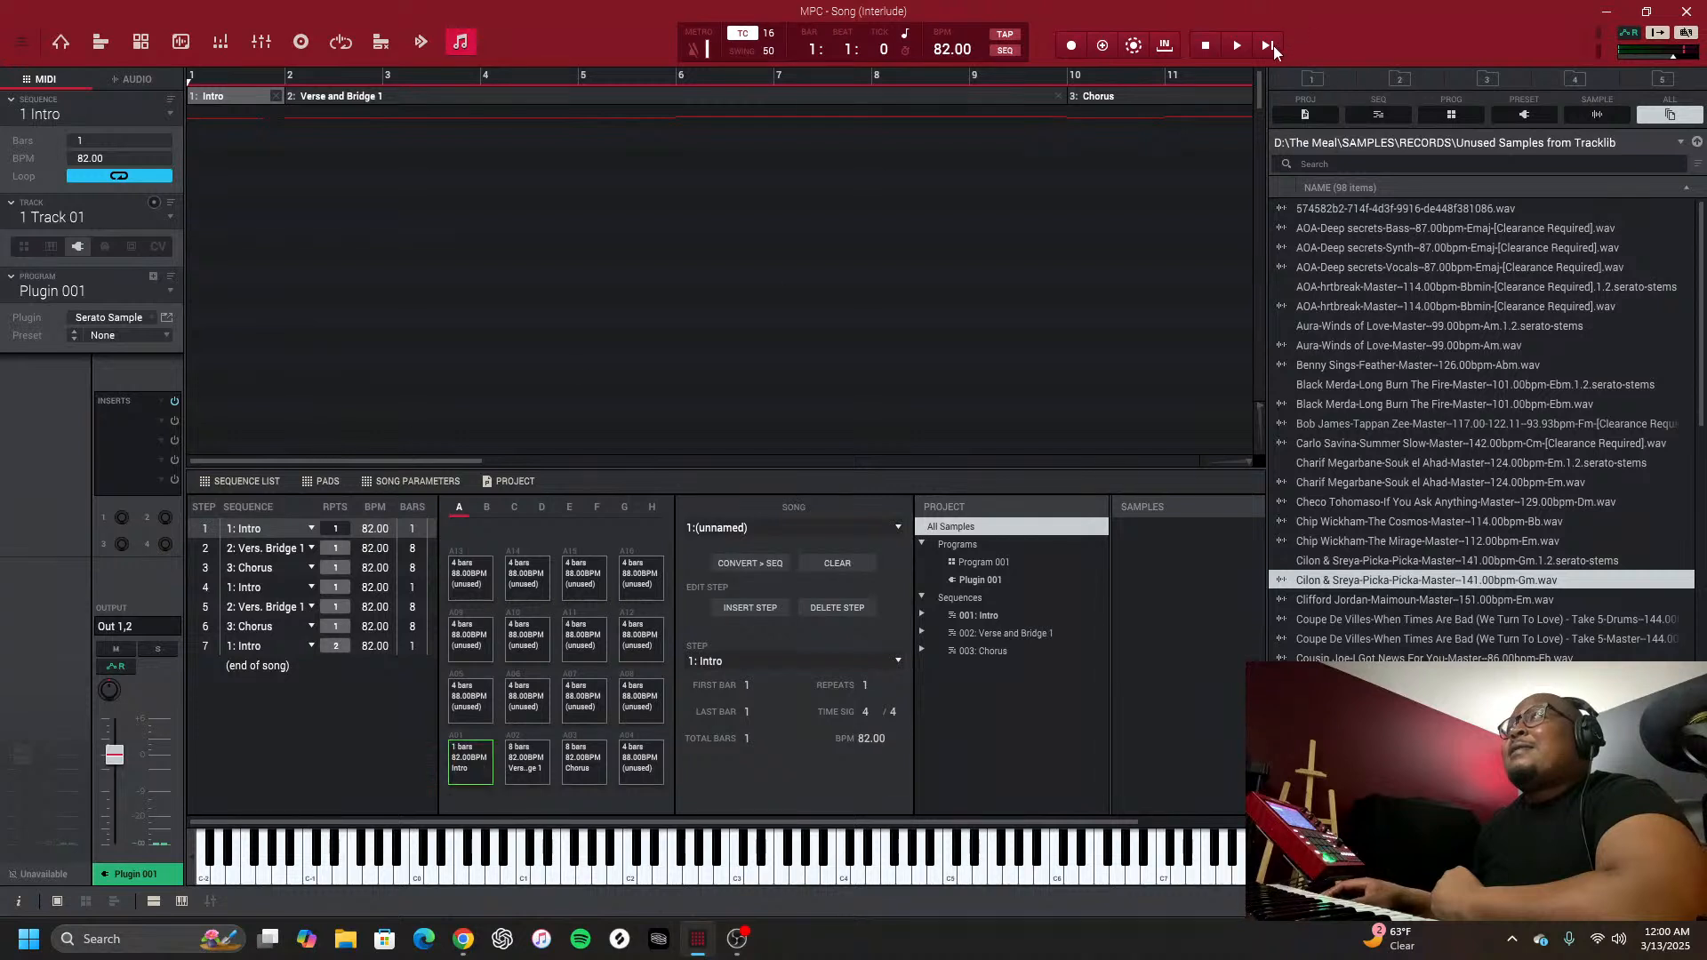
click(1235, 45)
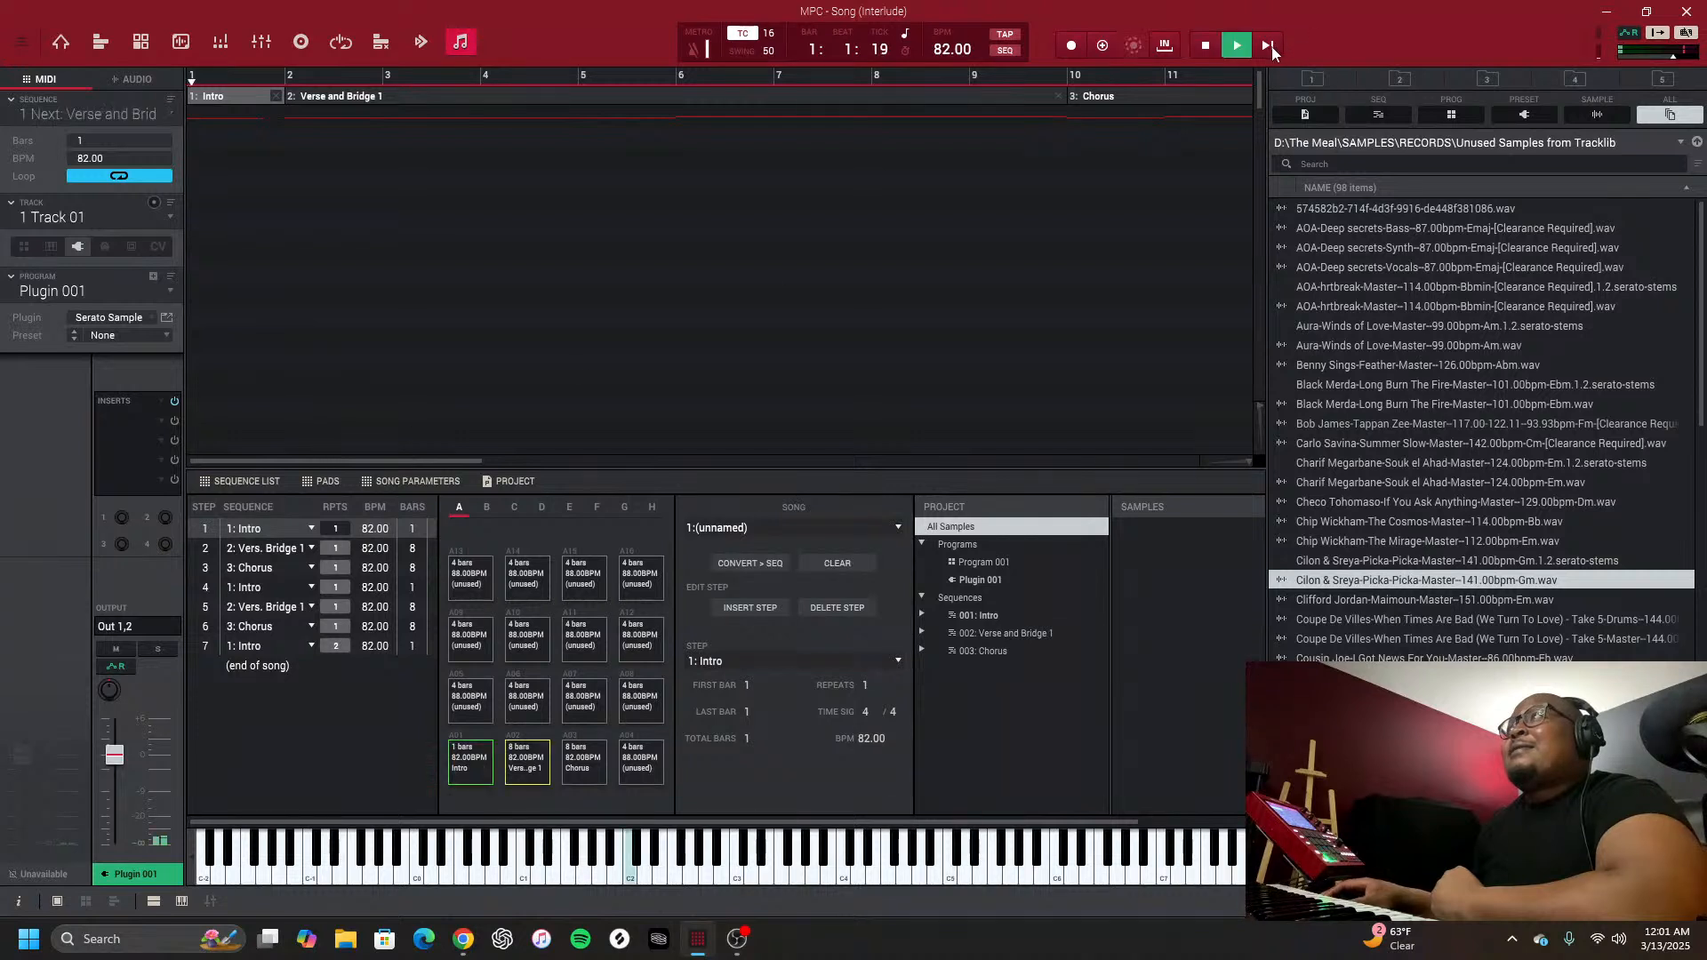
click(1204, 50)
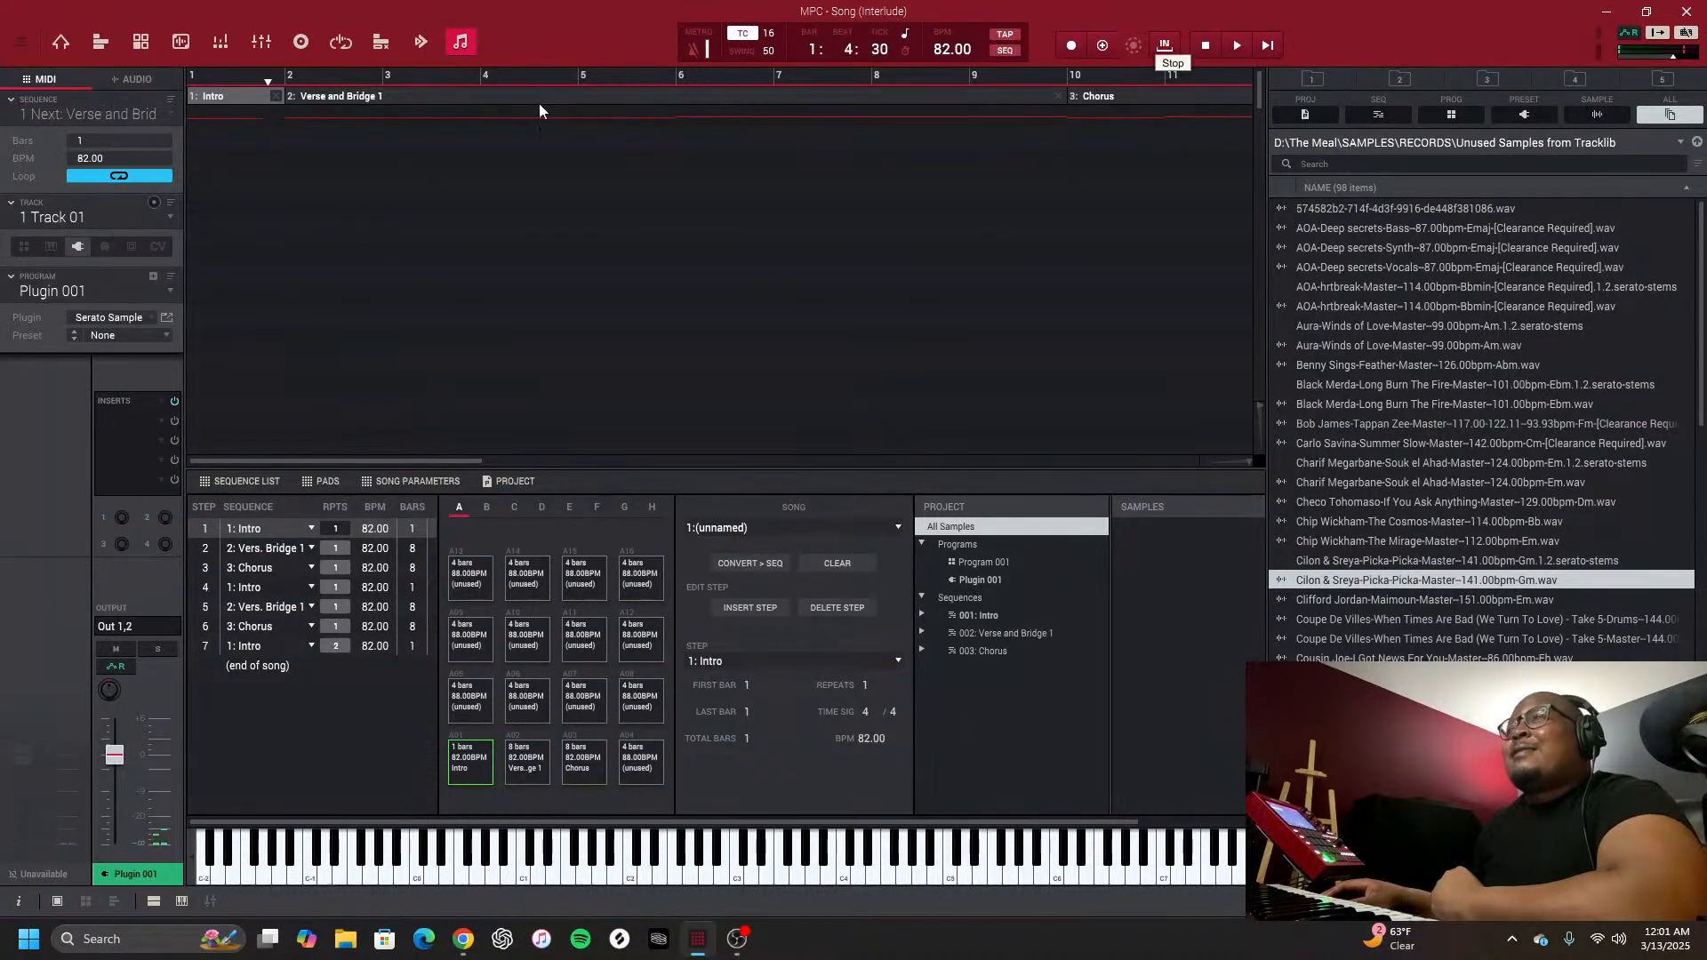
Open the Serato Sample plugin of Plugin 001 and play the song's Intro and start of Verse and Bridge 1 with it displayed
click(165, 317)
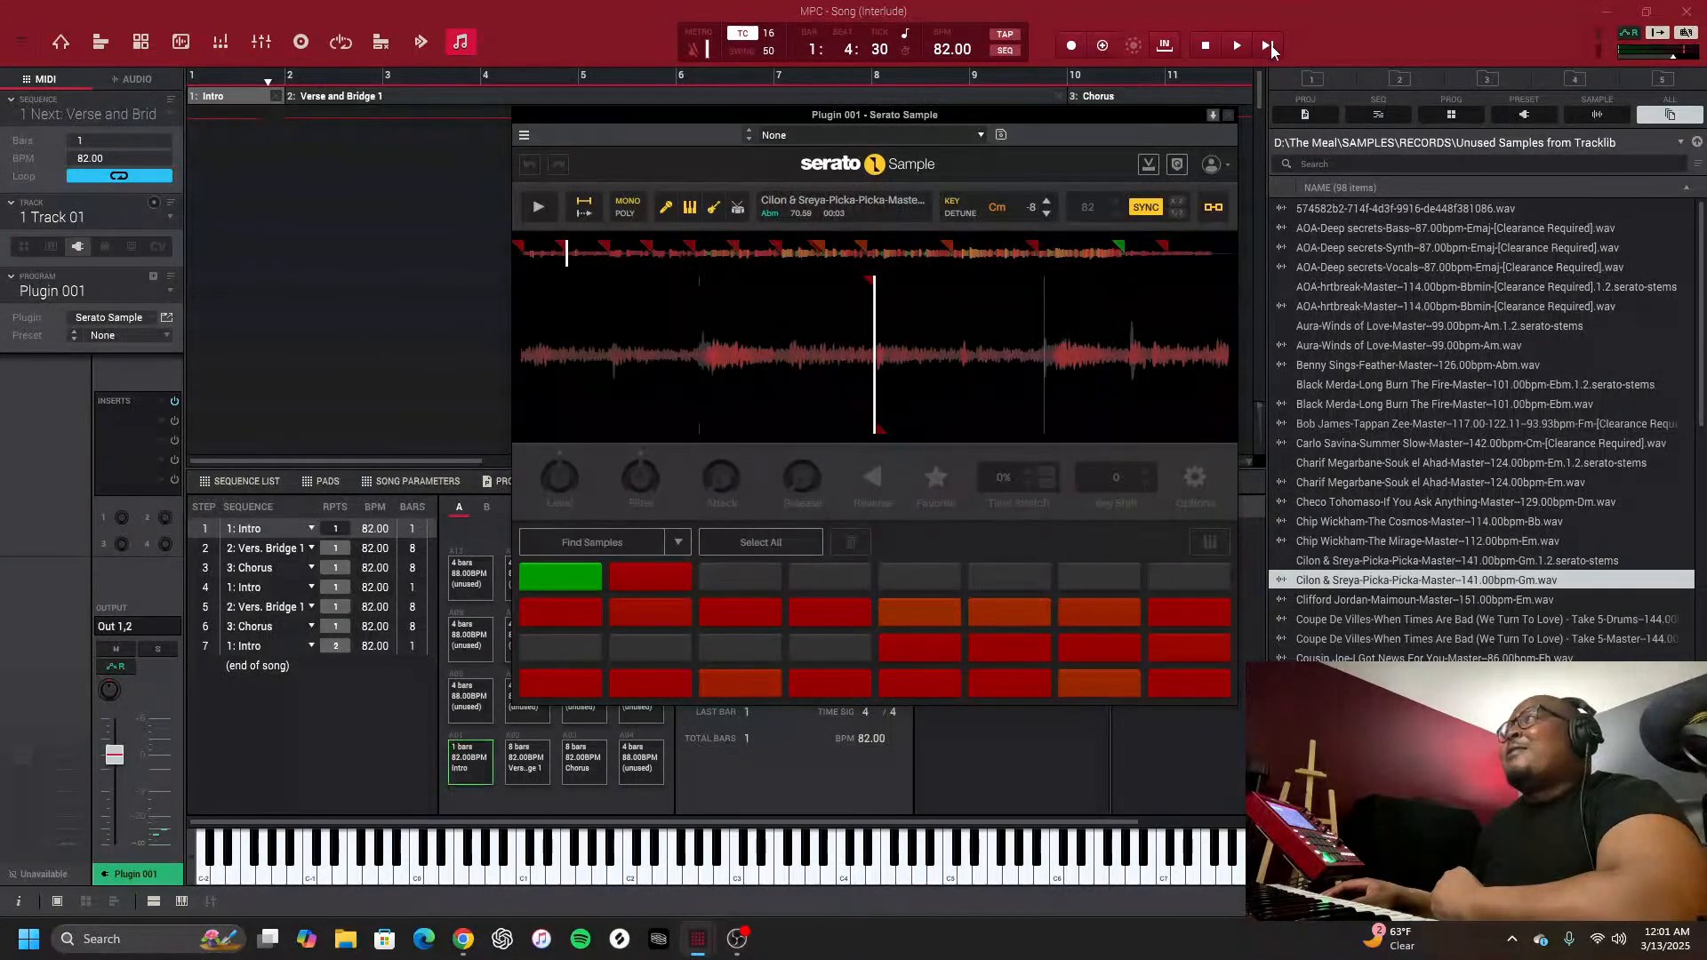
click(1235, 45)
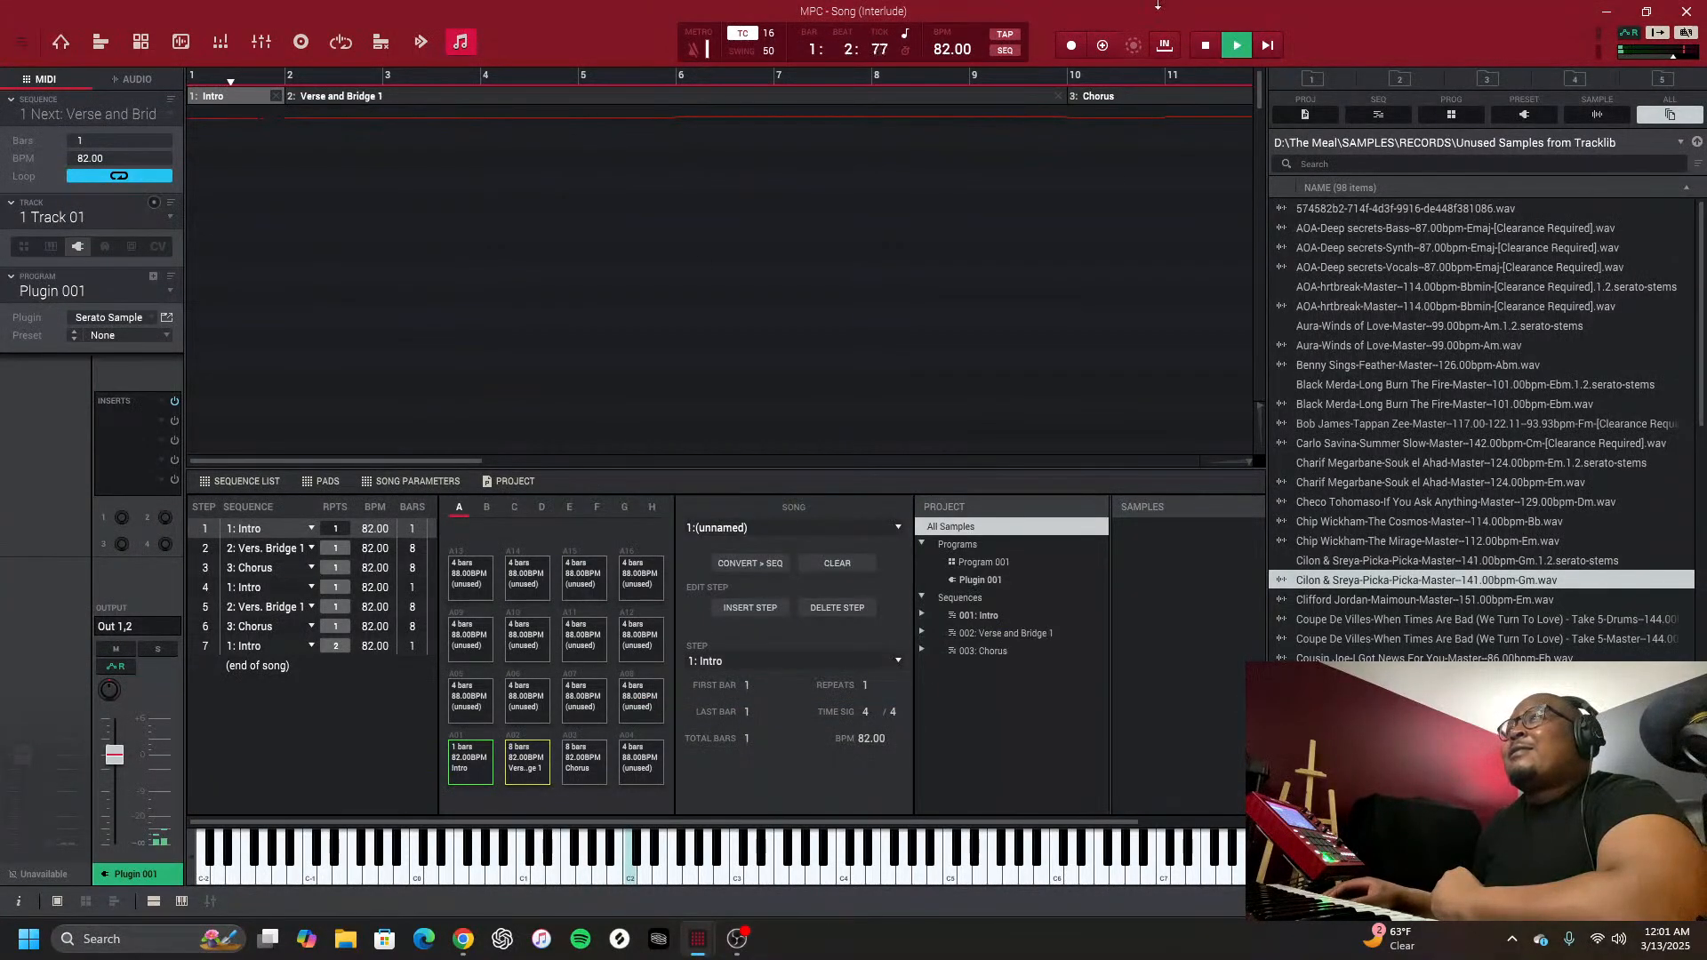
click(1206, 45)
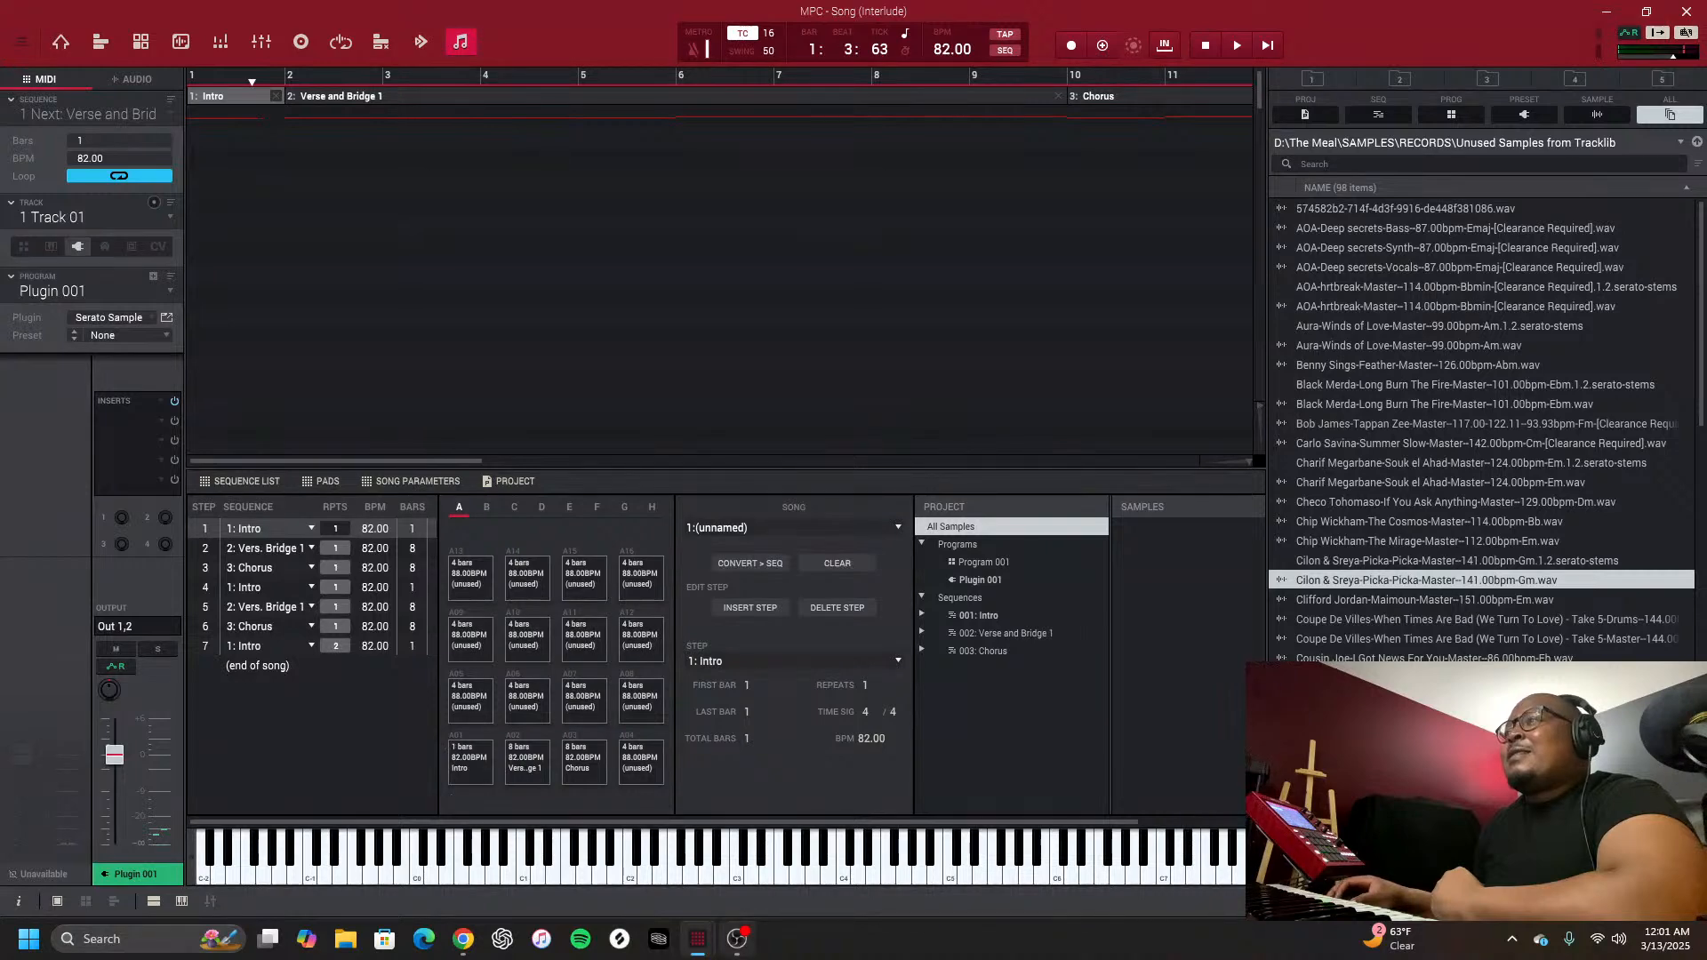
mouse_move(698, 939)
click(776, 864)
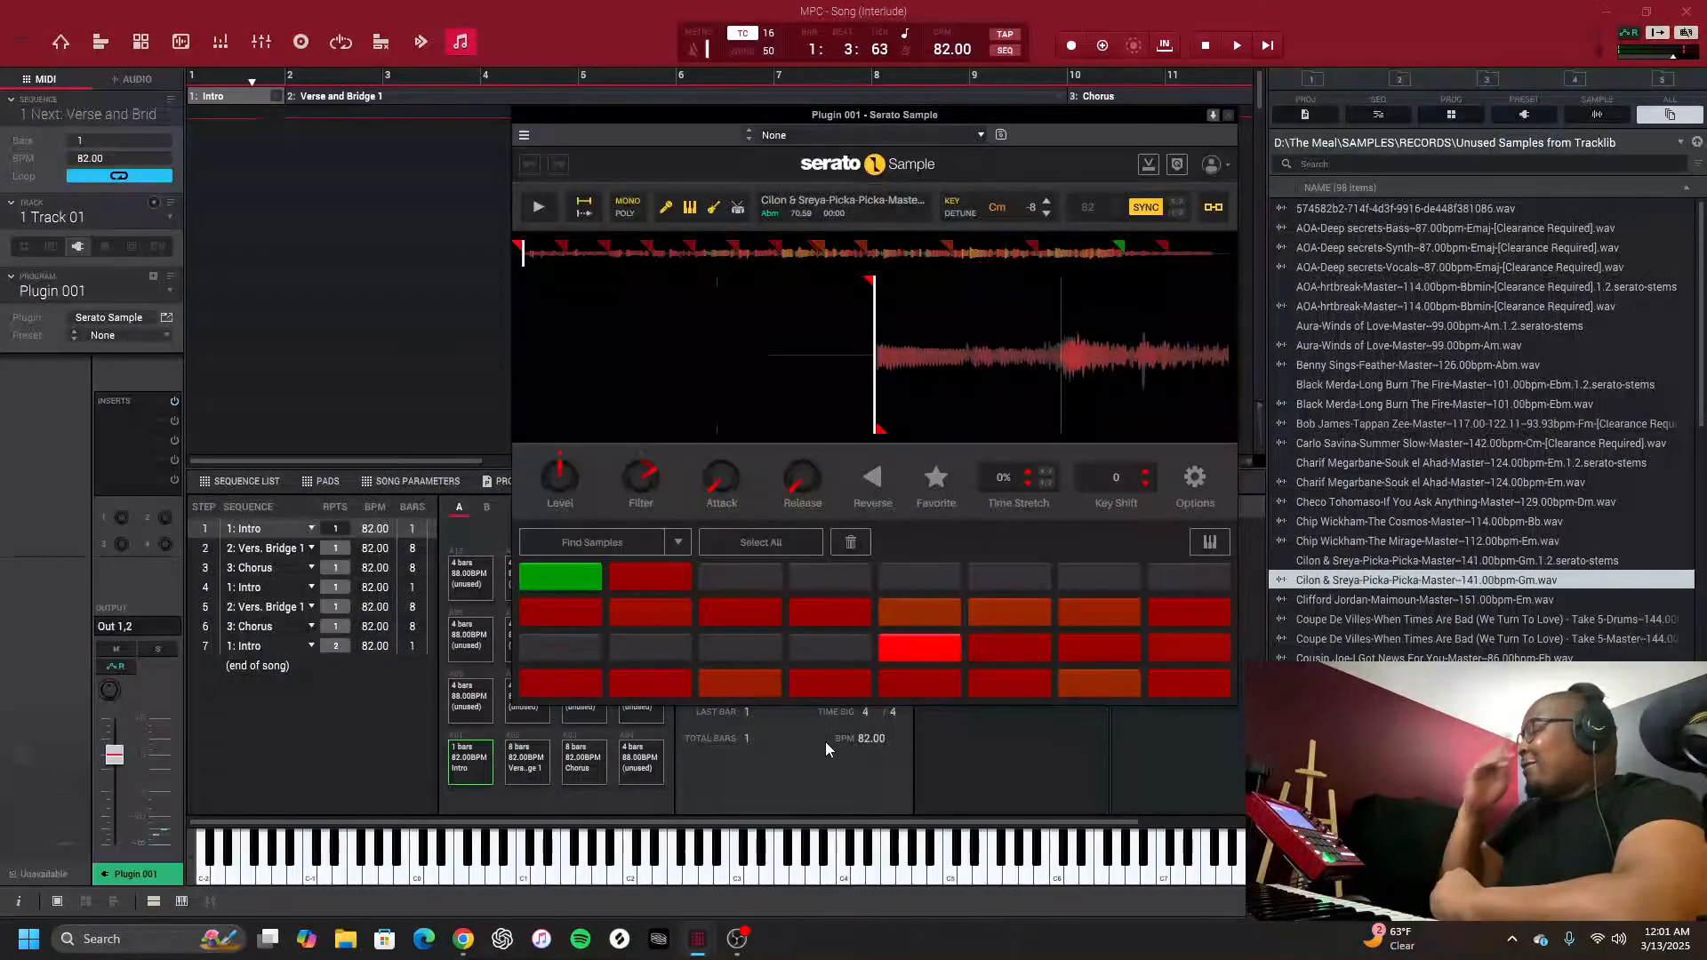
key(space)
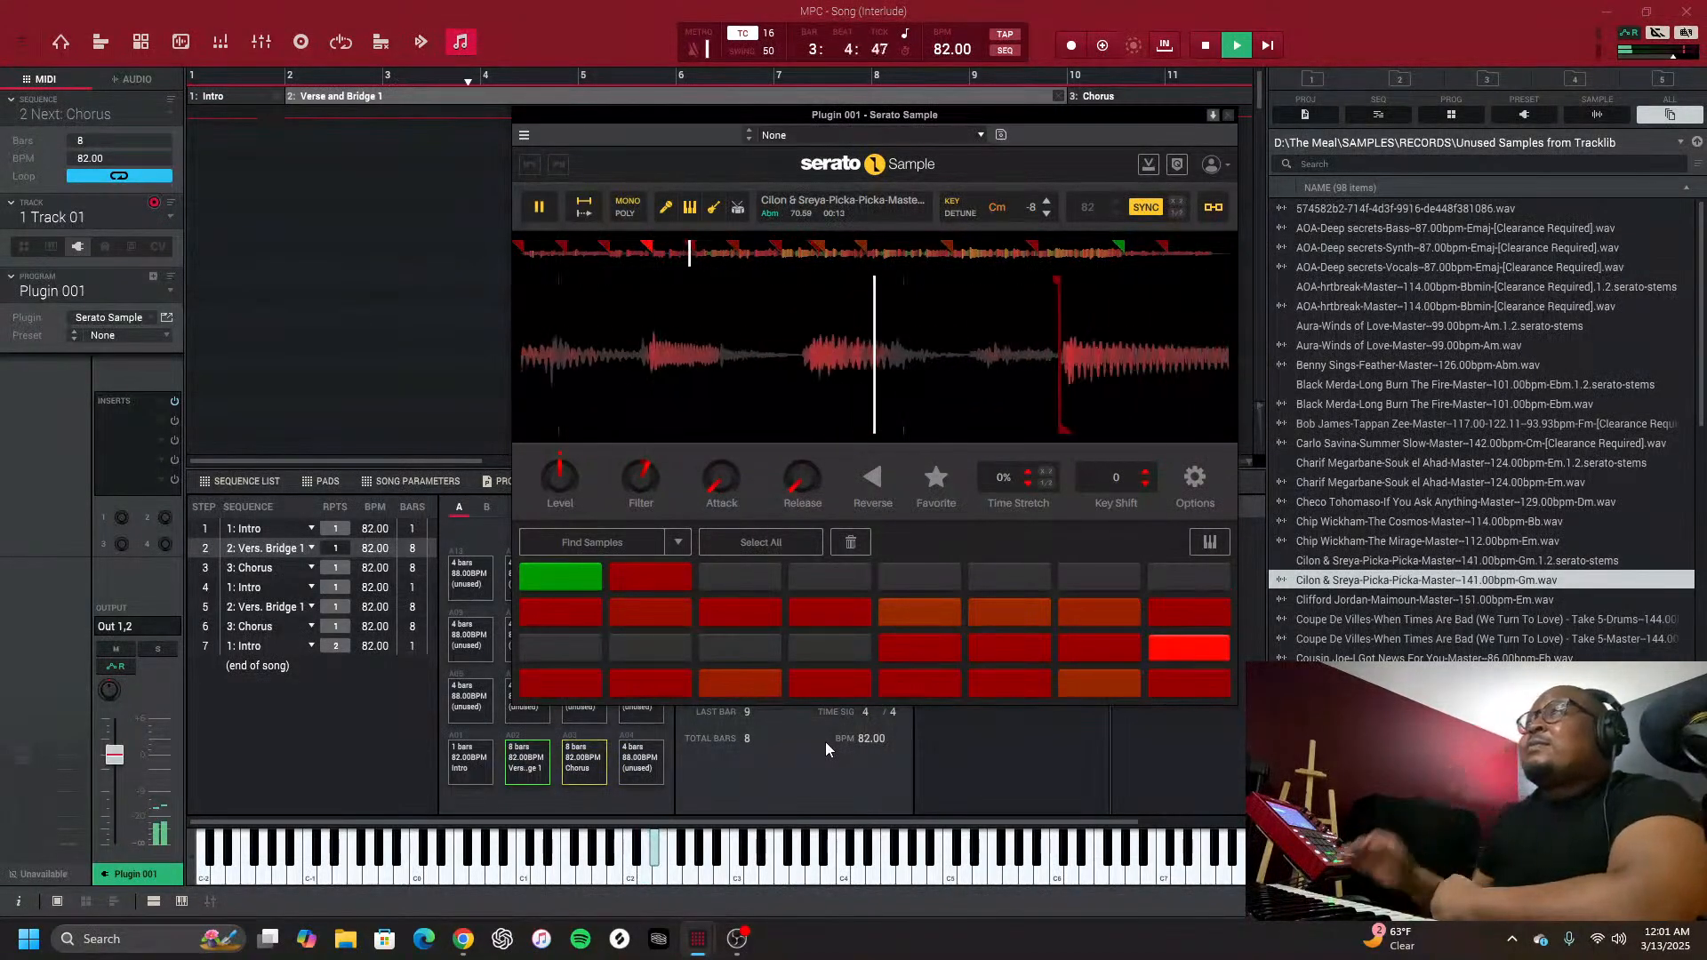
key(space)
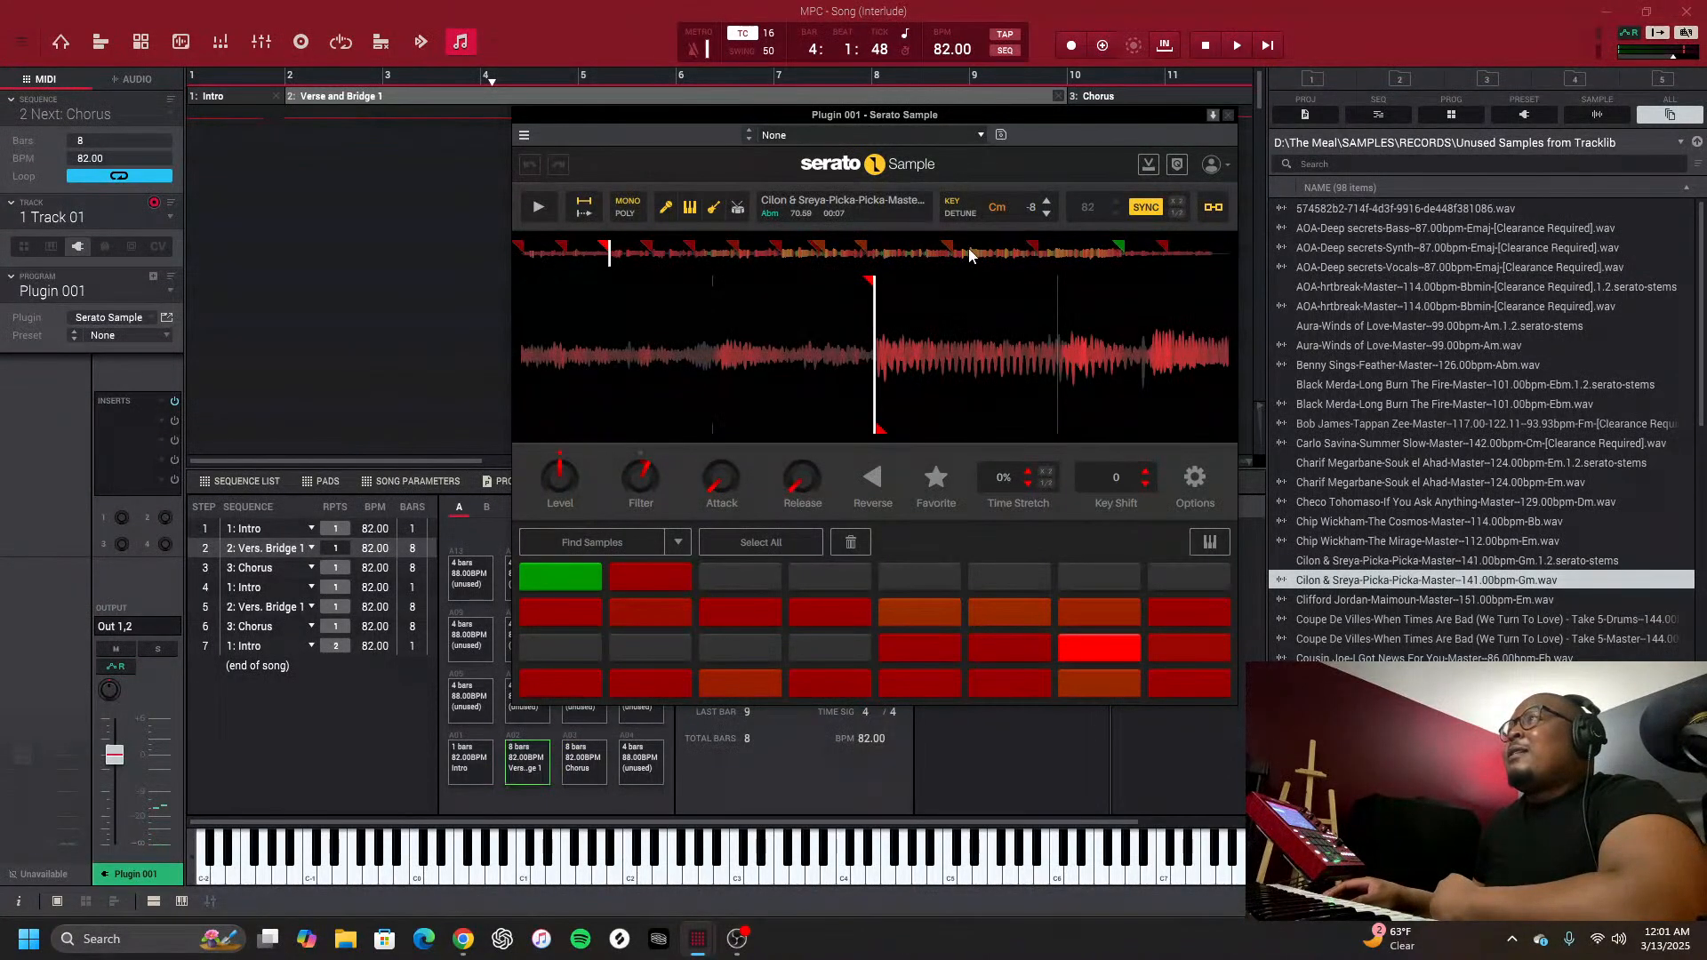
Examine the chop markers across a wider stretch of the Picka-Picka waveform and close the Serato Sample window
scroll(901, 350, up, 1)
scroll(901, 349, down, 6)
scroll(901, 349, up, 1)
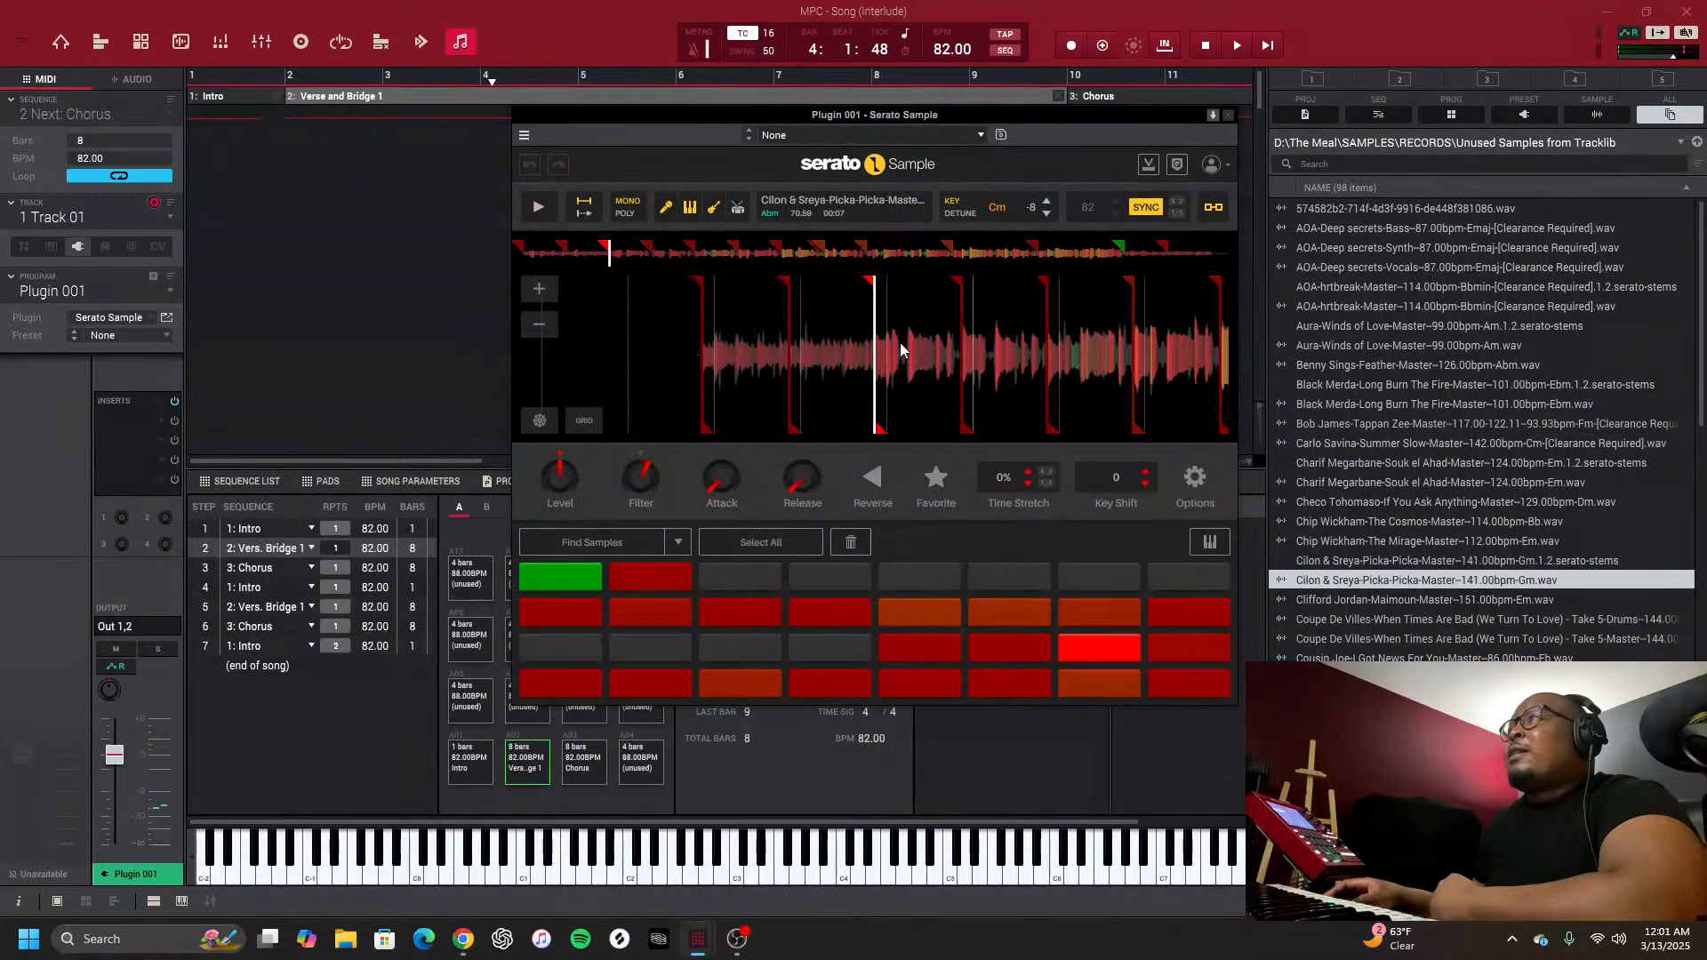
click(1225, 119)
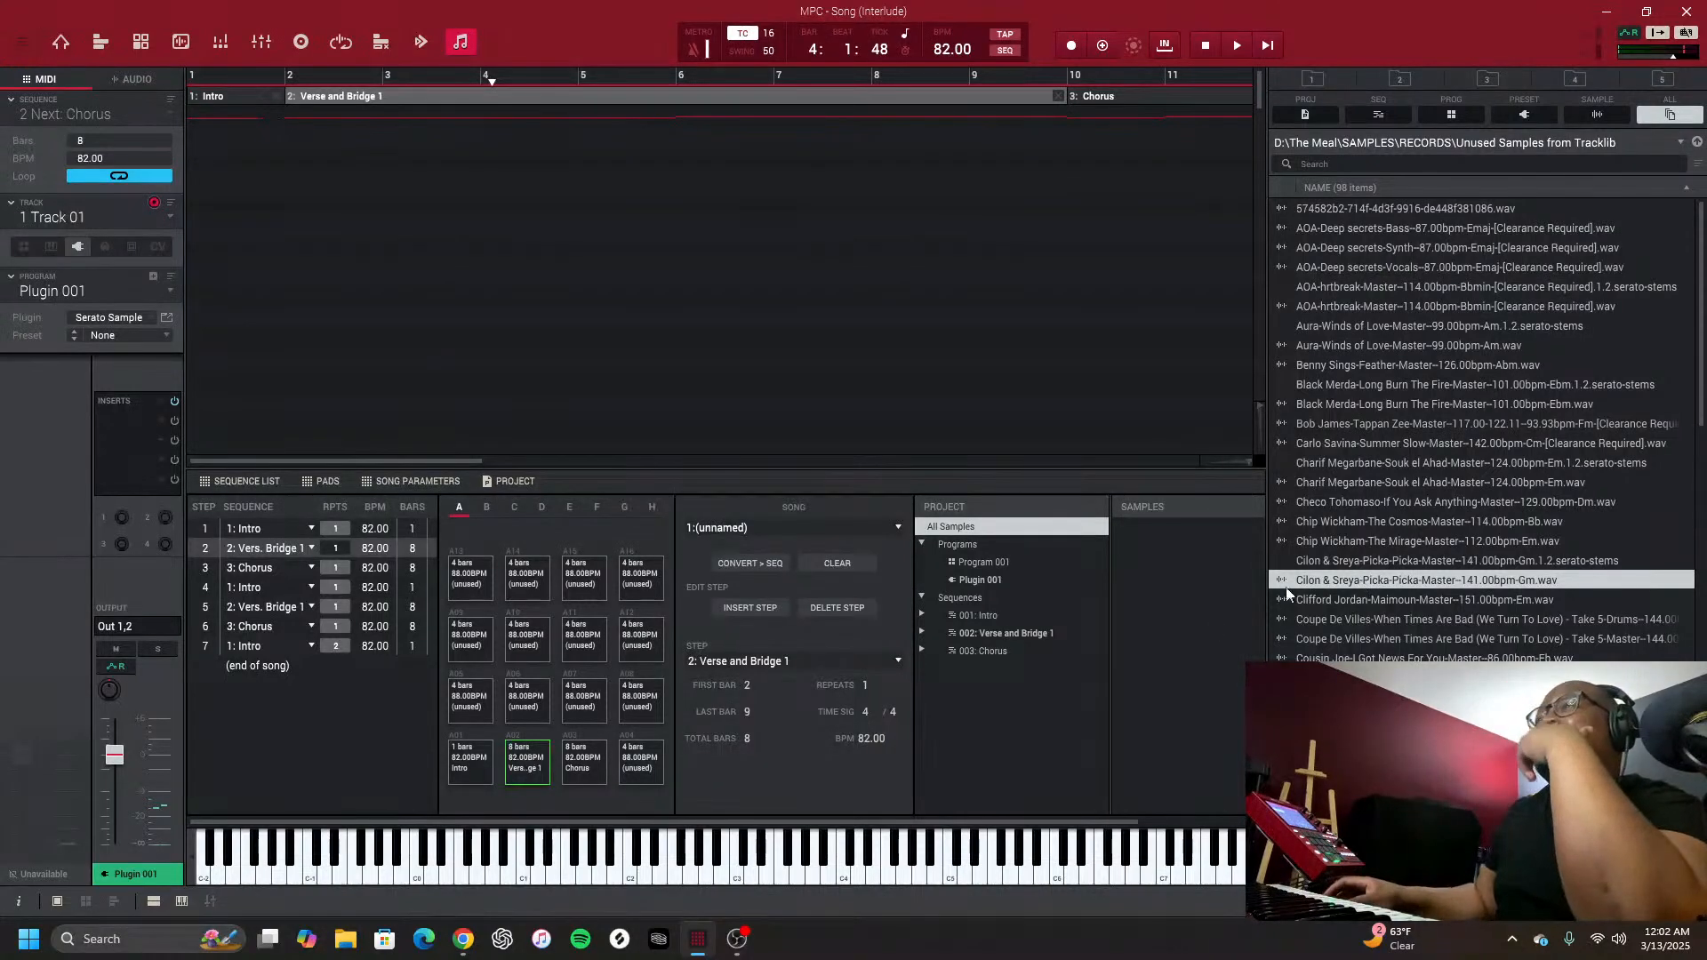
Switch to Chrome, search Tracklib for "picka picka", view the Picka-Picka song page by Cilon & Sreya, and minimize the browser
click(464, 941)
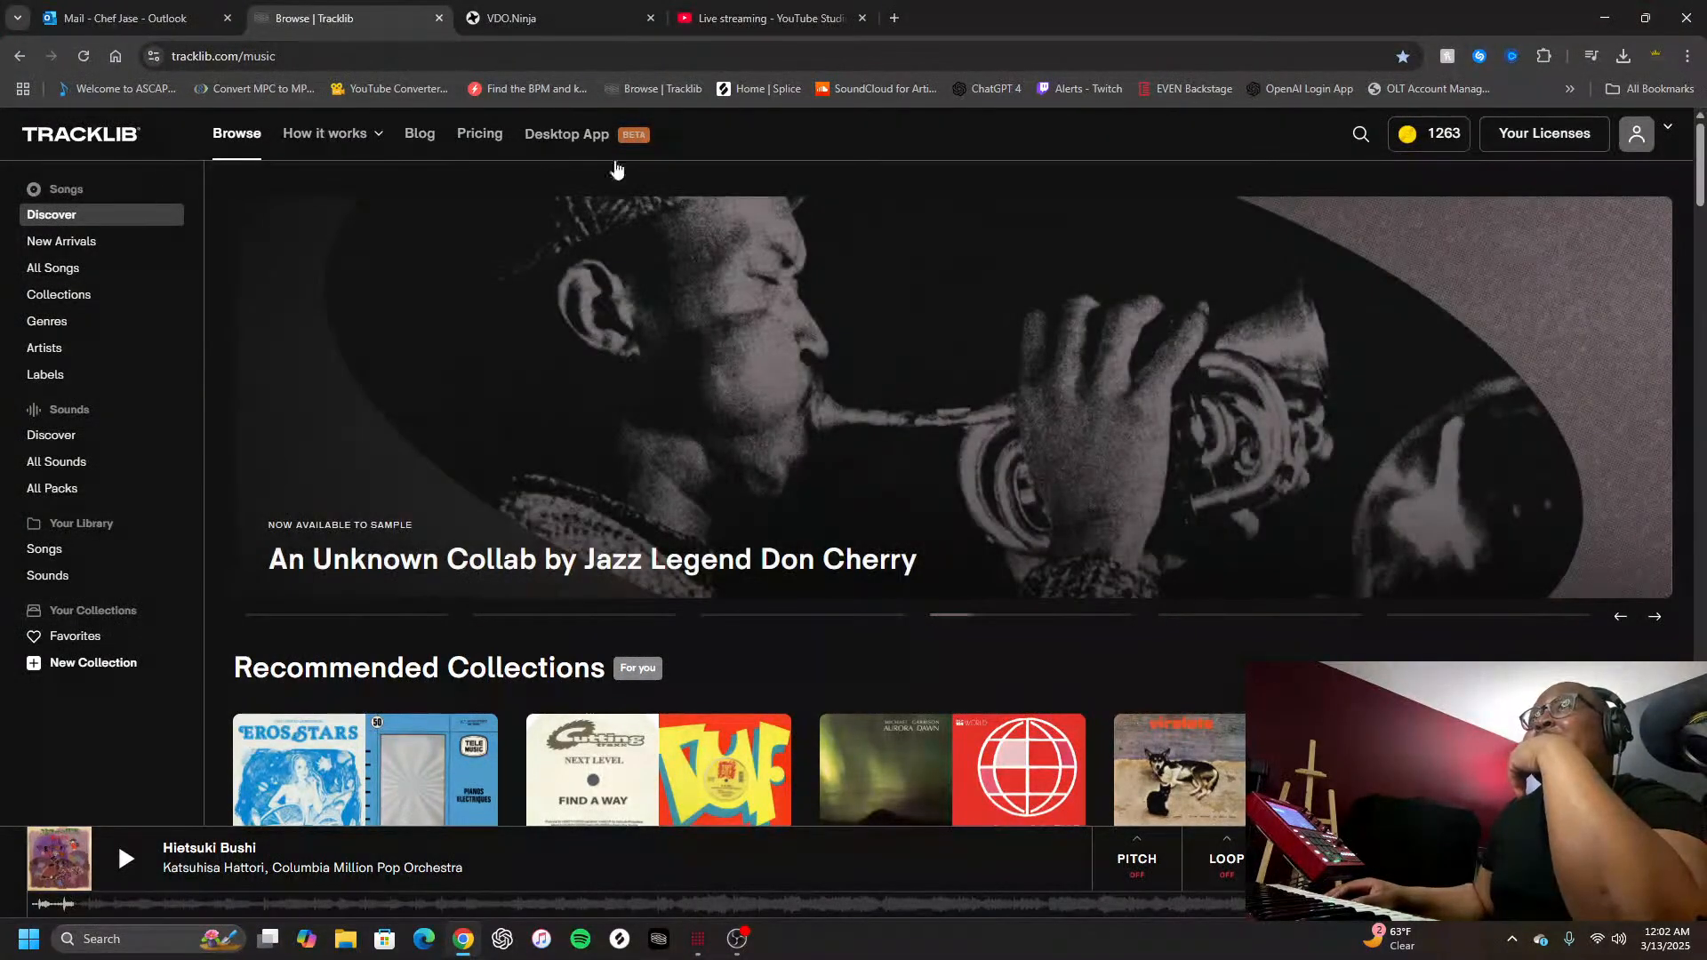
click(1360, 133)
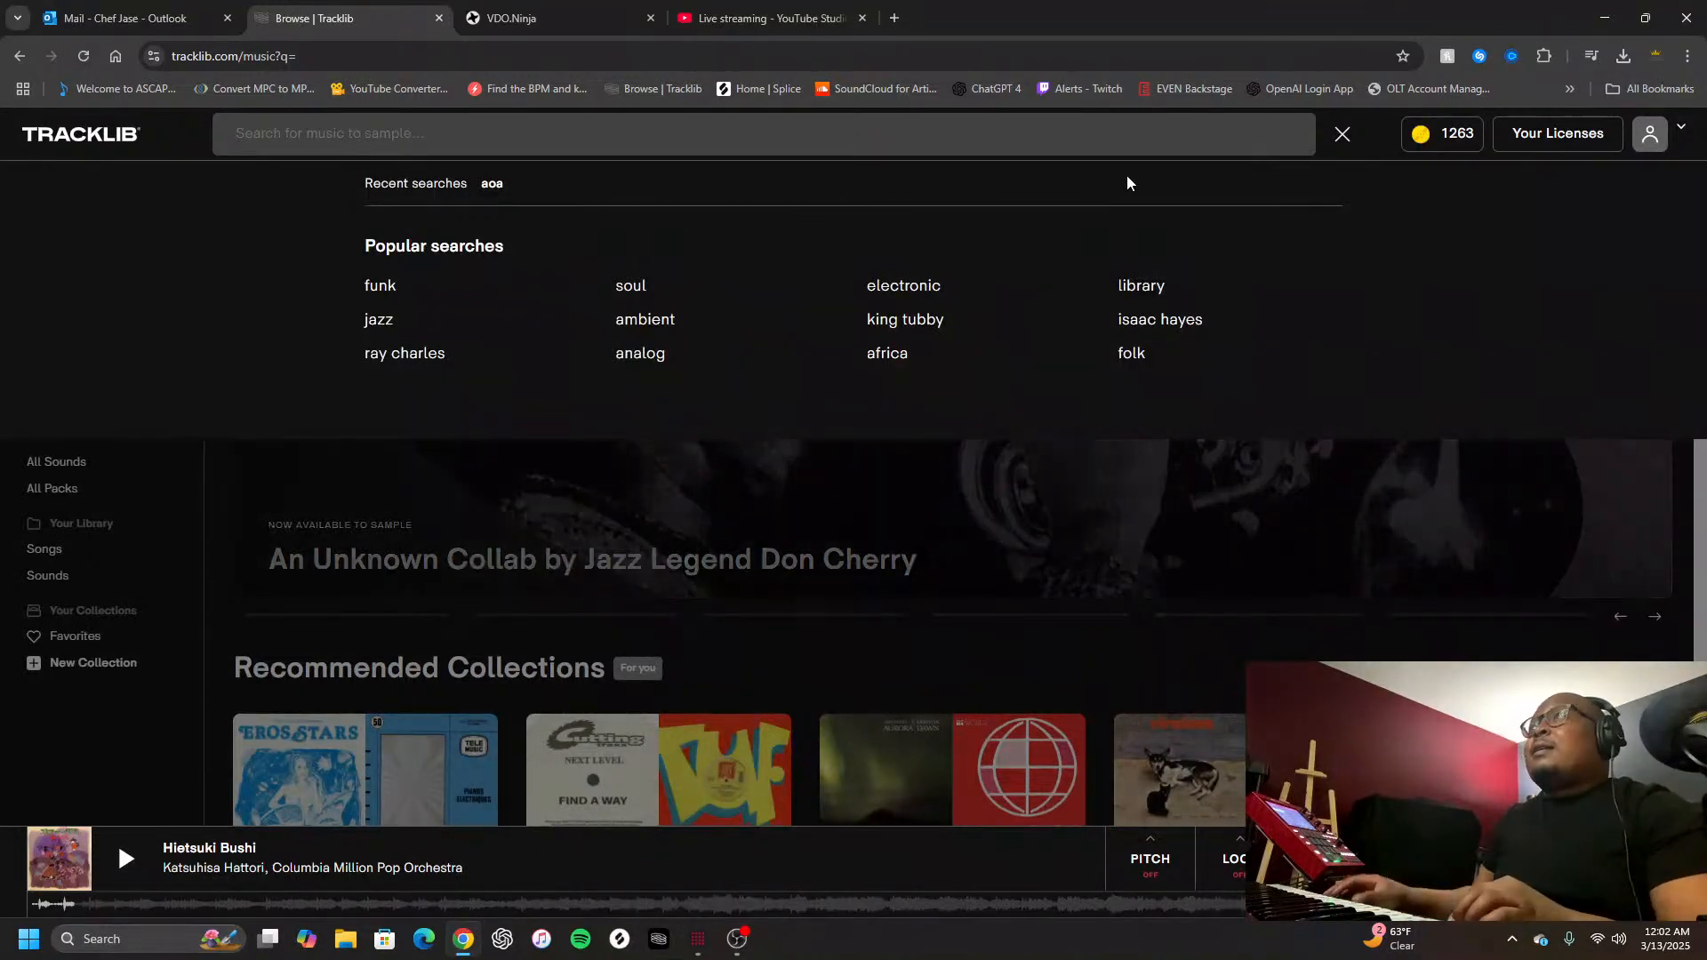
click(1106, 136)
text(pi)
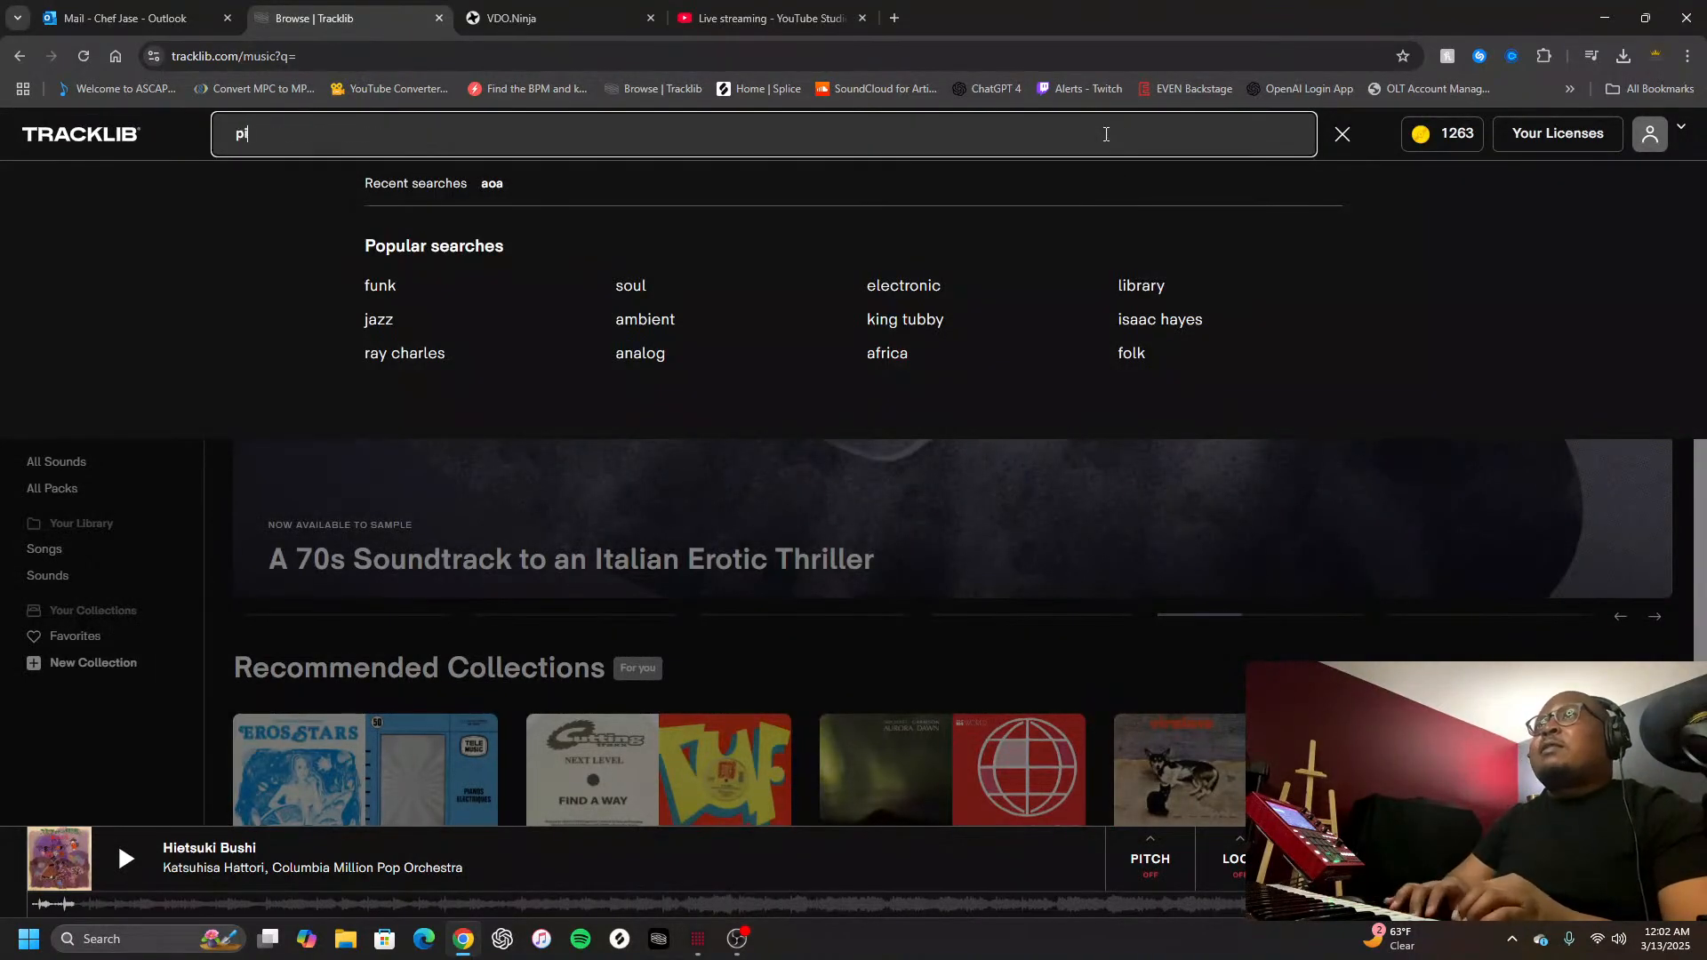
text(cka picka)
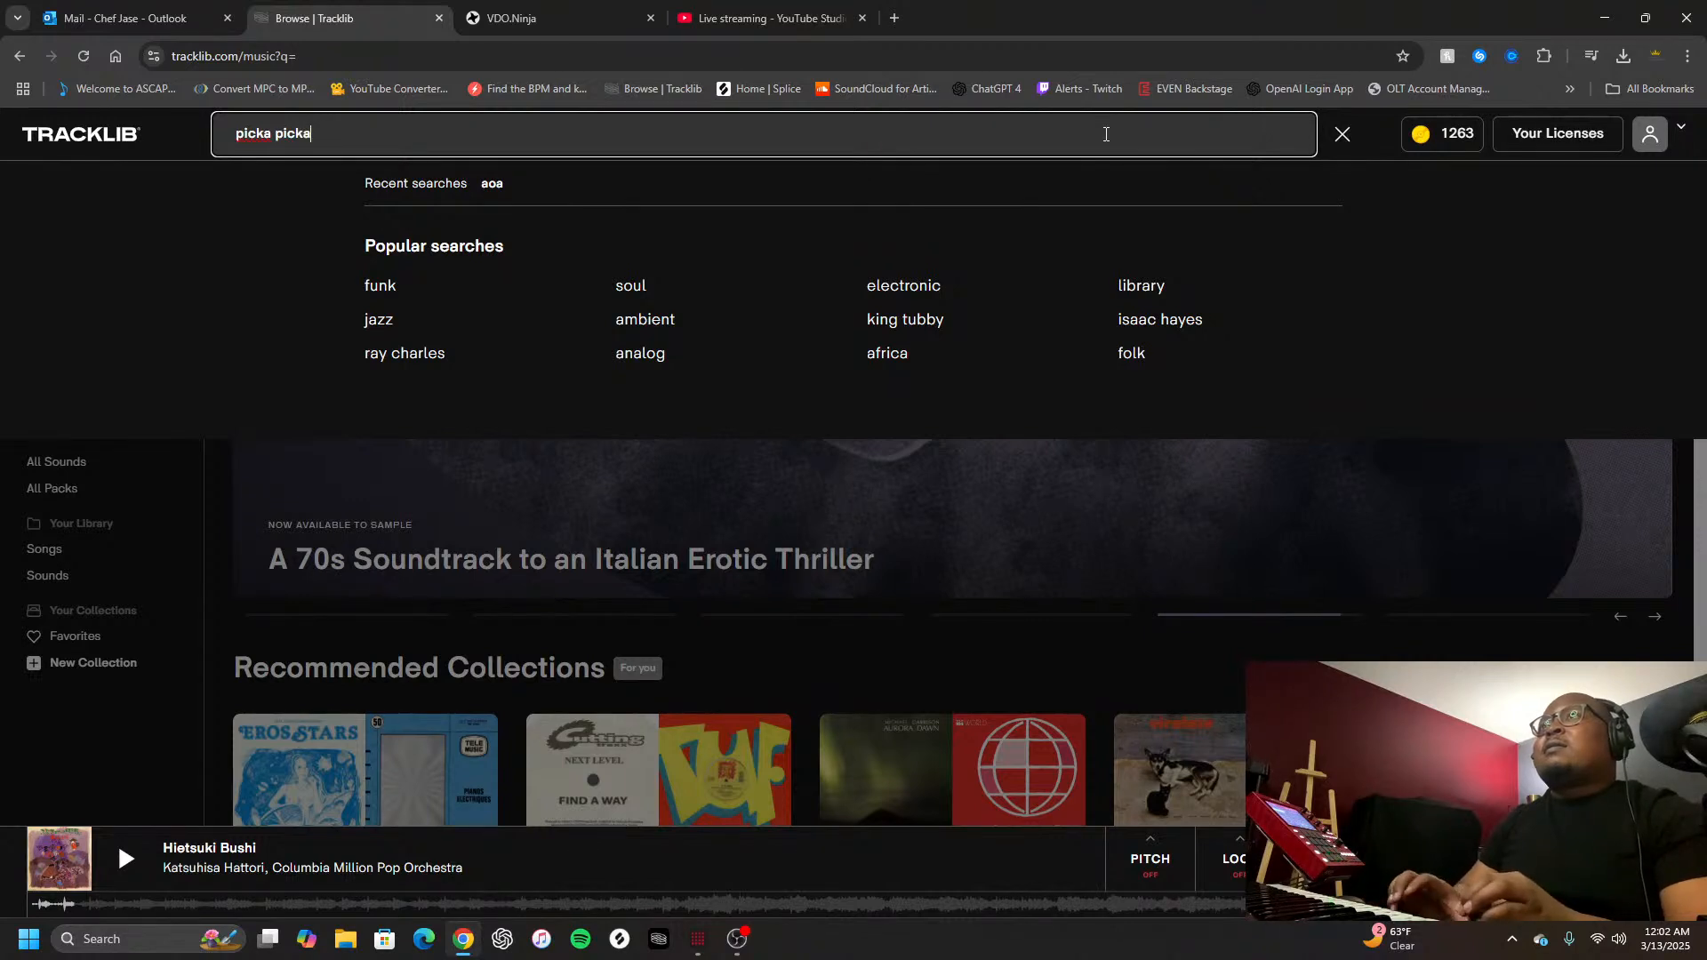
key(Return)
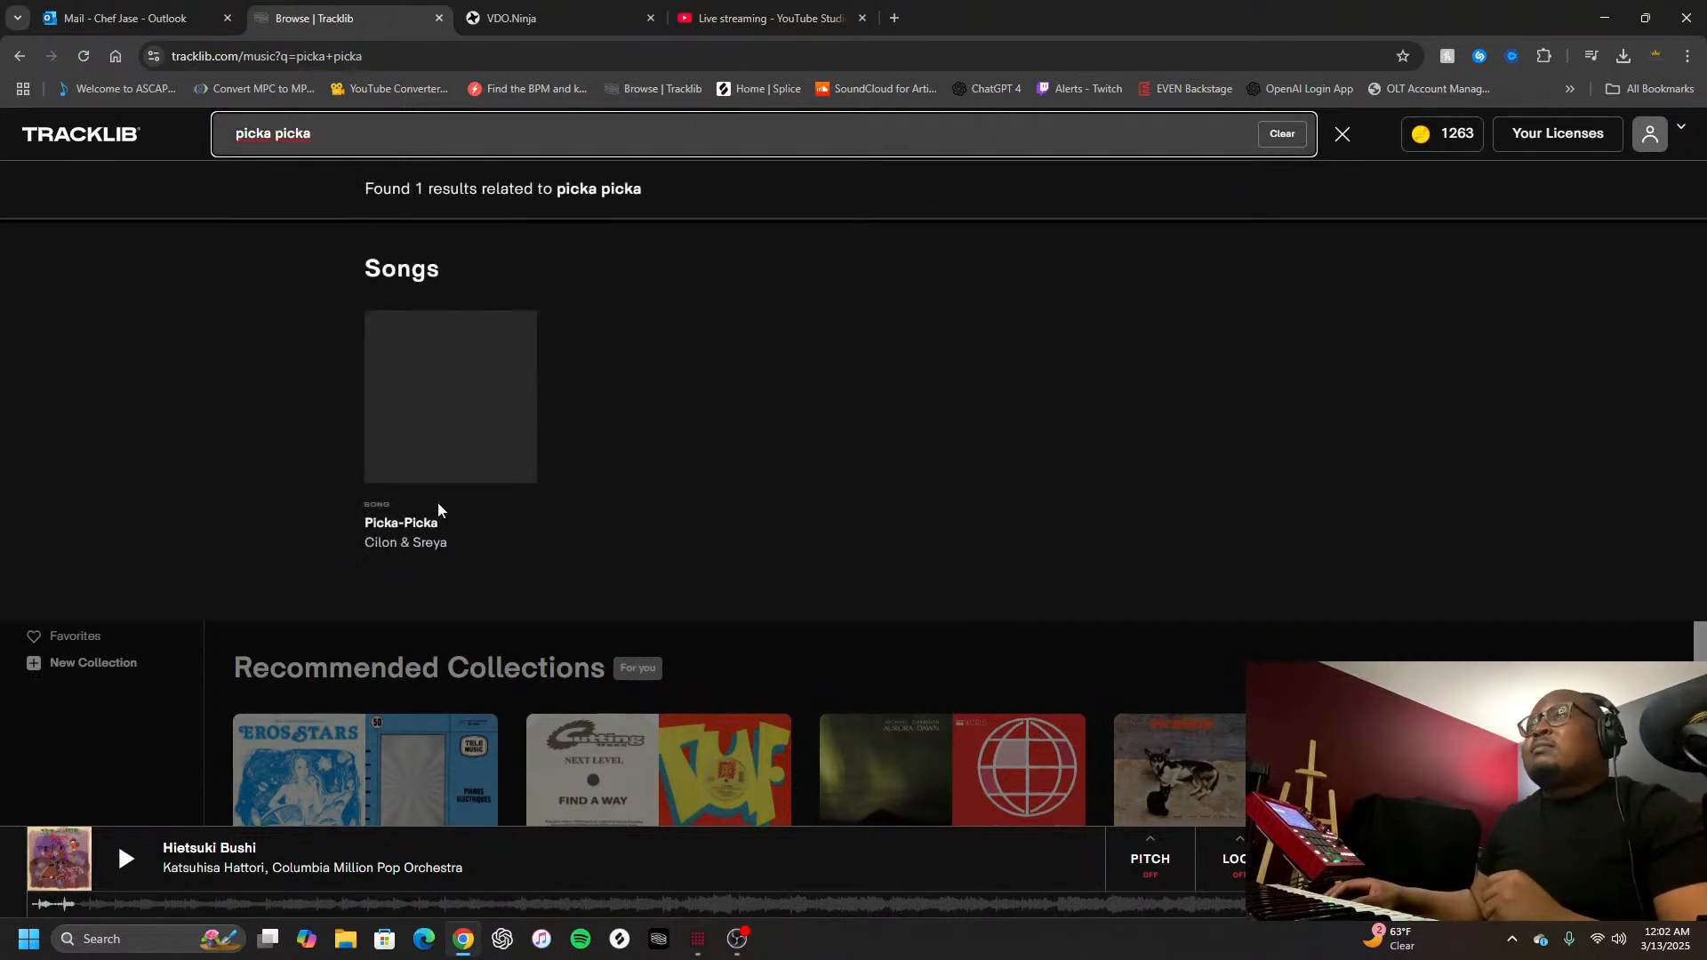
click(398, 527)
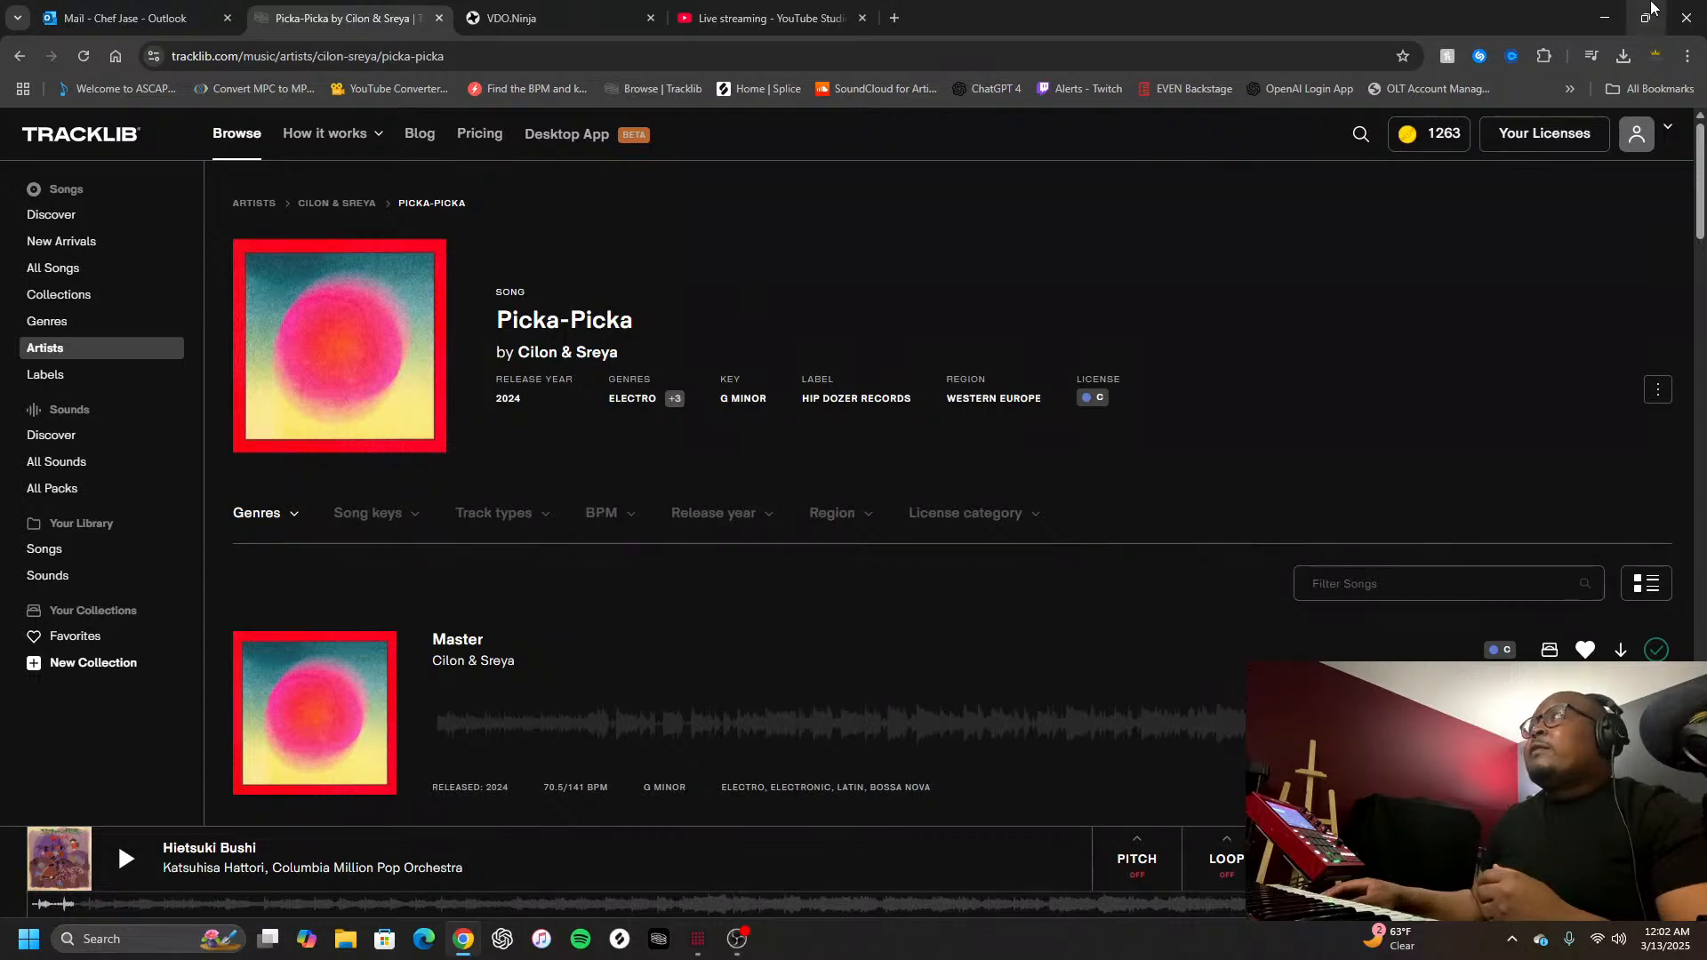
click(1607, 22)
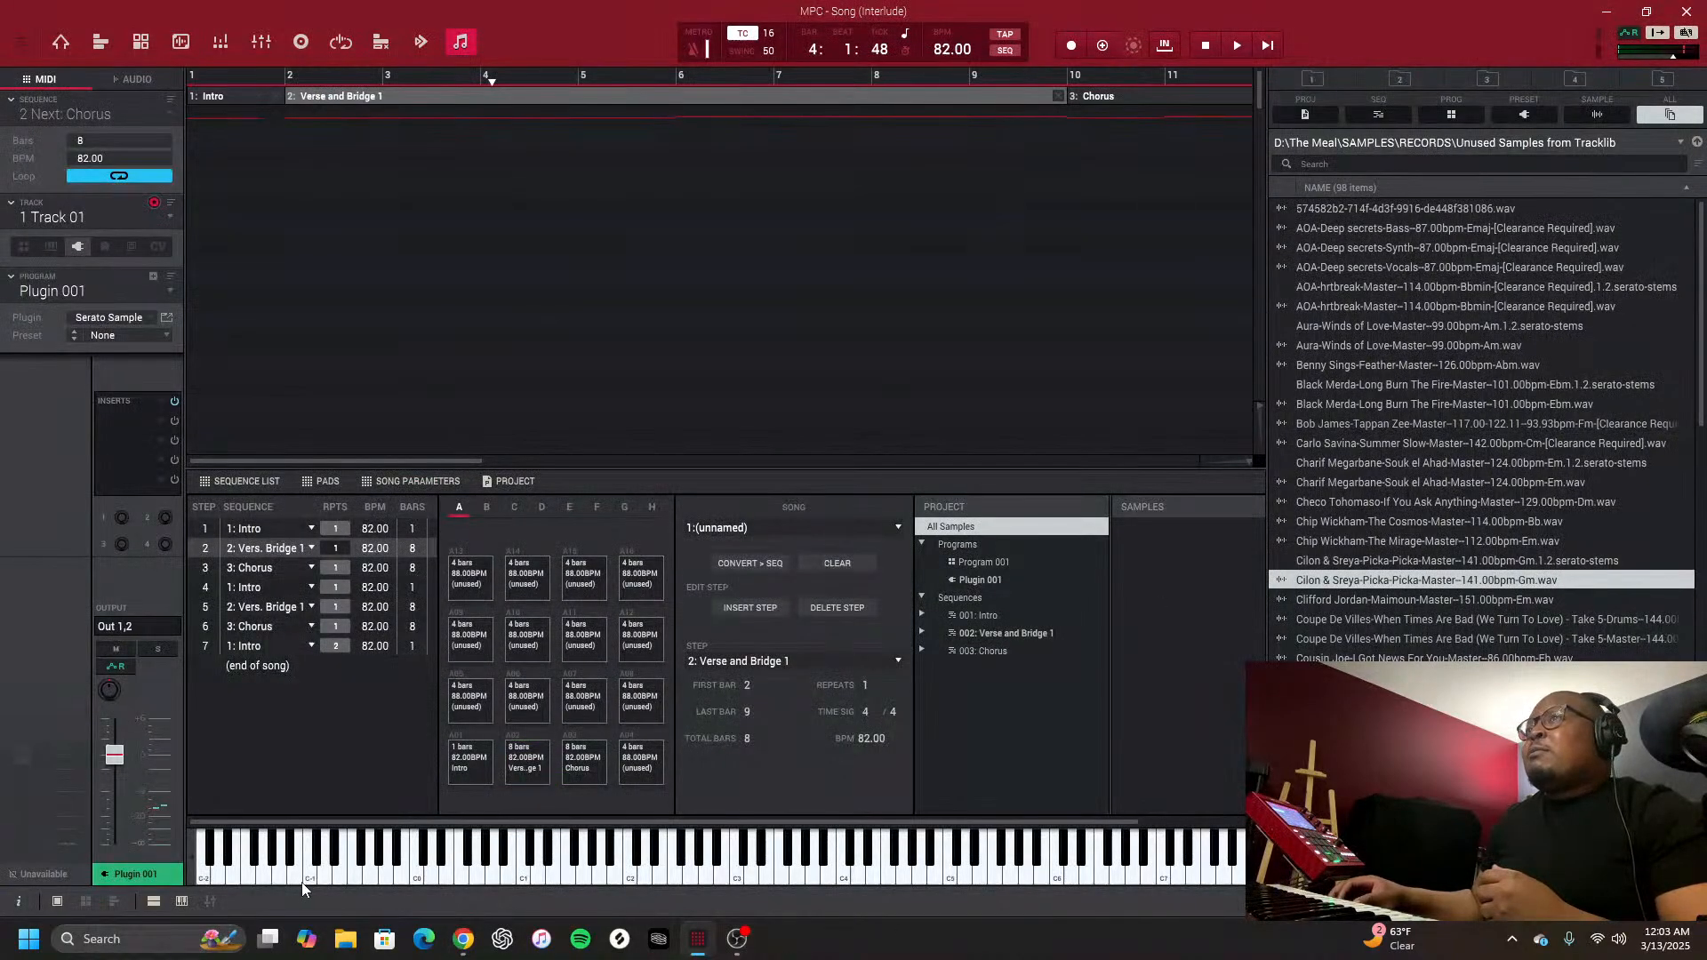
Reopen Serato Sample and play part of Verse and Bridge 1 while watching the triggered chops, stopping playback in bar 3
click(166, 320)
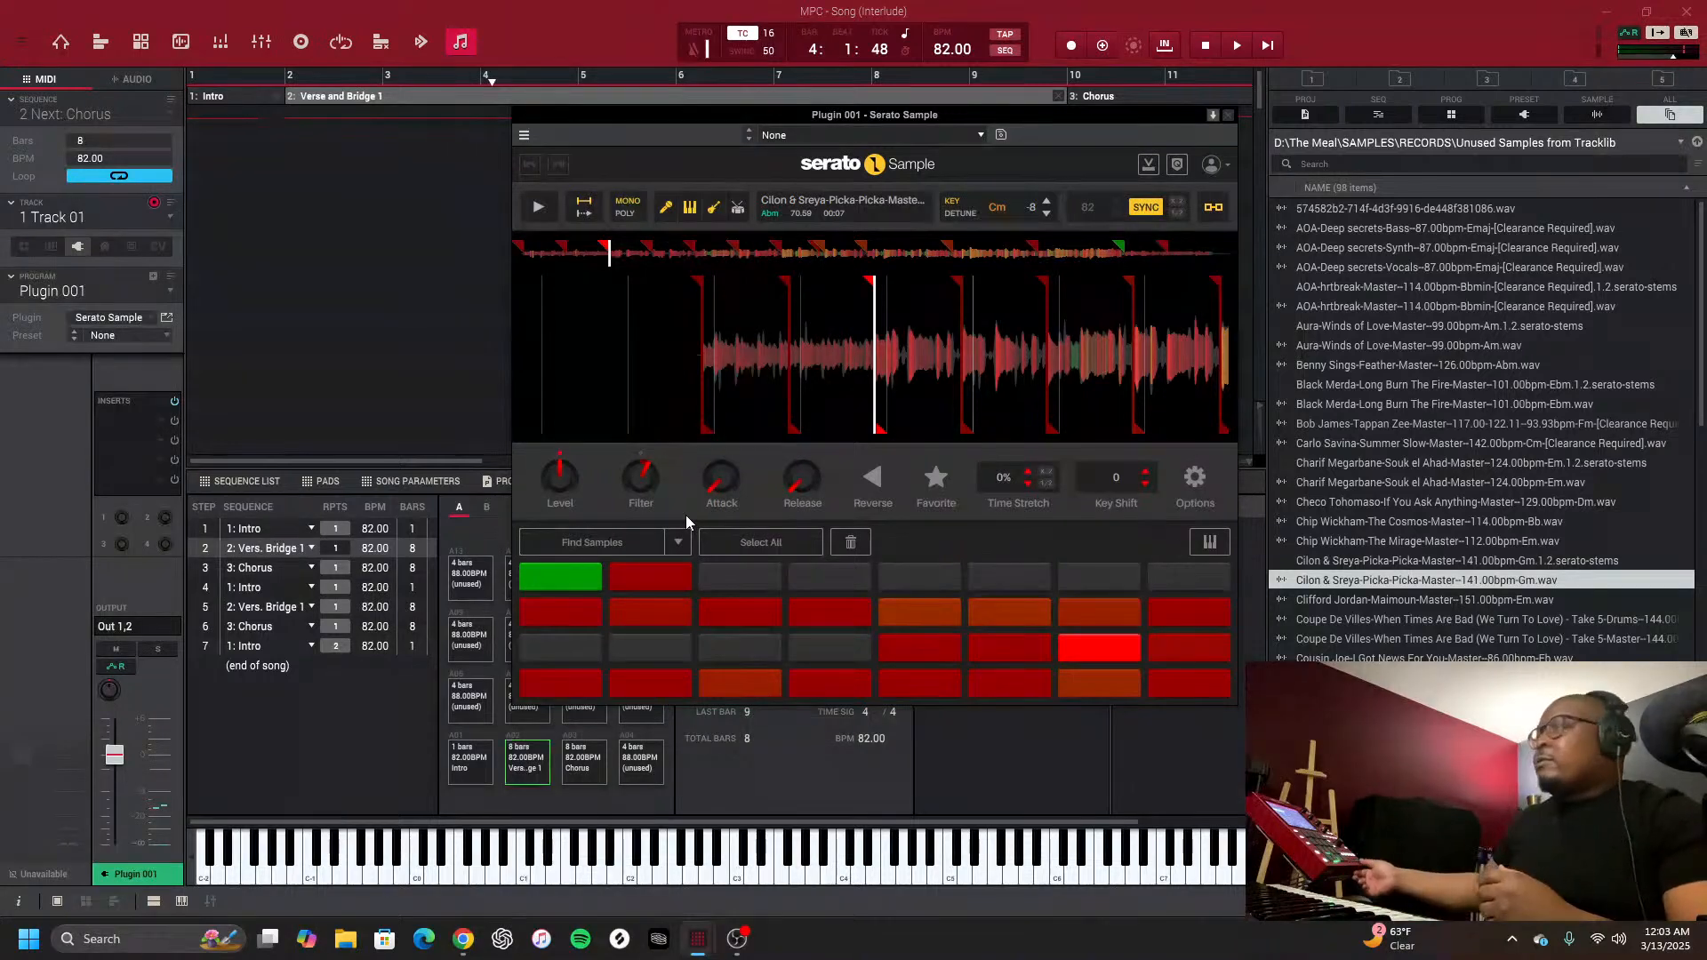
key(space)
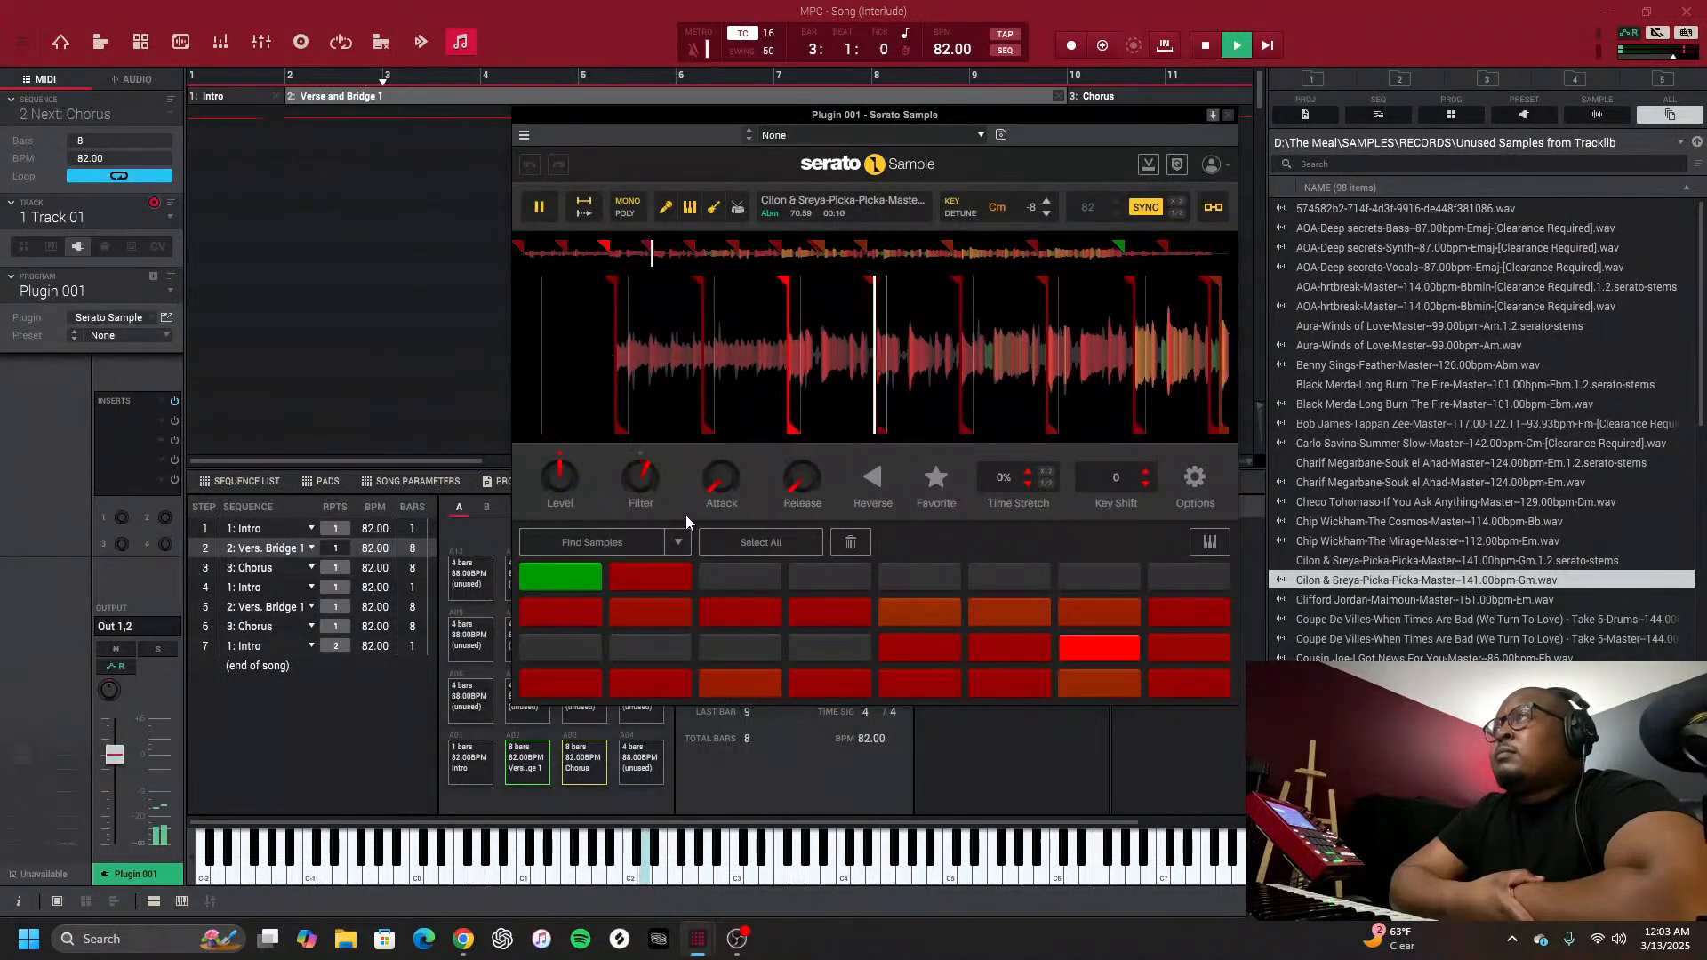
key(space)
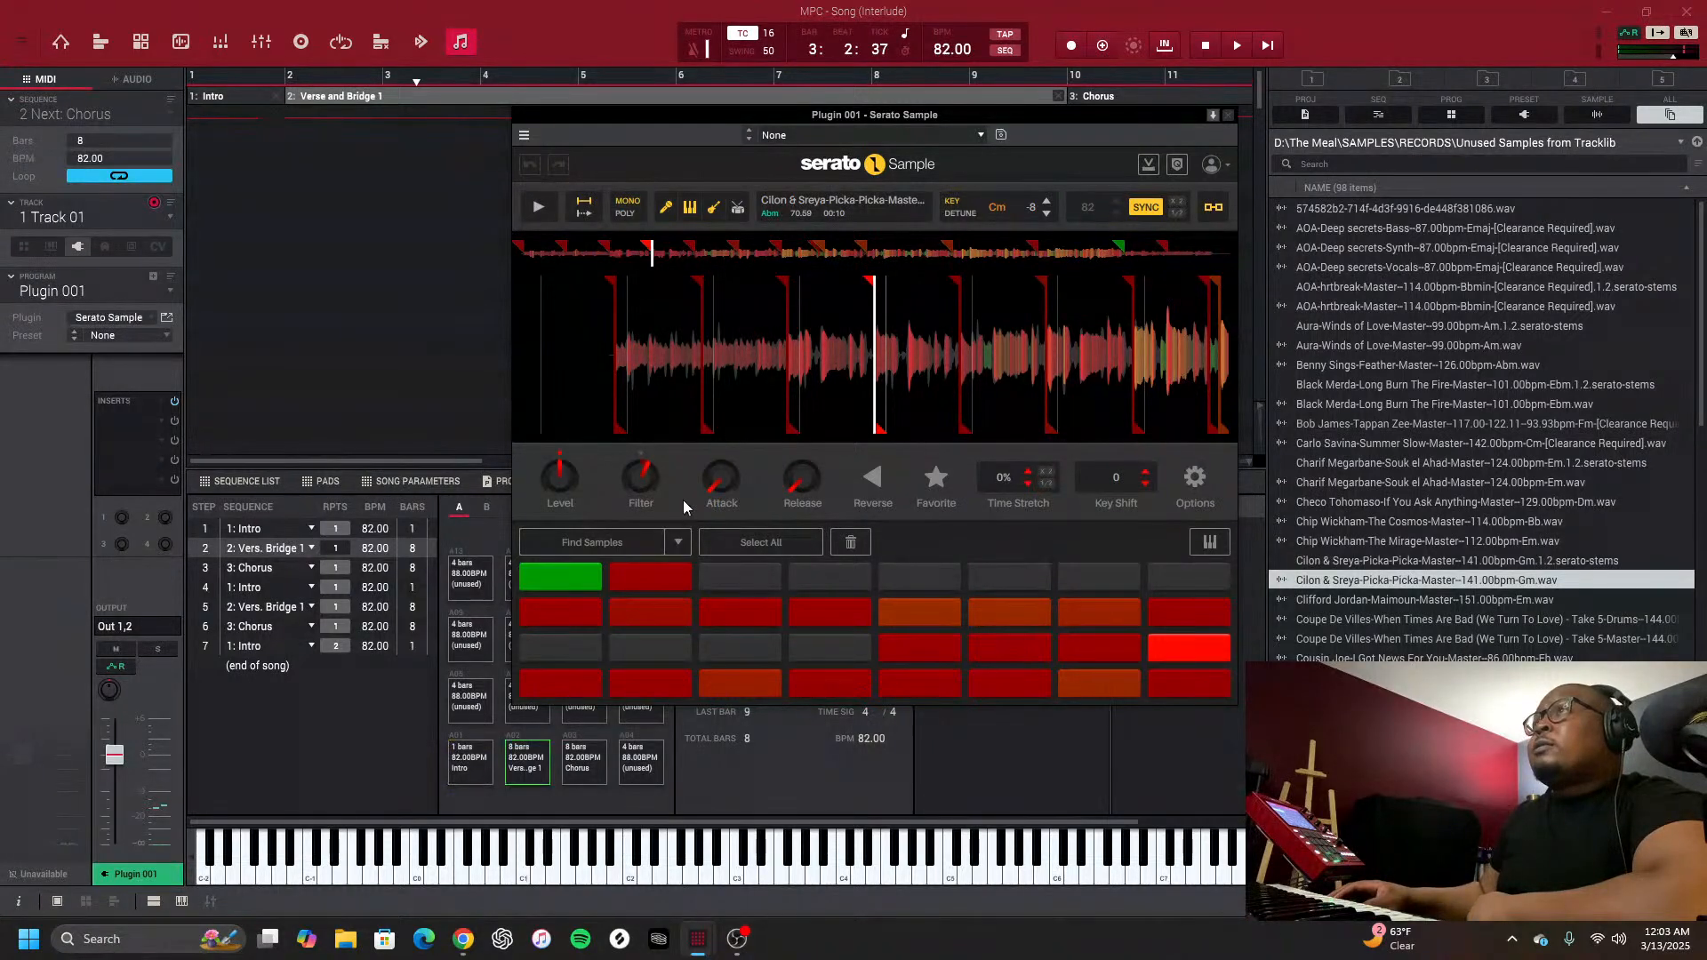
Clear the selected last pad in the third row, undo the deletion, and close the Serato Sample window
click(855, 542)
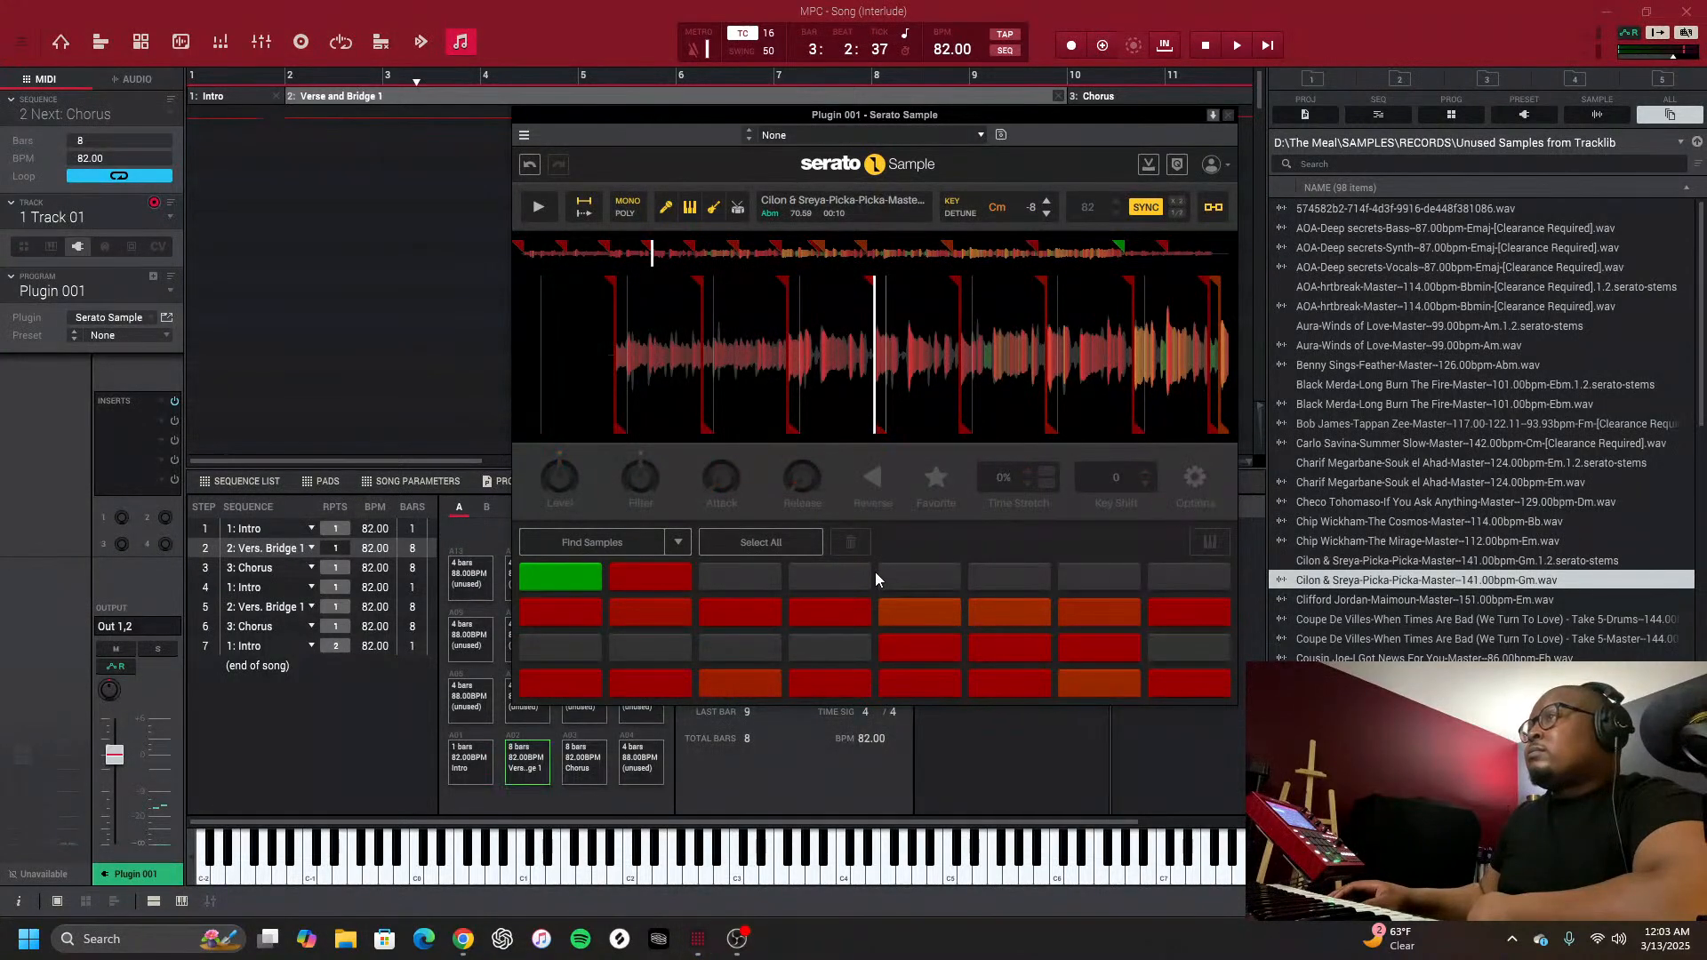
click(533, 165)
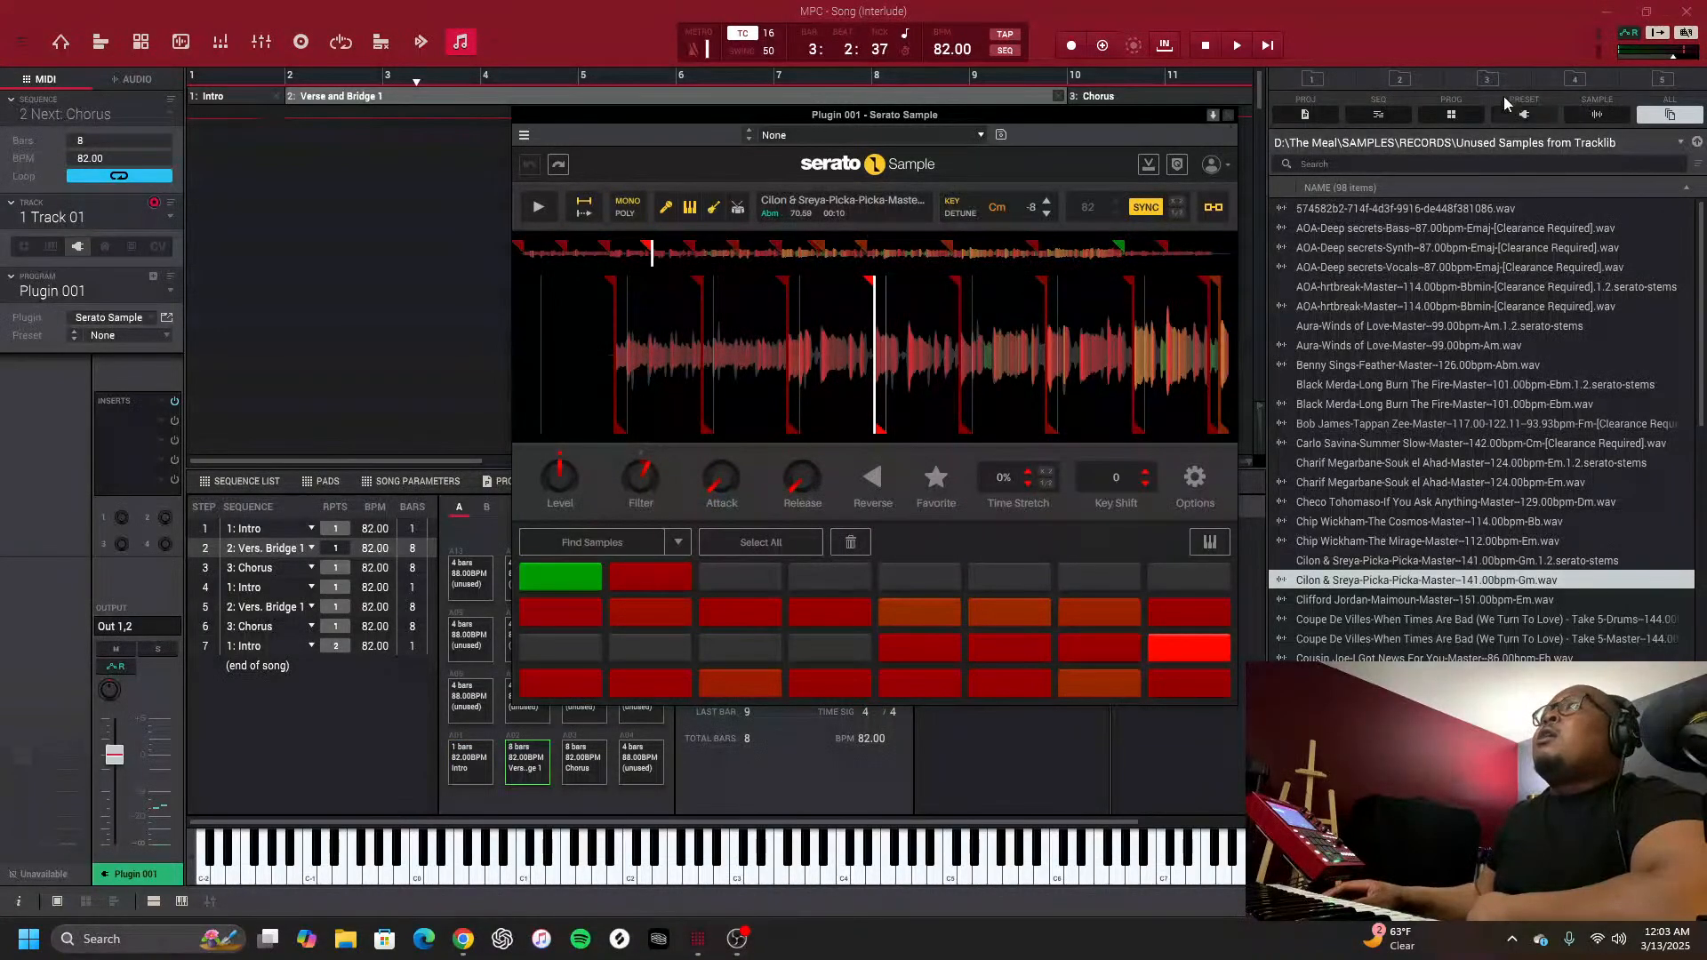
click(1227, 116)
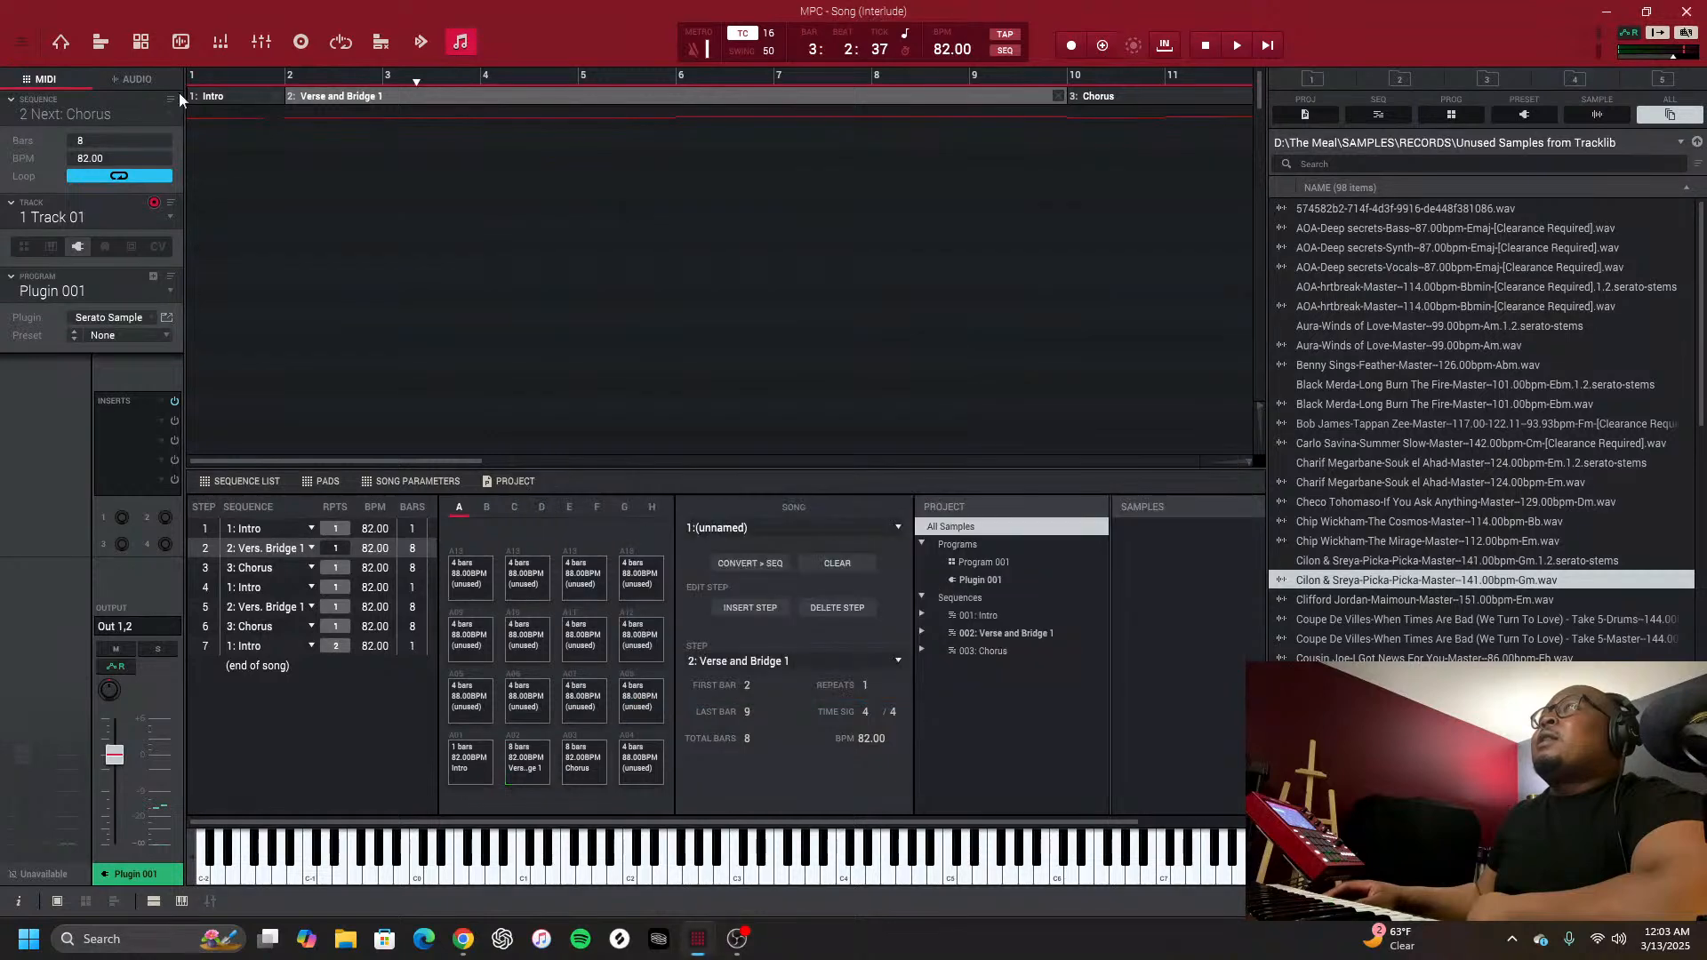
Switch to Main Mode, reopen Serato Sample, and audition the sample by toggling its drums, bass and melody stems and restoring each
click(62, 43)
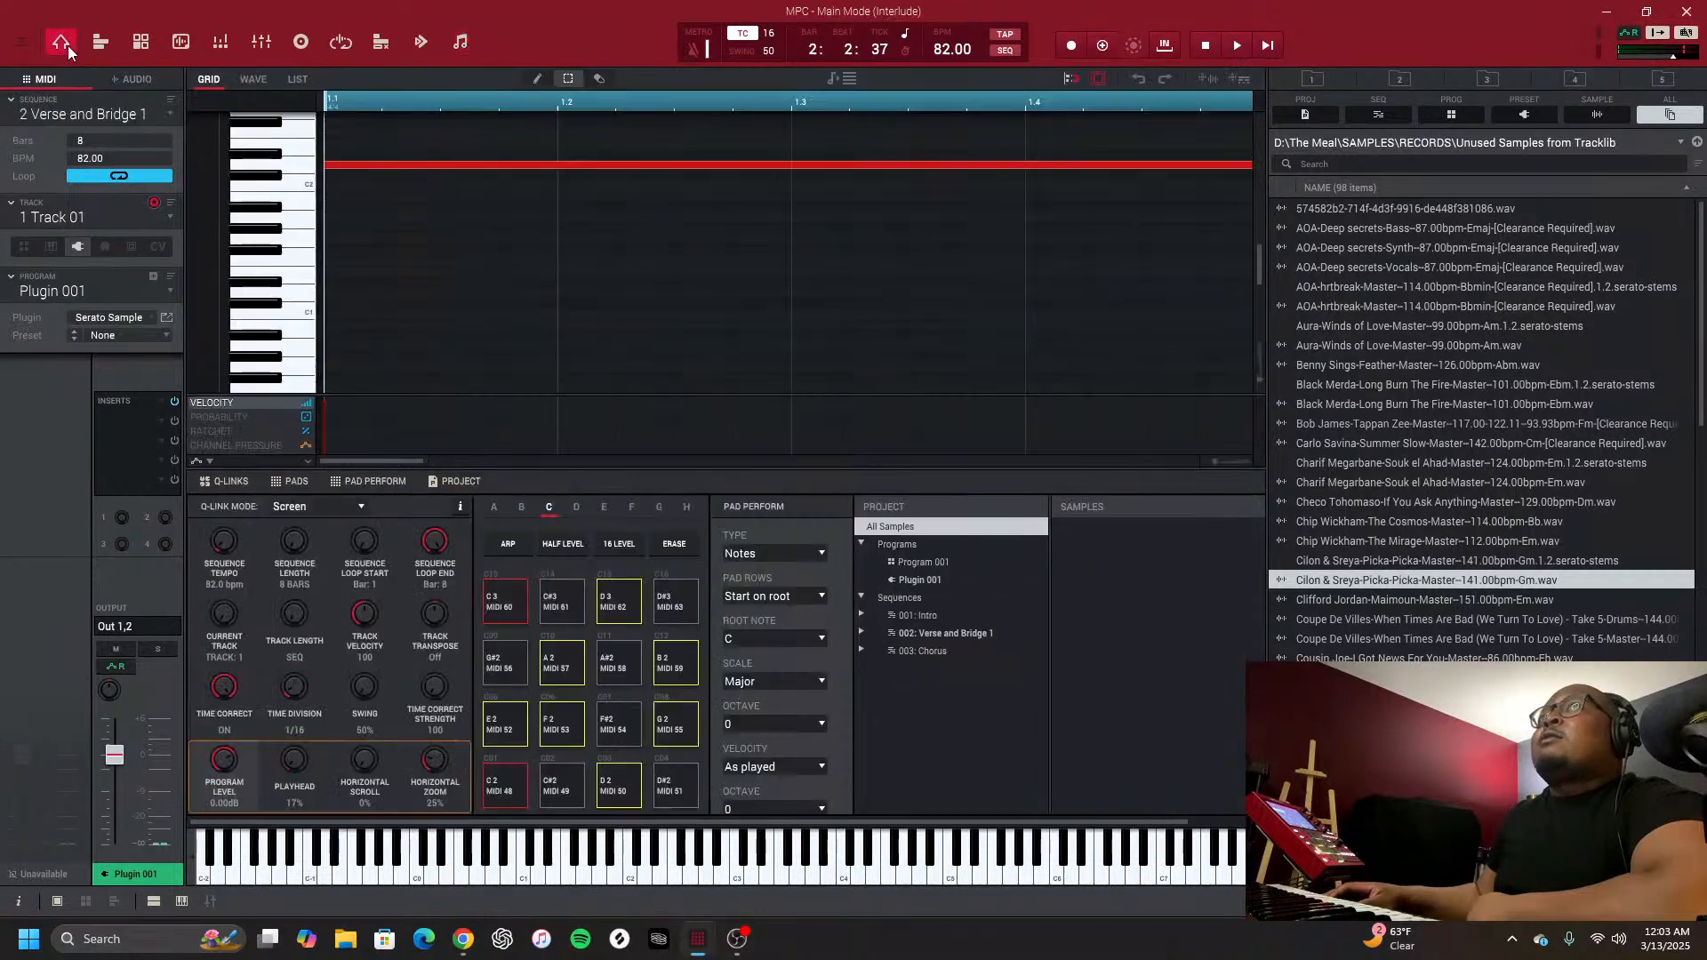
click(166, 317)
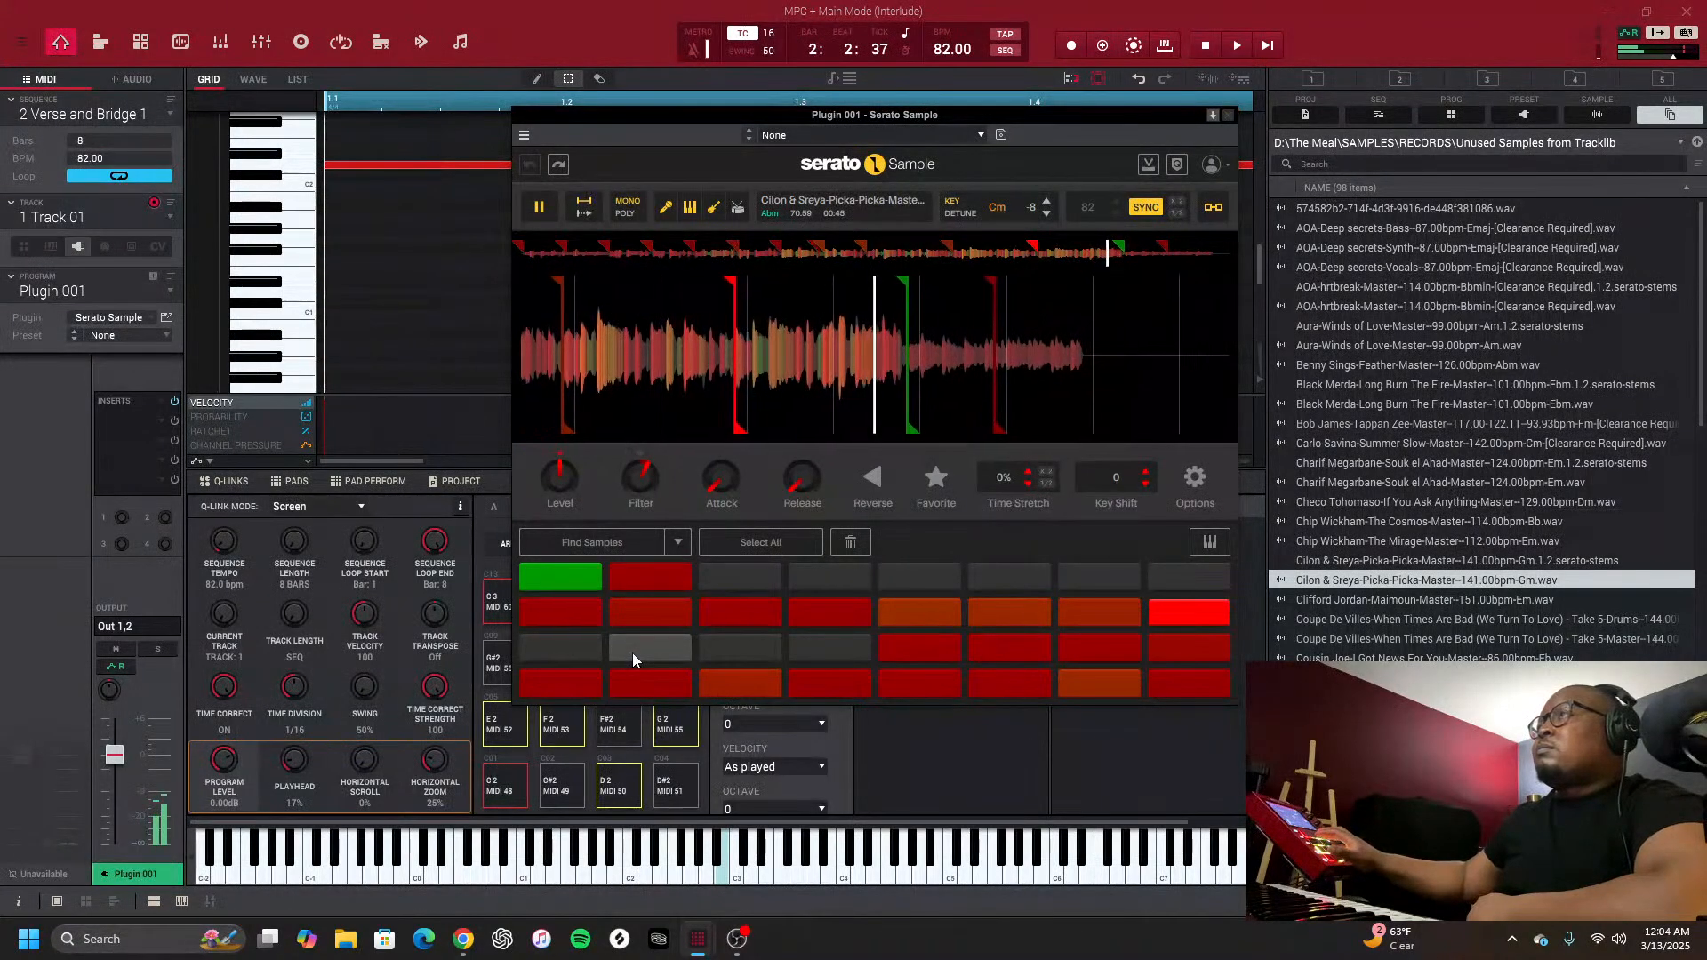
click(738, 210)
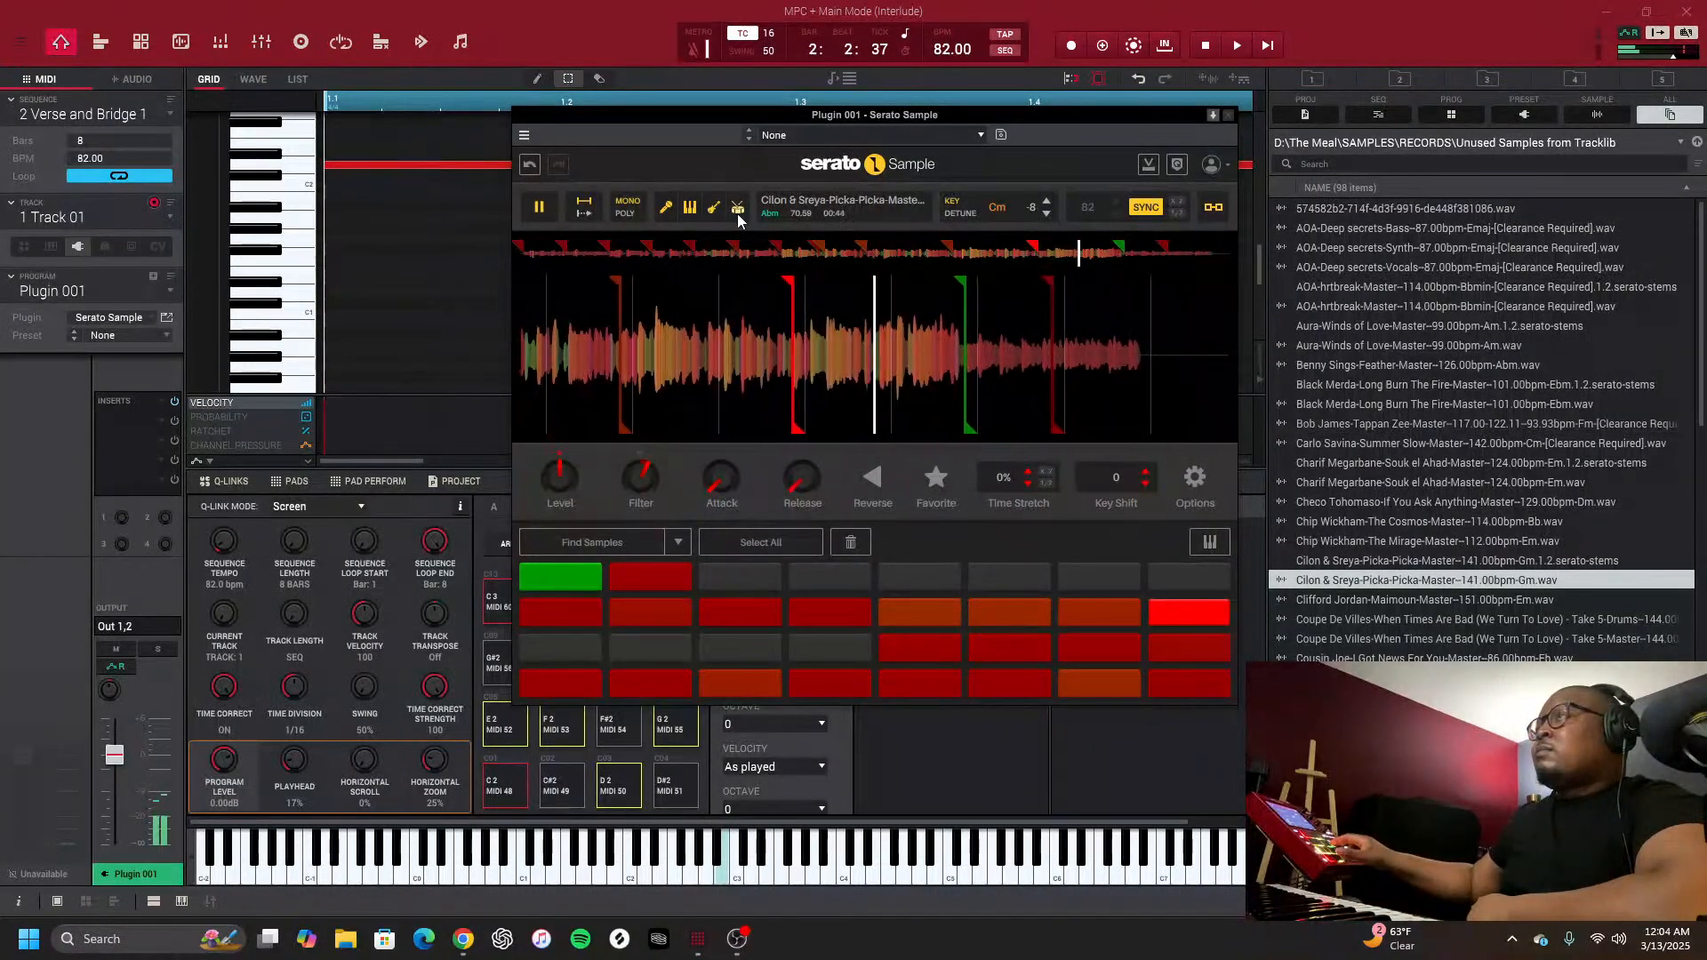
click(738, 213)
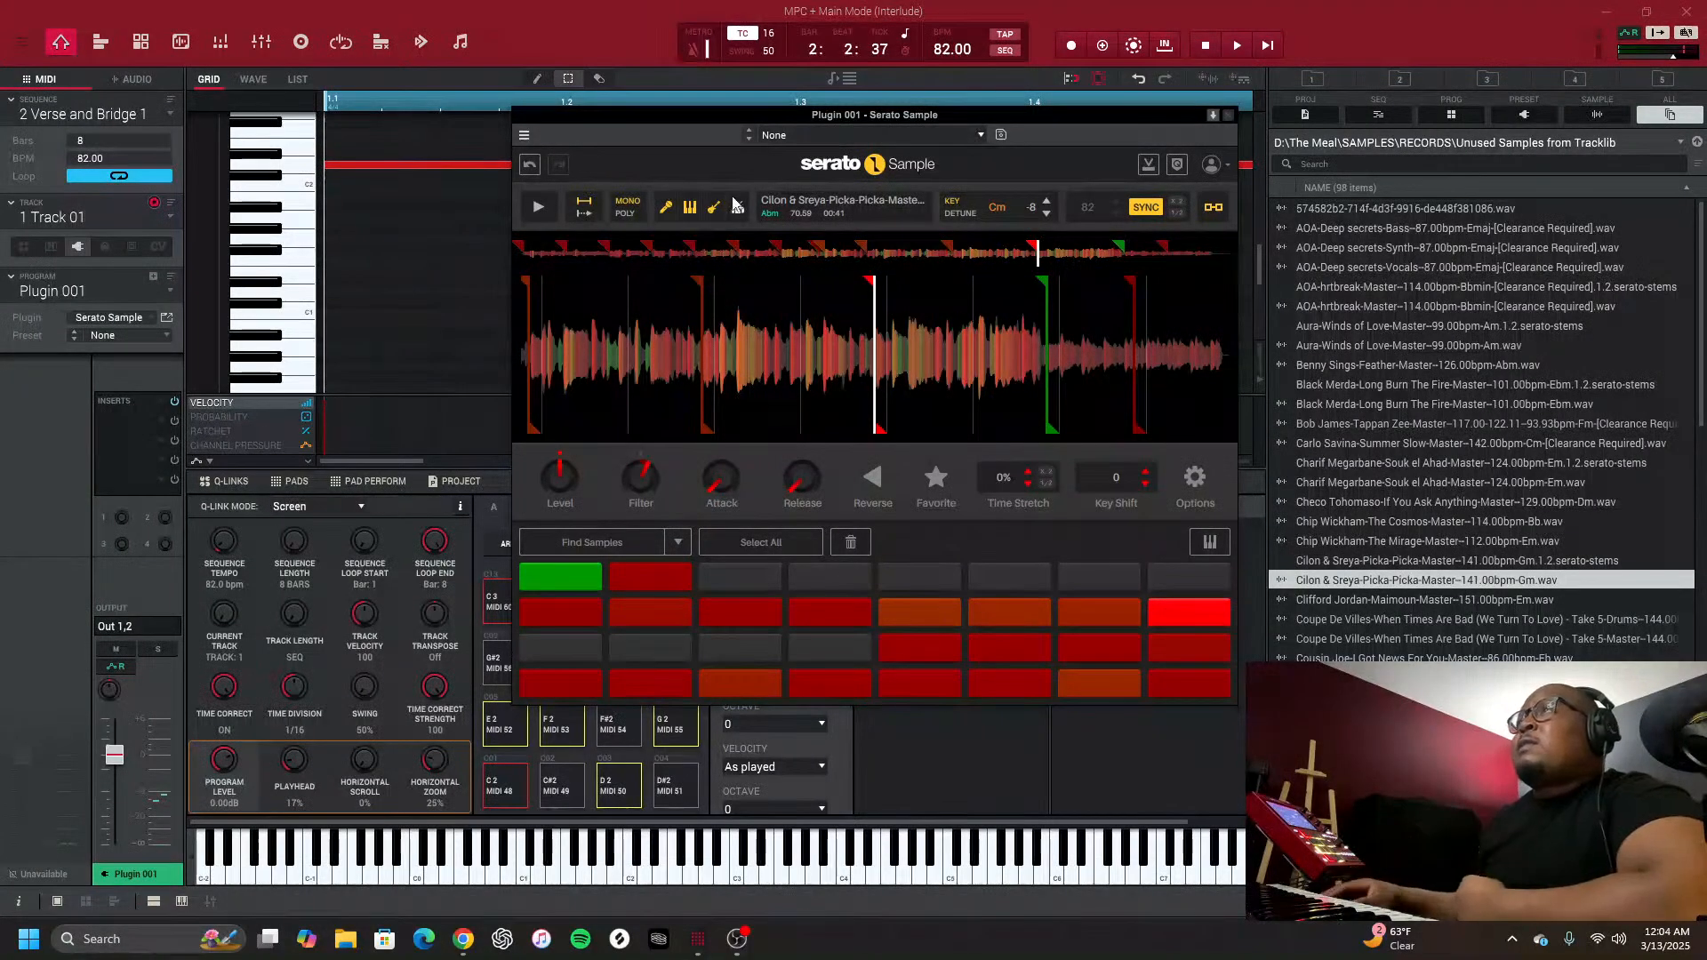
click(713, 208)
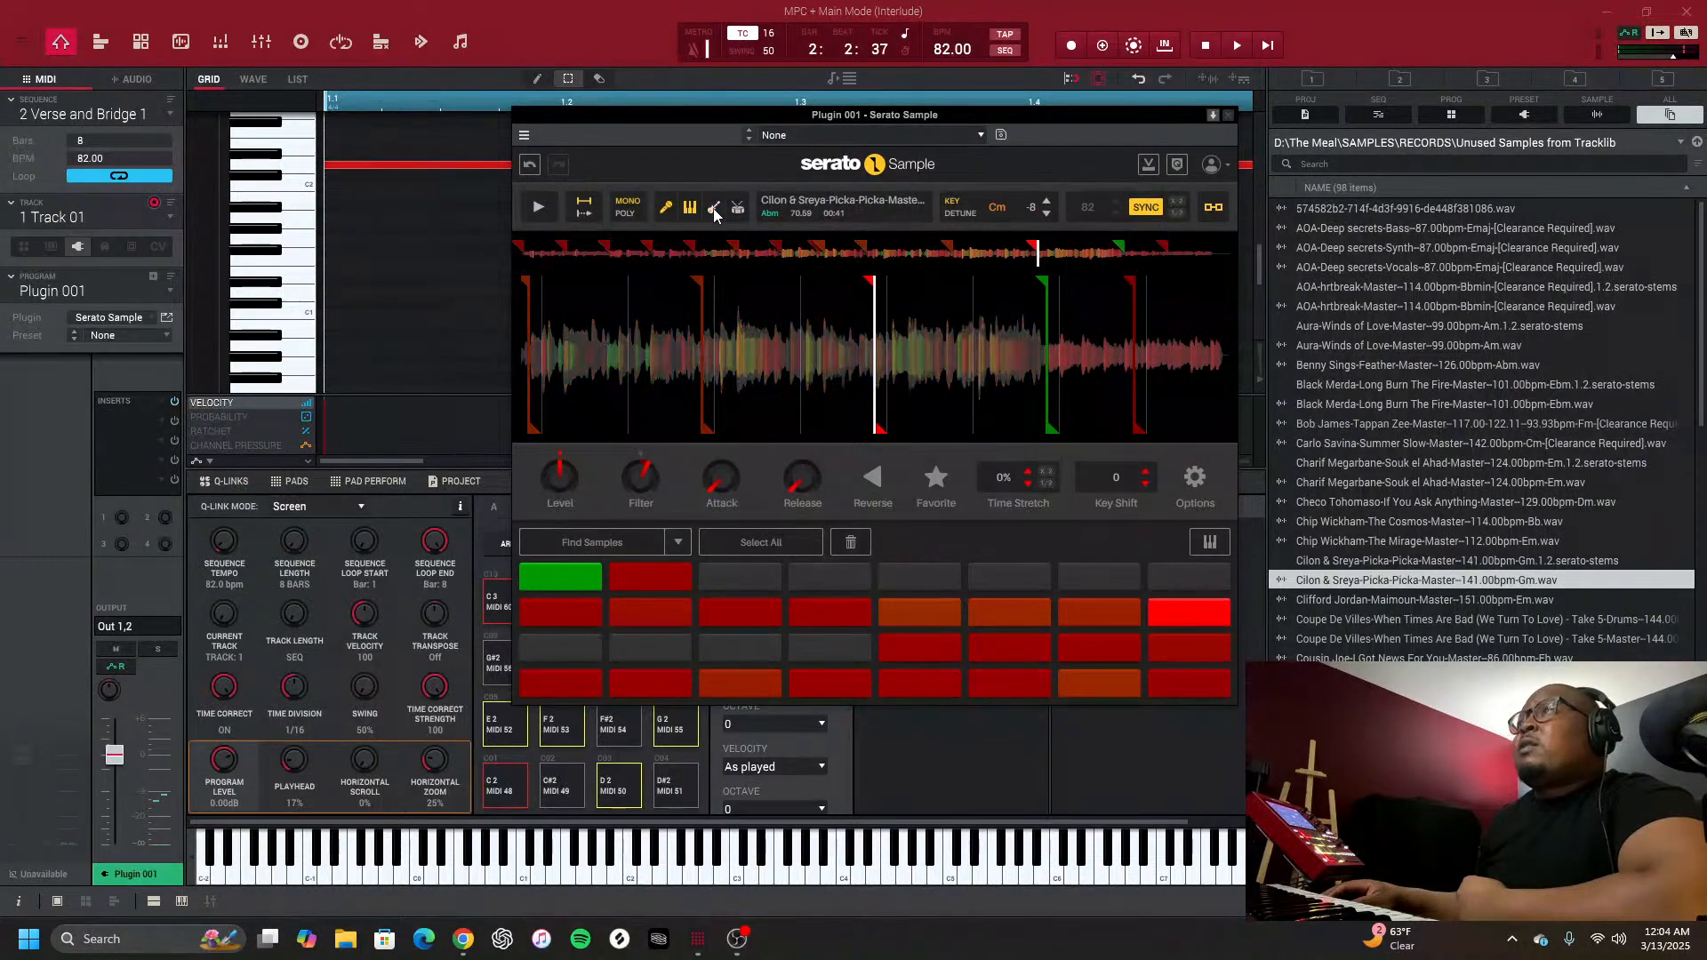
click(713, 208)
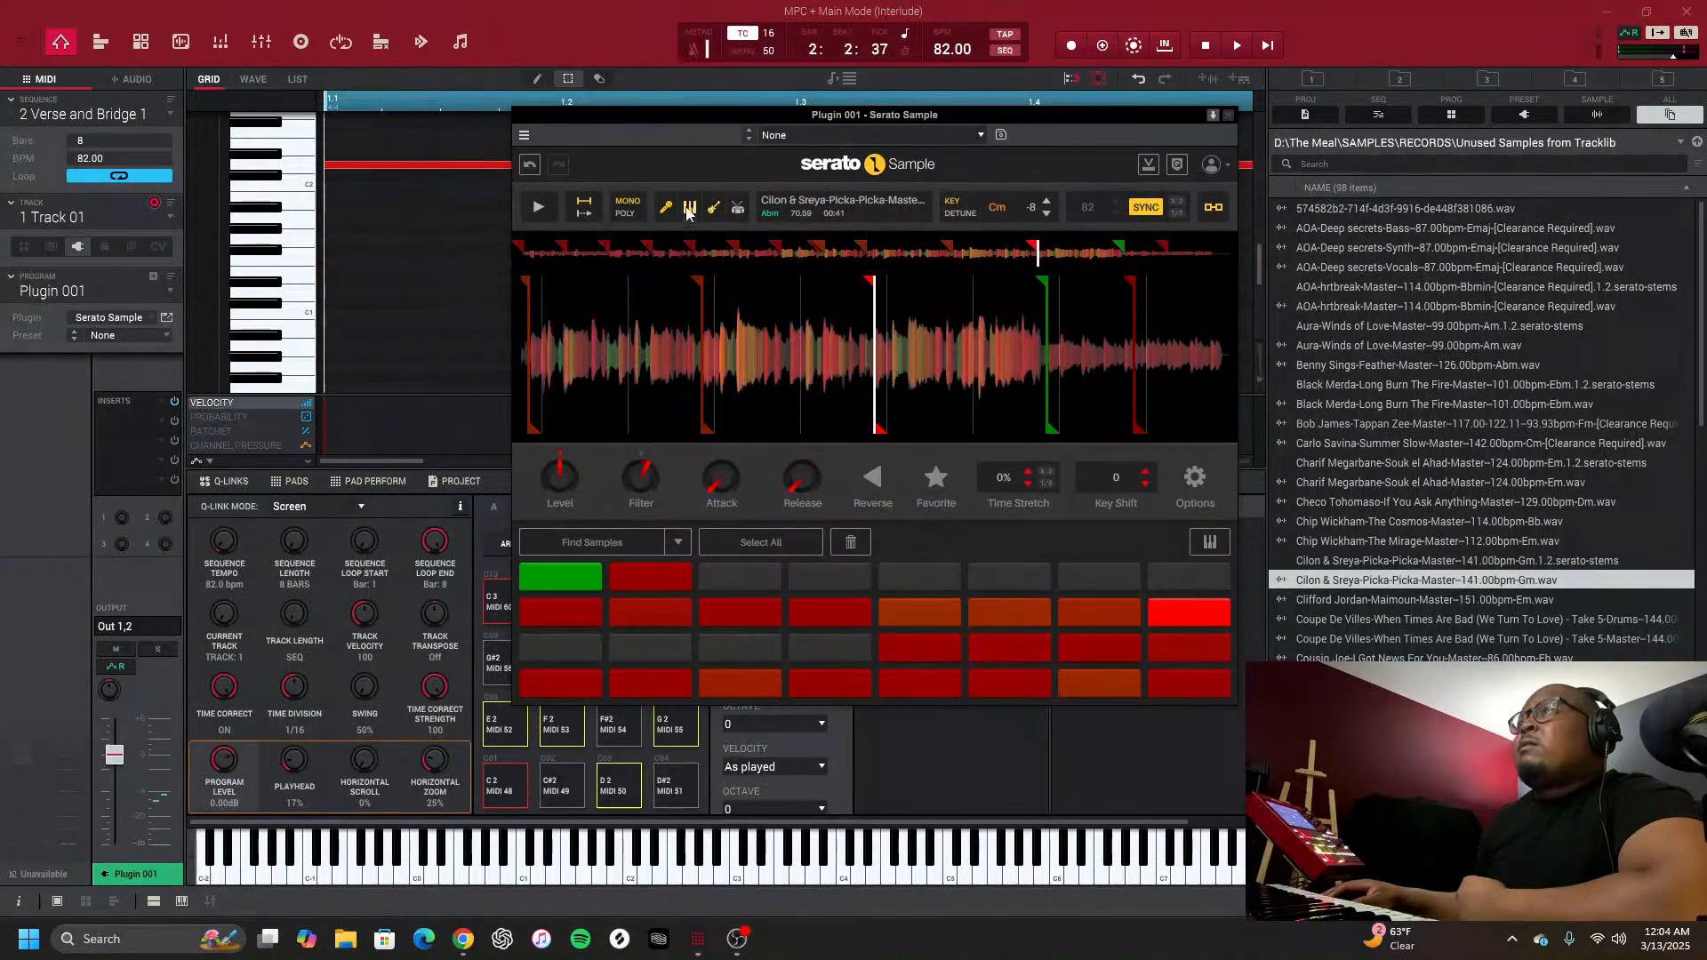
click(689, 210)
click(688, 210)
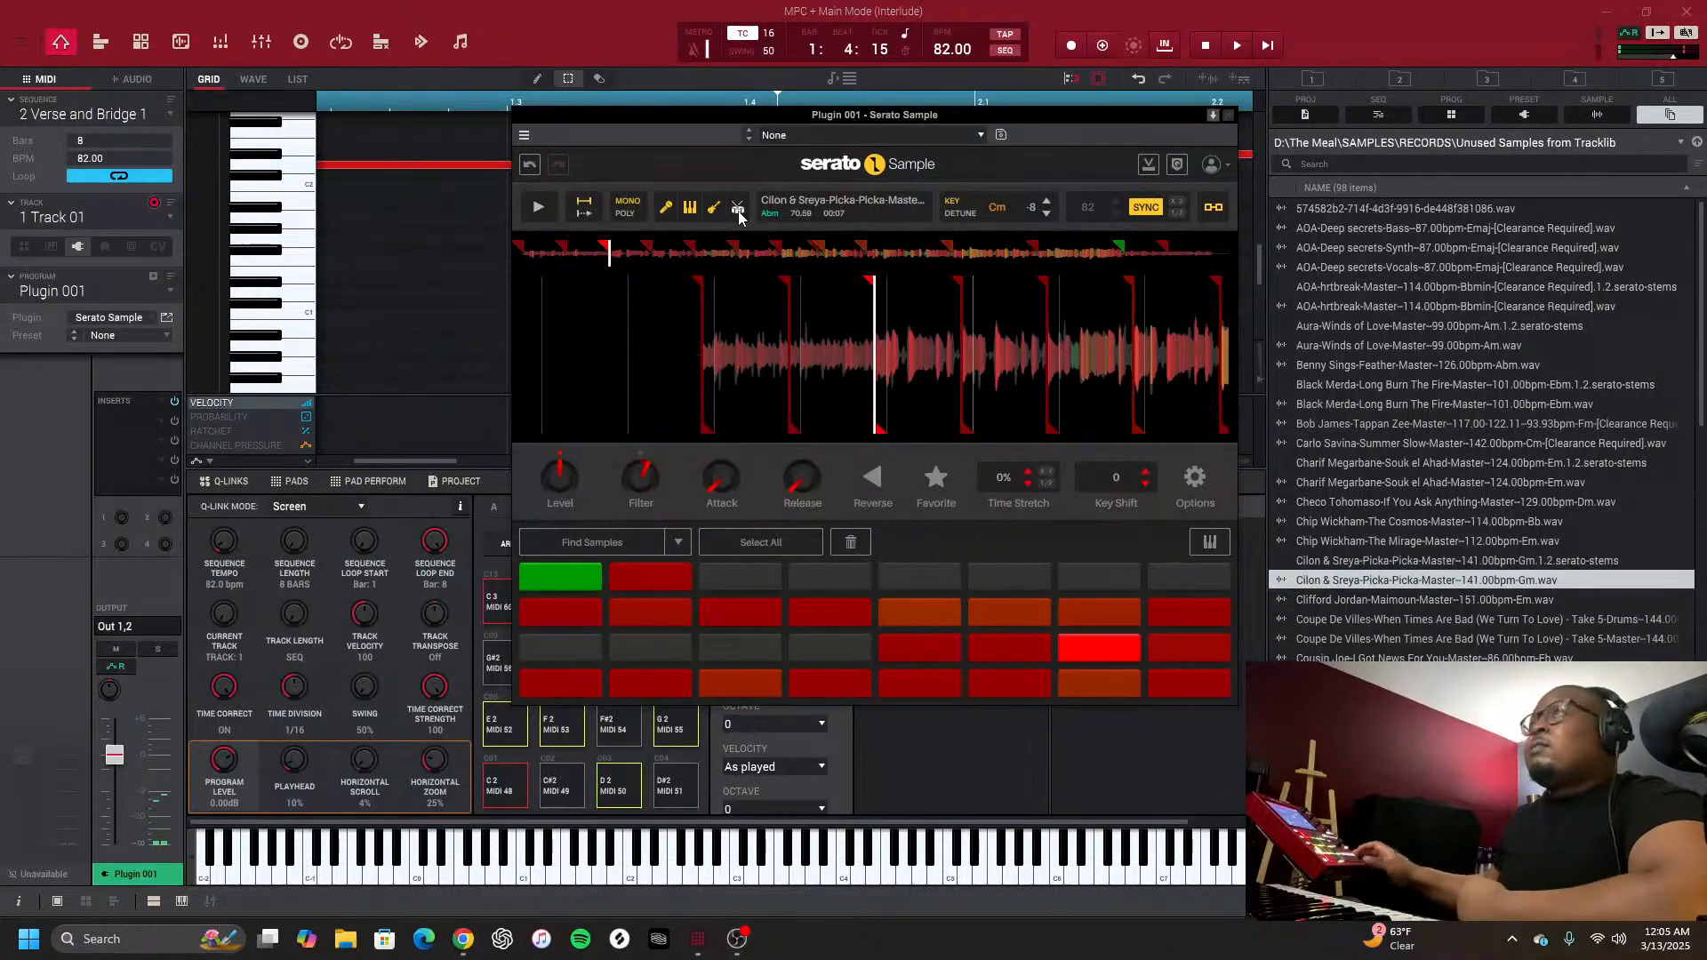
Return to the song arrangement, bring up the Serato Sample window, and play the song from its start
click(461, 41)
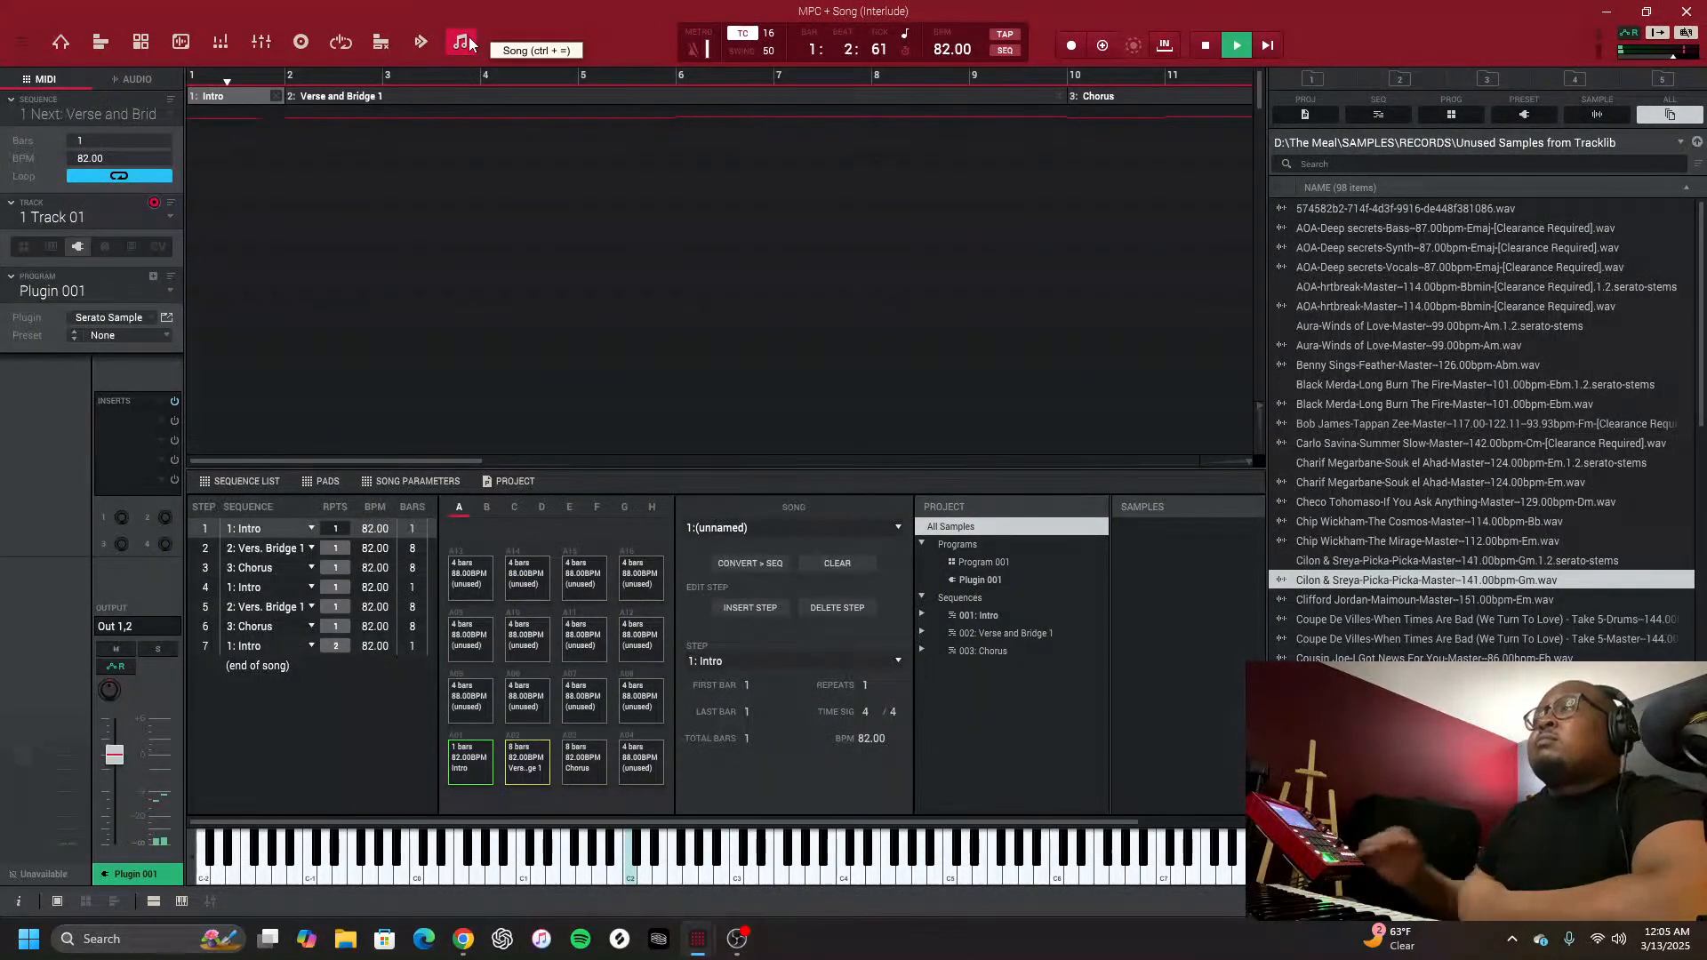
mouse_move(700, 940)
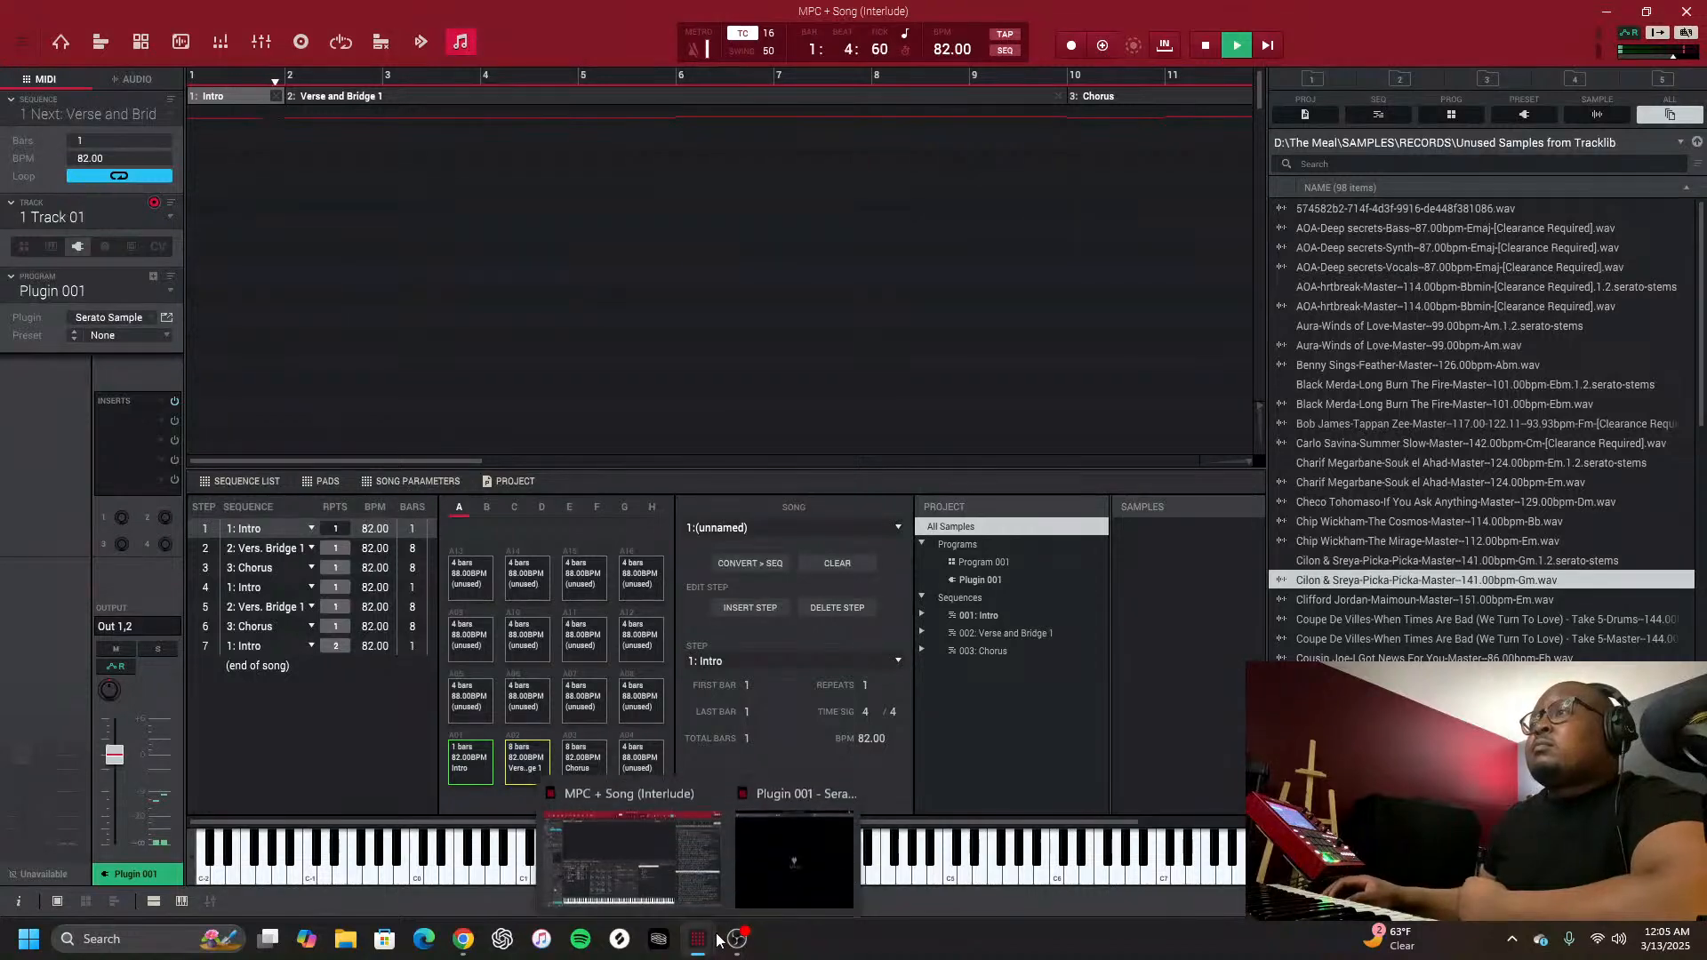
click(839, 847)
key(shift+space)
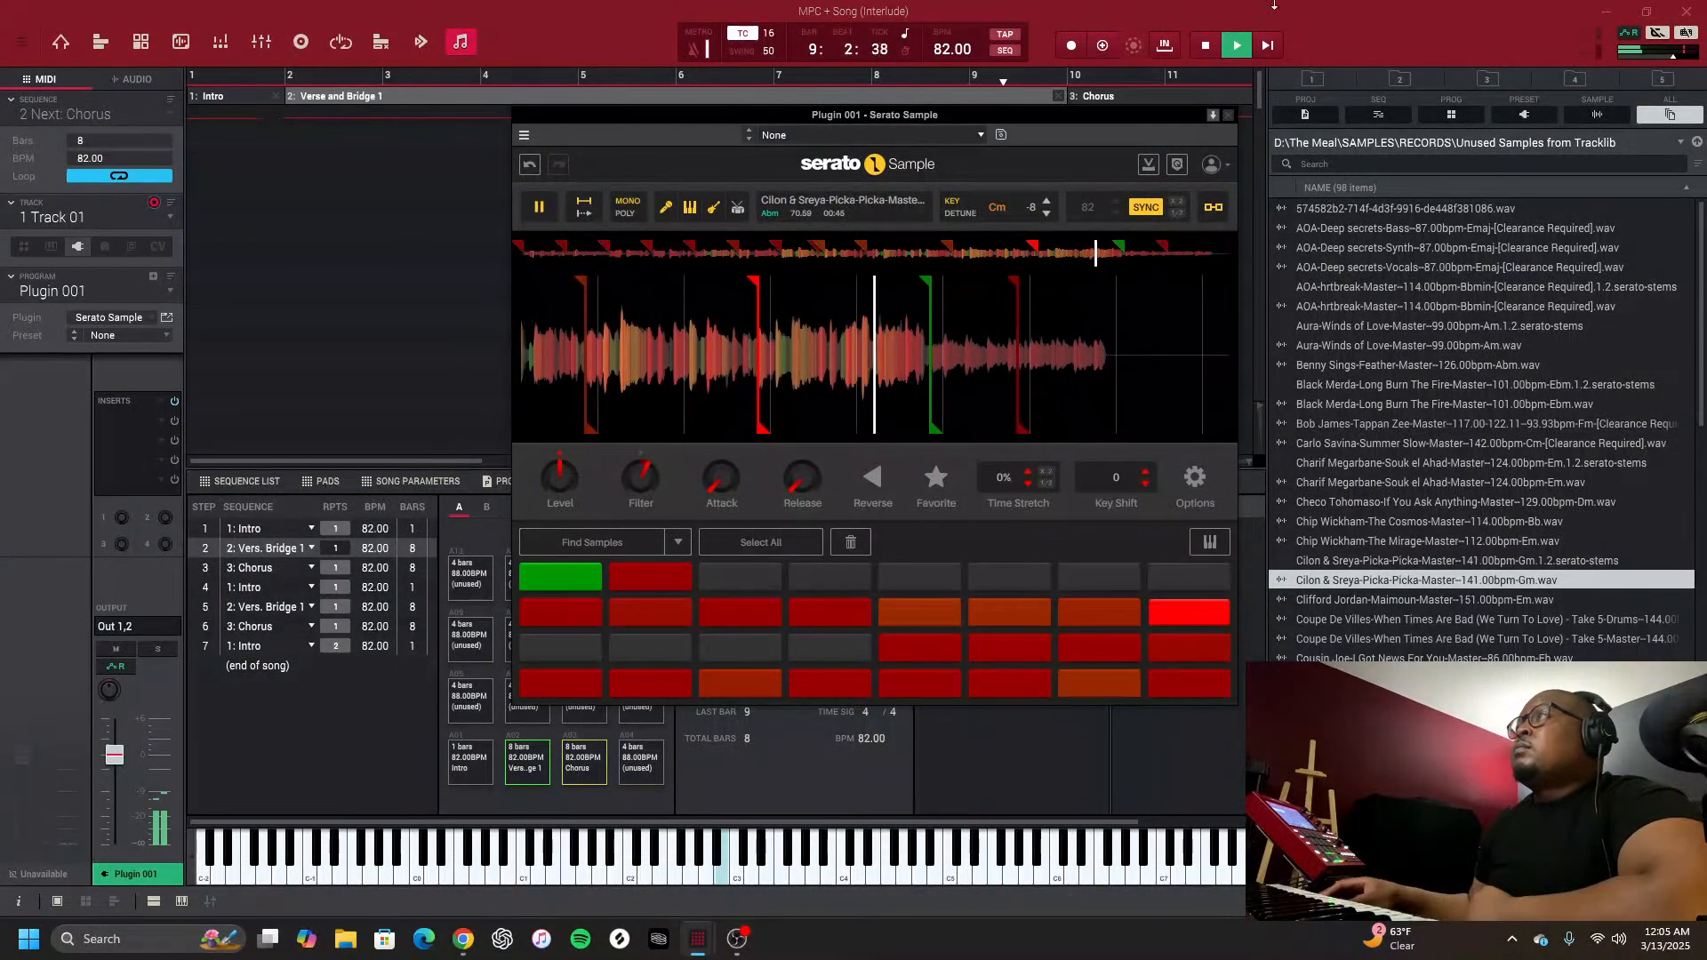
Set Auto Scroll to Follow for the playing song and open the mixer to check the Plugin 001 channel's level
click(1656, 34)
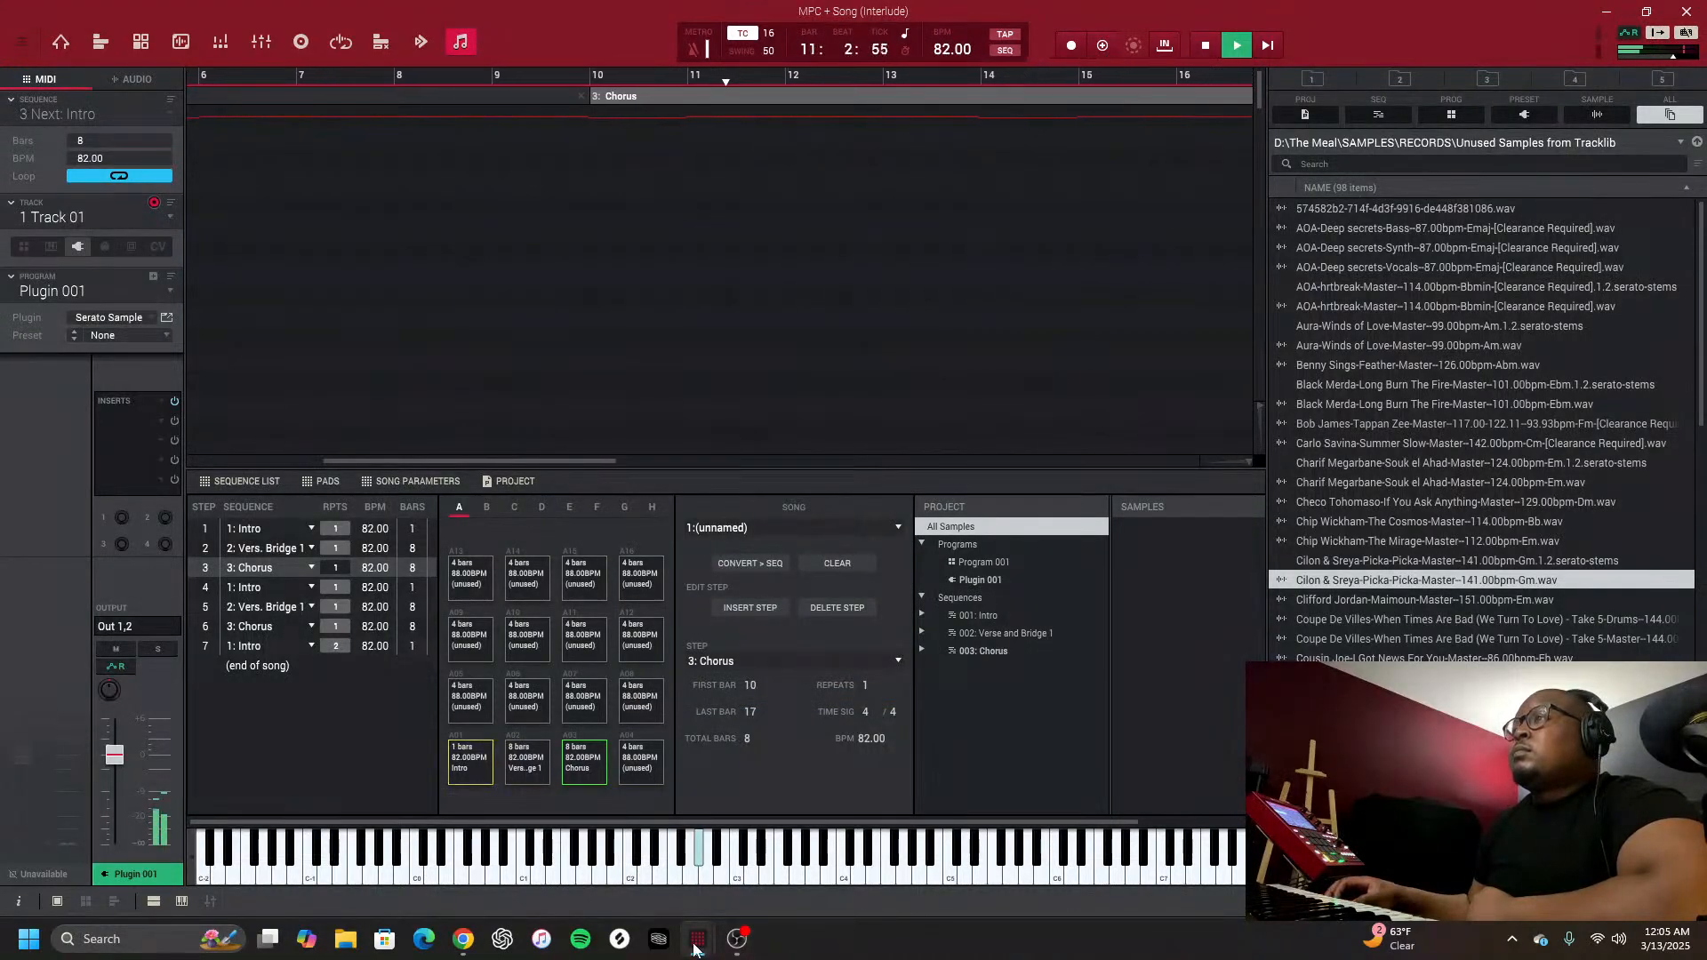
mouse_move(696, 947)
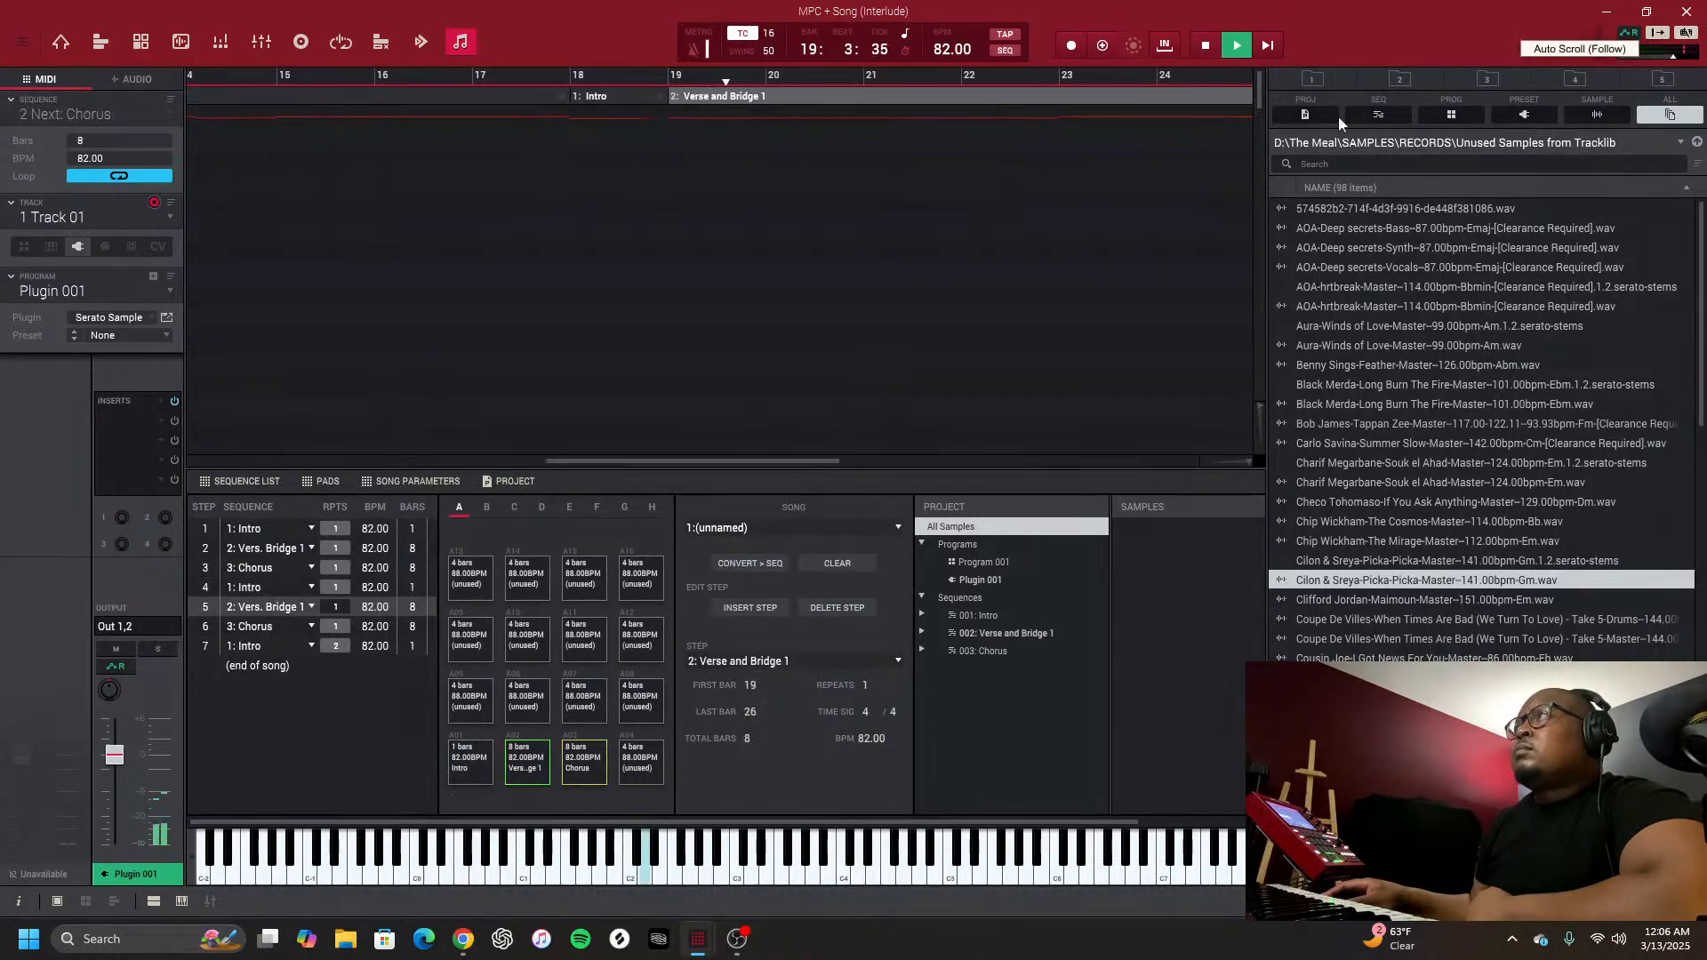
click(211, 901)
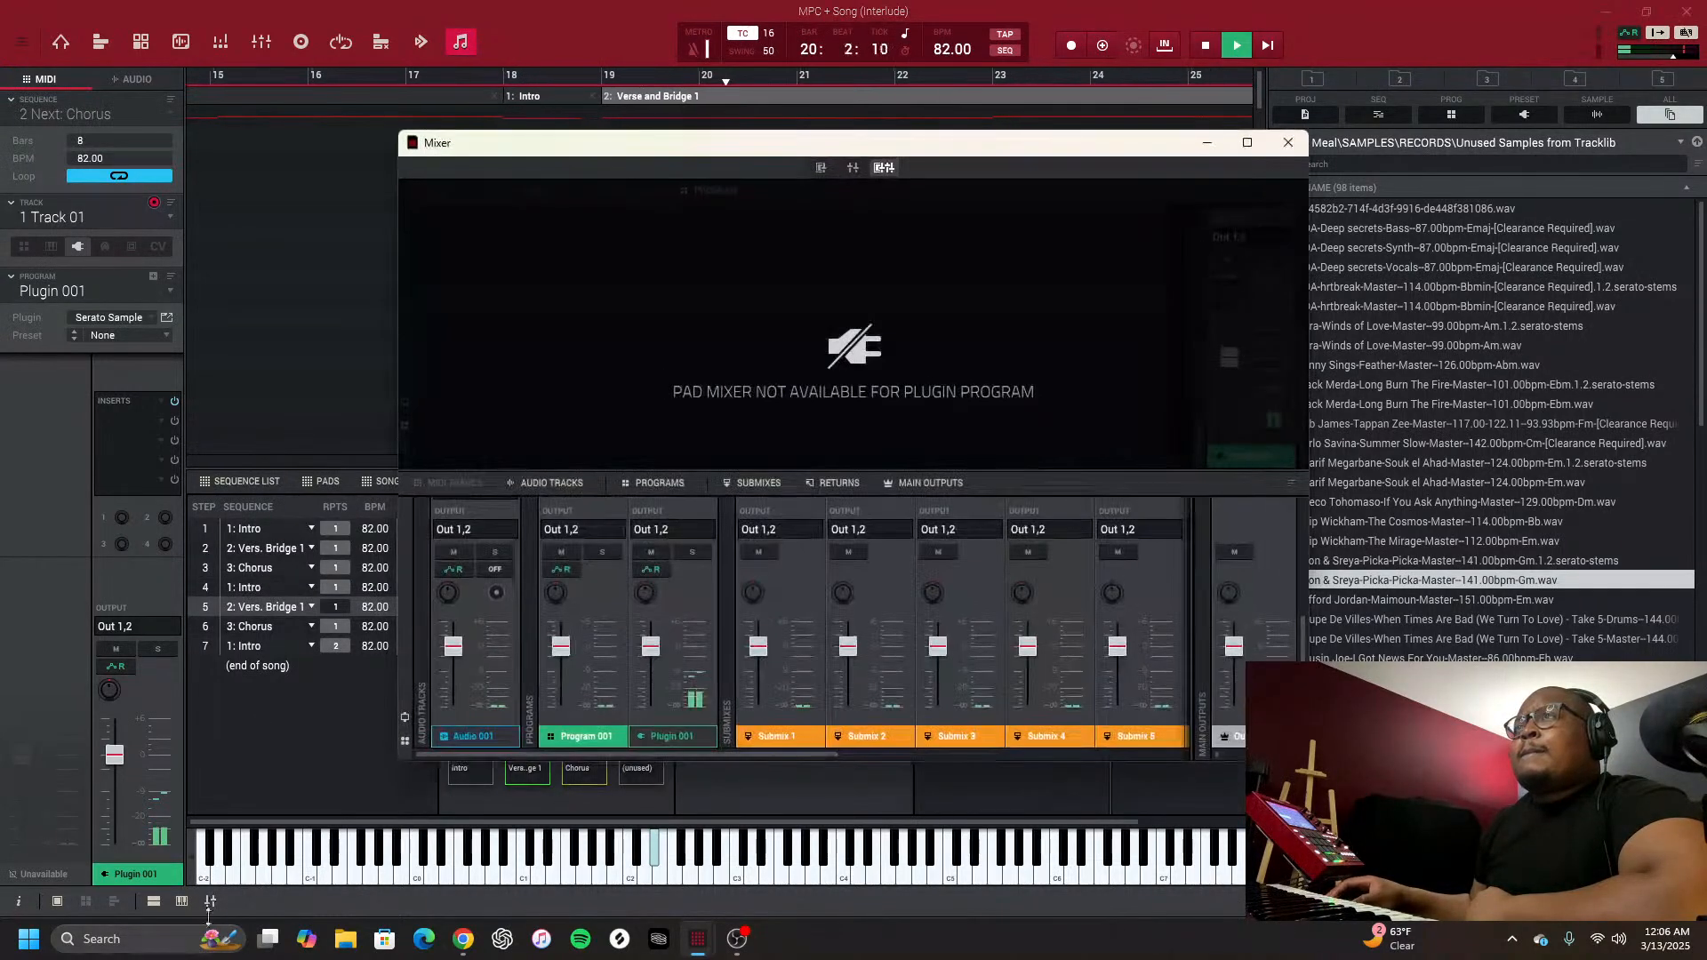
mouse_move(668, 679)
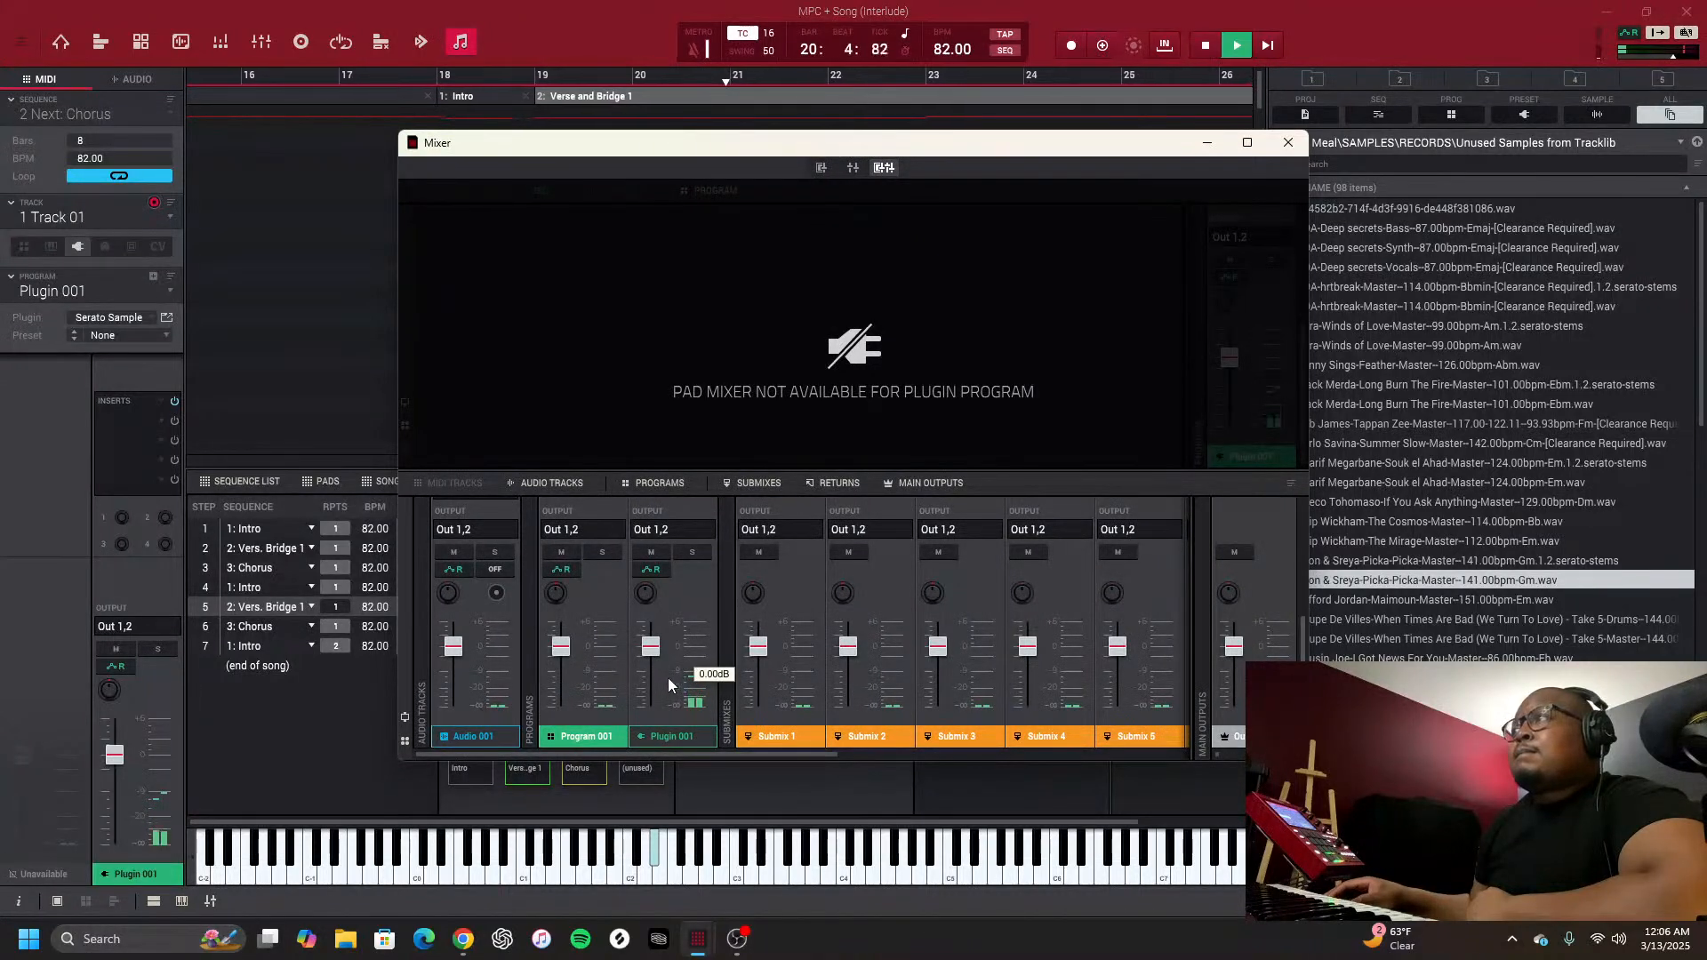
Raise the Plugin 001 channel's level to +3.64 dB in the mixer and switch the song position counter to time display
drag(657, 654, 652, 629)
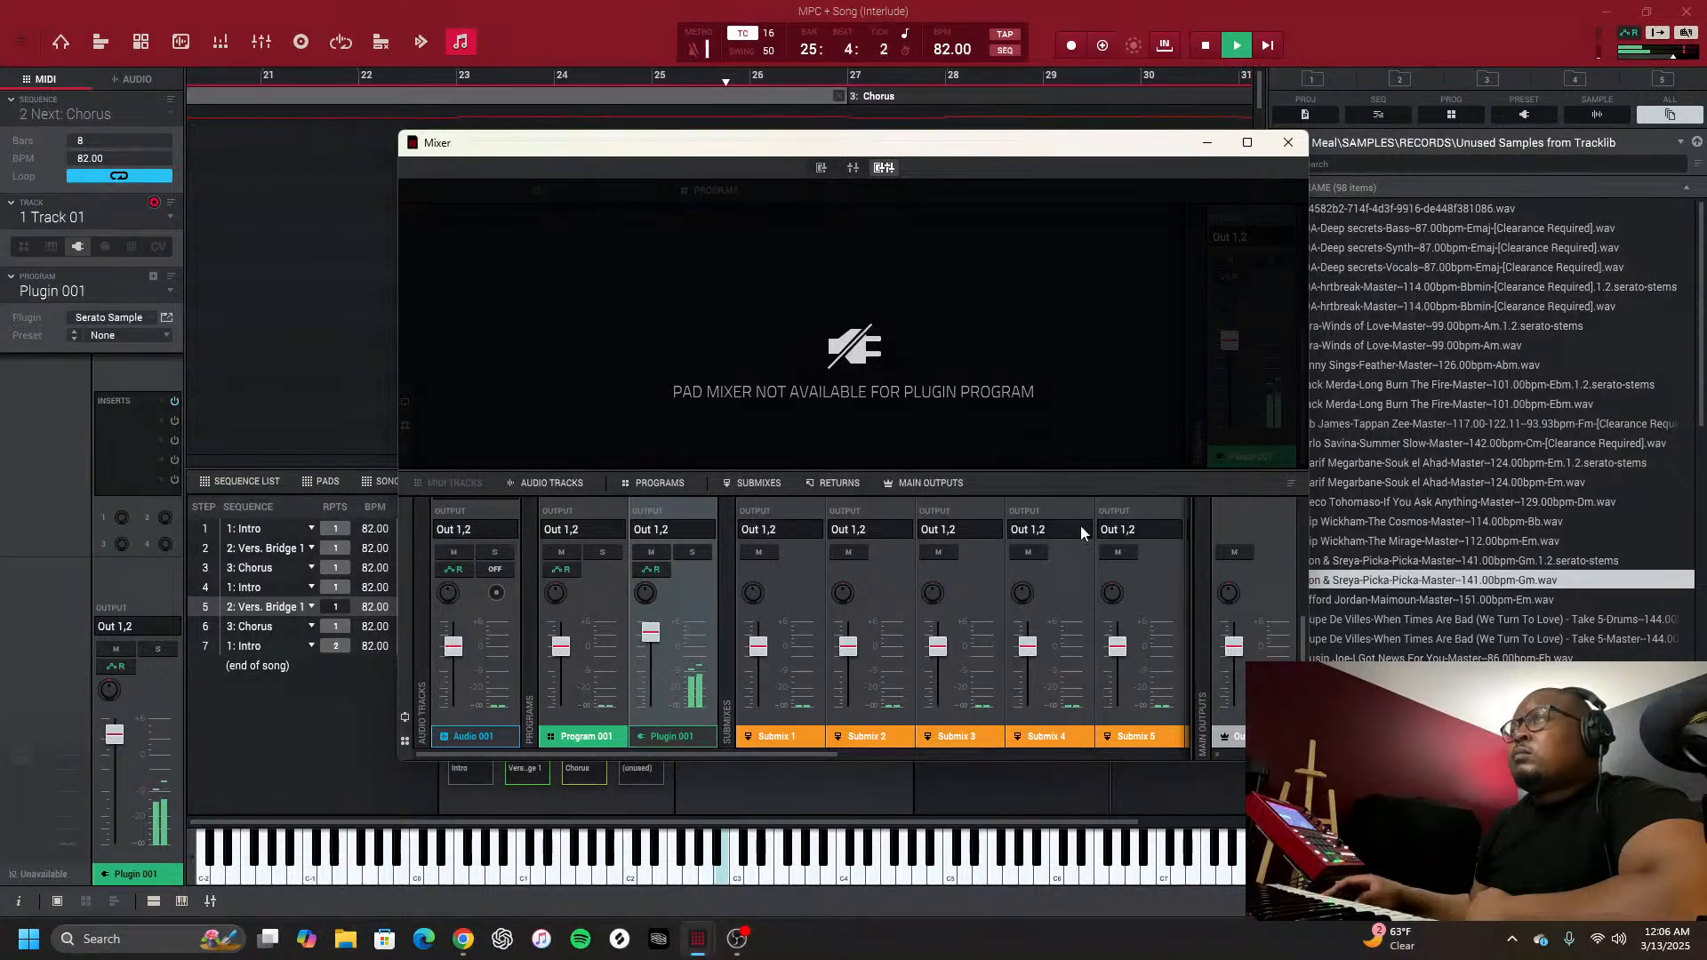
mouse_move(651, 651)
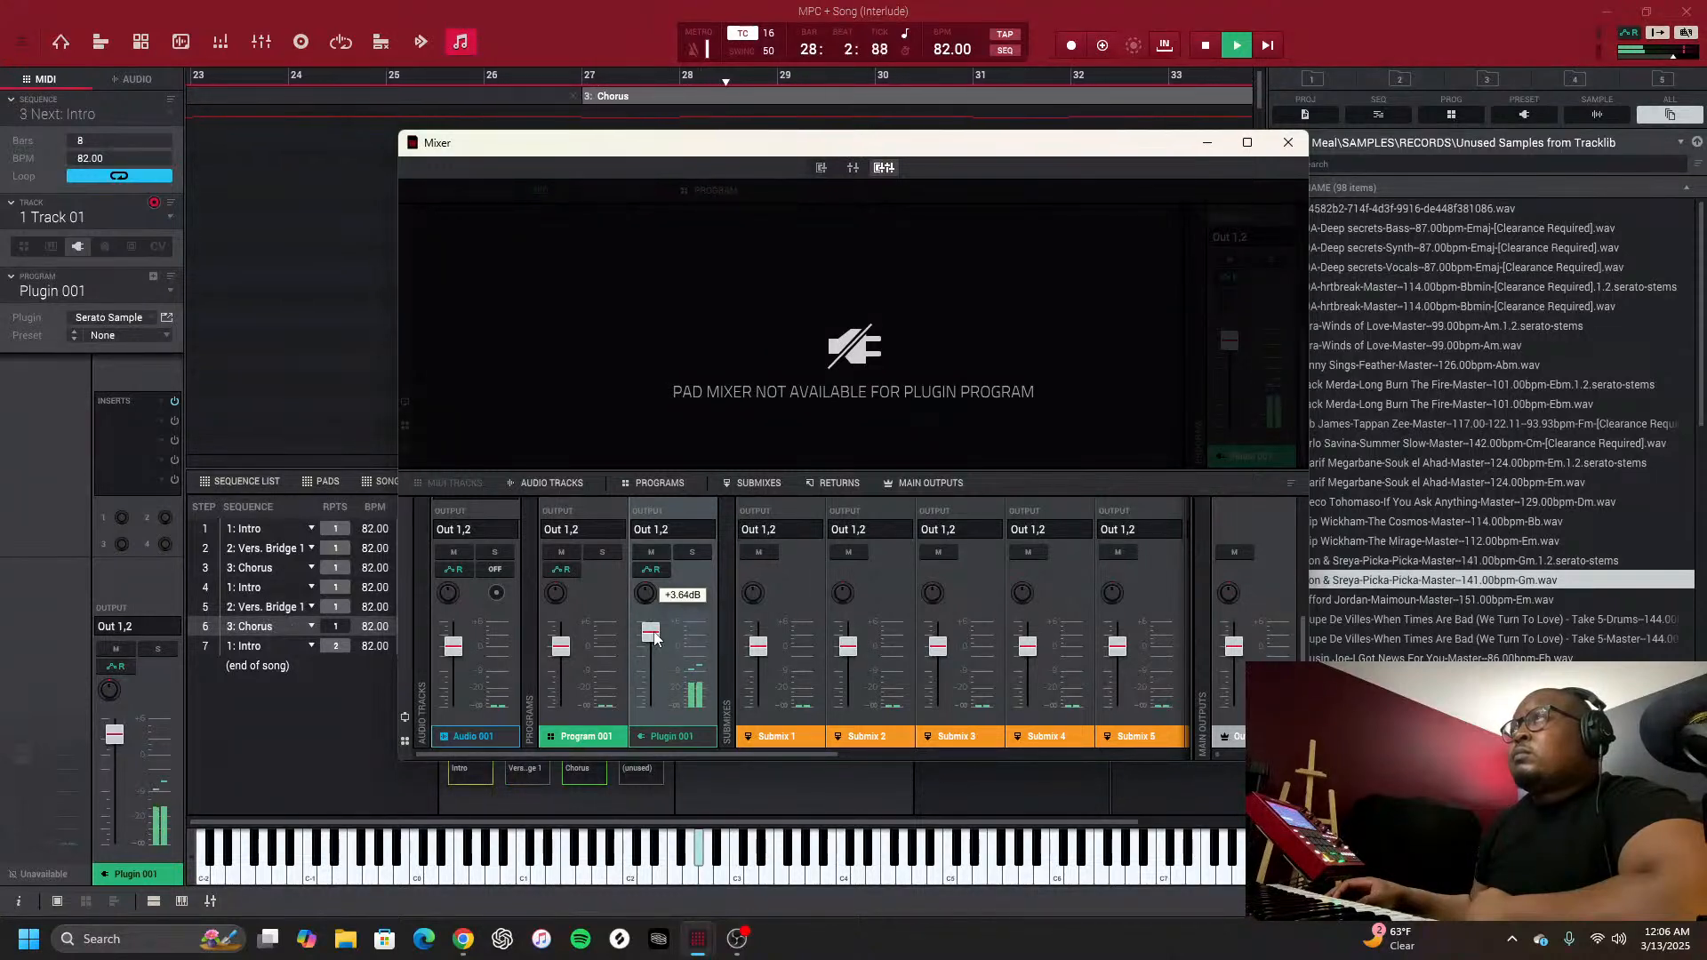
click(905, 48)
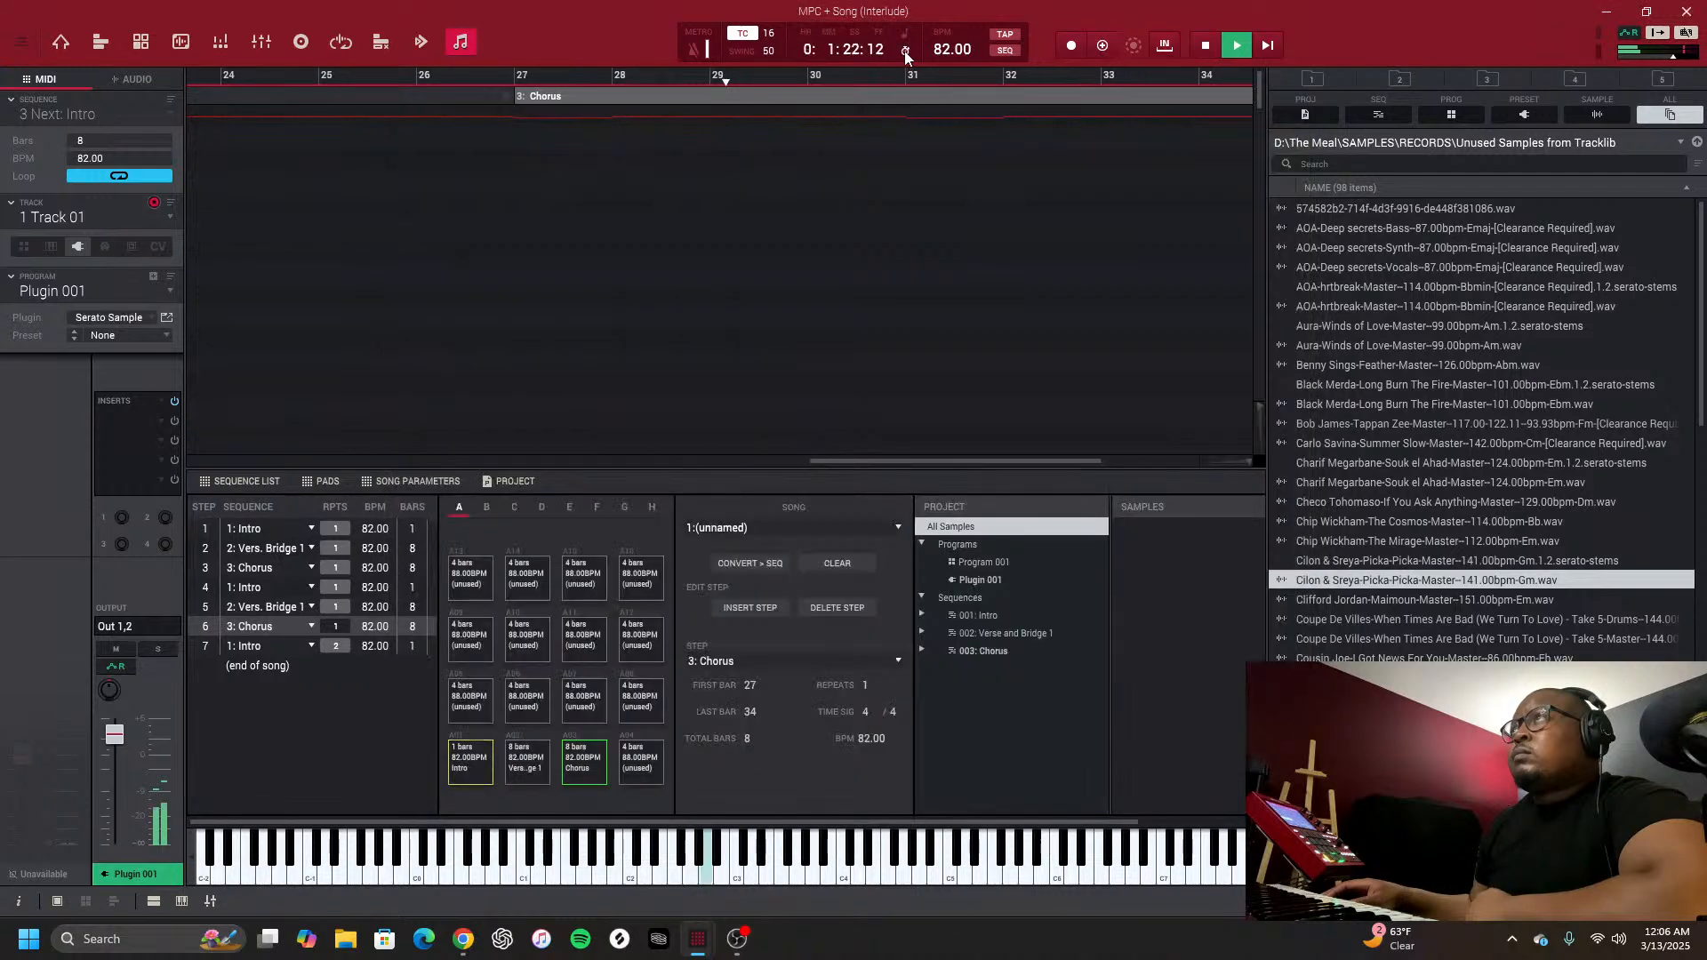
Bring the mixer back up, lower the Plugin 001 channel's level to +0.15 dB, and close the mixer
mouse_move(697, 939)
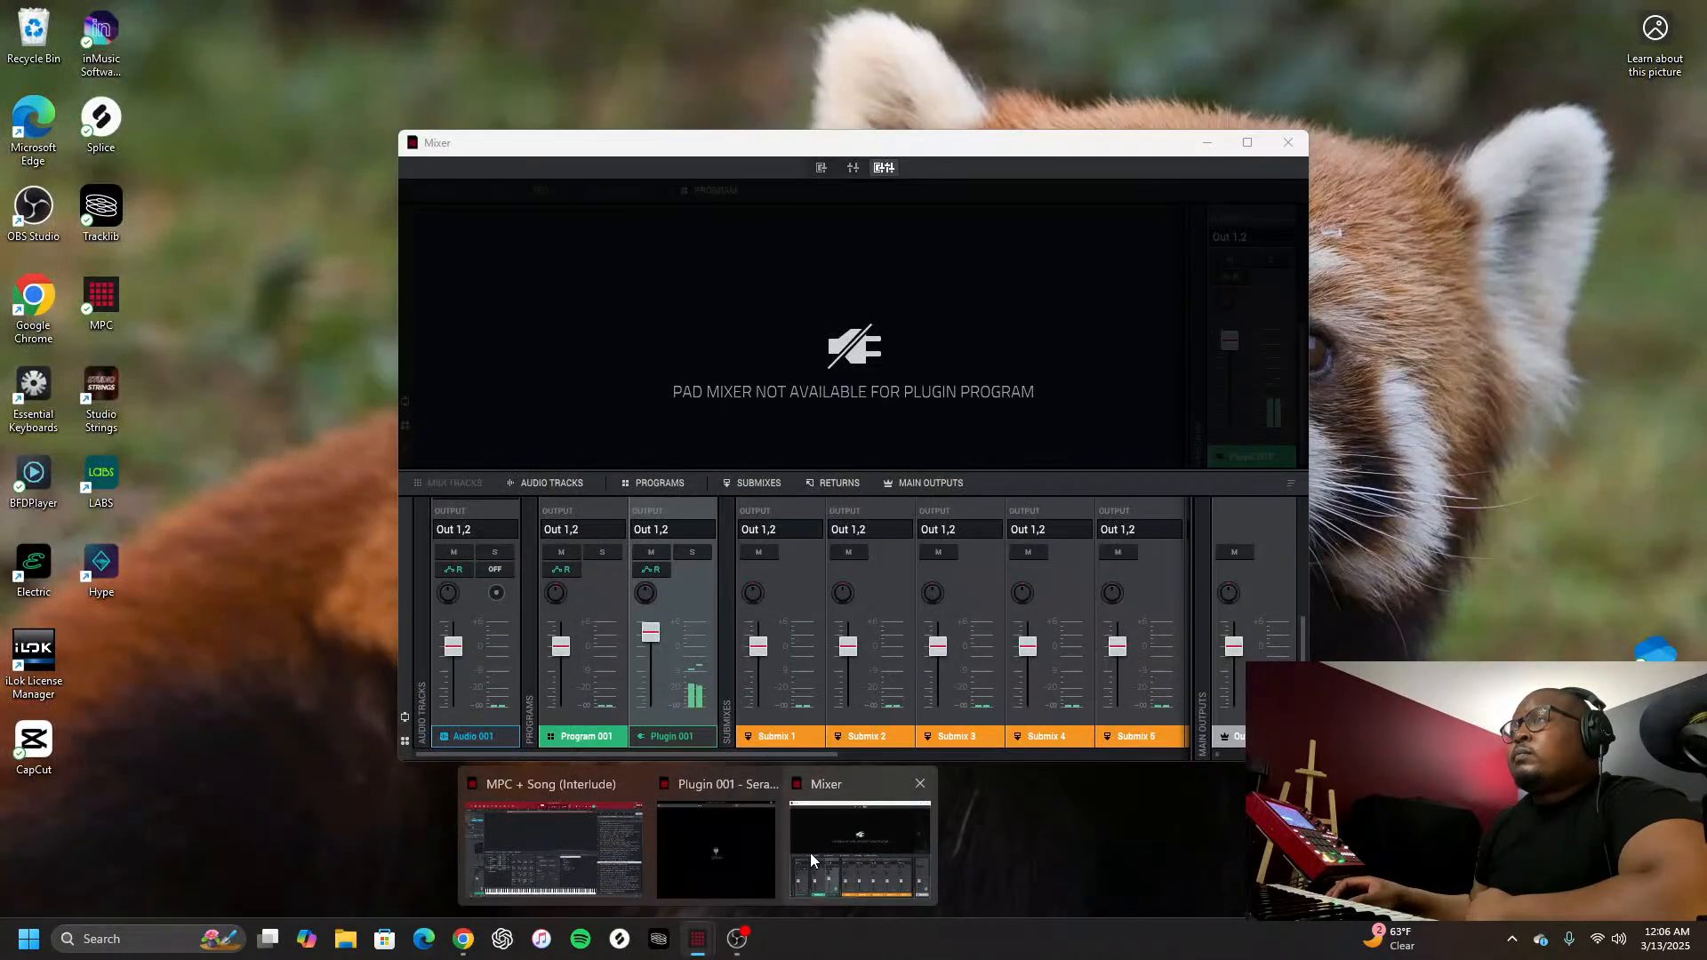
click(809, 851)
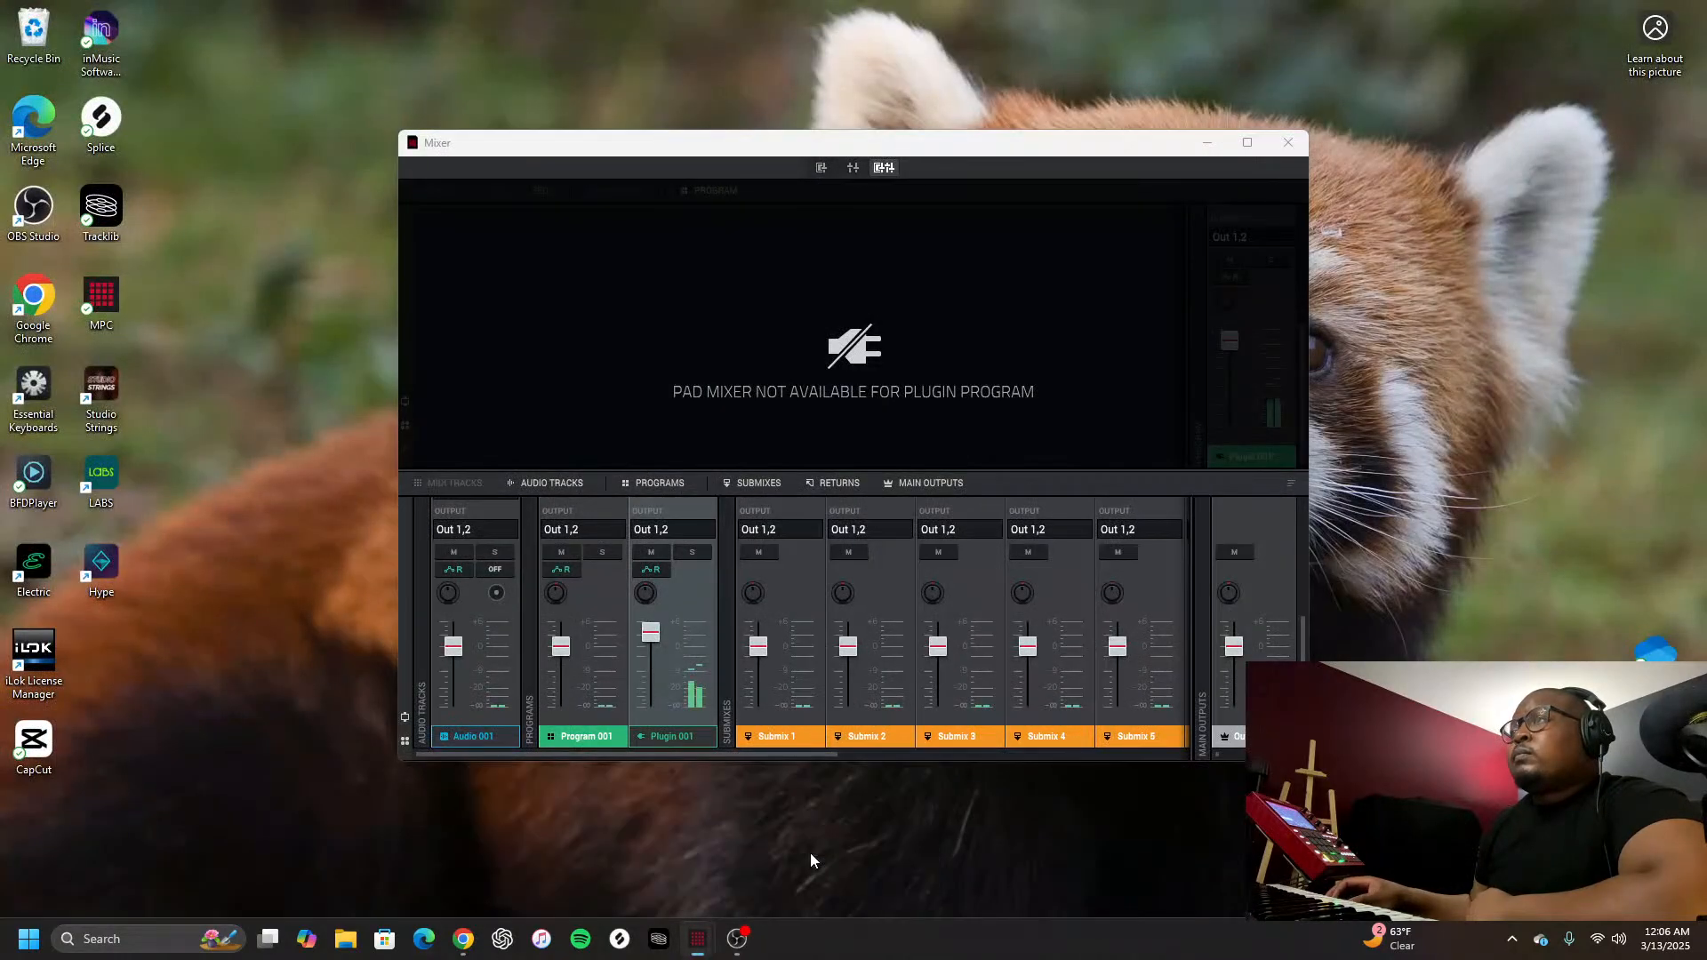
mouse_move(655, 596)
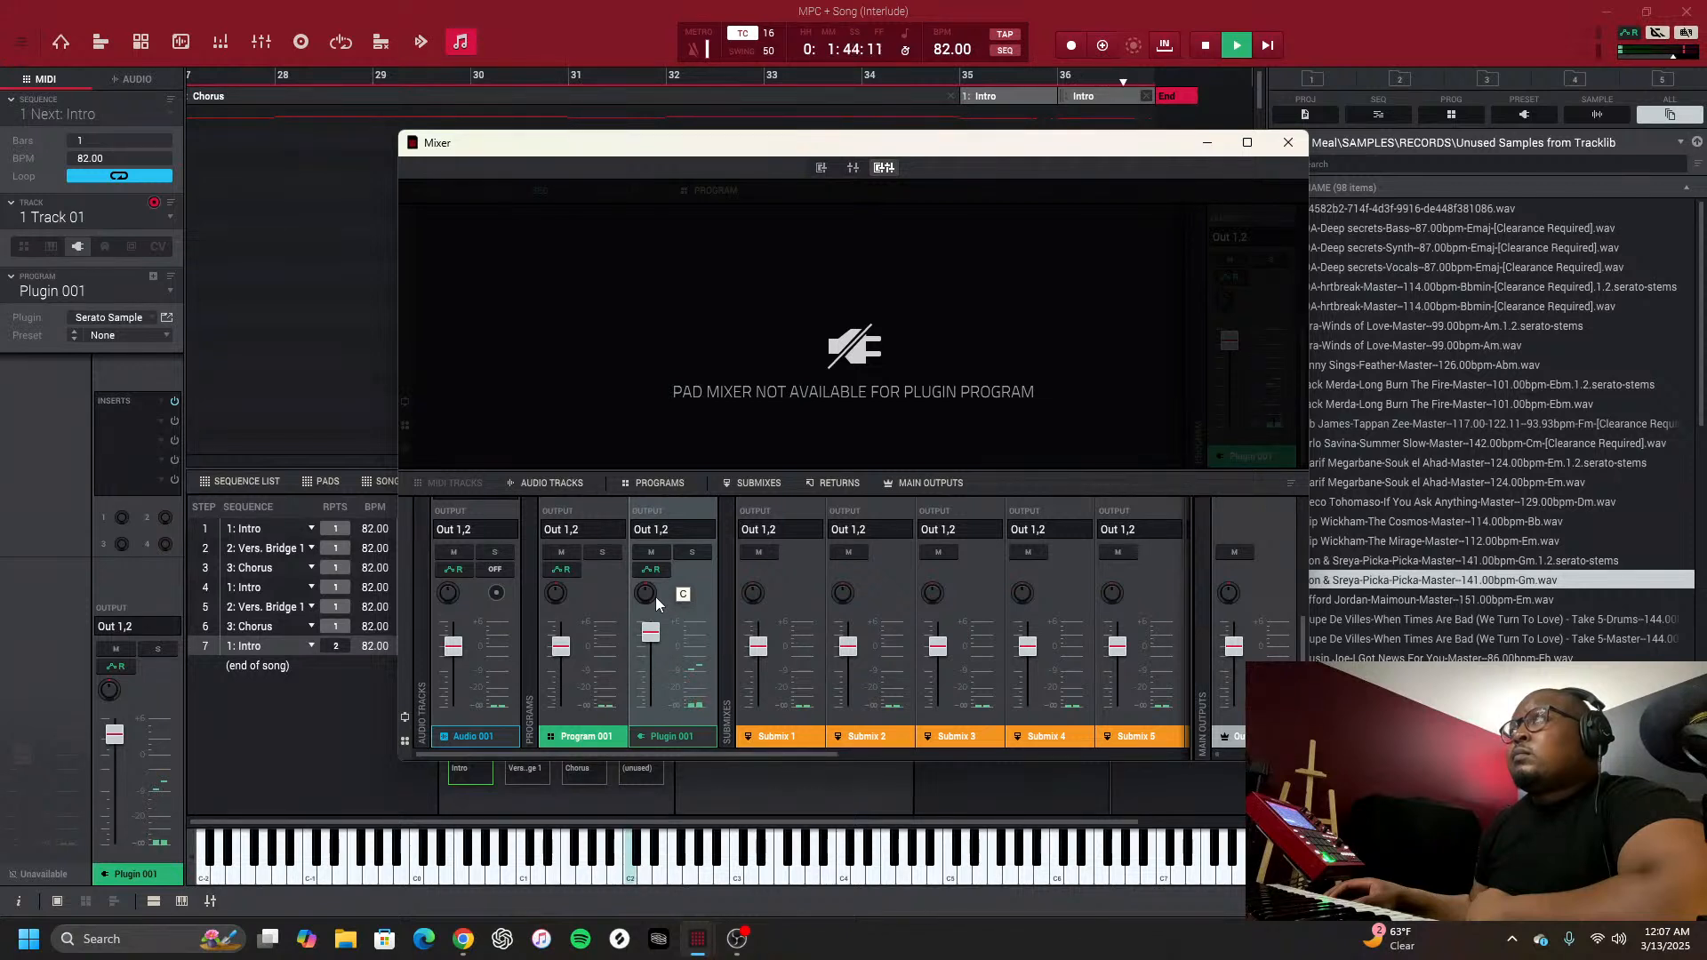
drag(649, 632, 652, 649)
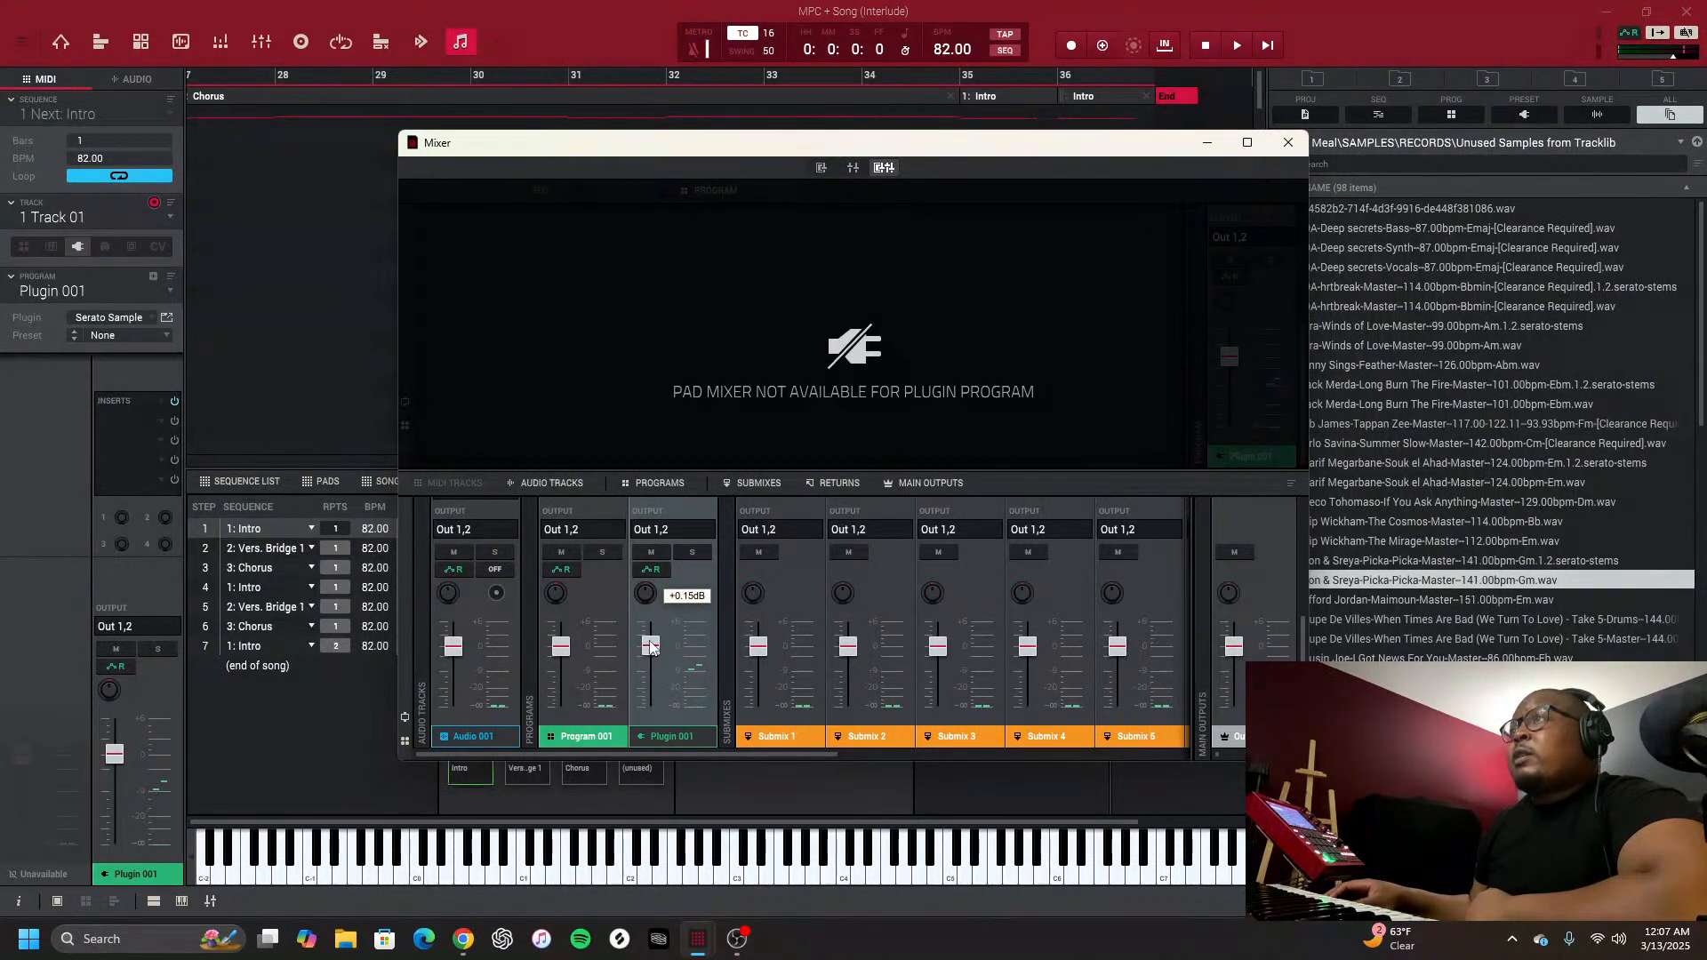
click(1286, 144)
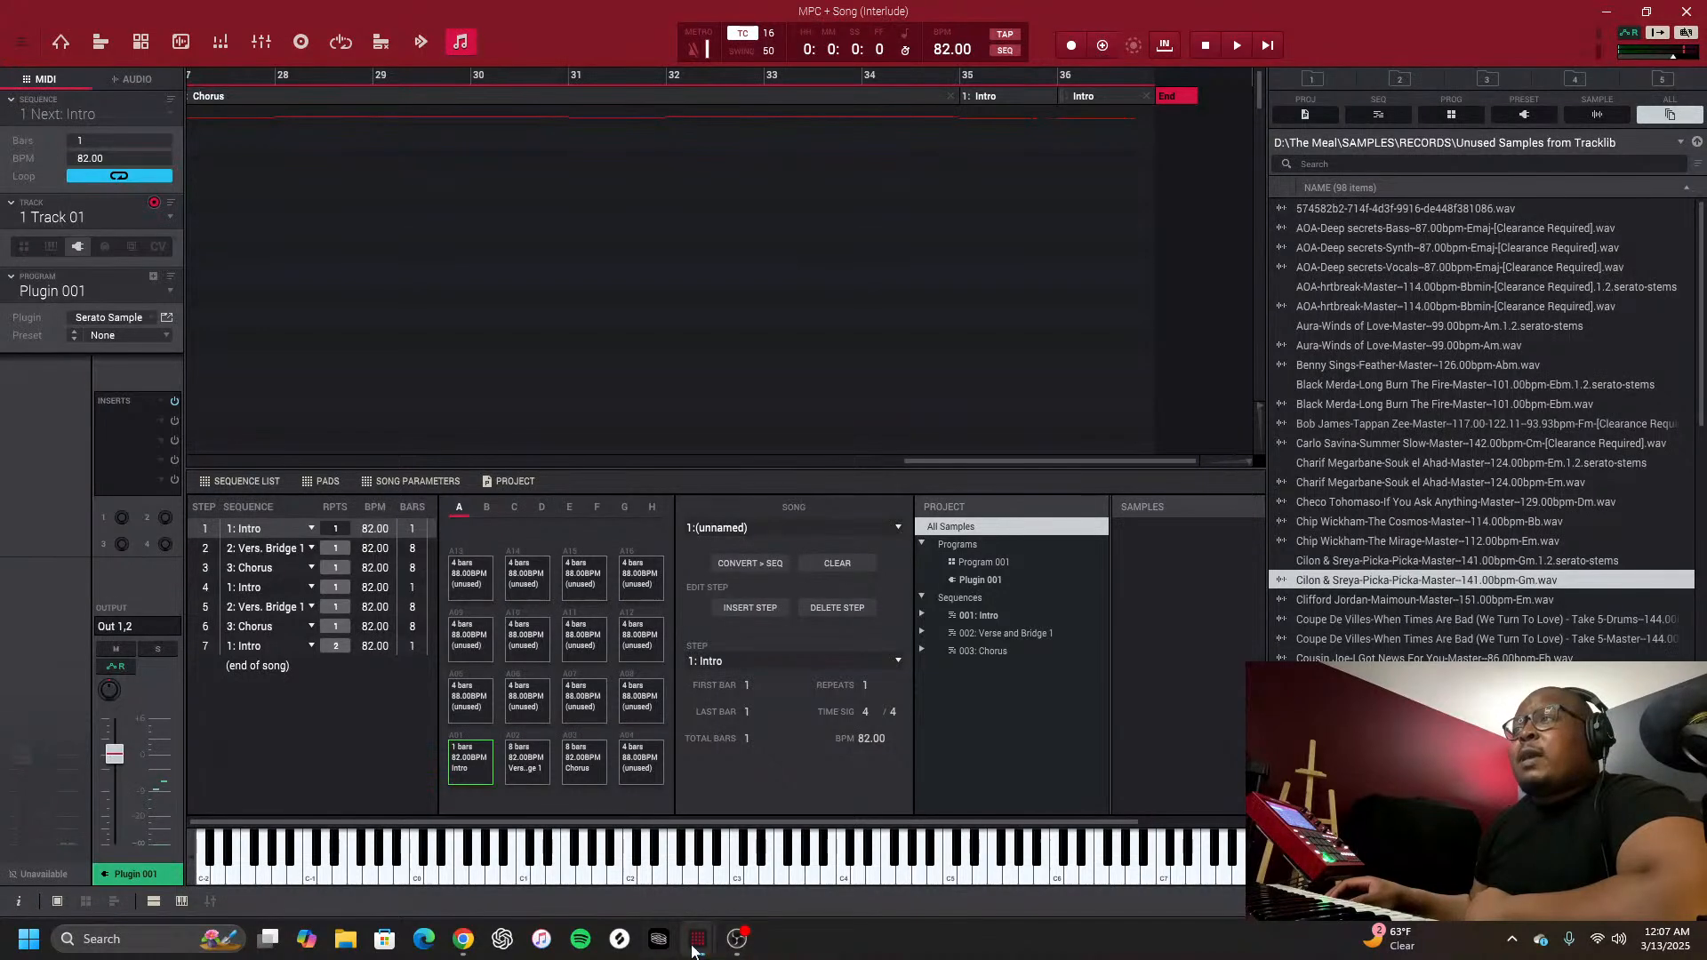
Bring up the Serato Sample window, play the song from its start while watching the chops, and stop playback
mouse_move(698, 939)
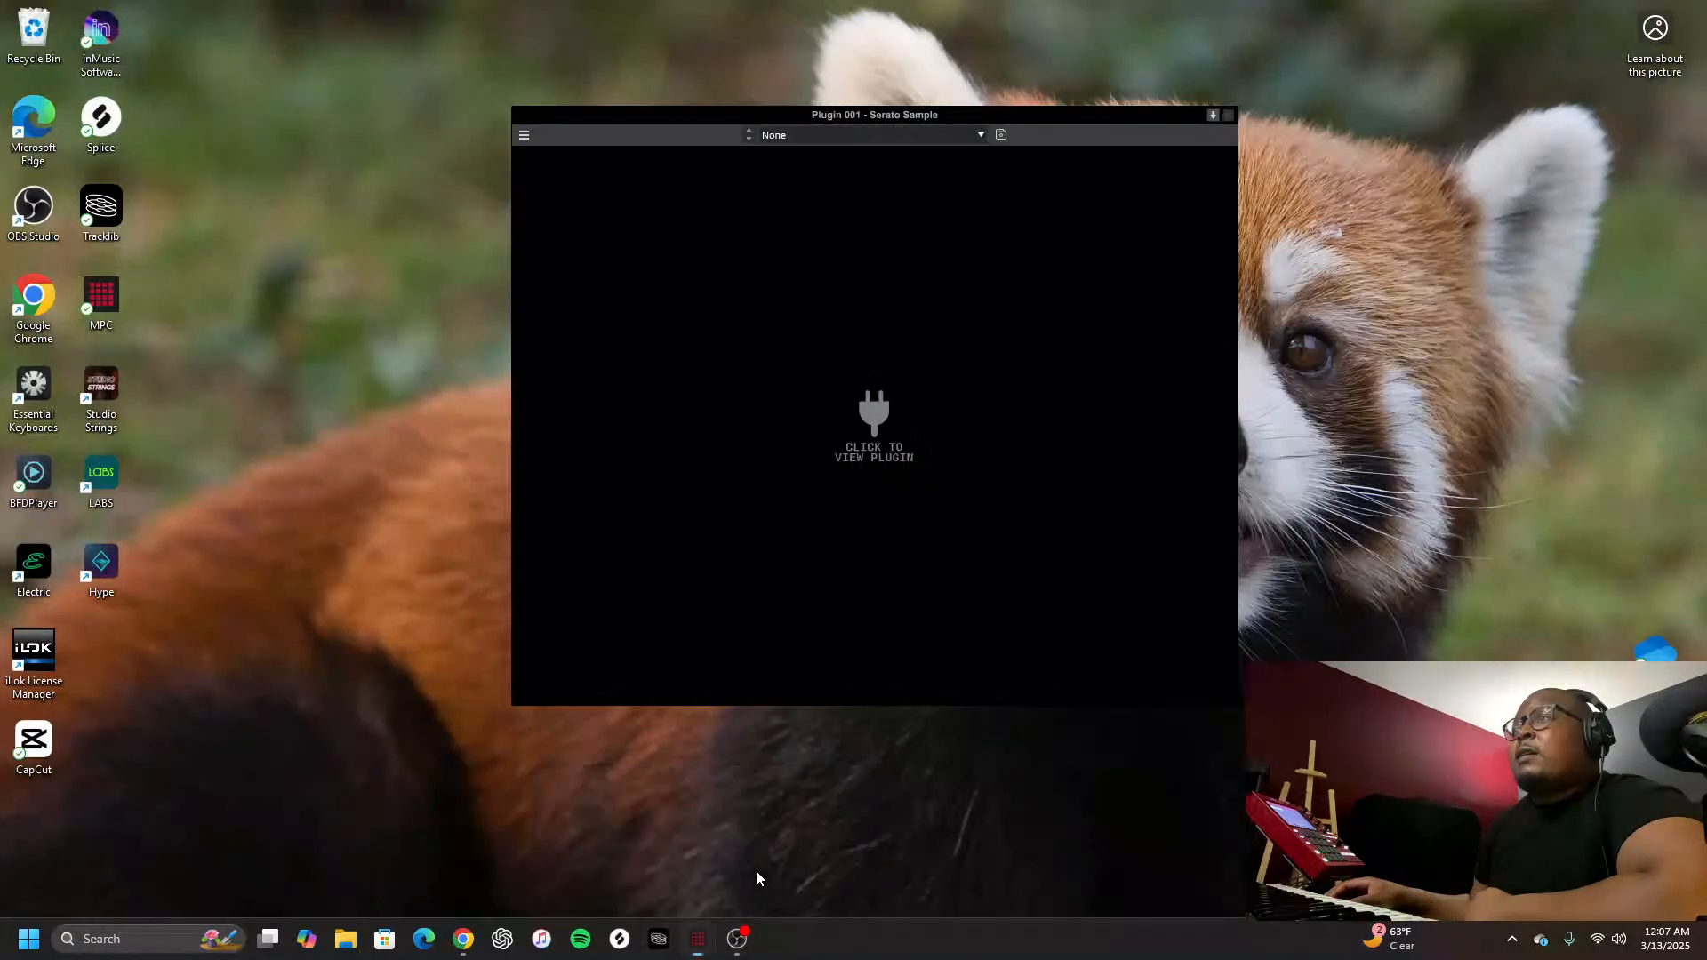
click(755, 871)
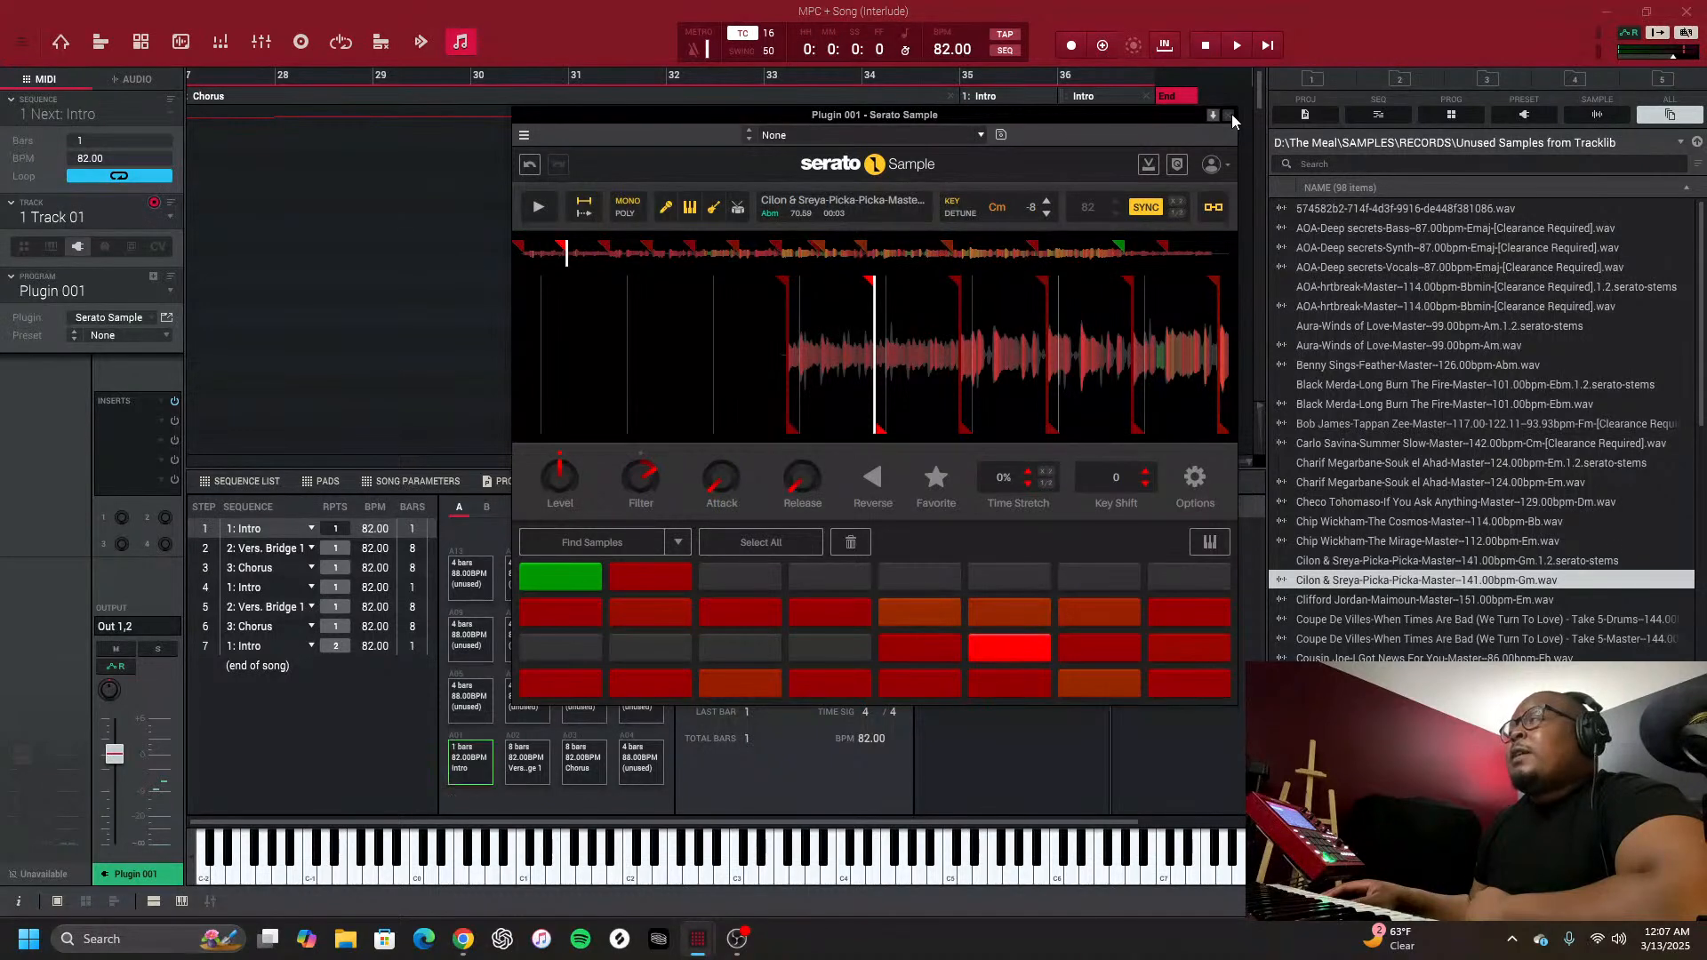
key(space)
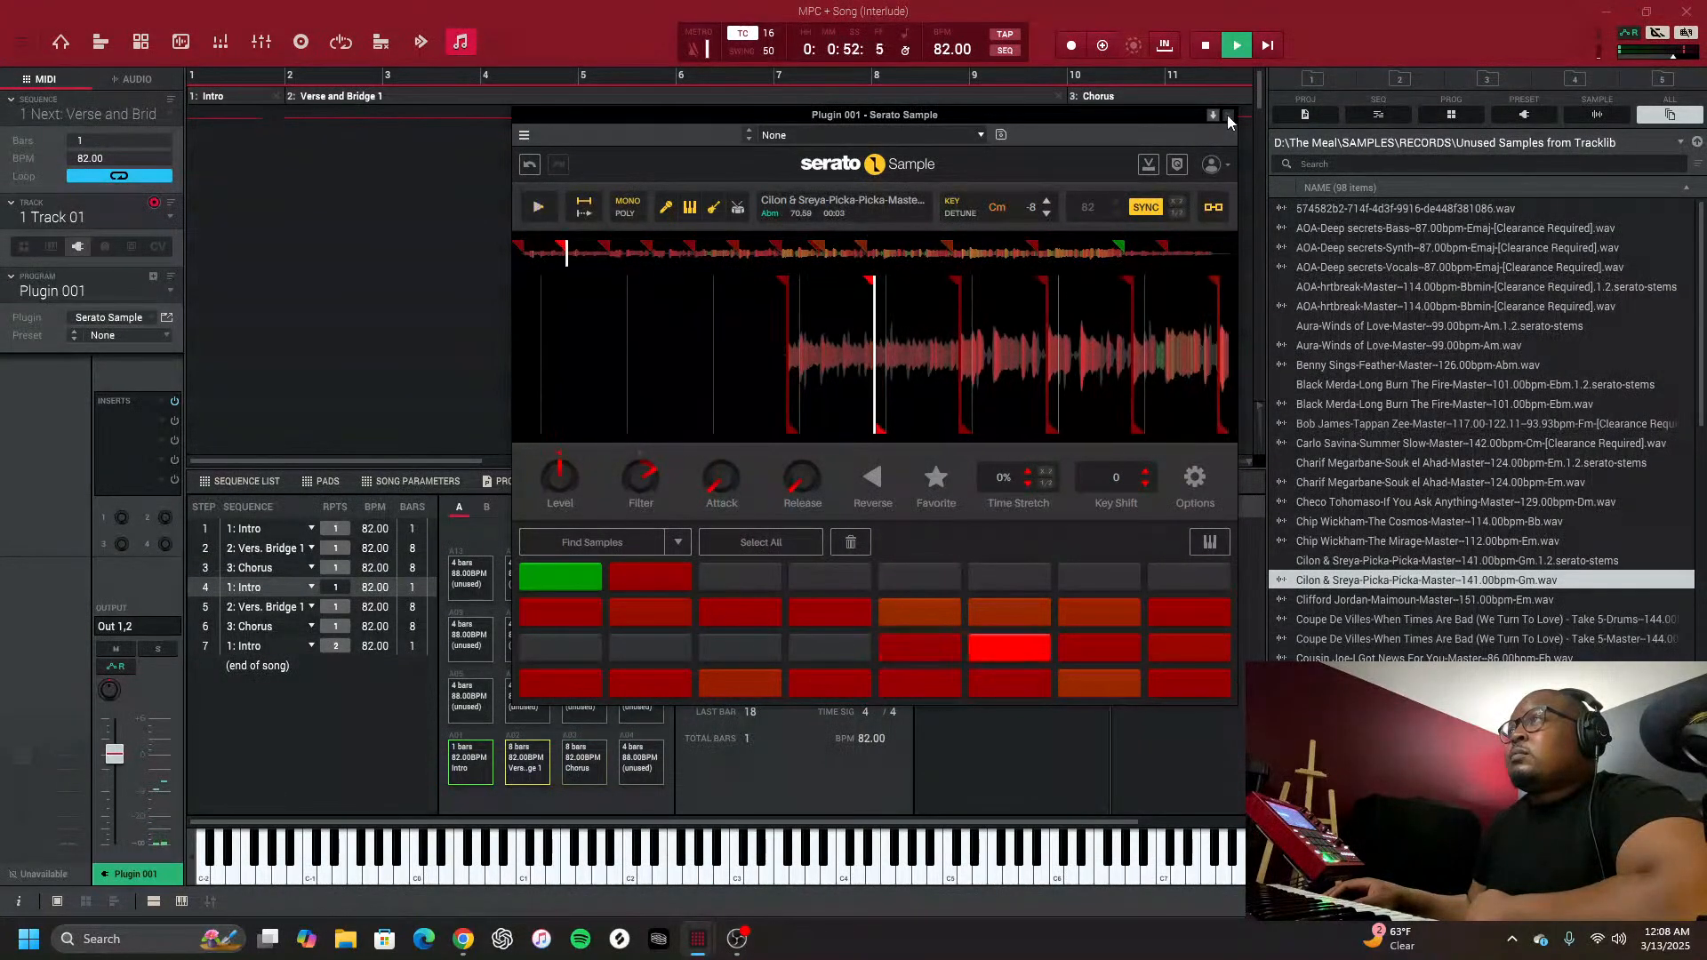
key(space)
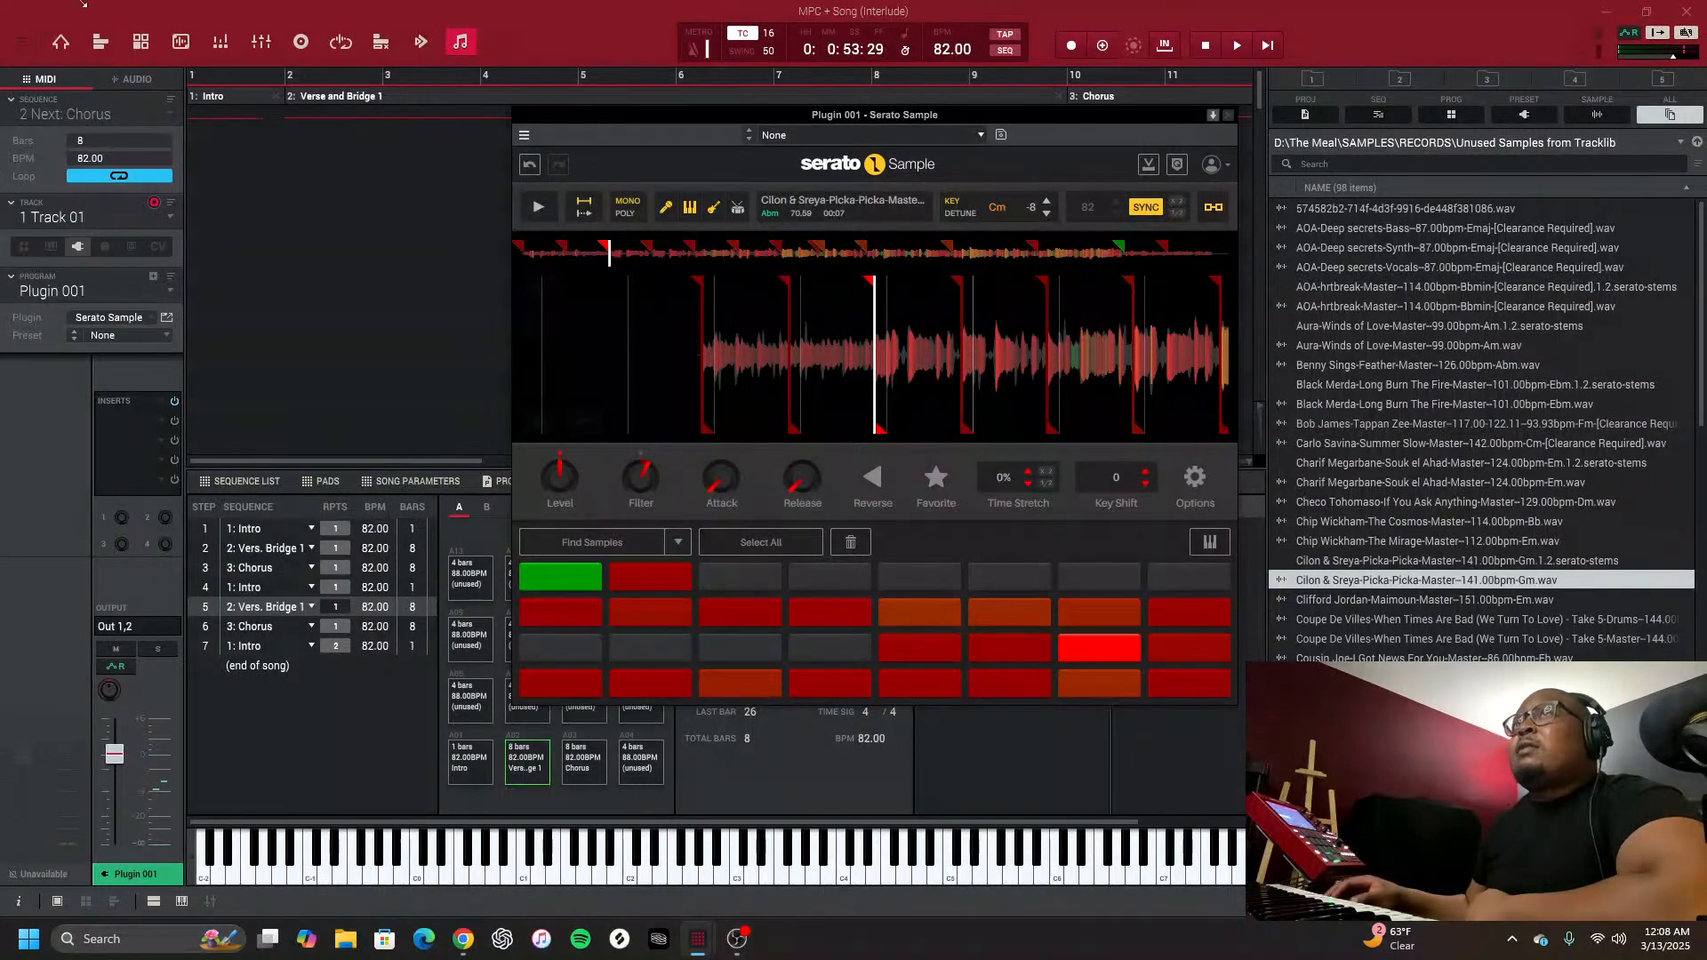
Switch to Main Mode, bring up the Serato Sample window to review its chop pads and controls, and close it
click(71, 52)
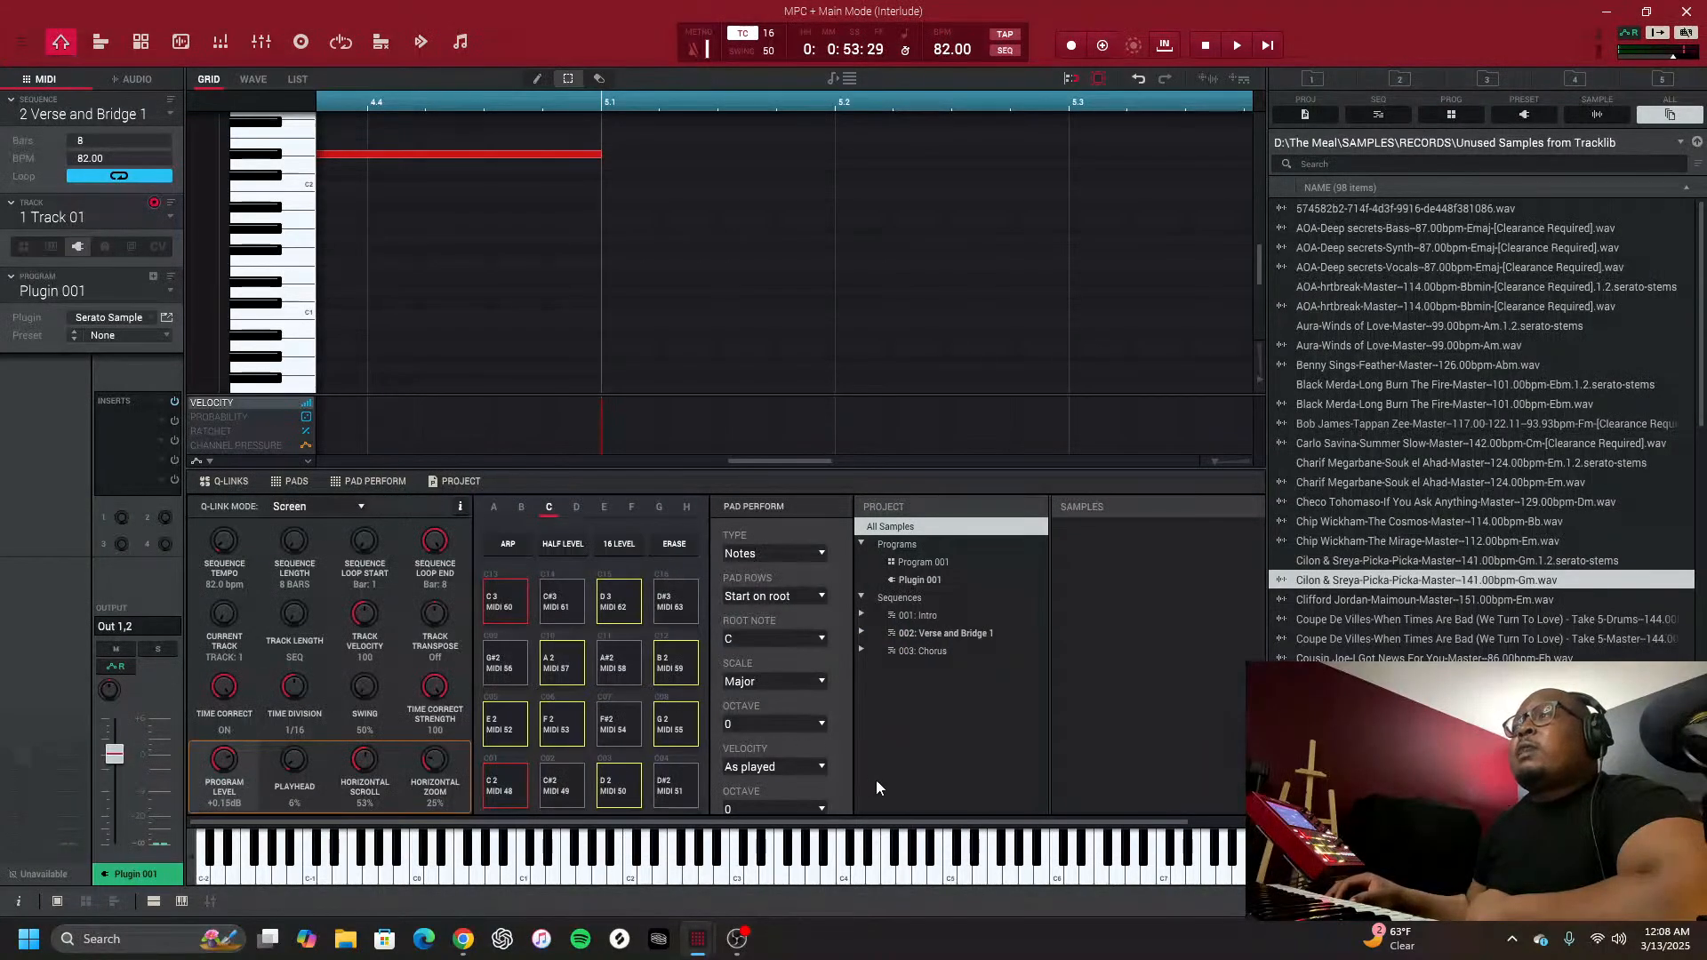
mouse_move(698, 939)
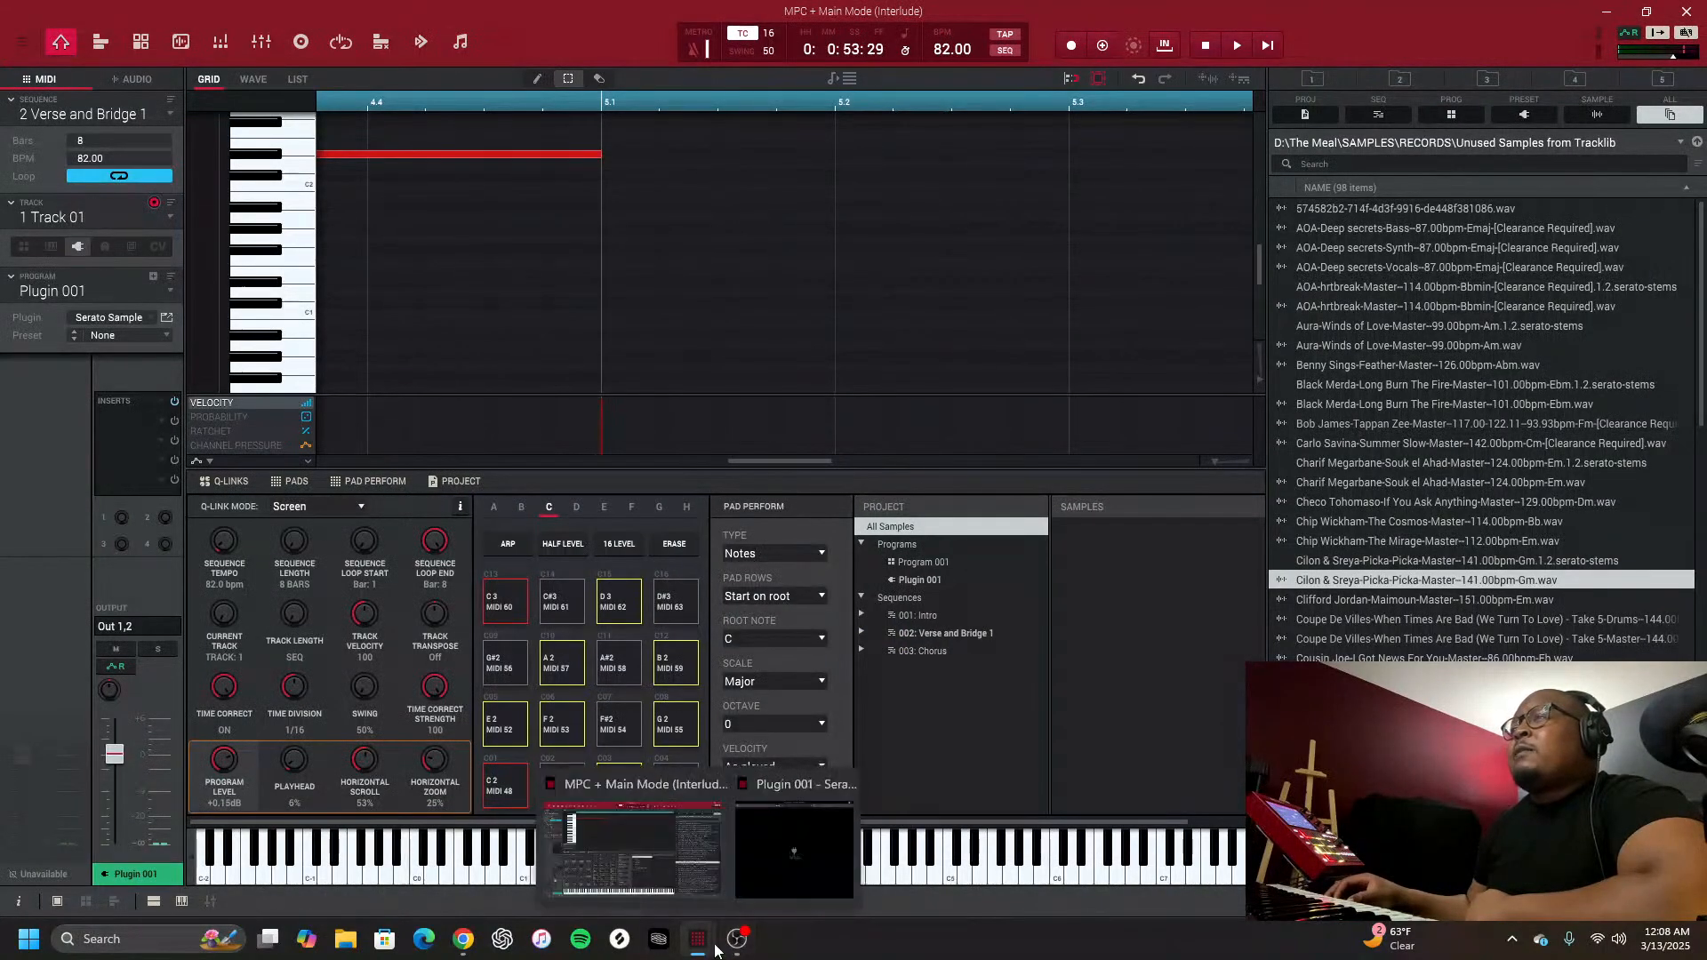
click(764, 866)
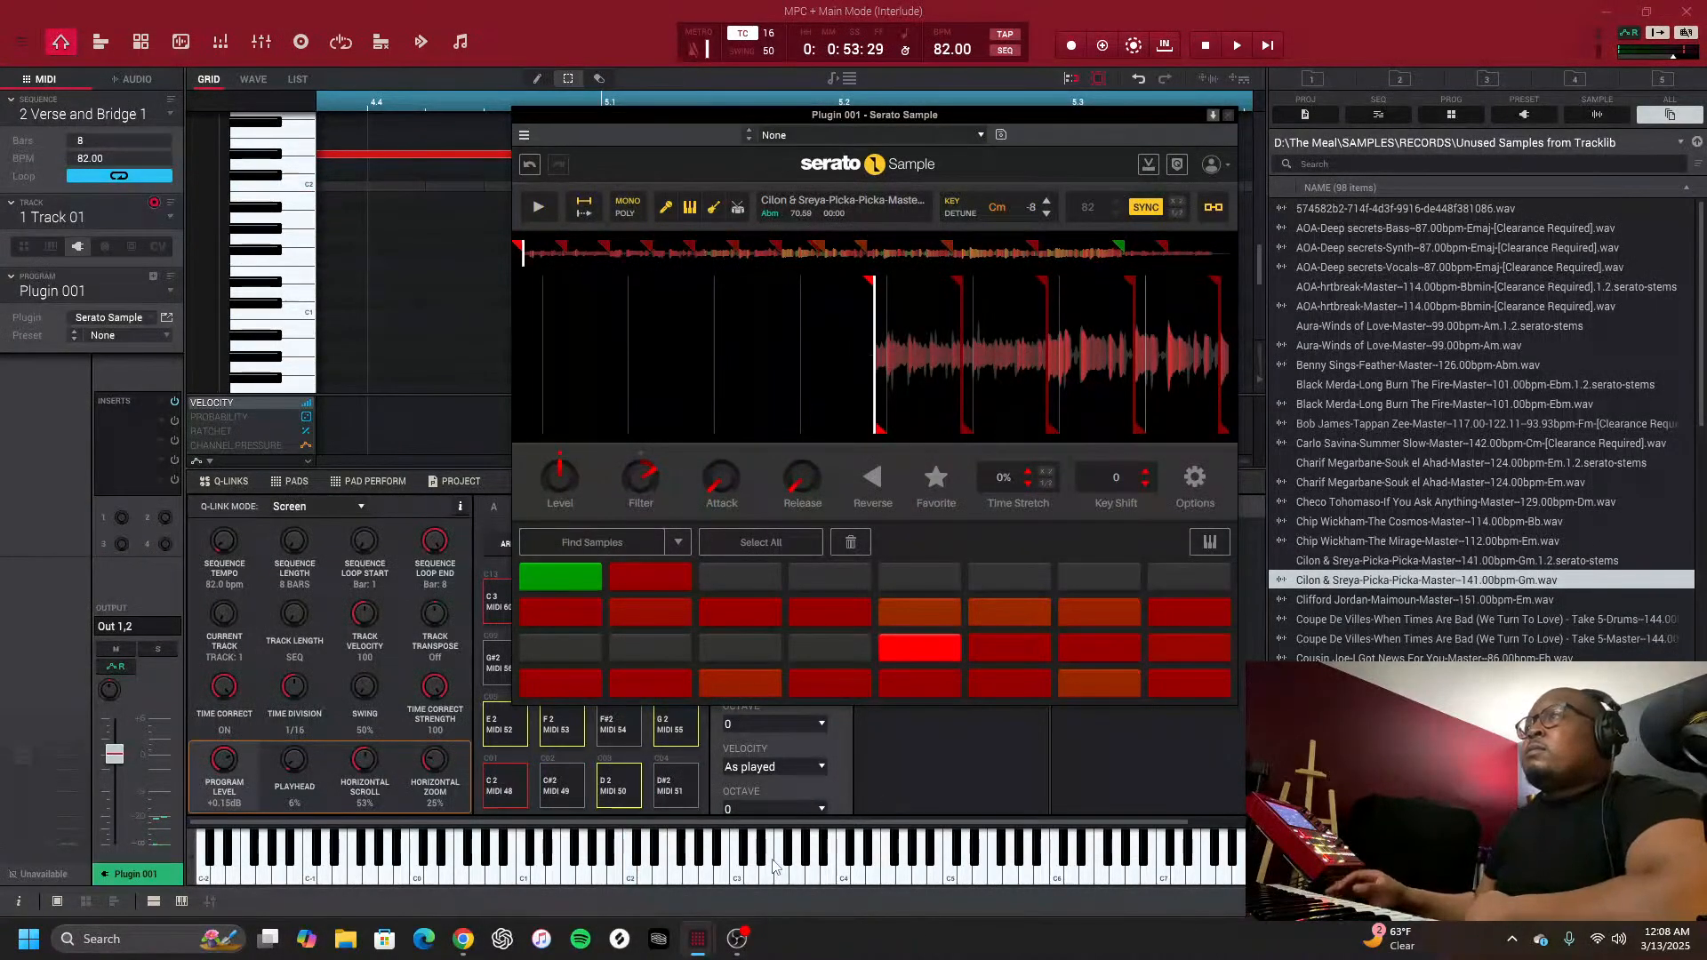
mouse_move(562, 477)
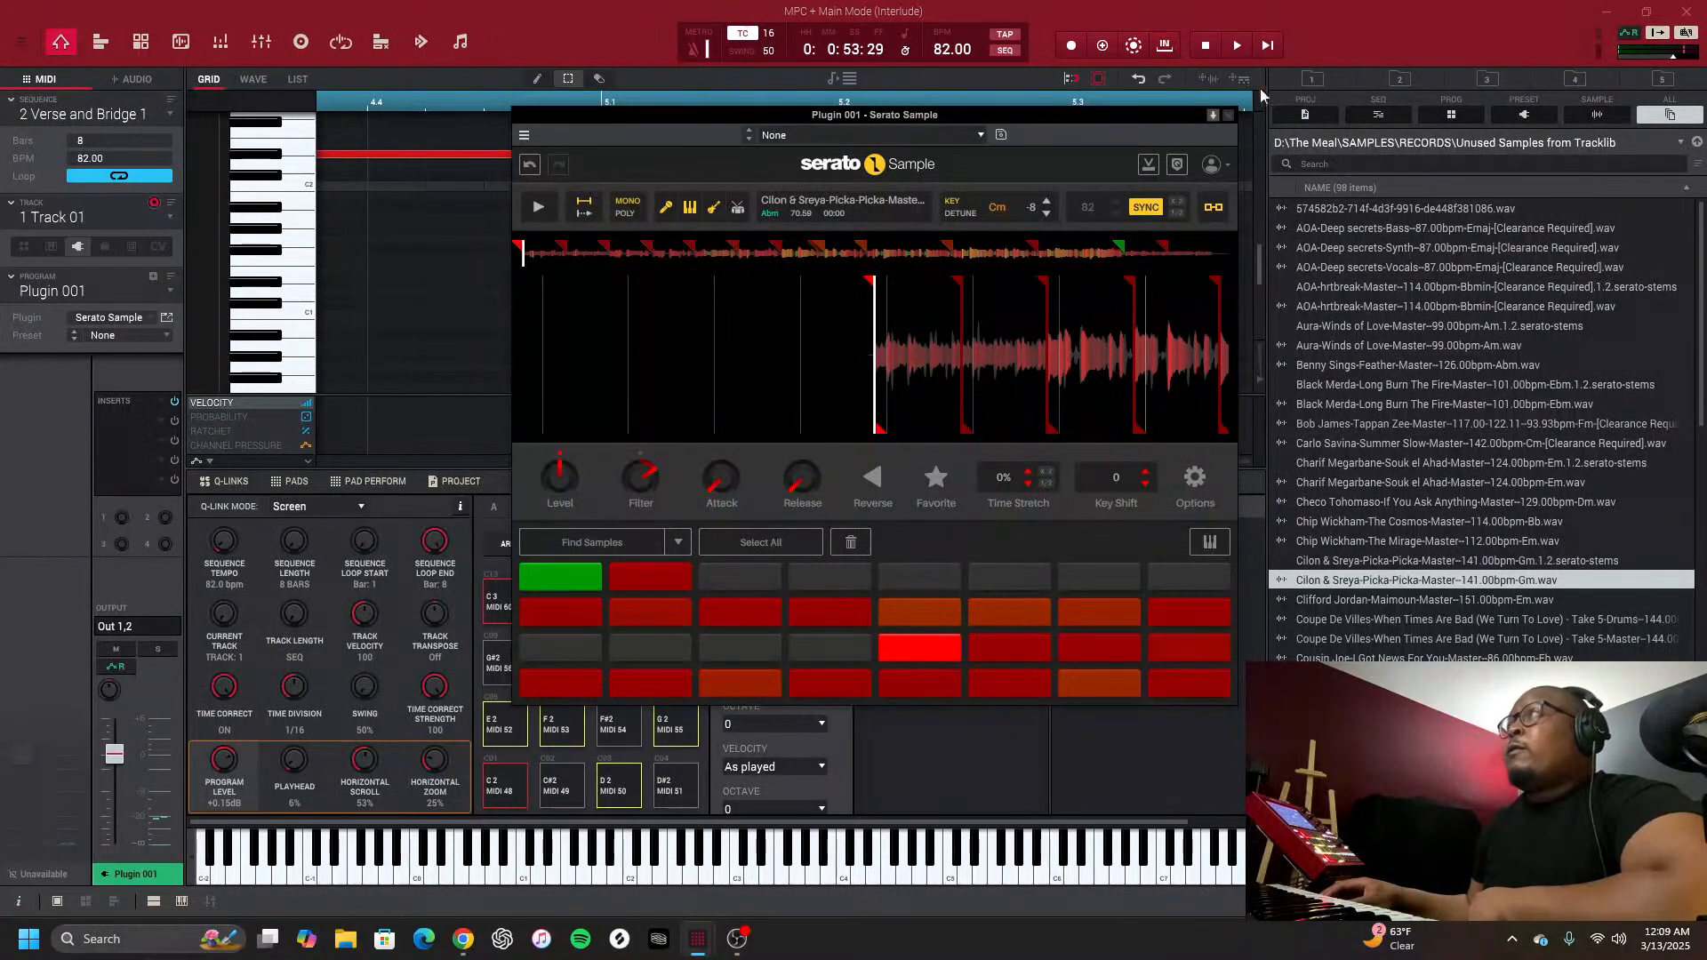
click(1225, 115)
Replace the open Interlude project with a new empty project
click(27, 46)
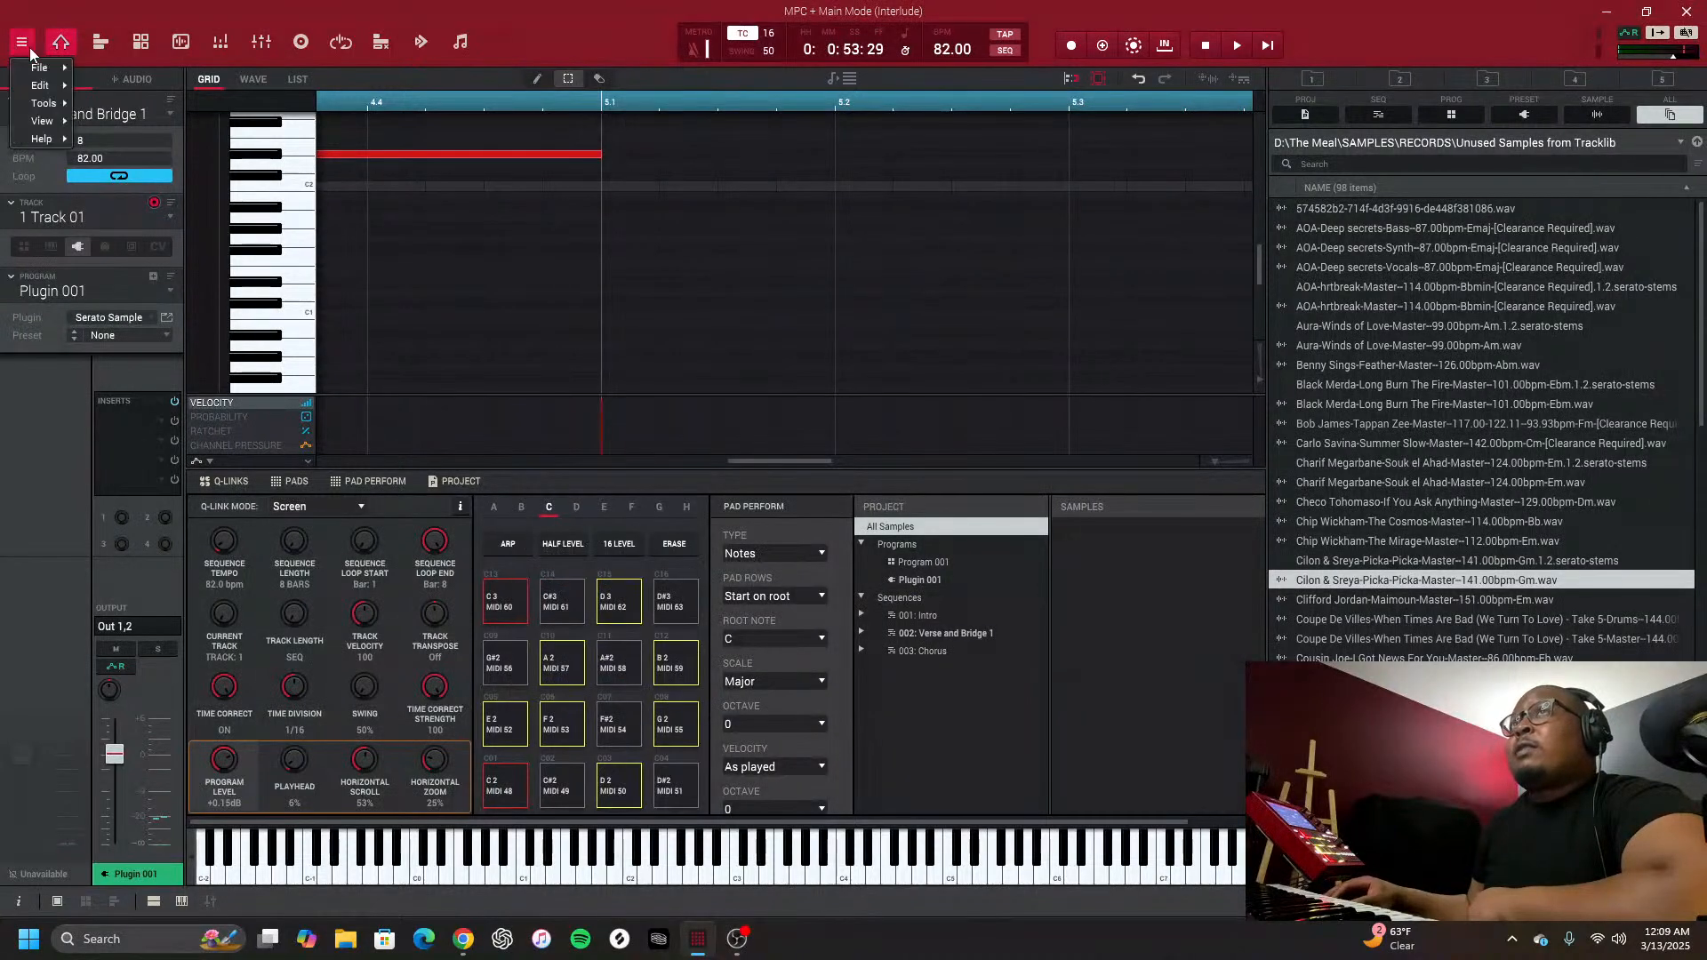
mouse_move(46, 68)
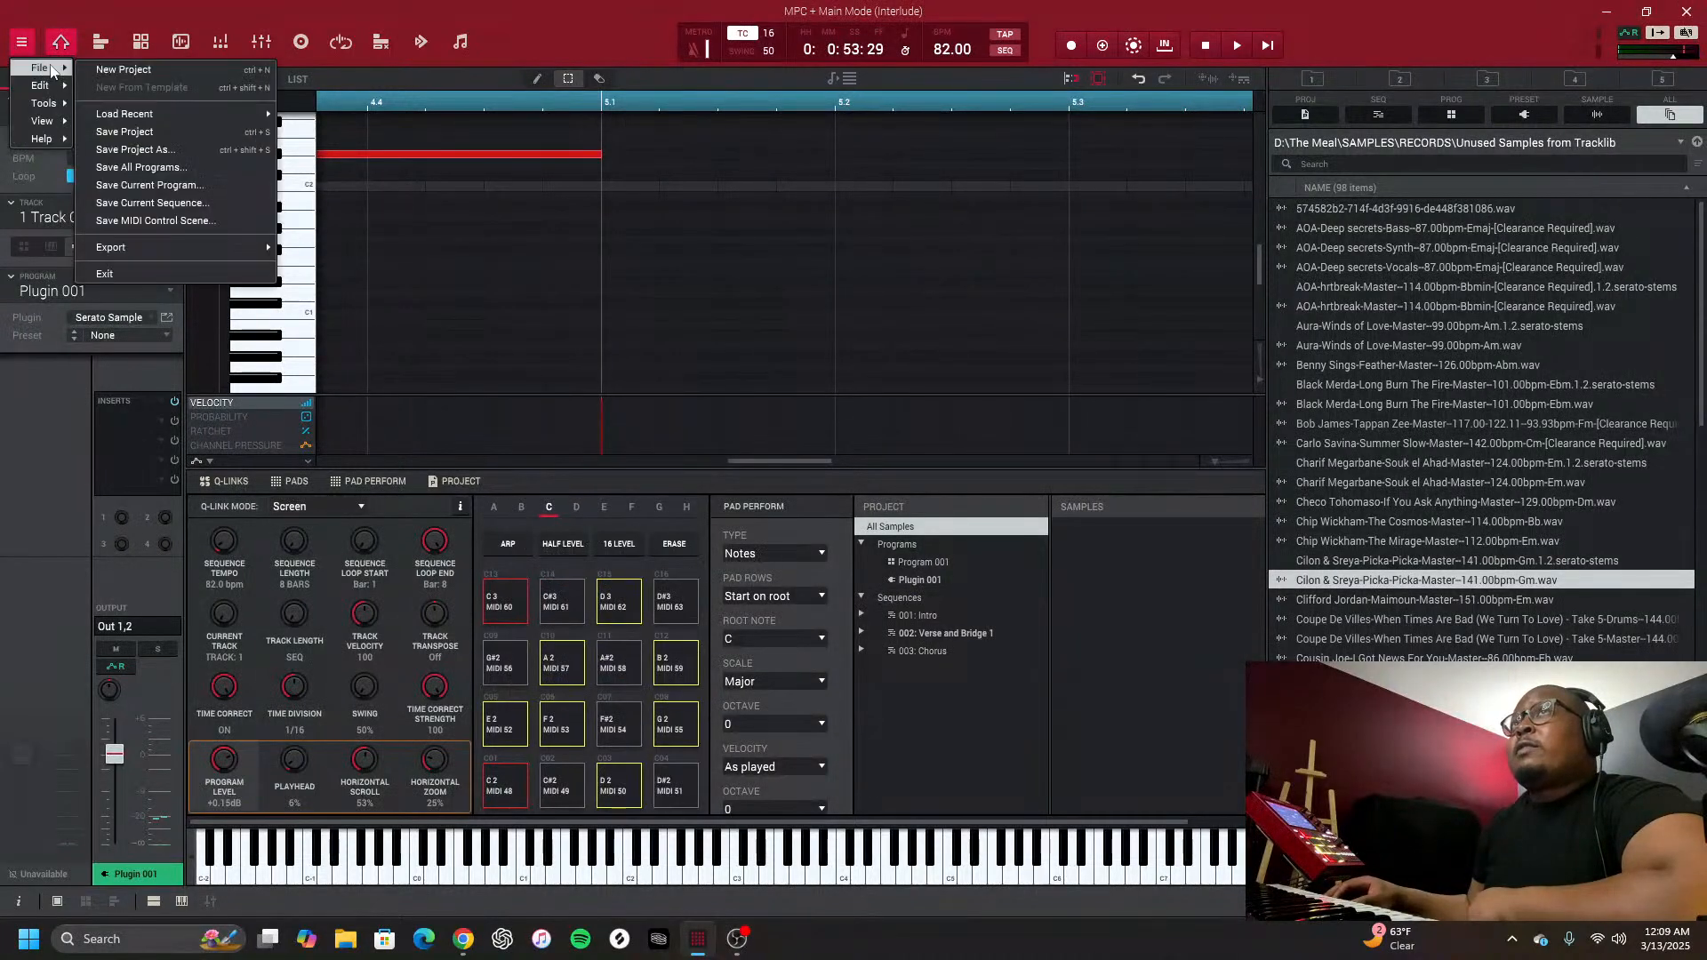
click(113, 71)
click(770, 505)
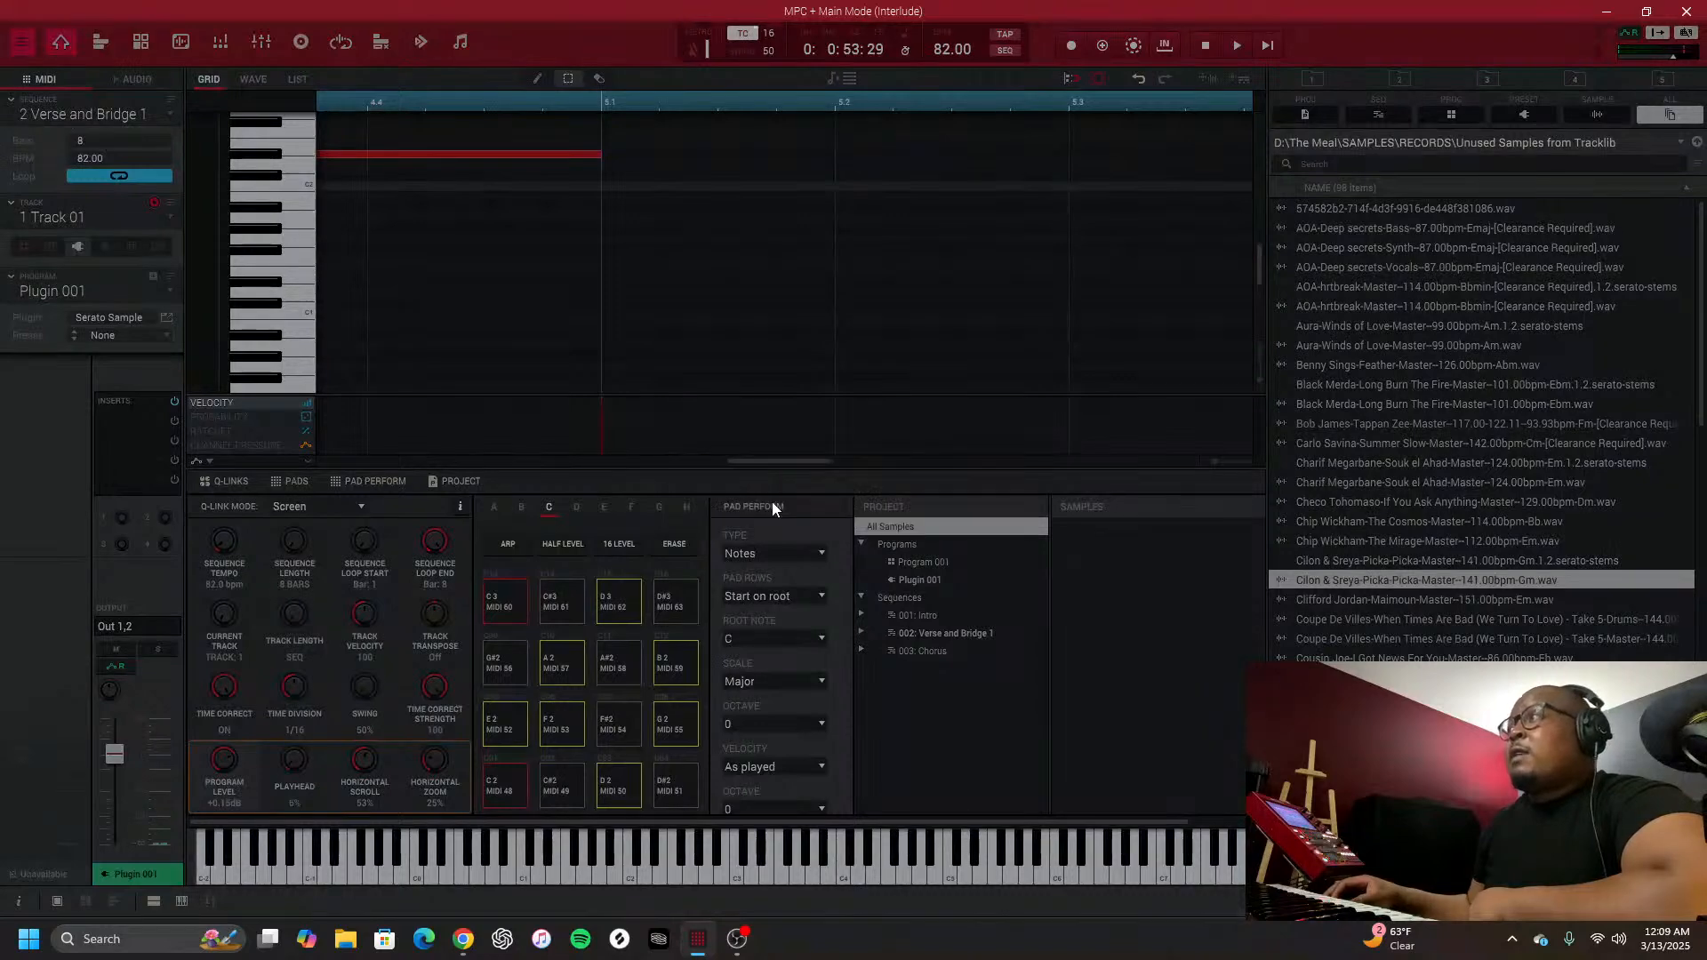
Audition the Maimoun master and the Take 5 drums and master of When Times Are Bad in the sample browser
click(1344, 600)
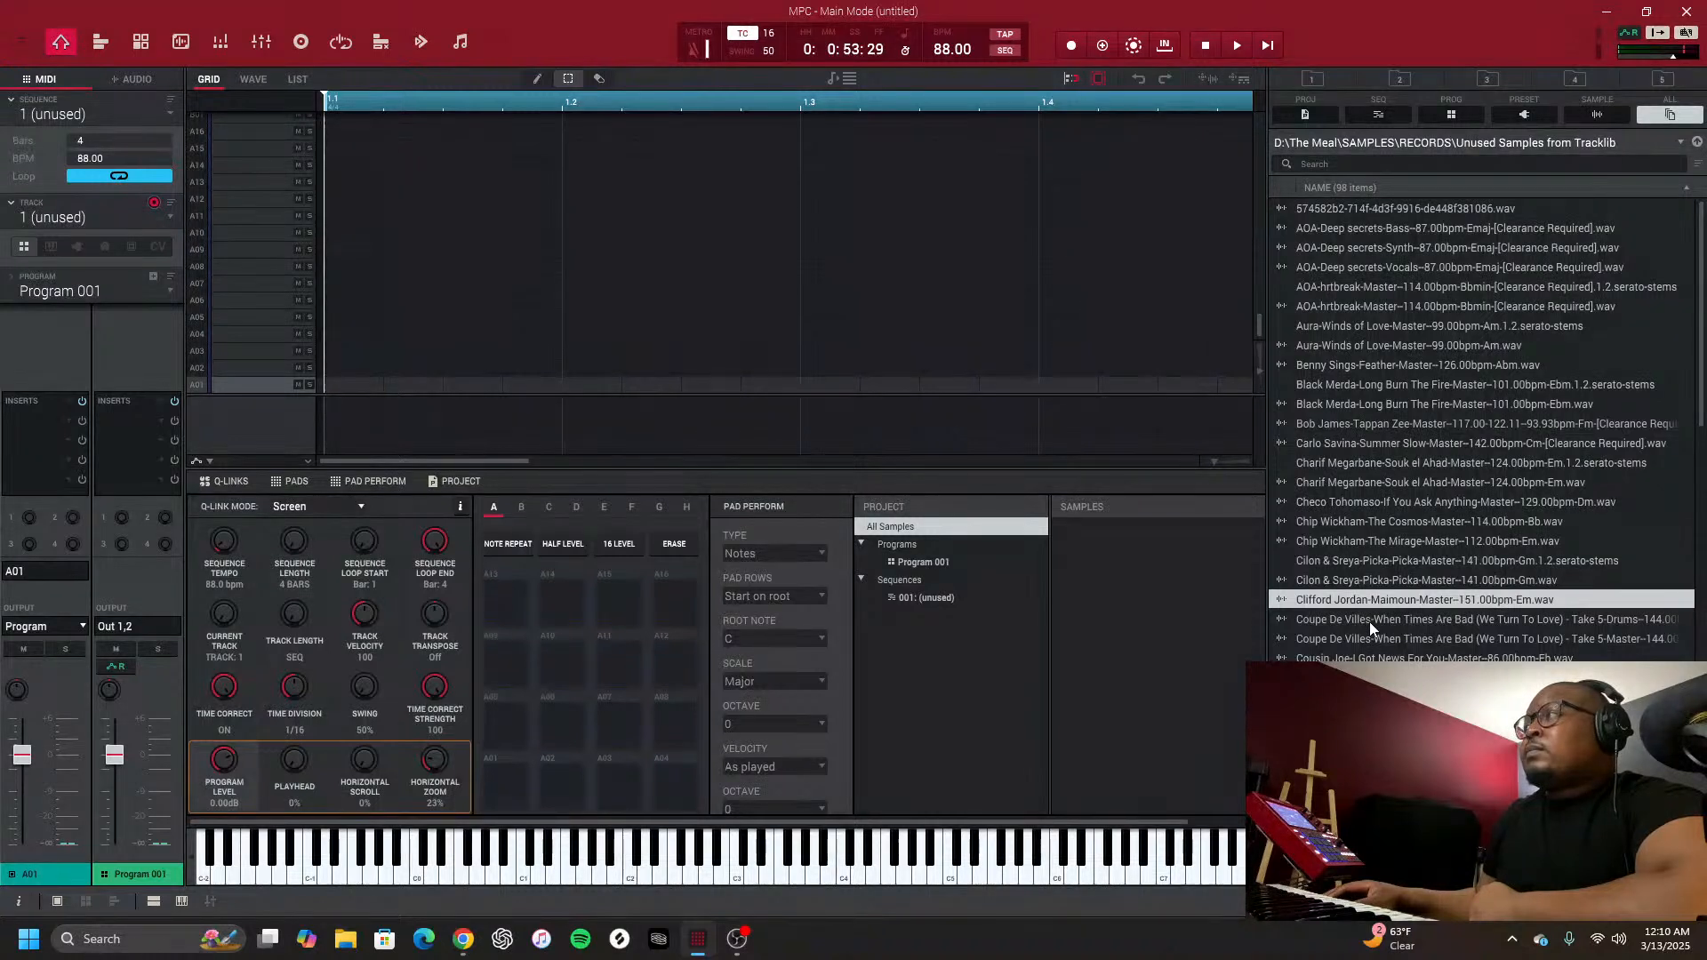
click(1369, 622)
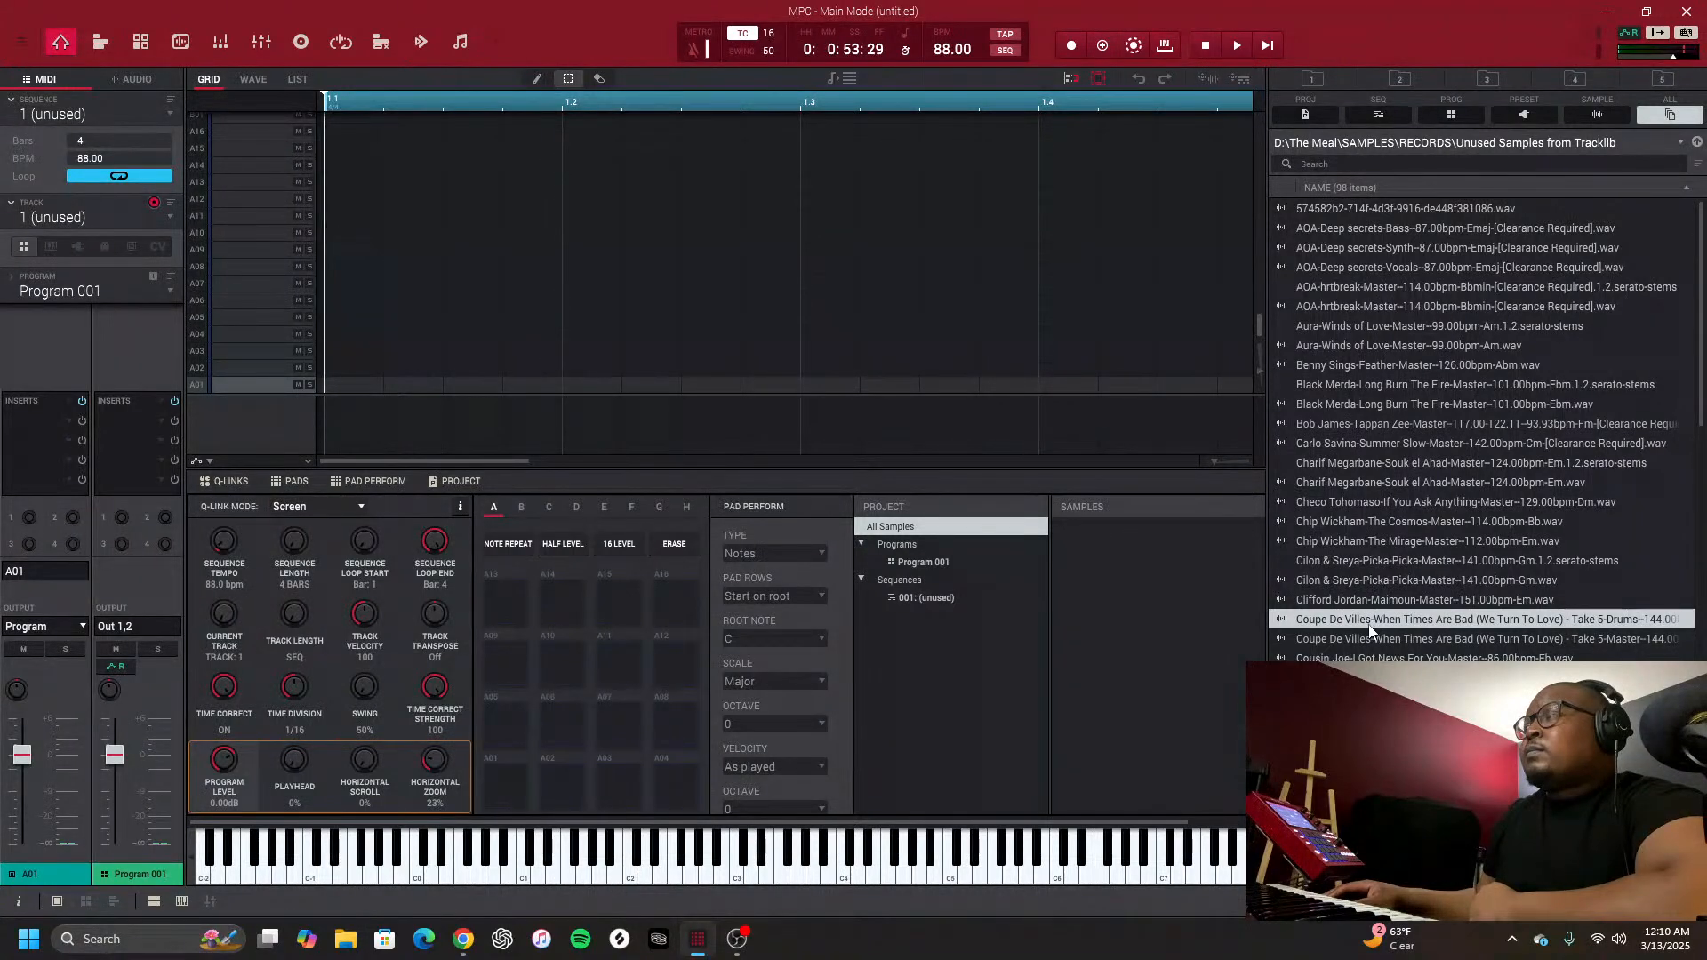
mouse_move(1265, 640)
mouse_down()
mouse_move(1145, 642)
mouse_move(1280, 640)
mouse_move(1154, 638)
mouse_move(1282, 645)
mouse_move(1261, 651)
mouse_up()
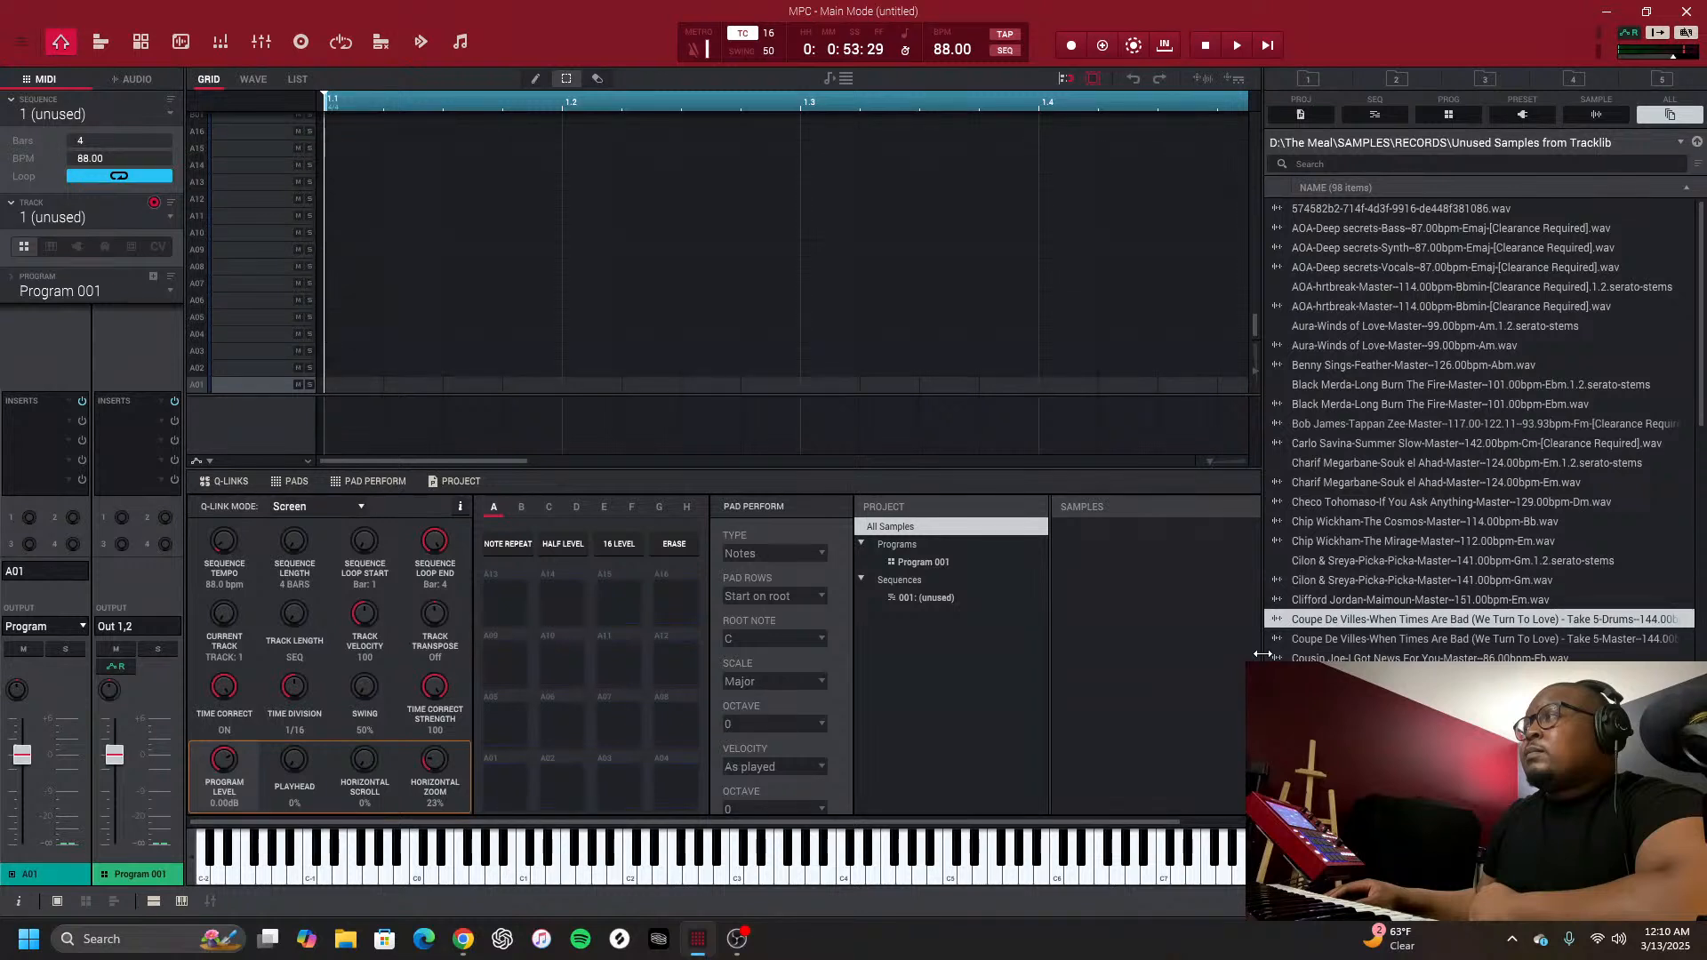
click(1320, 638)
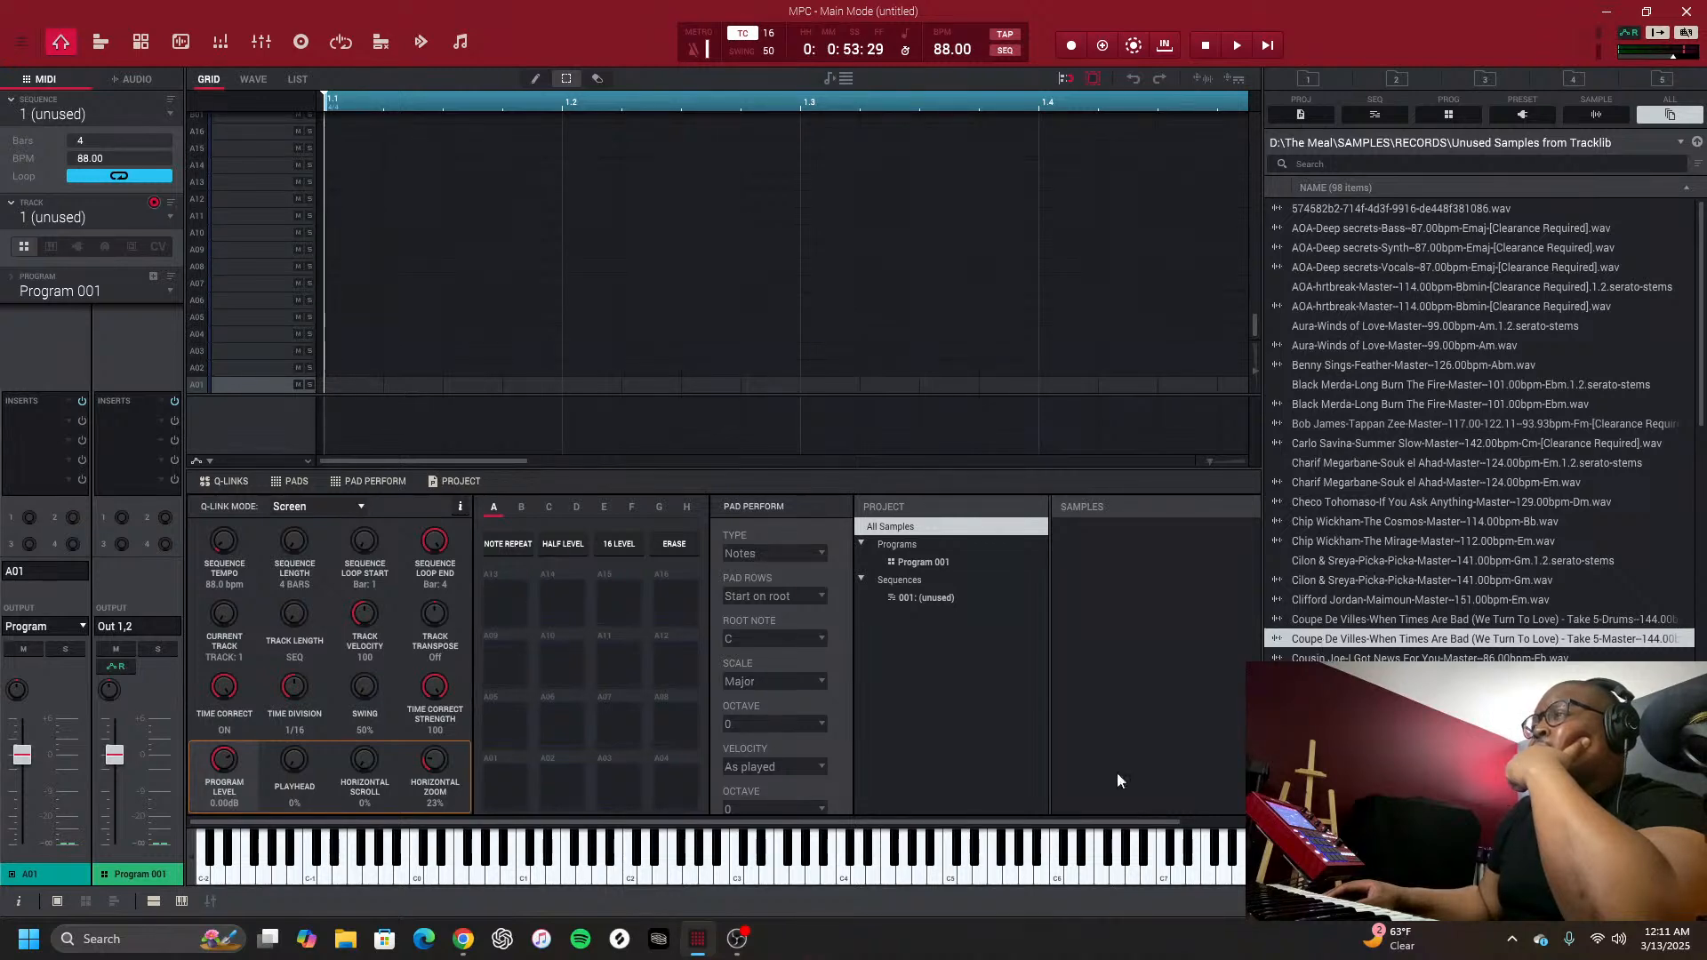
Switch to OBS to check the live stream and return to MPC
click(731, 942)
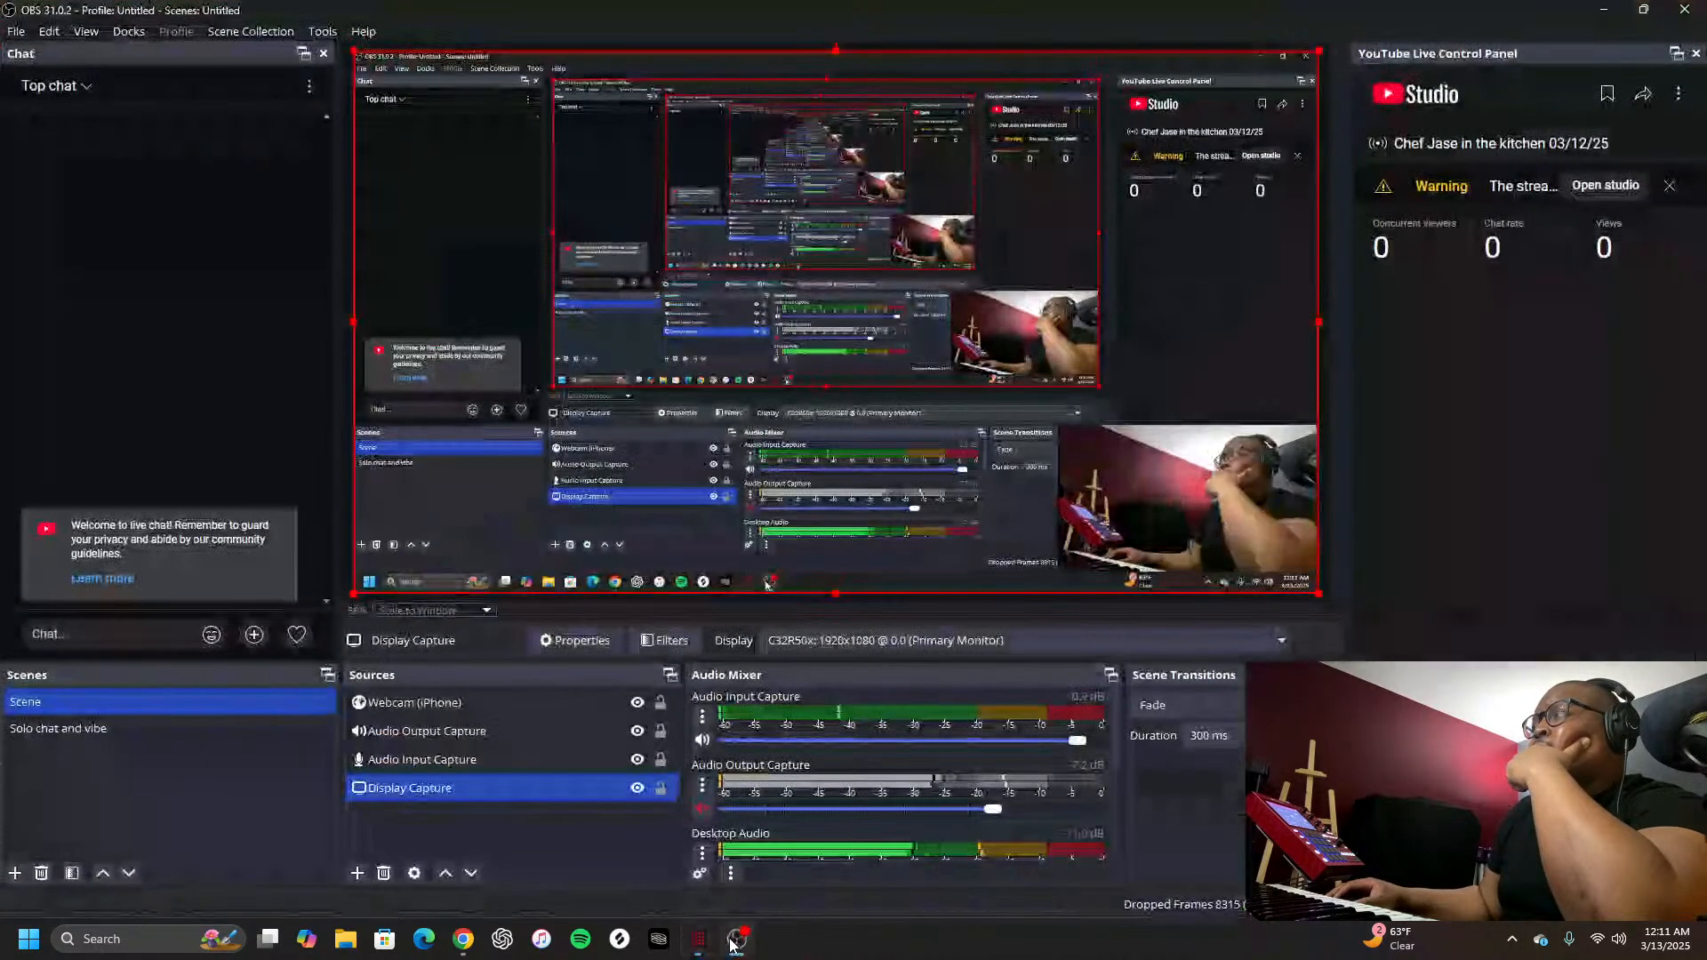
click(731, 942)
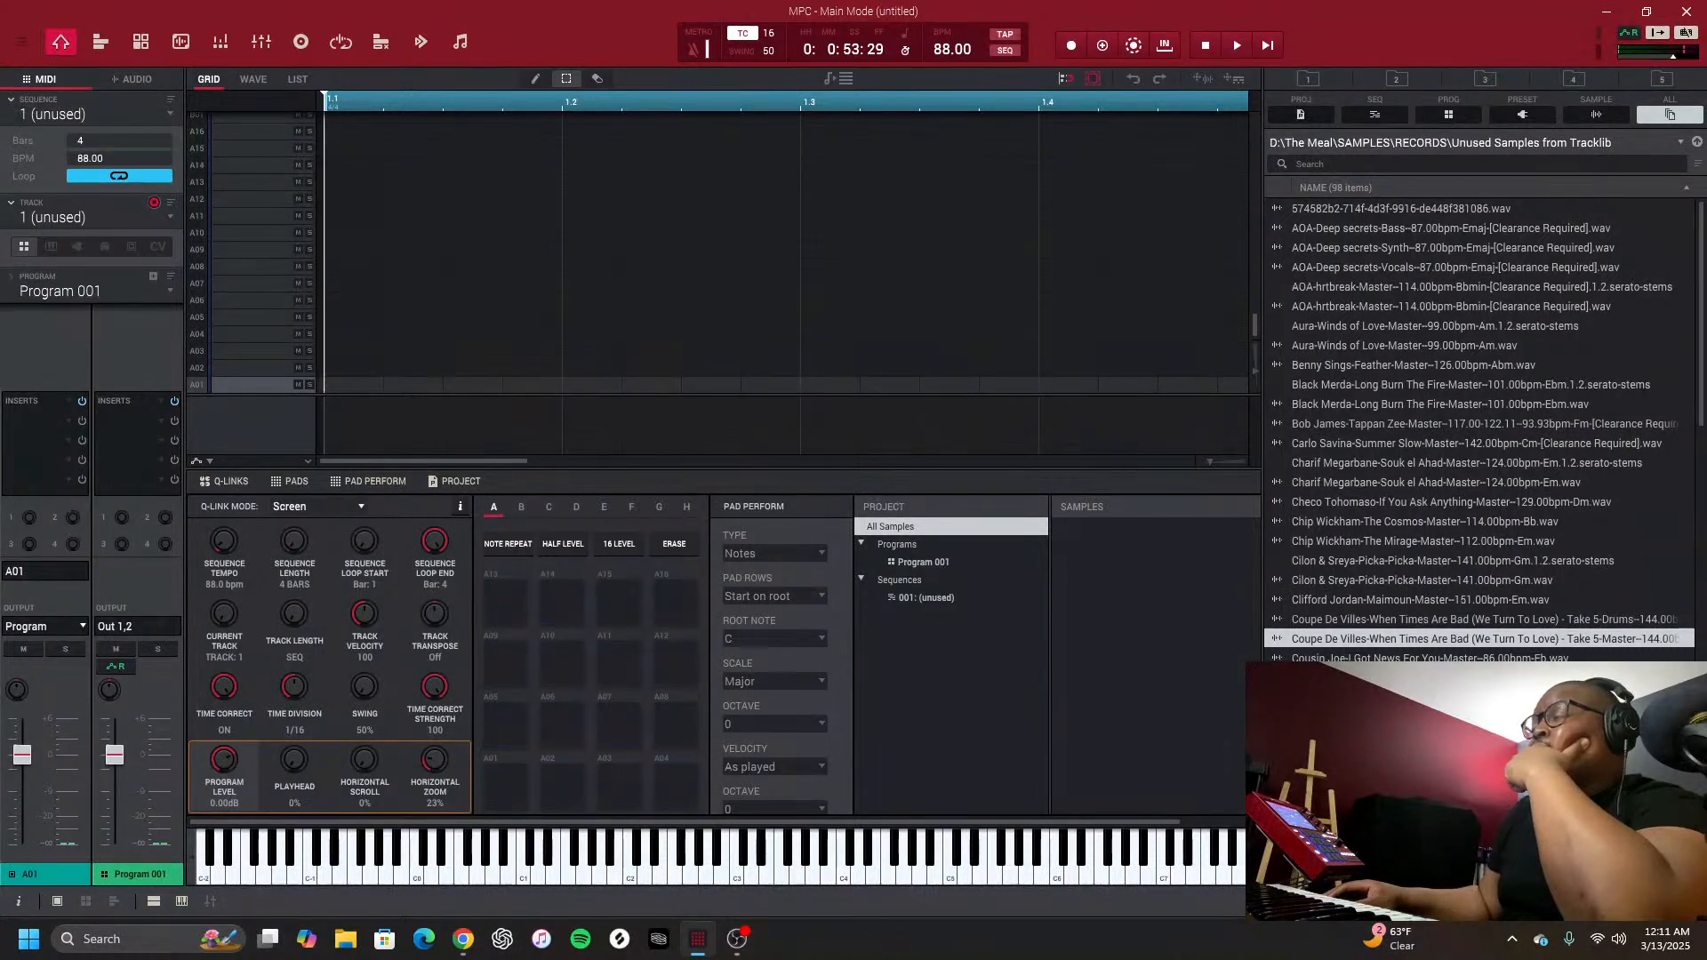
Audition the Yesterdays, High Tide, That's A Sign Of The Times, Mudei instrumental and No Es Tan Facil samples in the browser
key(Down)
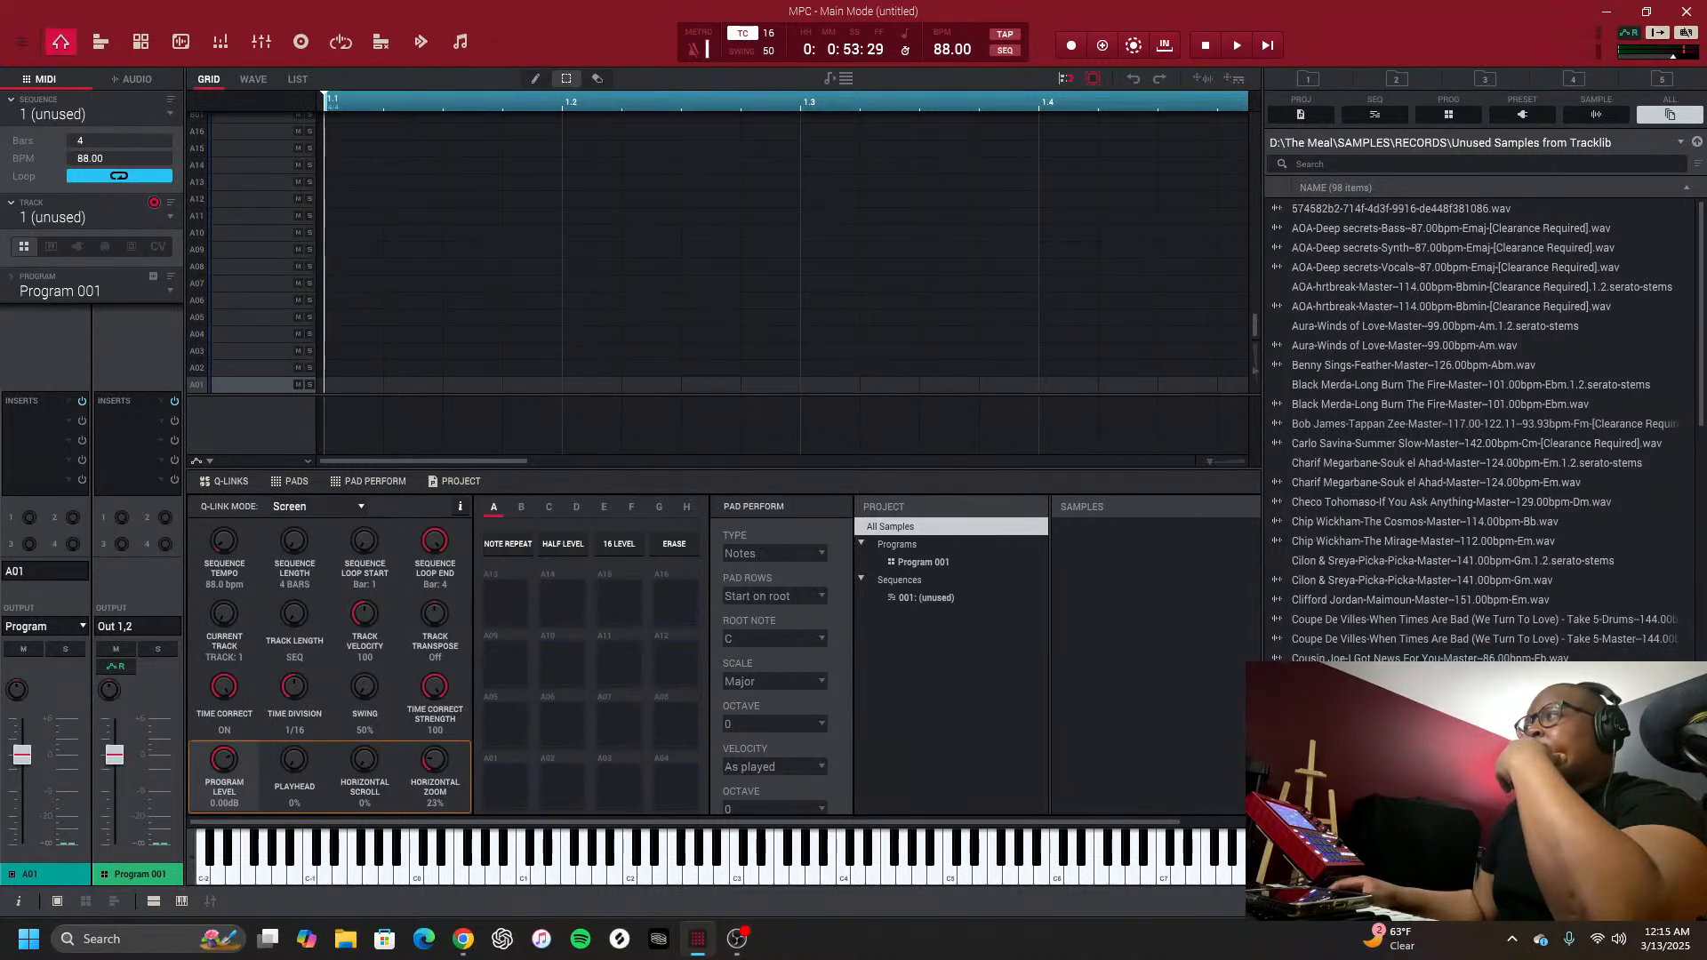
scroll(1479, 426, down, 2)
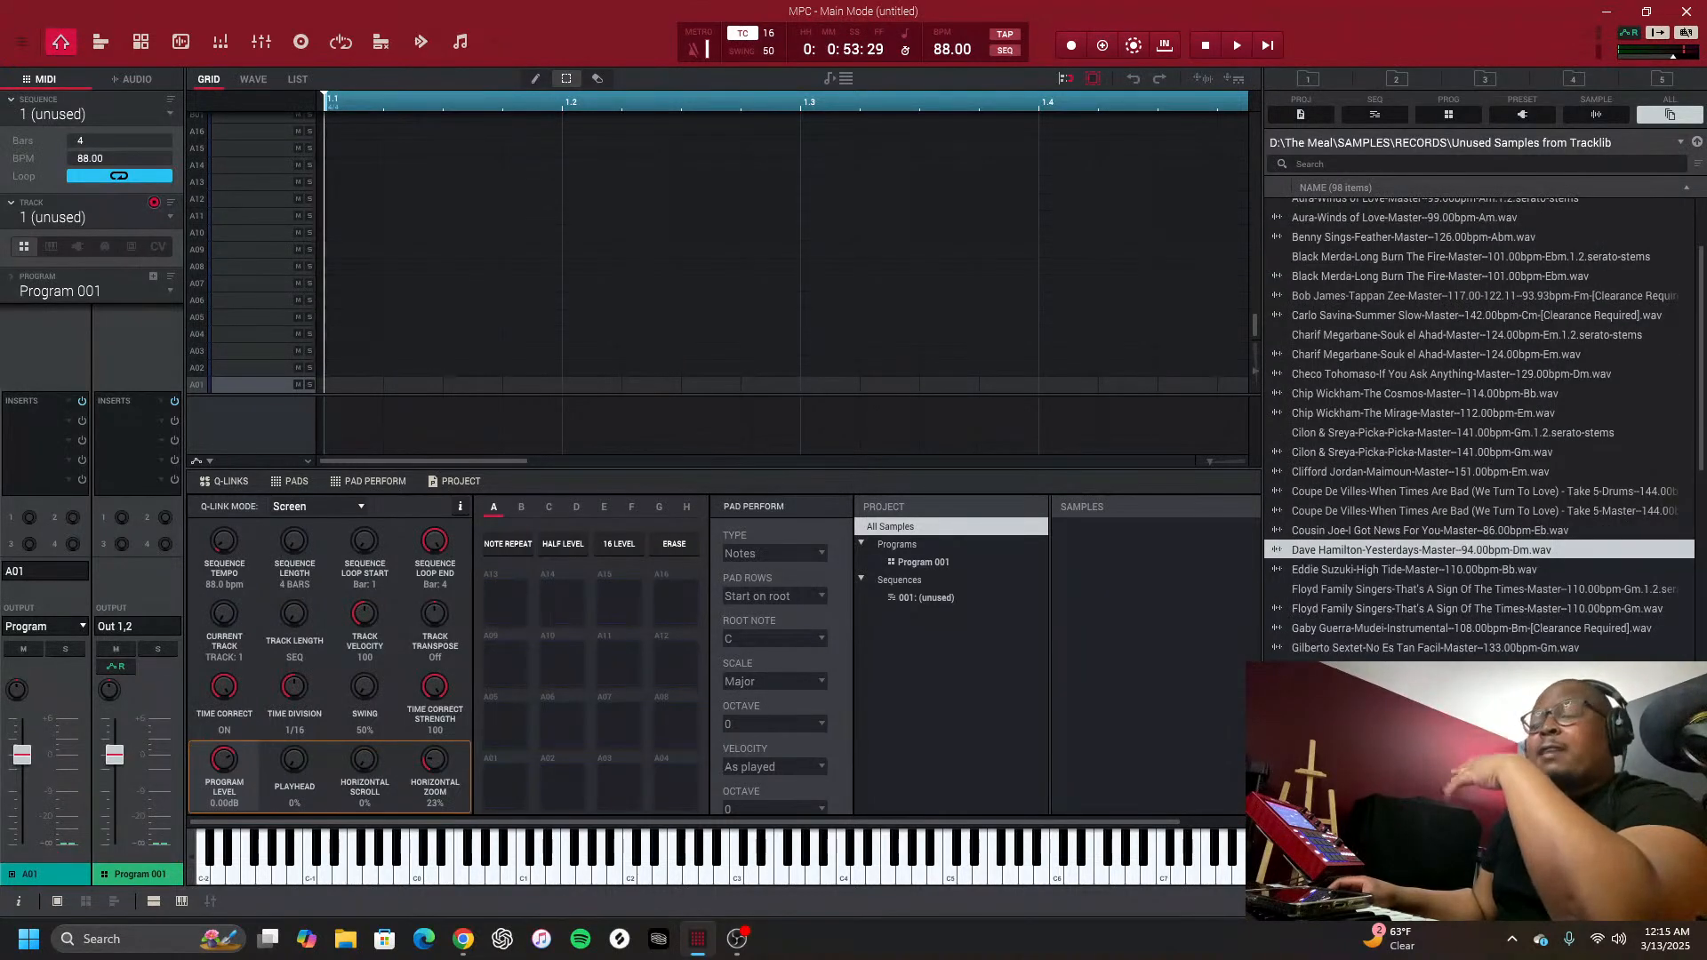
click(1369, 573)
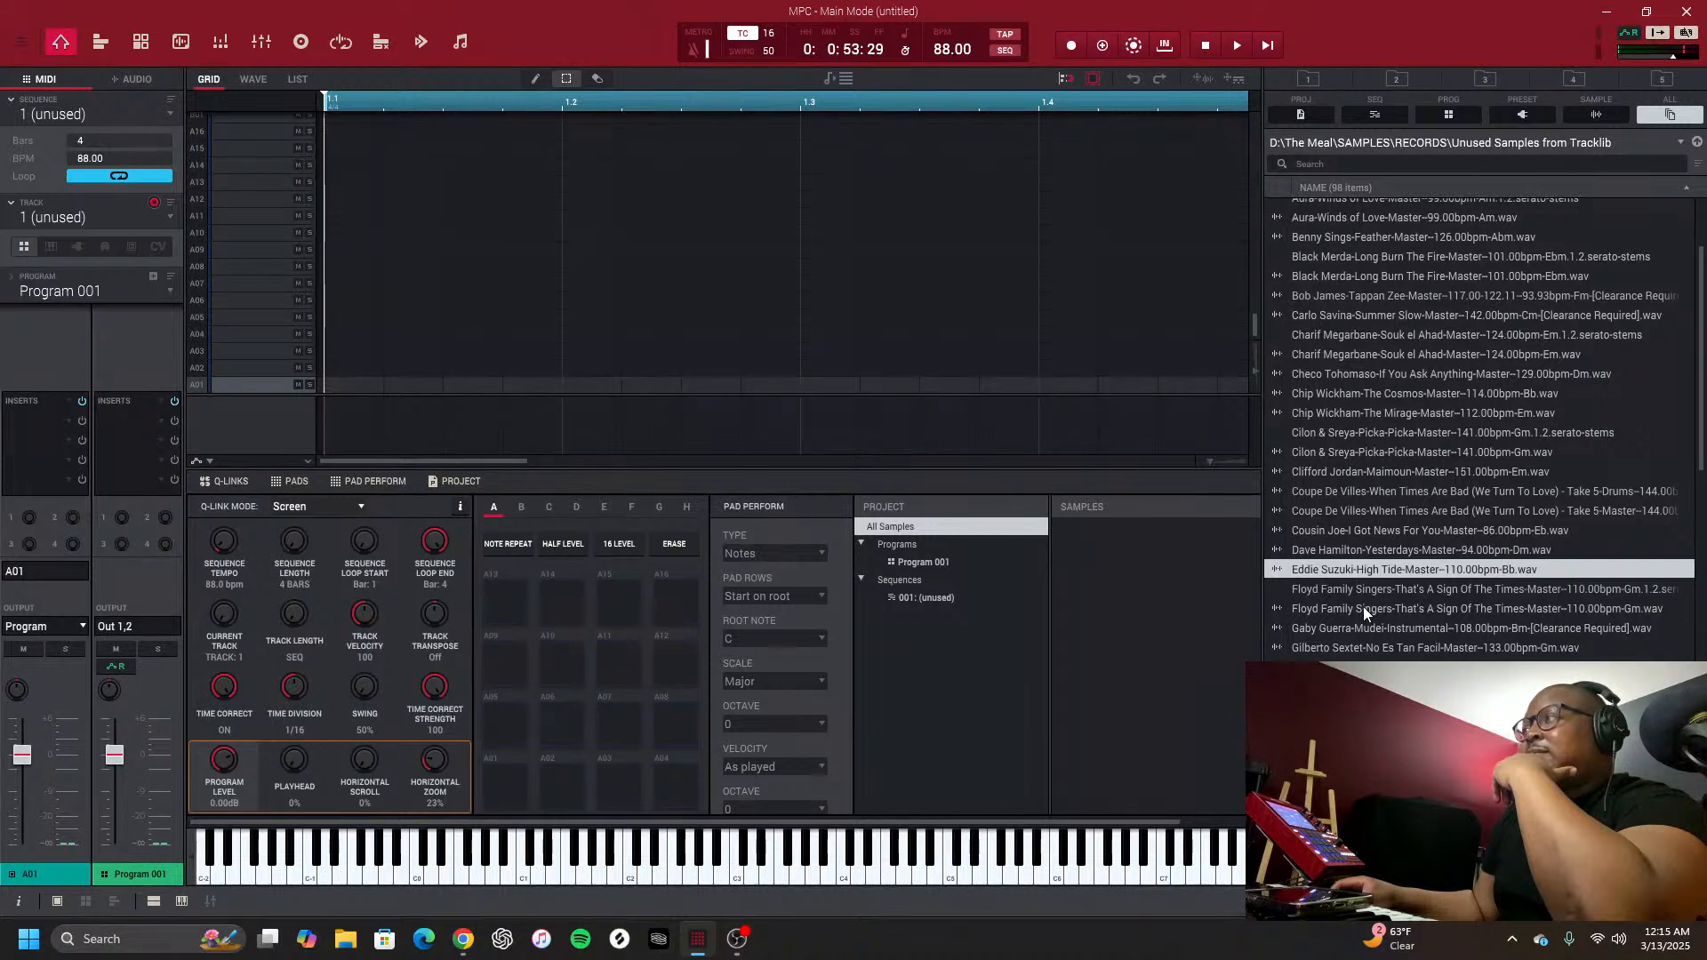
click(1363, 608)
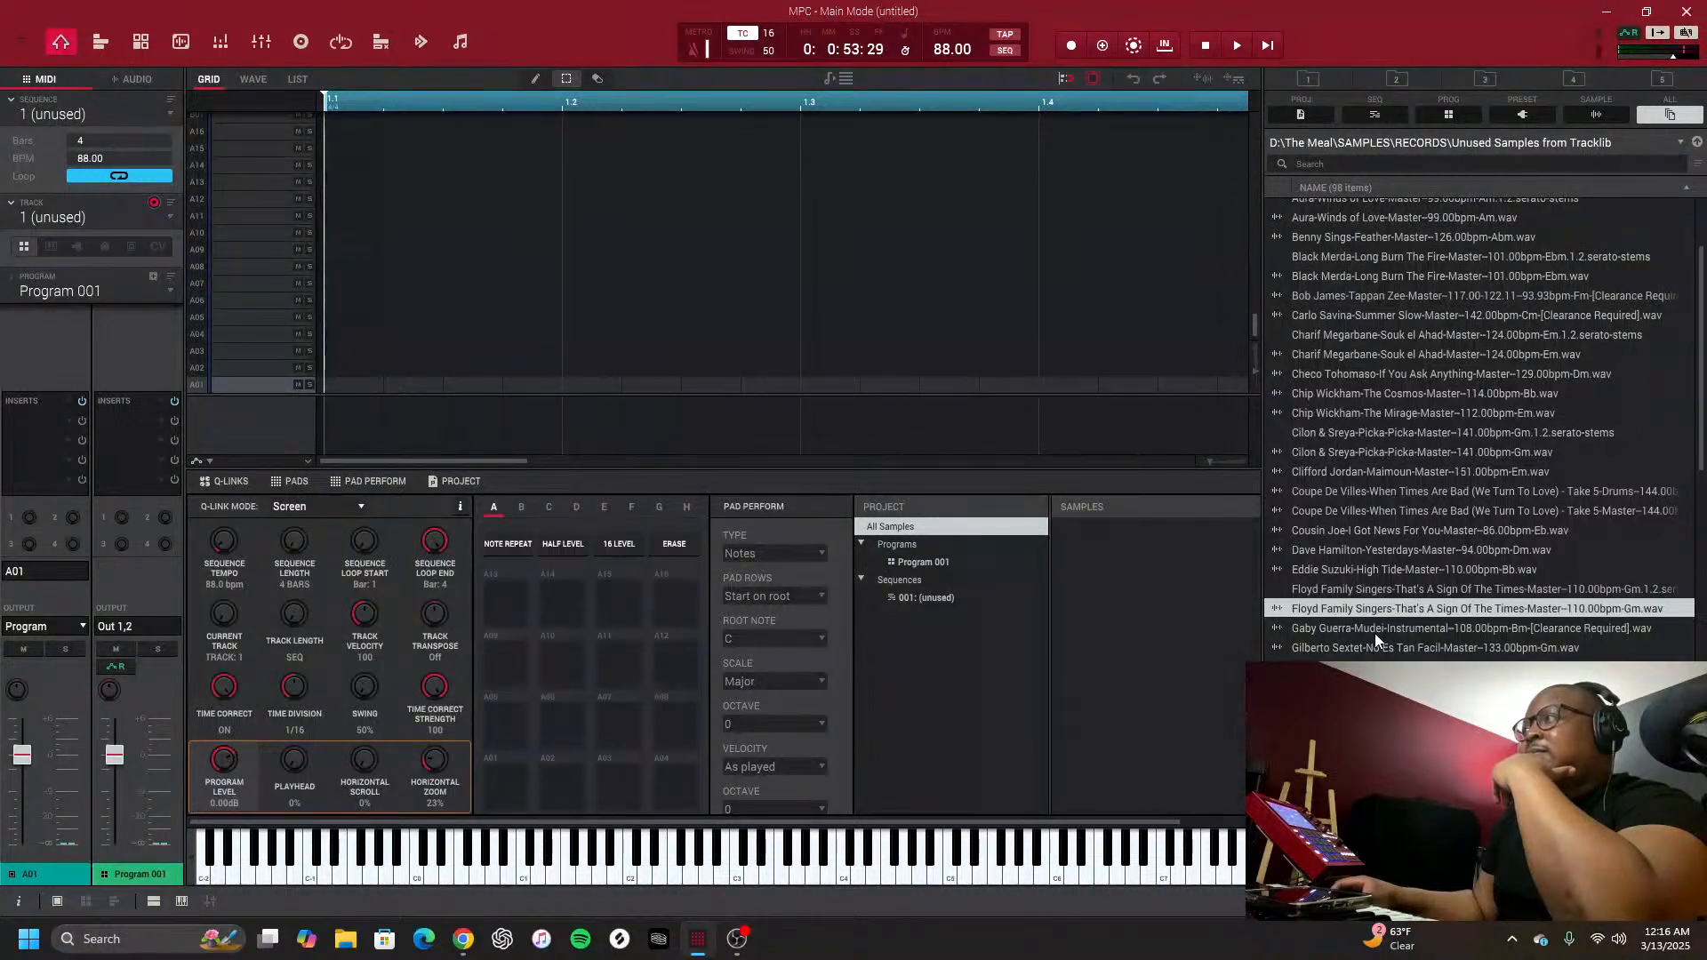
click(1374, 633)
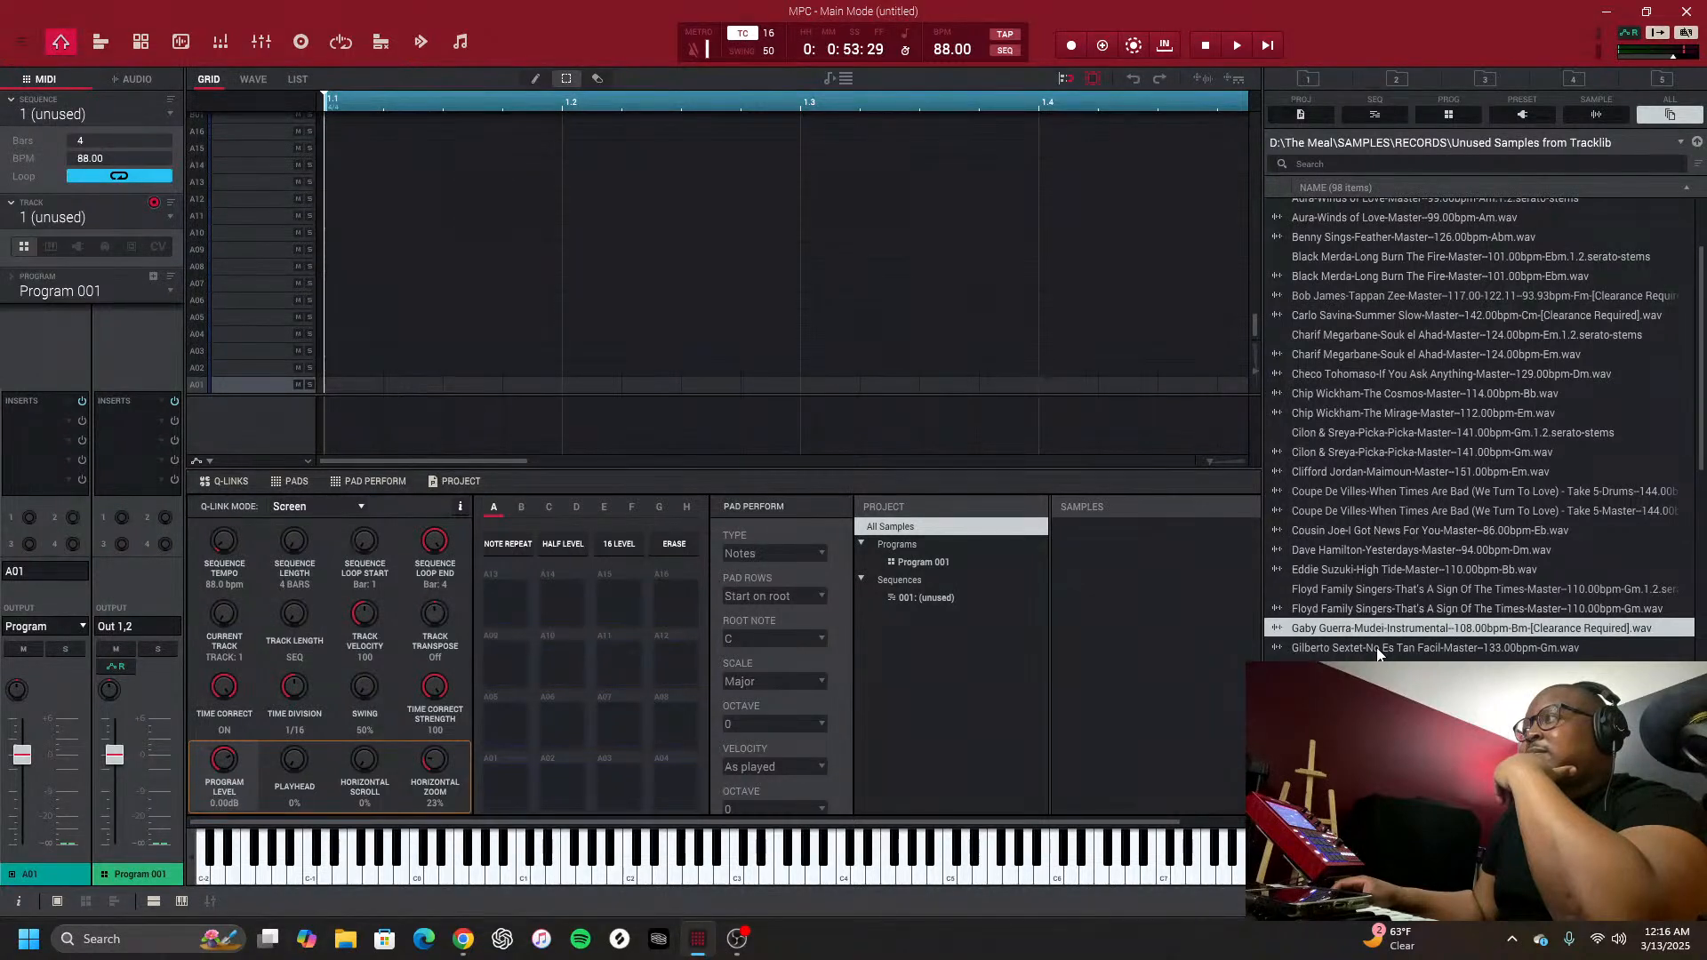
click(1377, 648)
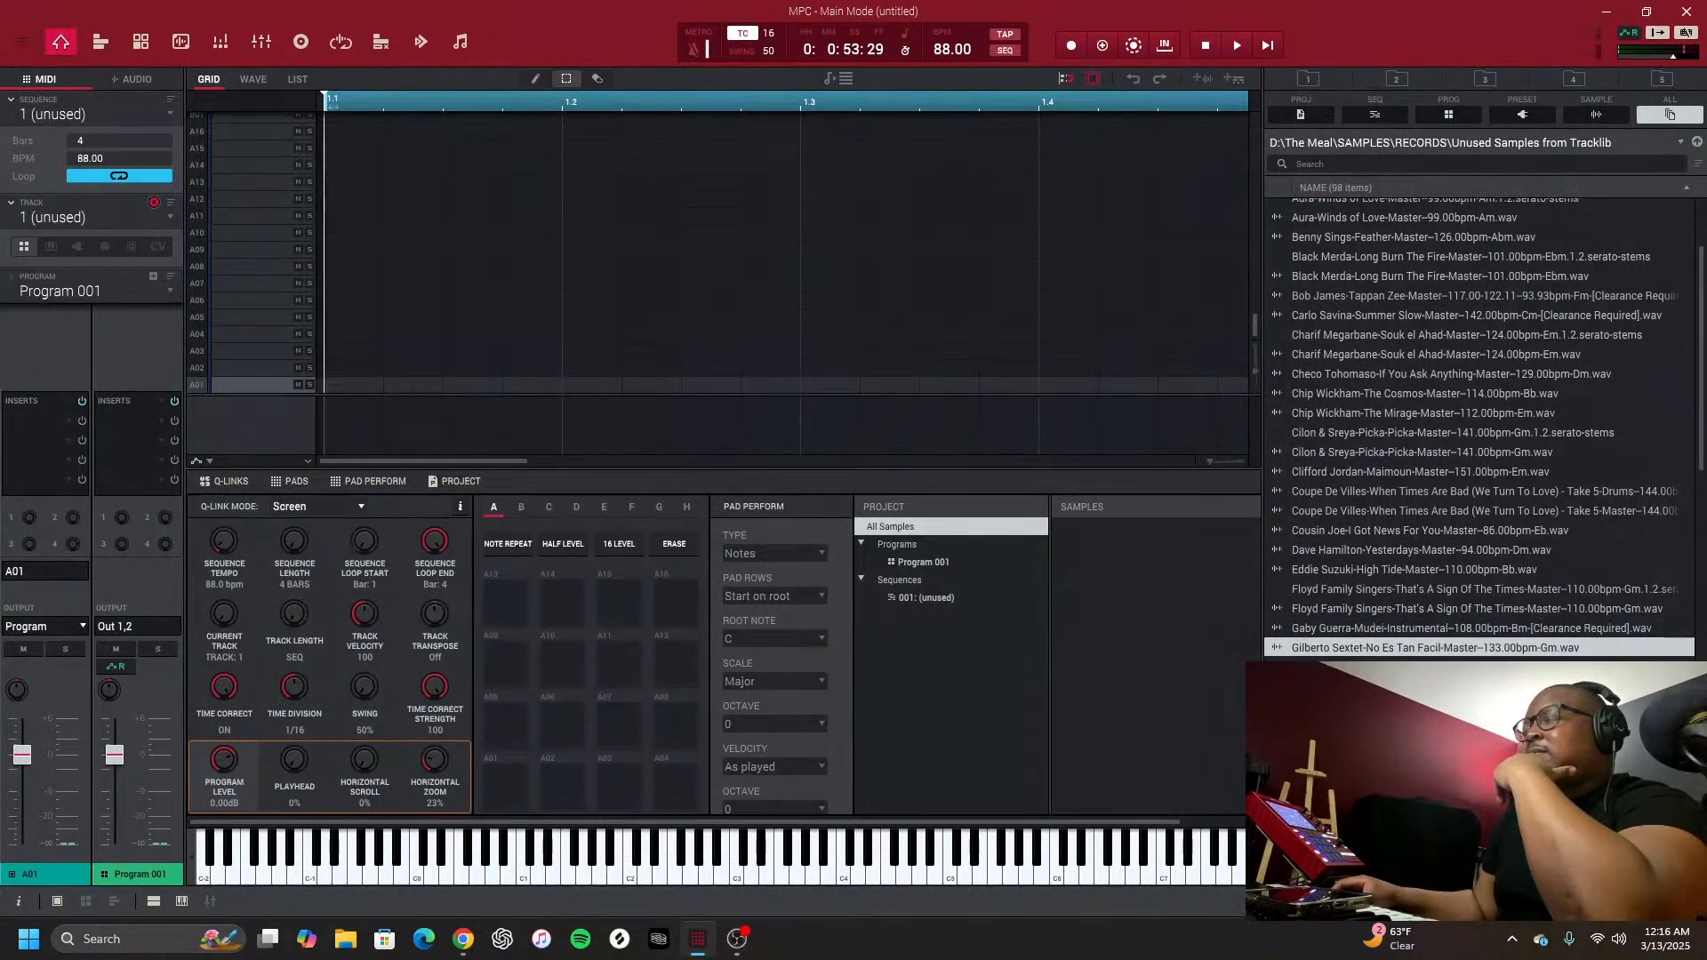
Audition the samples from Ware Wa Umi No Ko and Don't Fade Away down to What It Is
click(1377, 668)
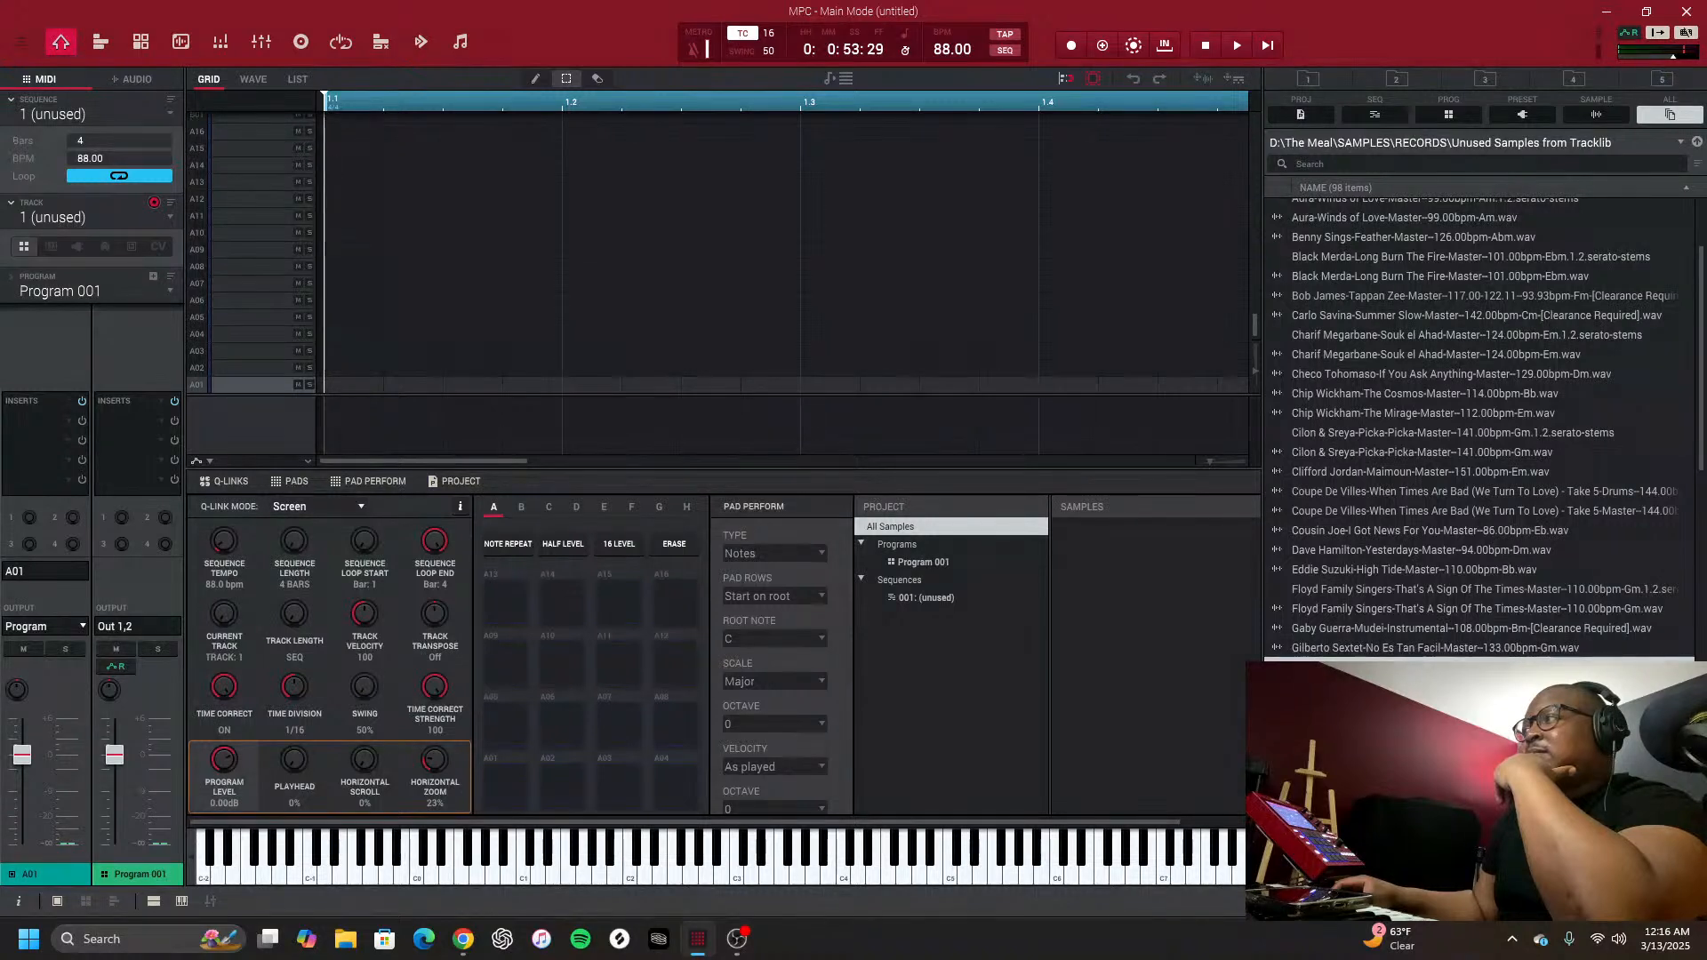
click(1377, 687)
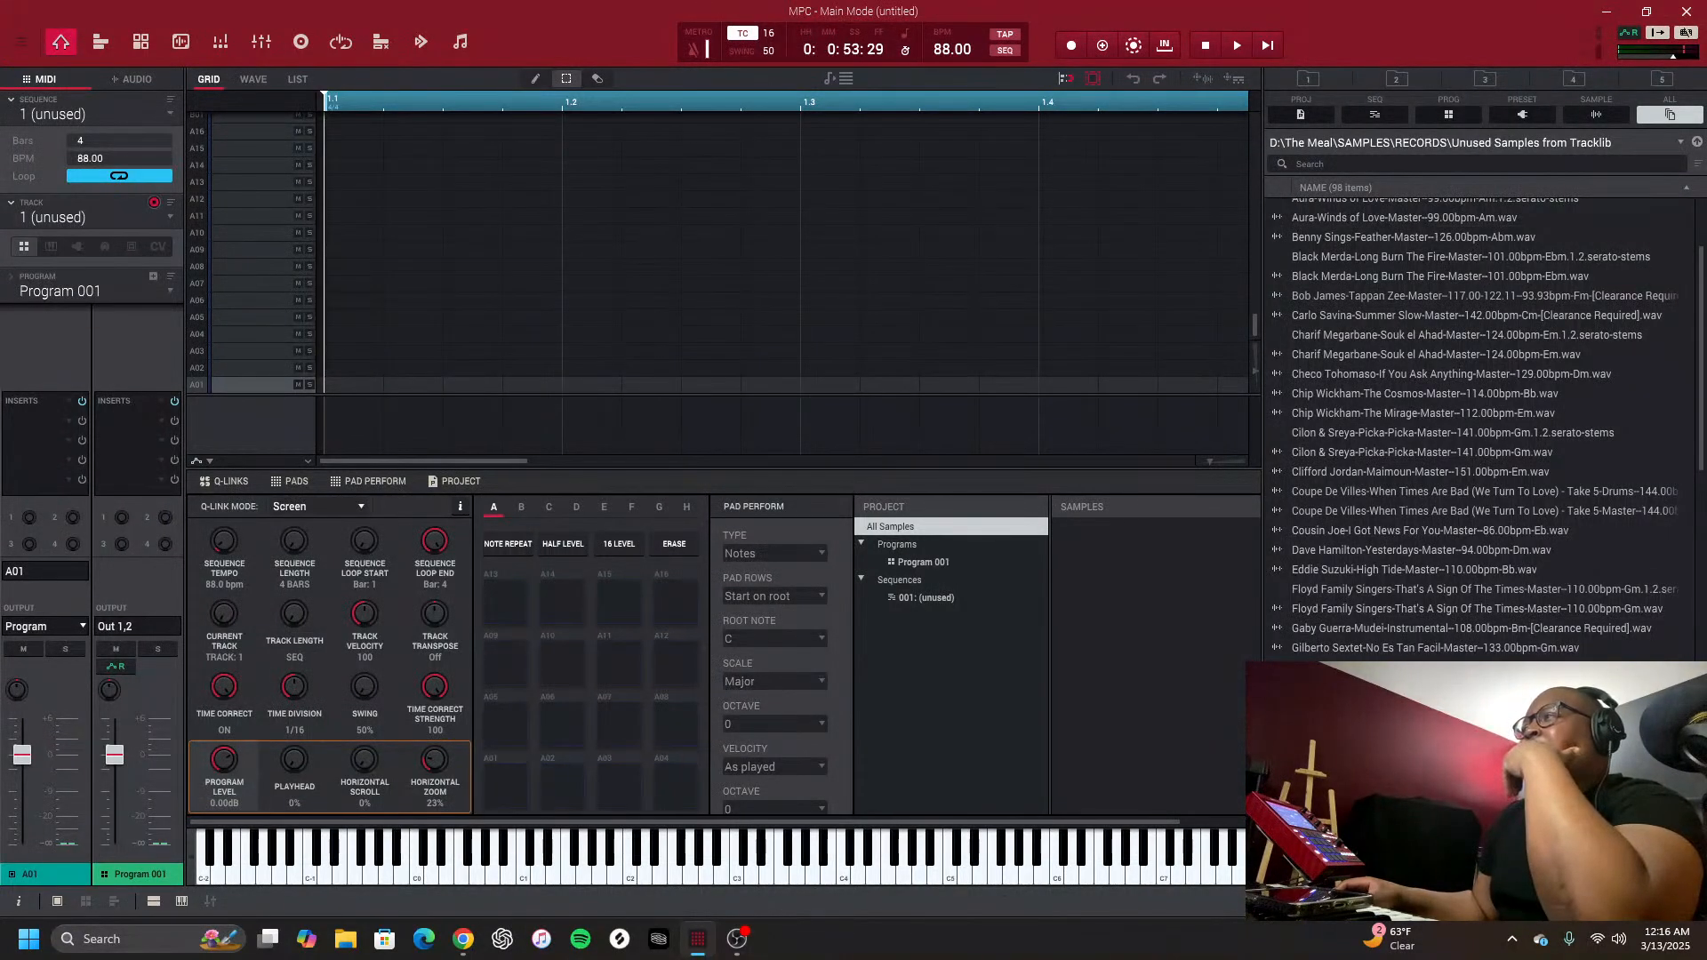
scroll(1475, 426, down, 1)
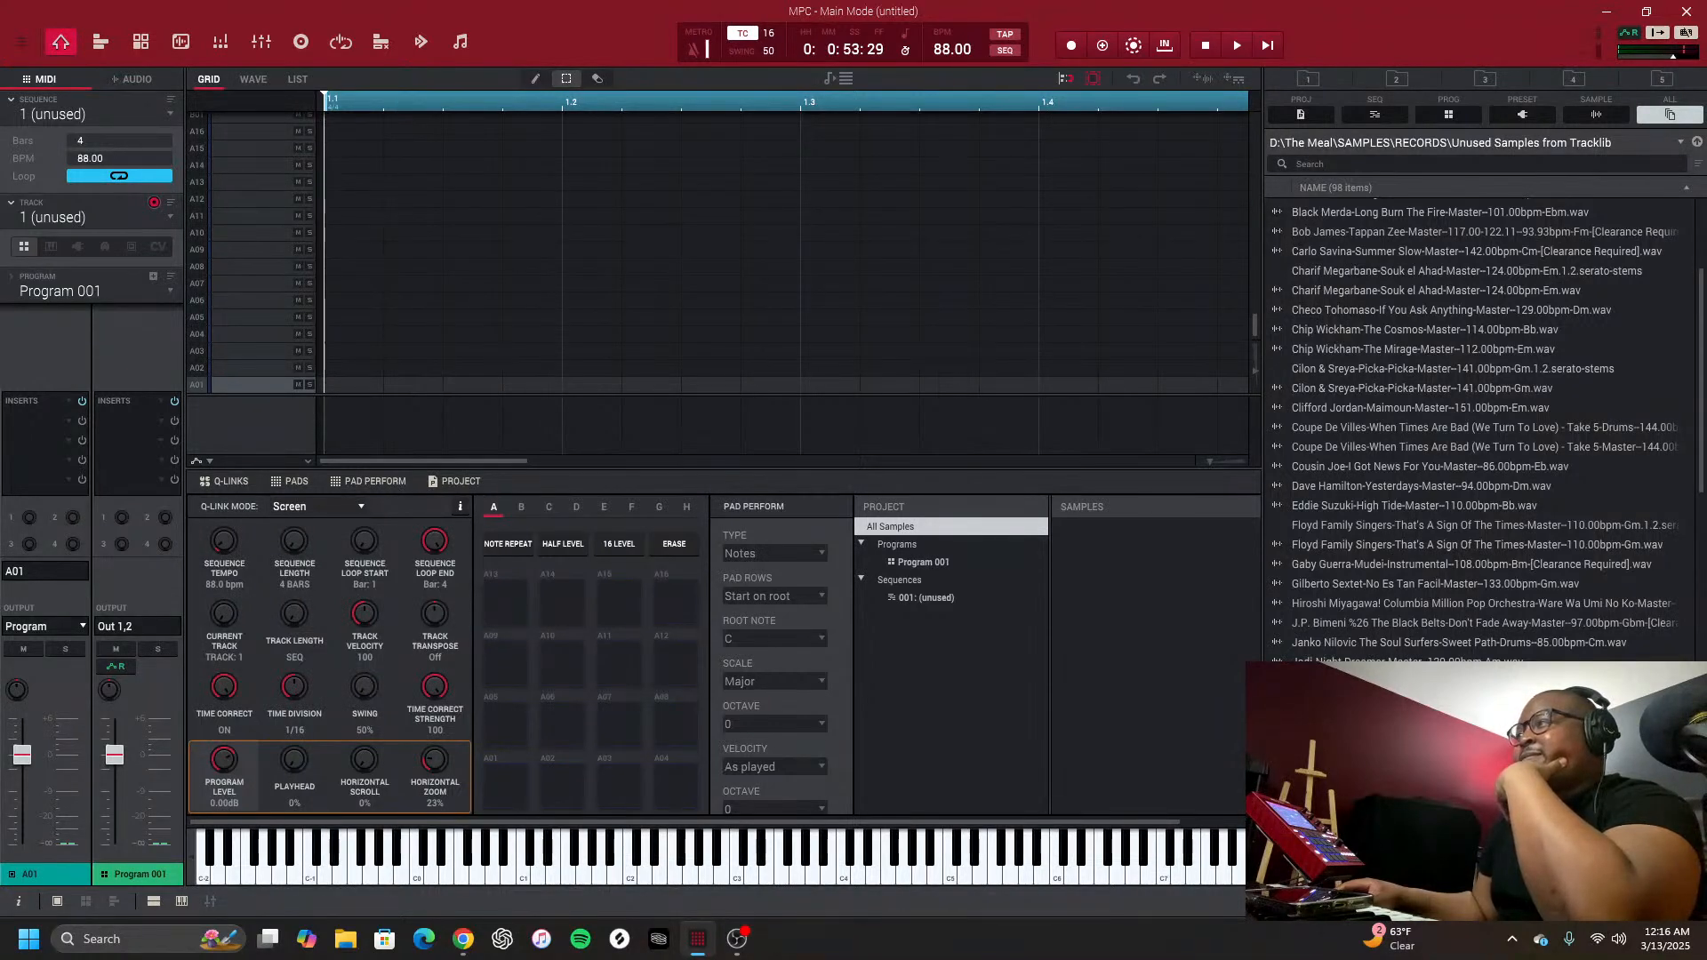
scroll(1480, 431, down, 1)
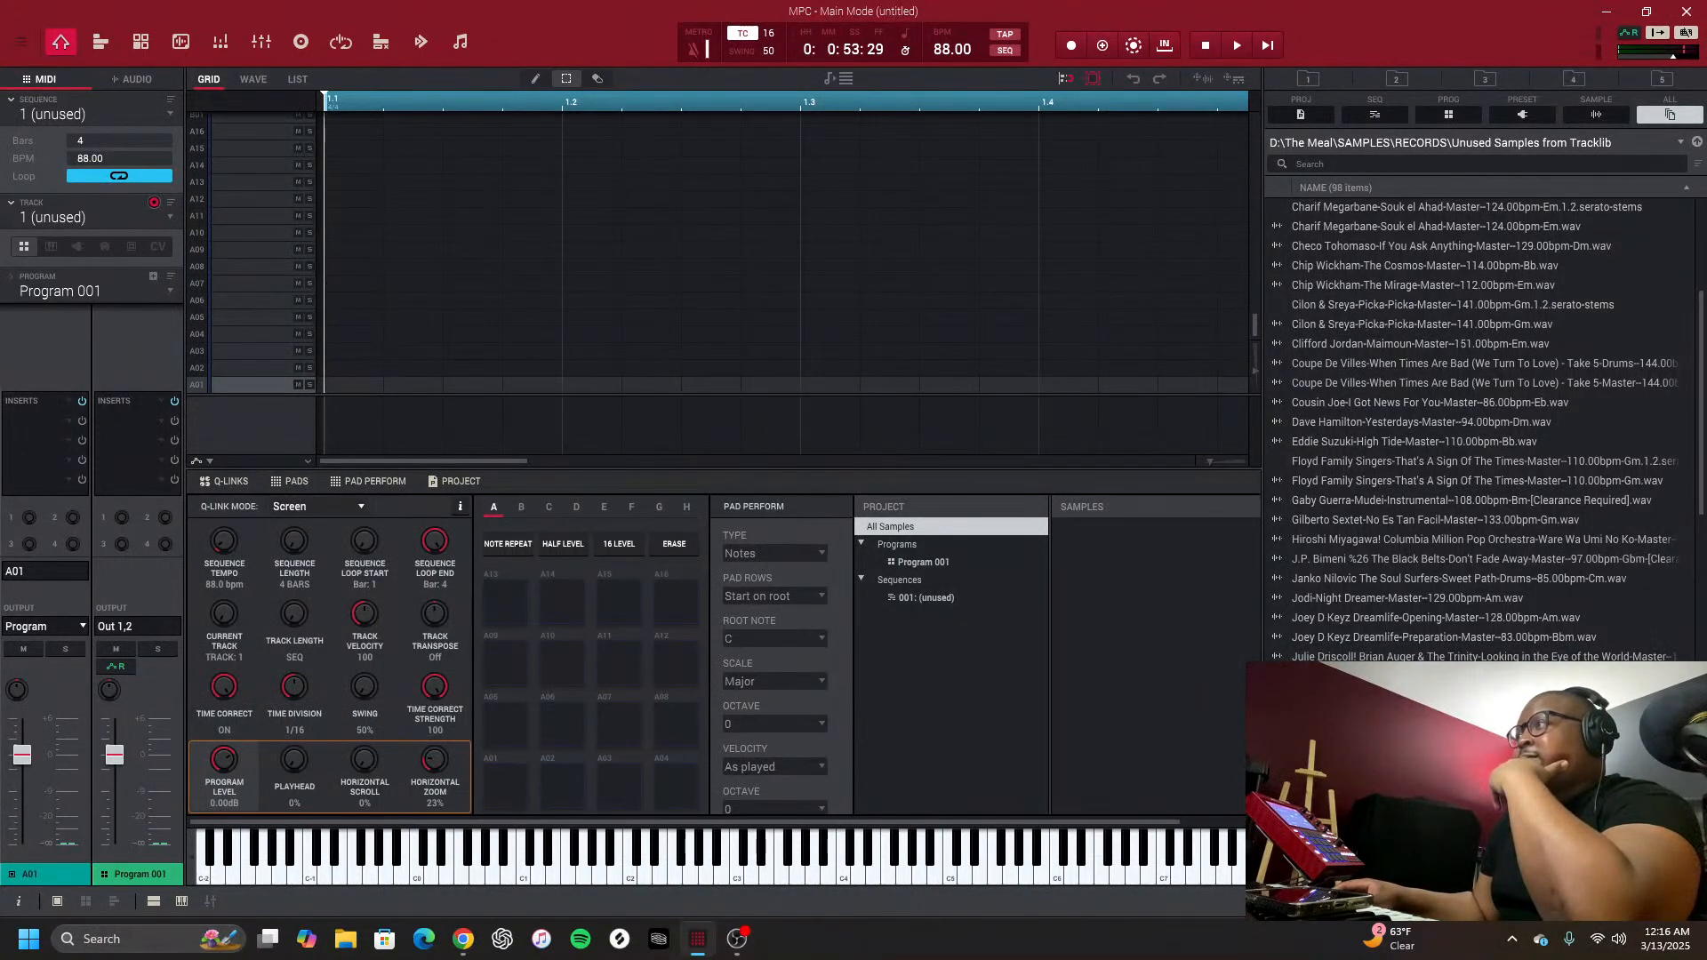
scroll(1342, 655, down, 1)
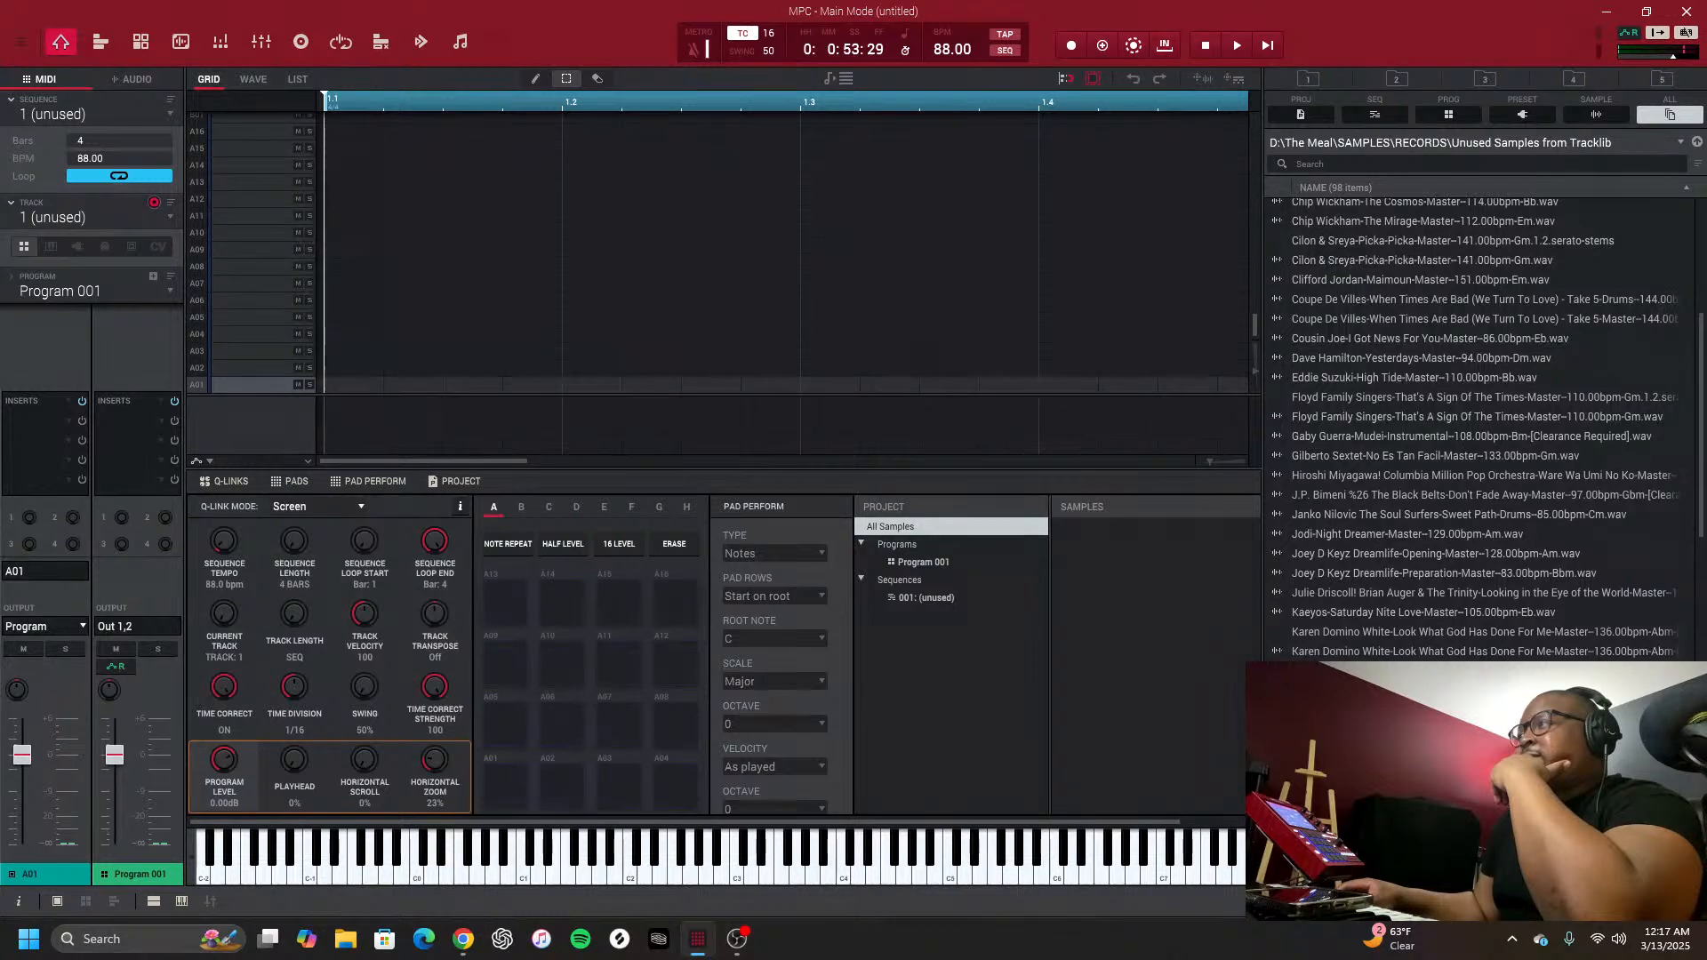
scroll(1480, 544, down, 2)
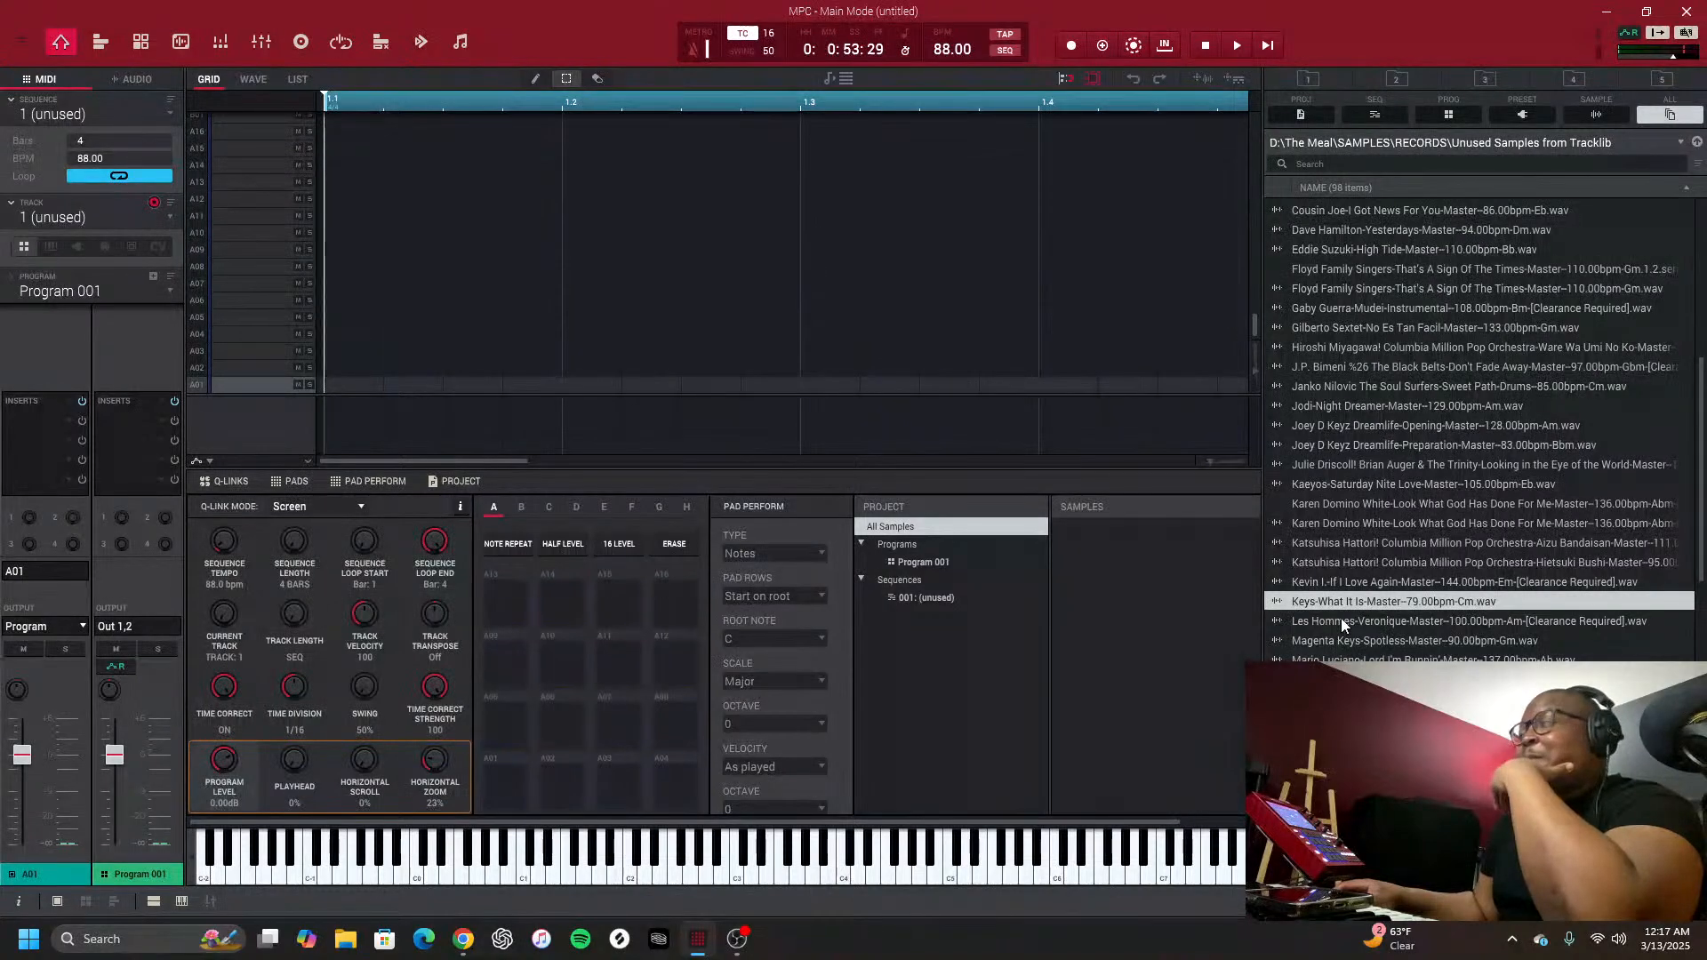
Audition the Veronique, Spotless, Lord I'm Runnin' and Ryūgū-jō masters
click(1341, 619)
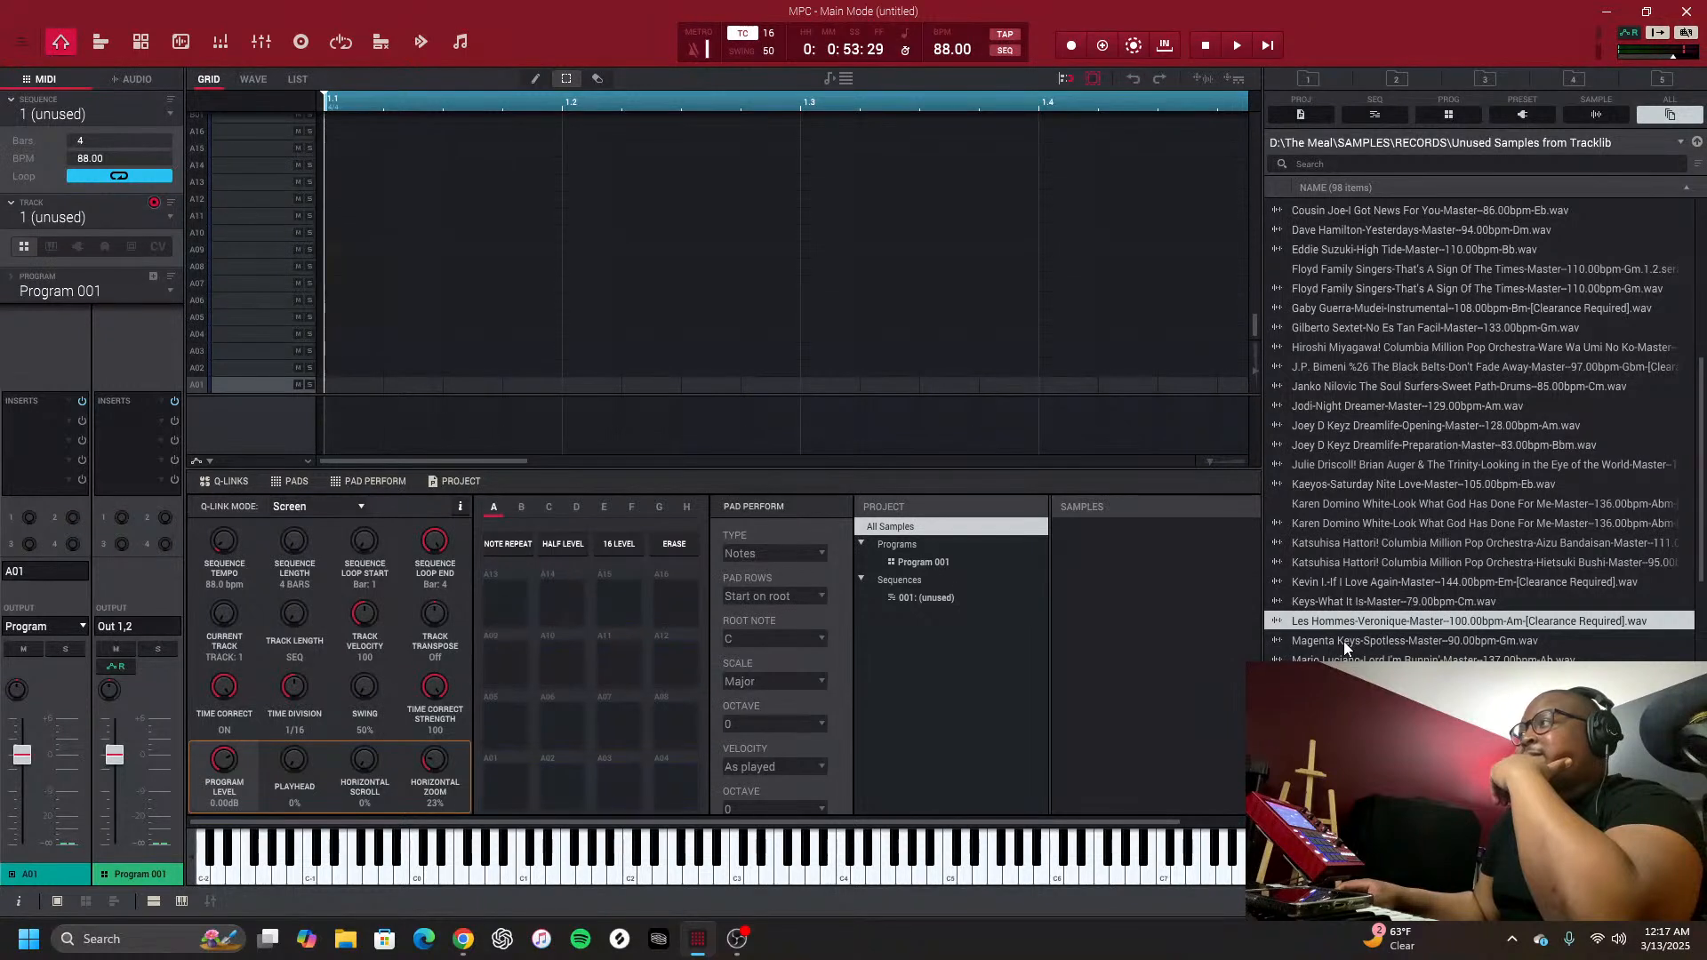
click(1344, 641)
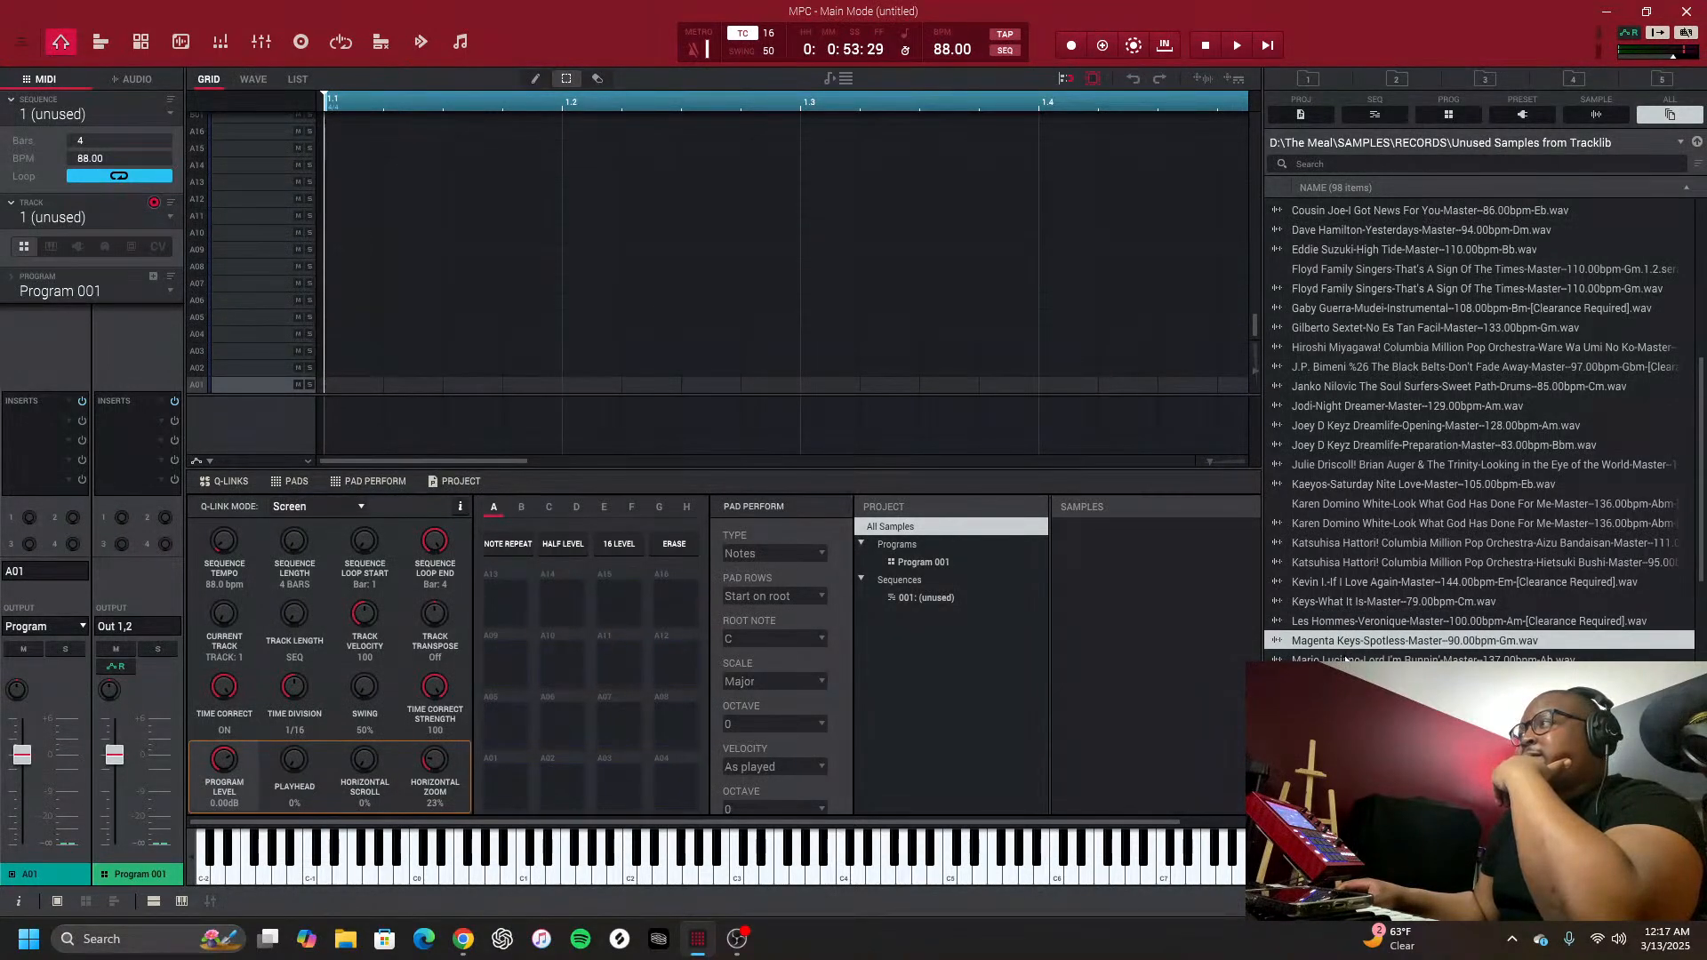
click(1346, 658)
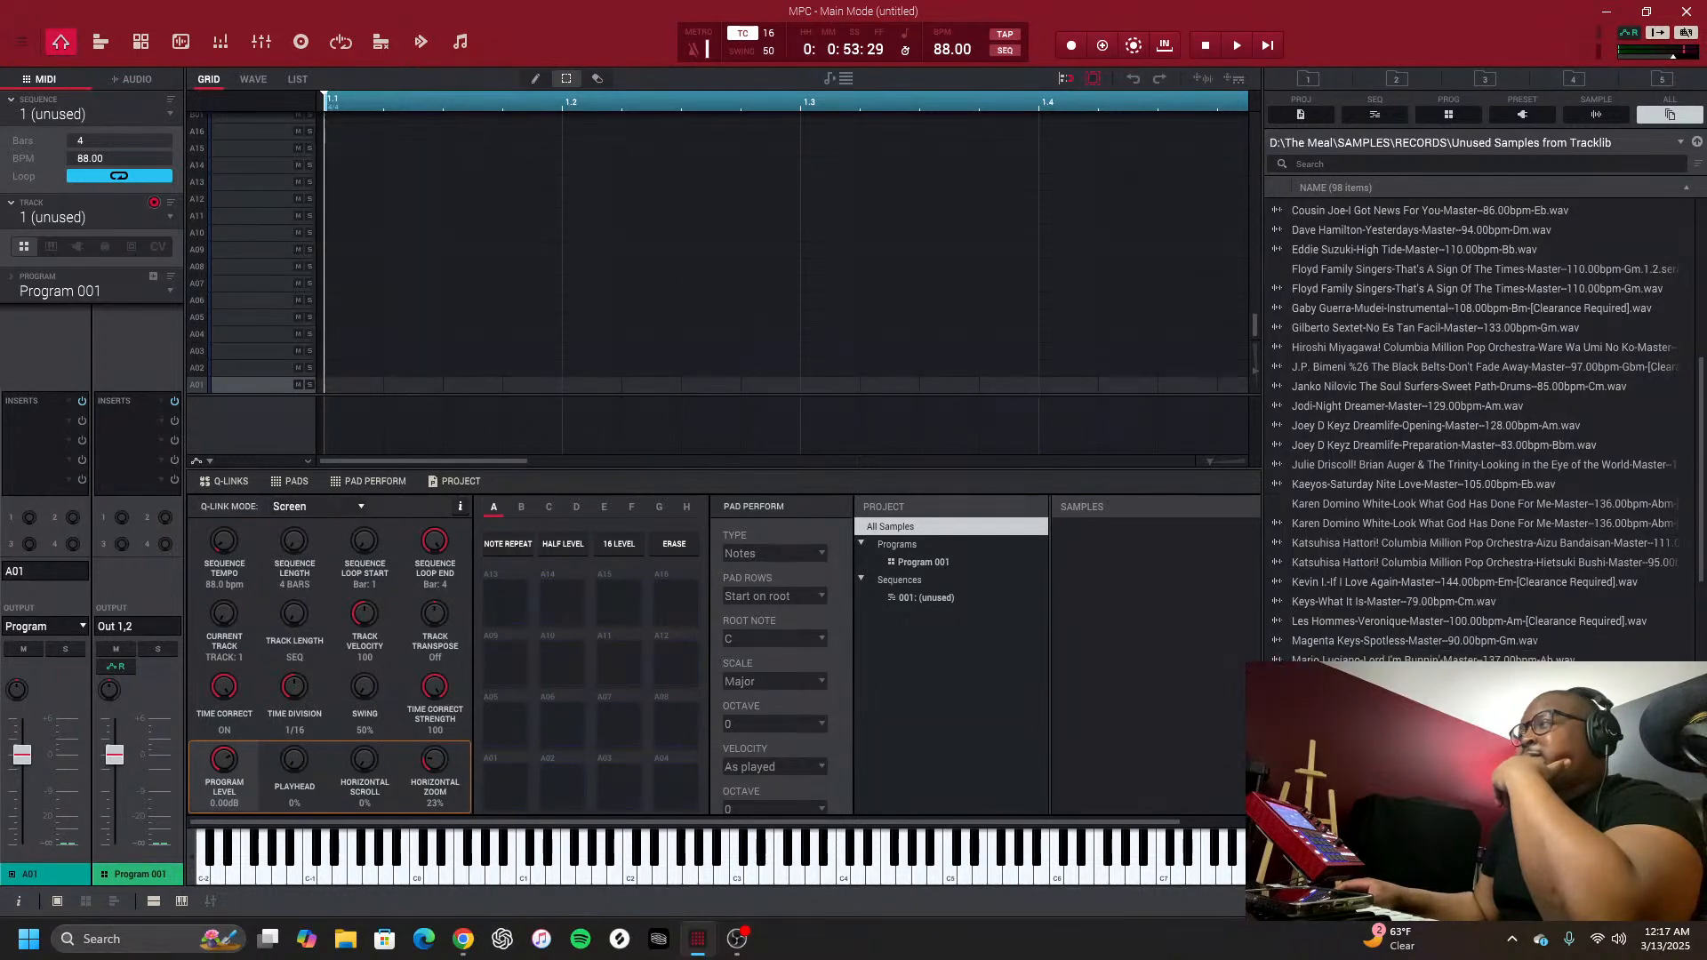
scroll(1337, 642, down, 2)
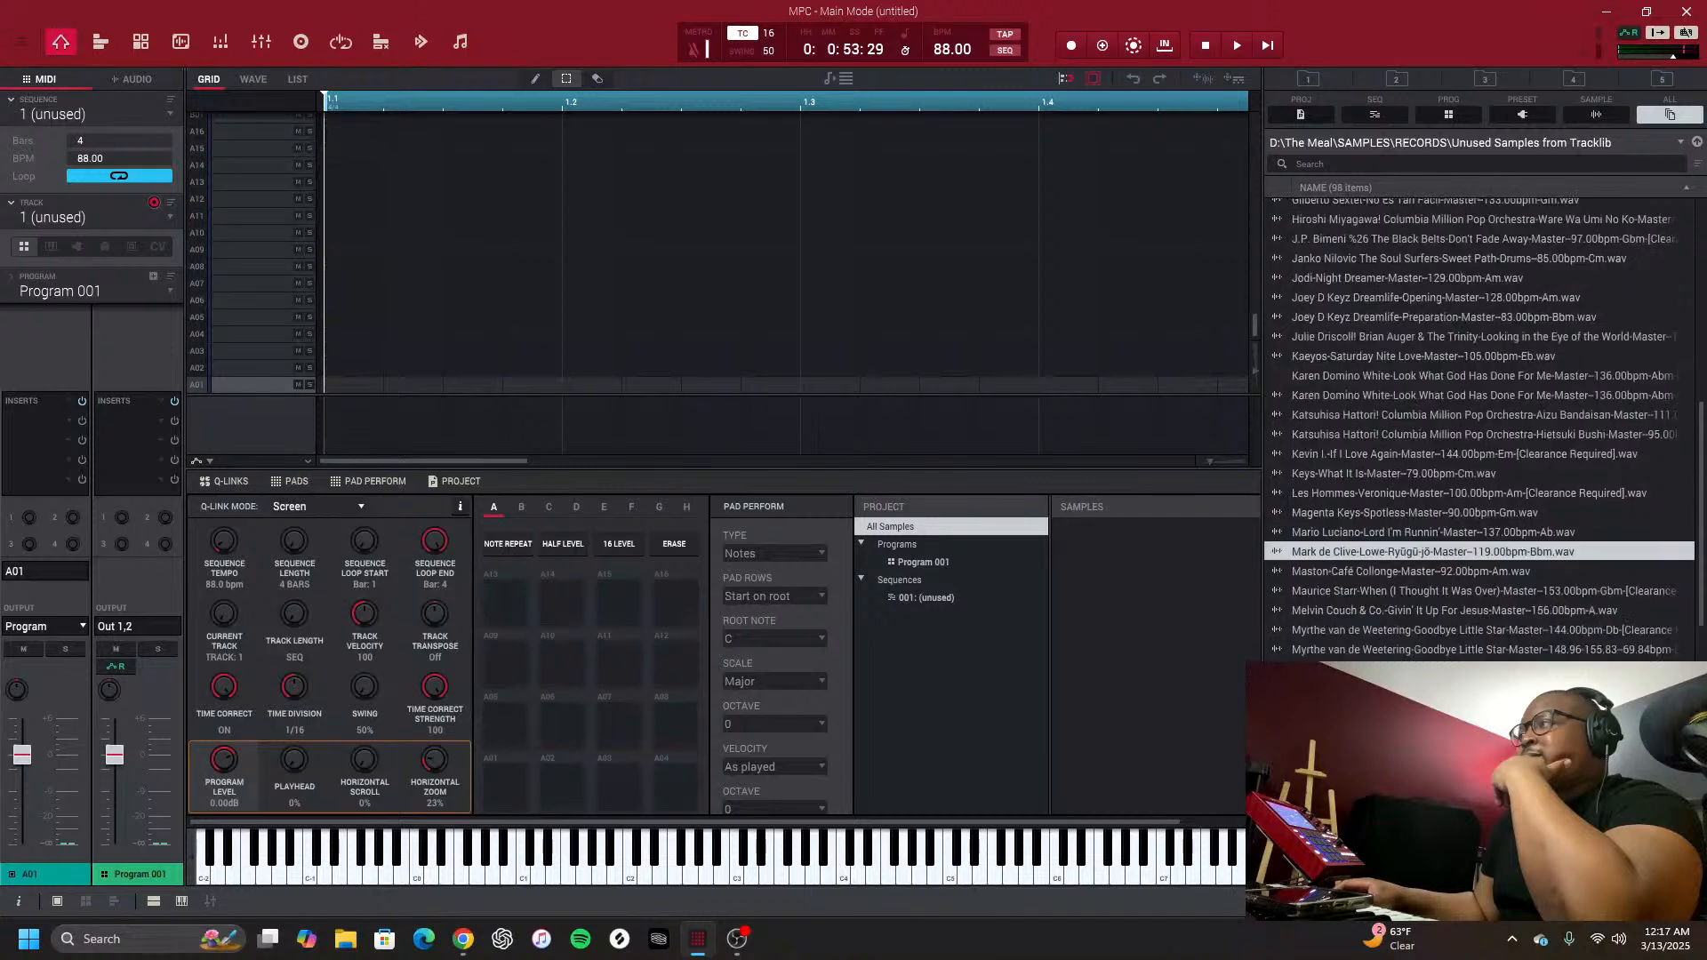
Audition the Café Collonge, When (I Thought It Was Over), Givin' It Up For Jesus and 144 bpm Goodbye Little Star masters
click(1316, 570)
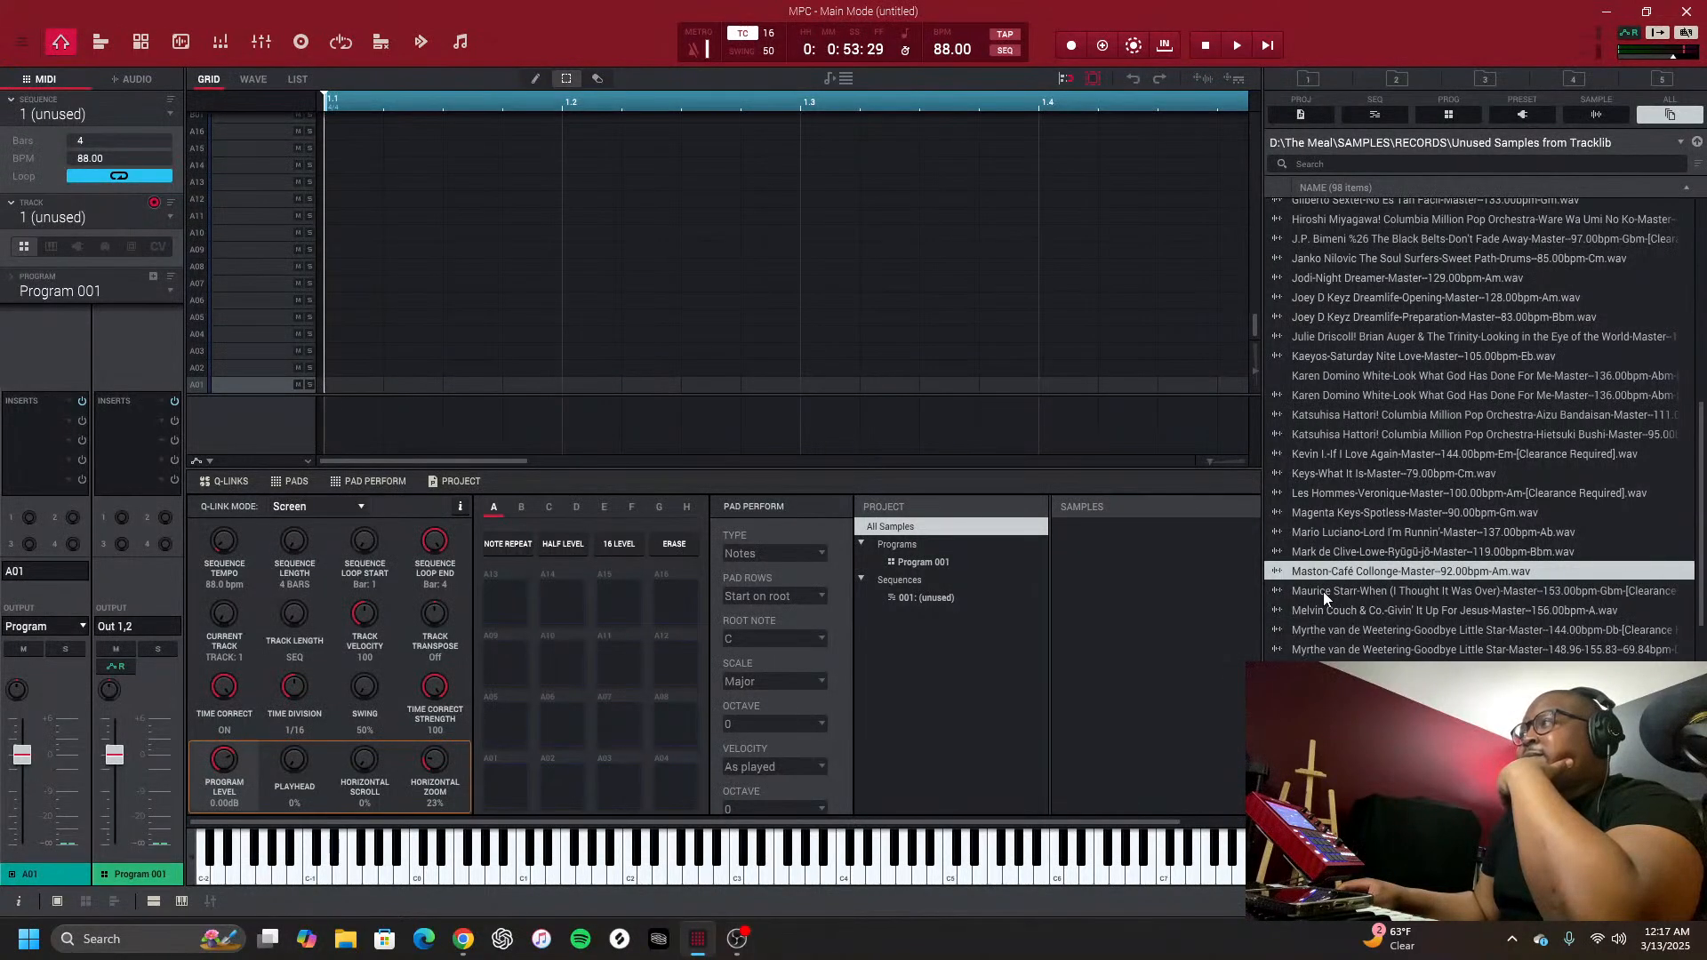
click(1322, 590)
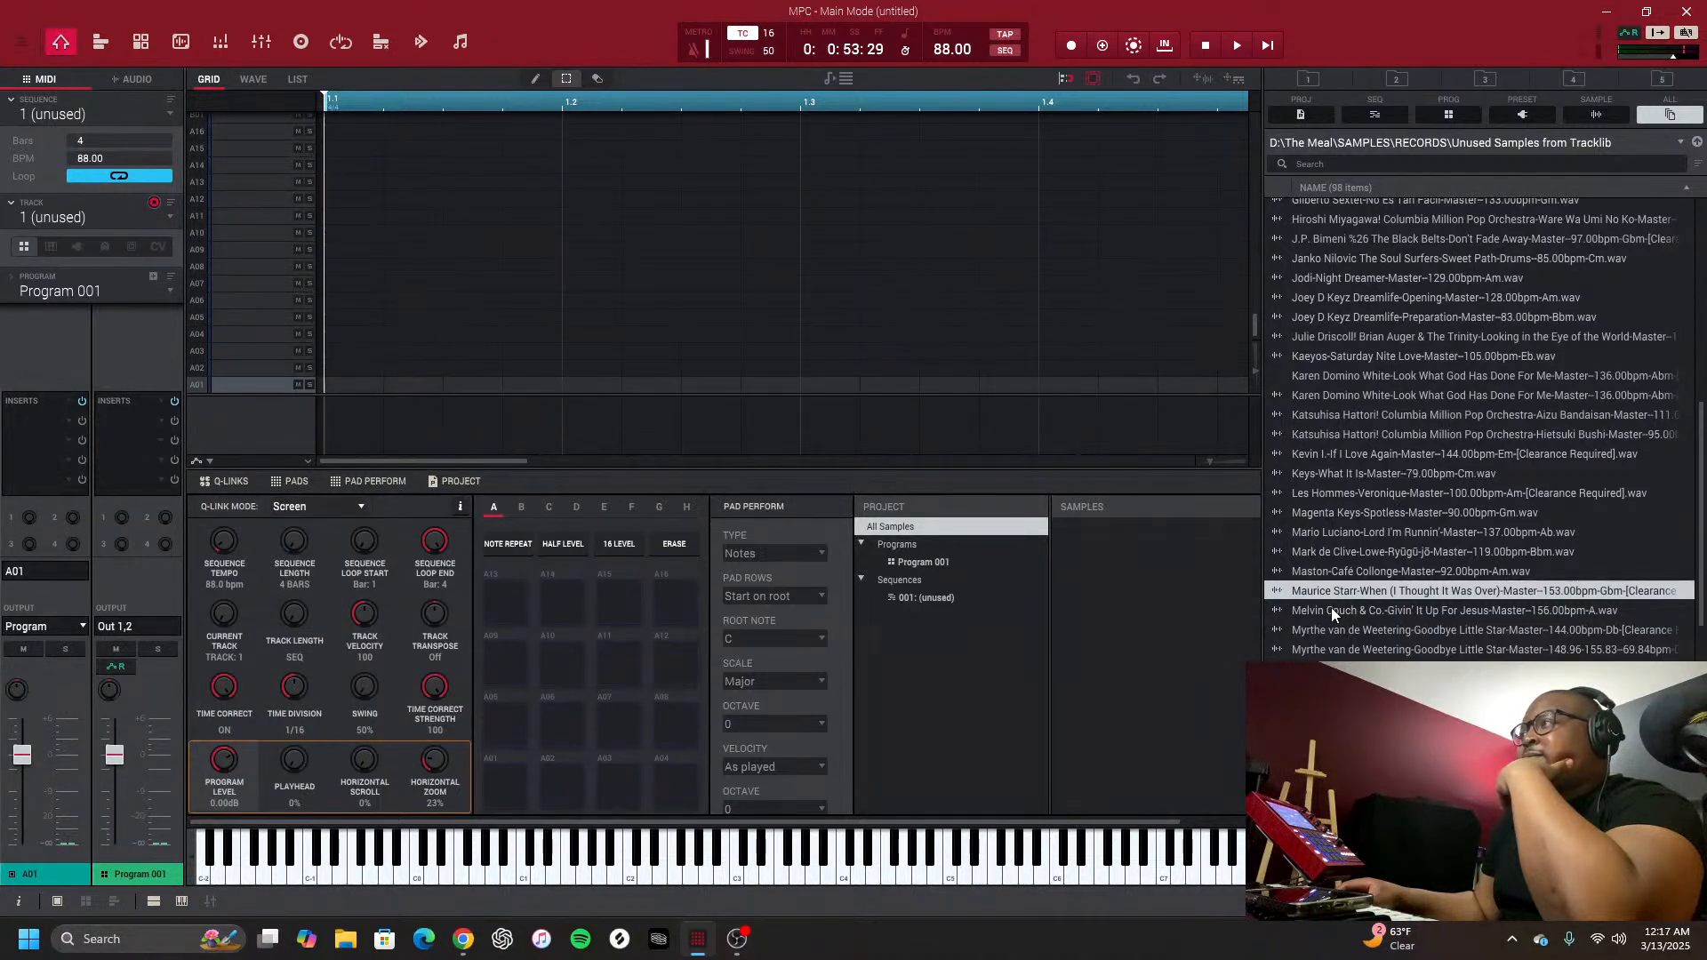
click(1331, 610)
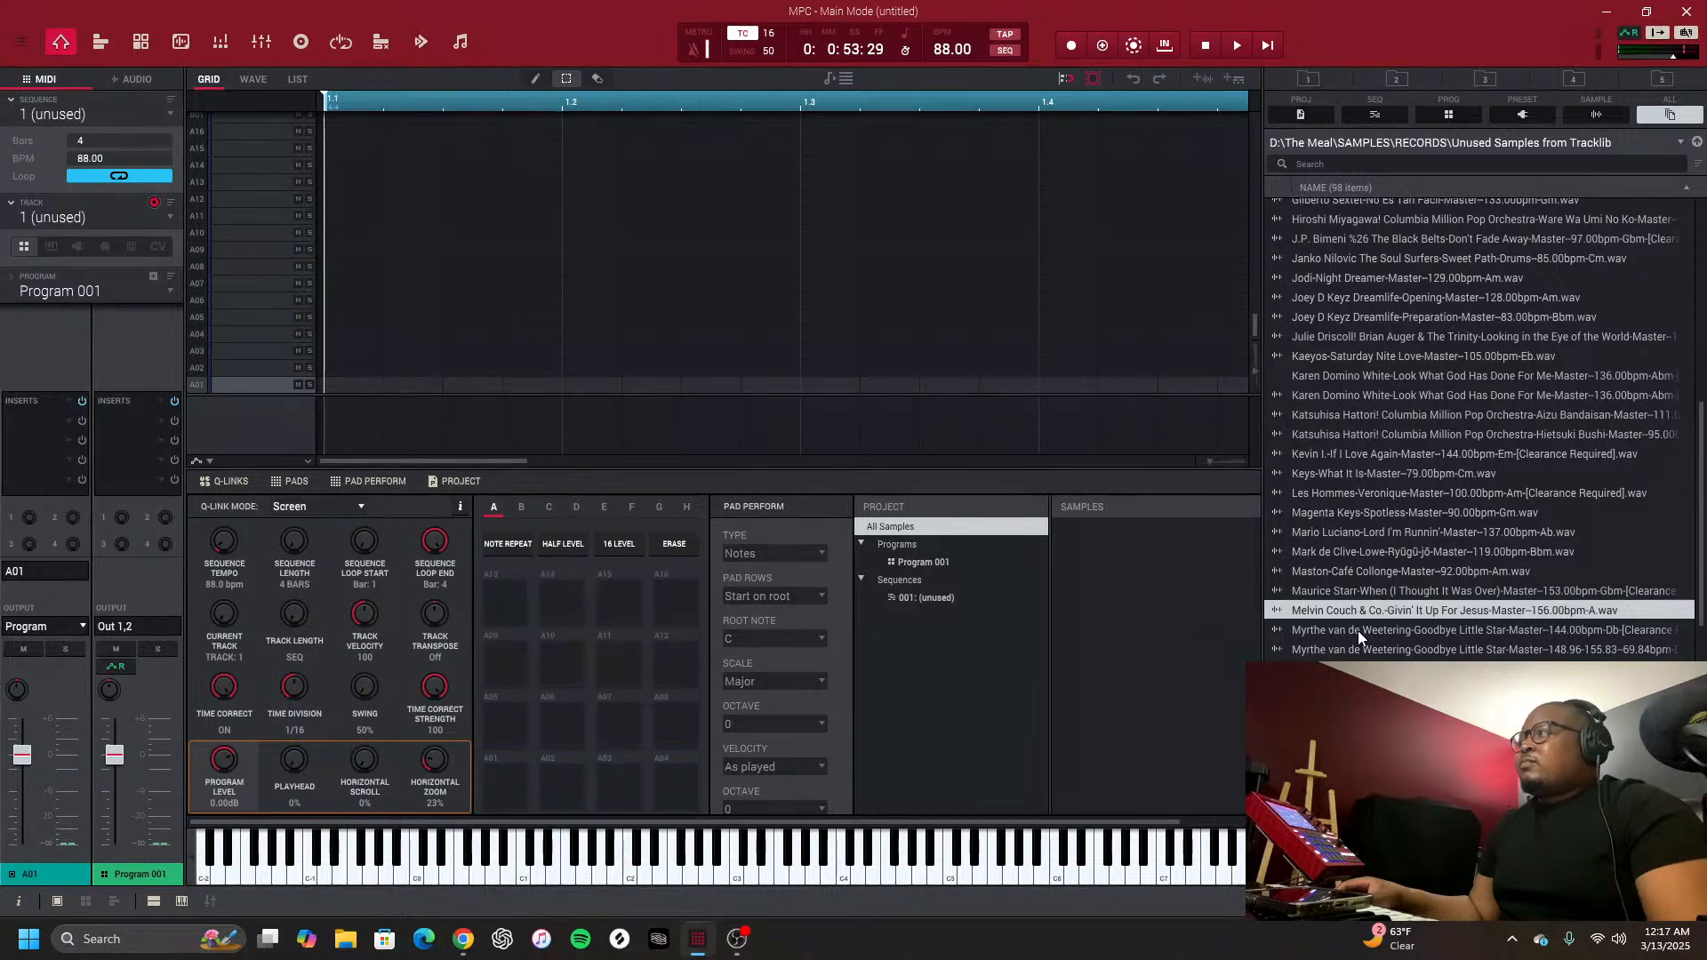
click(1357, 632)
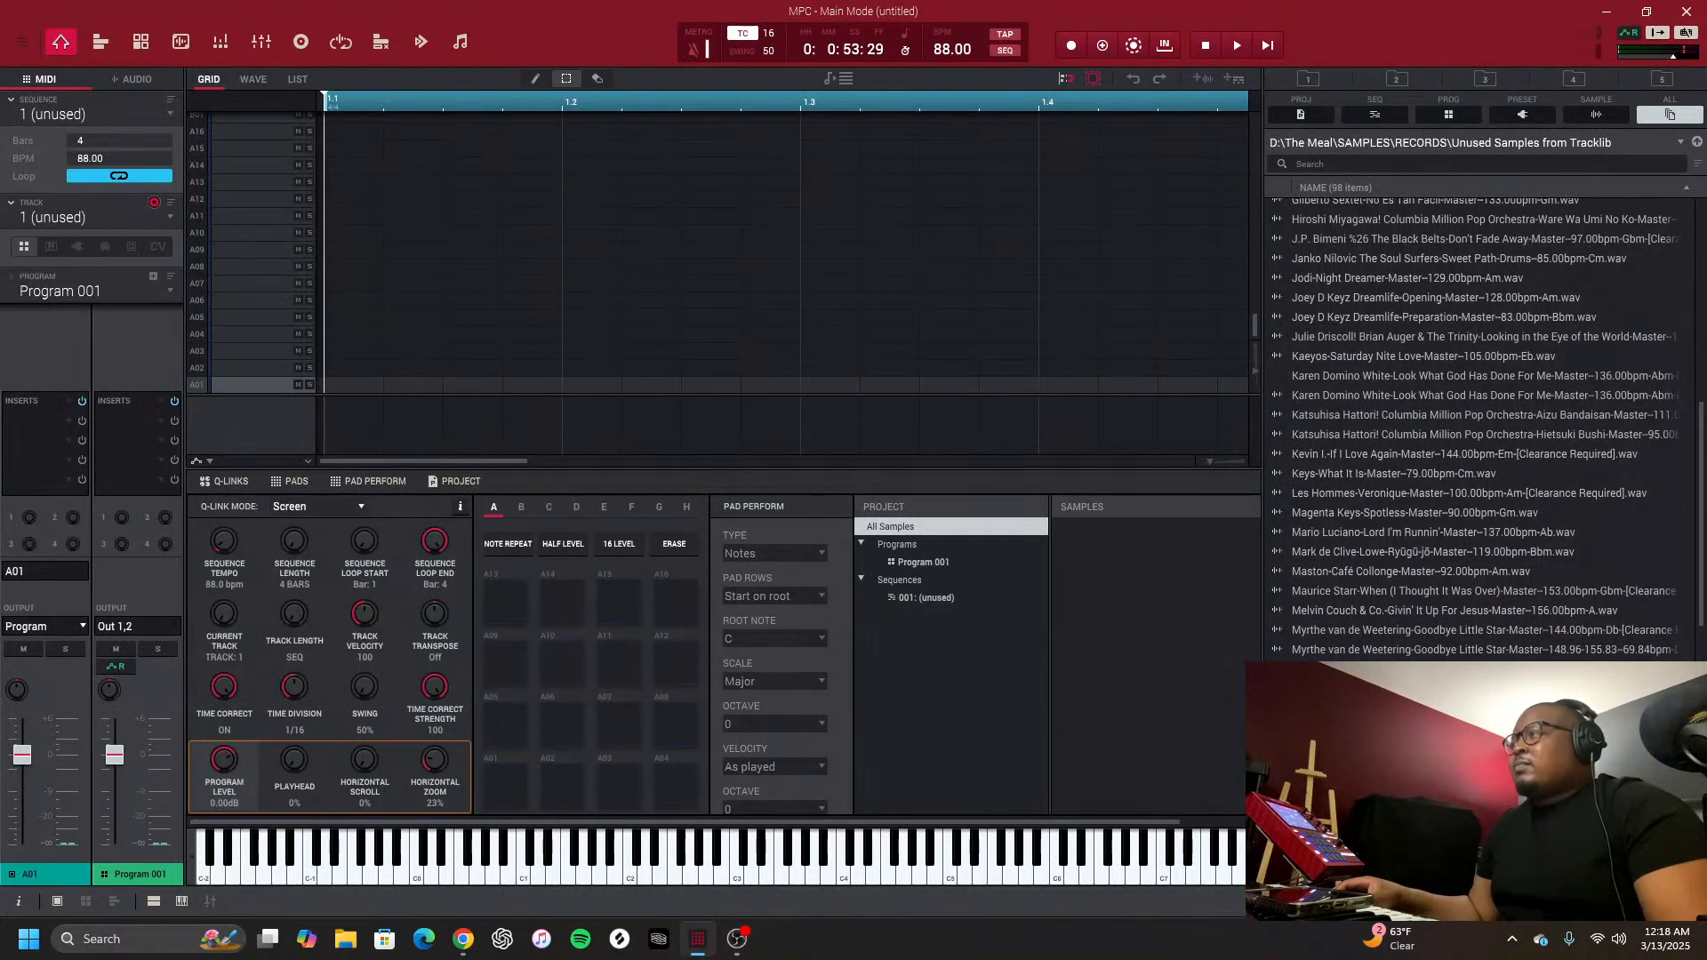
Audition the I'm Found and Follow Me masters further down the sample list
scroll(1476, 427, down, 1)
scroll(1476, 427, down, 1)
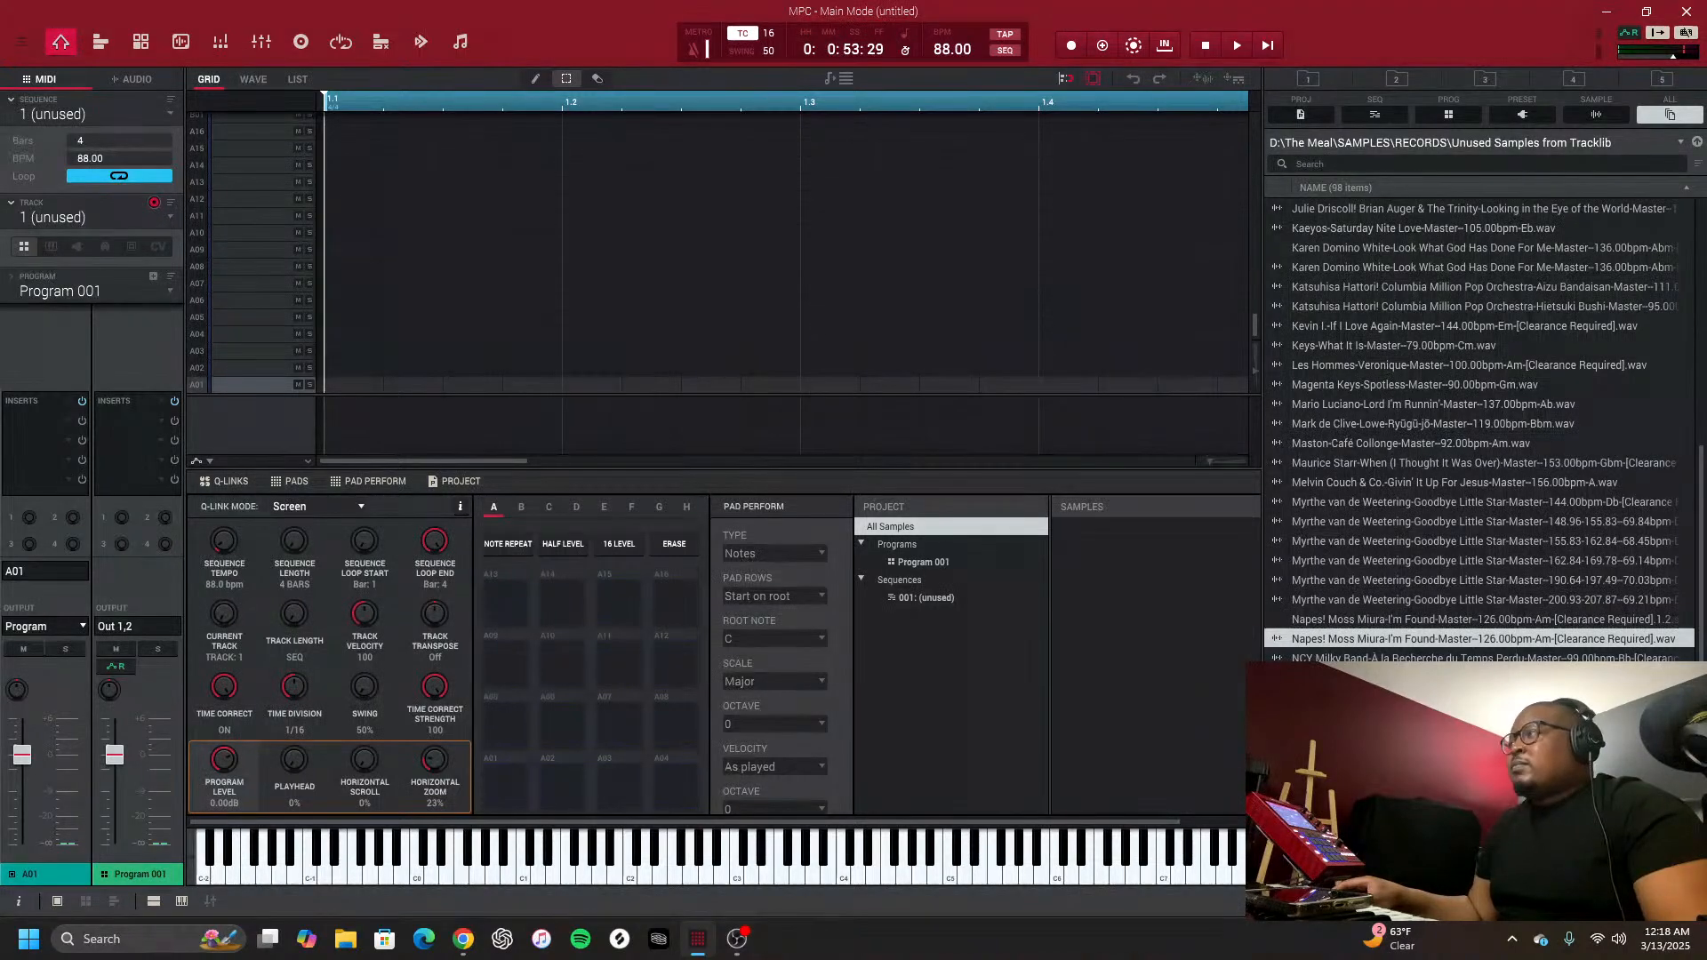
click(1475, 697)
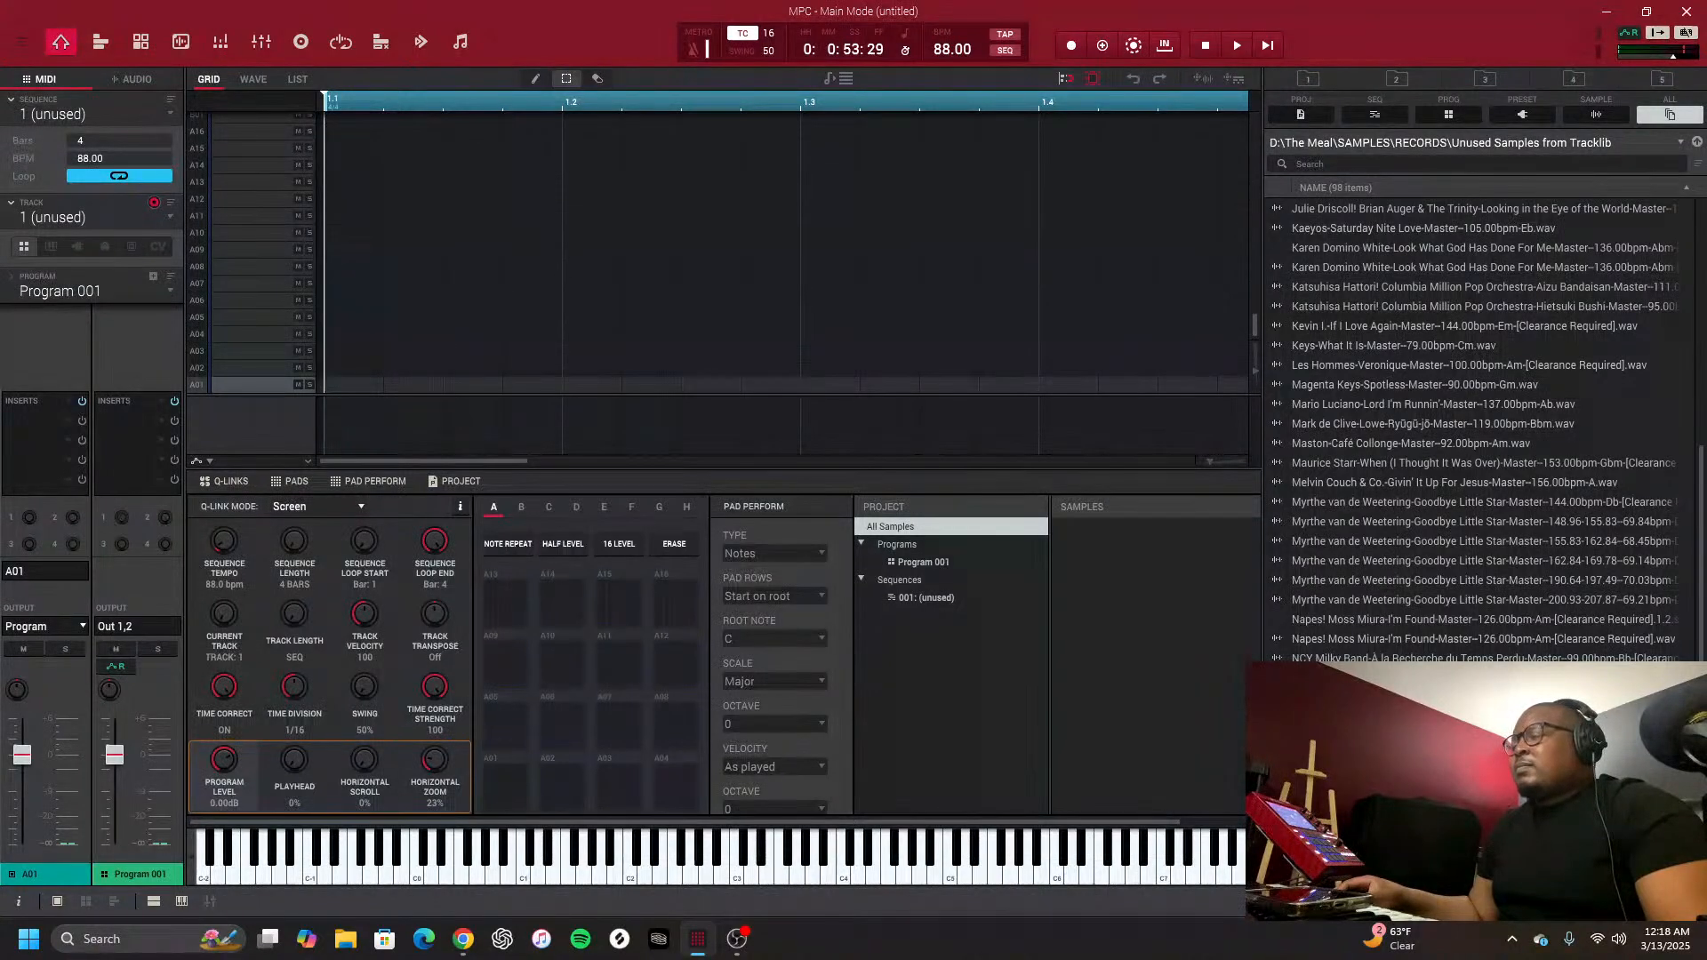
scroll(1480, 430, down, 2)
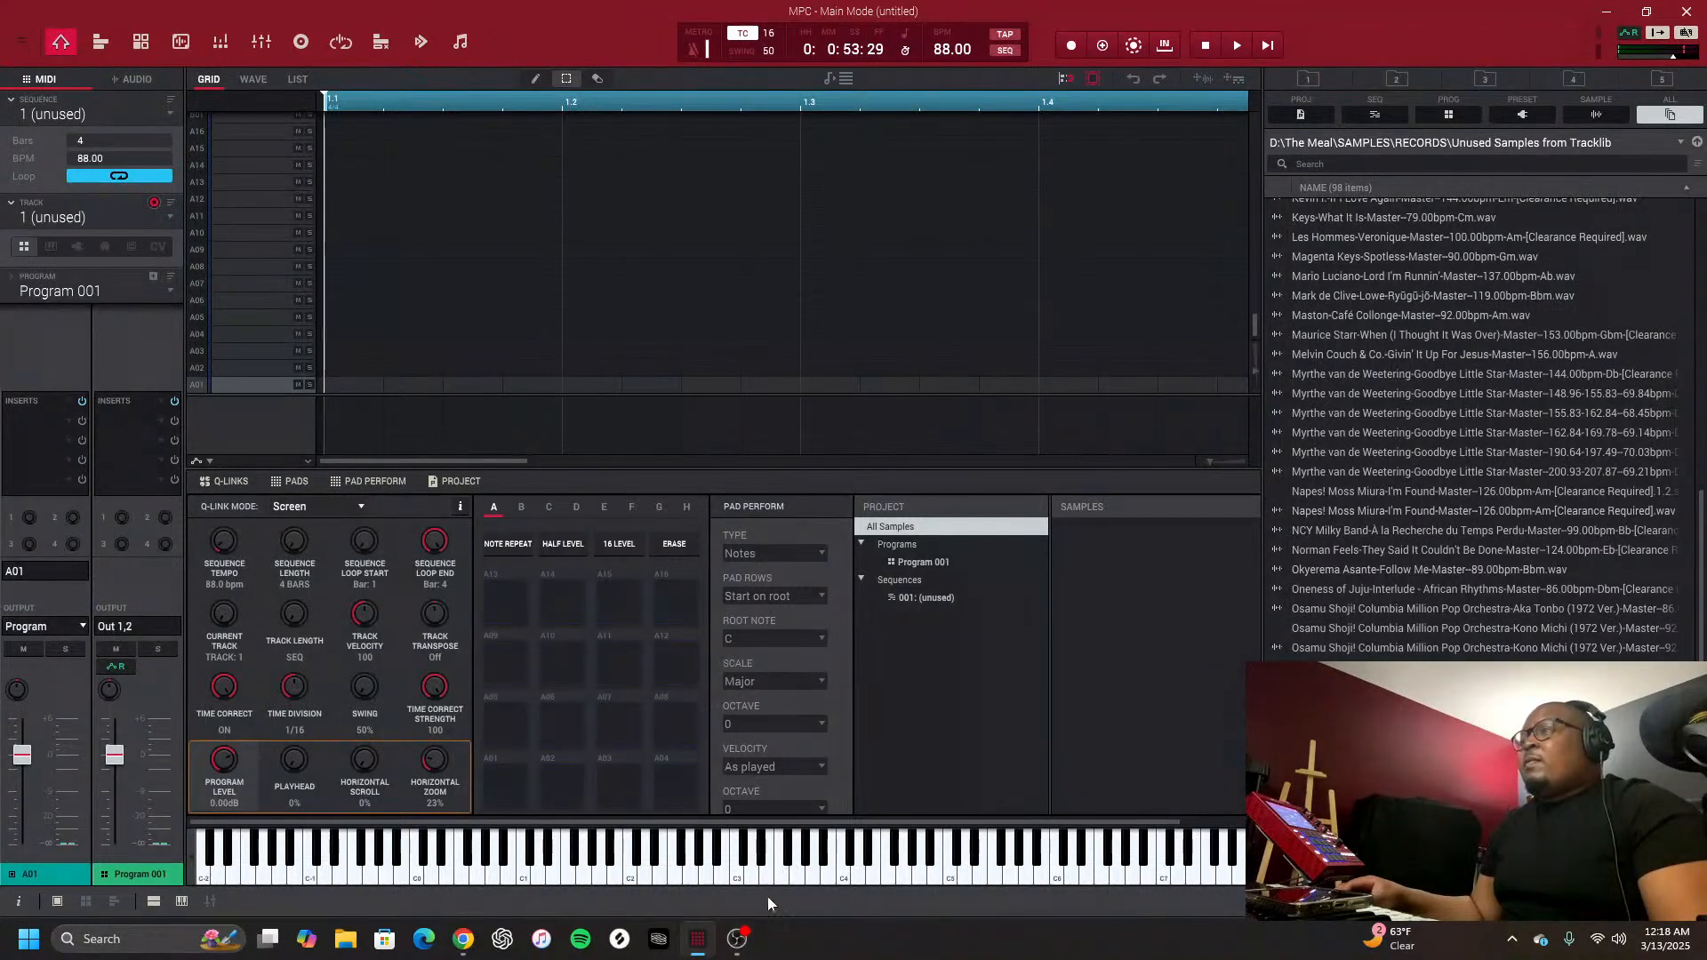
Check the live stream in OBS and YouTube Studio, switch to the Picka-Picka page in Chrome, and return to MPC
click(733, 944)
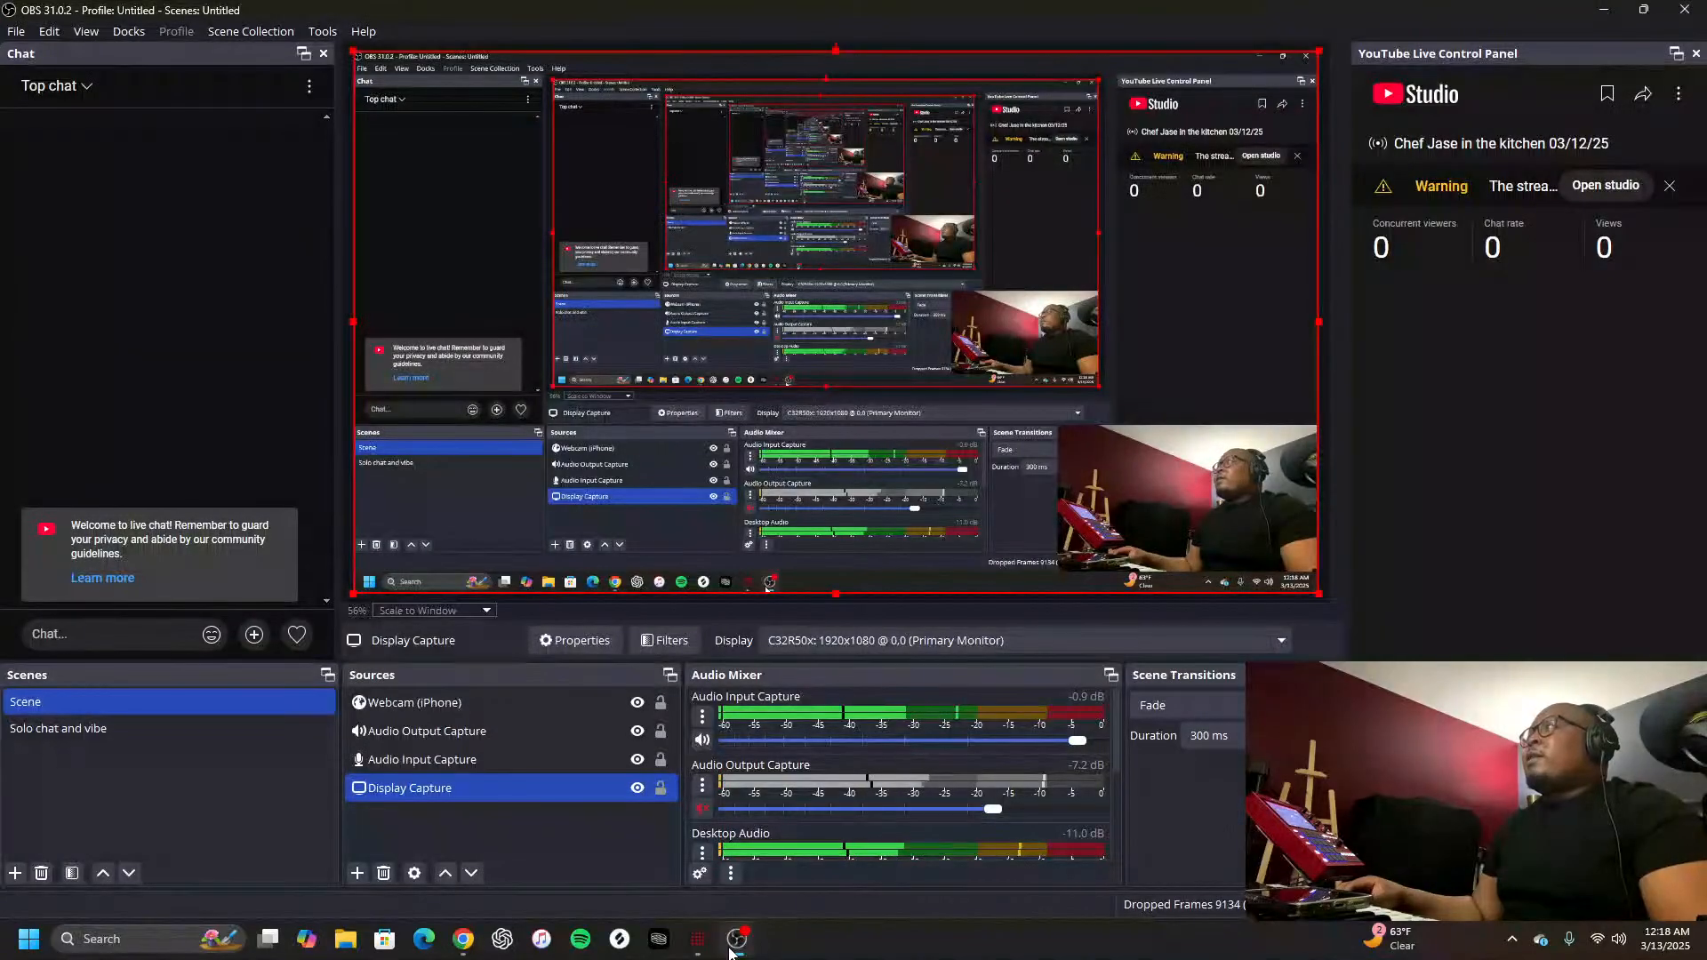
click(730, 946)
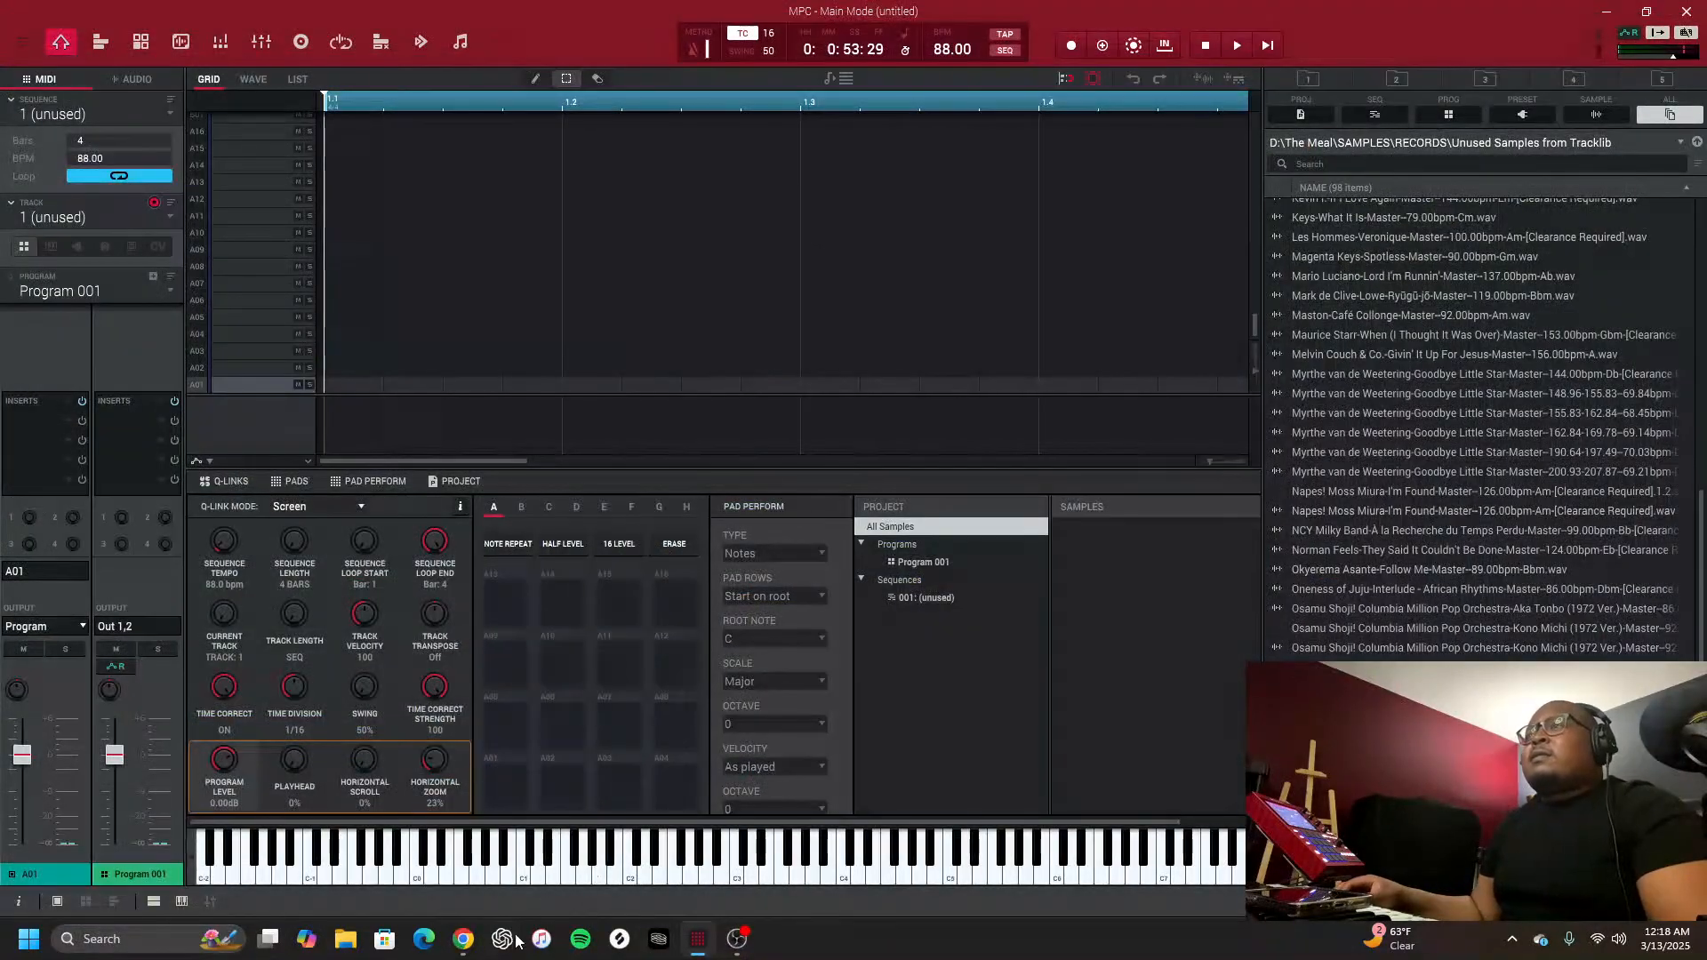
click(463, 938)
click(724, 19)
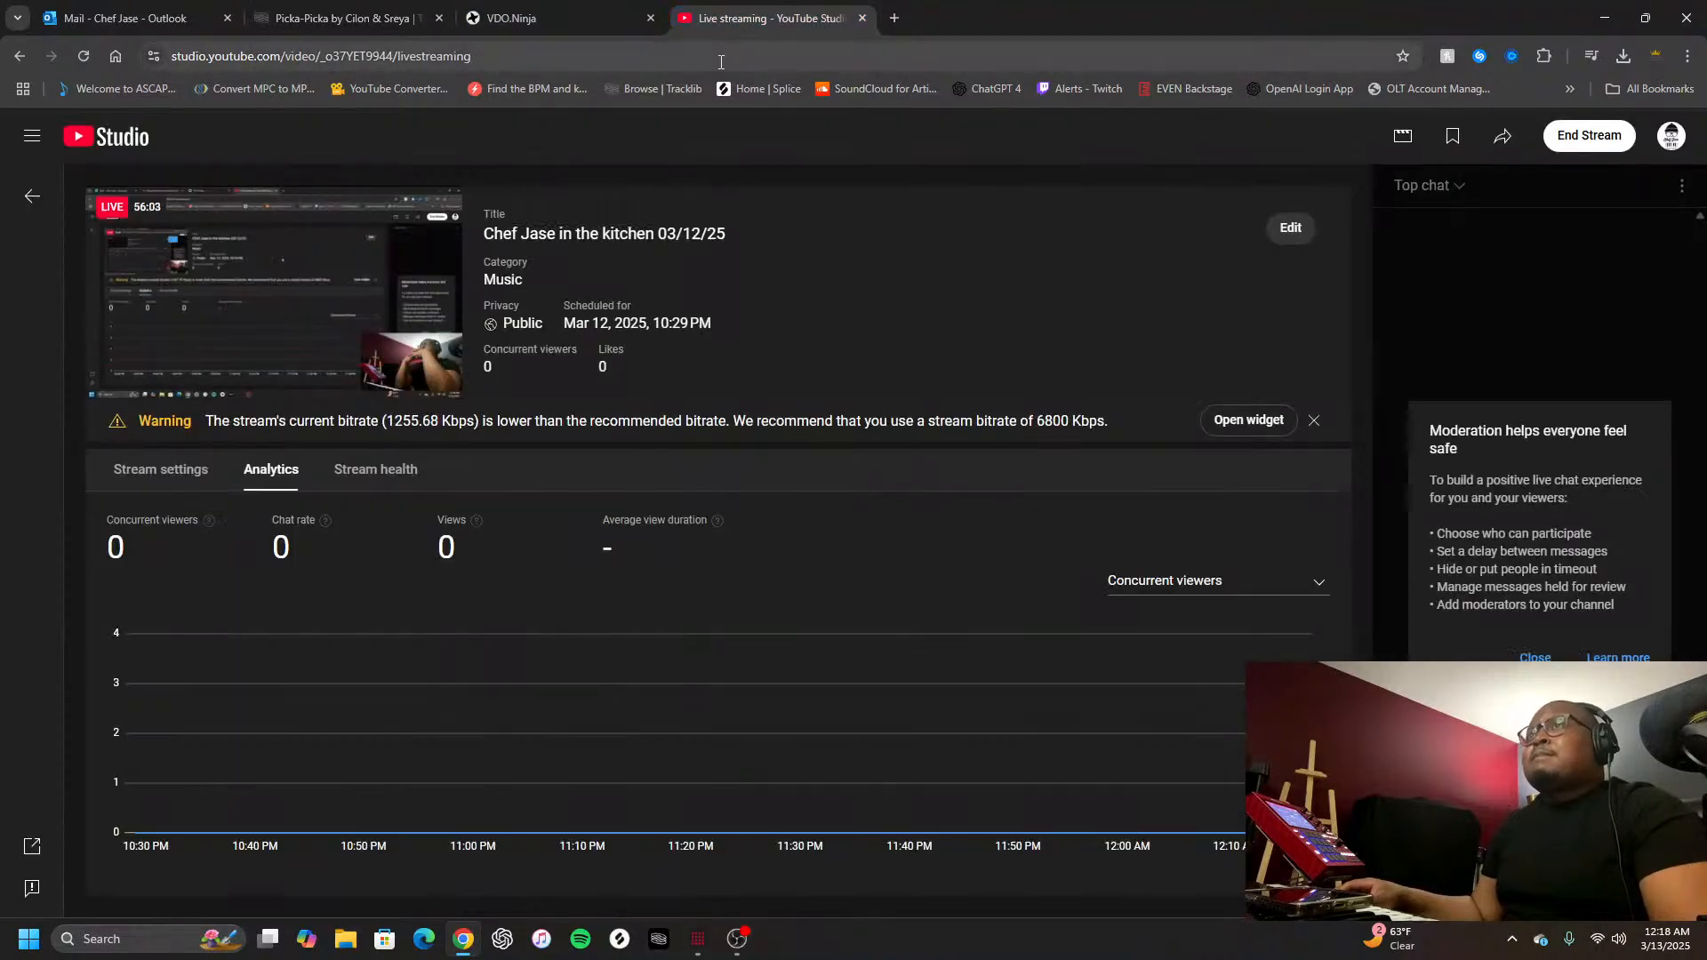
click(339, 21)
click(697, 938)
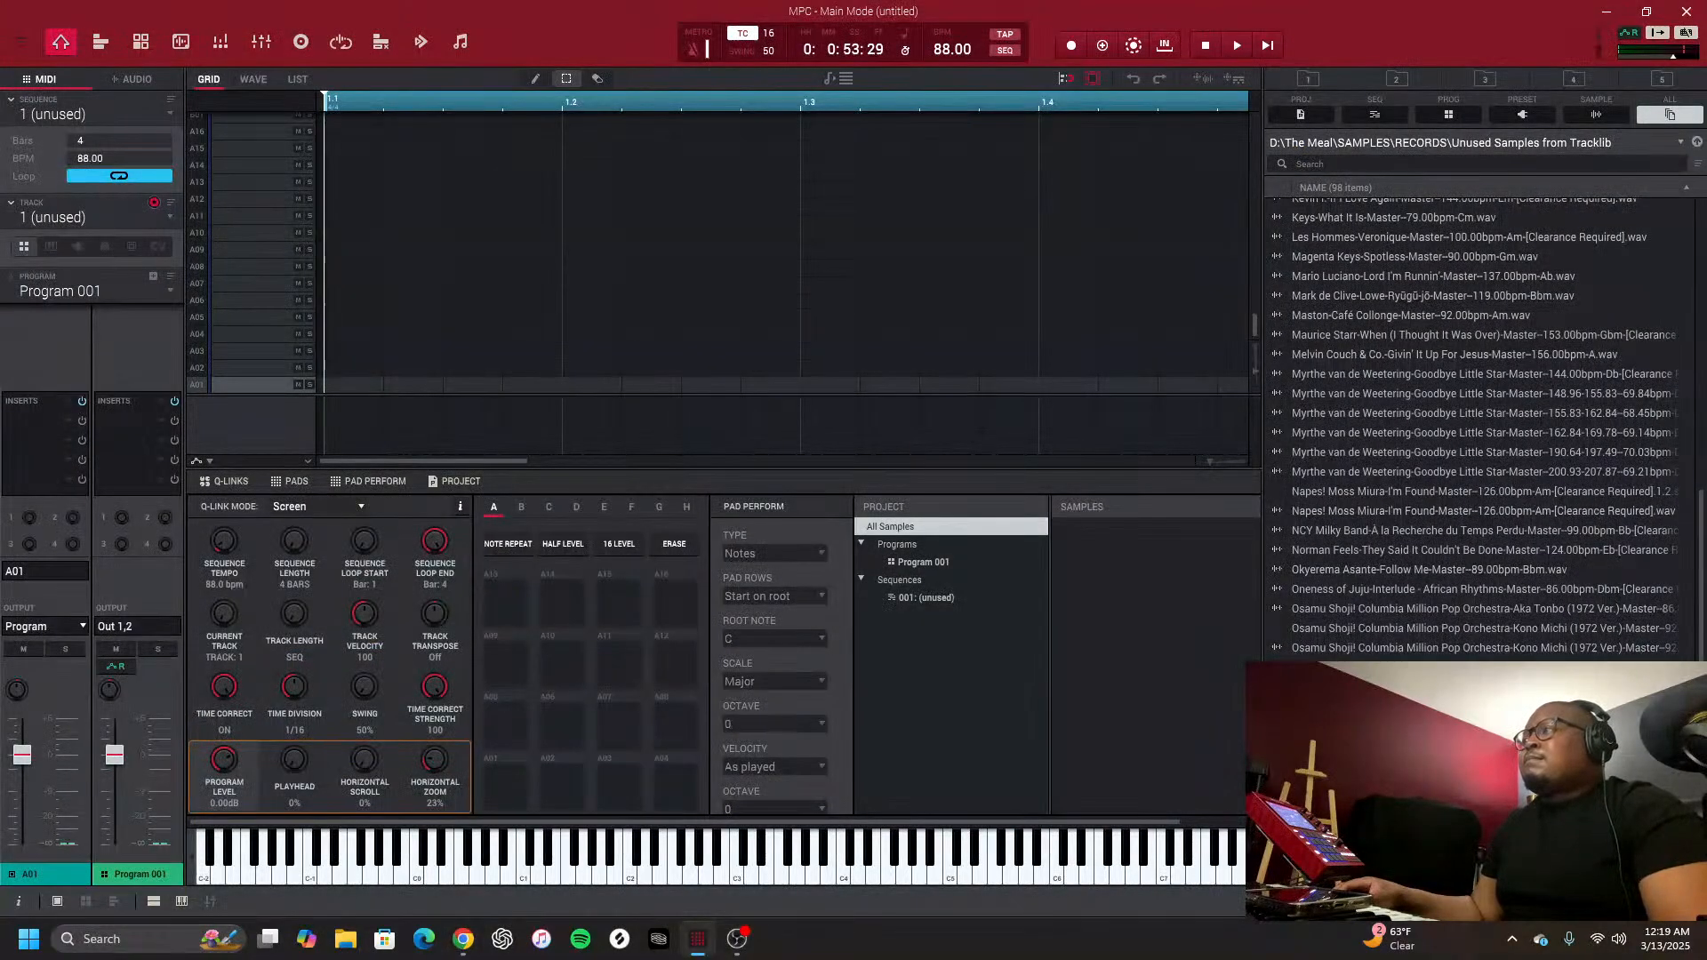
Audition the Sentimentale, Sea of Darkness _ Darkness and LUXURY masters in the sample browser
scroll(1484, 427, down, 2)
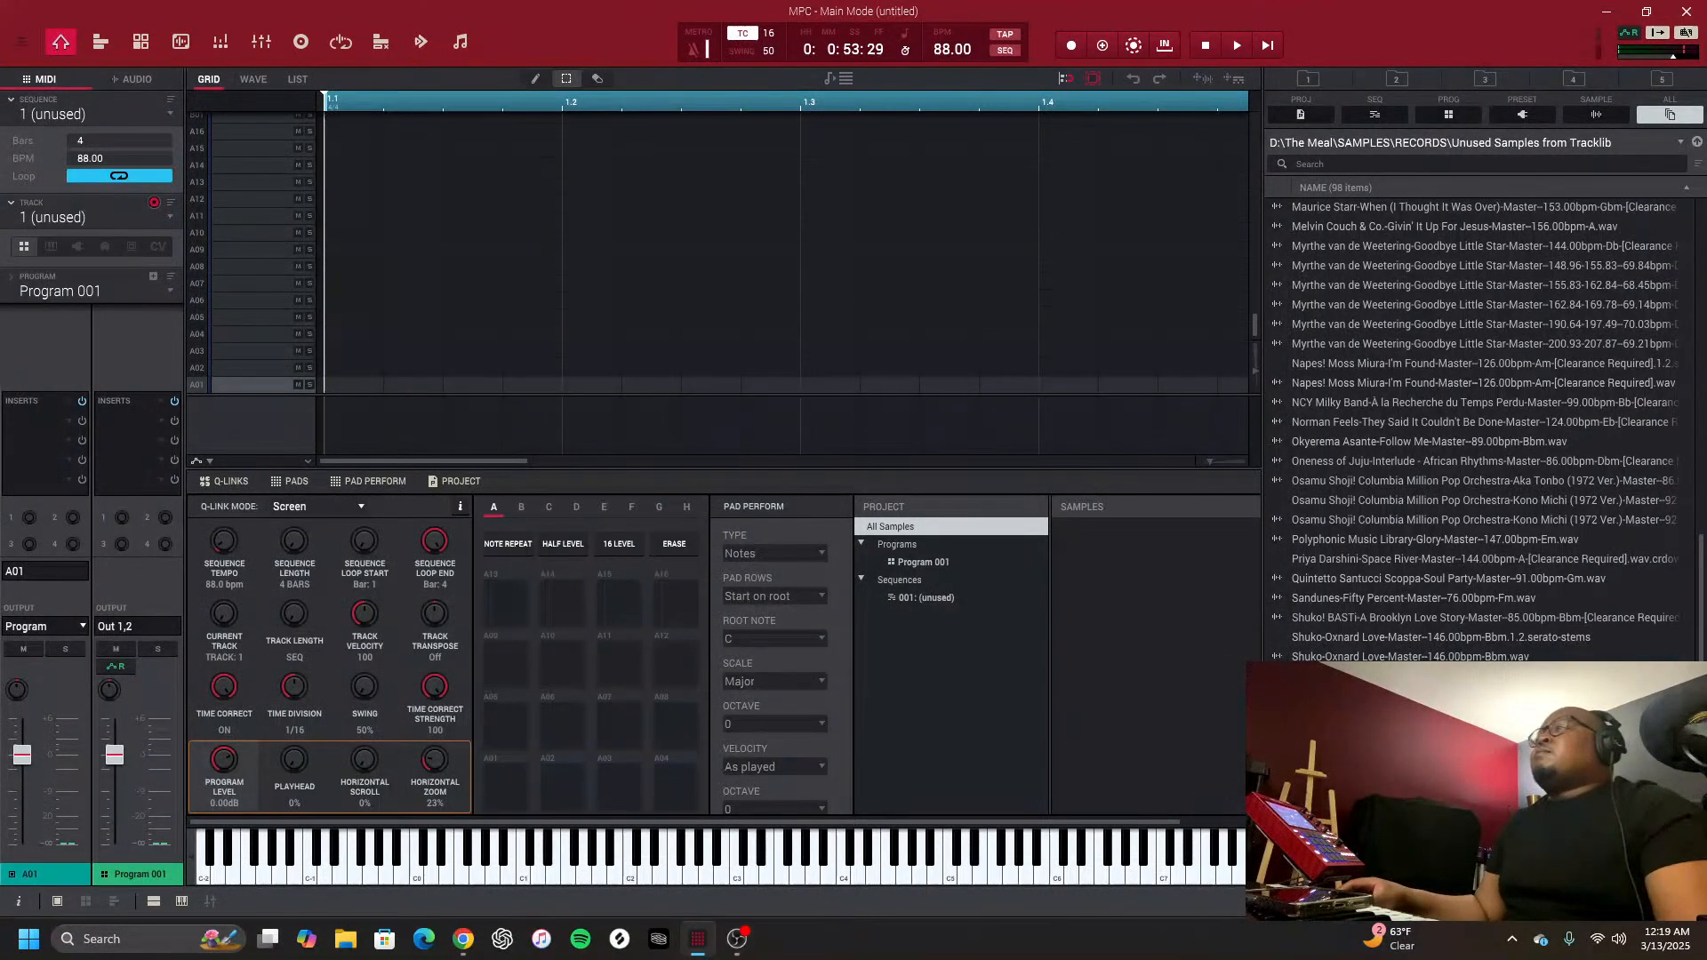
scroll(1372, 711, down, 3)
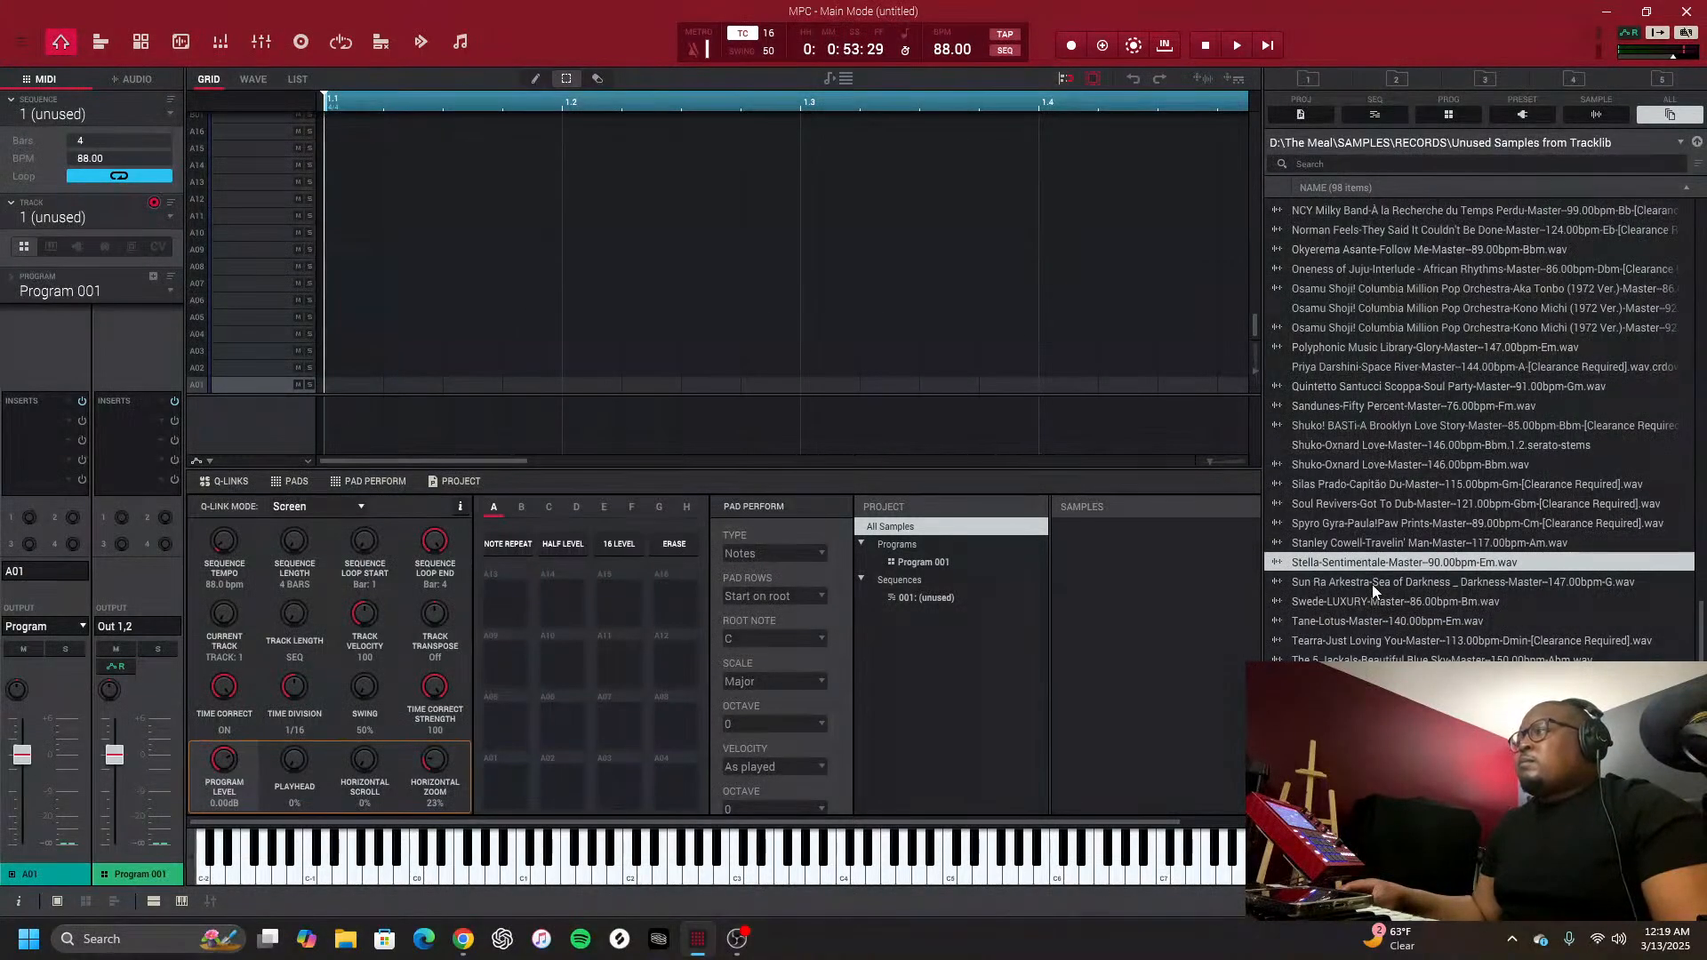
scroll(1372, 584, down, 1)
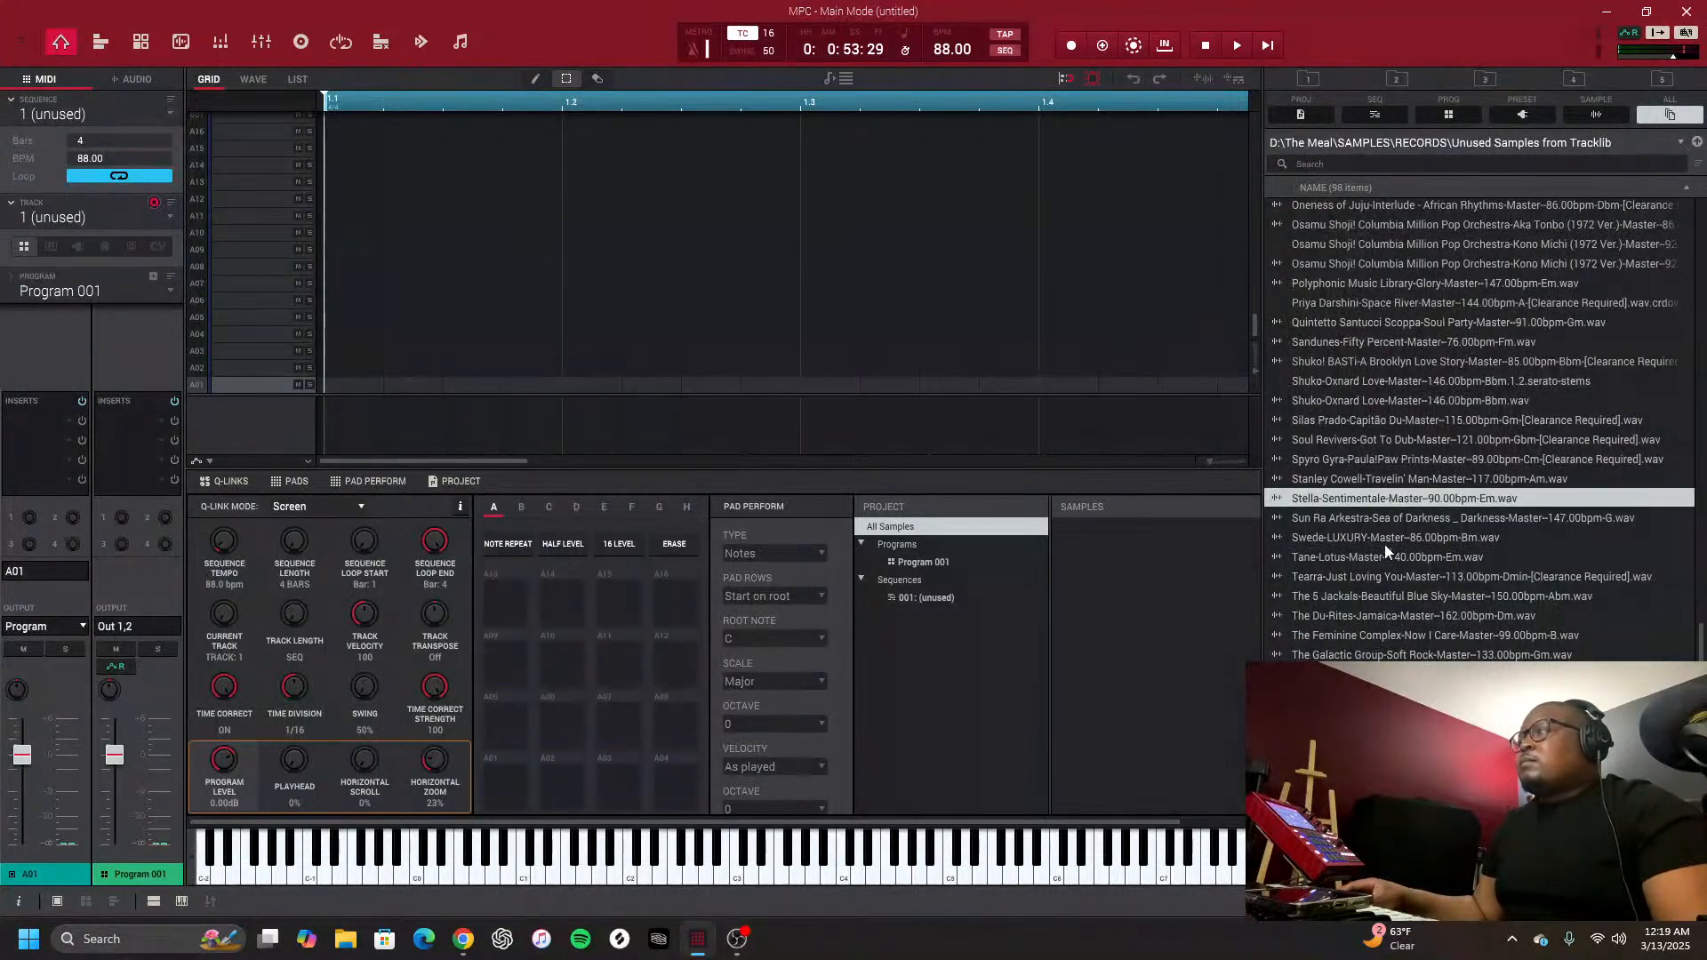
click(1381, 519)
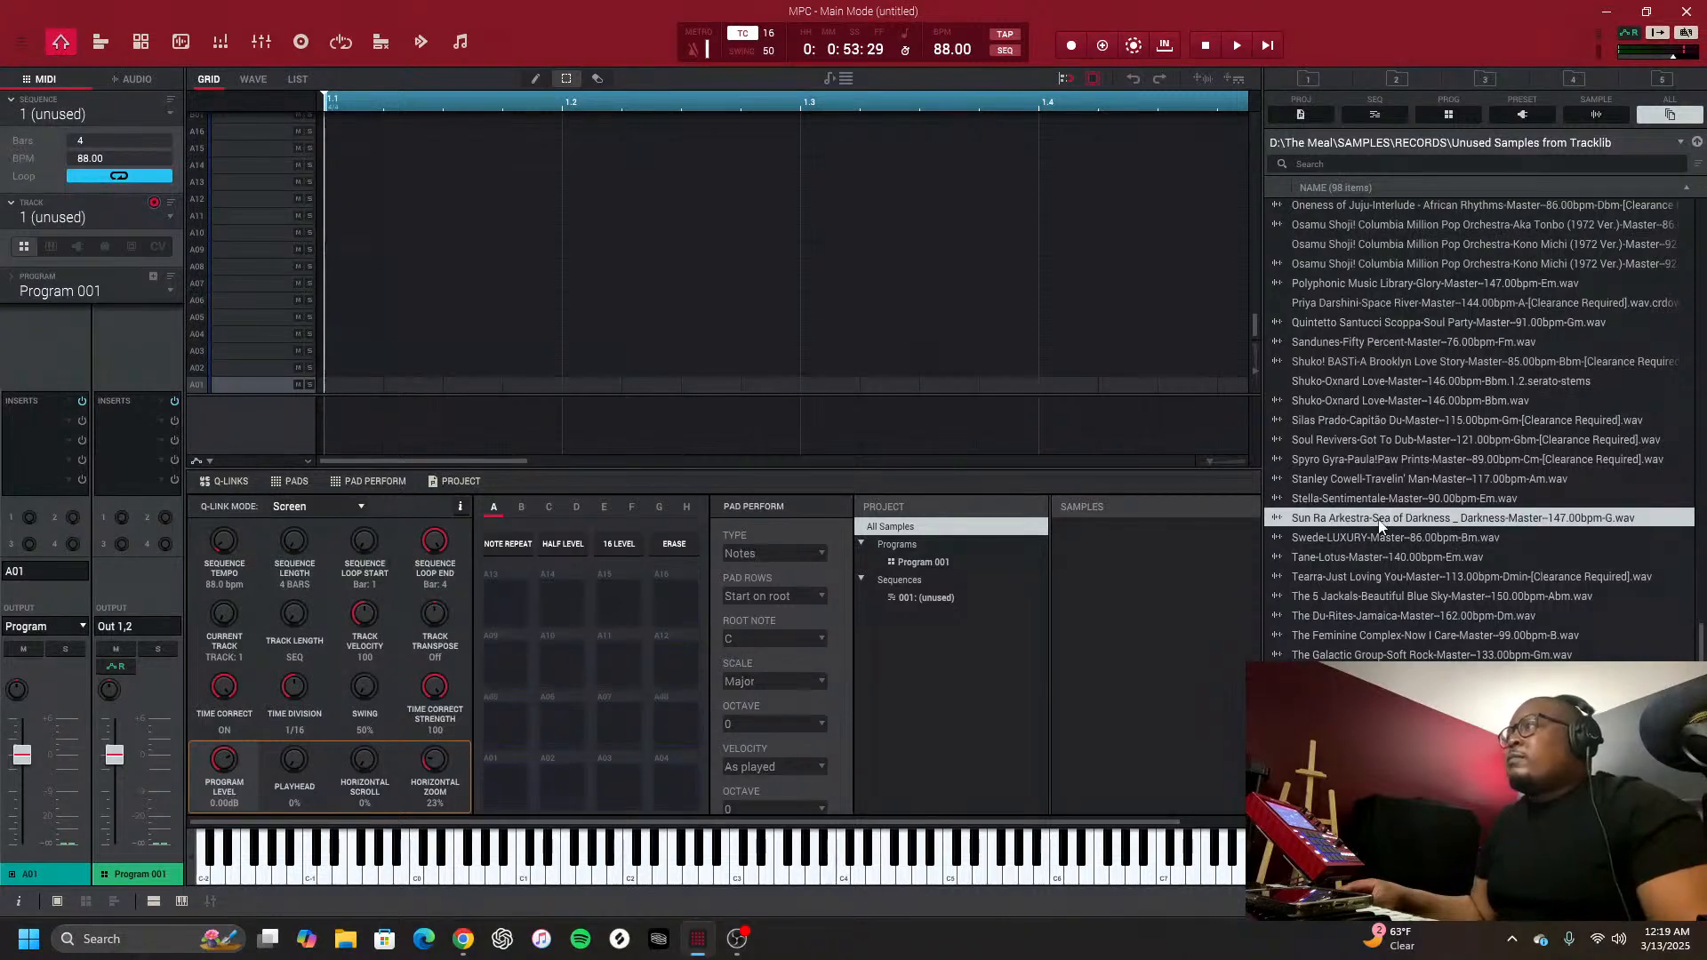
click(1376, 537)
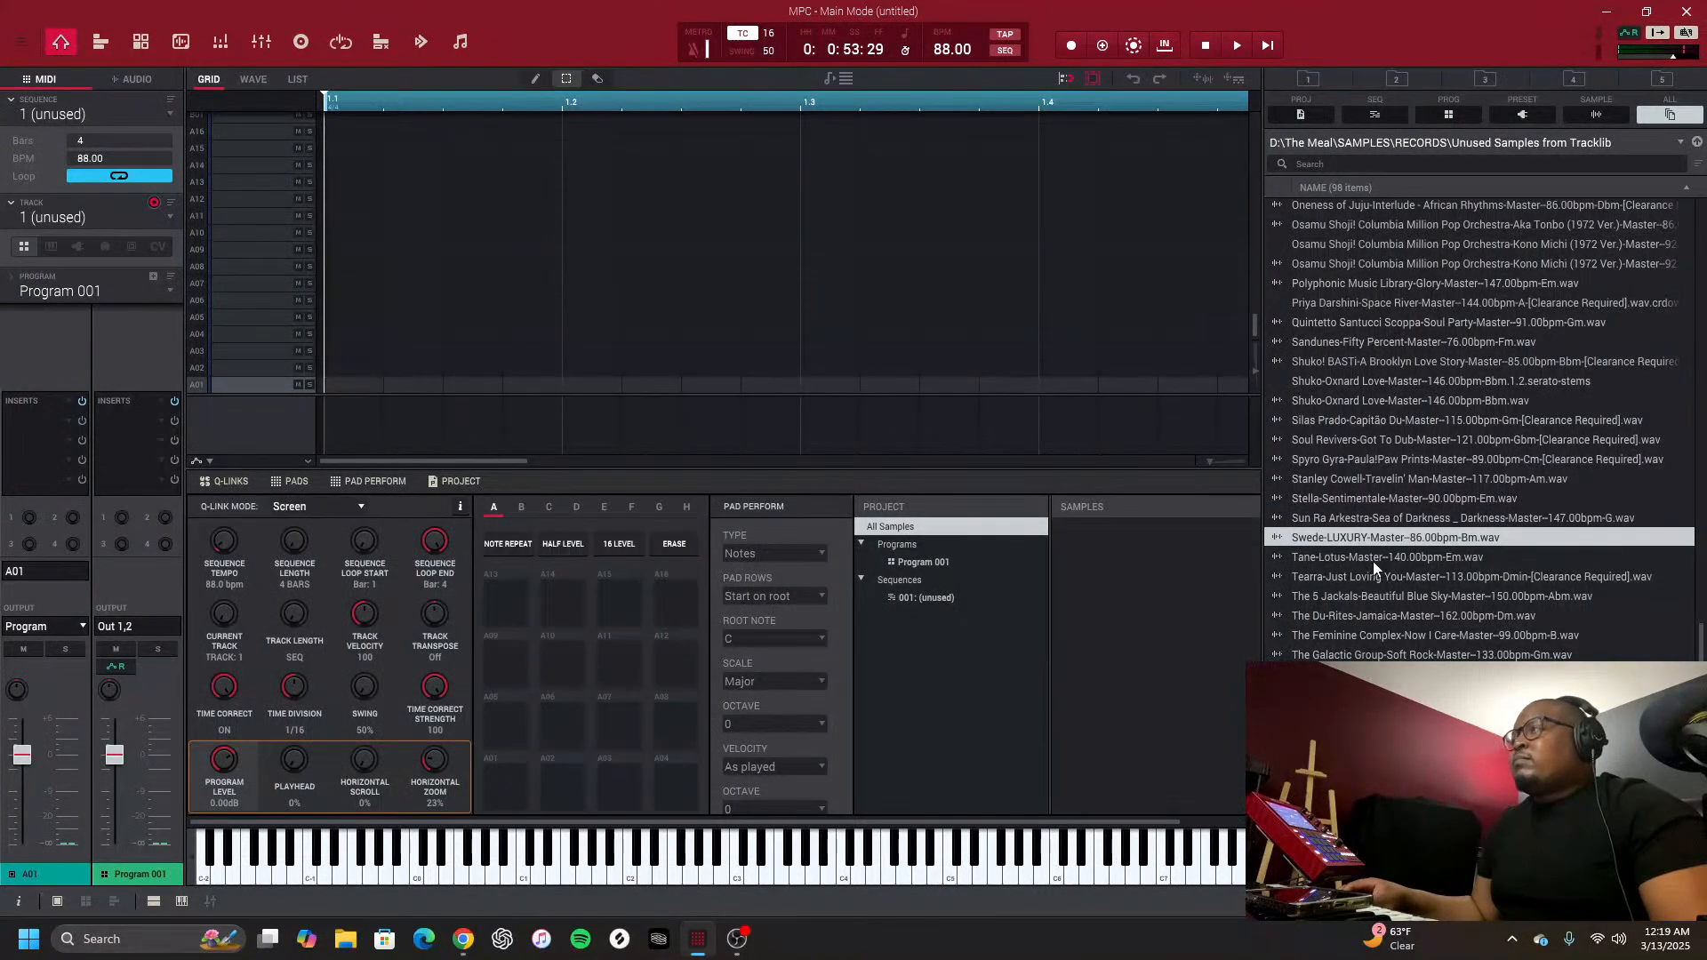
Audition the Lotus, Just Loving You, Beautiful Blue Sky, Jamaica and Now I Care masters
click(1374, 560)
click(1377, 576)
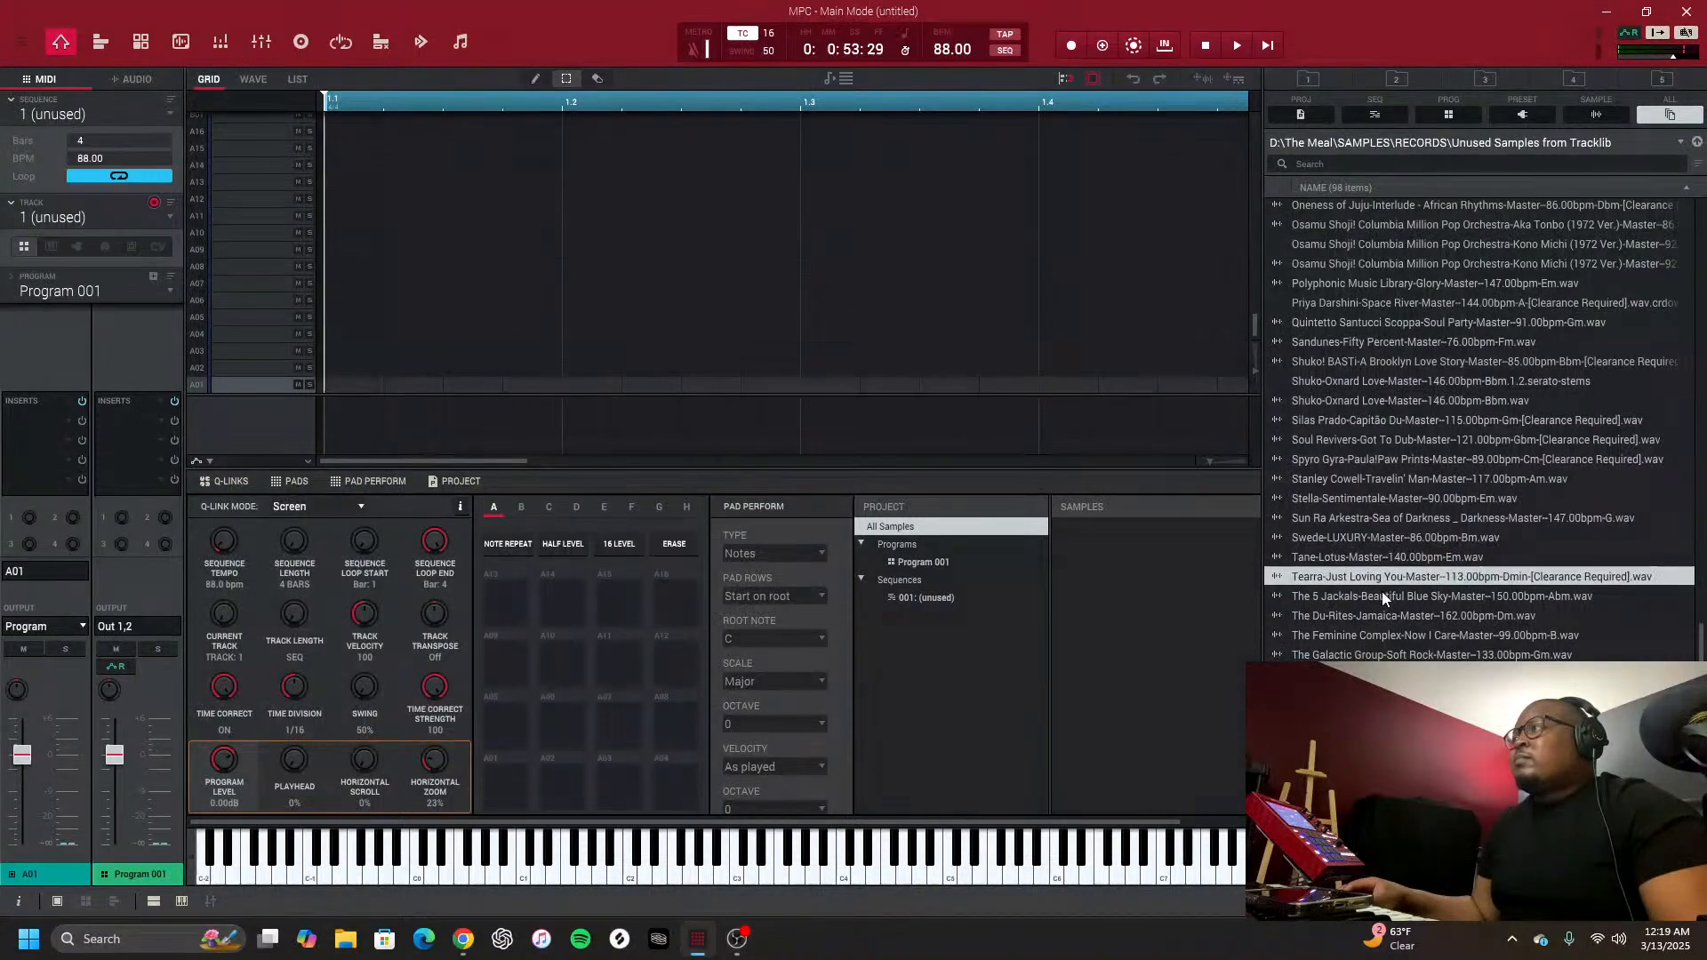
click(1381, 593)
click(1384, 613)
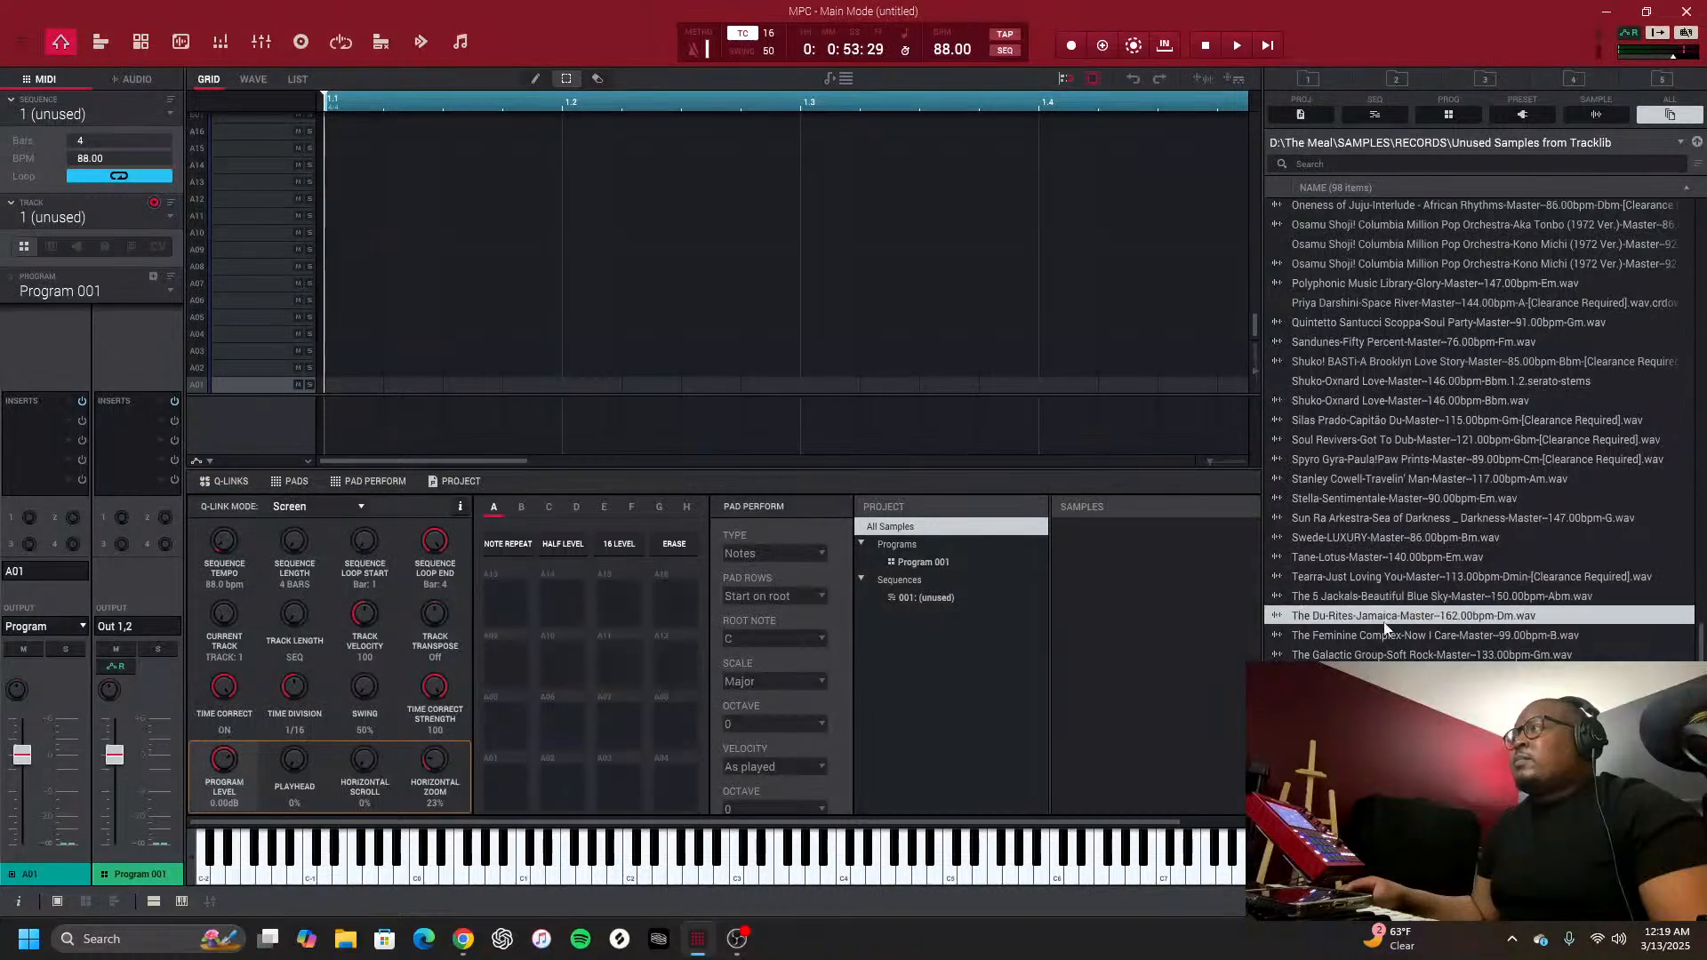
click(1379, 637)
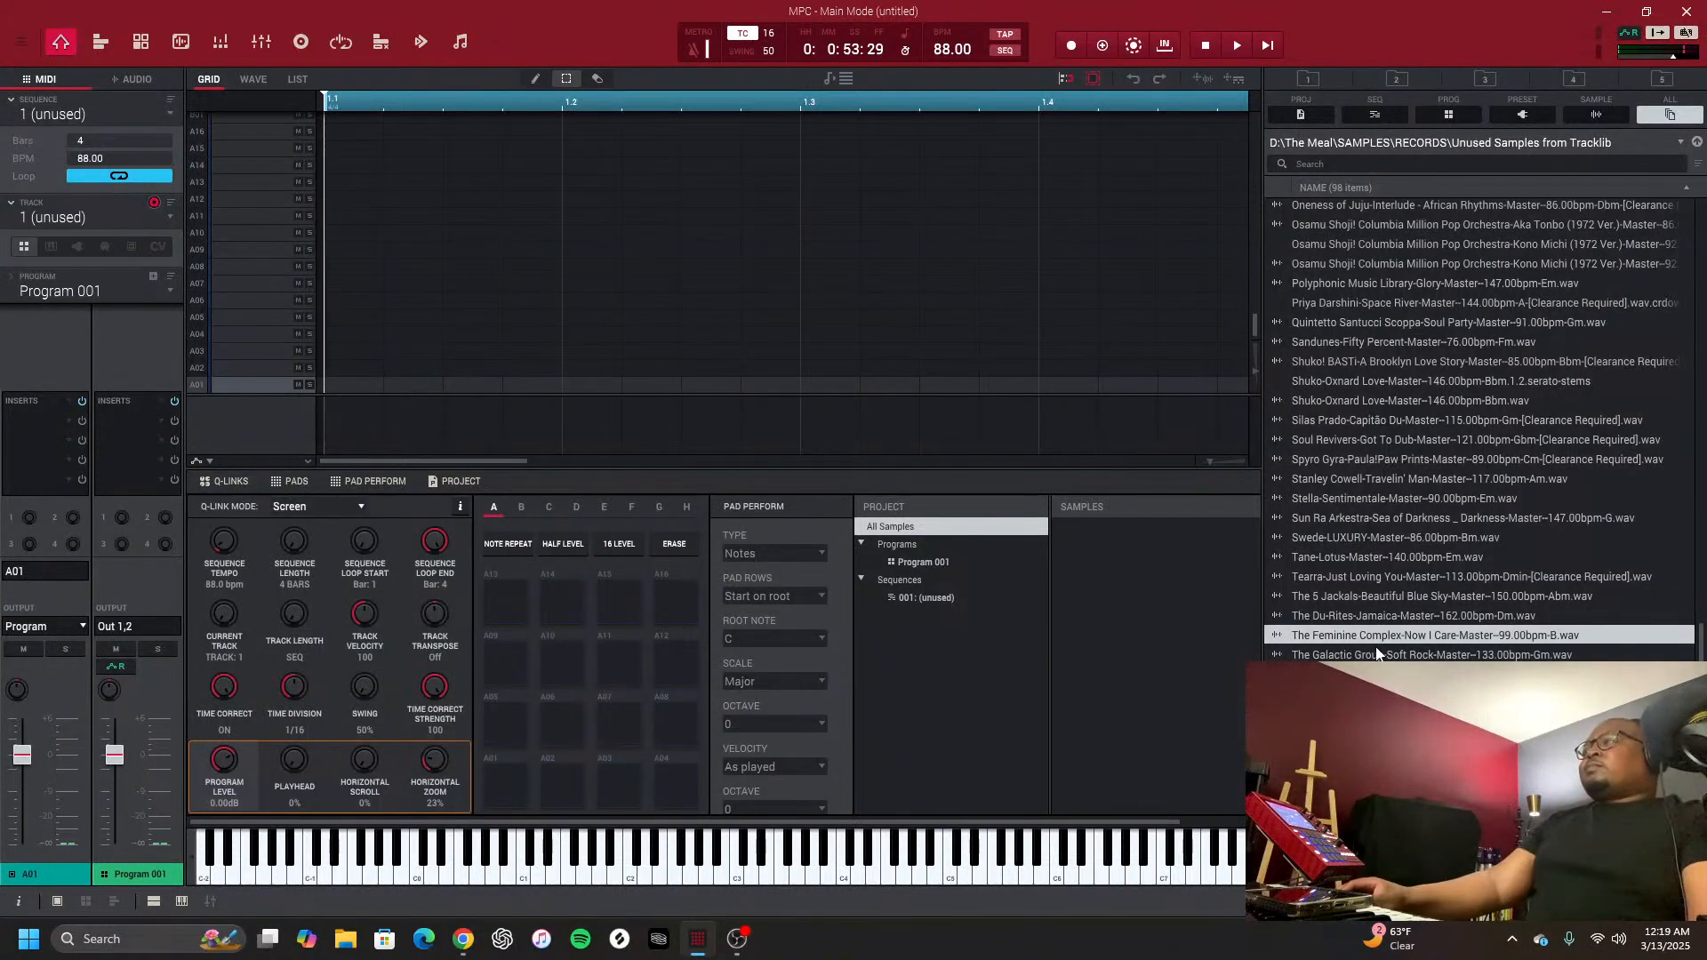
Audition the Galactic Group Soft Rock master and the Nu'rons Disco Hustle master in the sample browser
click(1377, 655)
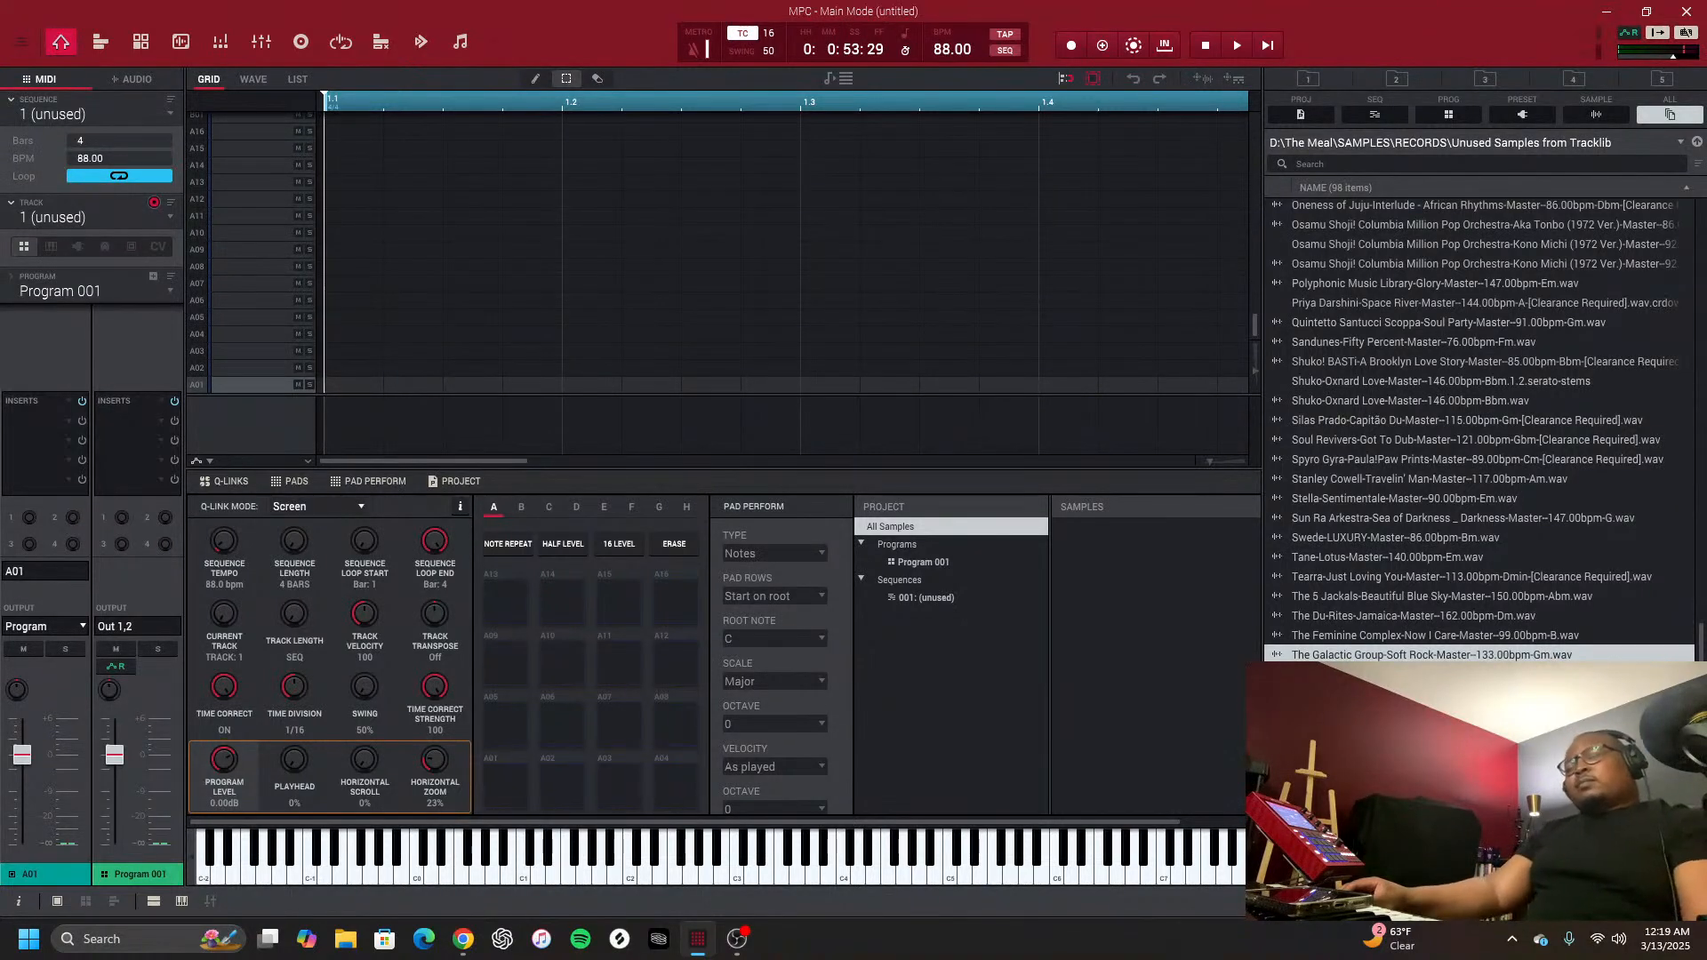
click(1377, 674)
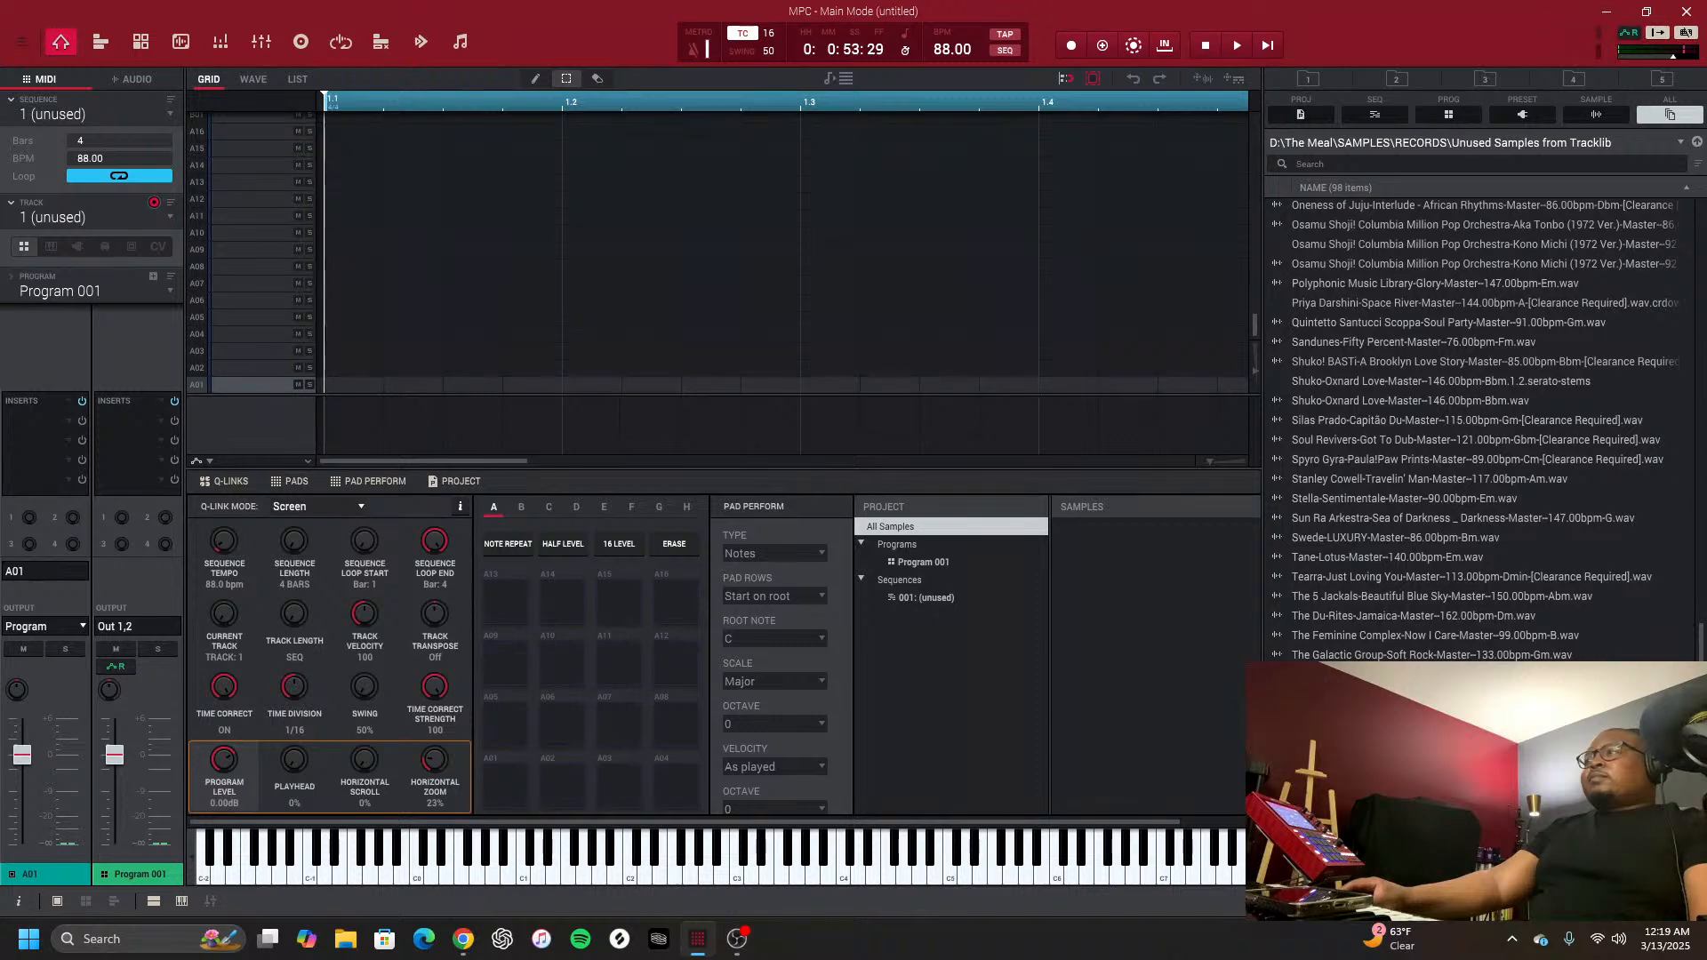
scroll(1475, 430, down, 1)
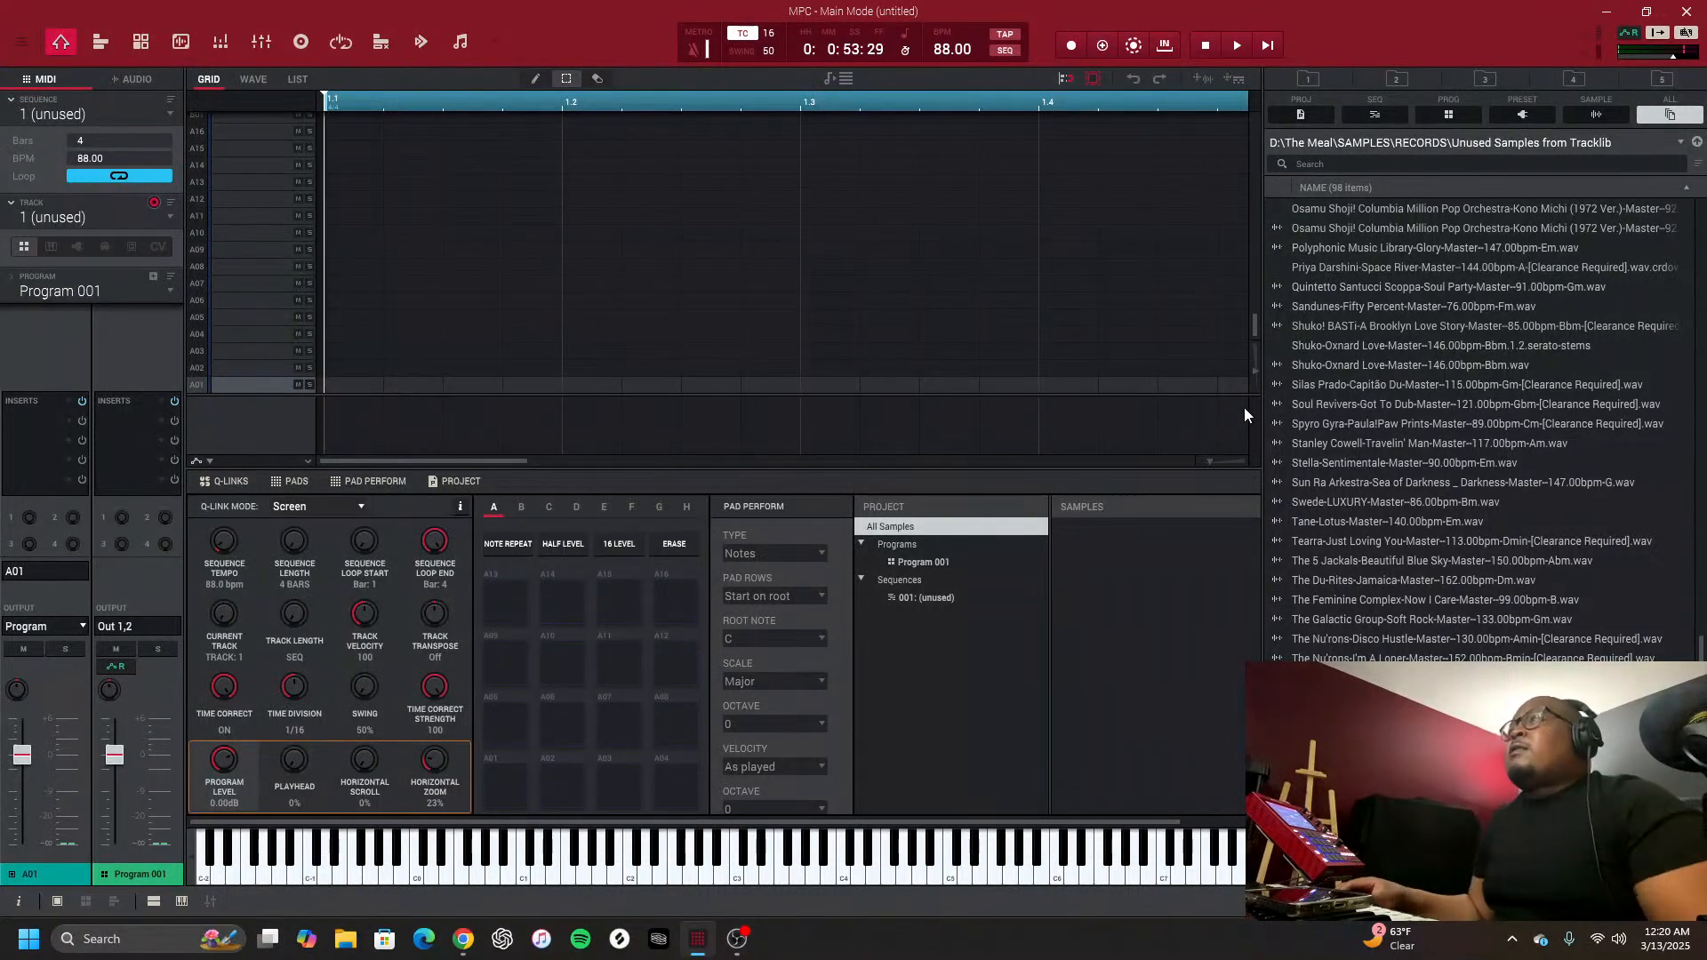
Check the stream in OBS, switch to the YouTube Studio live streaming page in Chrome, and end the live stream
click(746, 953)
click(732, 955)
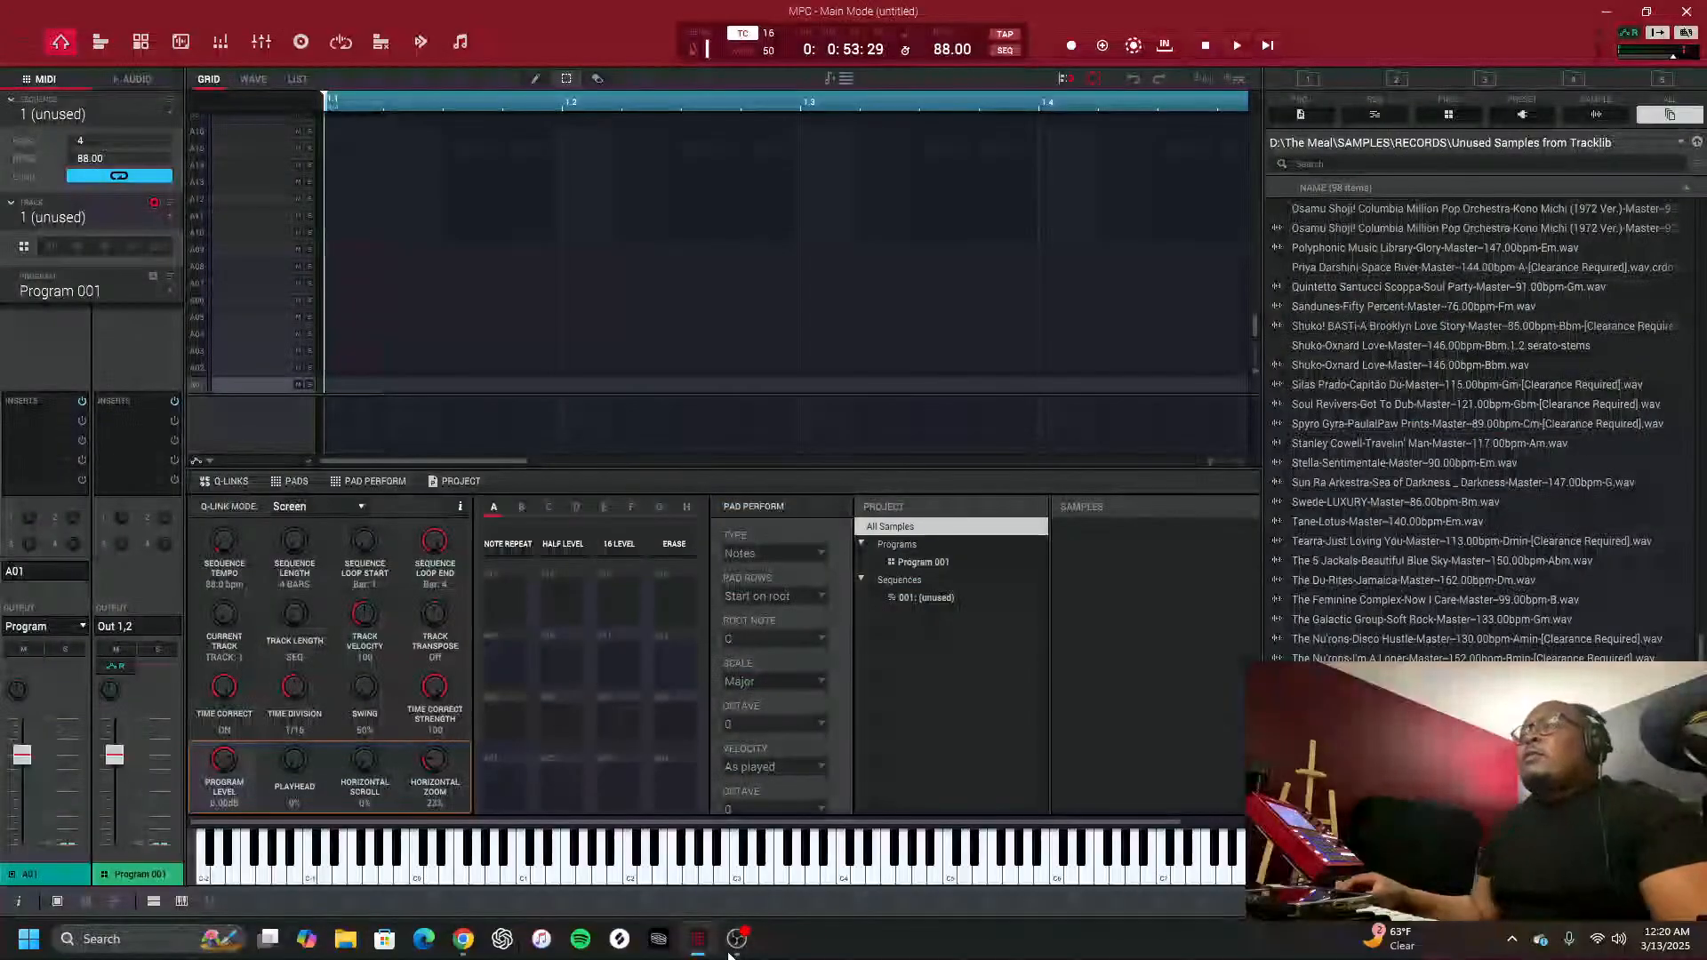
click(454, 947)
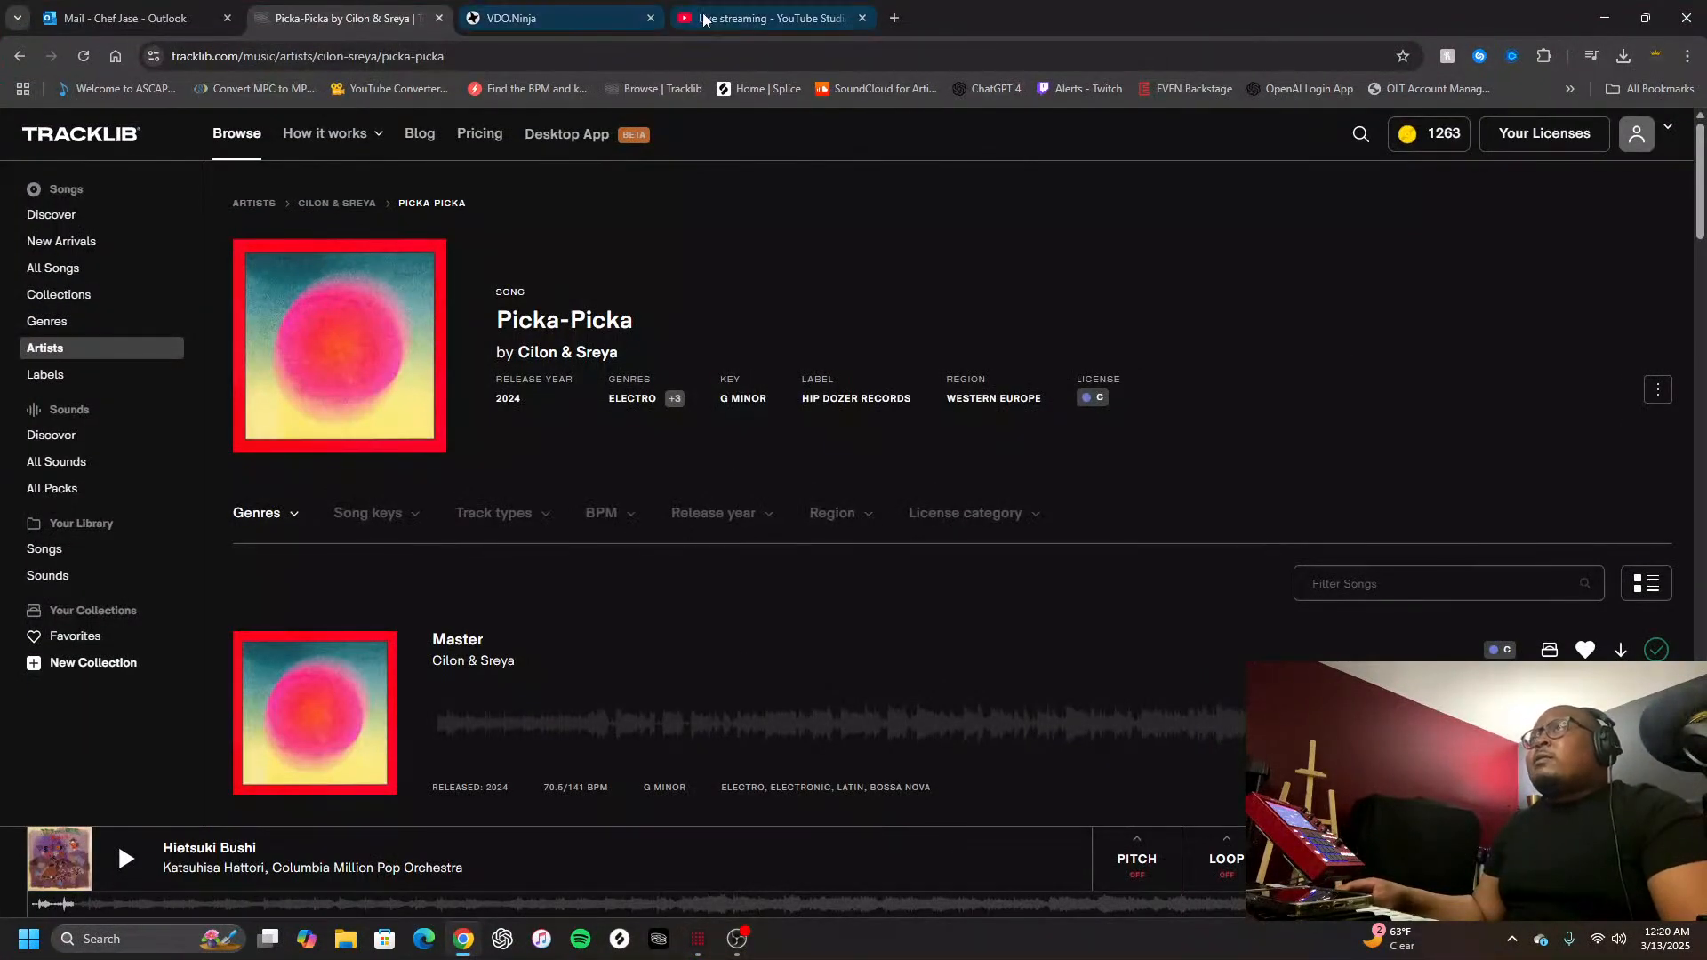
click(700, 17)
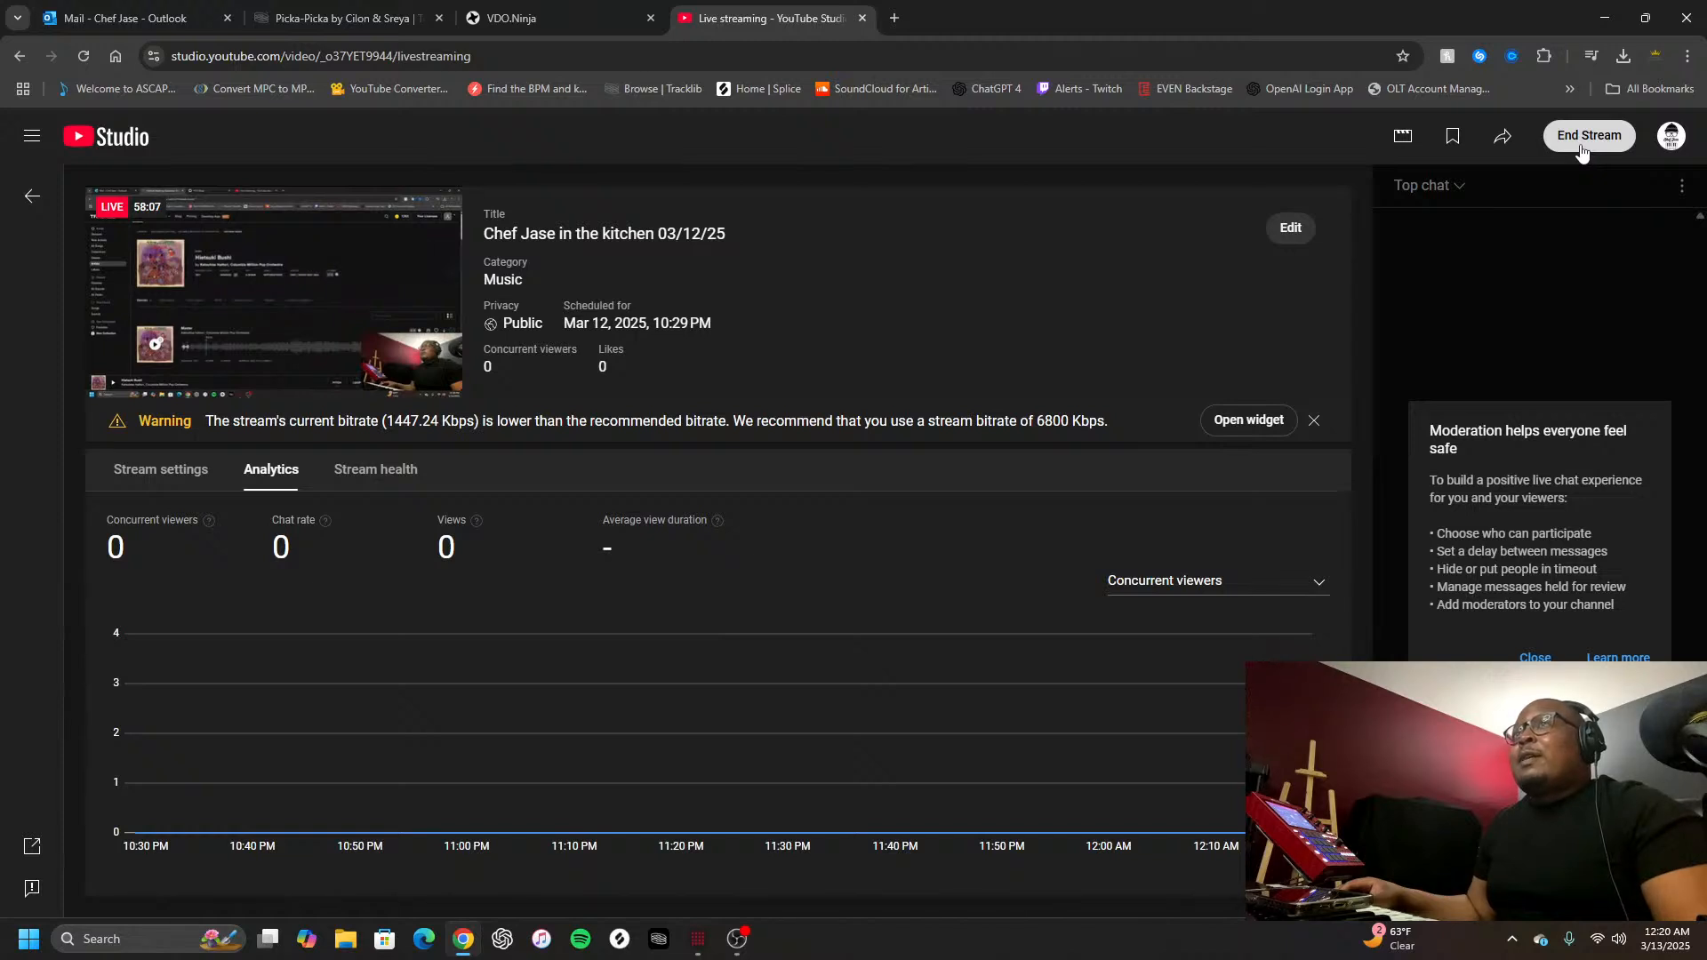
click(1581, 142)
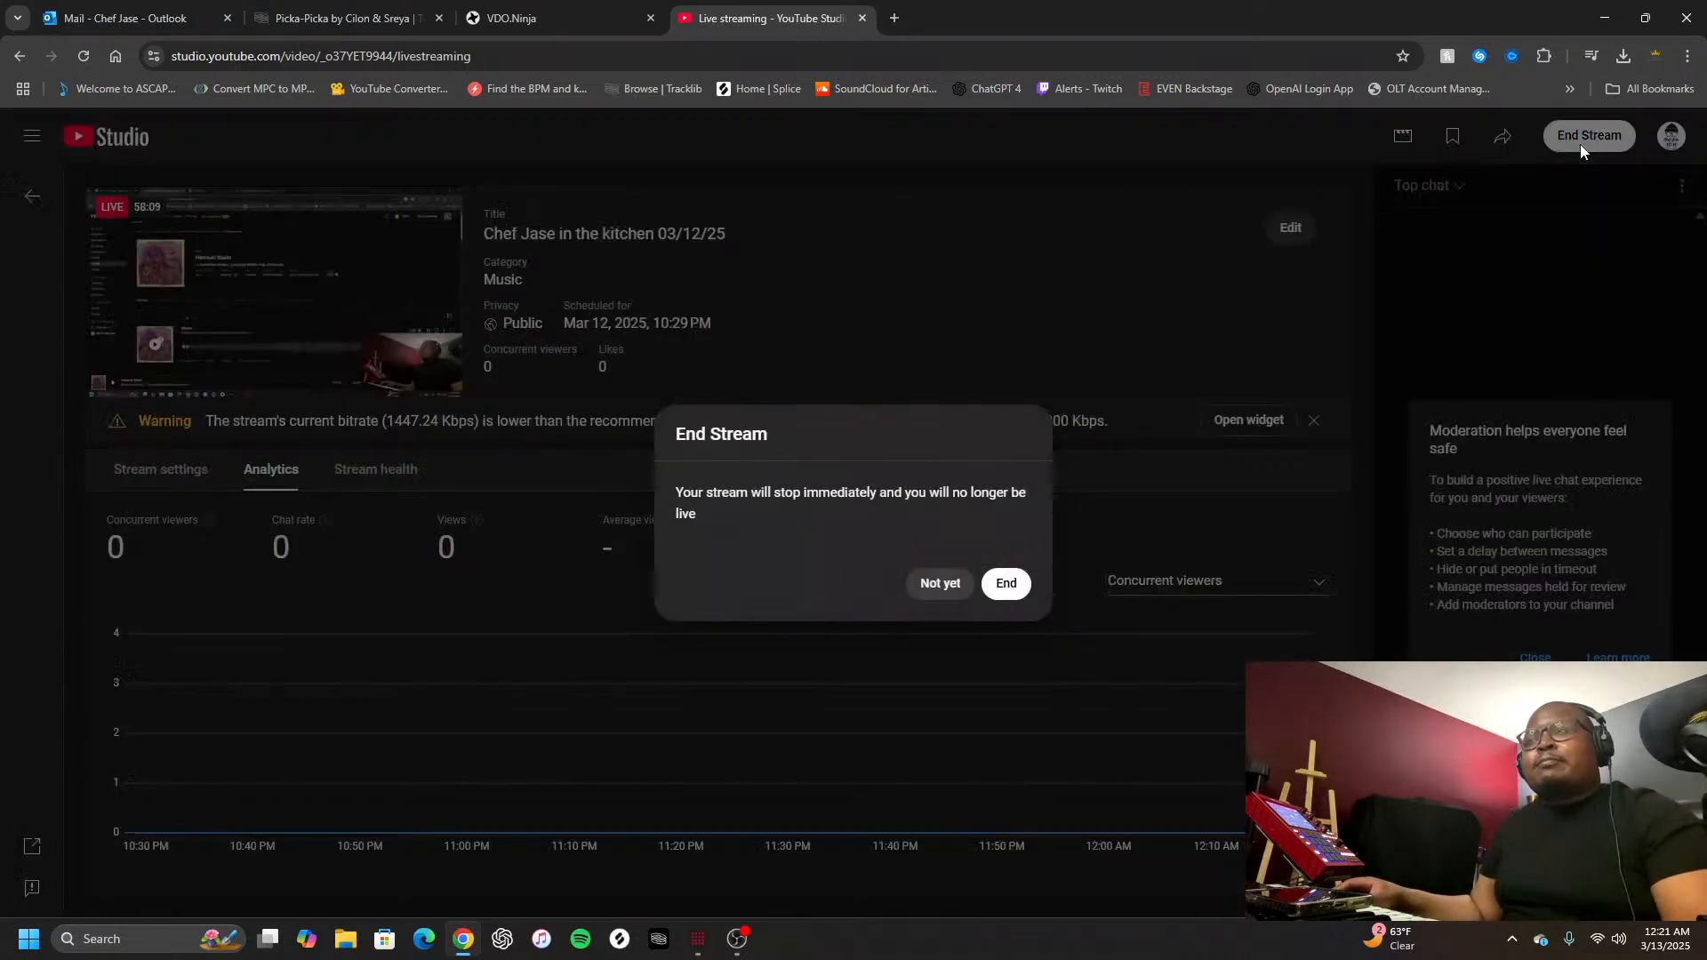
click(1022, 585)
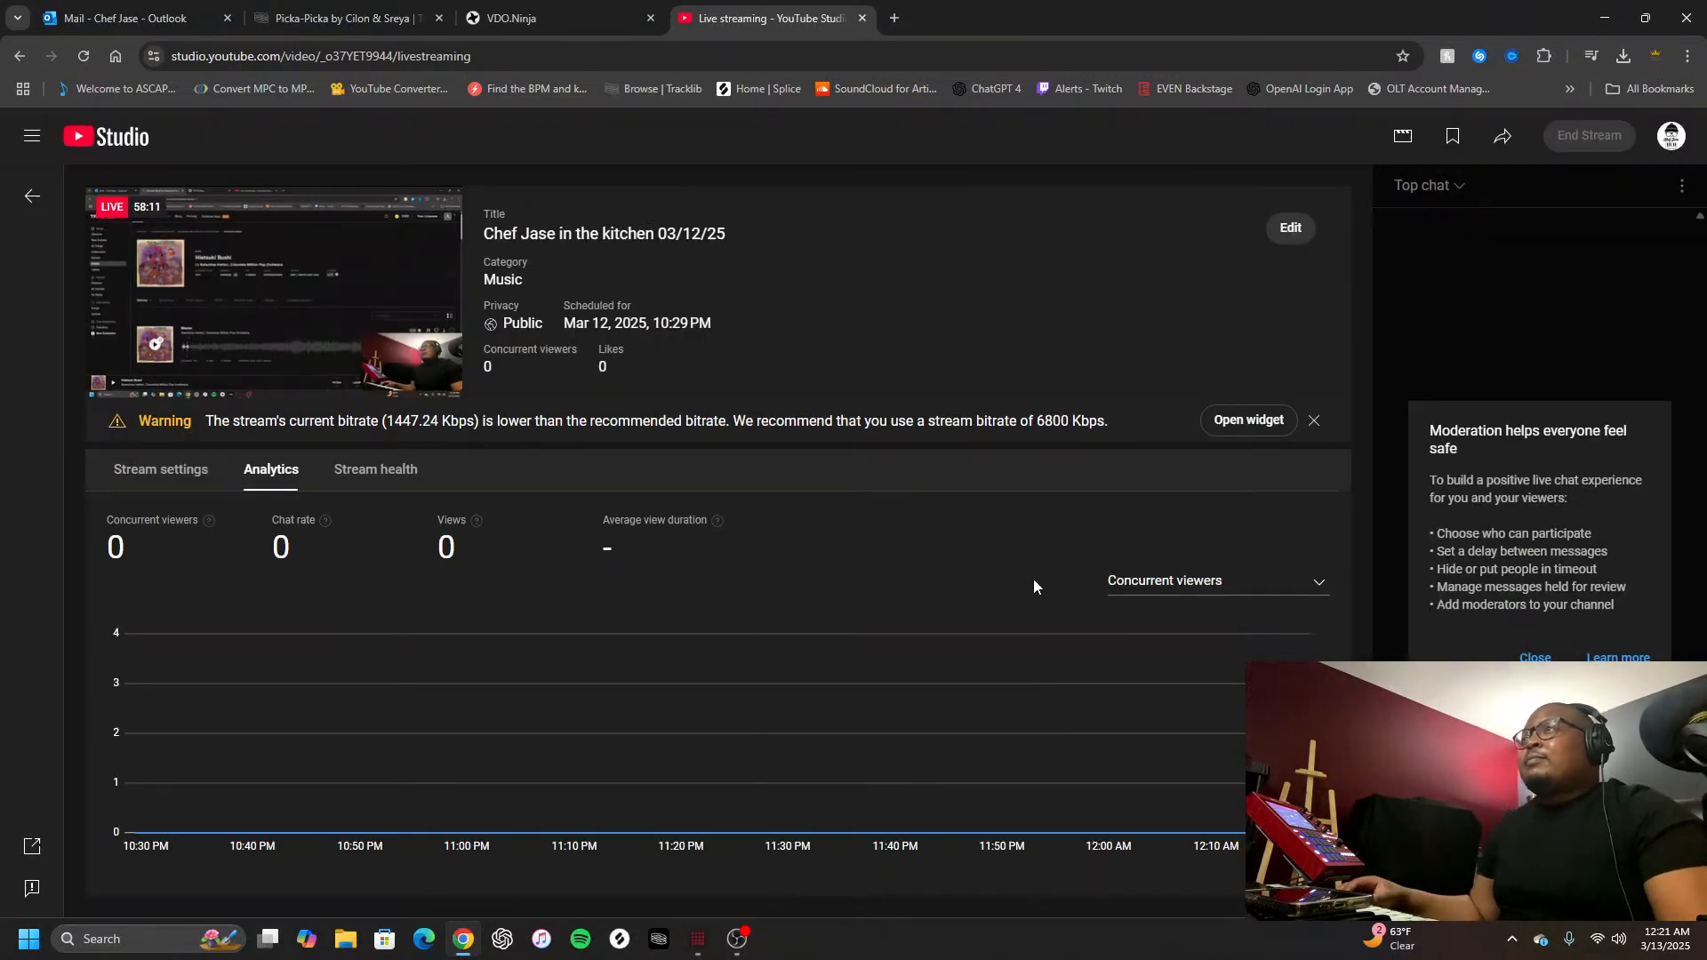